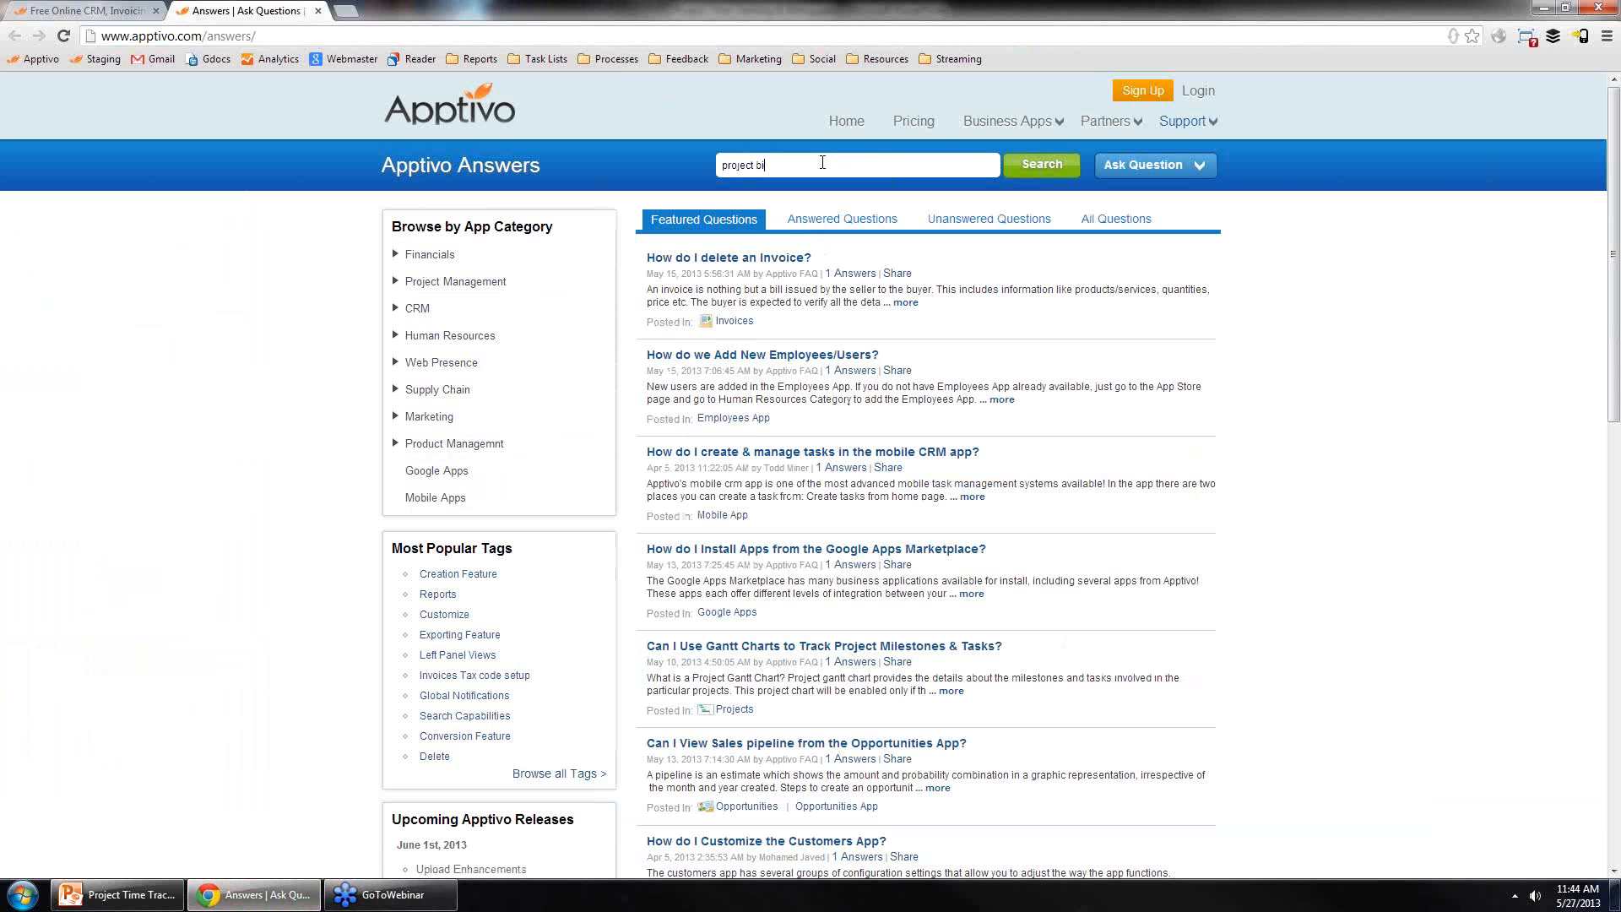
Step: Search Apptivo Answers for project billing options
key(Return)
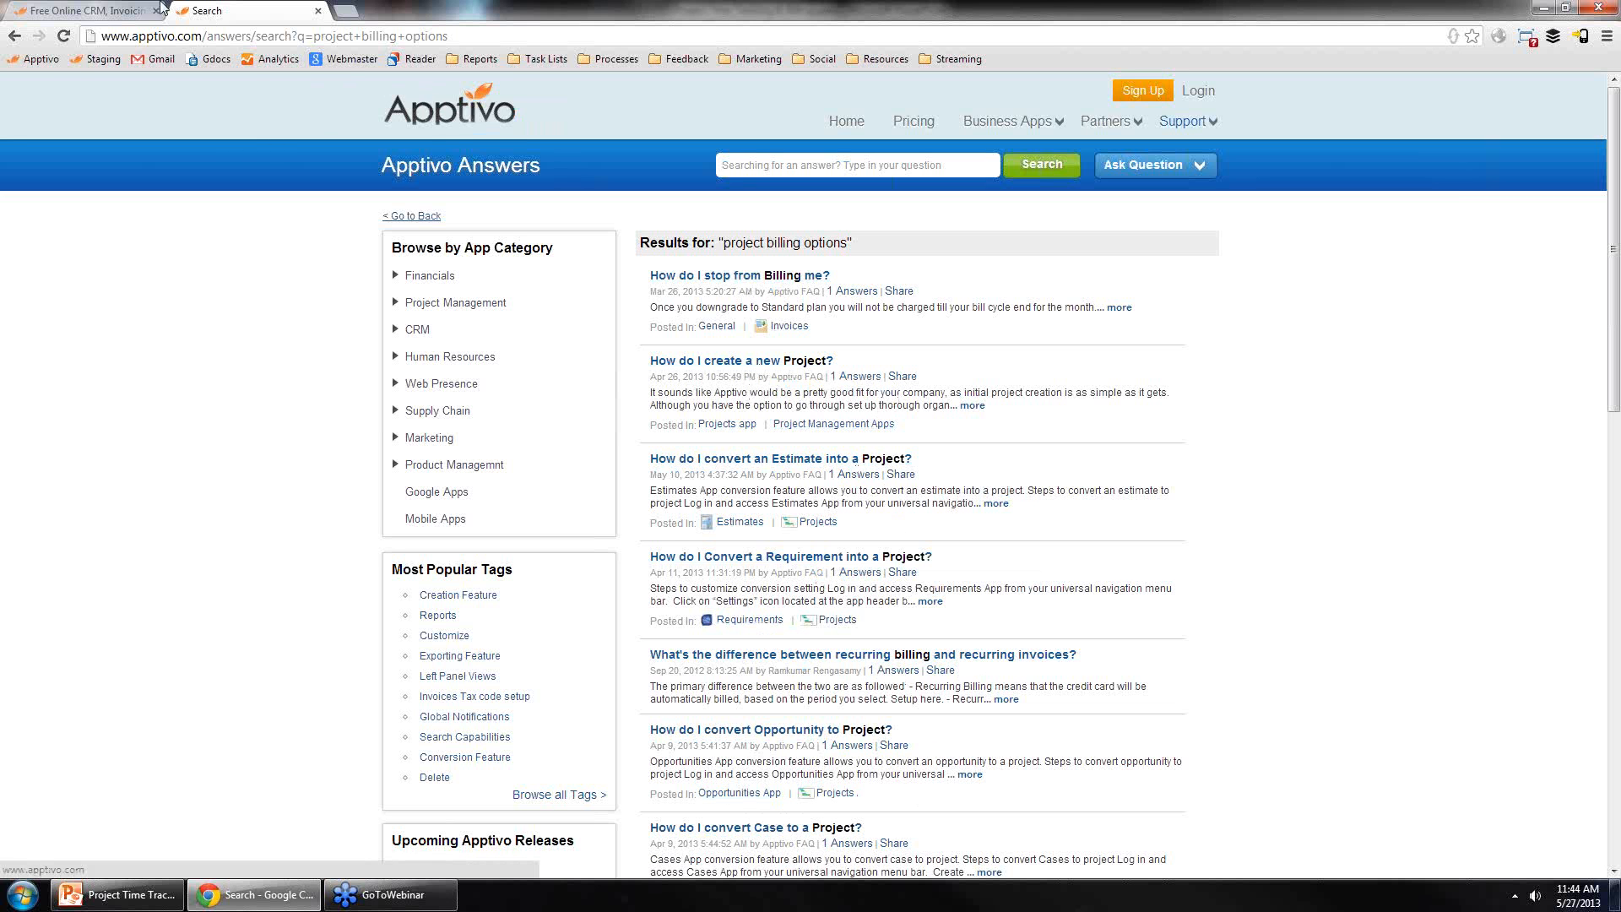
Step: Switch to the Apptivo home tab, open the login page, and log in with the account email and password
click(108, 10)
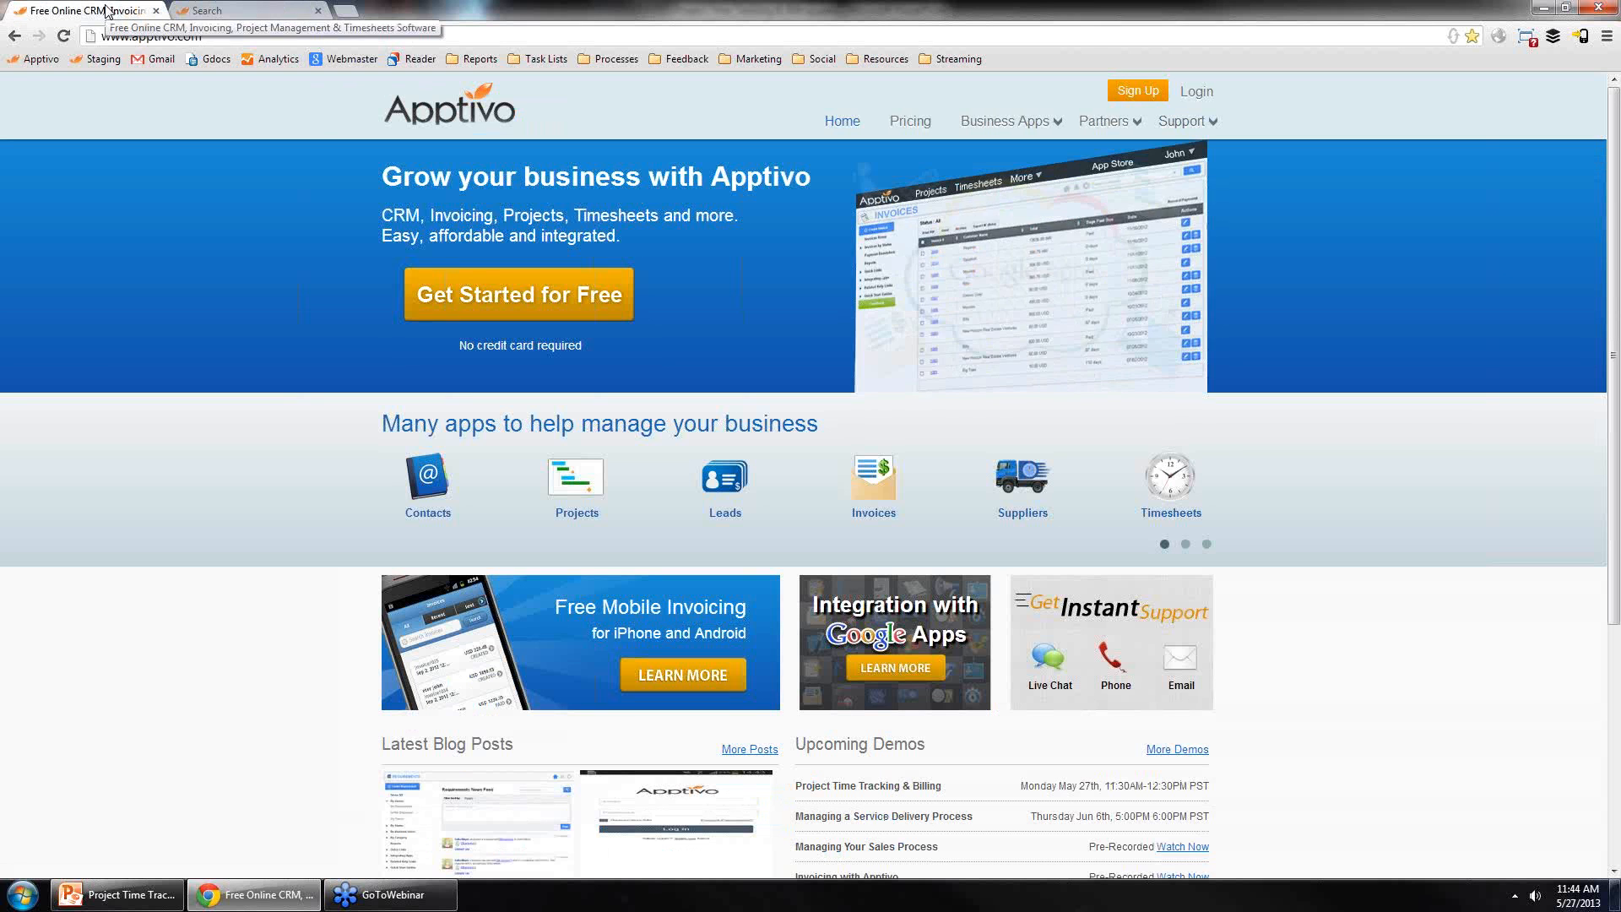
click(1197, 92)
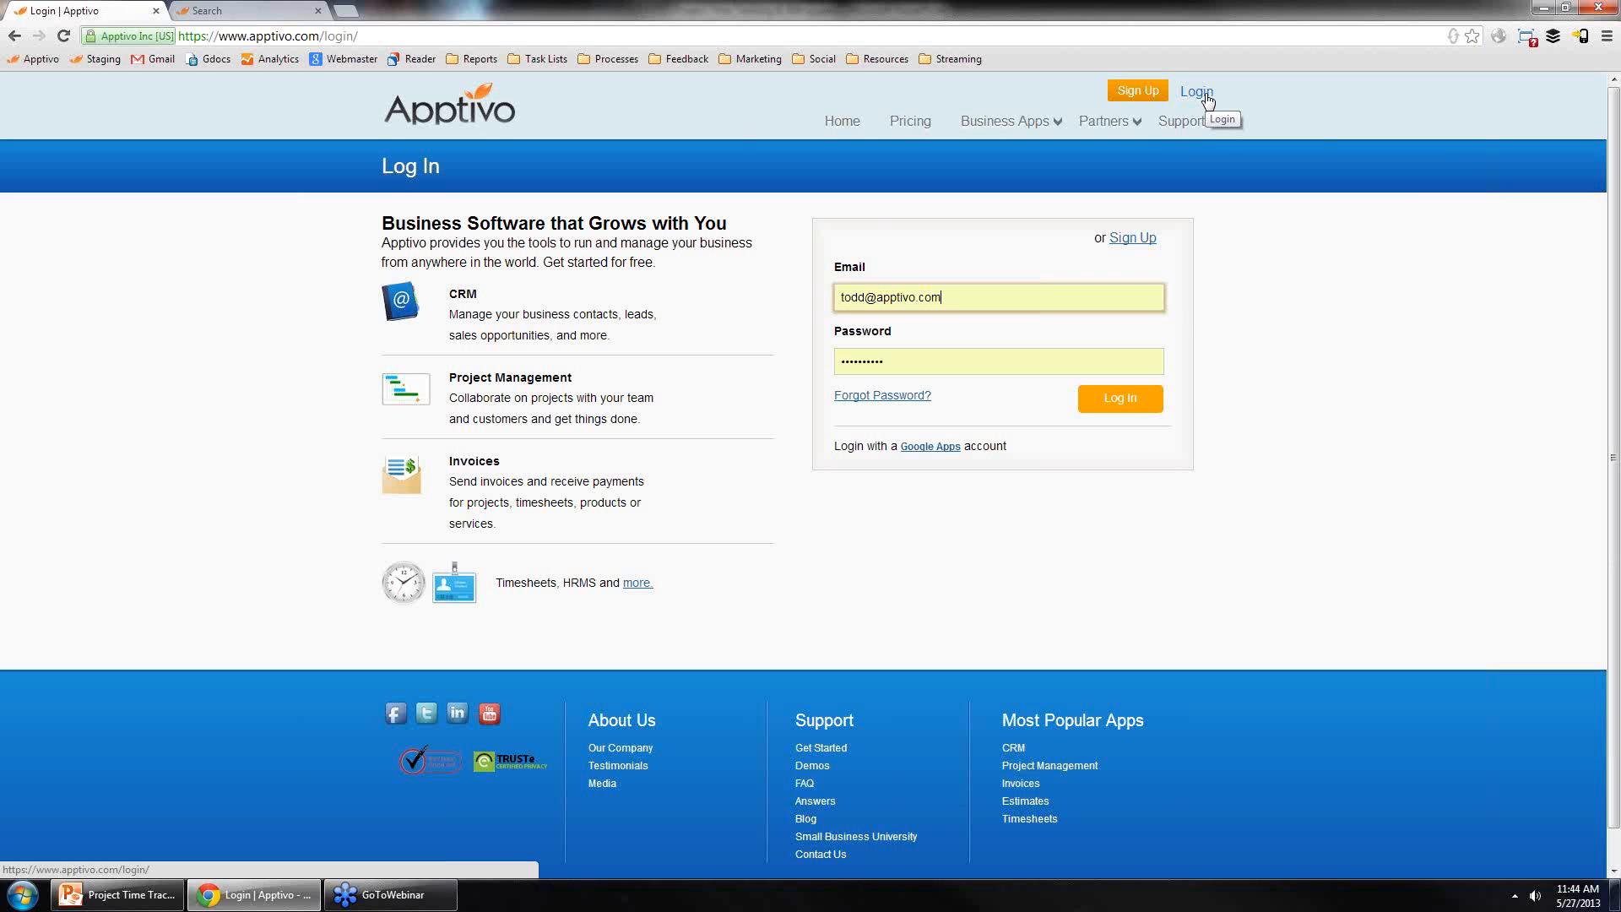
key(ctrl+a)
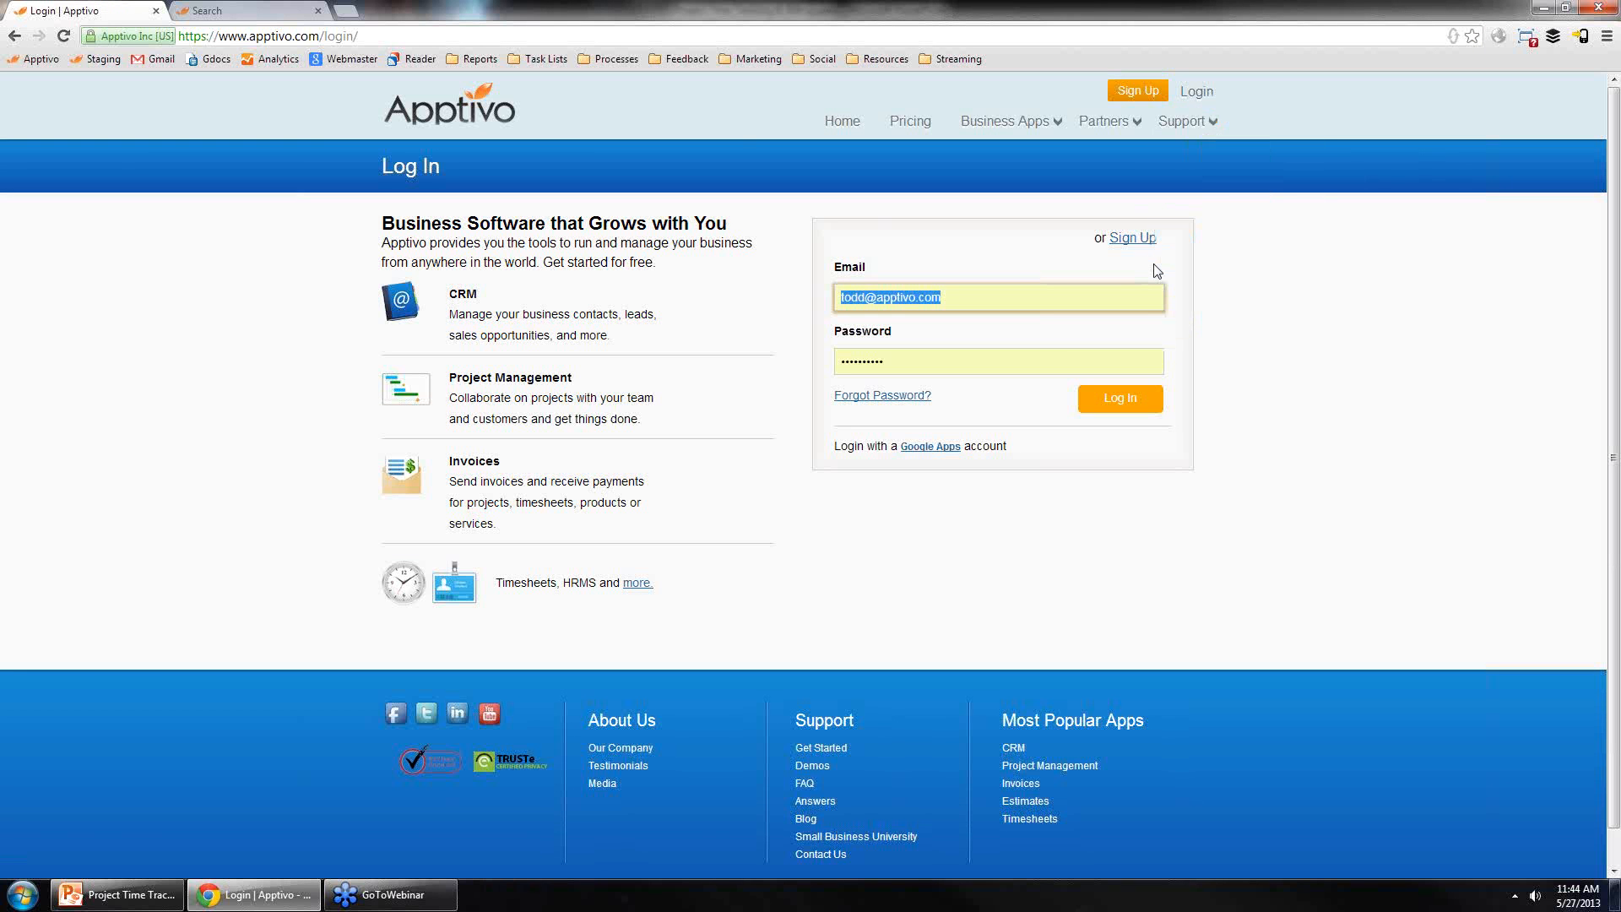
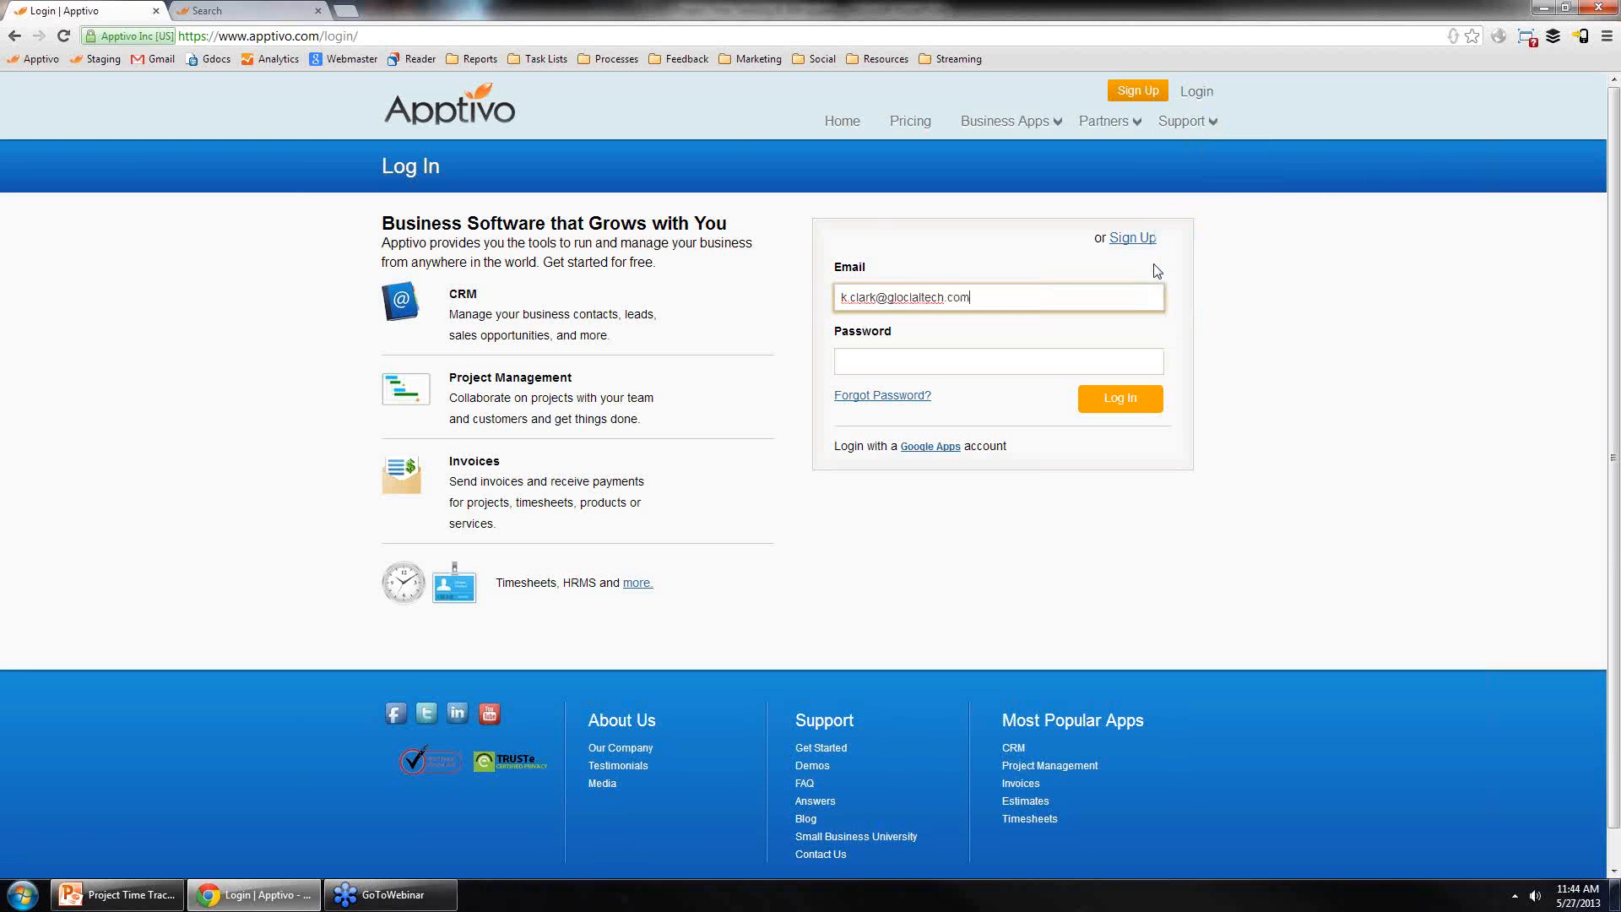
key(Tab)
text(**********)
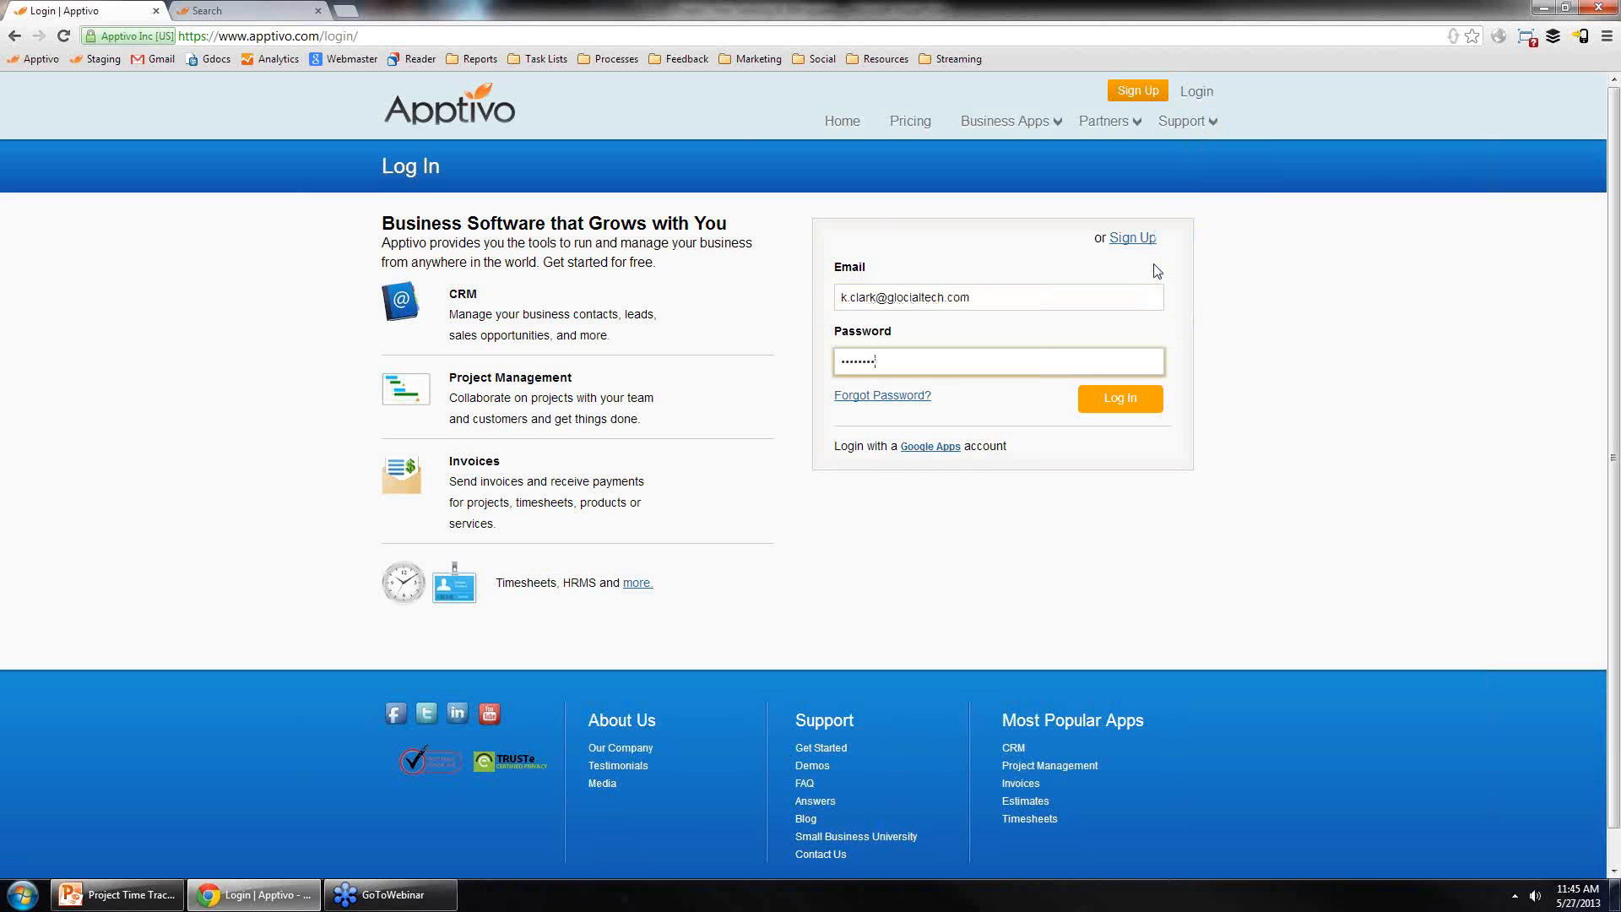
key(Return)
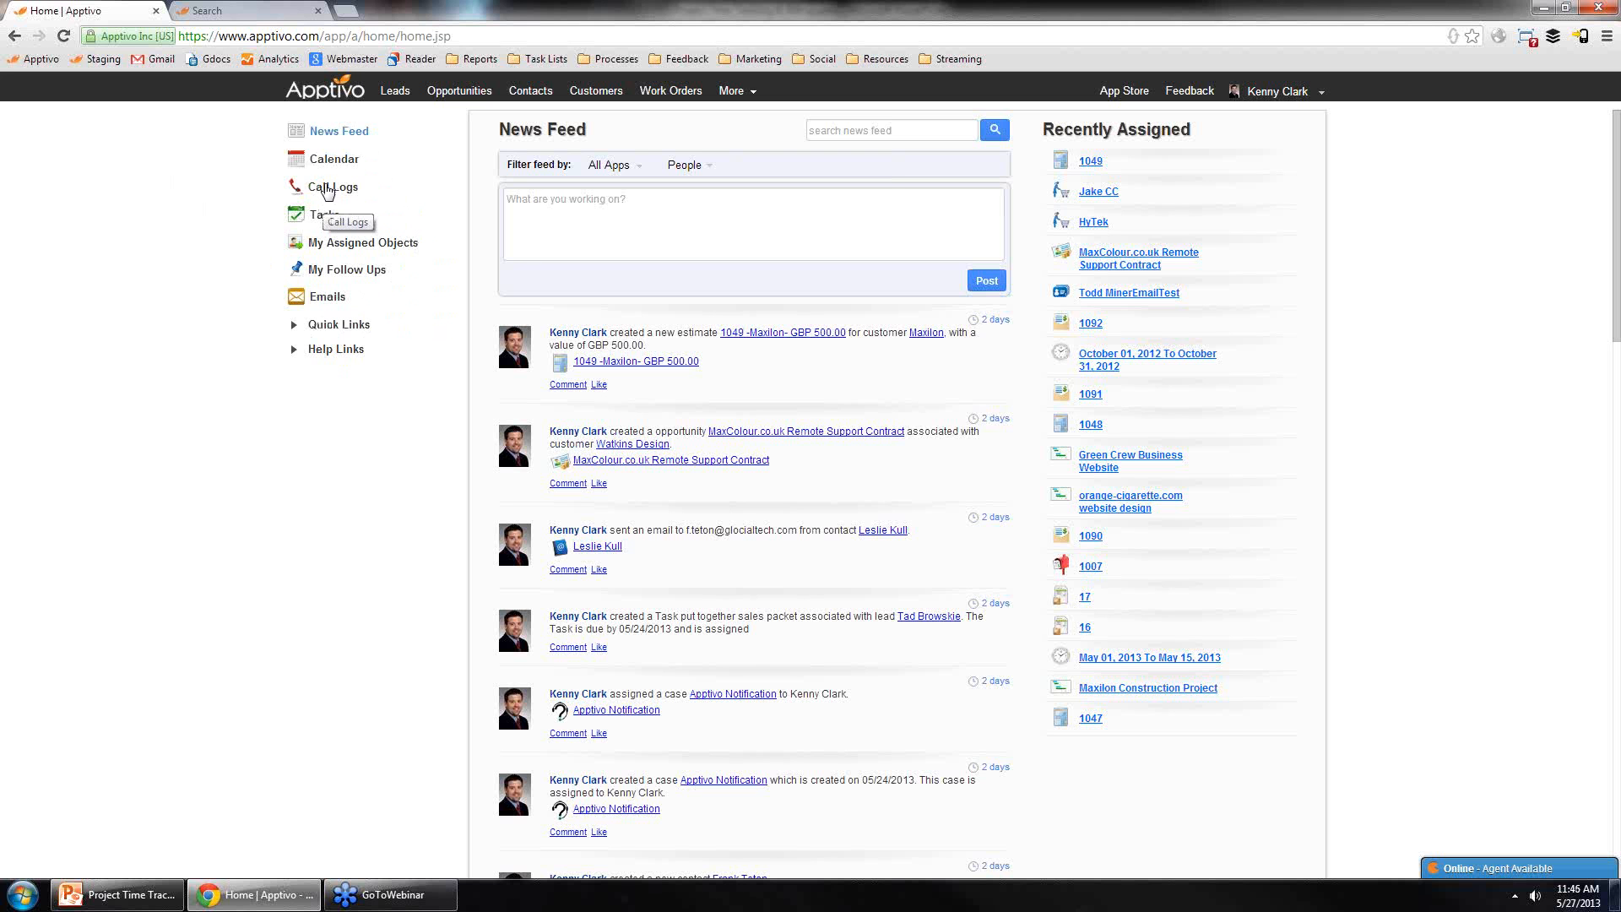
Step: Open Tasks and view the details of the discovery doc approval and fill out discovery document tasks
click(328, 216)
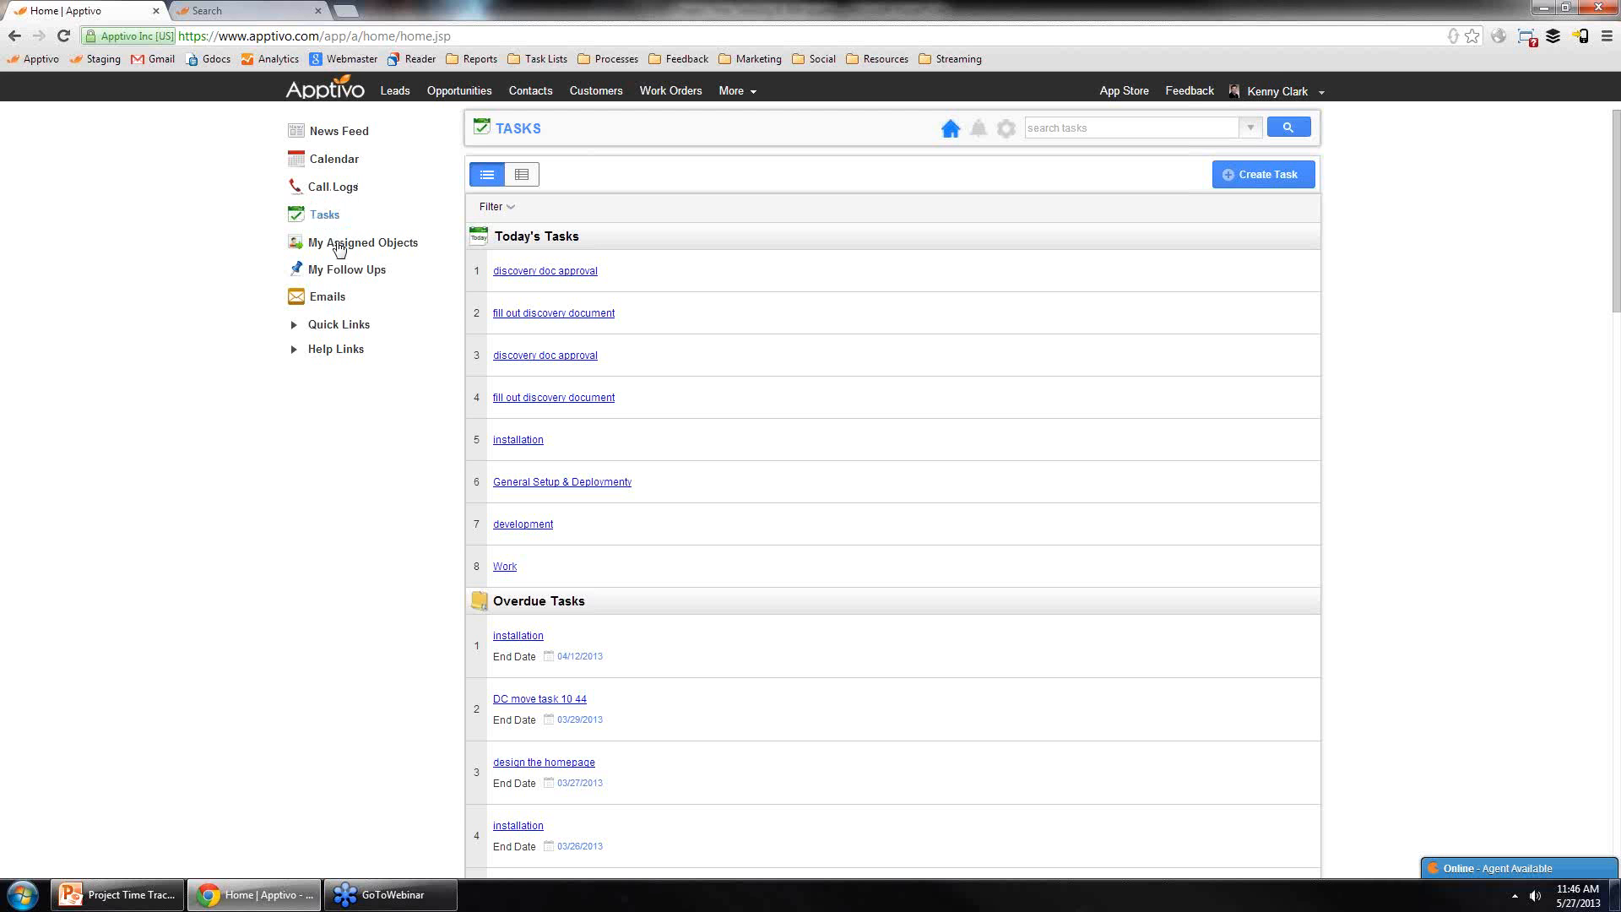
click(326, 215)
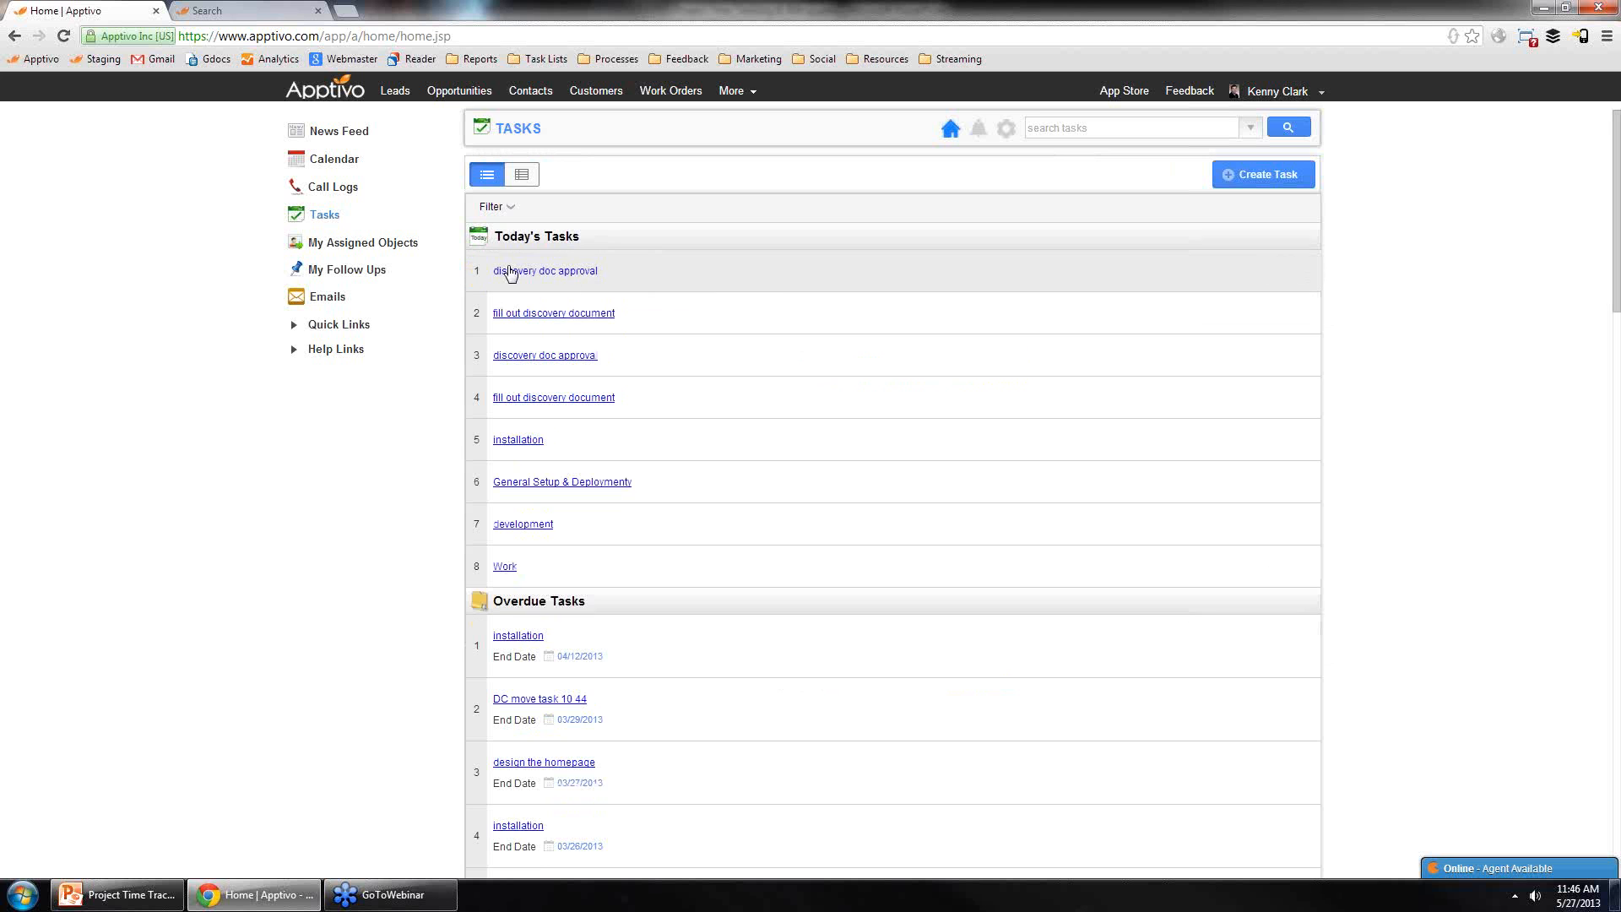
click(812, 268)
drag(981, 486, 1108, 486)
click(1107, 490)
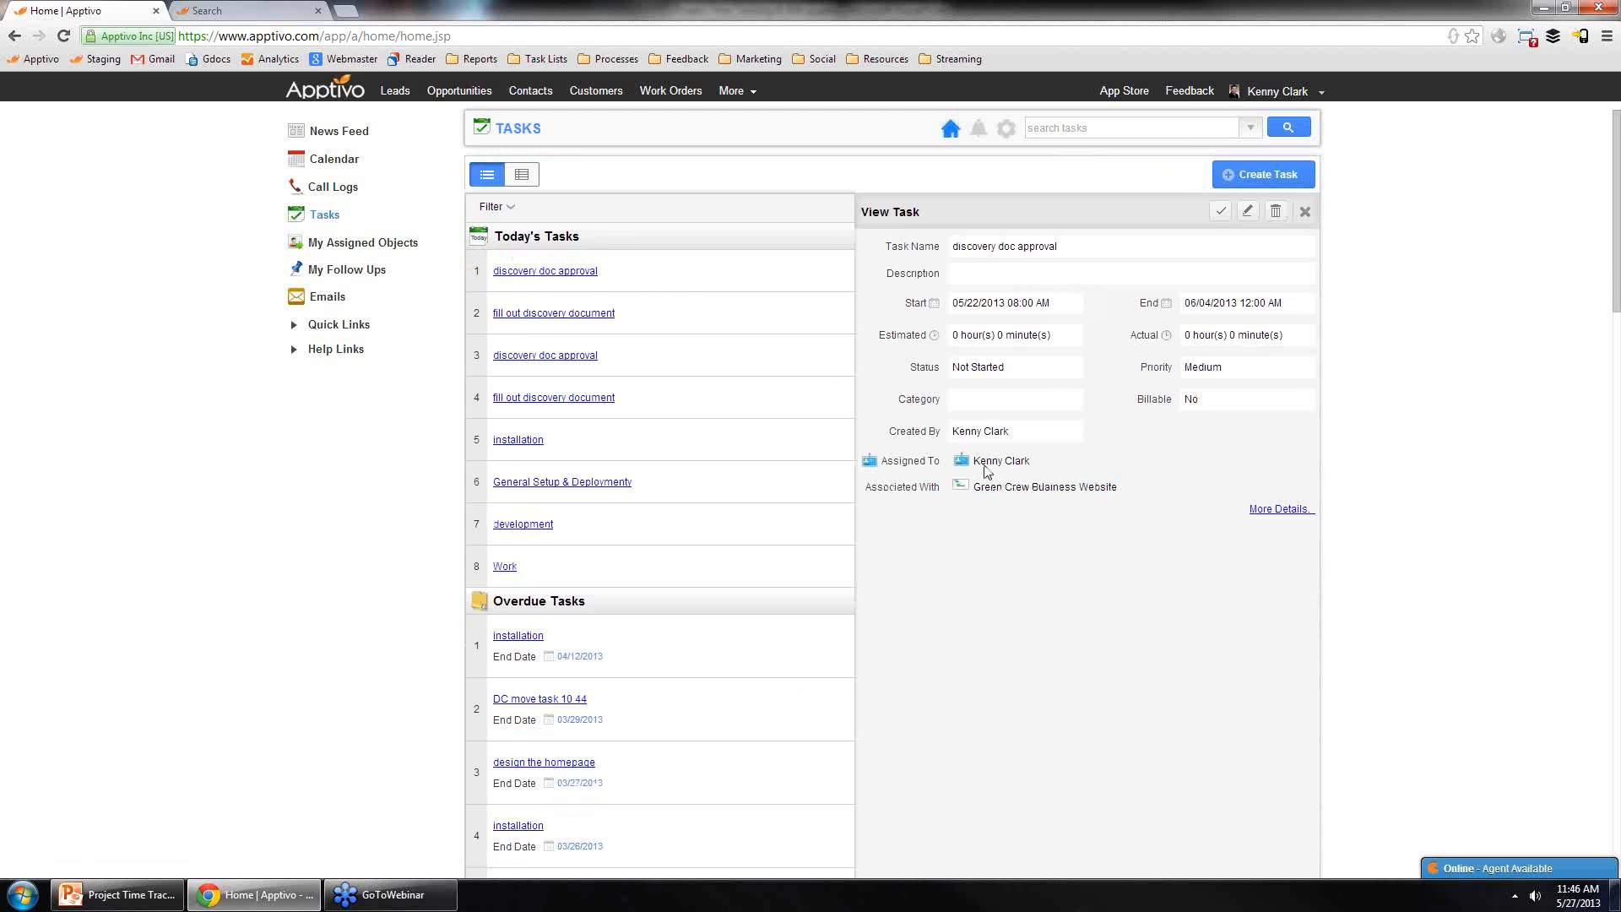
click(706, 402)
drag(988, 487, 1103, 488)
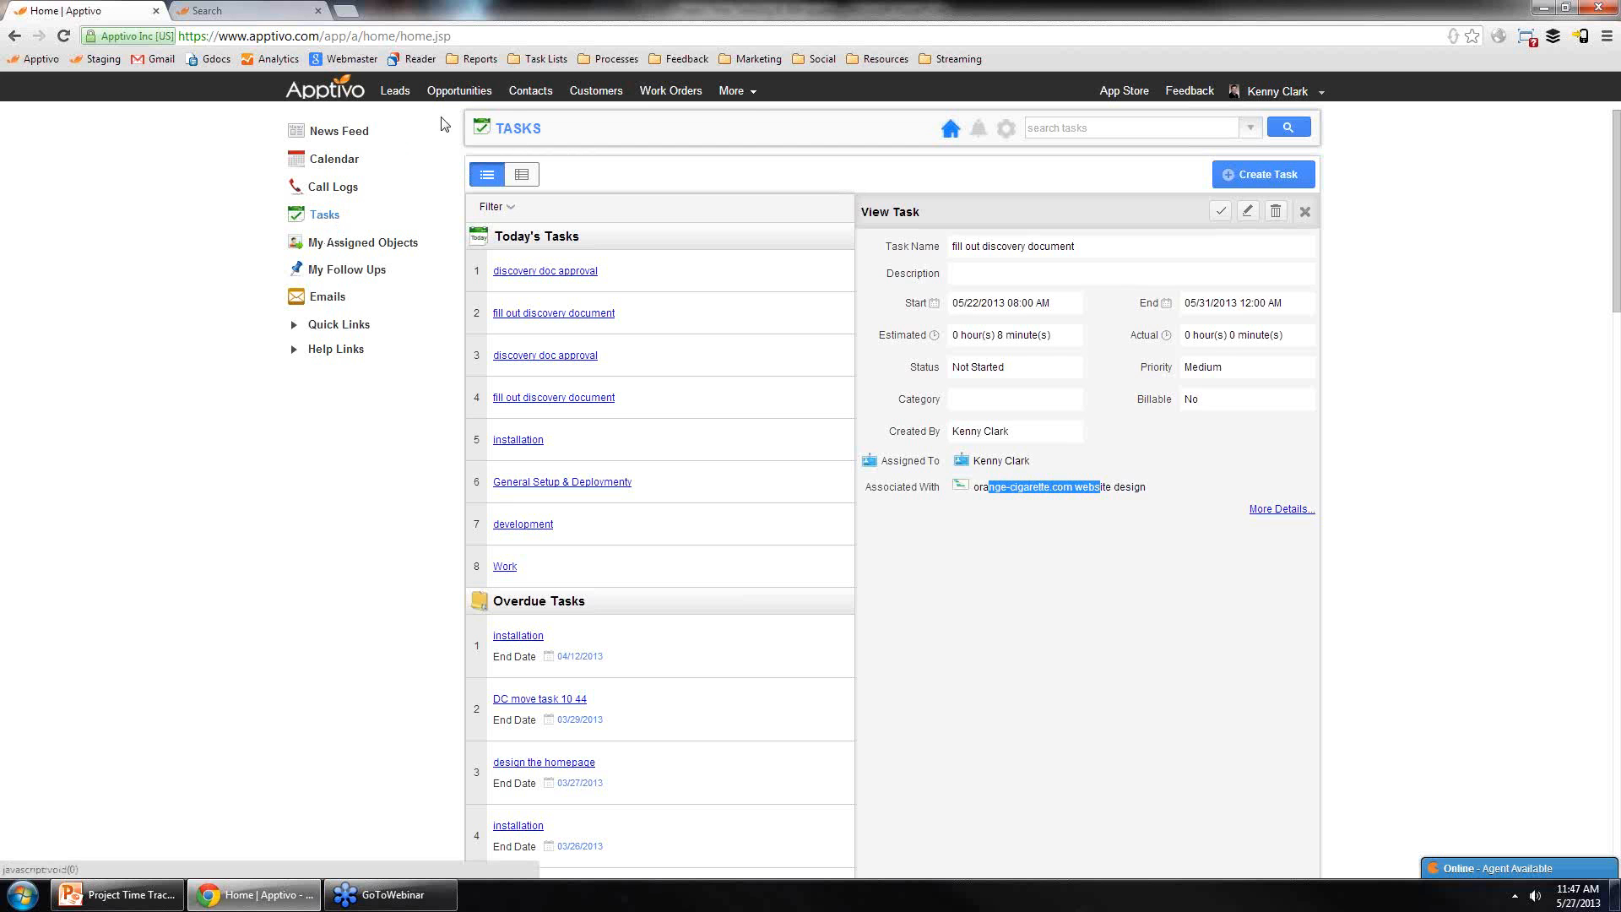
Step: Examine the app categories and their apps listed under the More menu
click(729, 93)
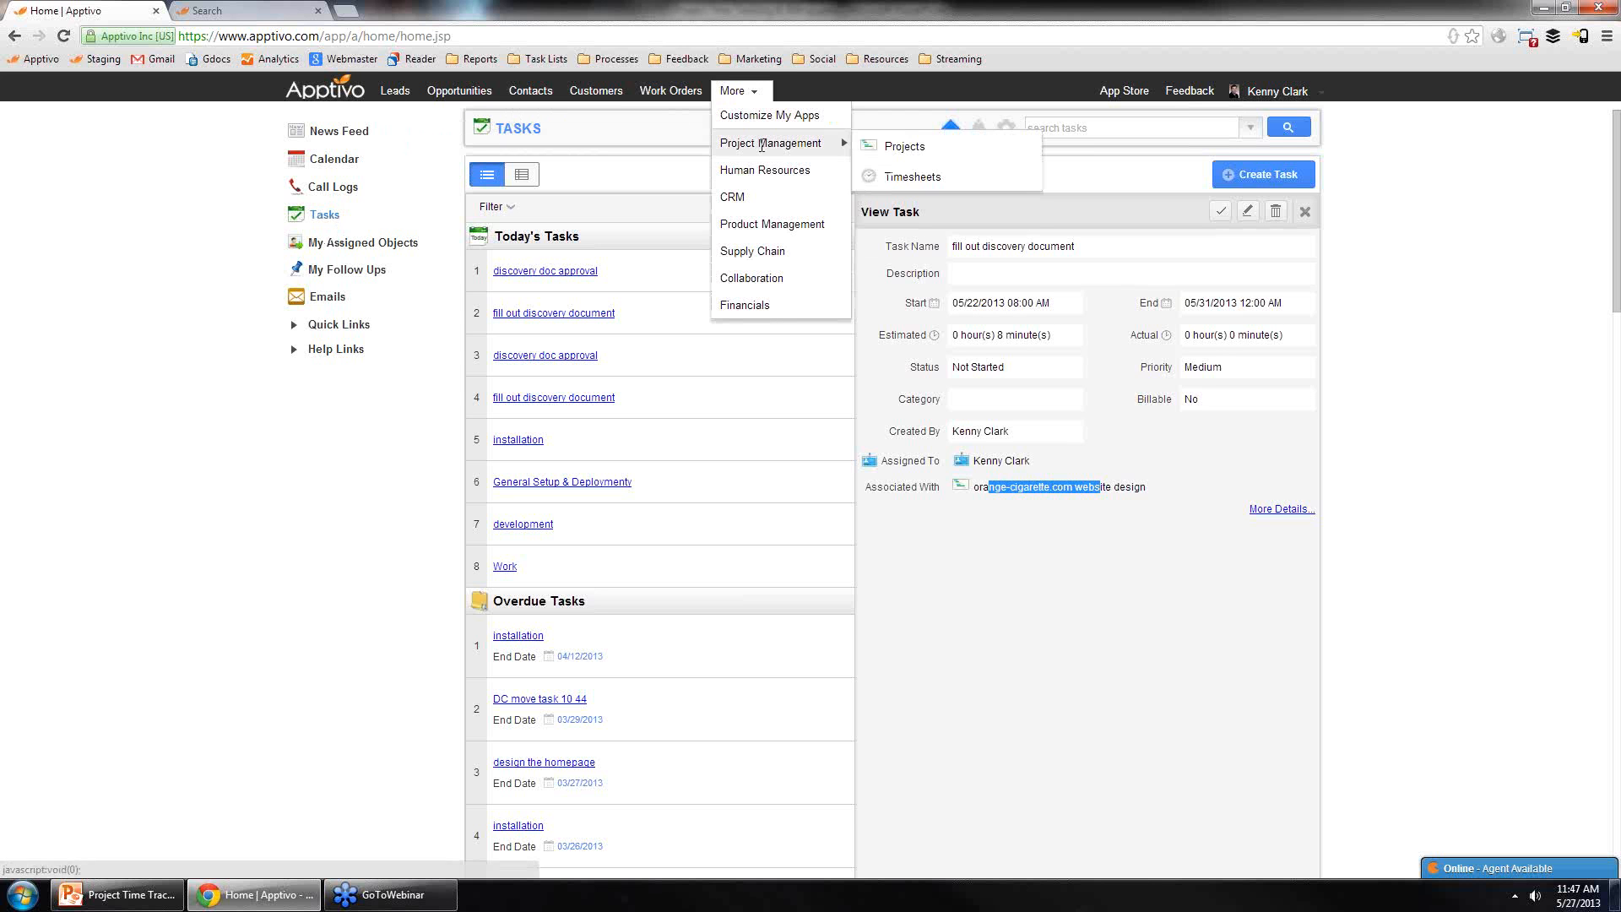
mouse_move(762, 164)
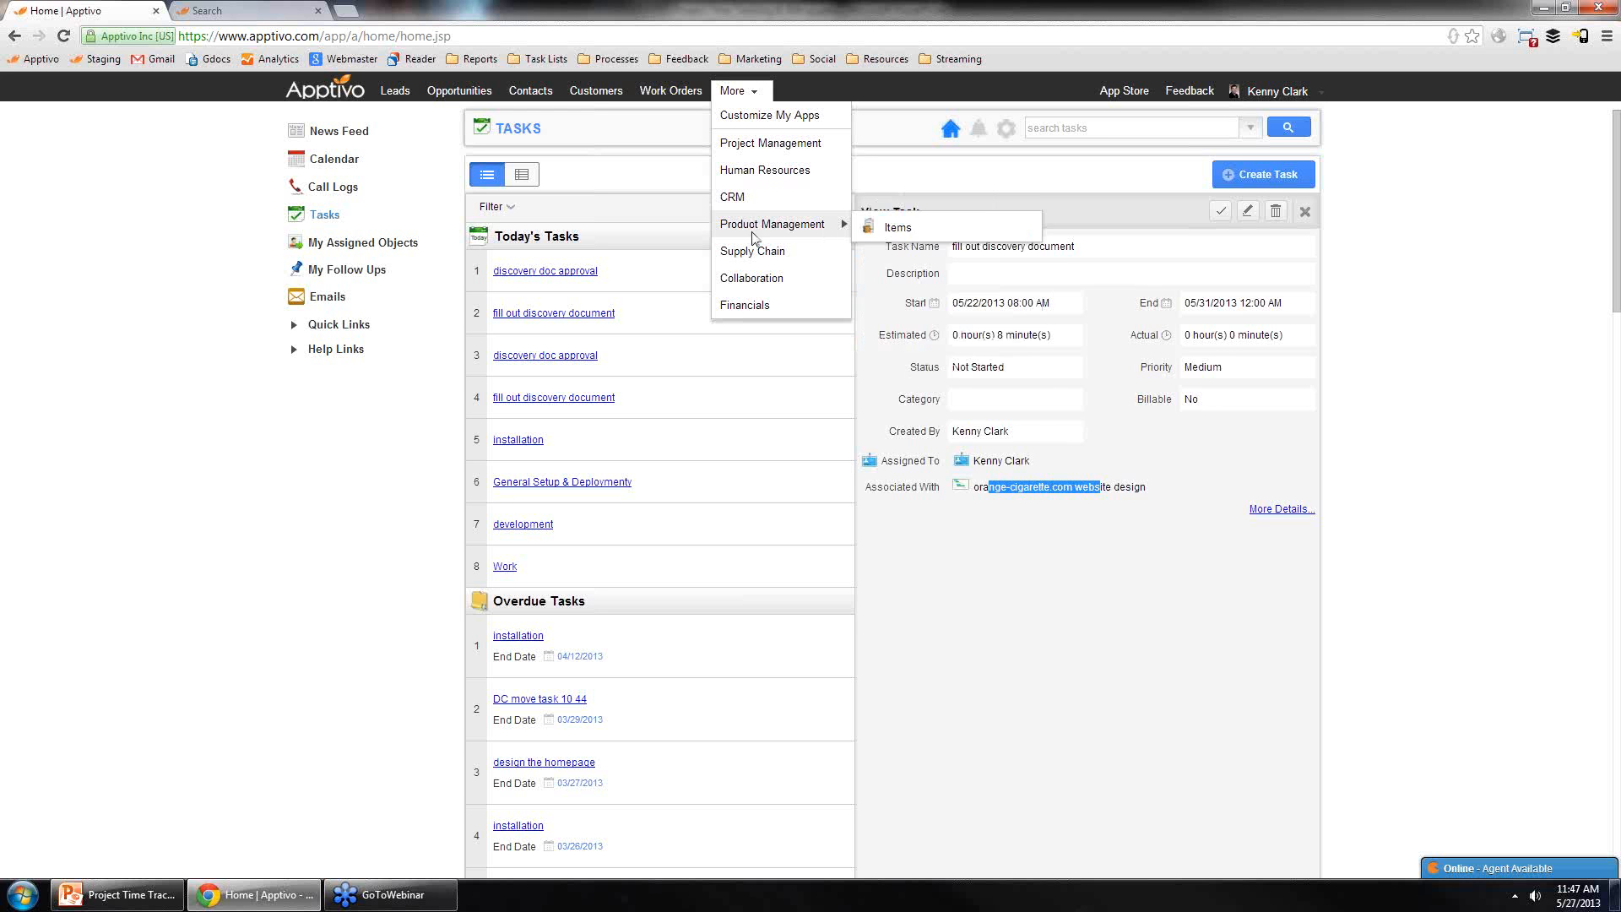
mouse_move(754, 300)
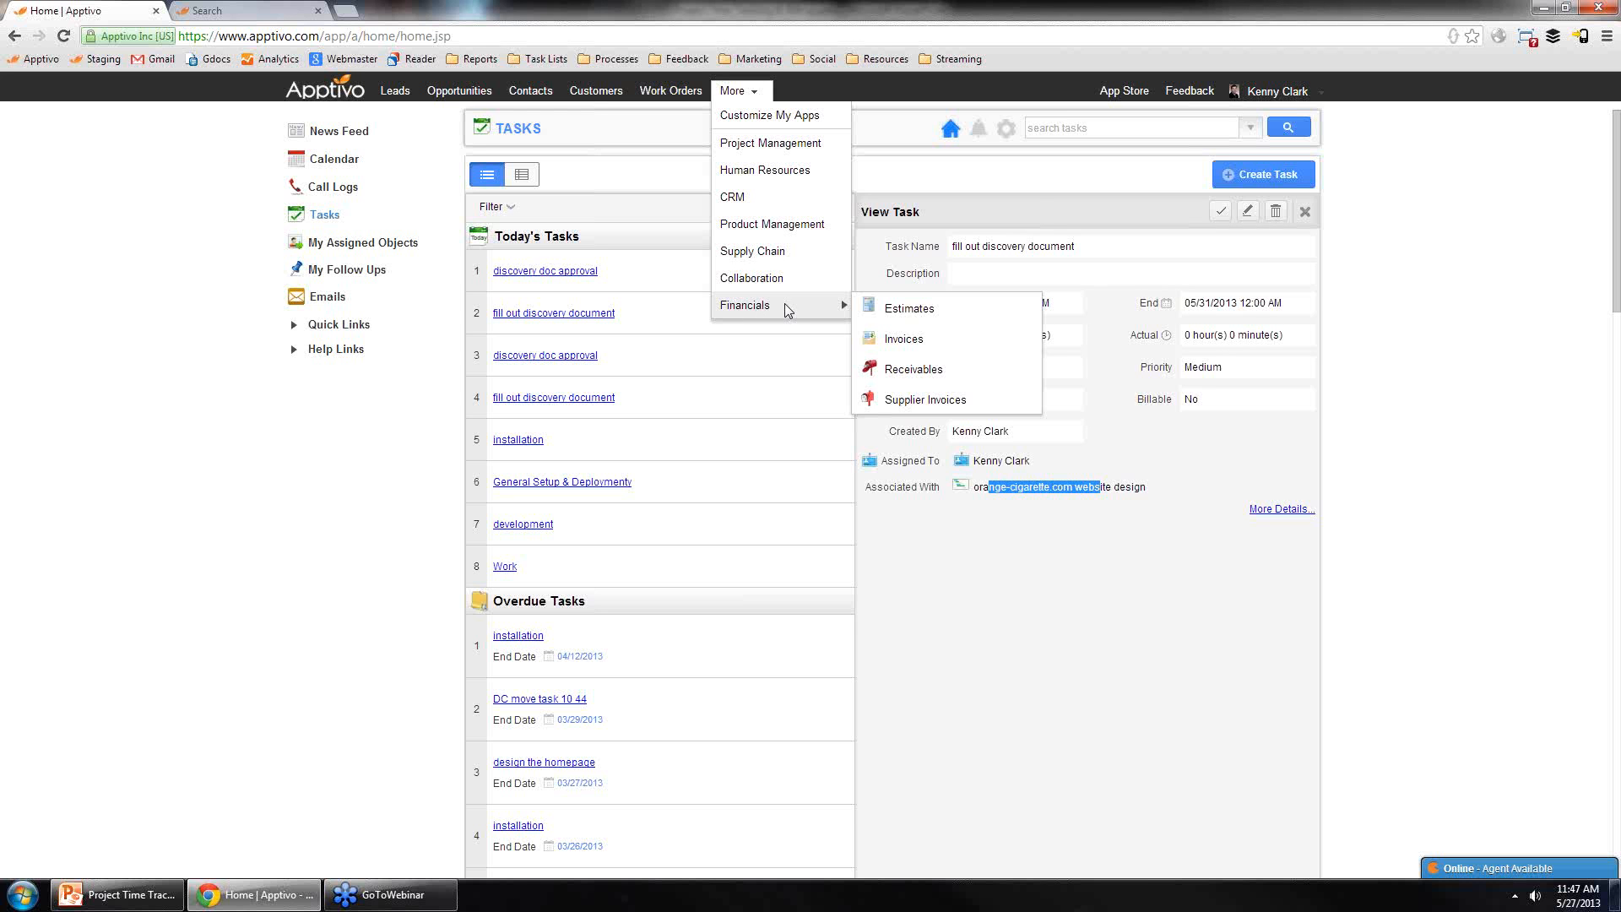
mouse_move(781, 146)
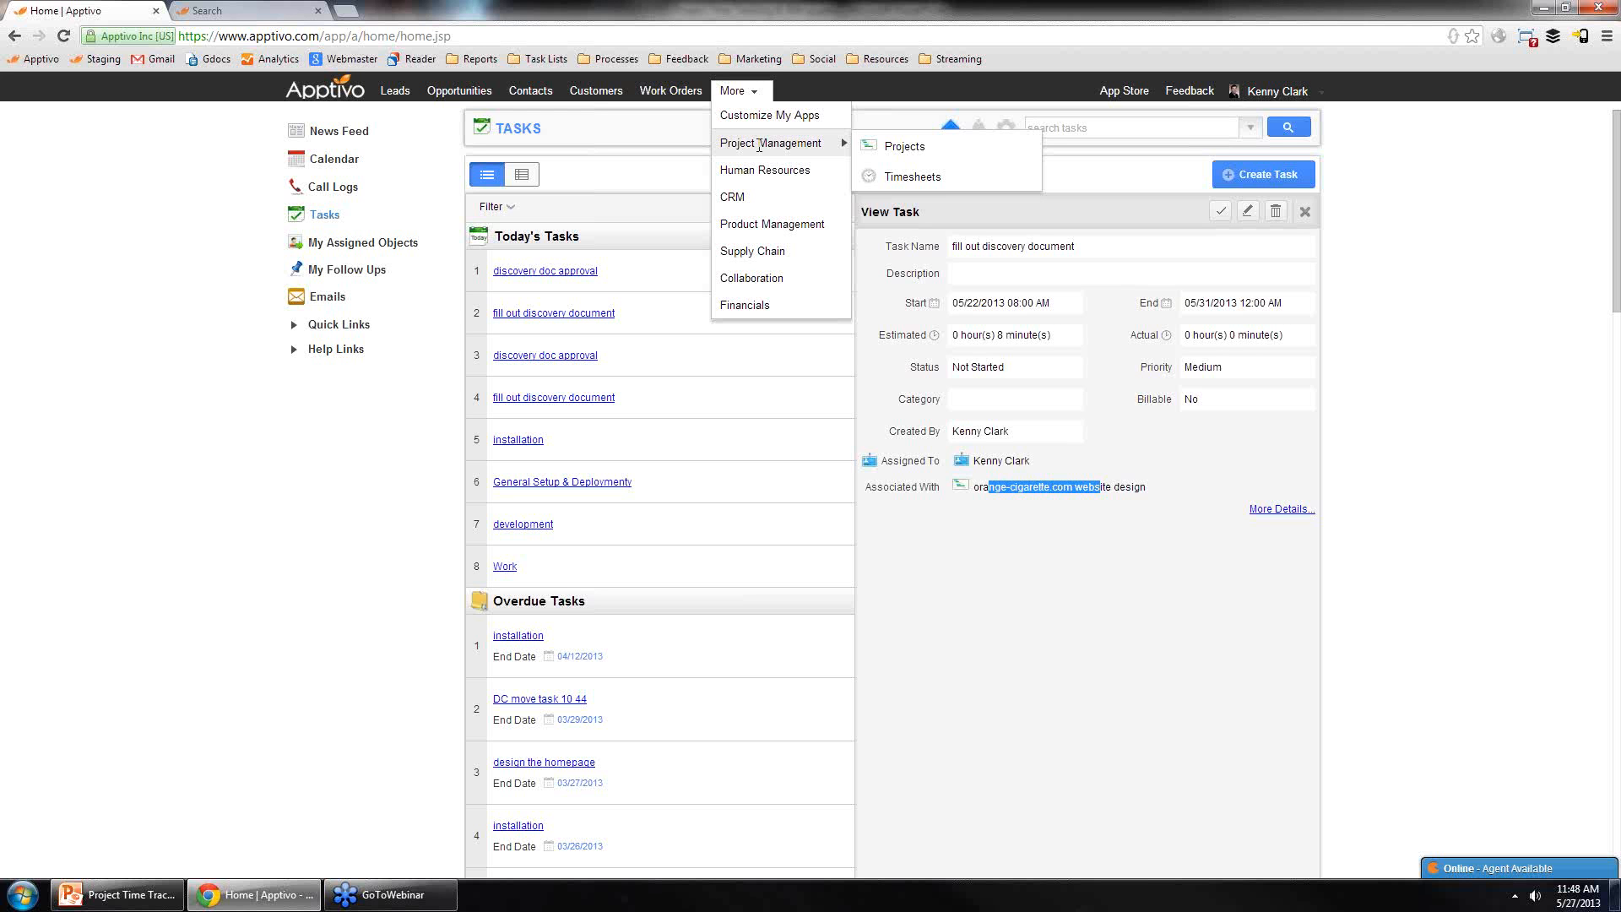
mouse_move(782, 253)
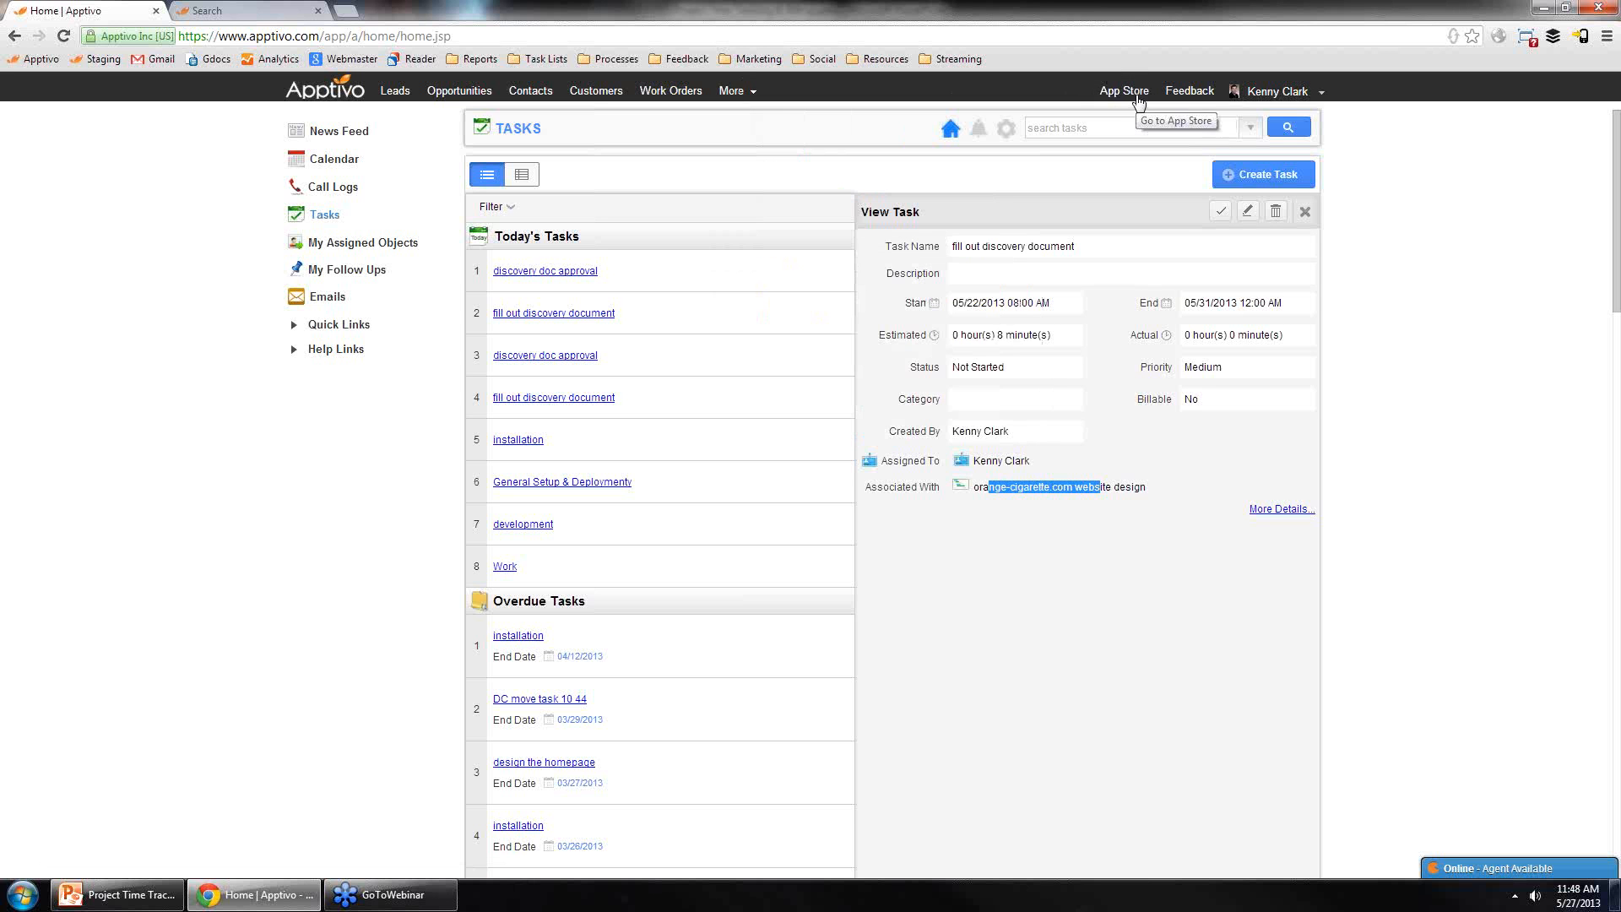
Step: Open the App Store, browse the Human Resources and Collaboration categories, and try to add the Documents app
click(1139, 95)
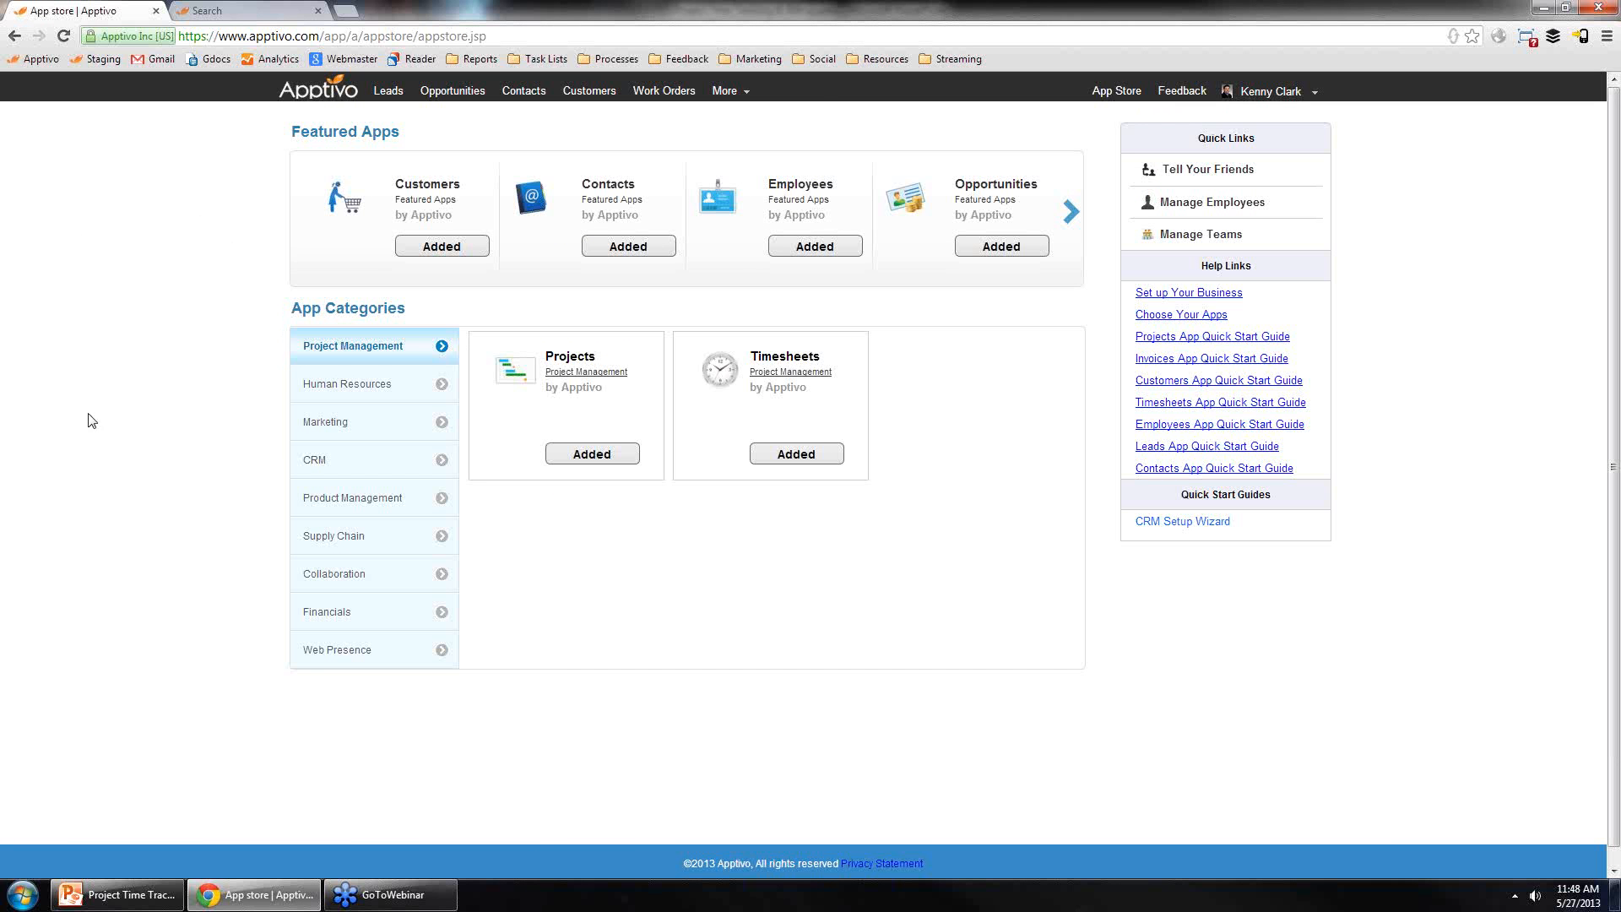
click(356, 392)
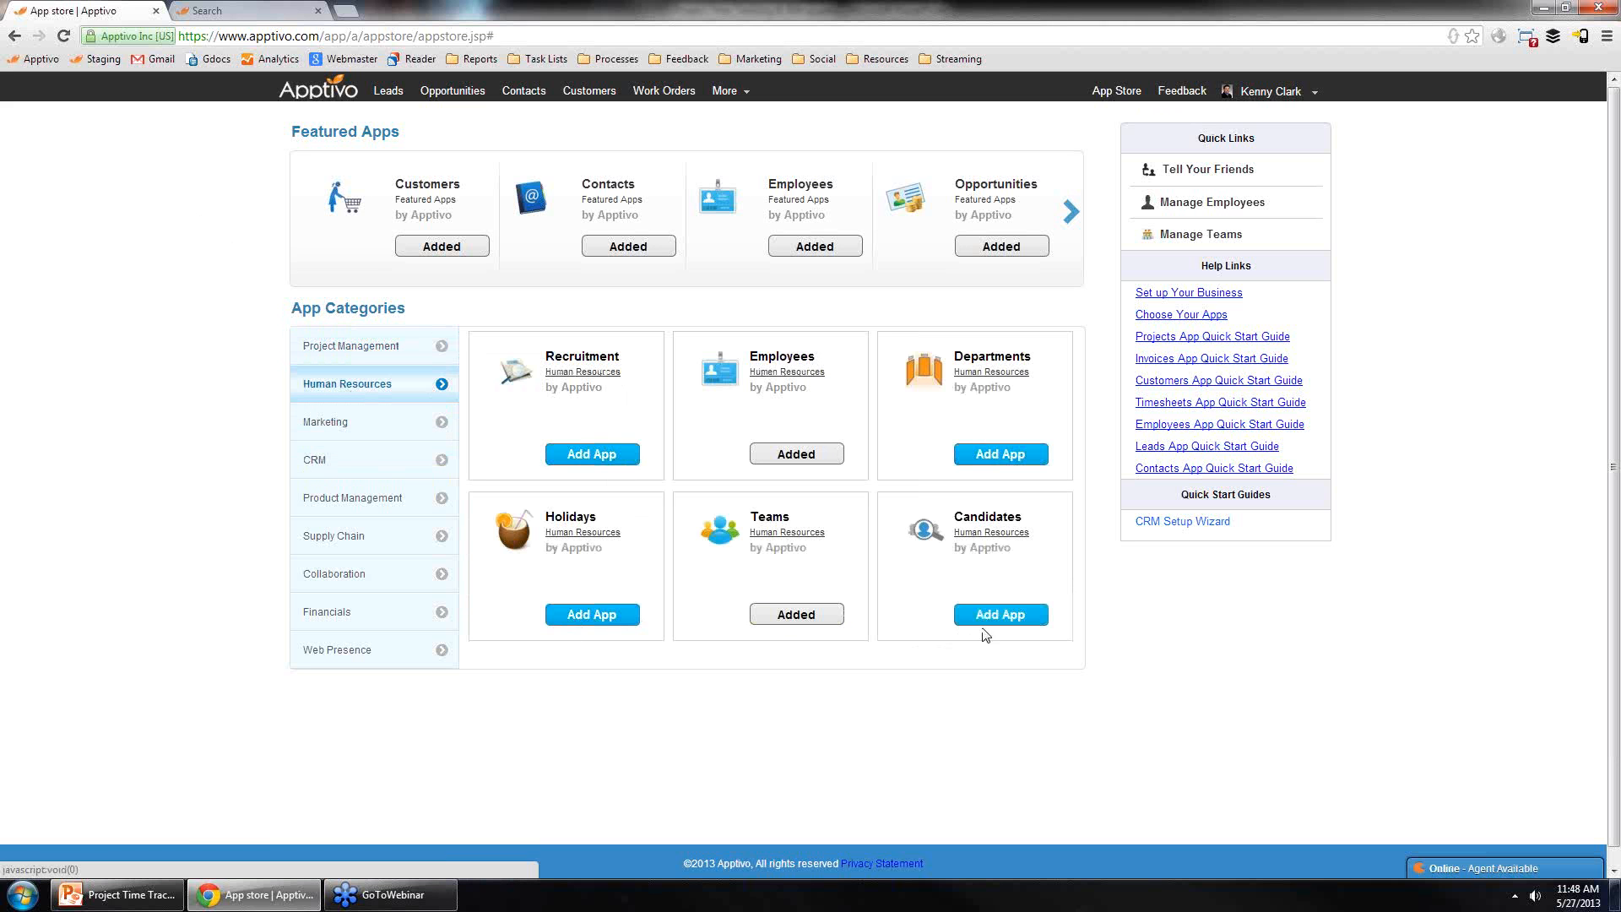
click(359, 576)
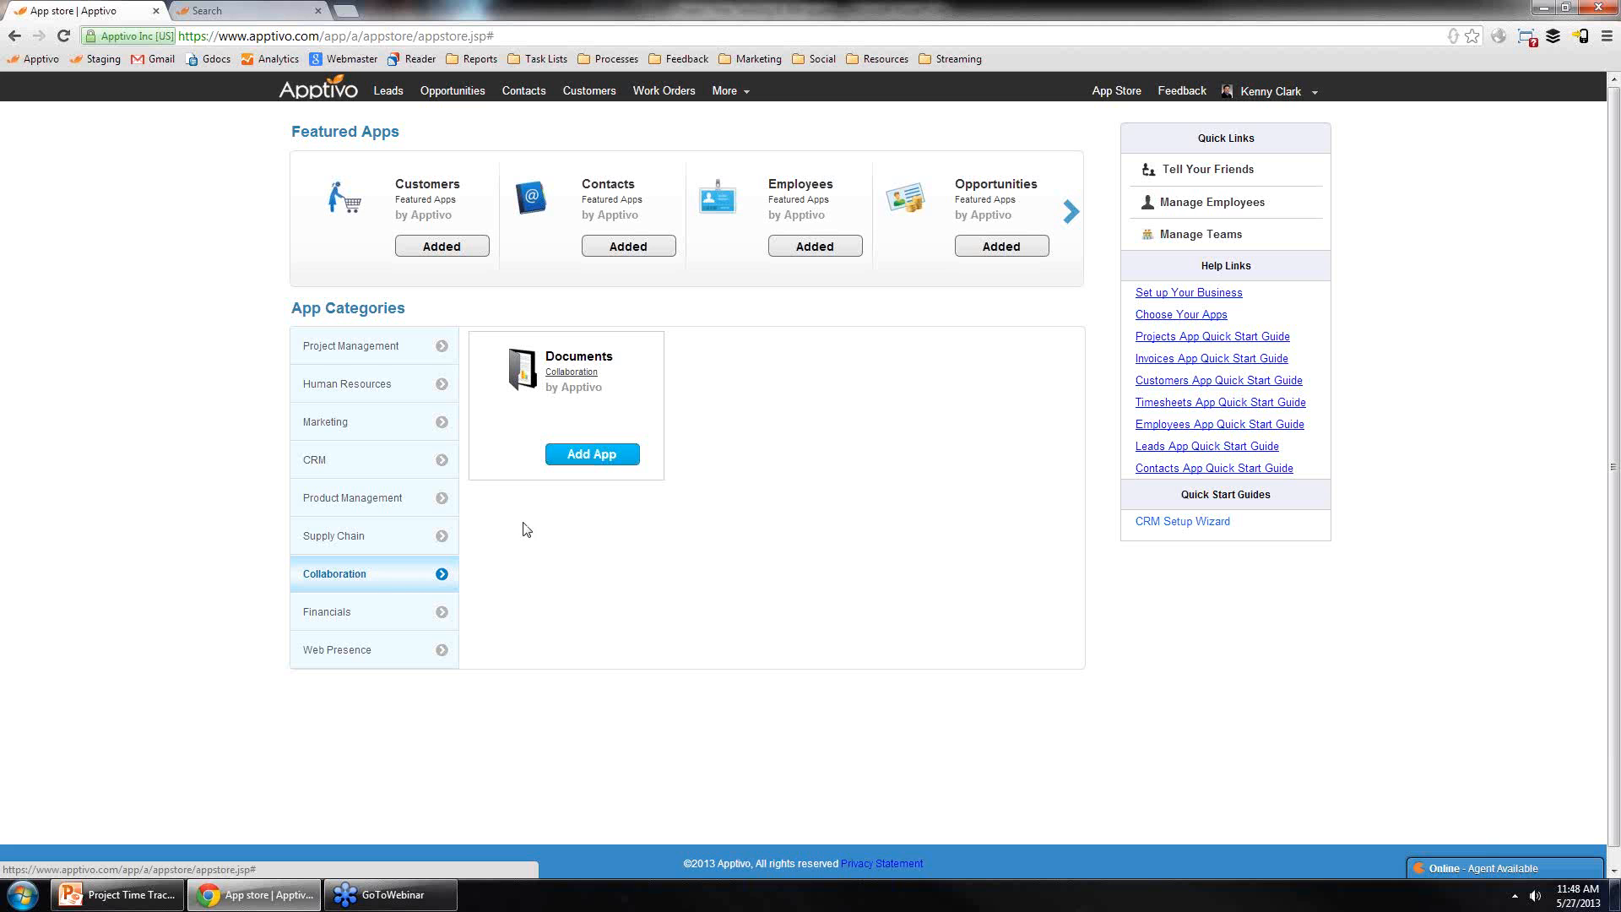
click(592, 456)
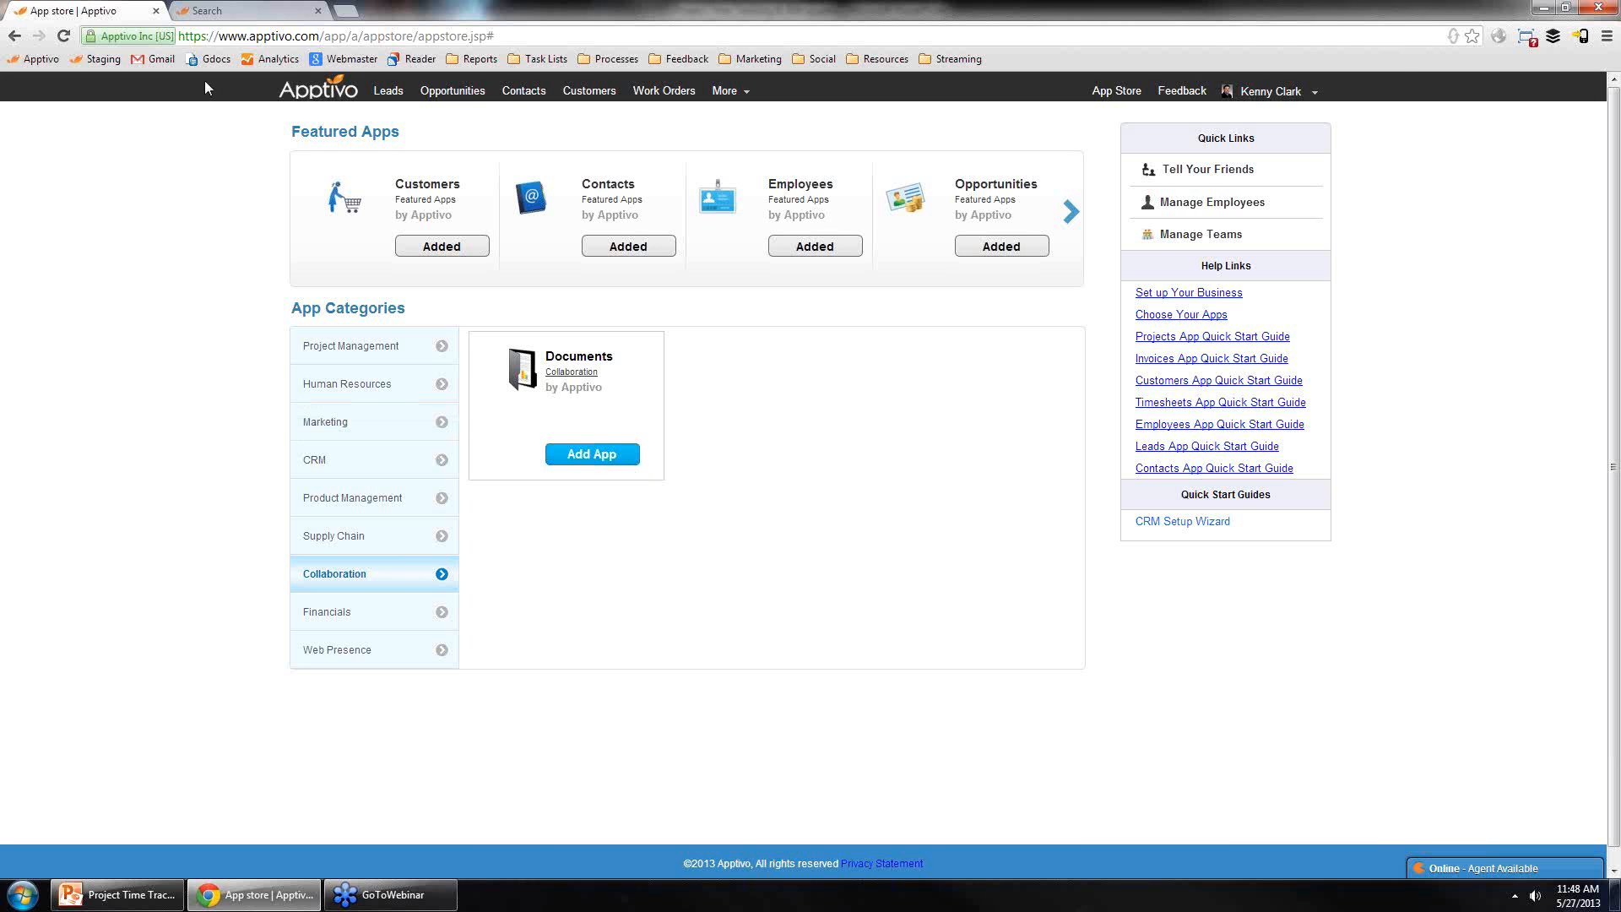
Step: Return to the home page, open the More menu, and go to the Customers and then Opportunities apps
click(300, 91)
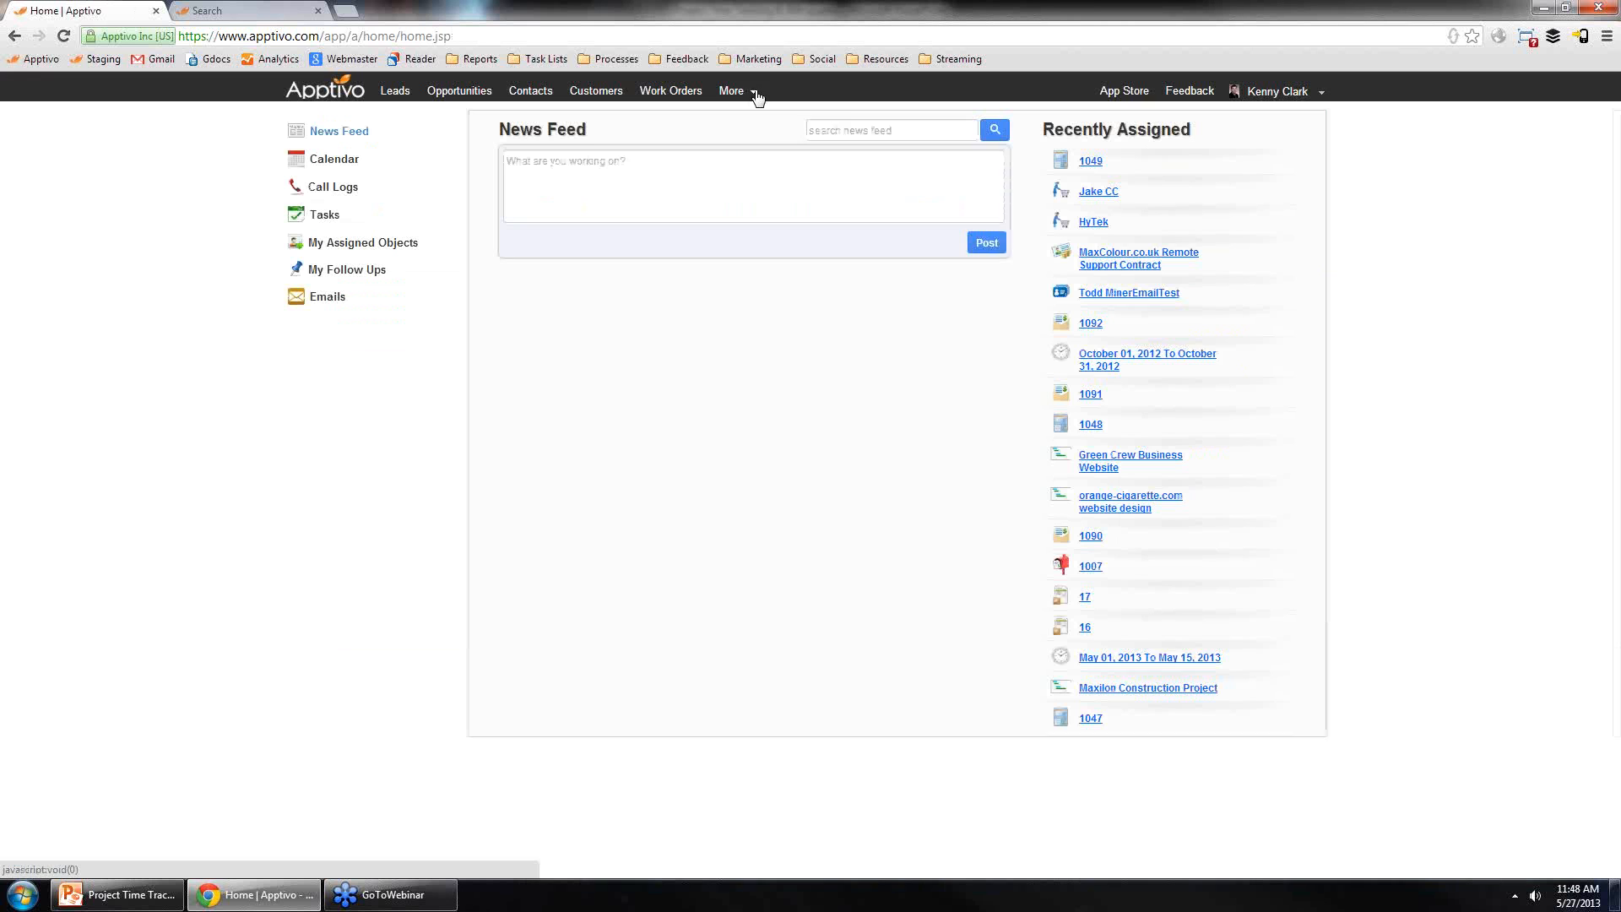
click(749, 90)
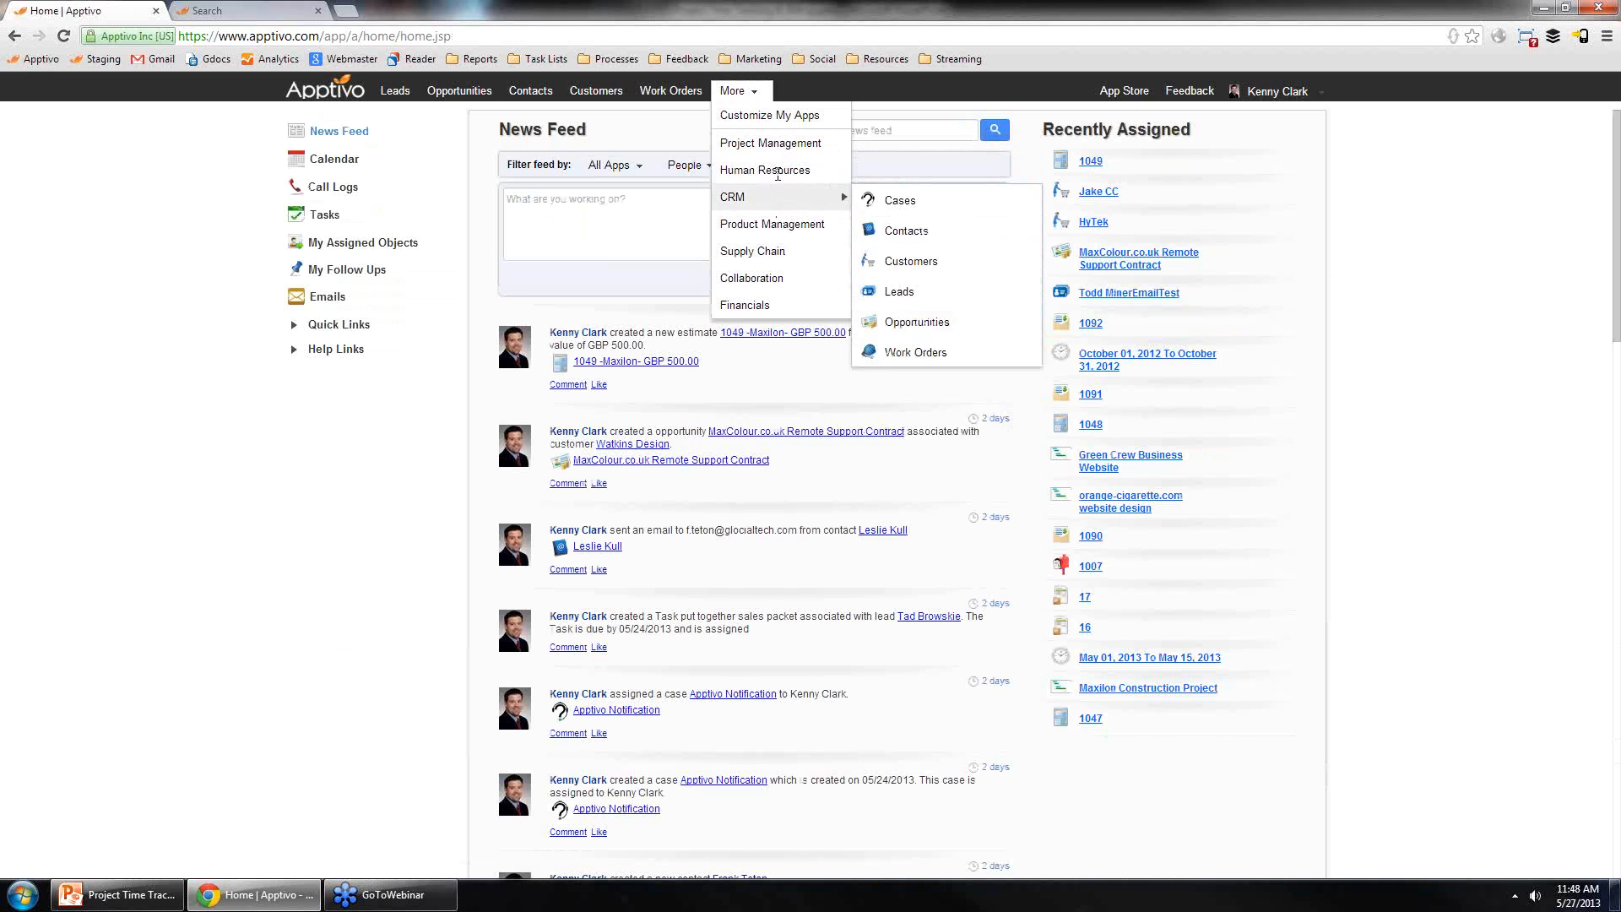
mouse_move(771, 222)
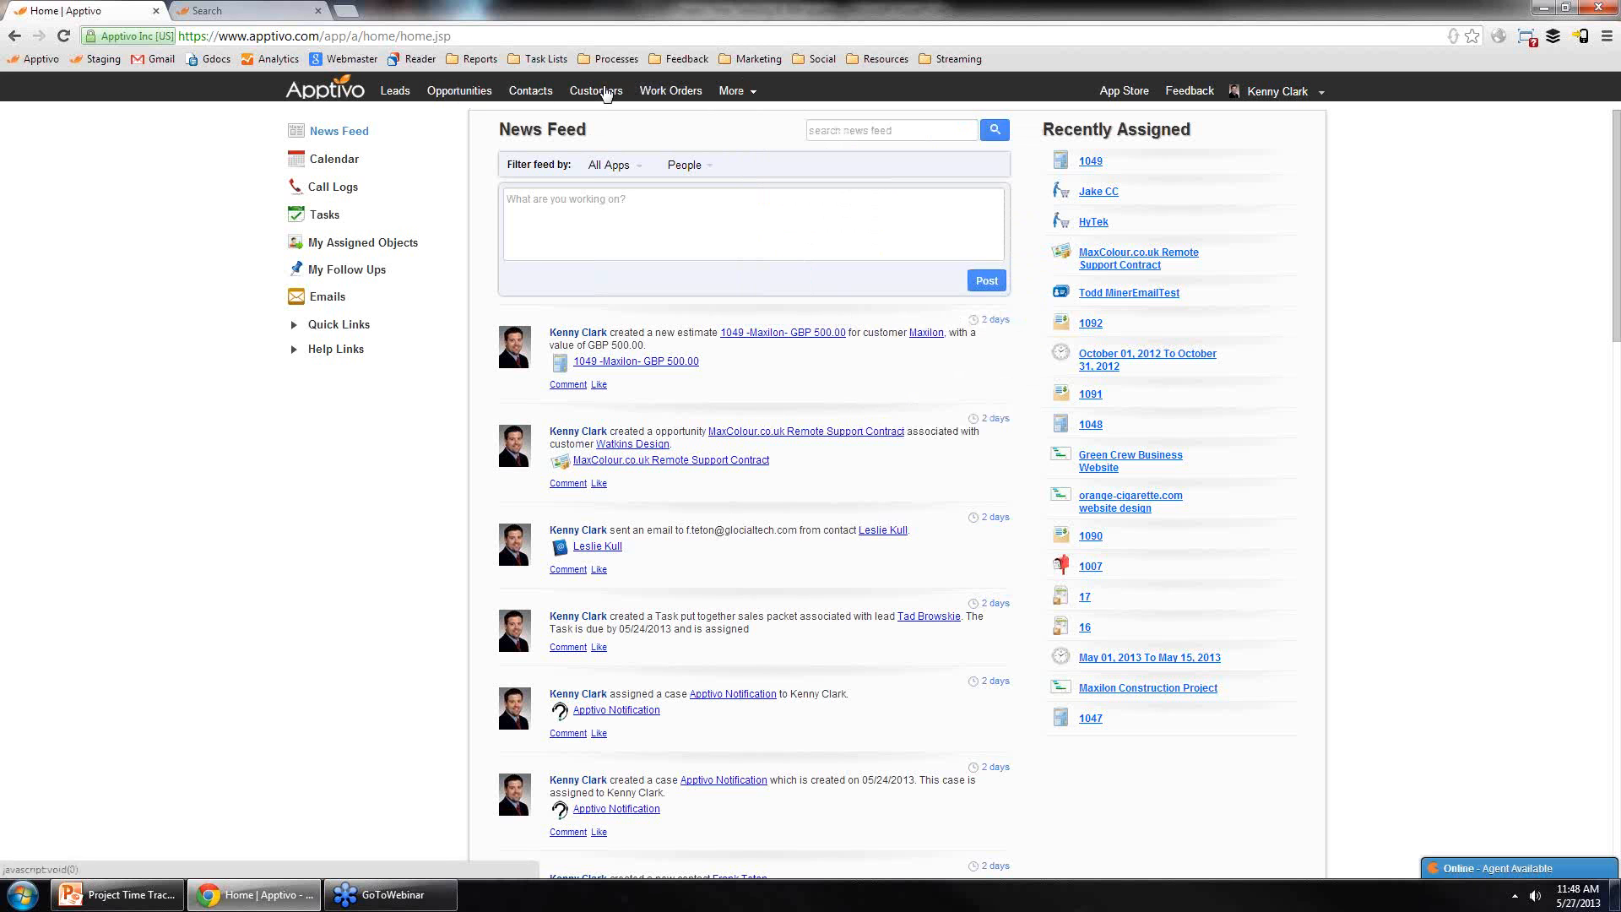
click(601, 91)
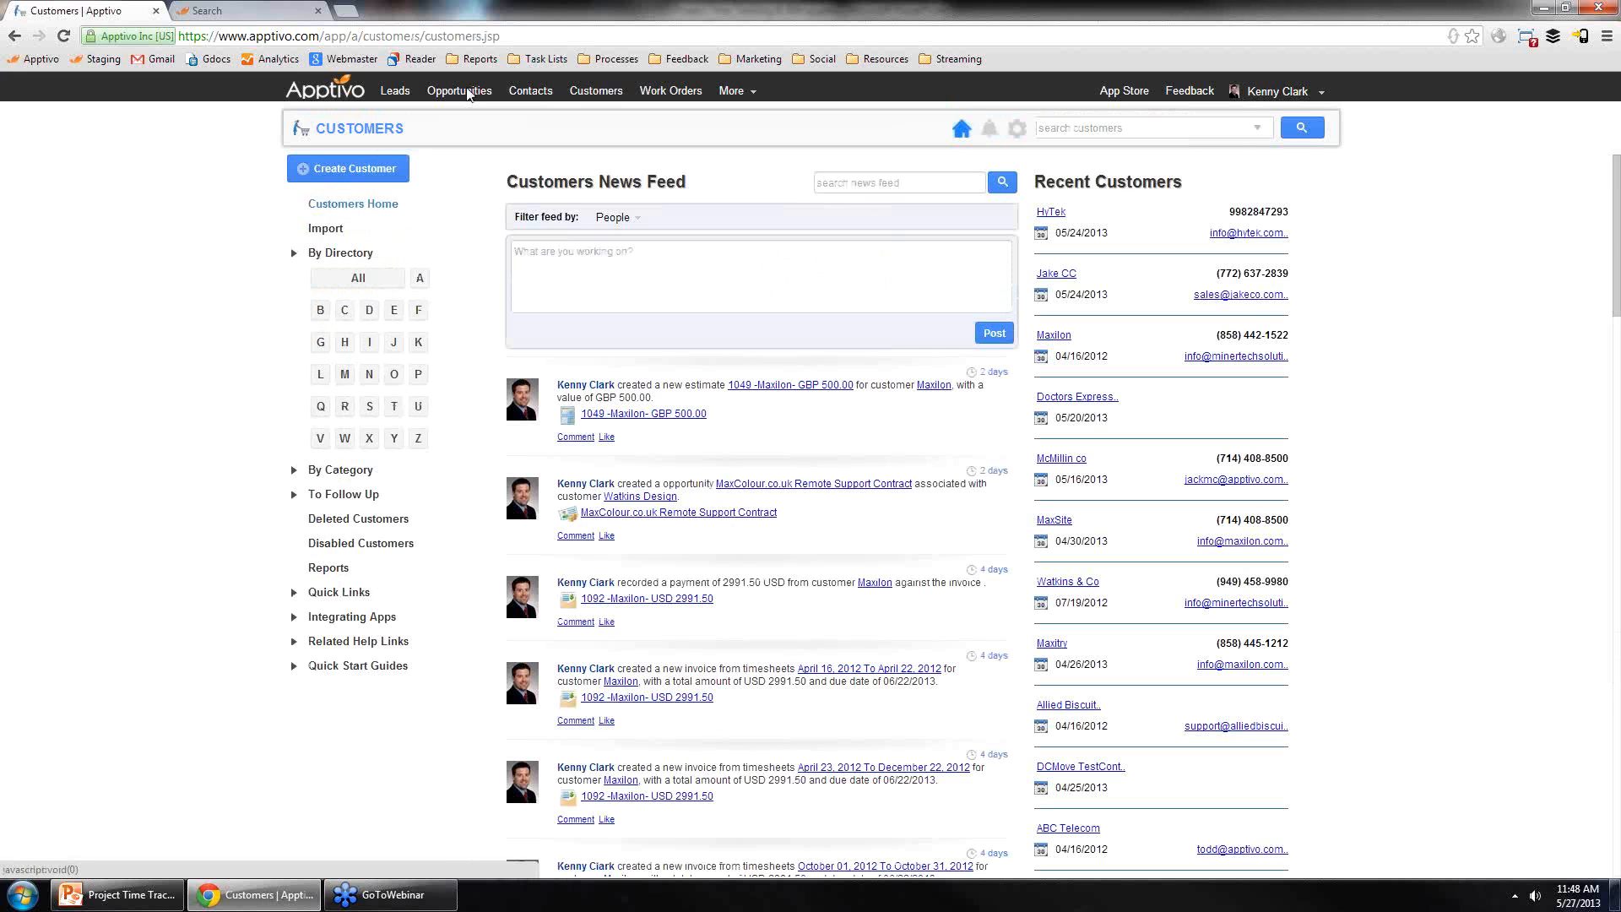
click(464, 93)
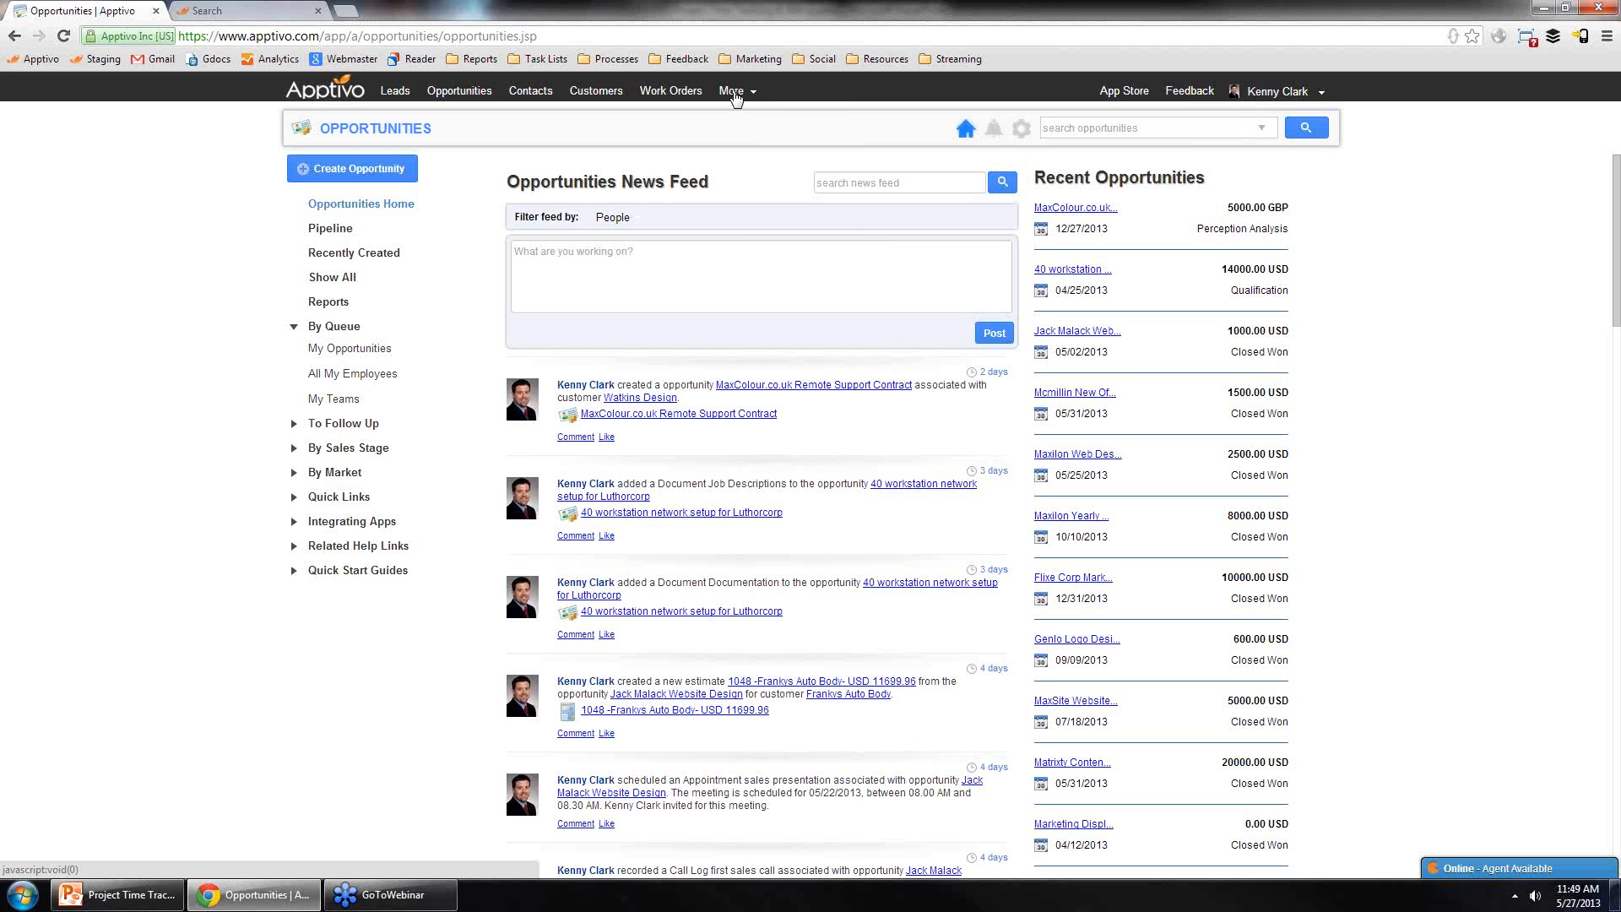
Step: Customize My Apps so that the first favourite app slot is Projects, then close the preferences
click(735, 93)
click(750, 116)
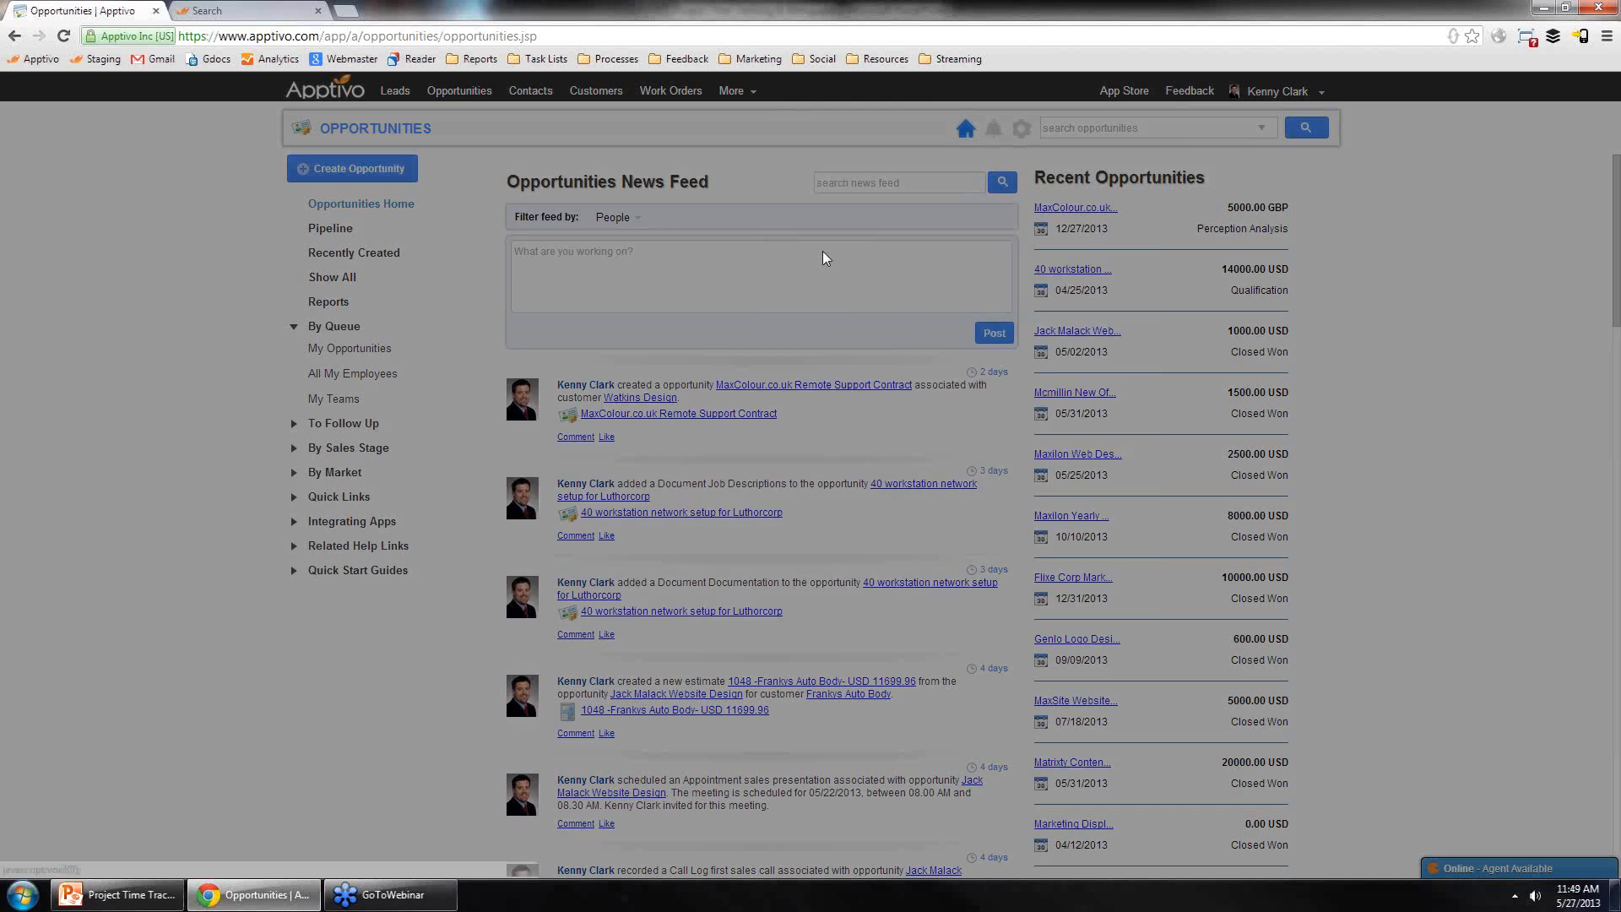
click(845, 387)
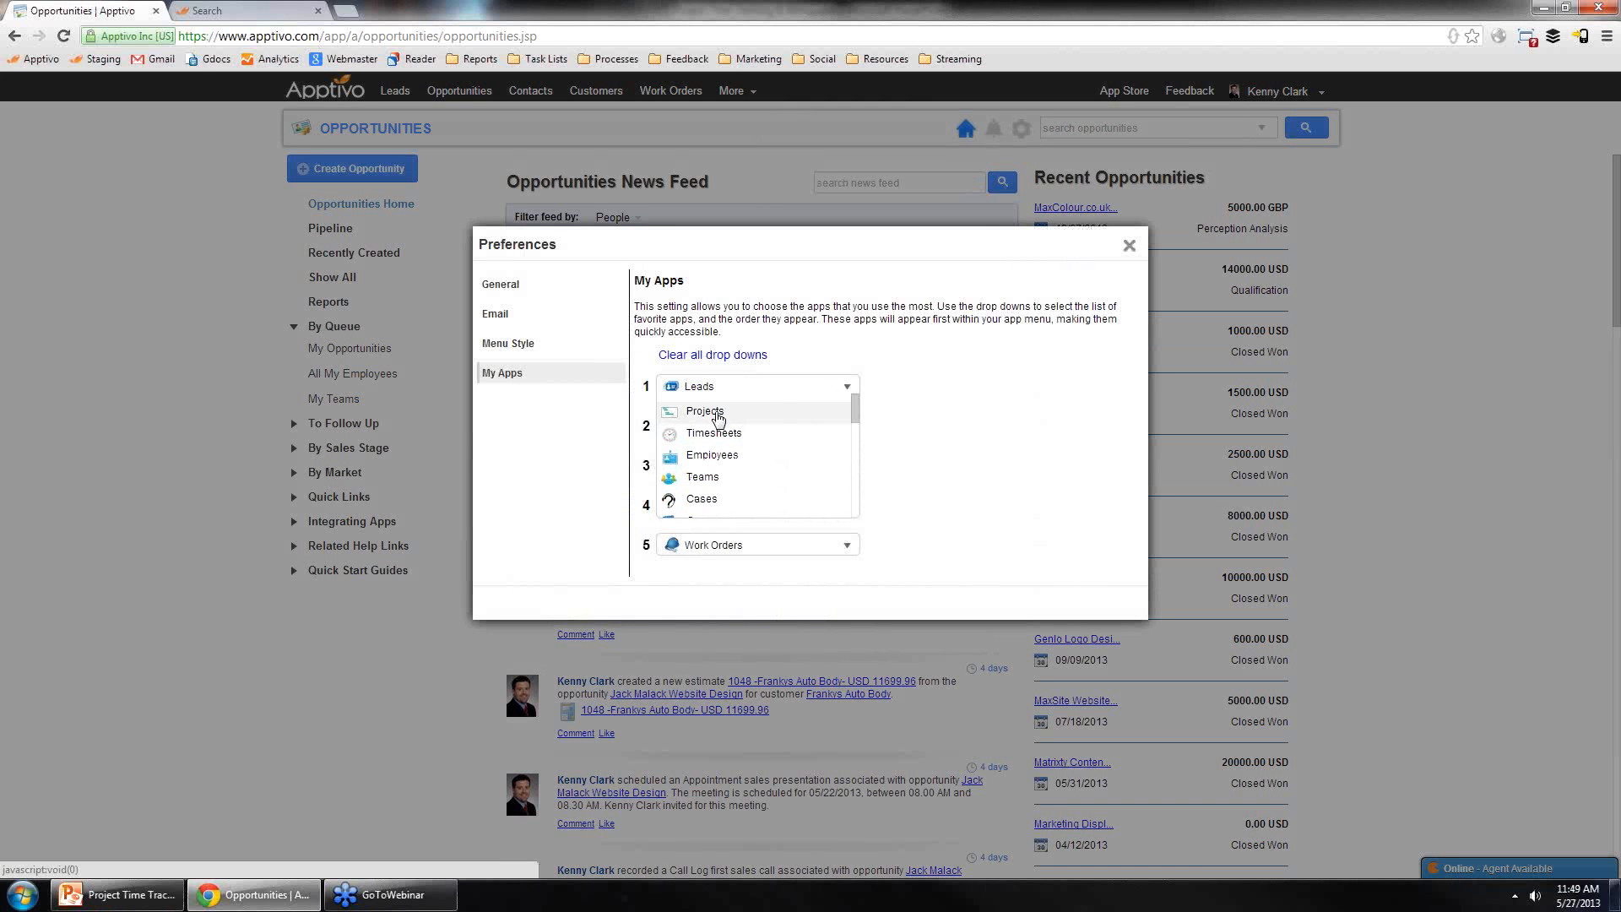
click(717, 414)
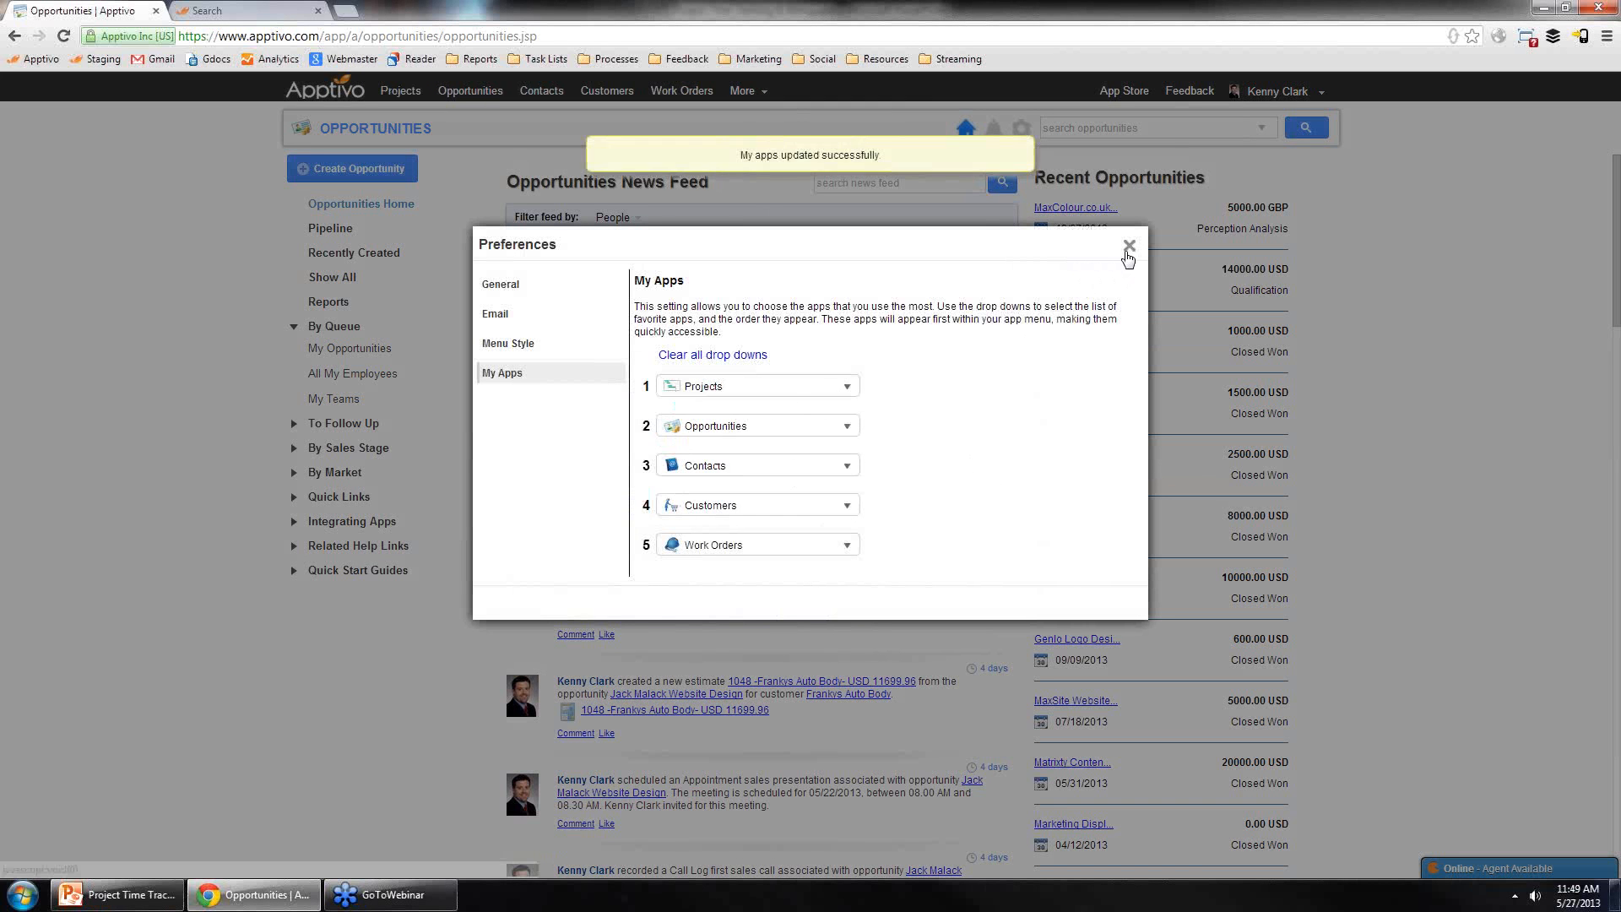
click(1128, 246)
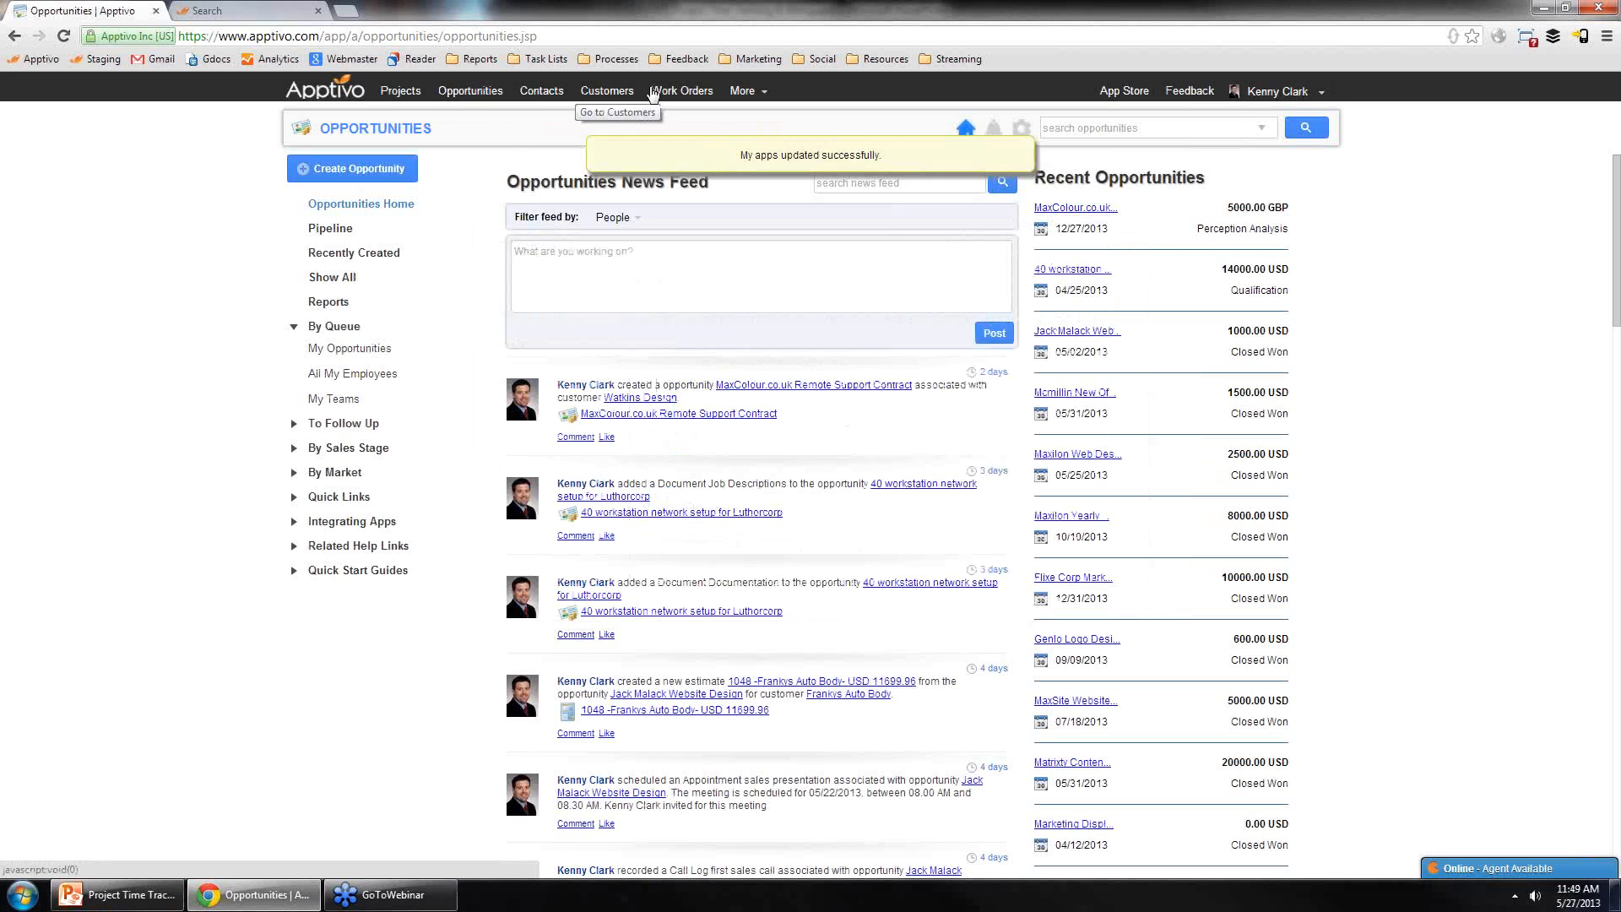
Step: Open the Projects app and scroll through its news feed and recent projects list
click(411, 94)
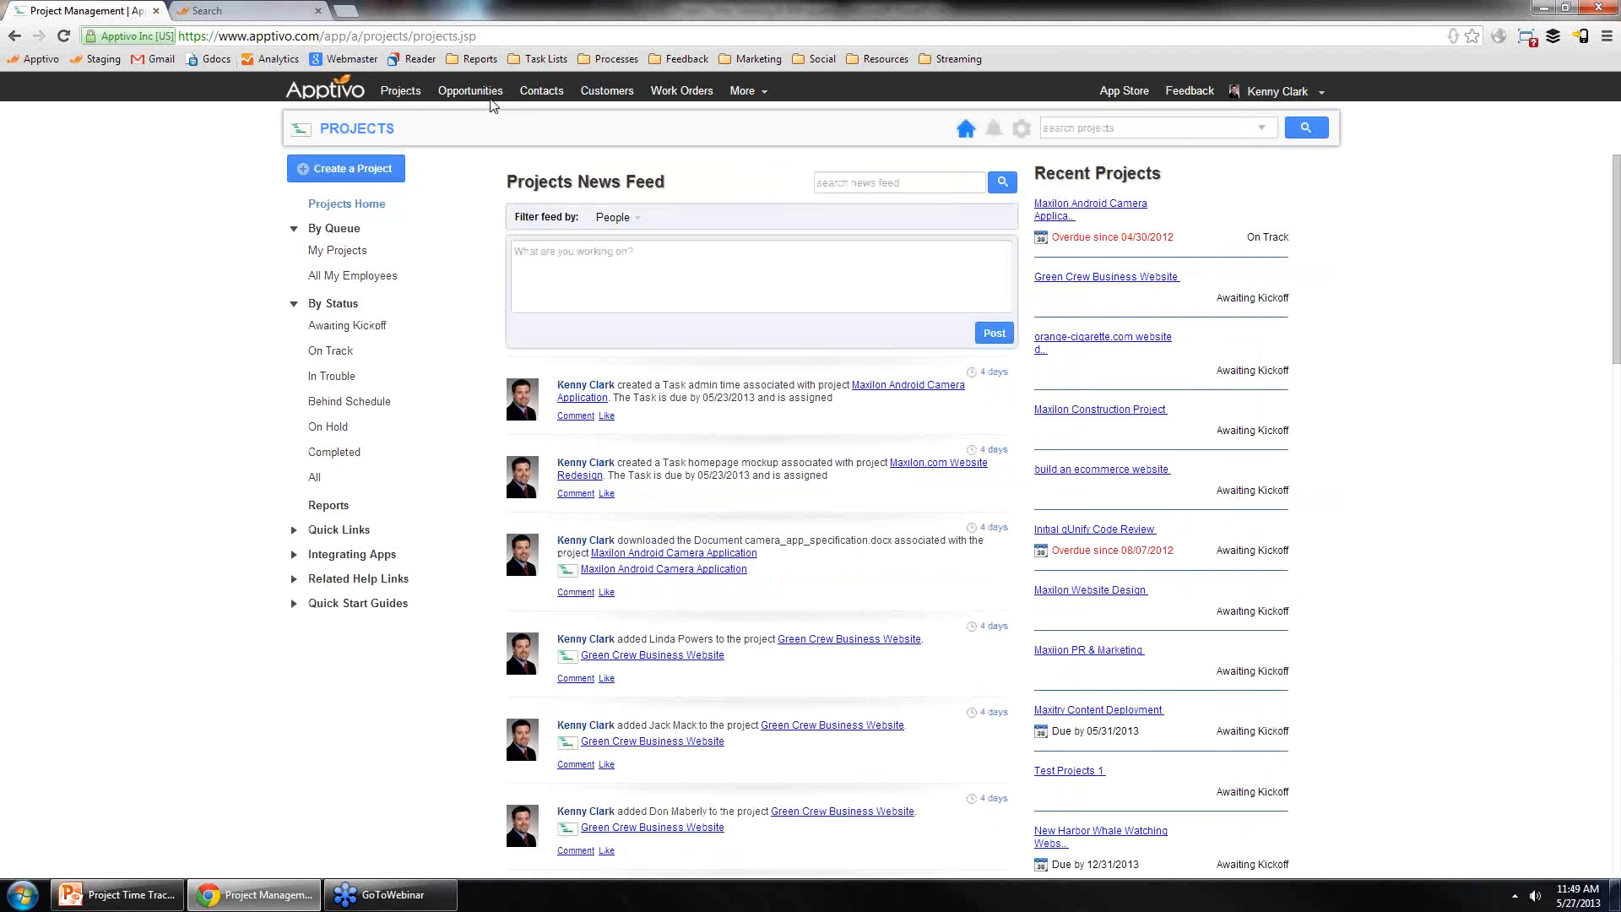
click(397, 95)
scroll(785, 329, down, 6)
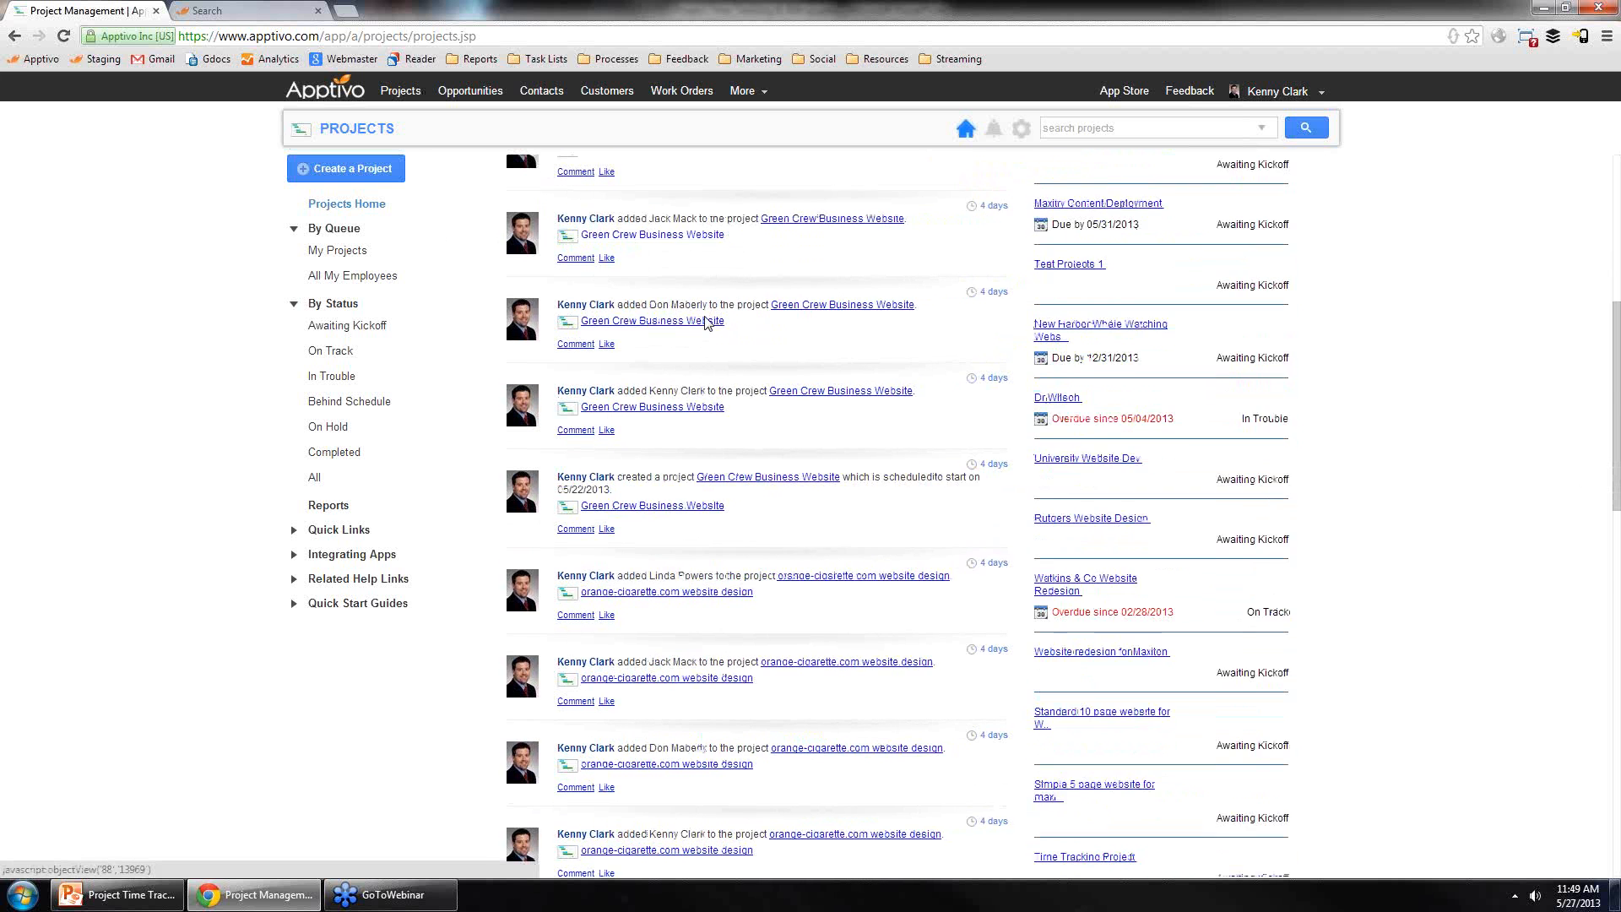
scroll(708, 324, down, 5)
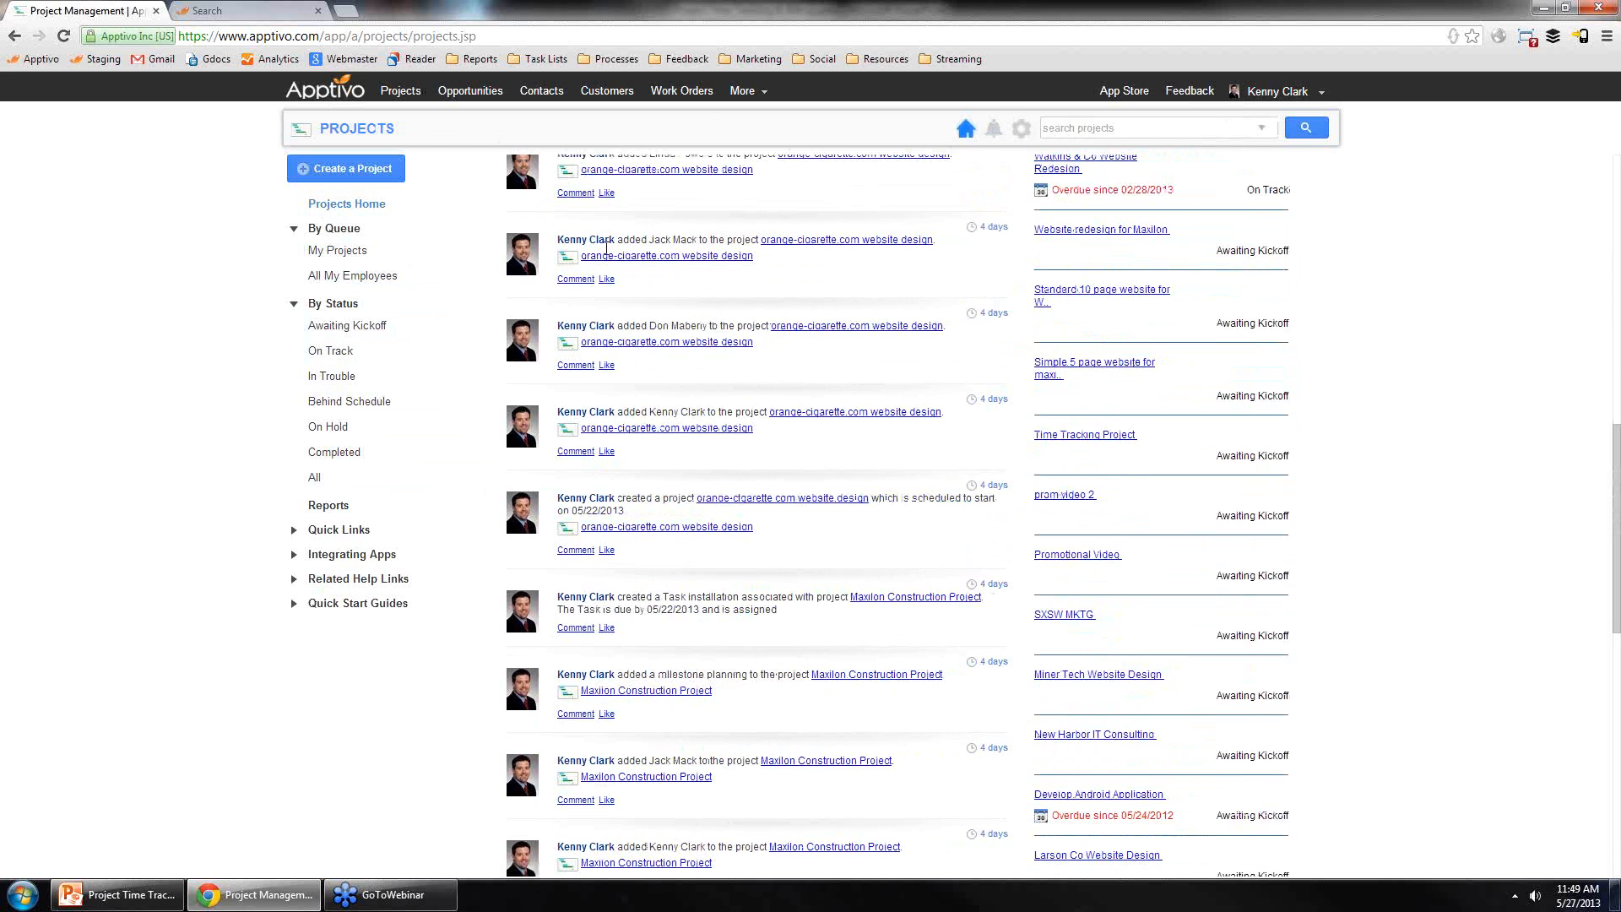
scroll(606, 248, down, 7)
scroll(743, 354, up, 9)
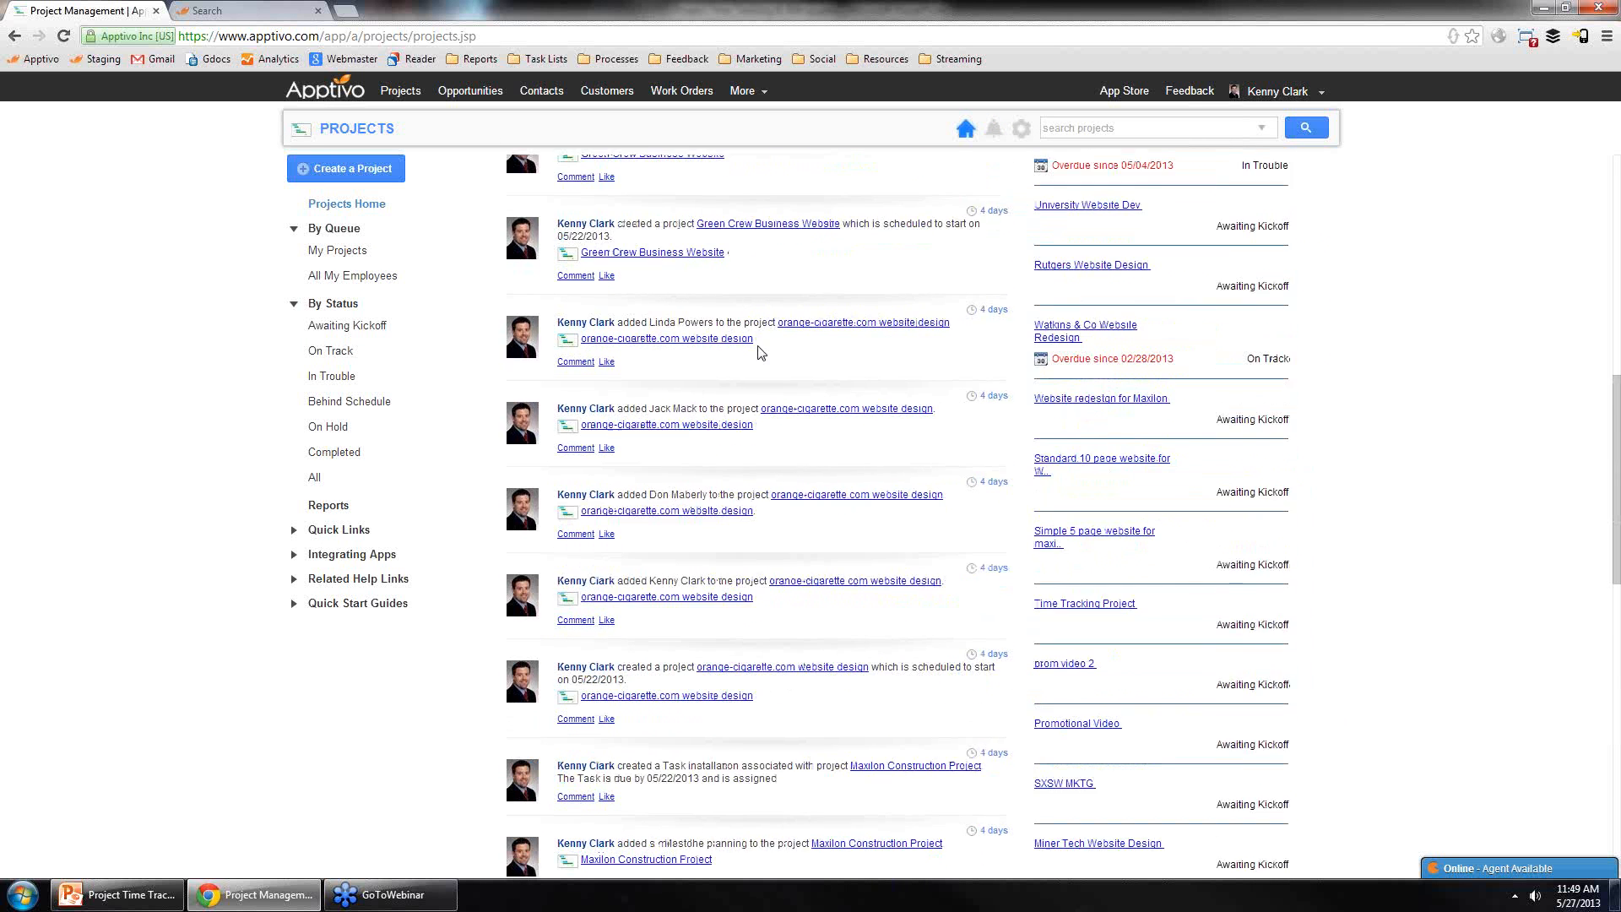
scroll(743, 363, up, 5)
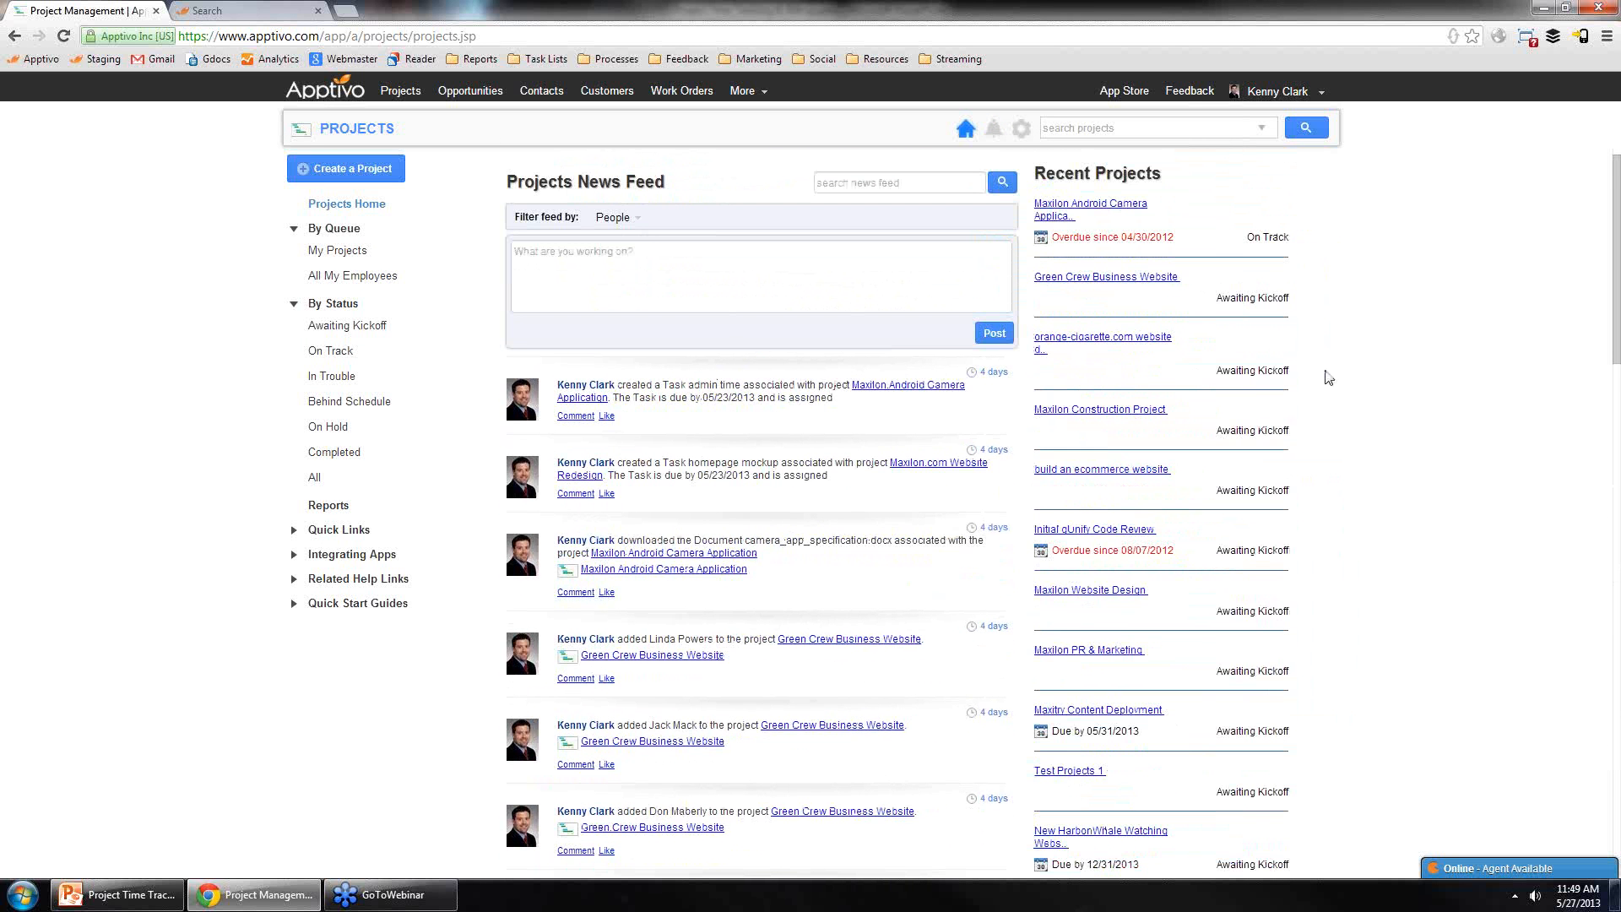
click(354, 134)
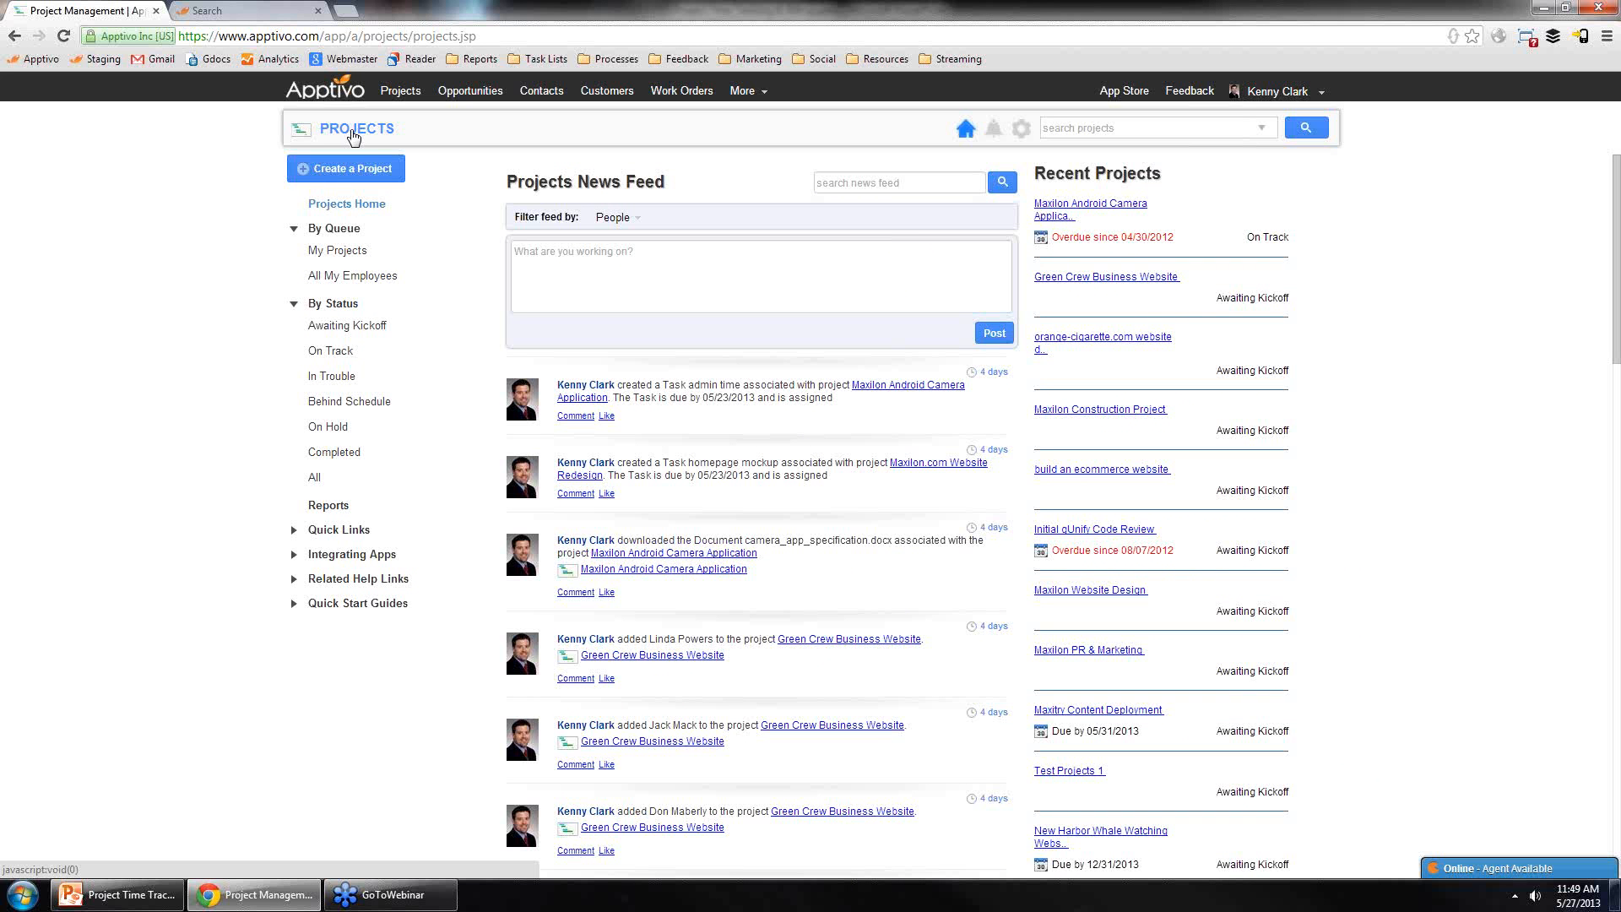
Step: Browse the Customers app's news feed, then return to Projects and open the Maxilon Android Camera Application project
scroll(558, 235, down, 6)
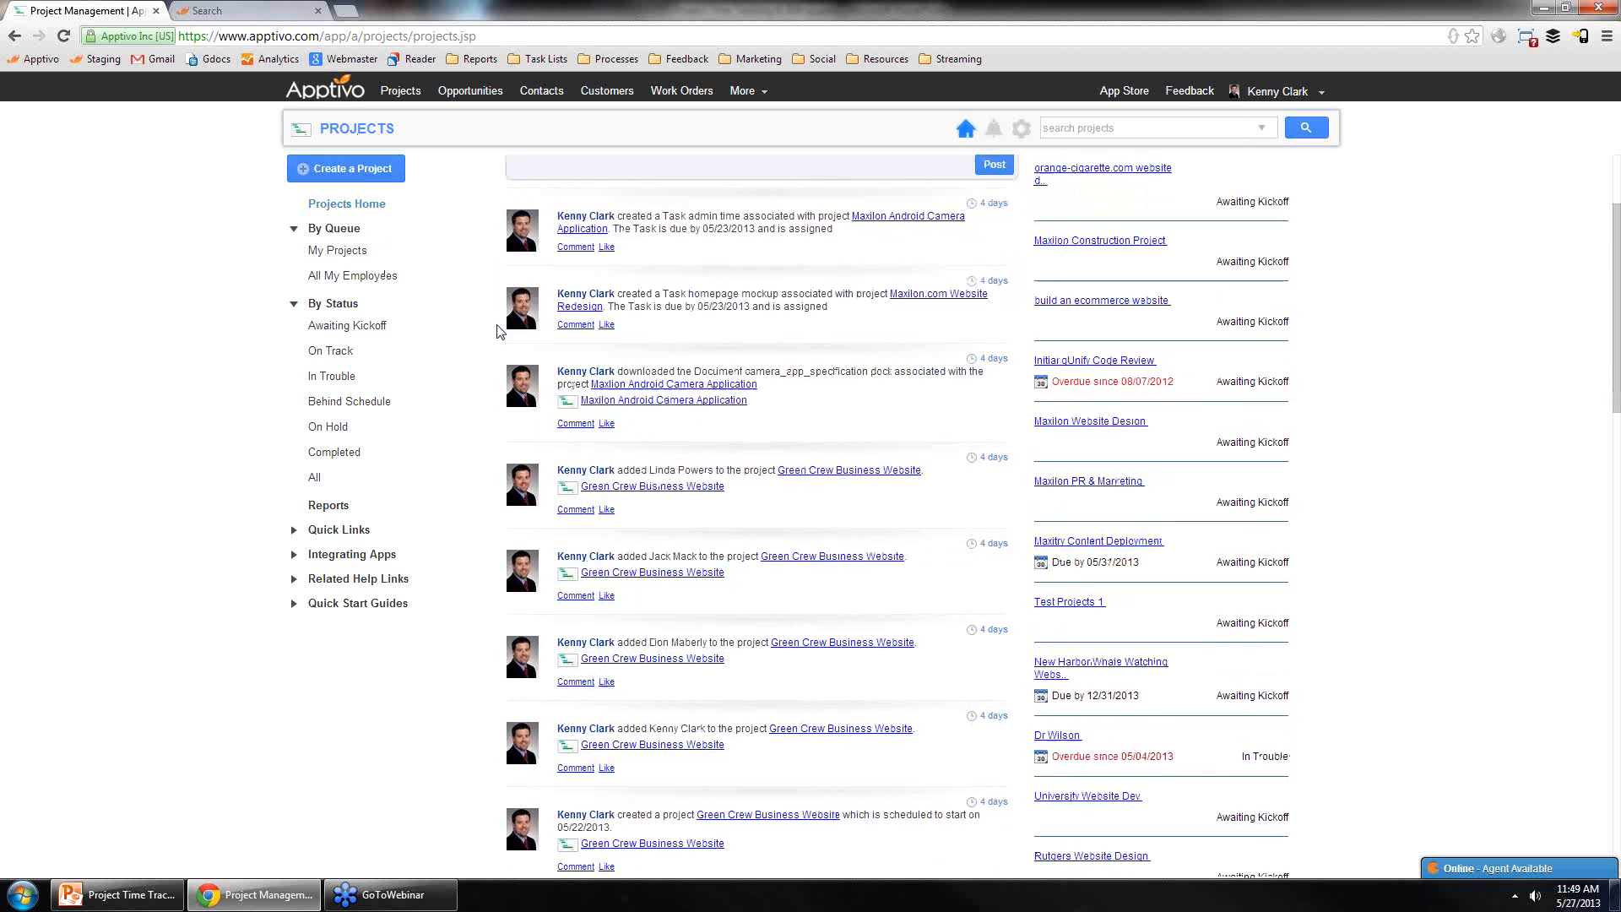
click(603, 91)
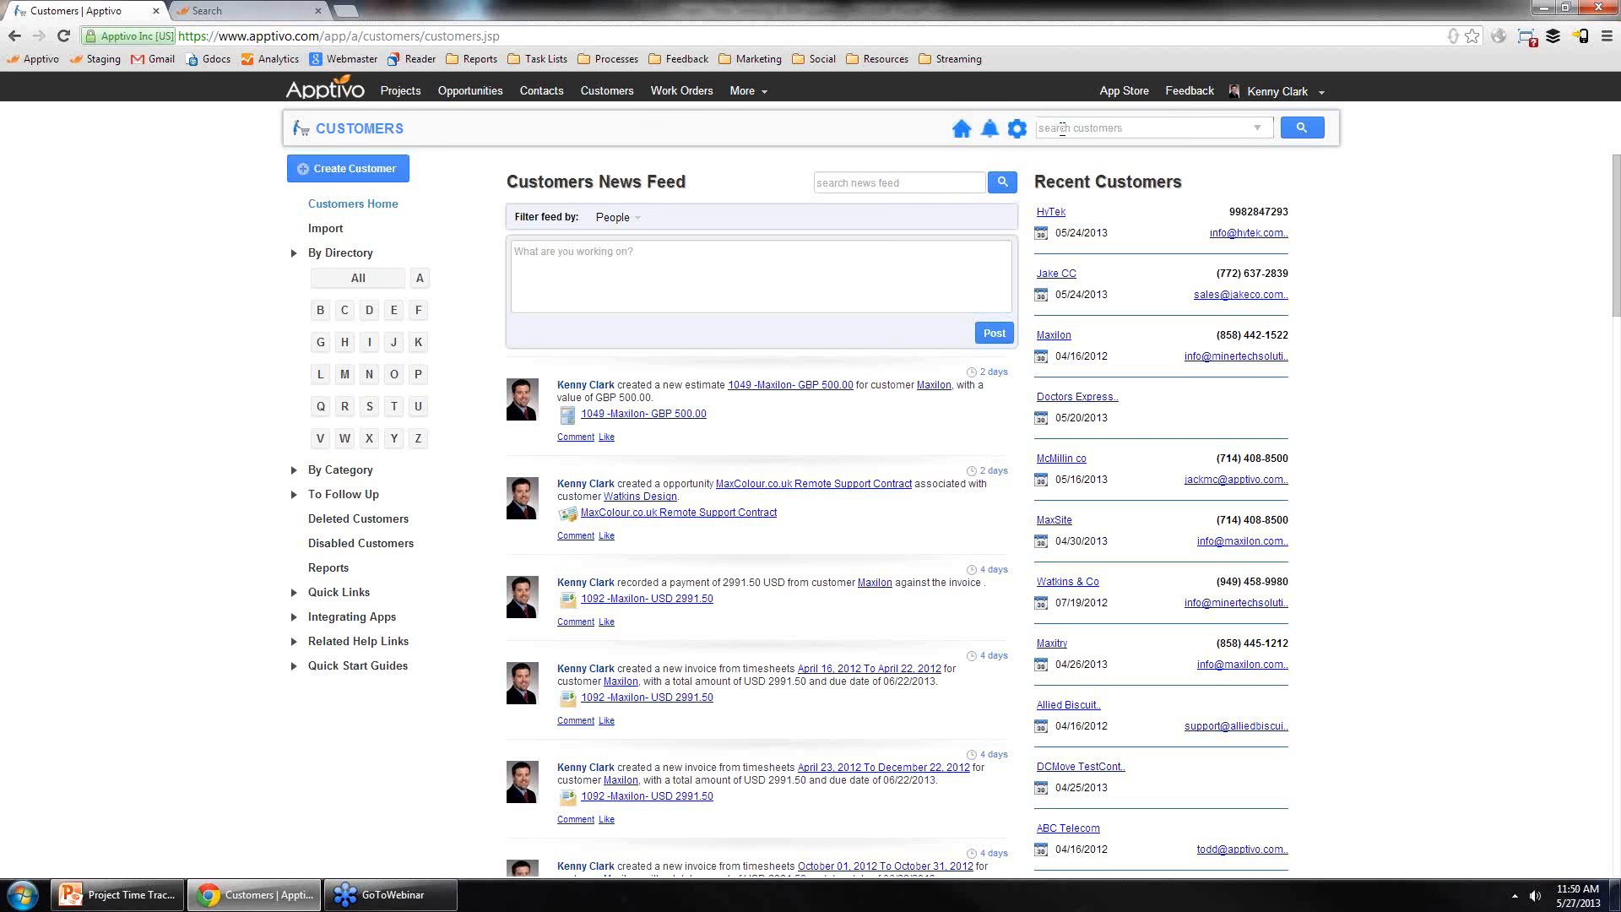
scroll(724, 344, down, 10)
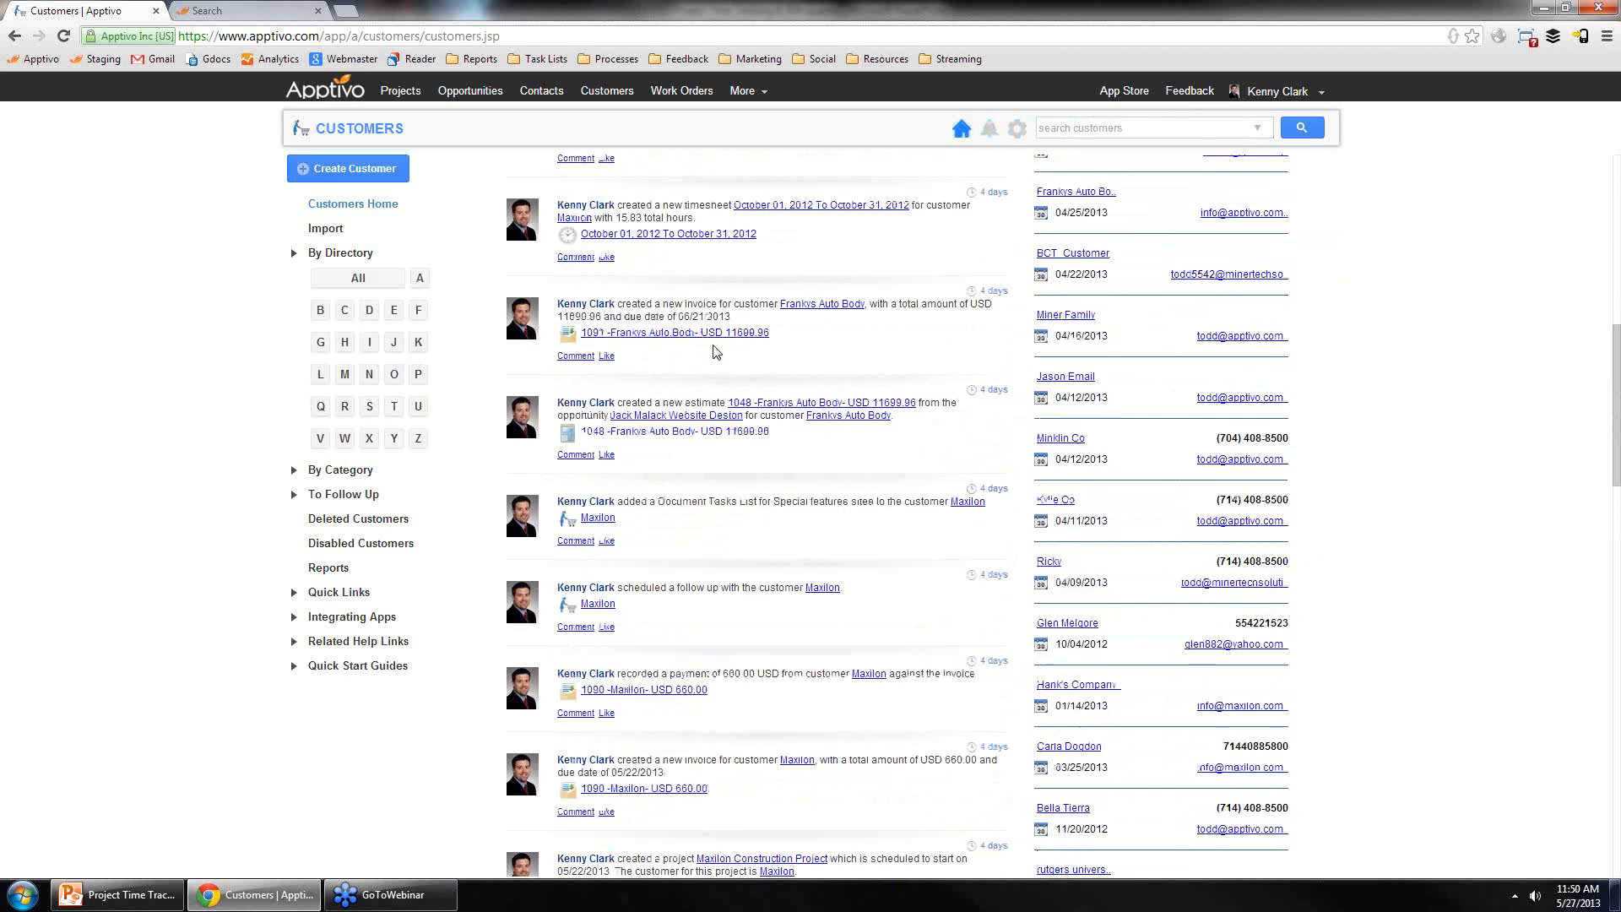
scroll(681, 335, up, 10)
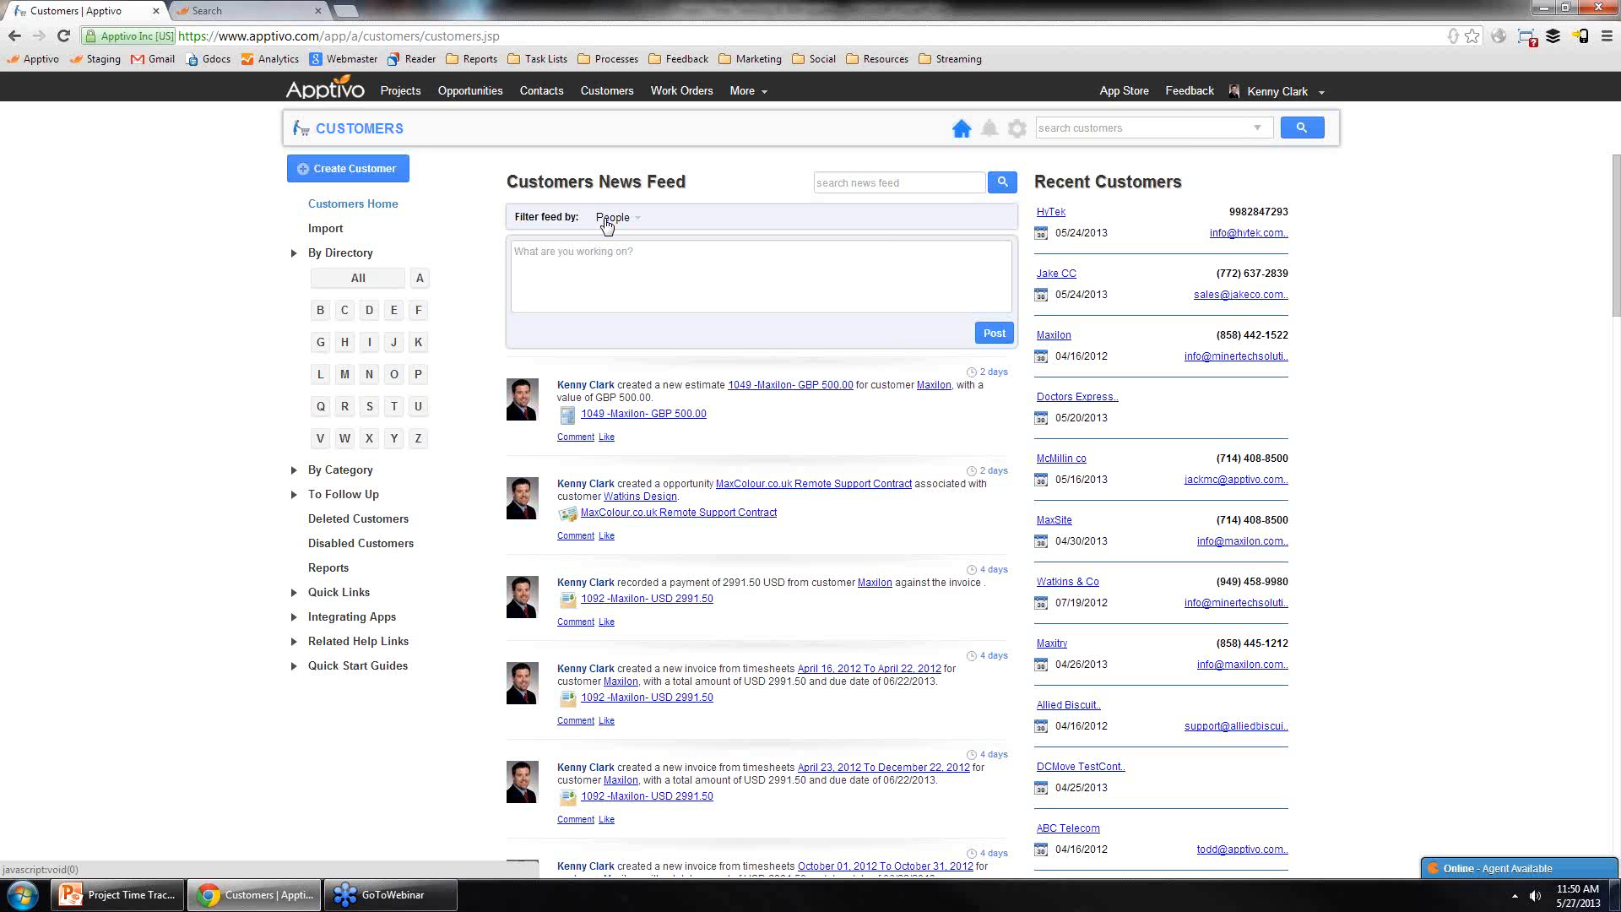
click(407, 91)
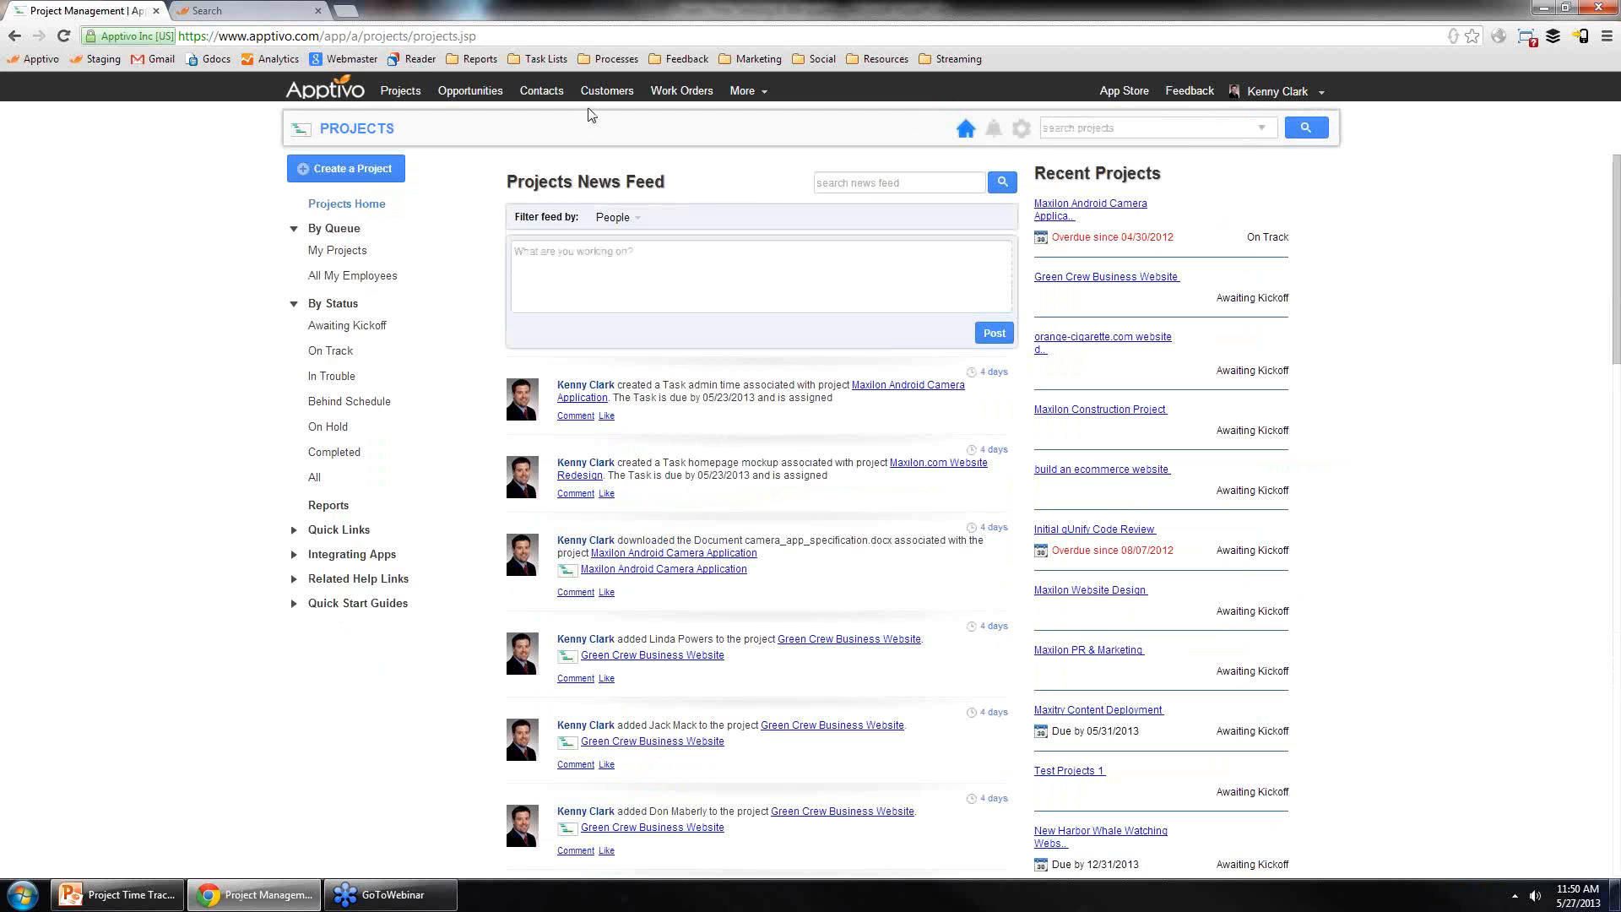
click(1059, 216)
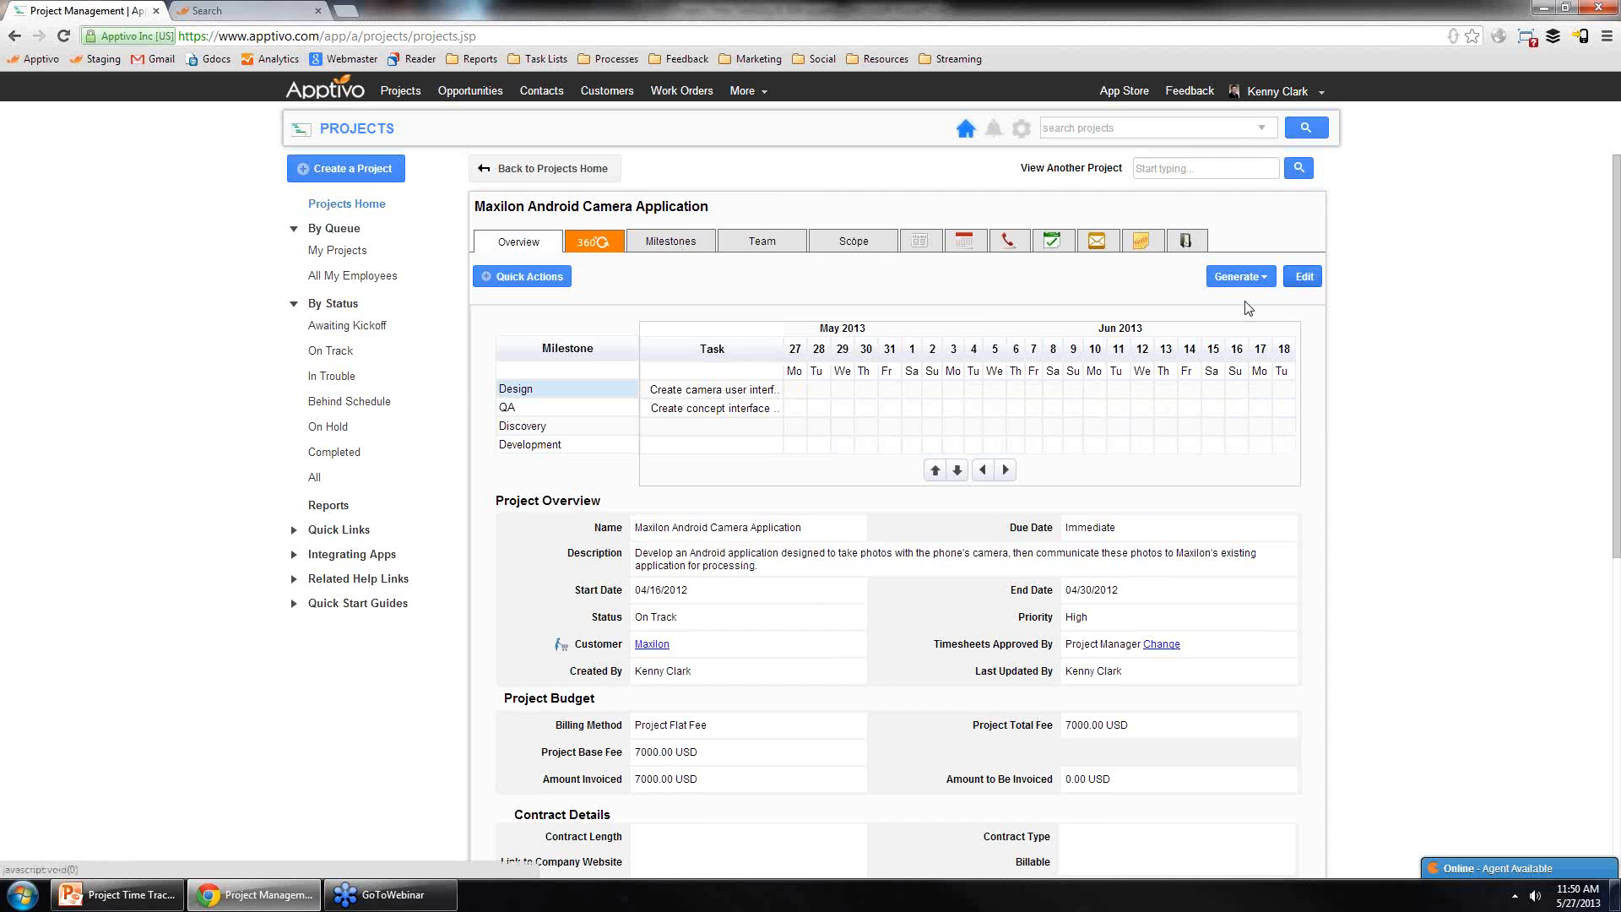
Step: Open the project's edit form and examine the Contract Details fields
click(1305, 277)
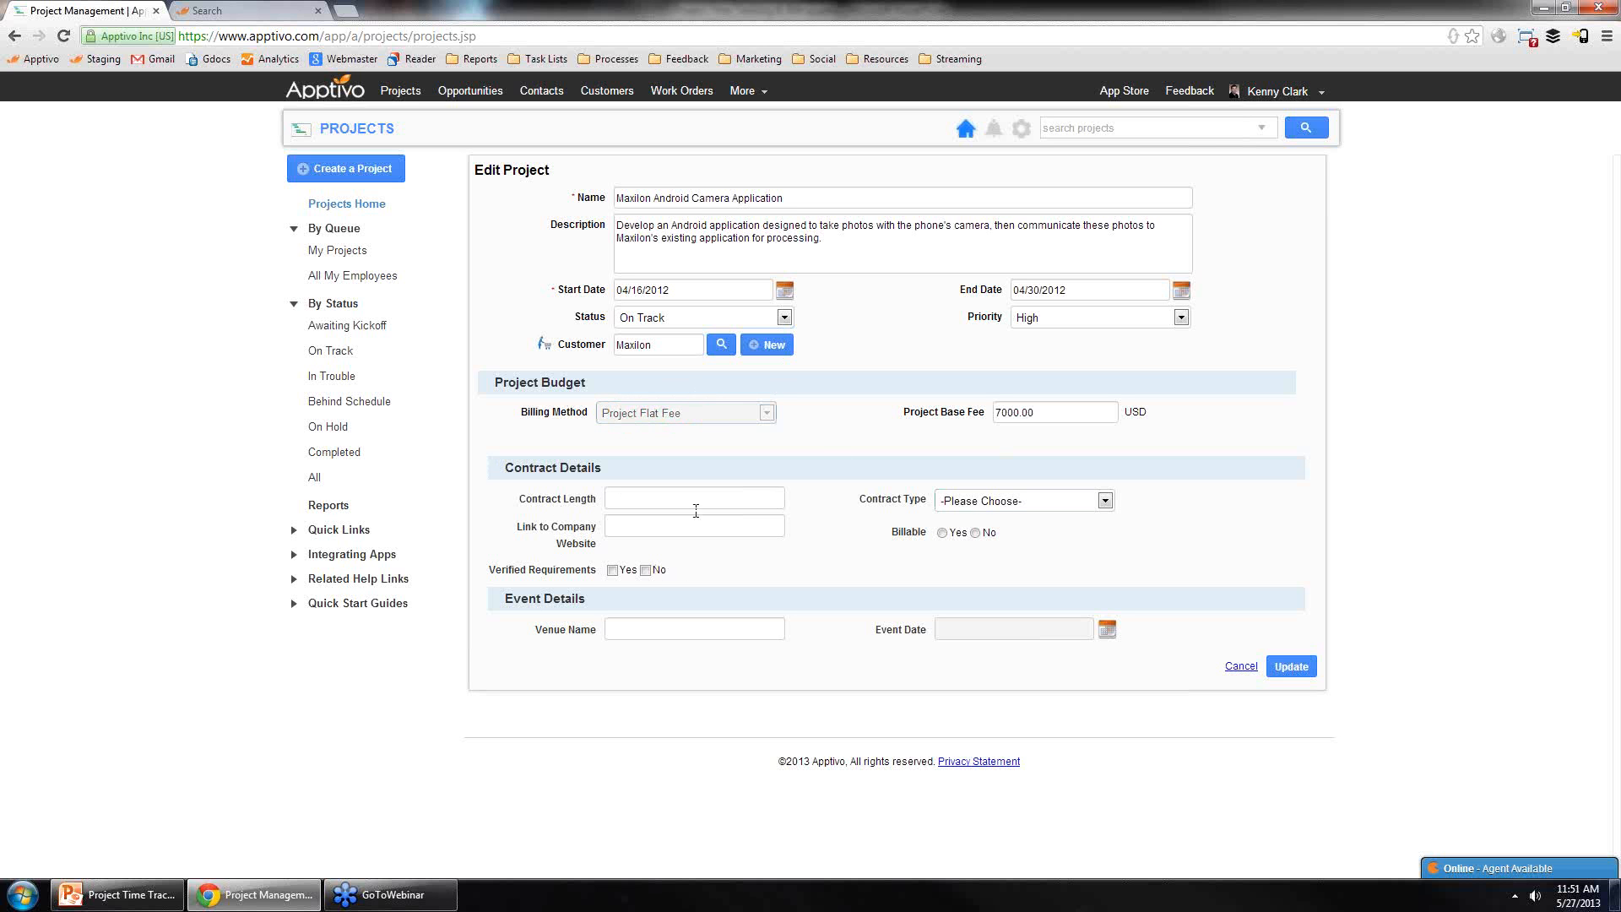
click(609, 498)
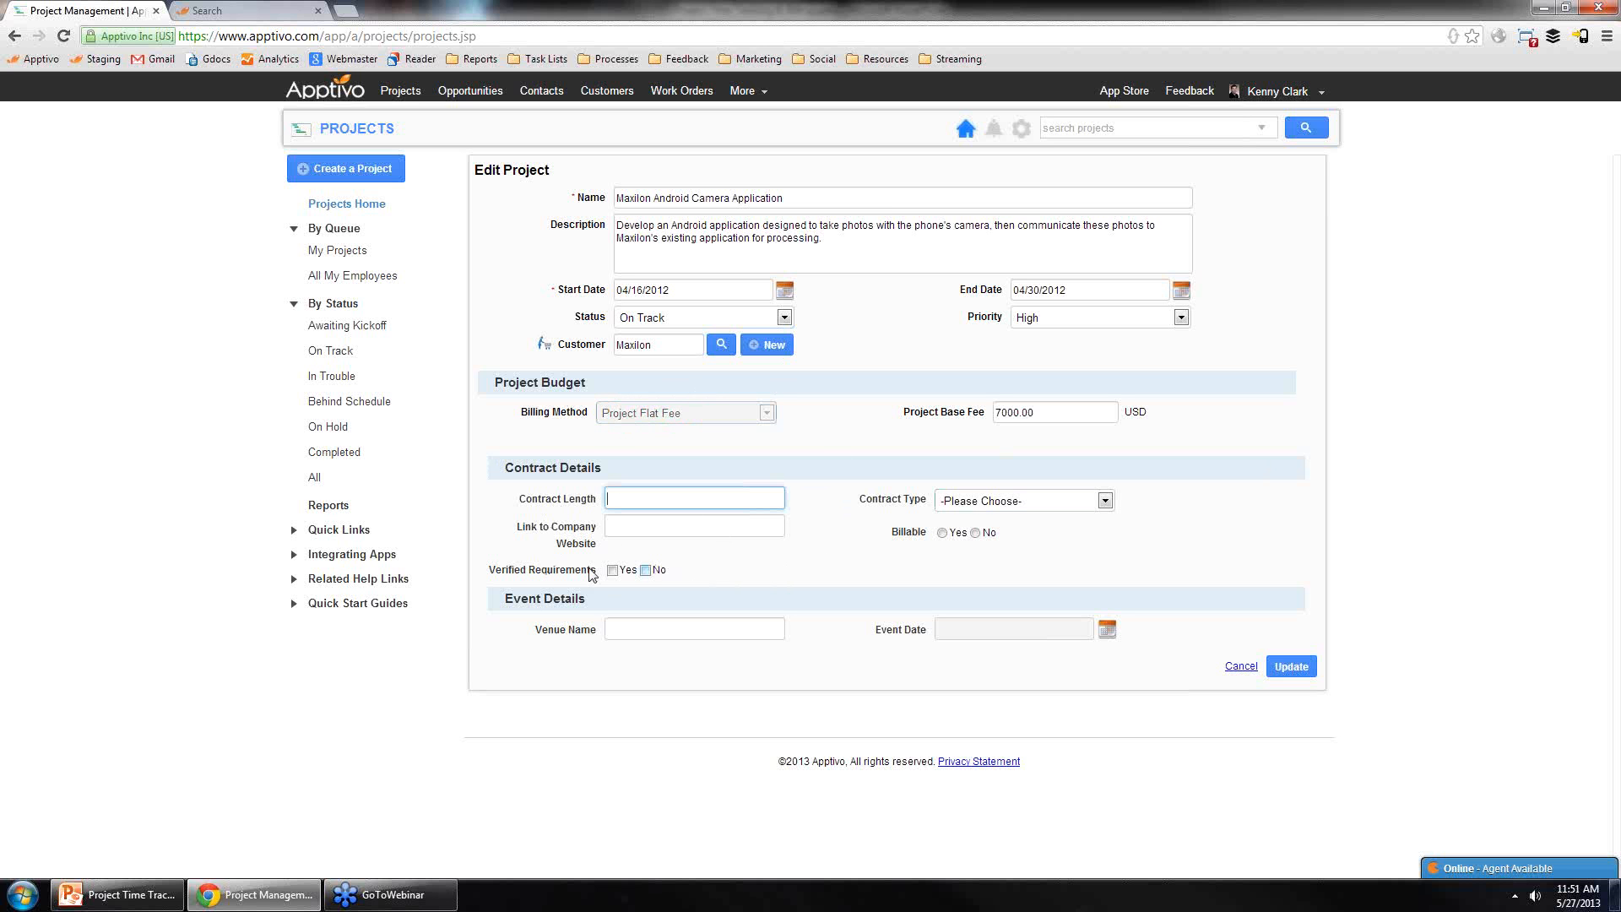
click(644, 491)
Step: In the Projects settings' Custom Attributes, try adding a Text attribute and a Contract Type option to Contract Details
click(1029, 130)
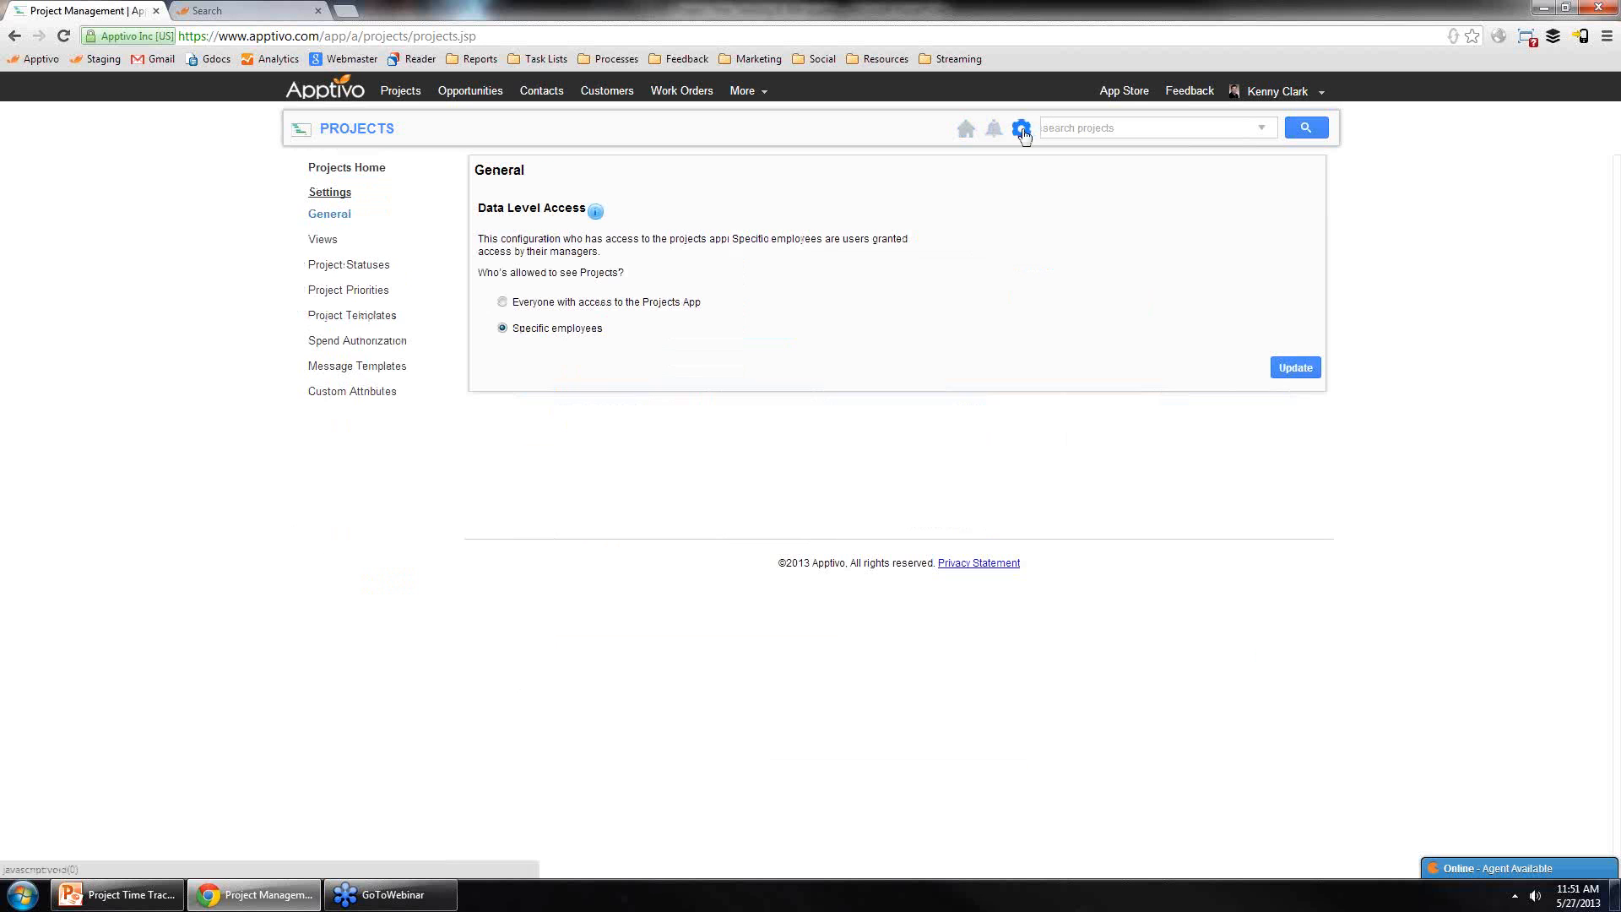
click(371, 396)
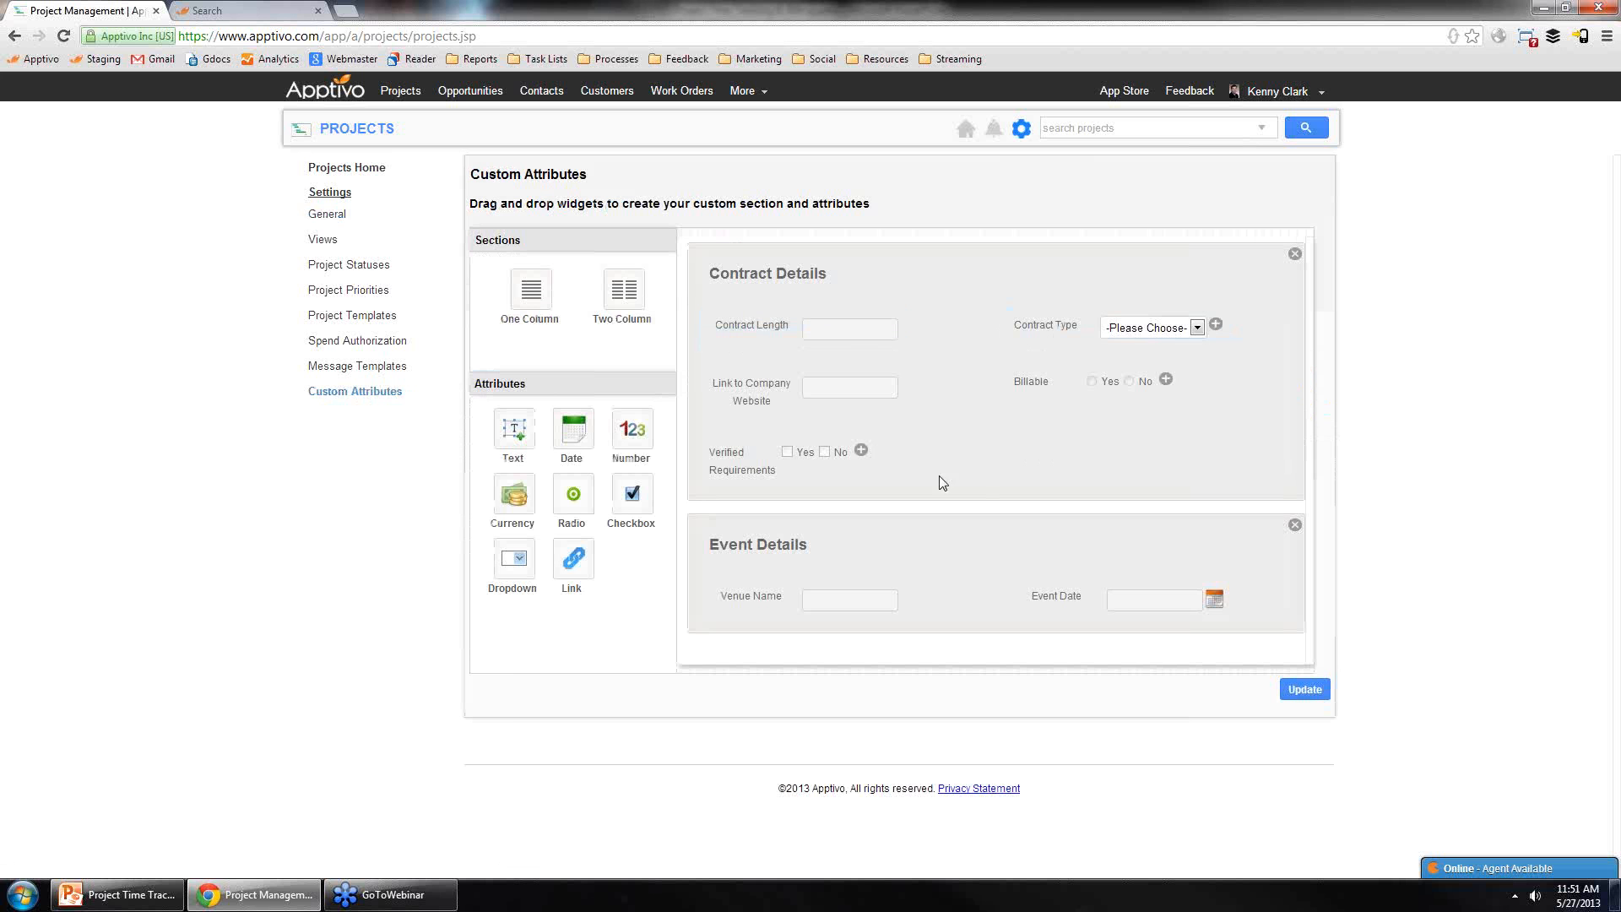
drag(514, 444, 1066, 439)
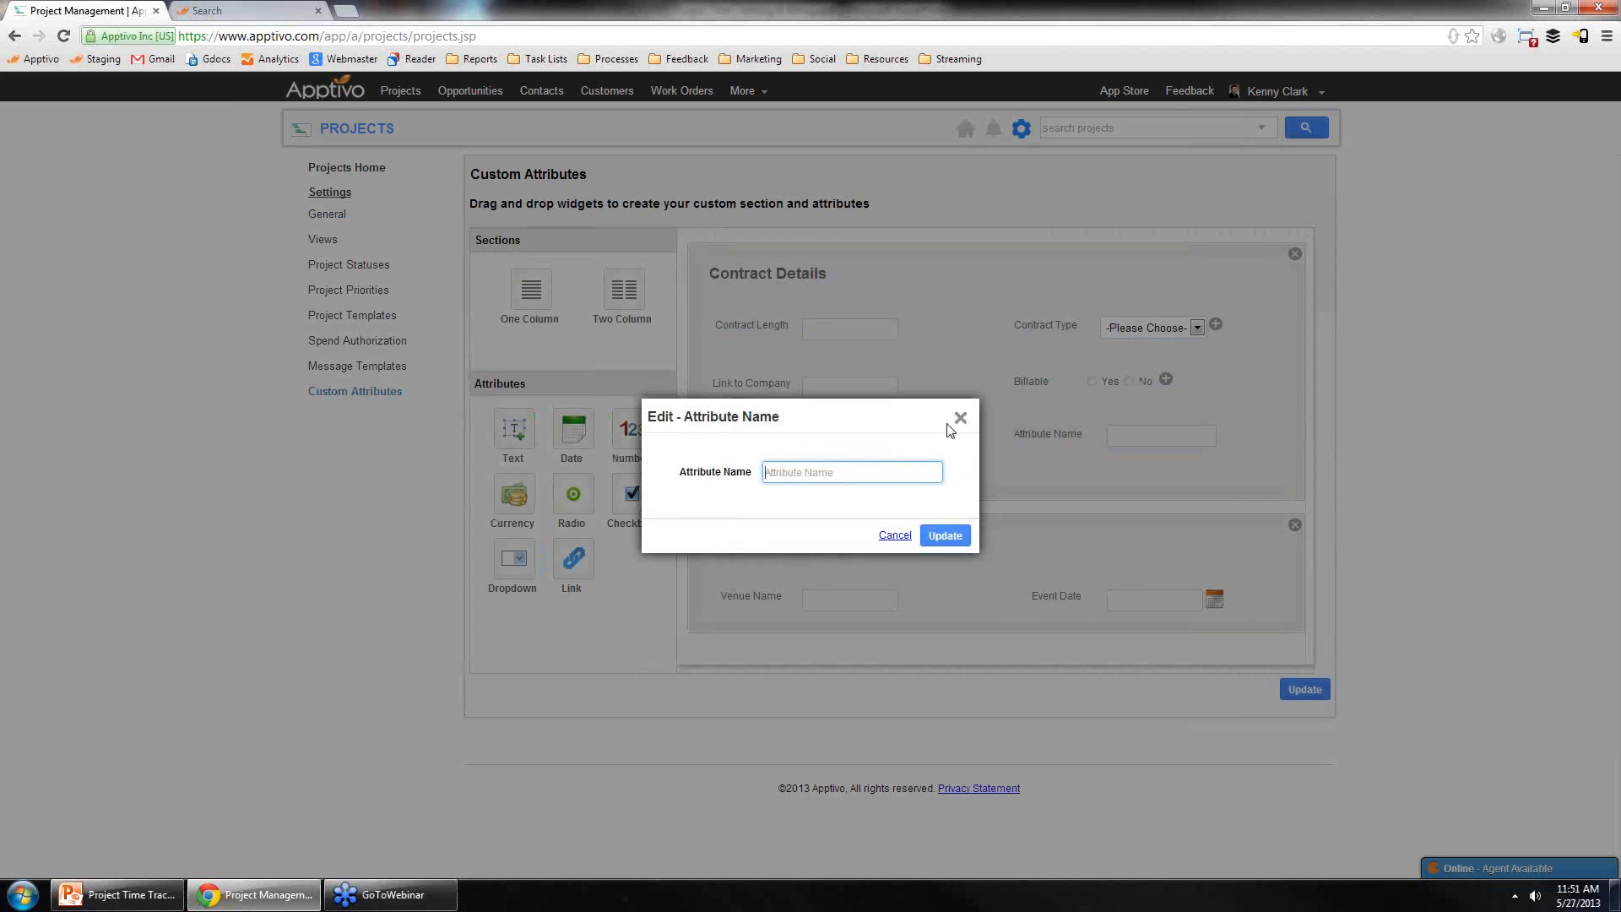
click(961, 419)
click(1192, 329)
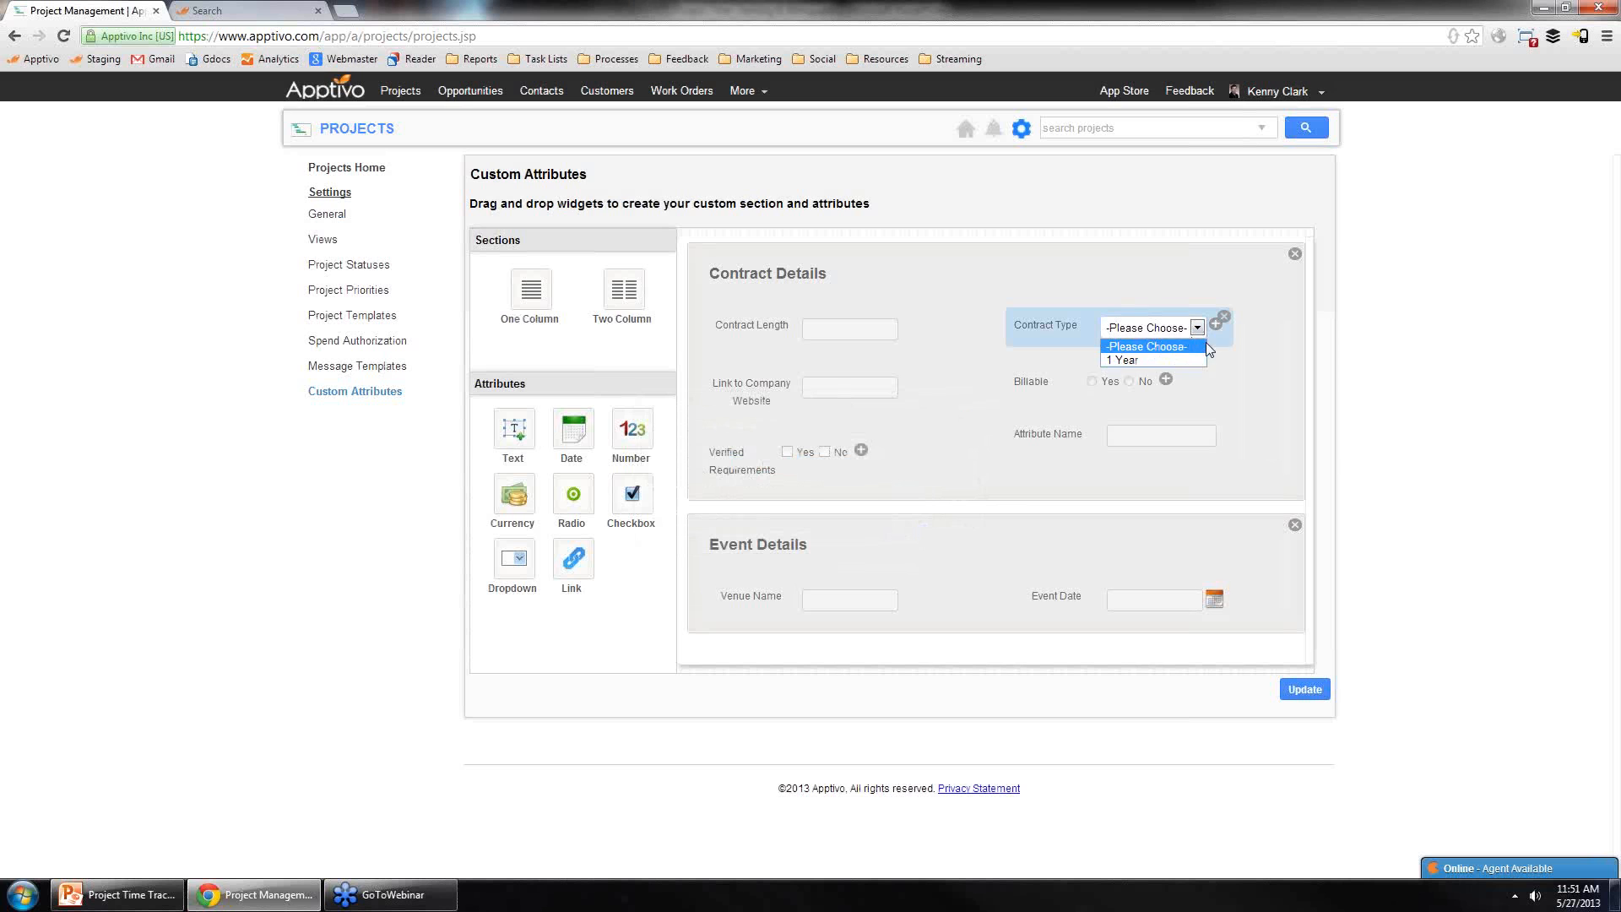
click(1217, 327)
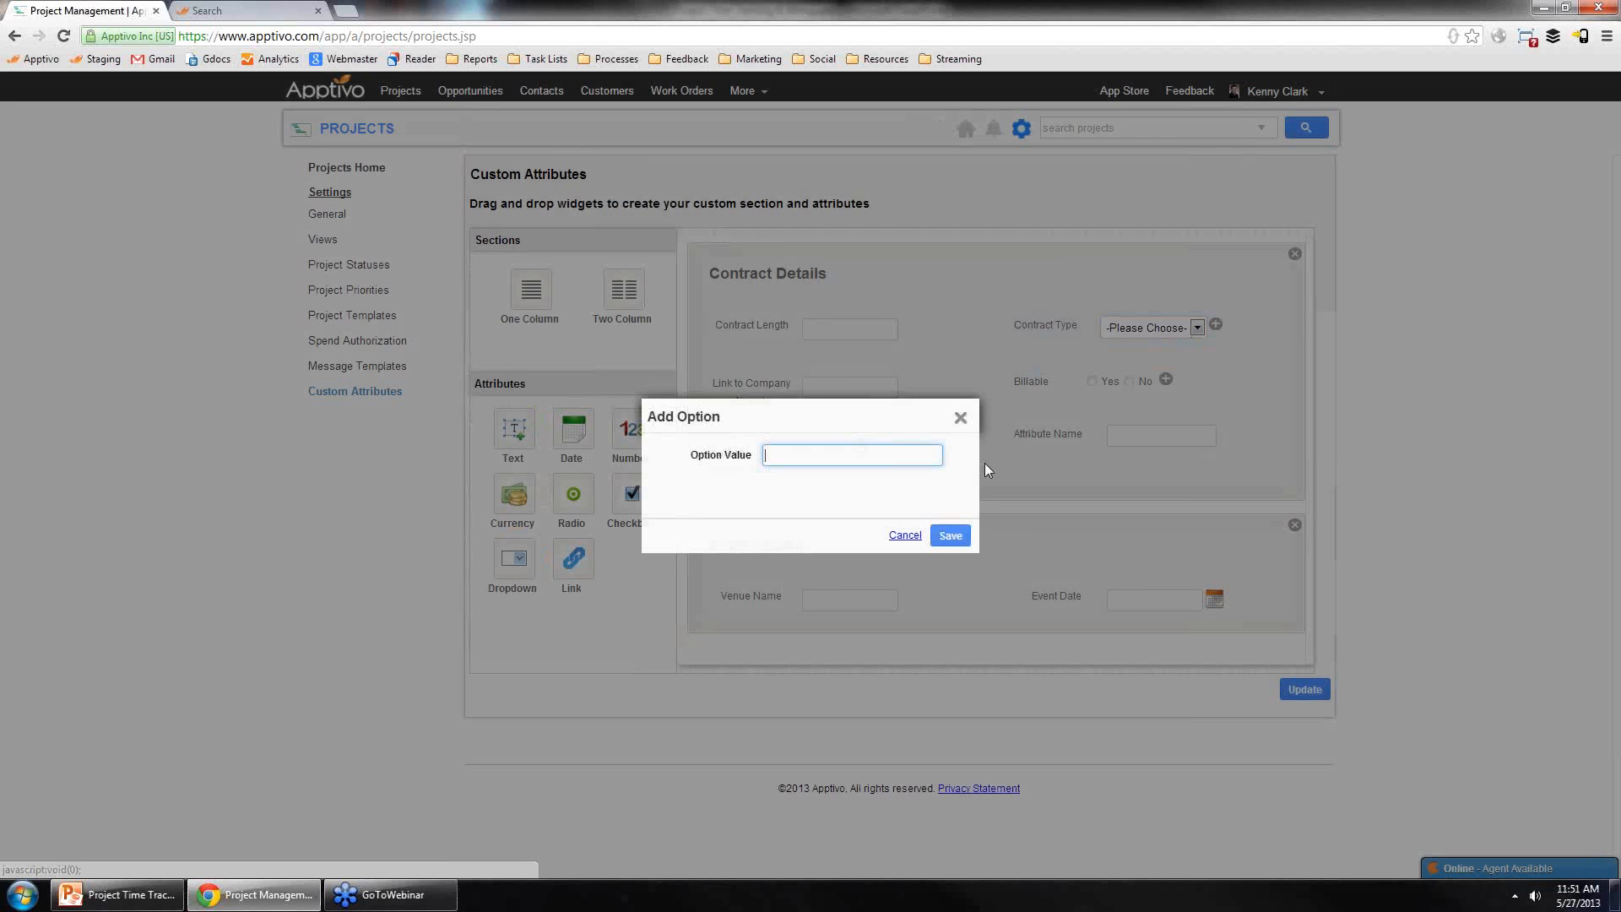
click(962, 417)
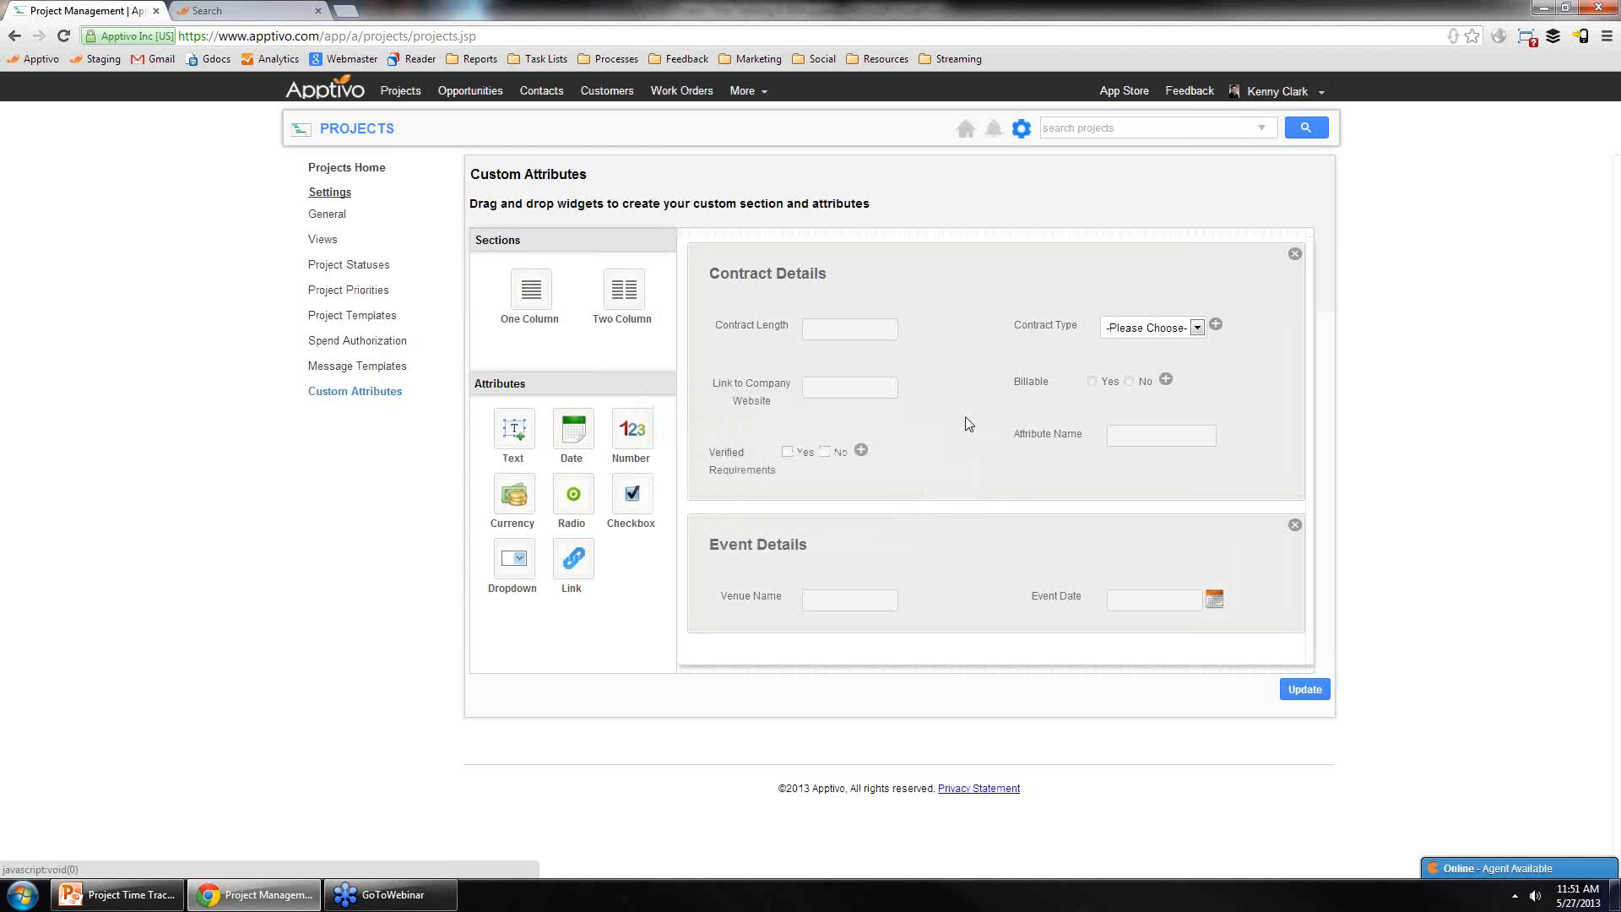
Step: Return to Projects and review the Maxilon Android Camera Application project's overview
click(355, 166)
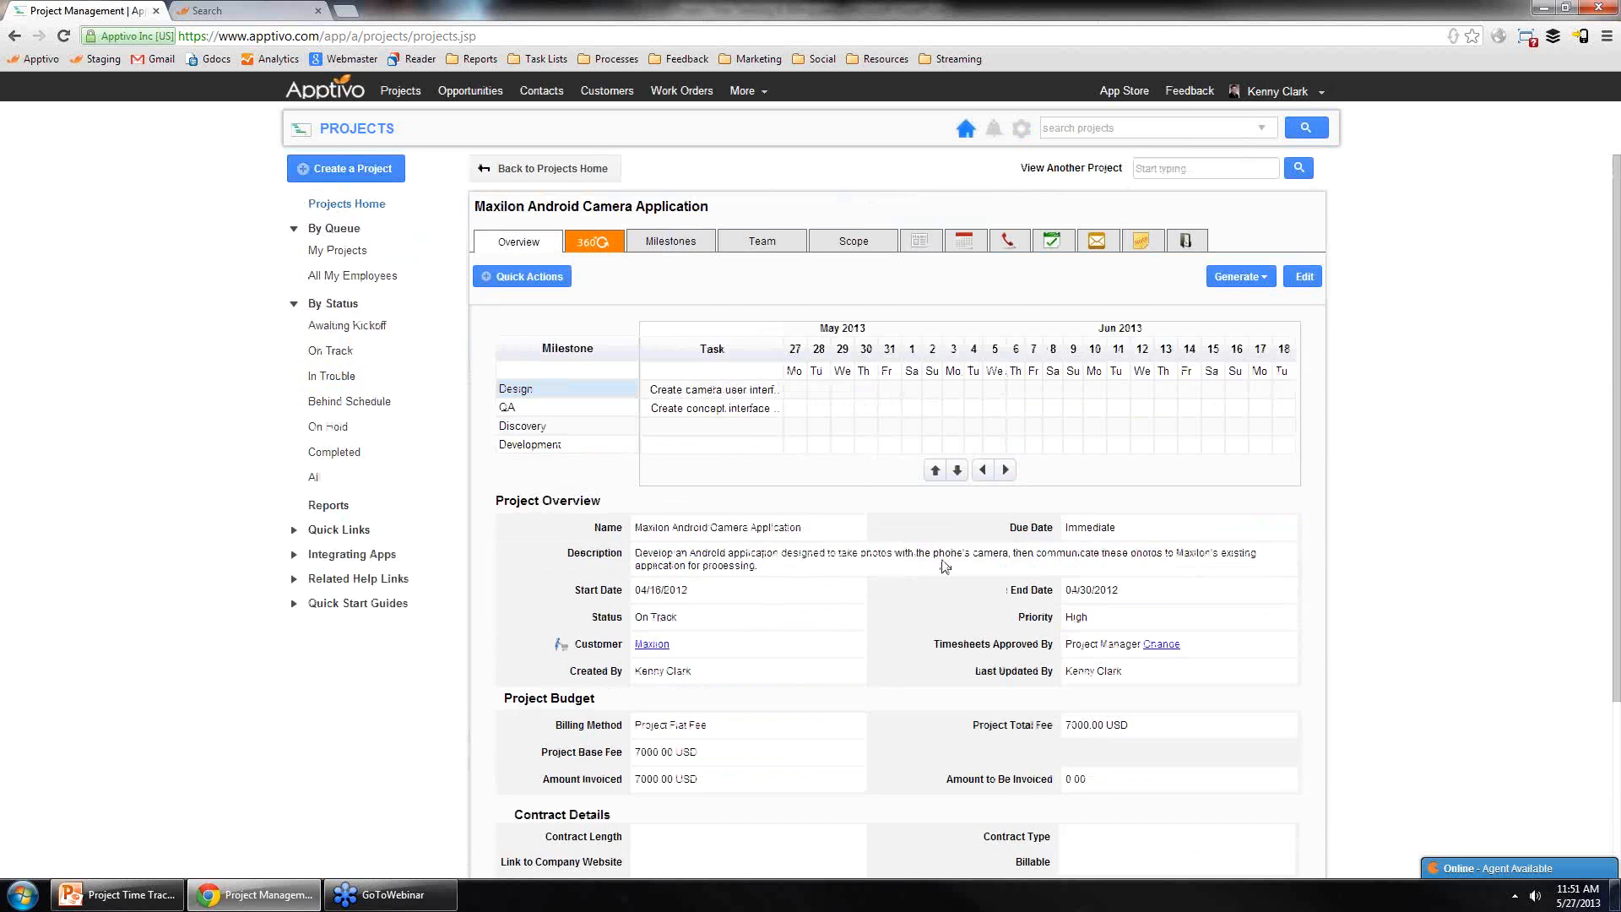
scroll(898, 554, down, 2)
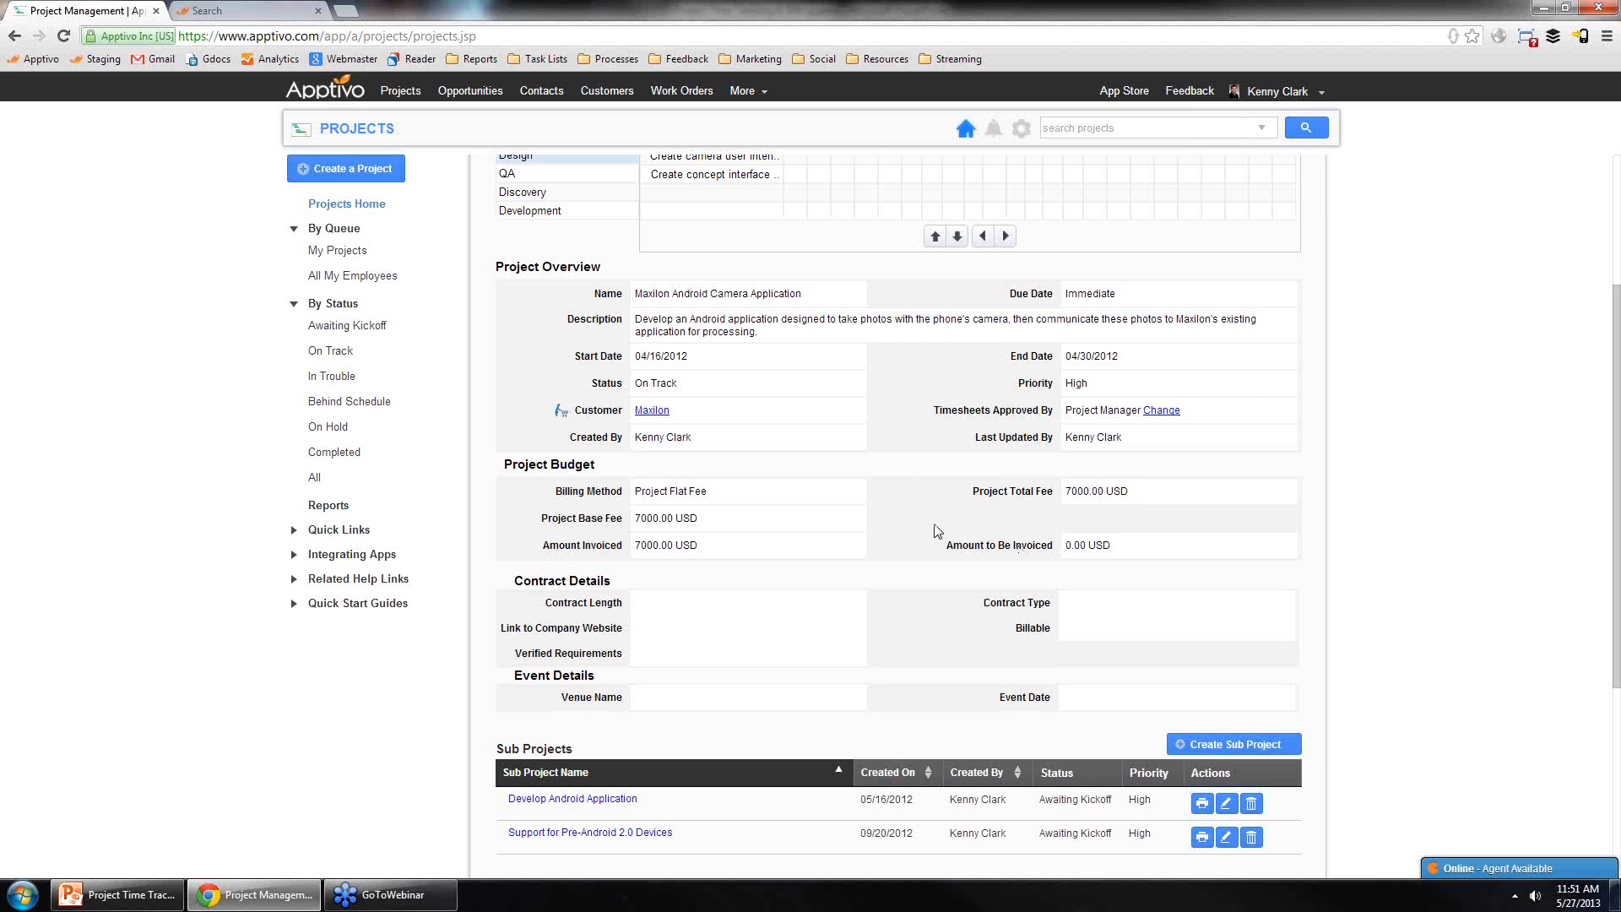
scroll(718, 540, up, 1)
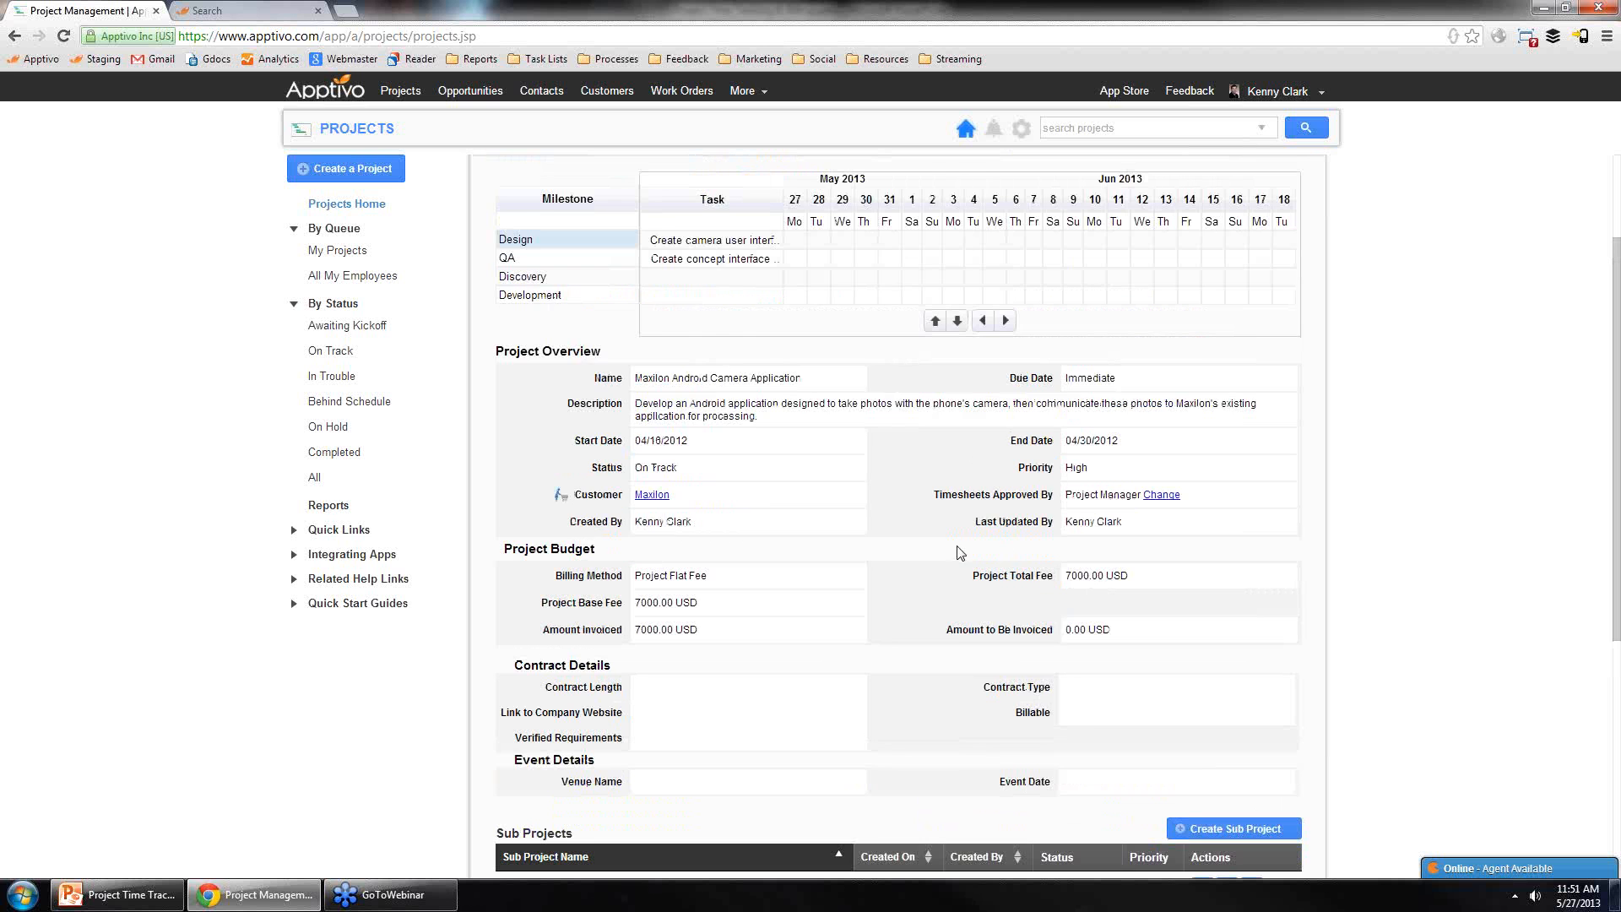
scroll(961, 553, up, 1)
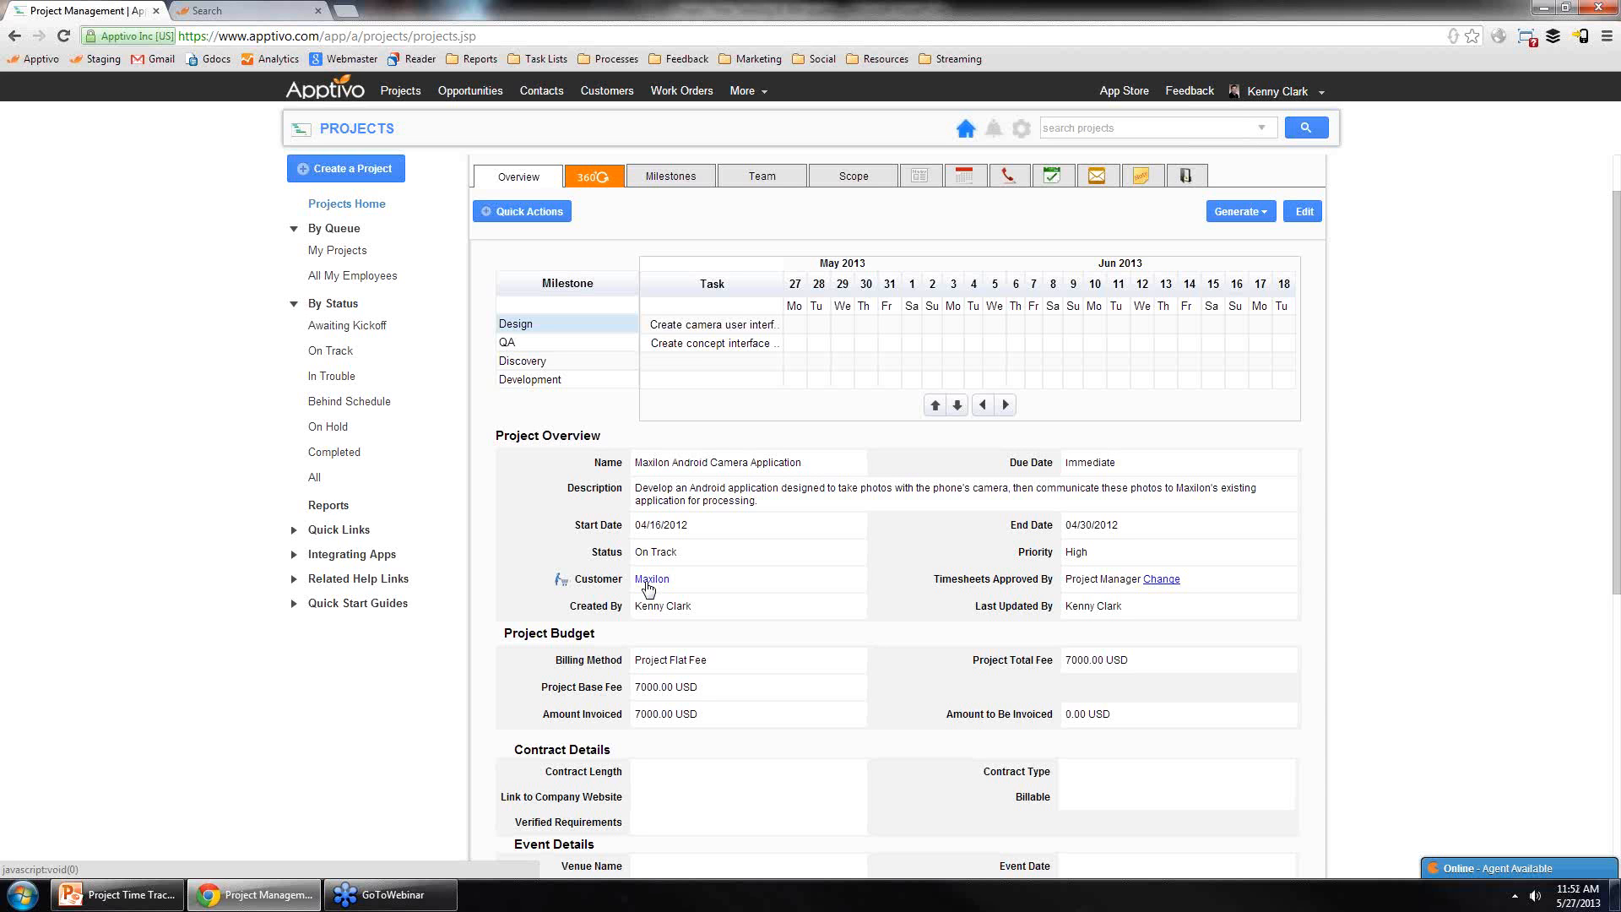
Step: Open the project's edit form and browse the customer search list without choosing a customer
click(1308, 221)
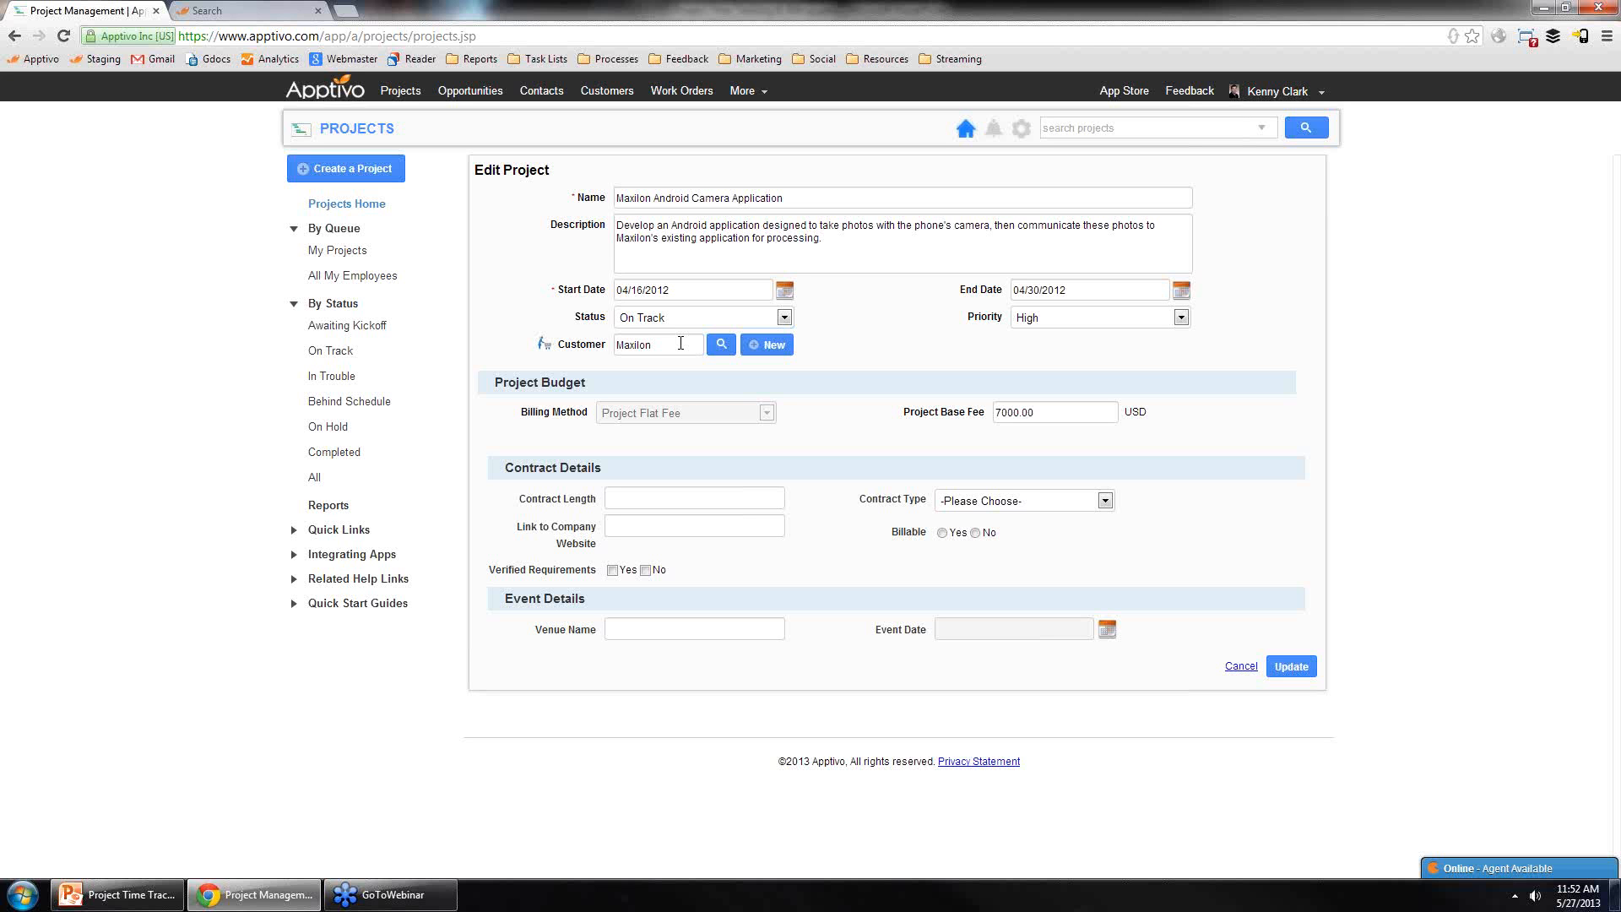
double_click(643, 344)
click(723, 347)
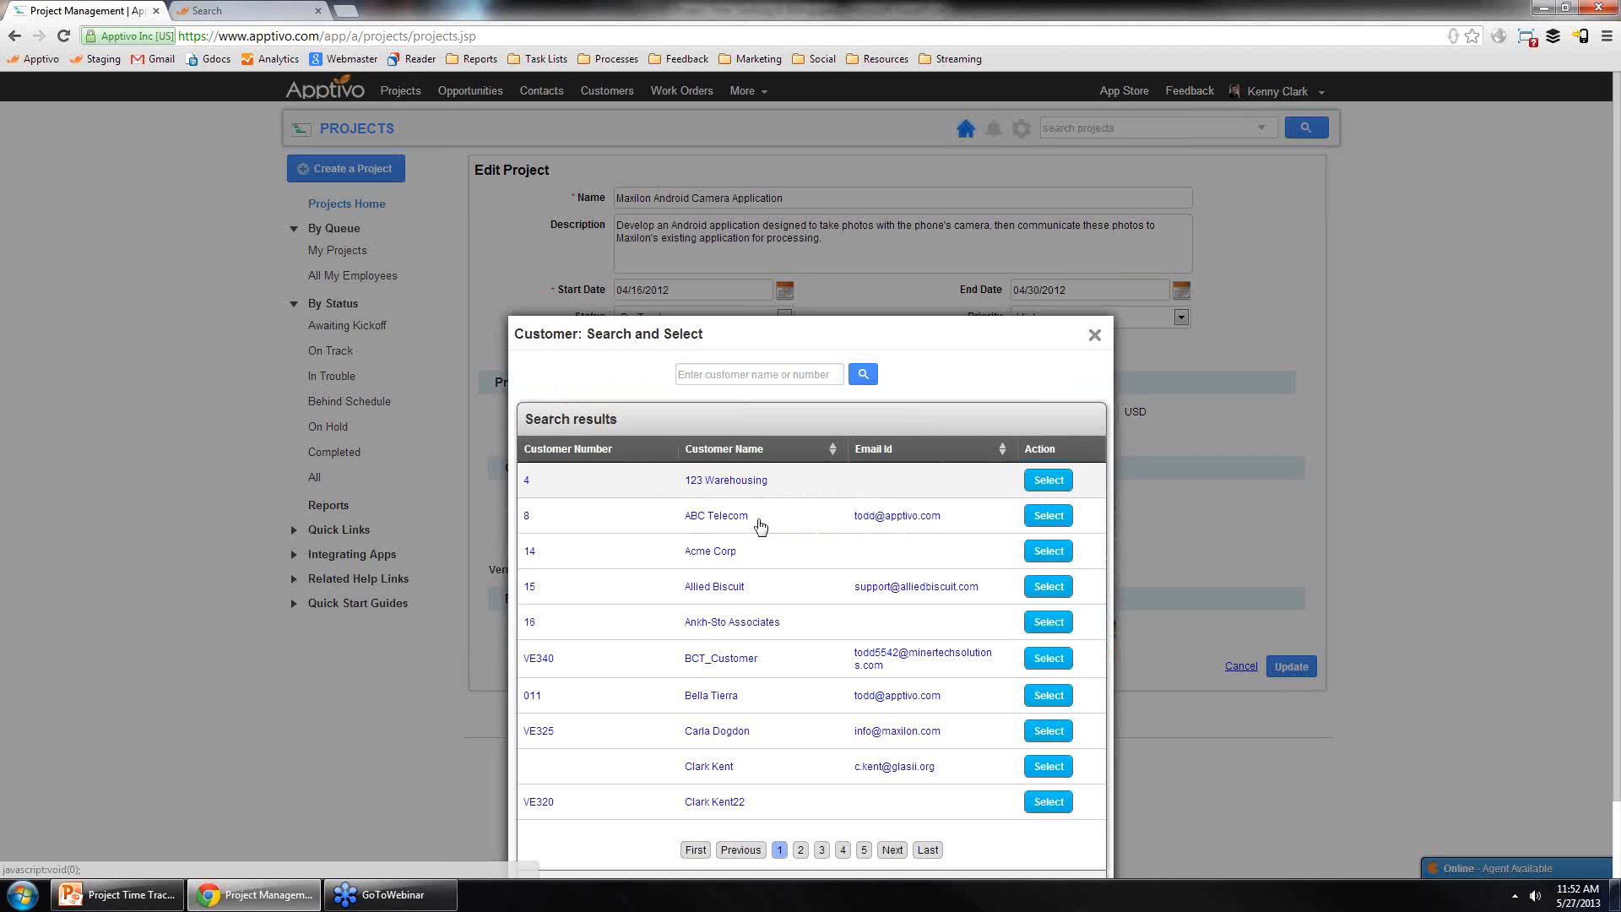
click(819, 766)
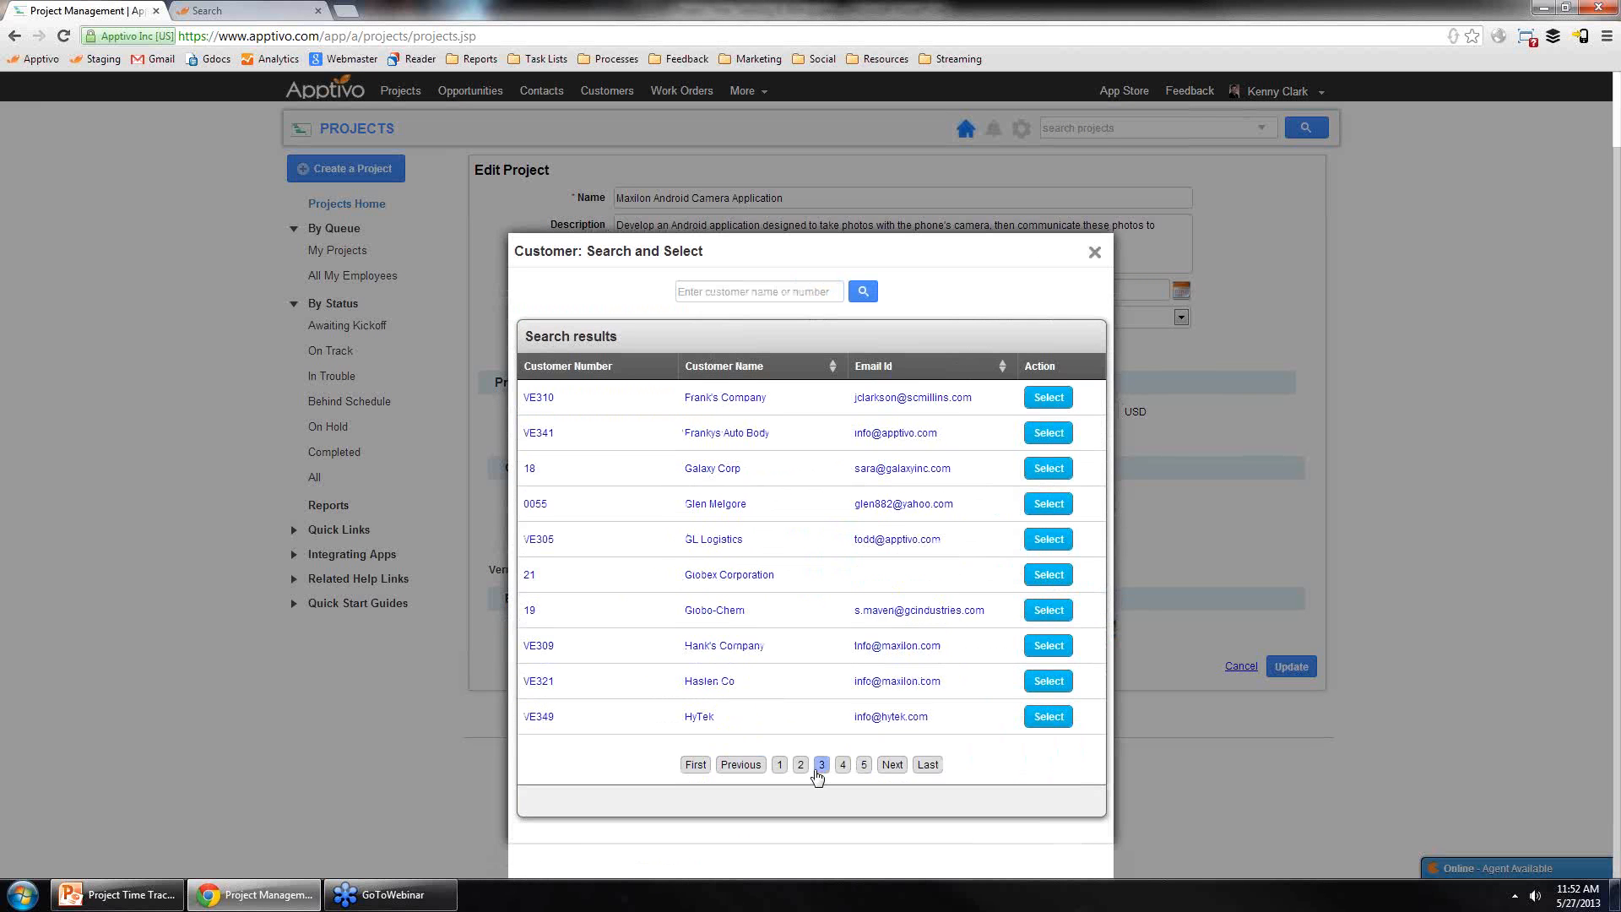
click(1096, 252)
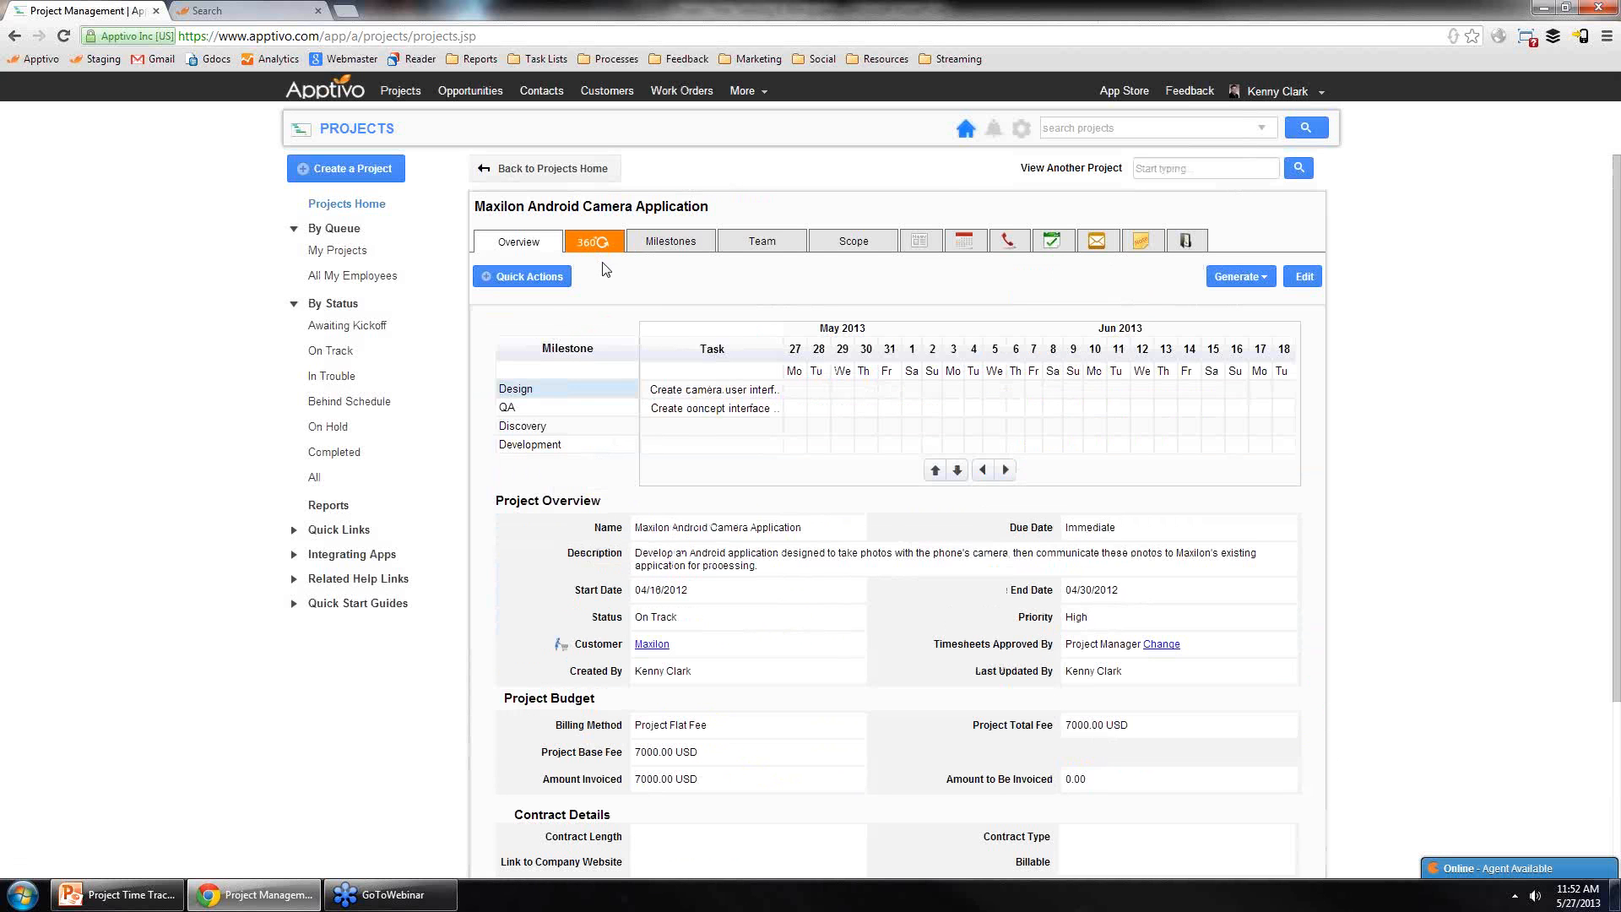
Step: Open the project's News Feed tab and scroll through its entries
scroll(694, 434, down, 3)
scroll(662, 422, up, 3)
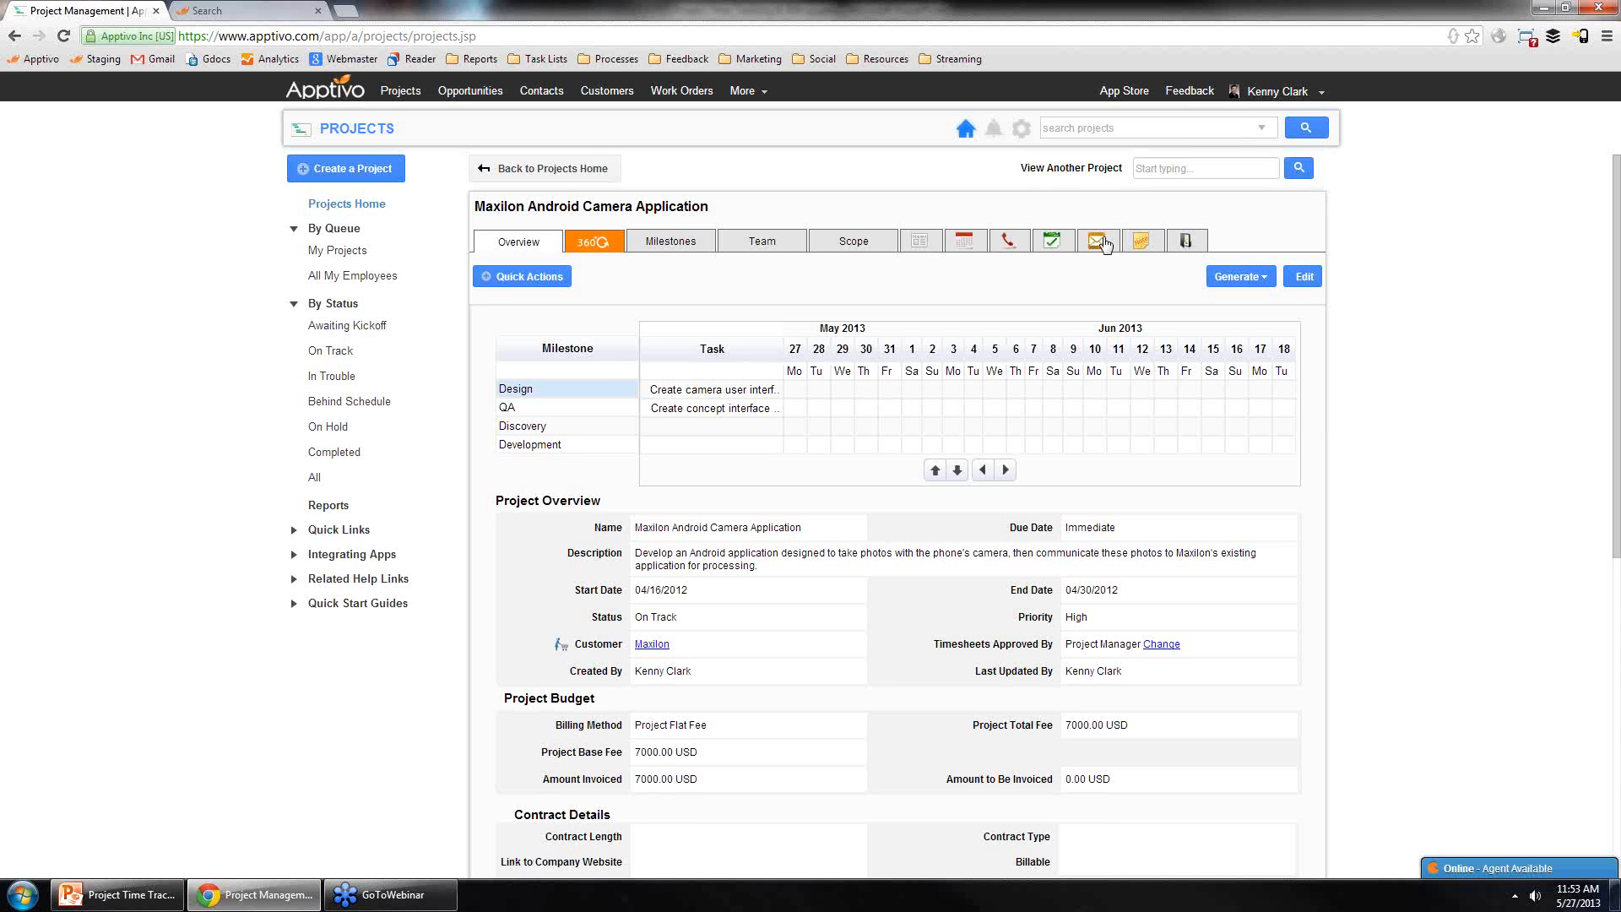
click(926, 245)
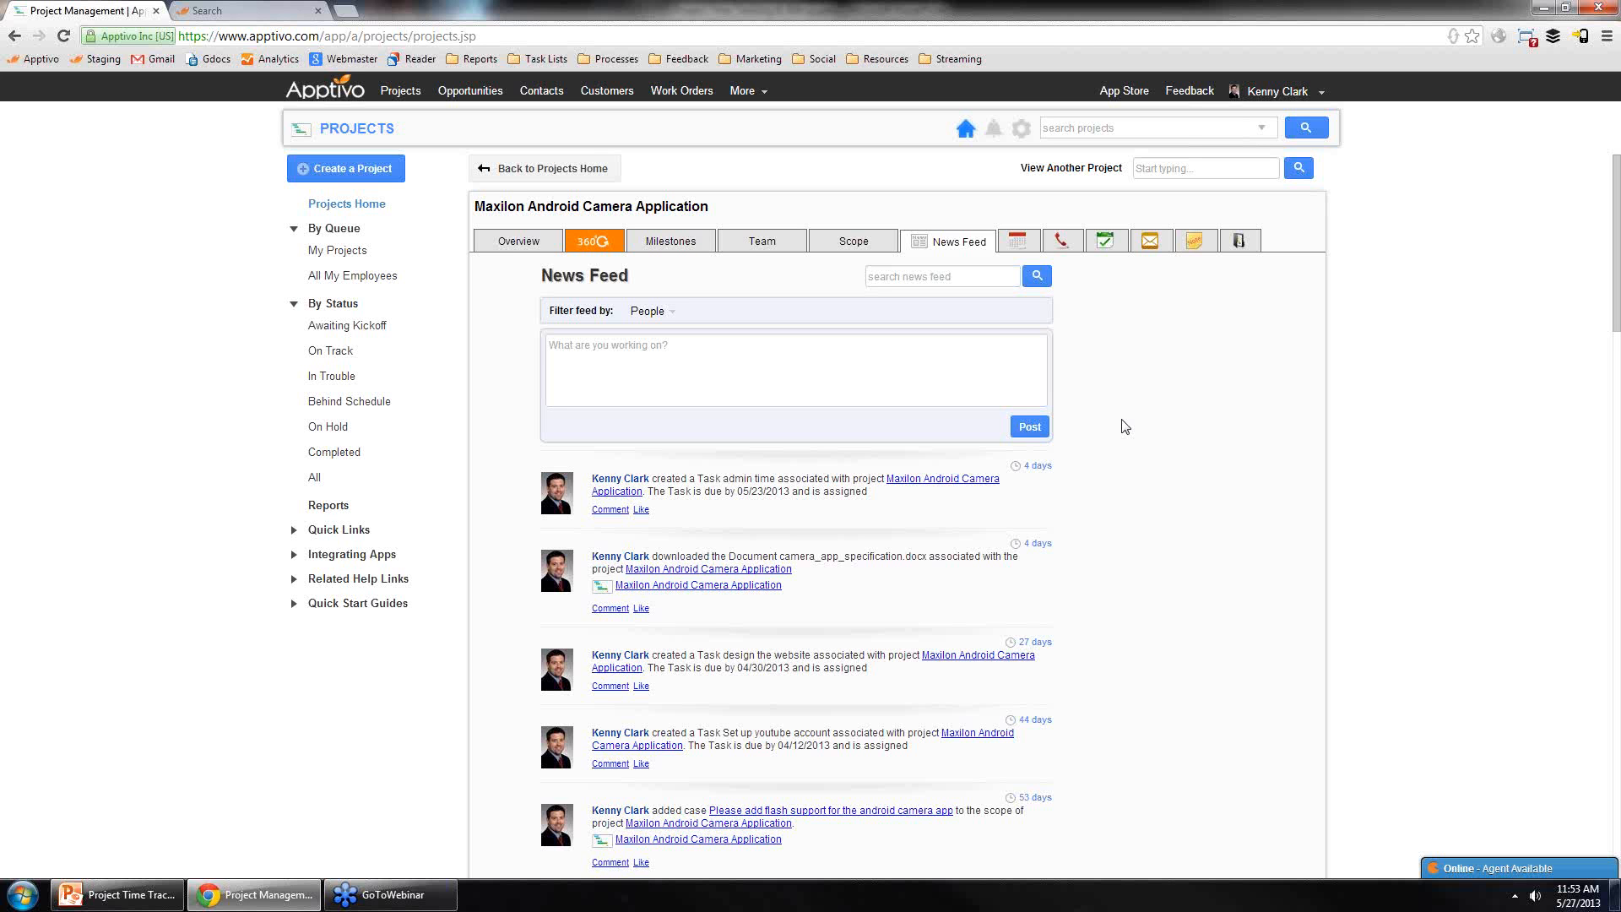
scroll(901, 532, down, 3)
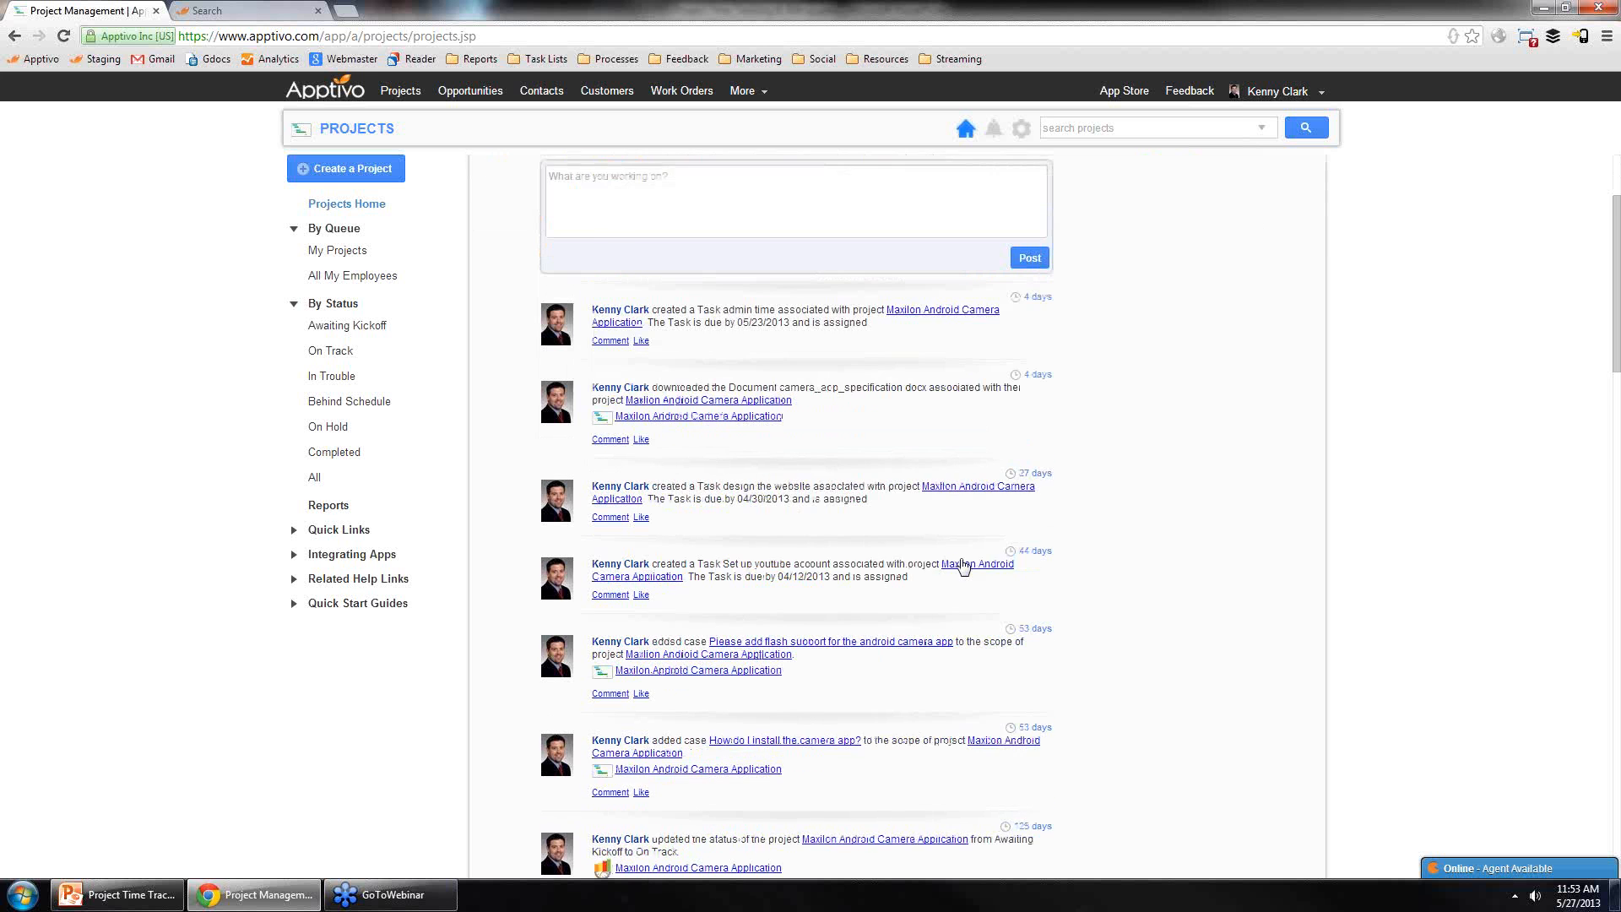
scroll(902, 531, down, 3)
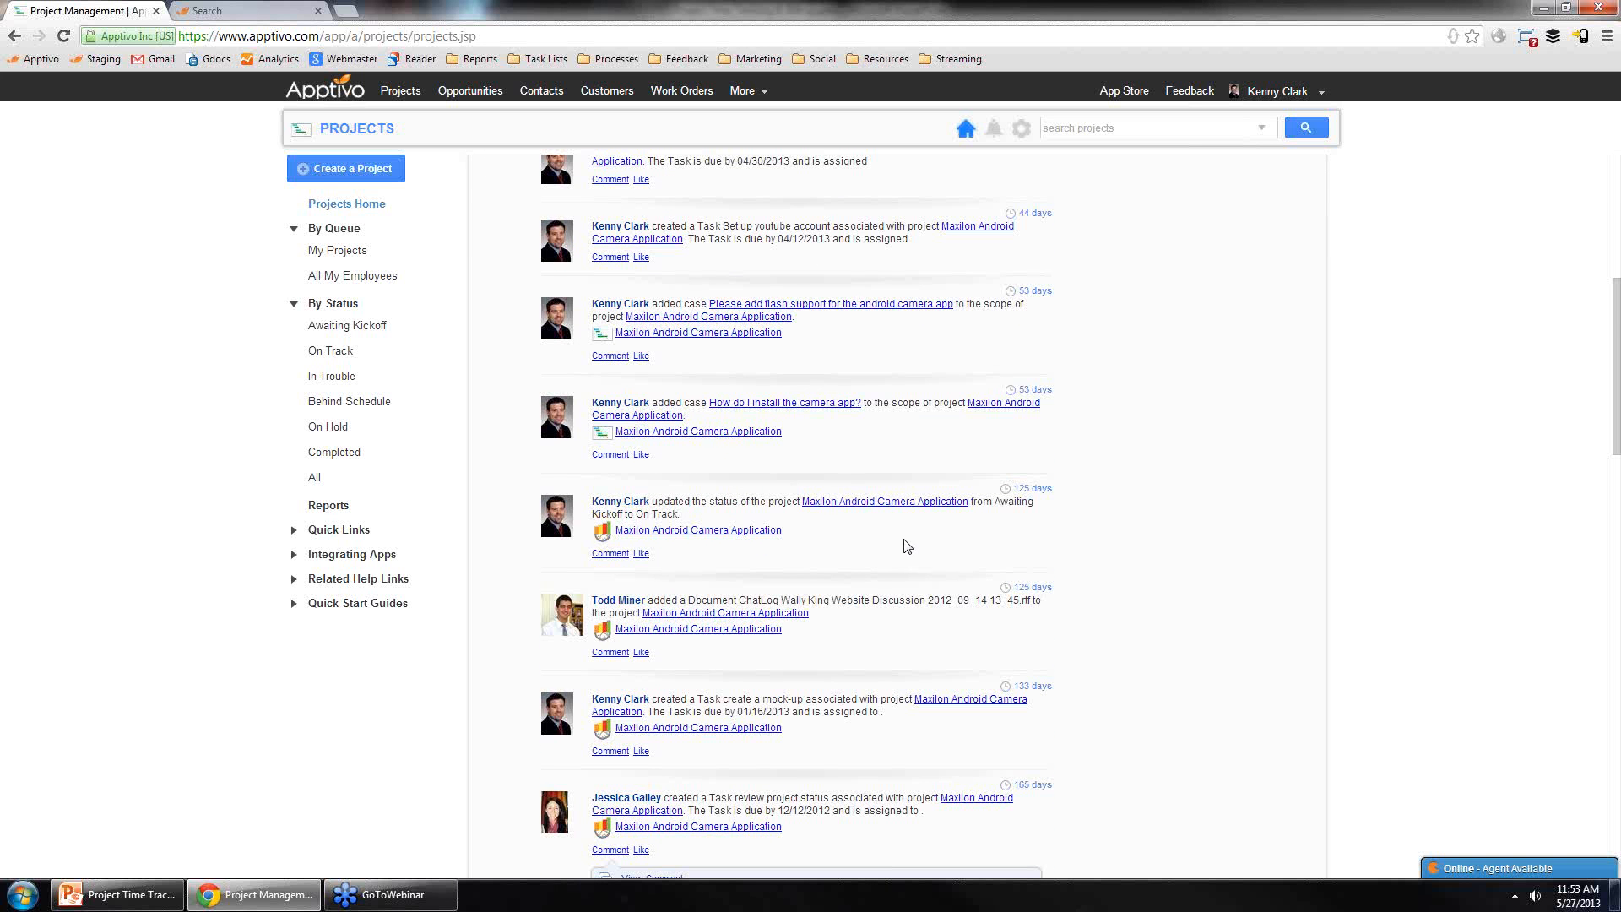
scroll(891, 578, down, 2)
scroll(887, 549, up, 8)
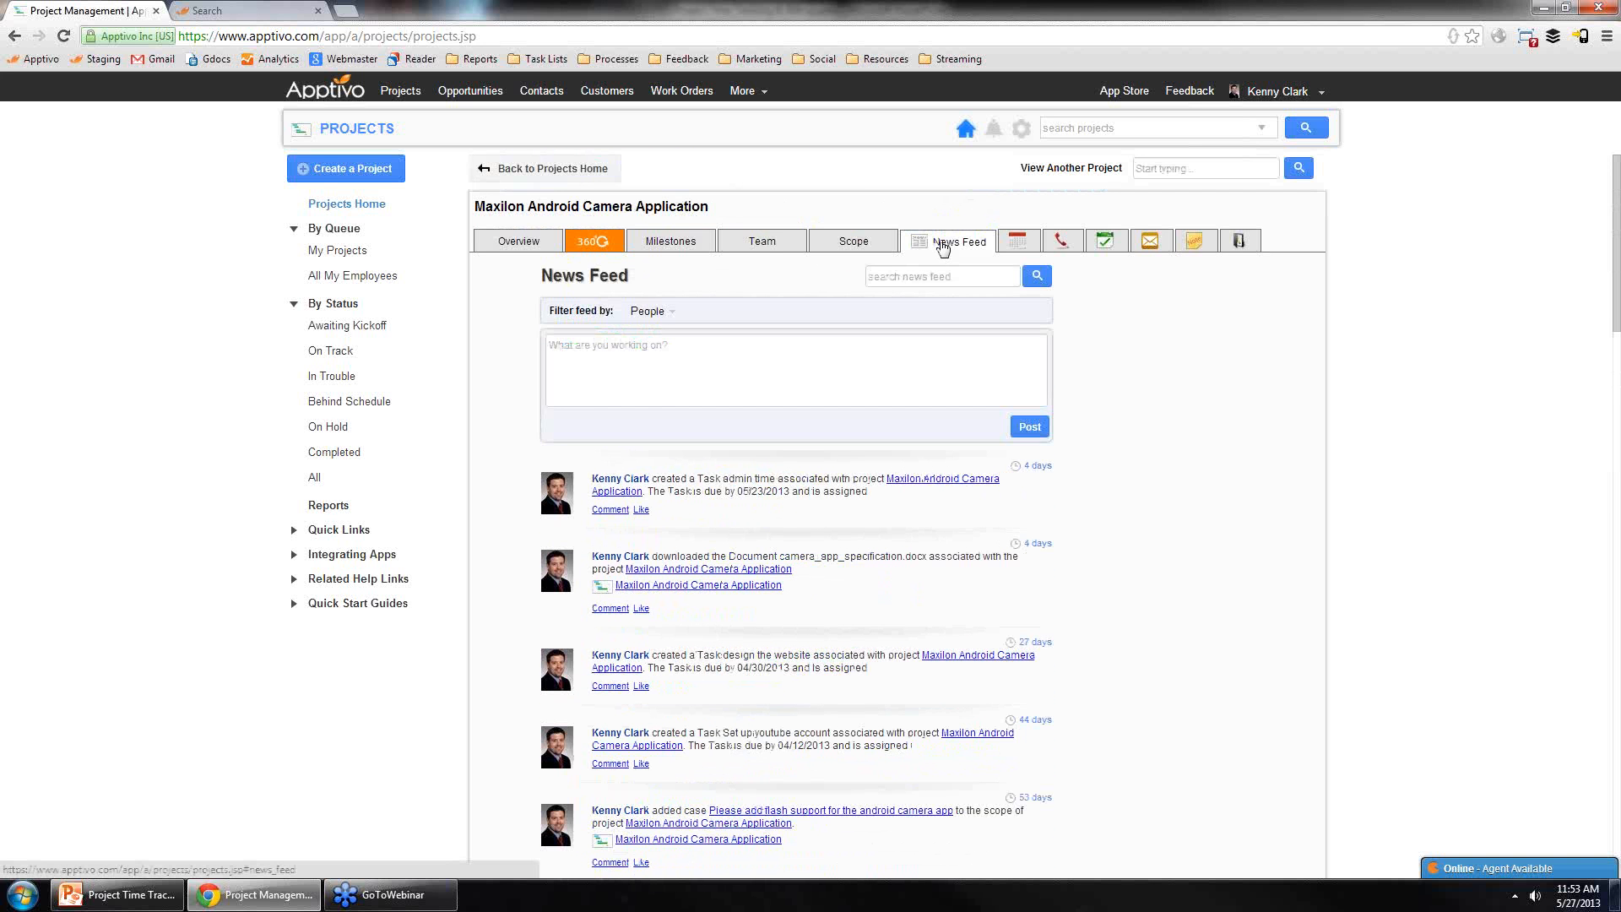
scroll(847, 542, down, 3)
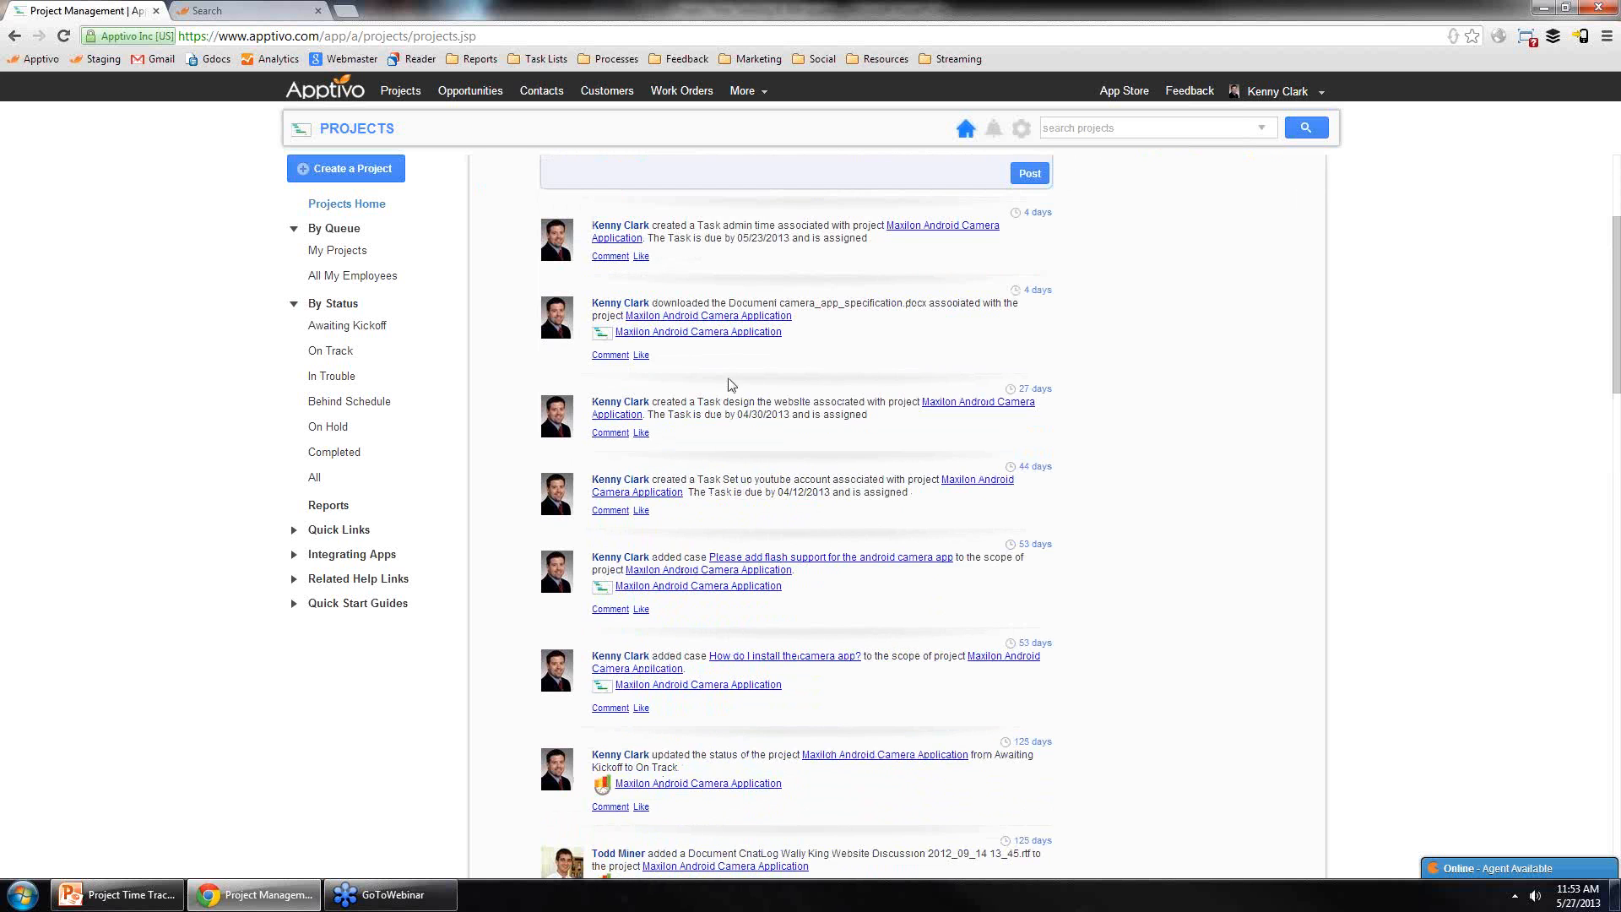
scroll(798, 439, down, 4)
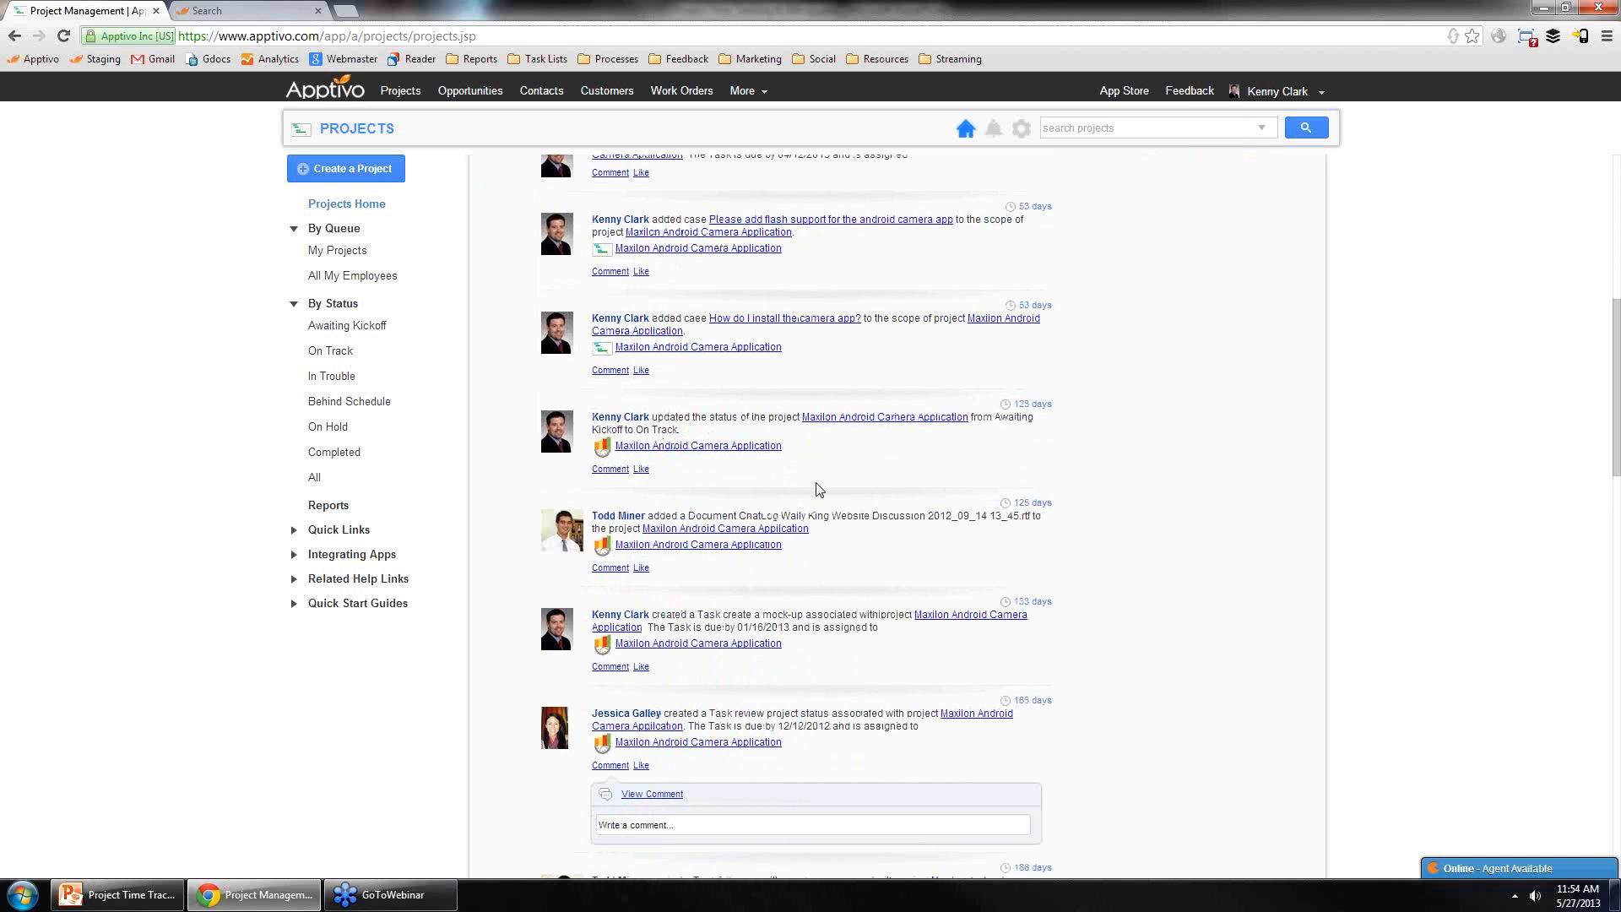
scroll(819, 490, down, 6)
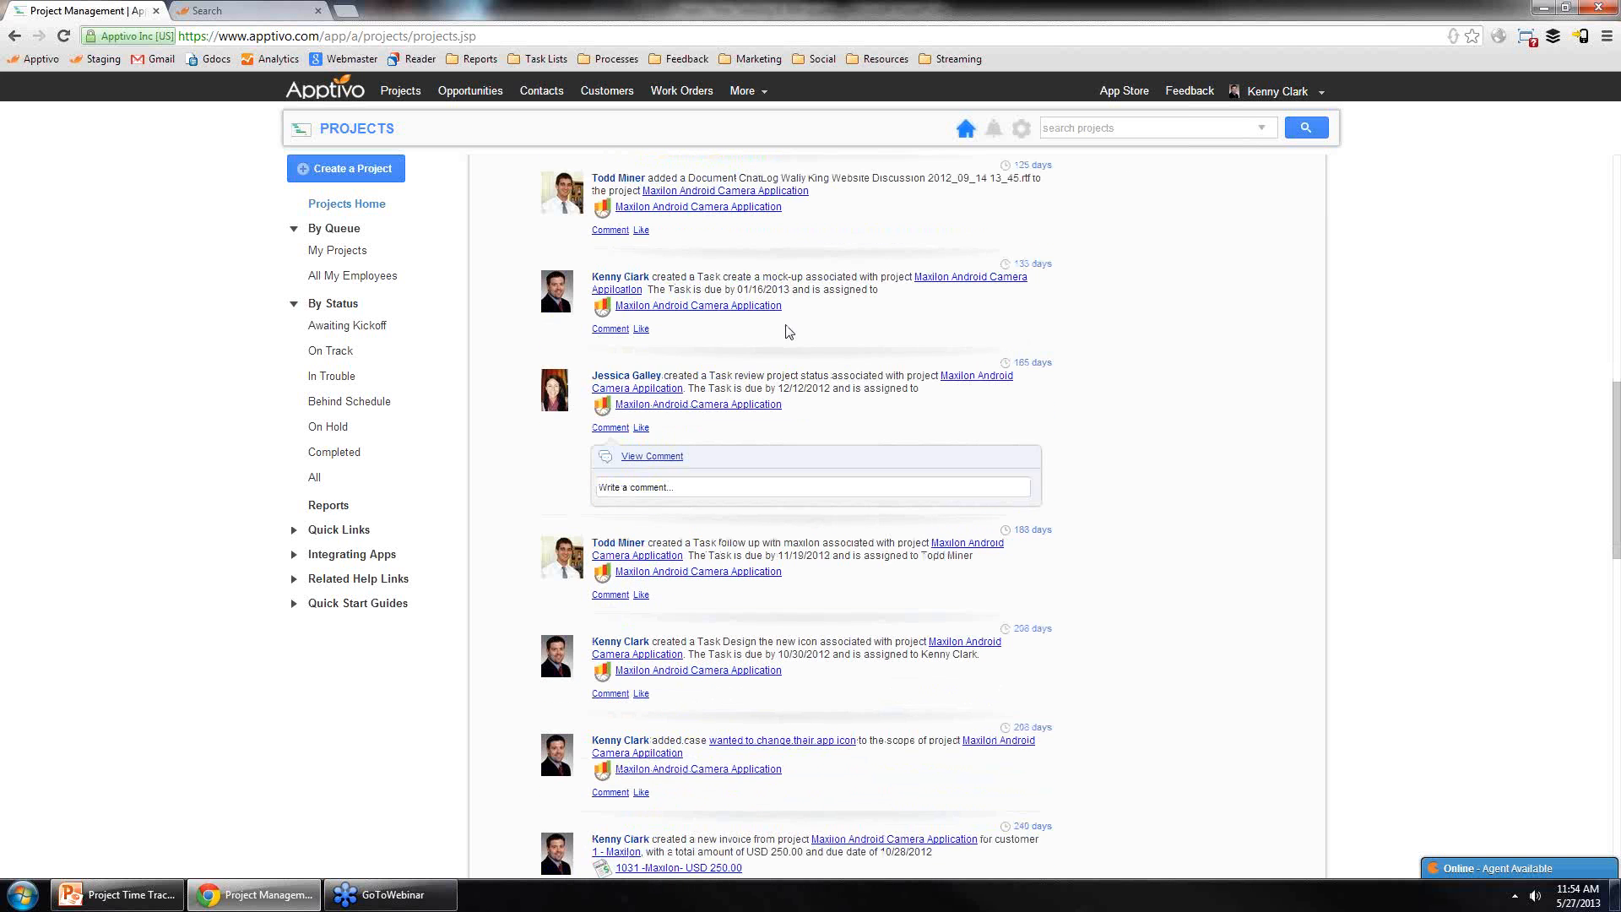
scroll(839, 475, up, 2)
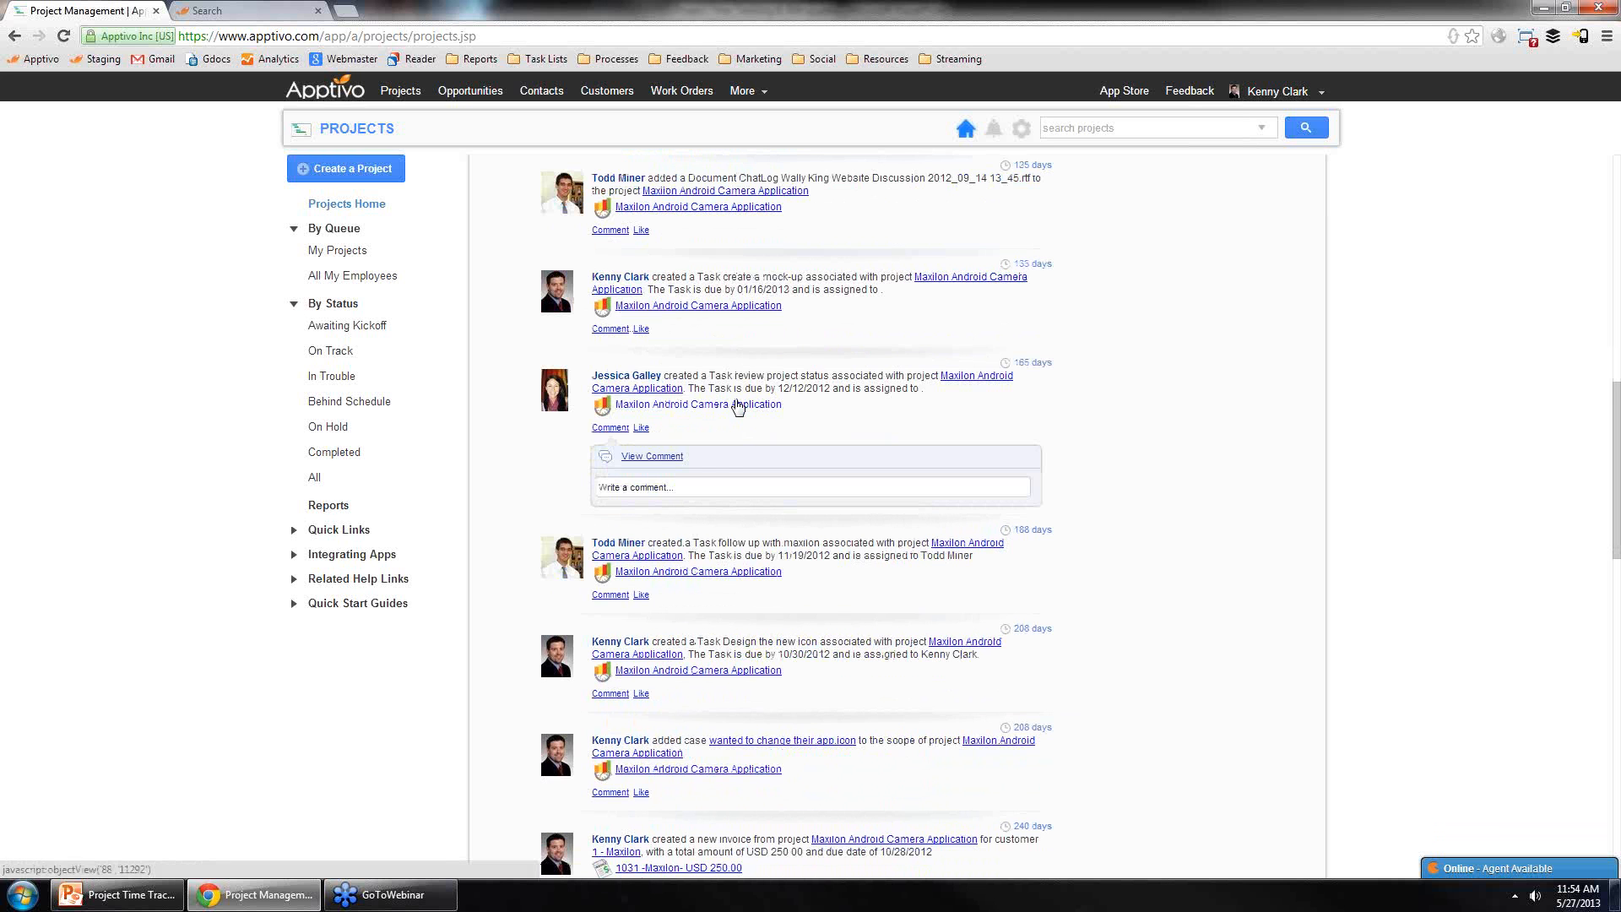
Step: Expand a comment on a feed entry, then filter the project's news feed by person
click(652, 457)
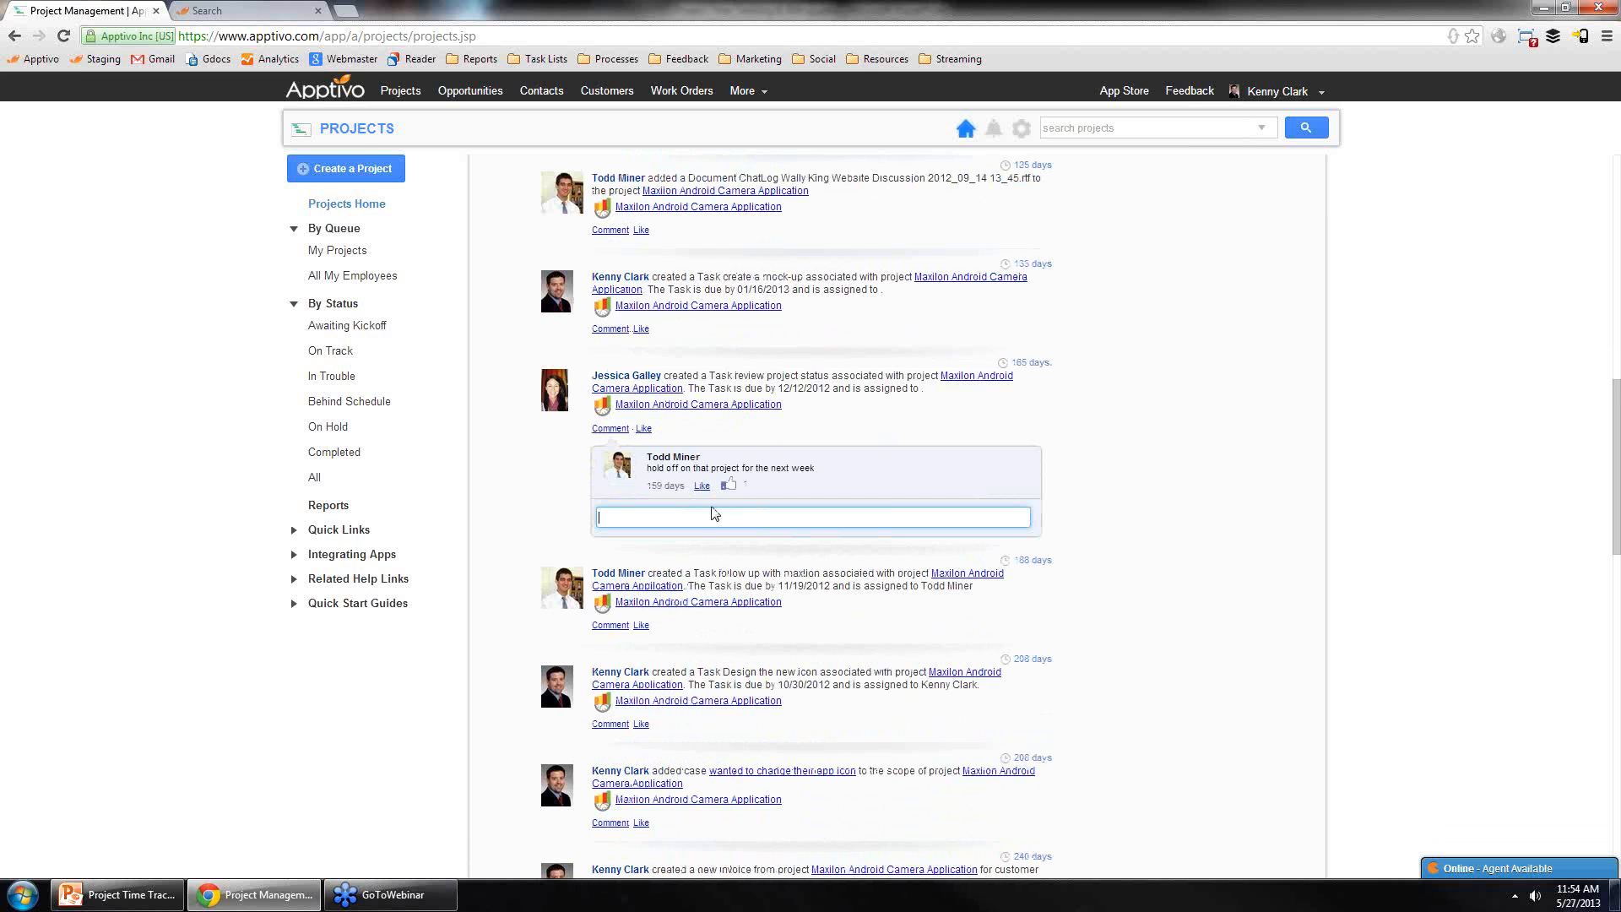
scroll(760, 549, up, 10)
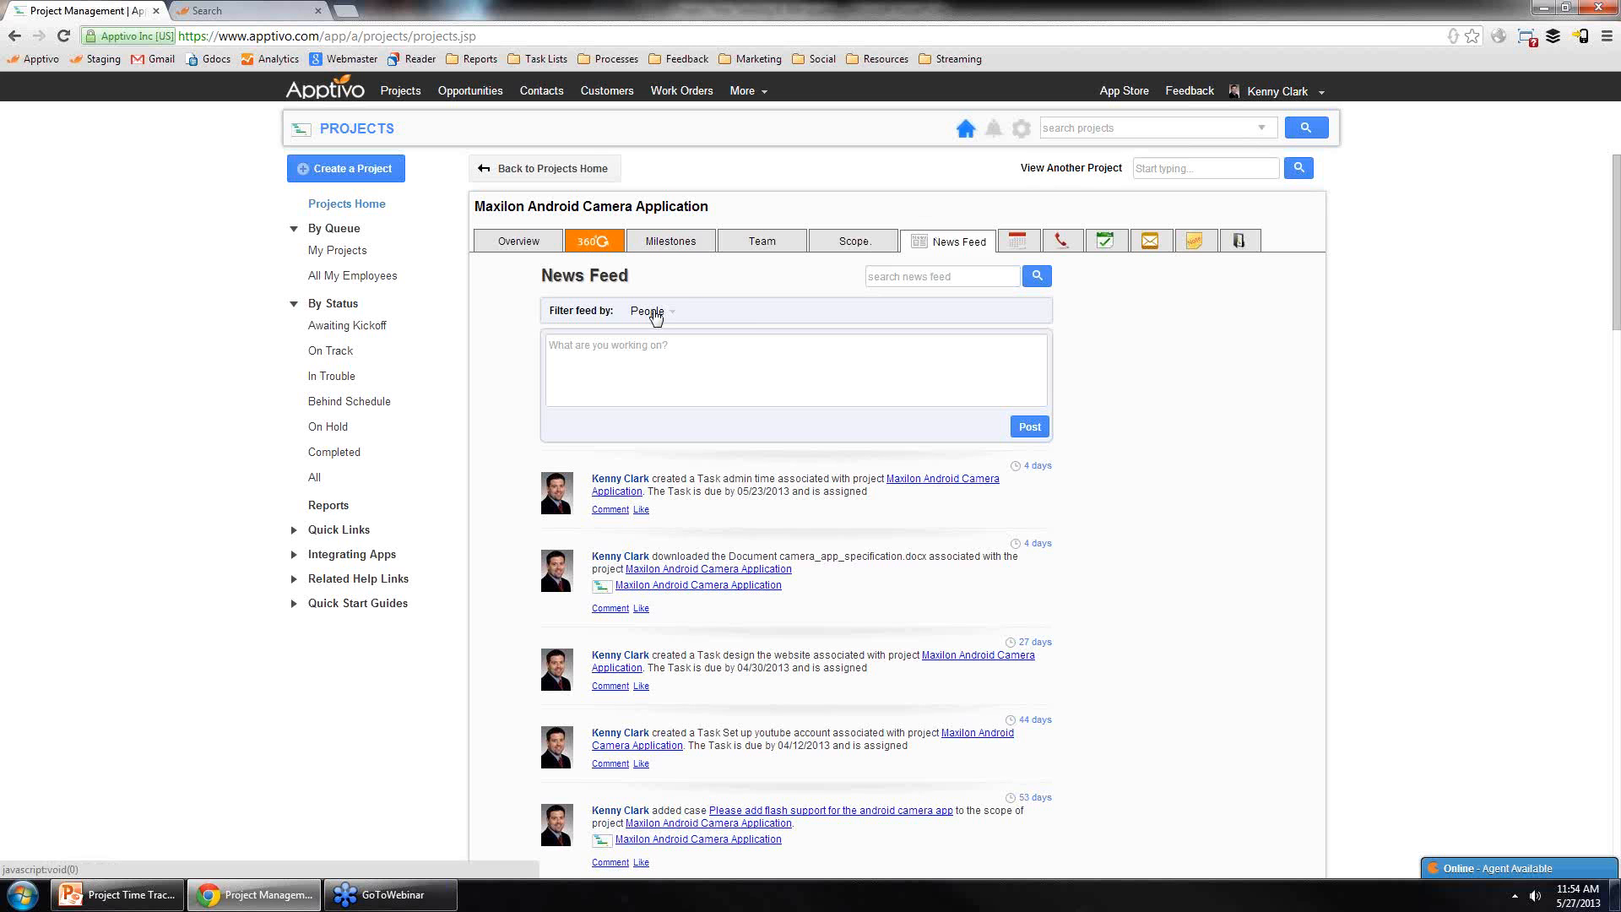
click(652, 312)
click(670, 412)
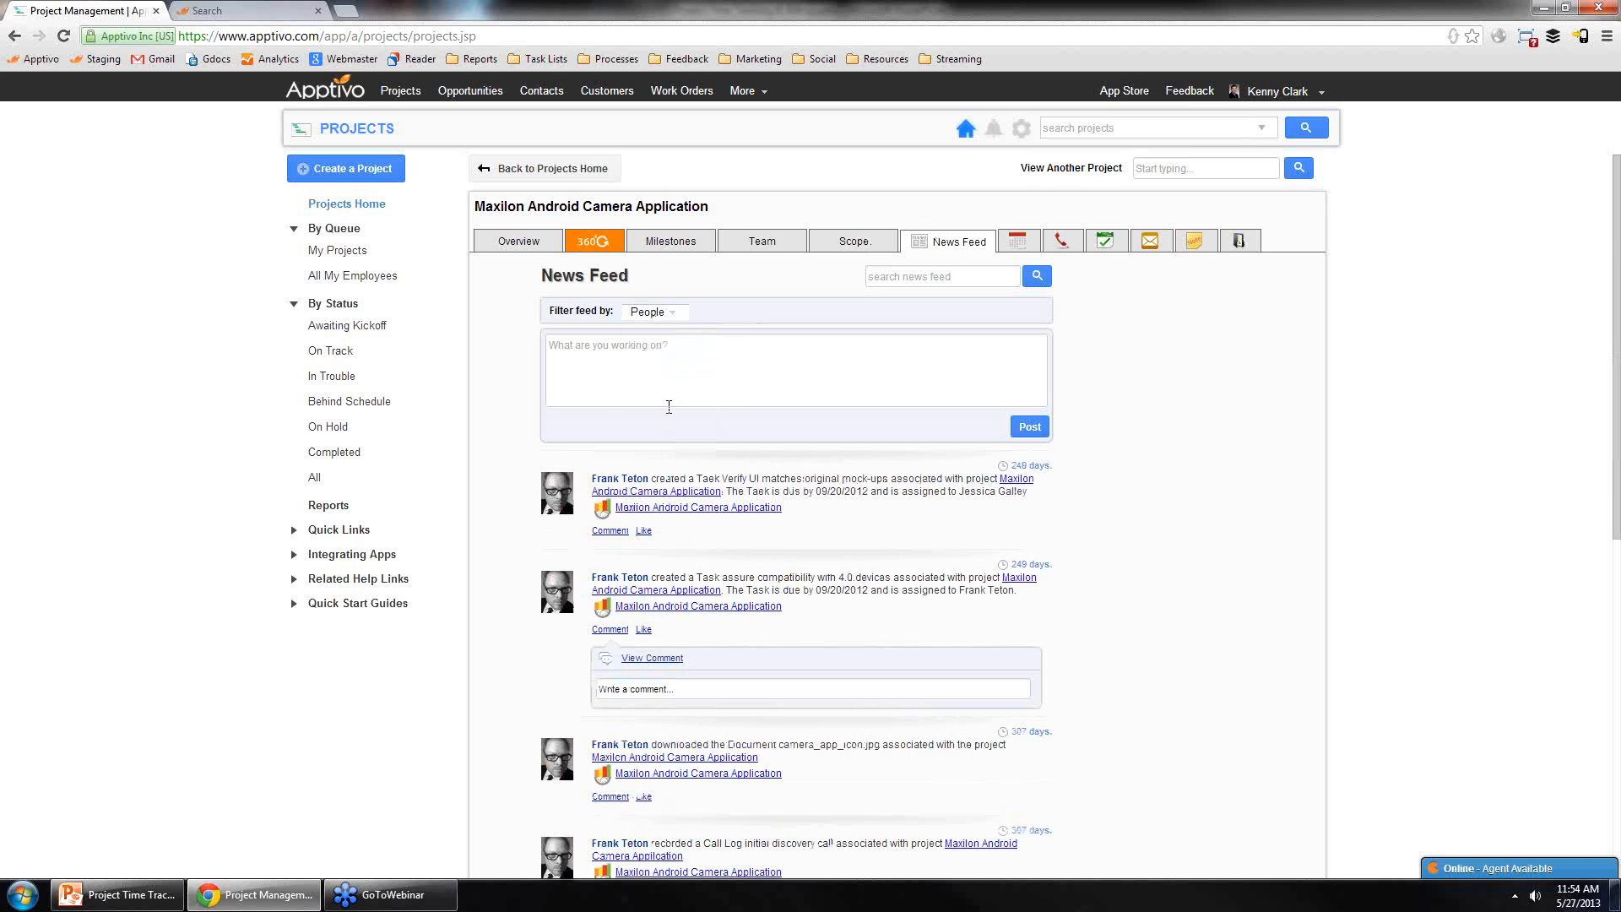
scroll(1156, 556, down, 6)
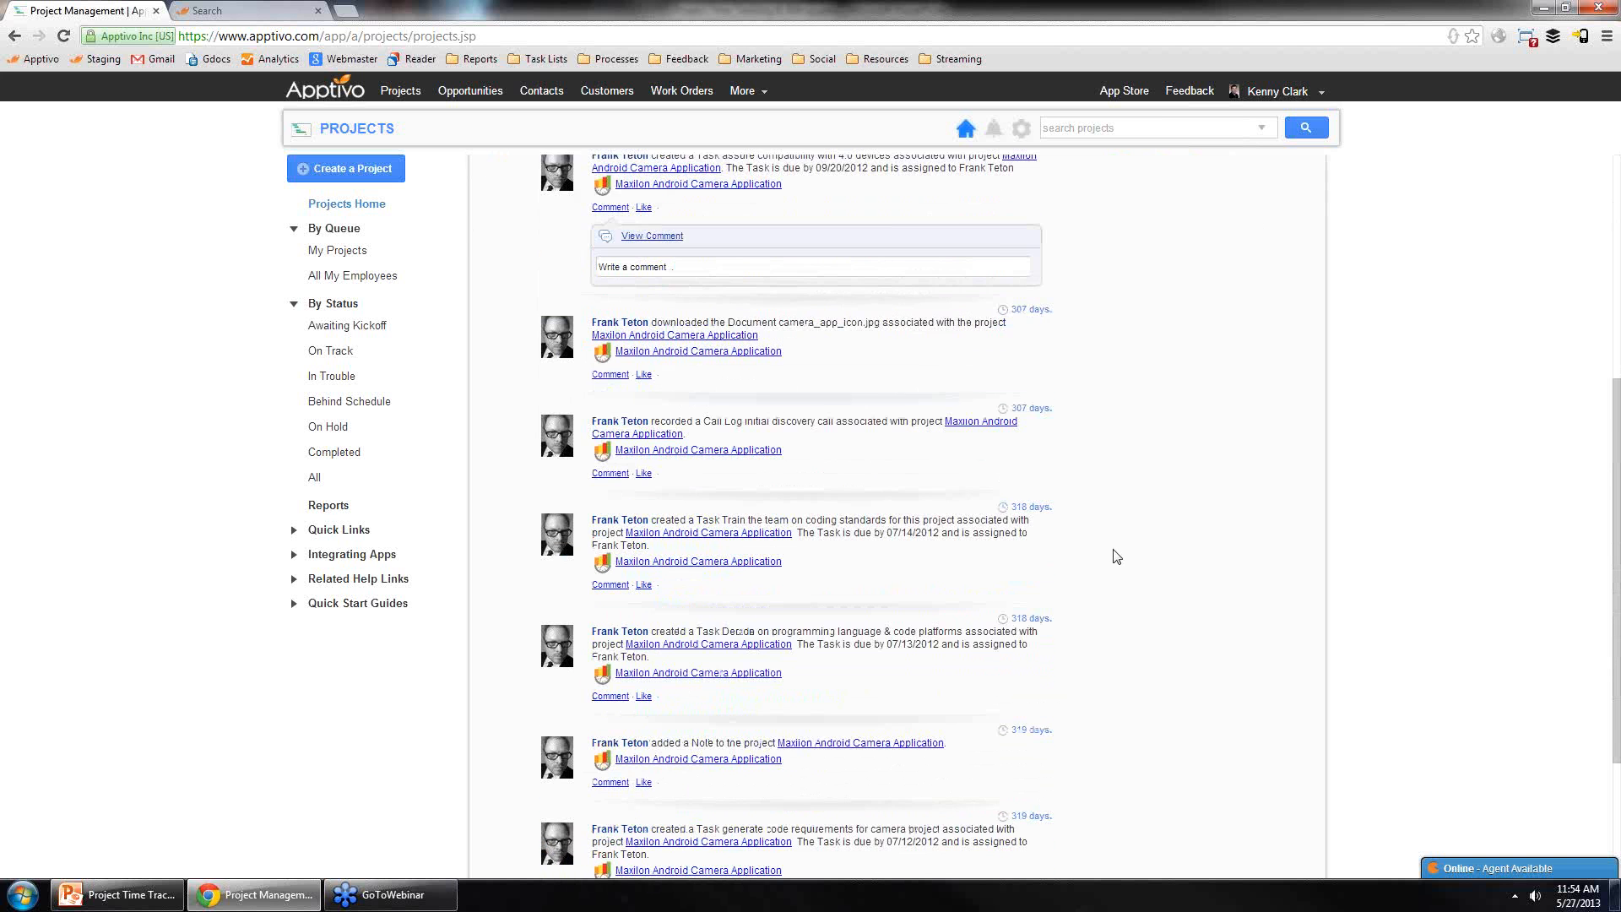
Step: Go to the home News Feed and filter it by one team member from the People list
scroll(1112, 547, down, 3)
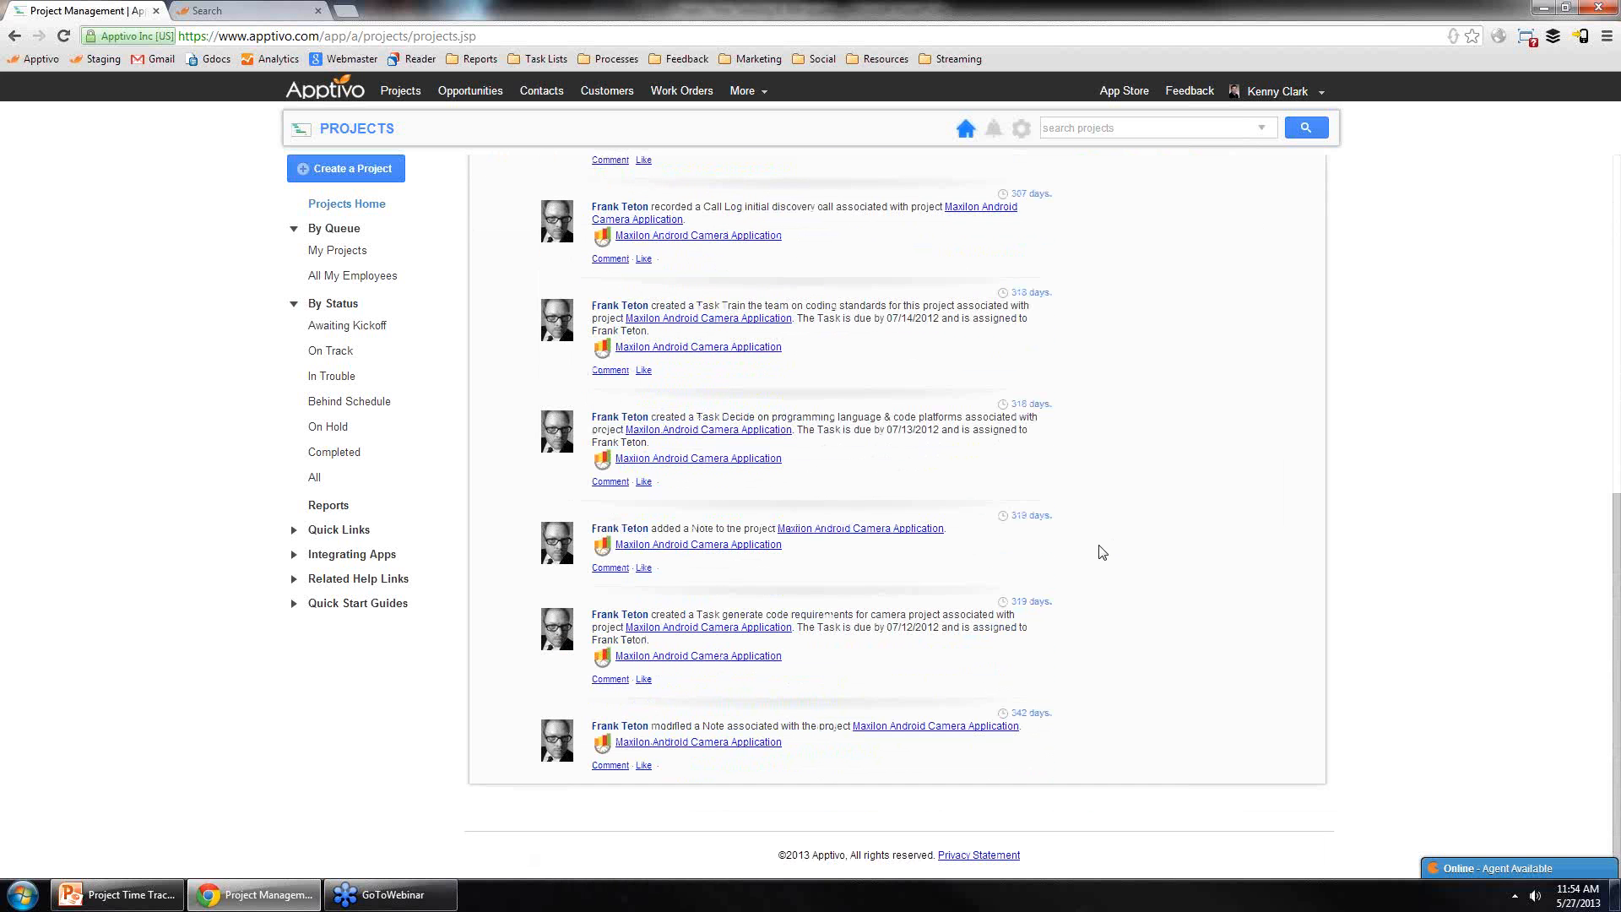
scroll(1094, 562, up, 8)
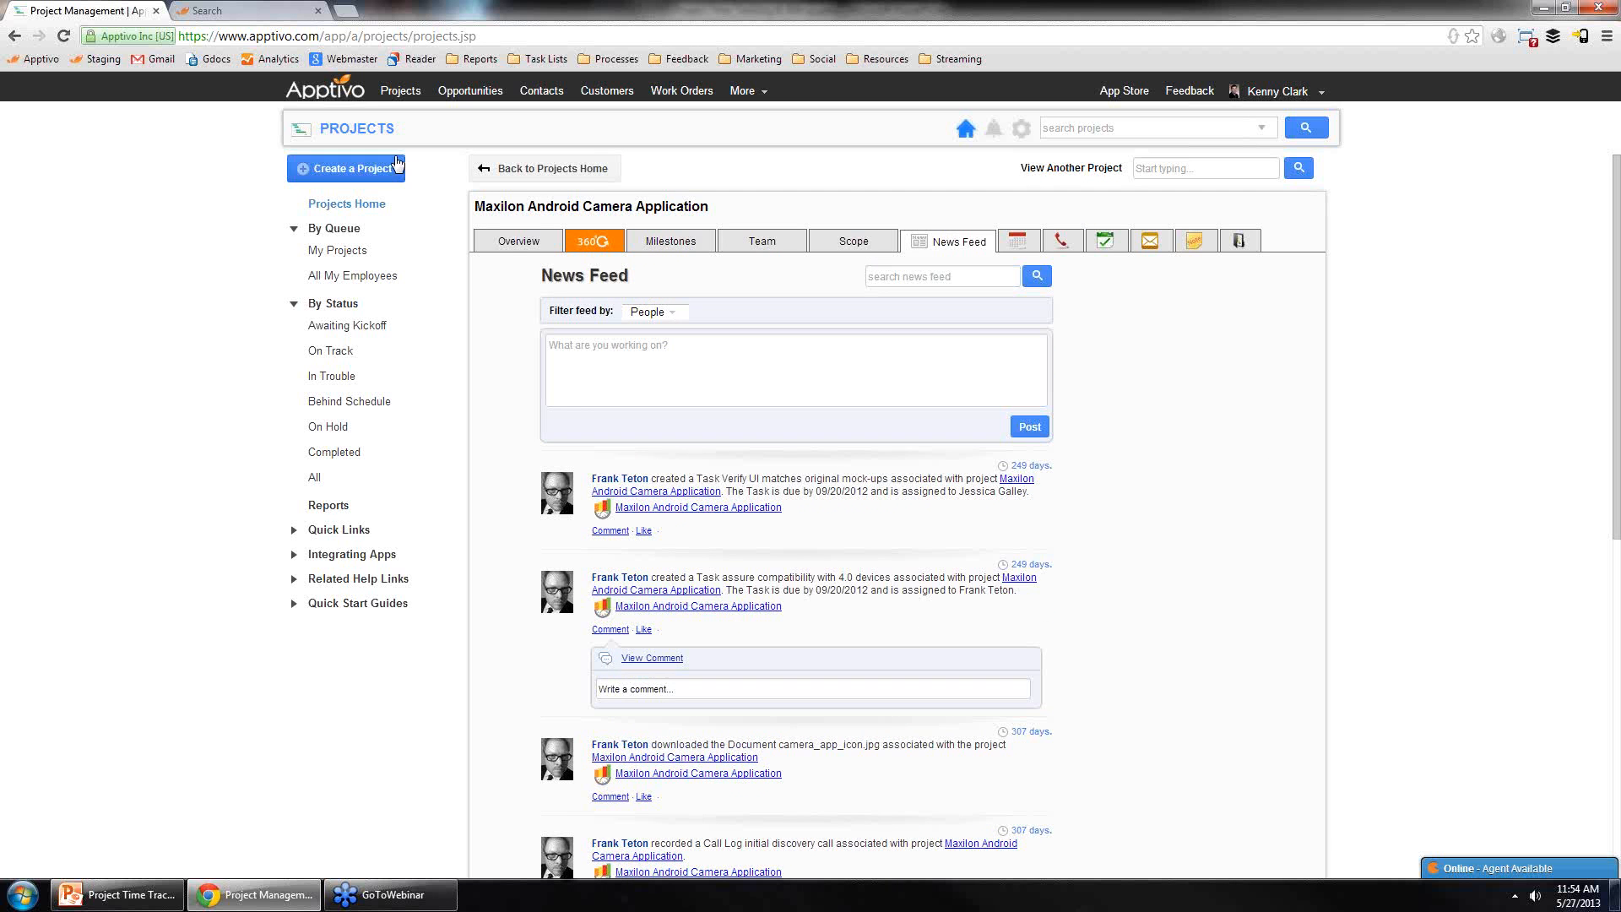
click(349, 92)
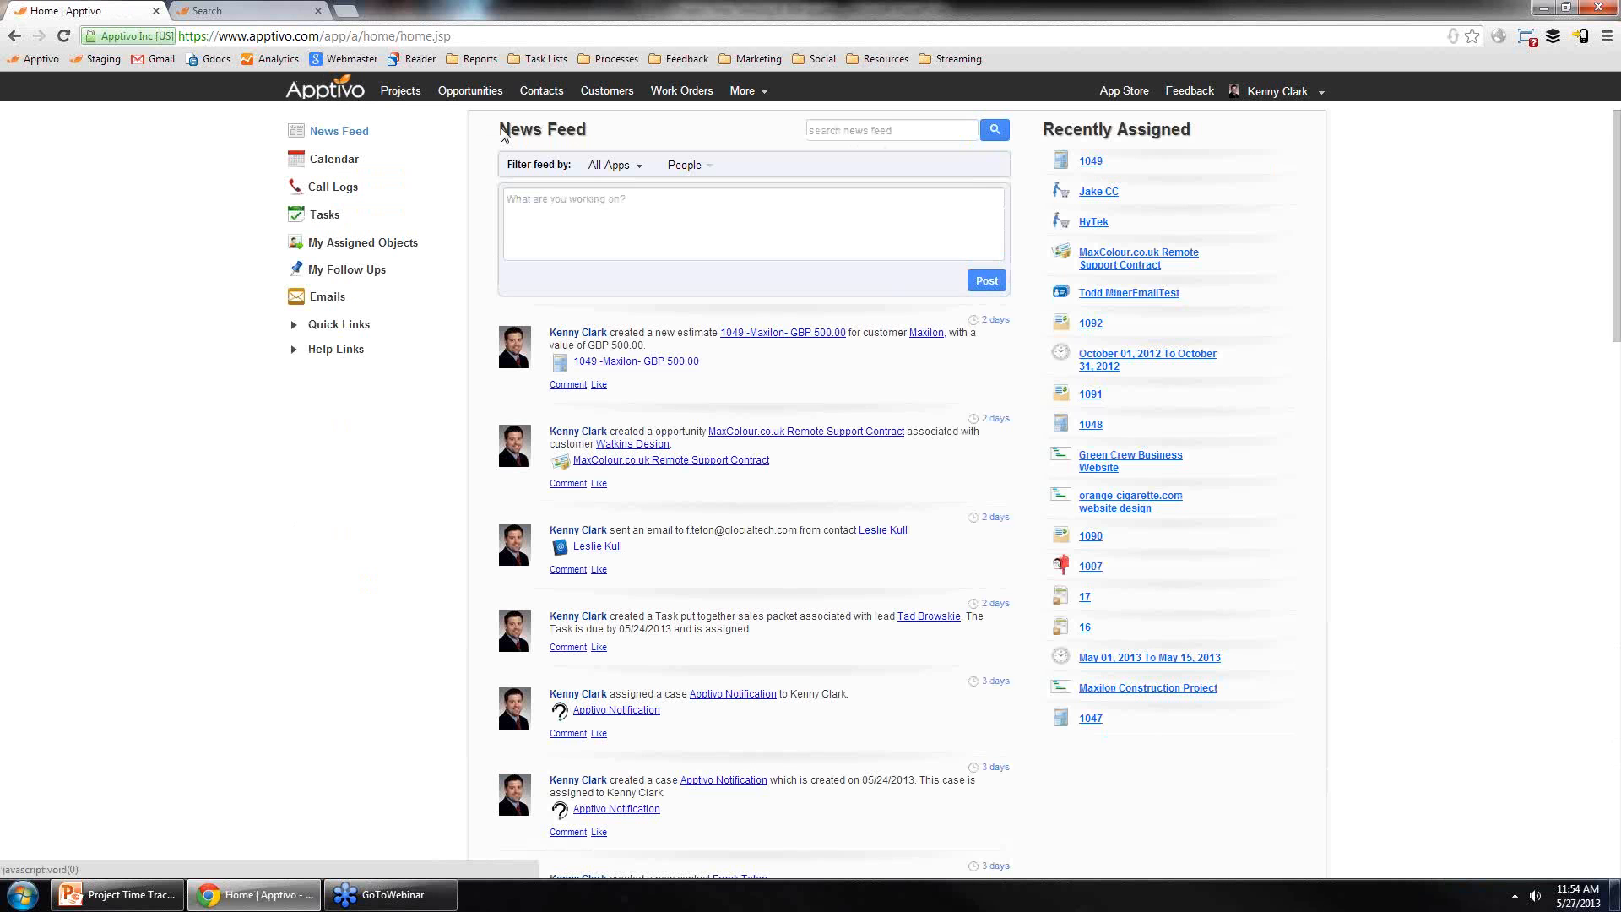
click(703, 167)
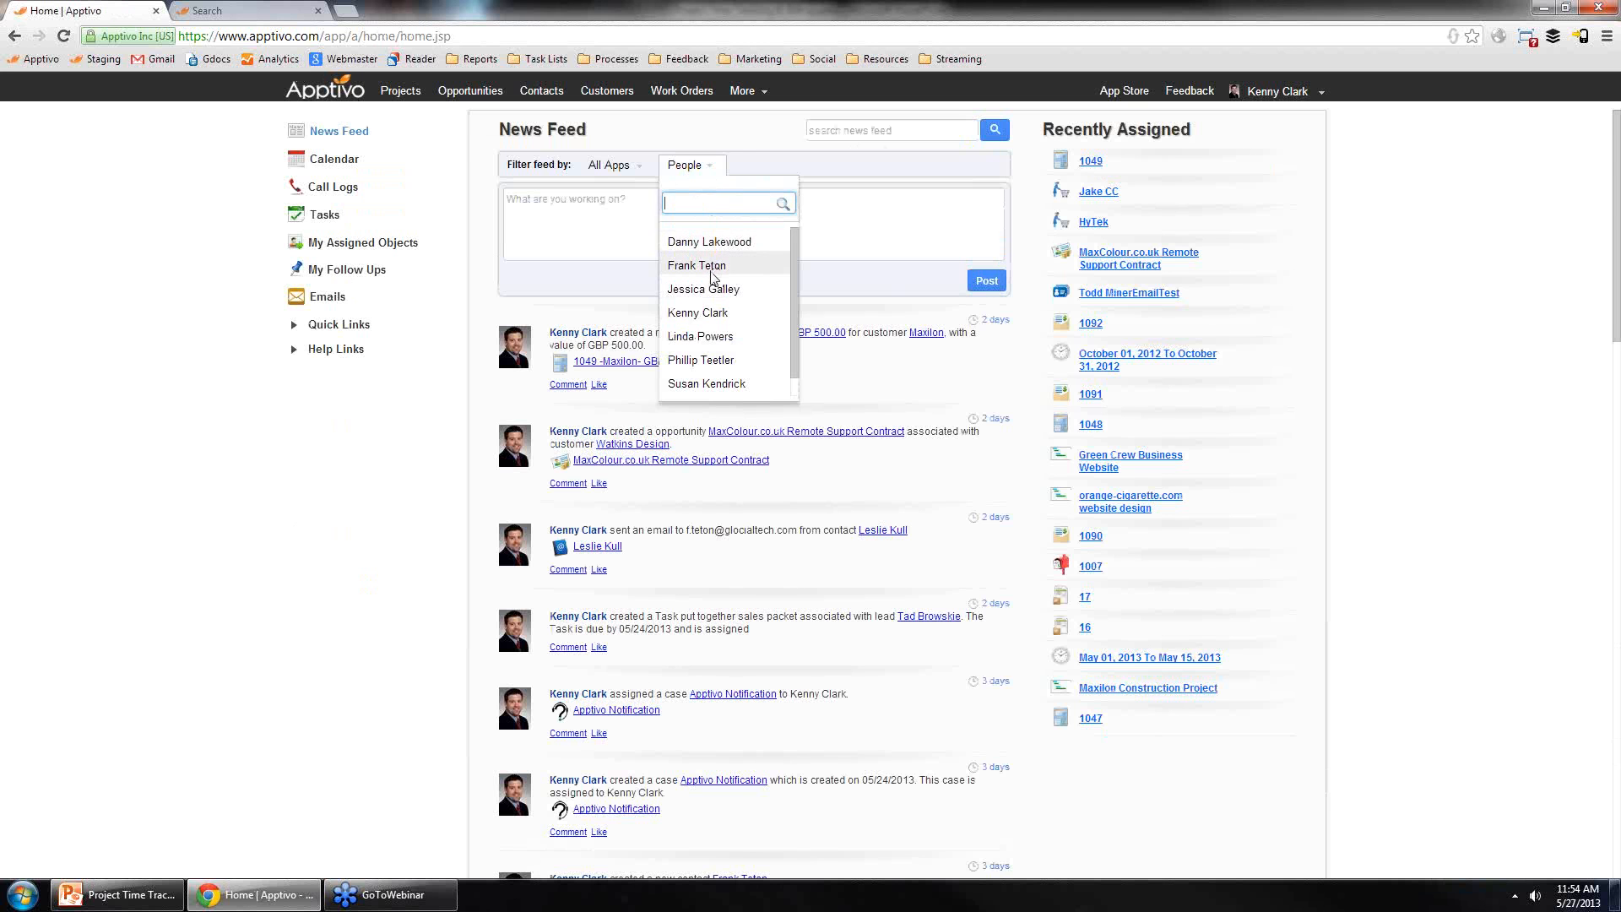
click(714, 266)
scroll(770, 416, down, 8)
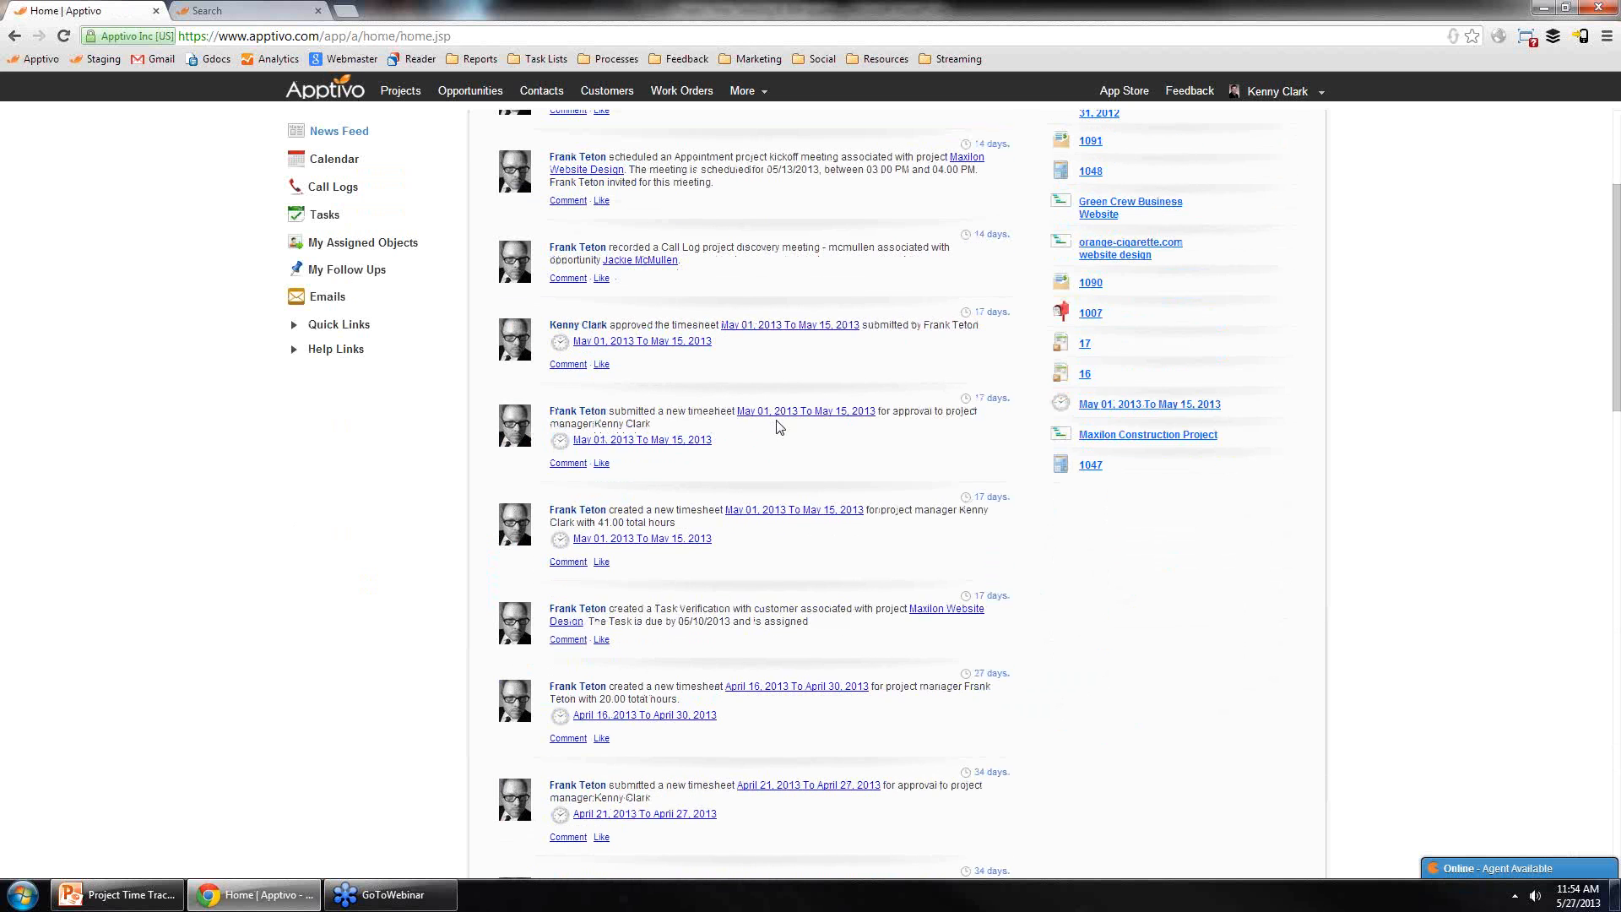
Step: Scroll through the filtered activity feed, loading more messages to see older entries
scroll(664, 534, up, 5)
scroll(692, 380, down, 6)
scroll(743, 446, down, 12)
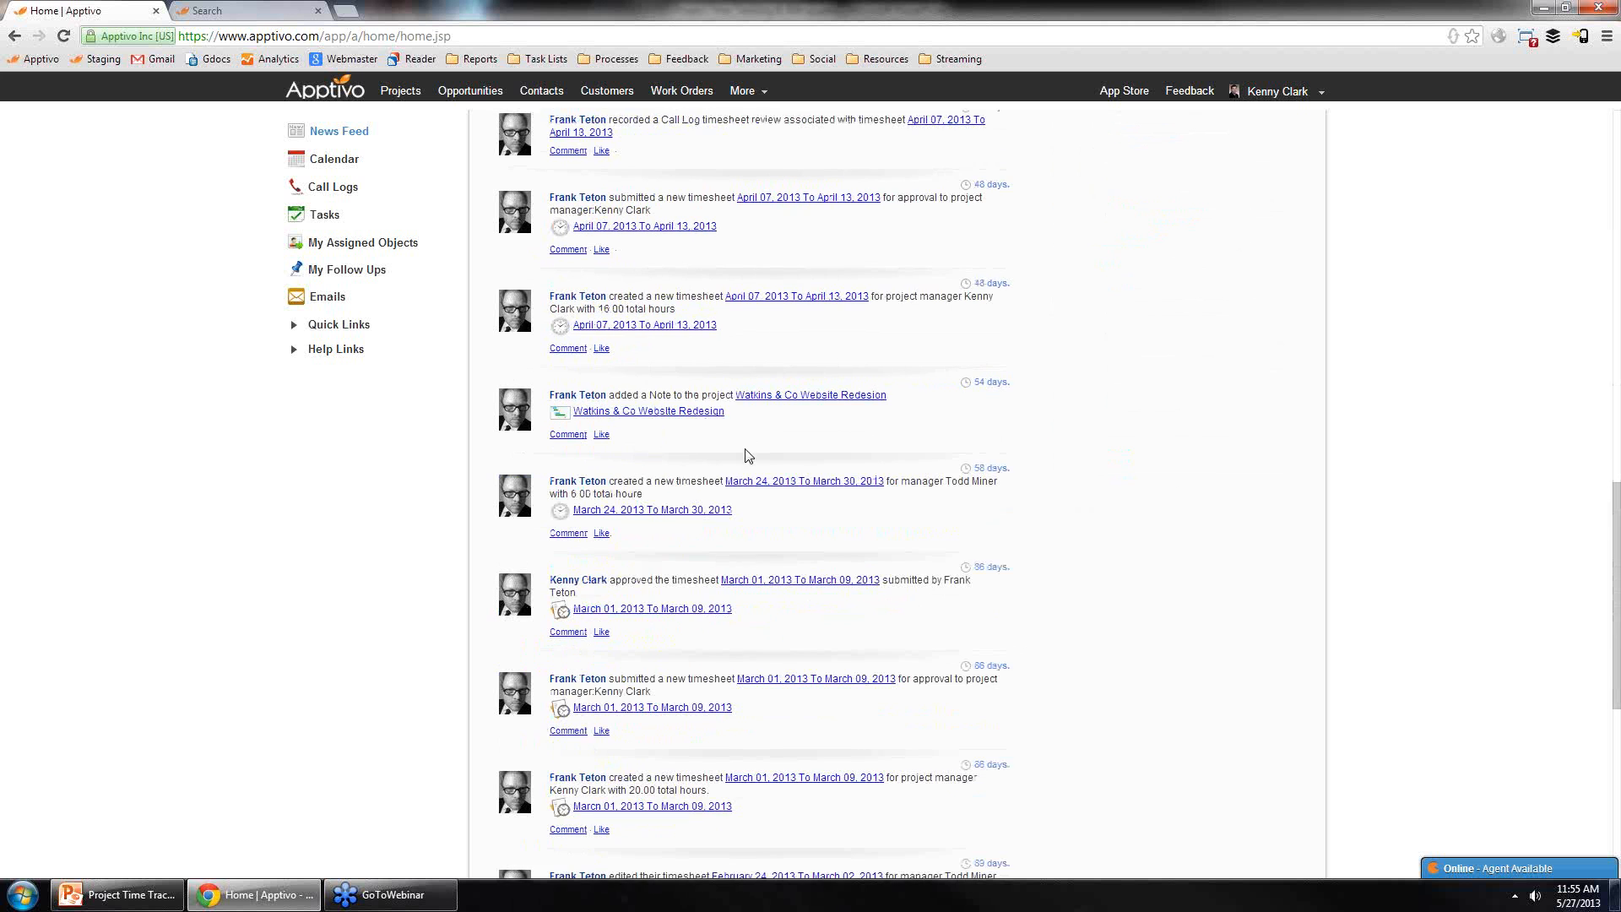
scroll(742, 473, up, 20)
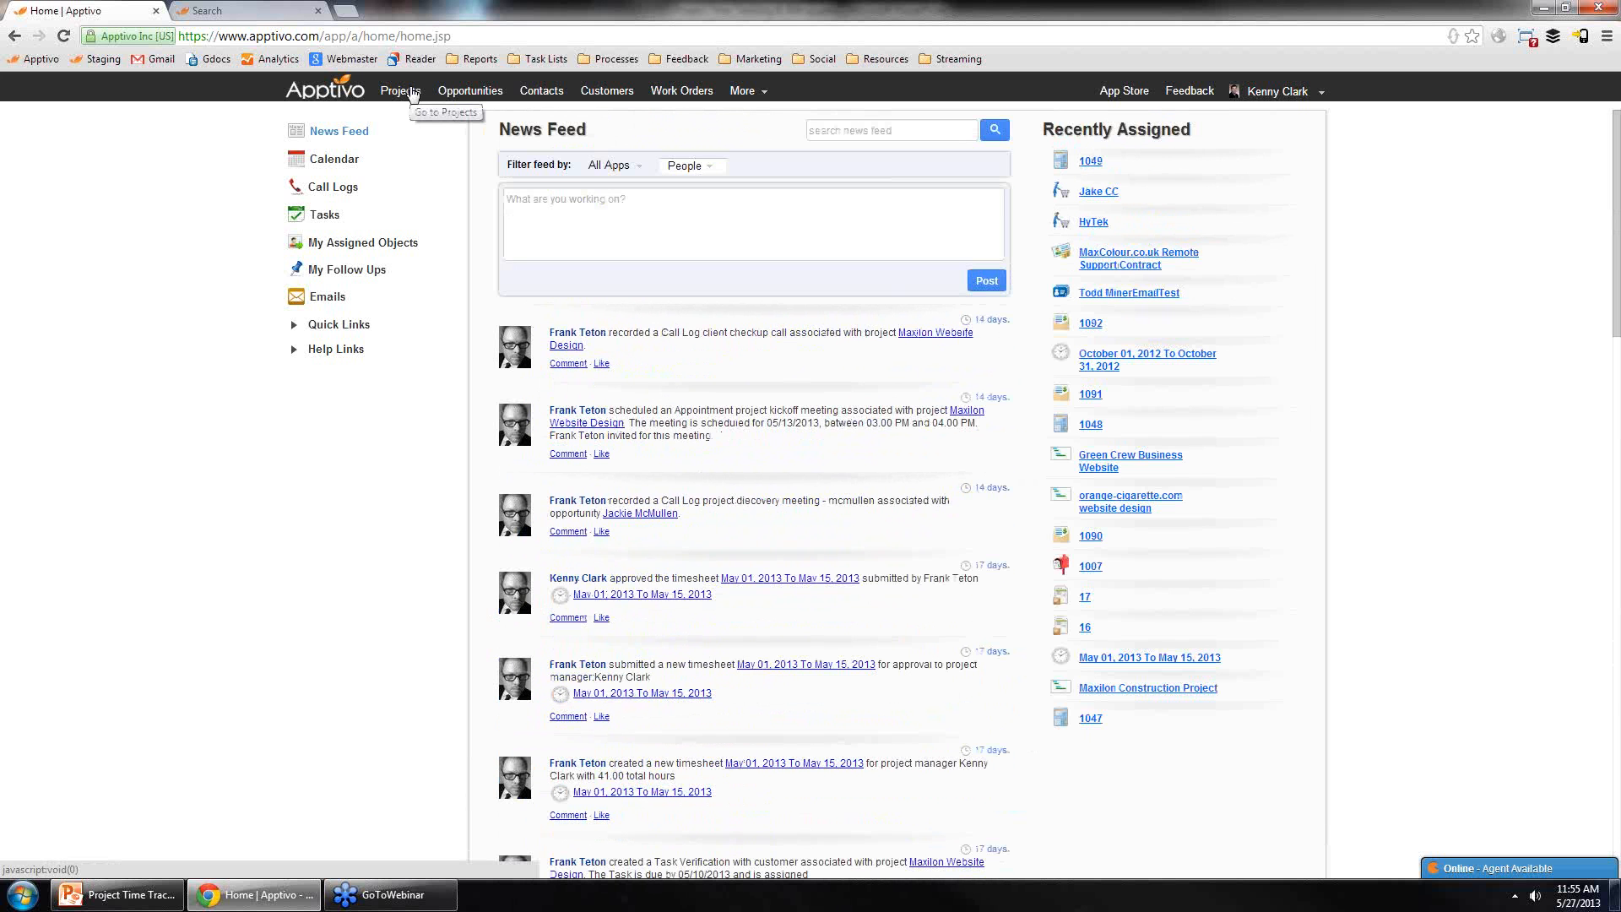
scroll(704, 559, down, 9)
scroll(704, 559, down, 5)
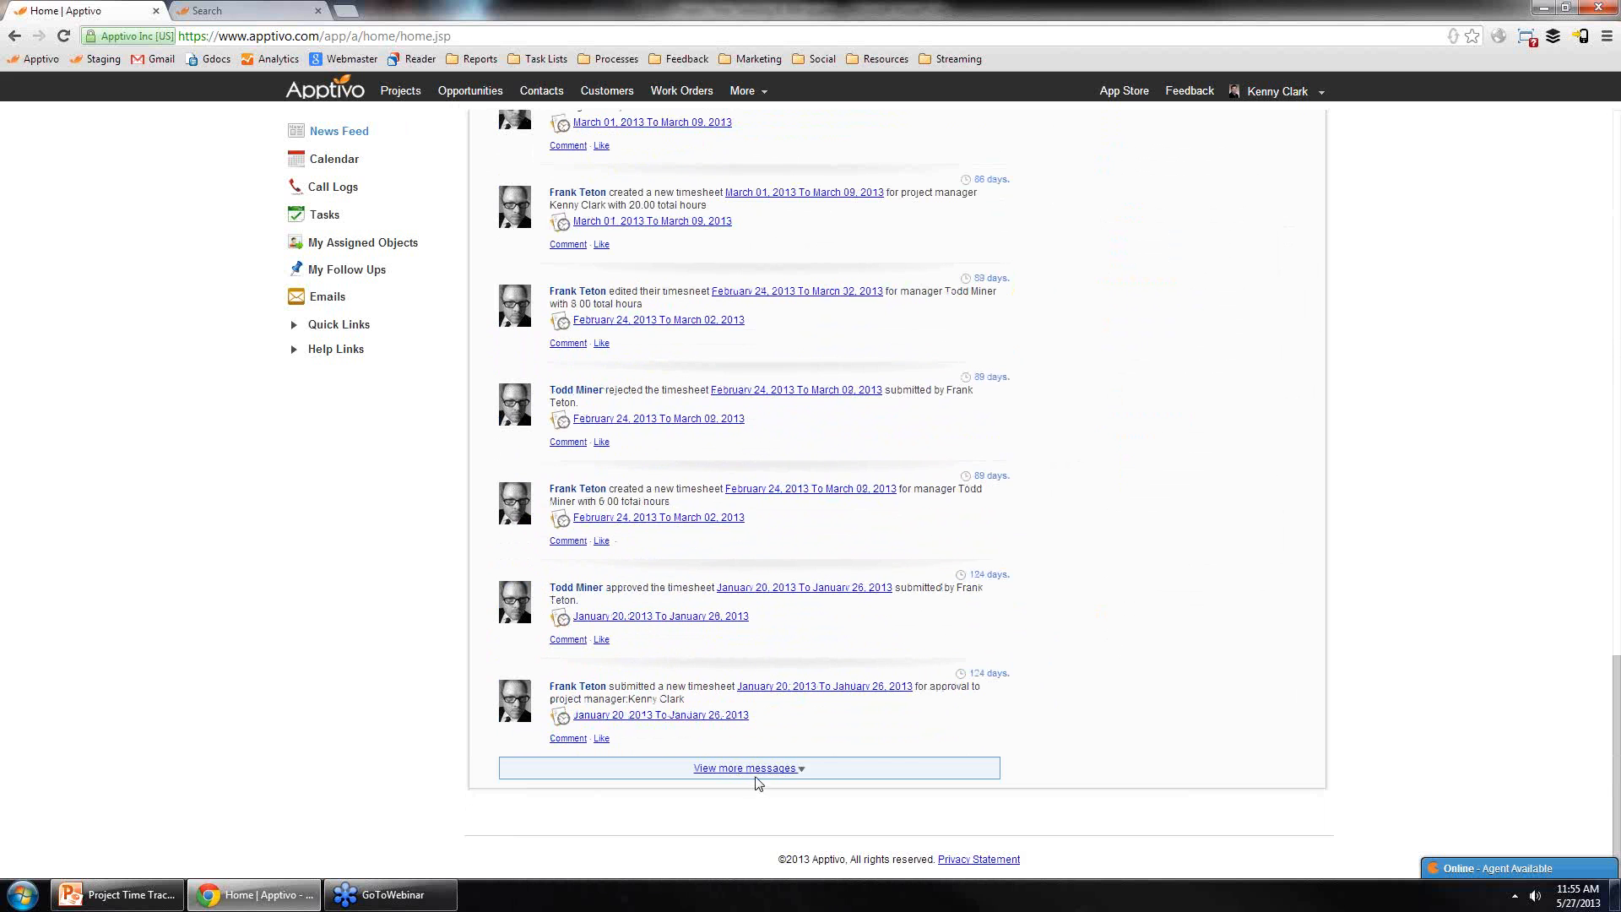
click(754, 772)
scroll(996, 582, down, 15)
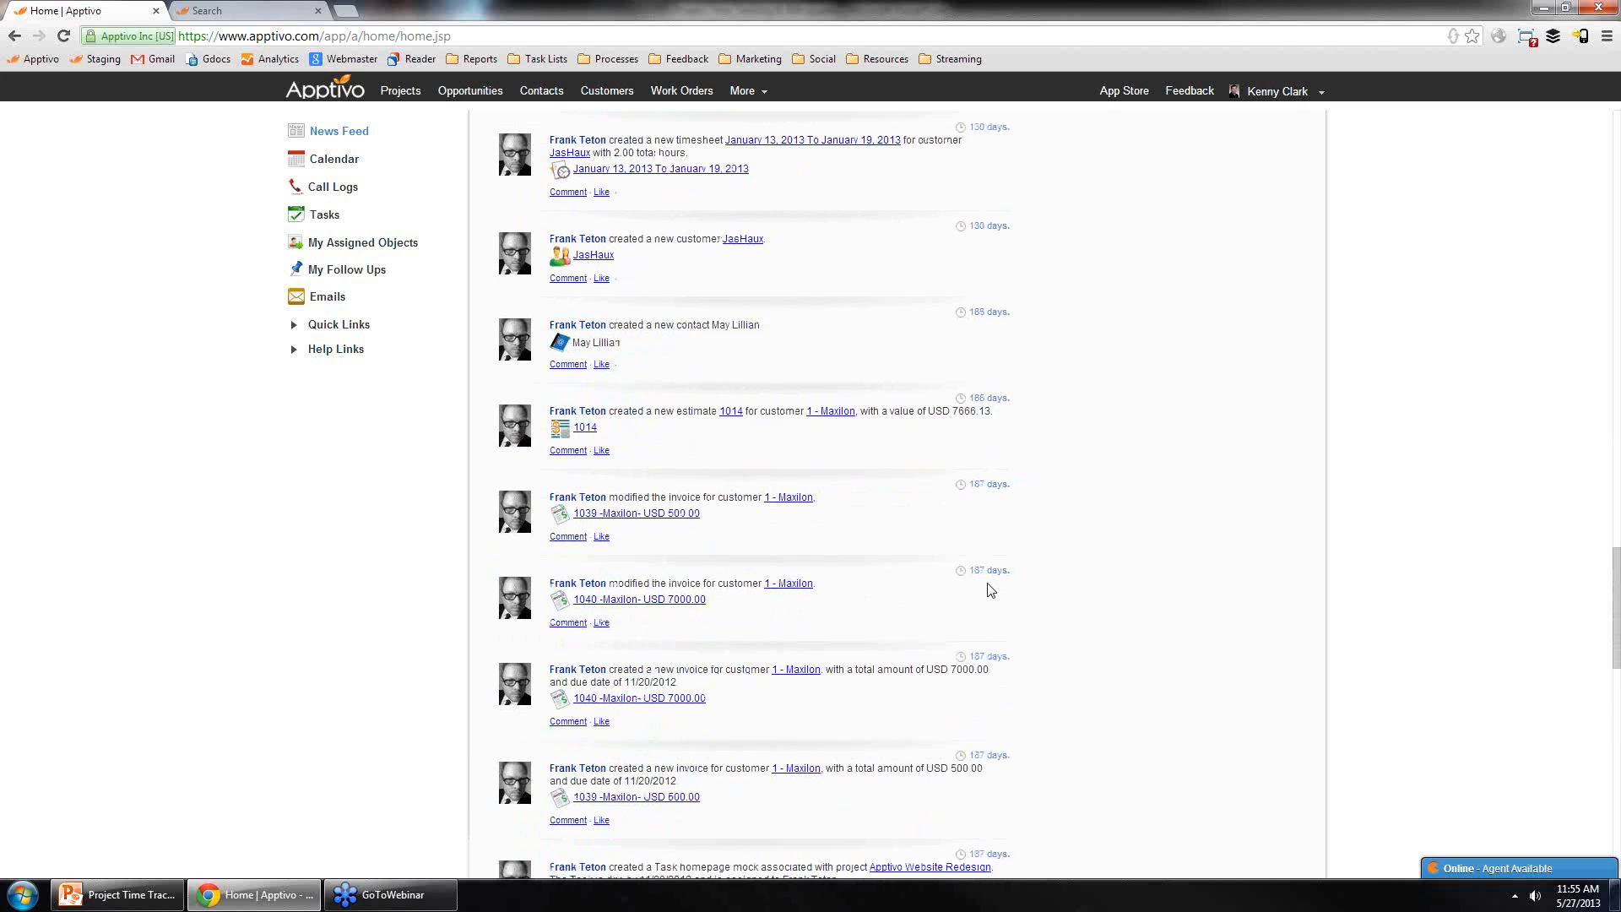
scroll(979, 596, down, 4)
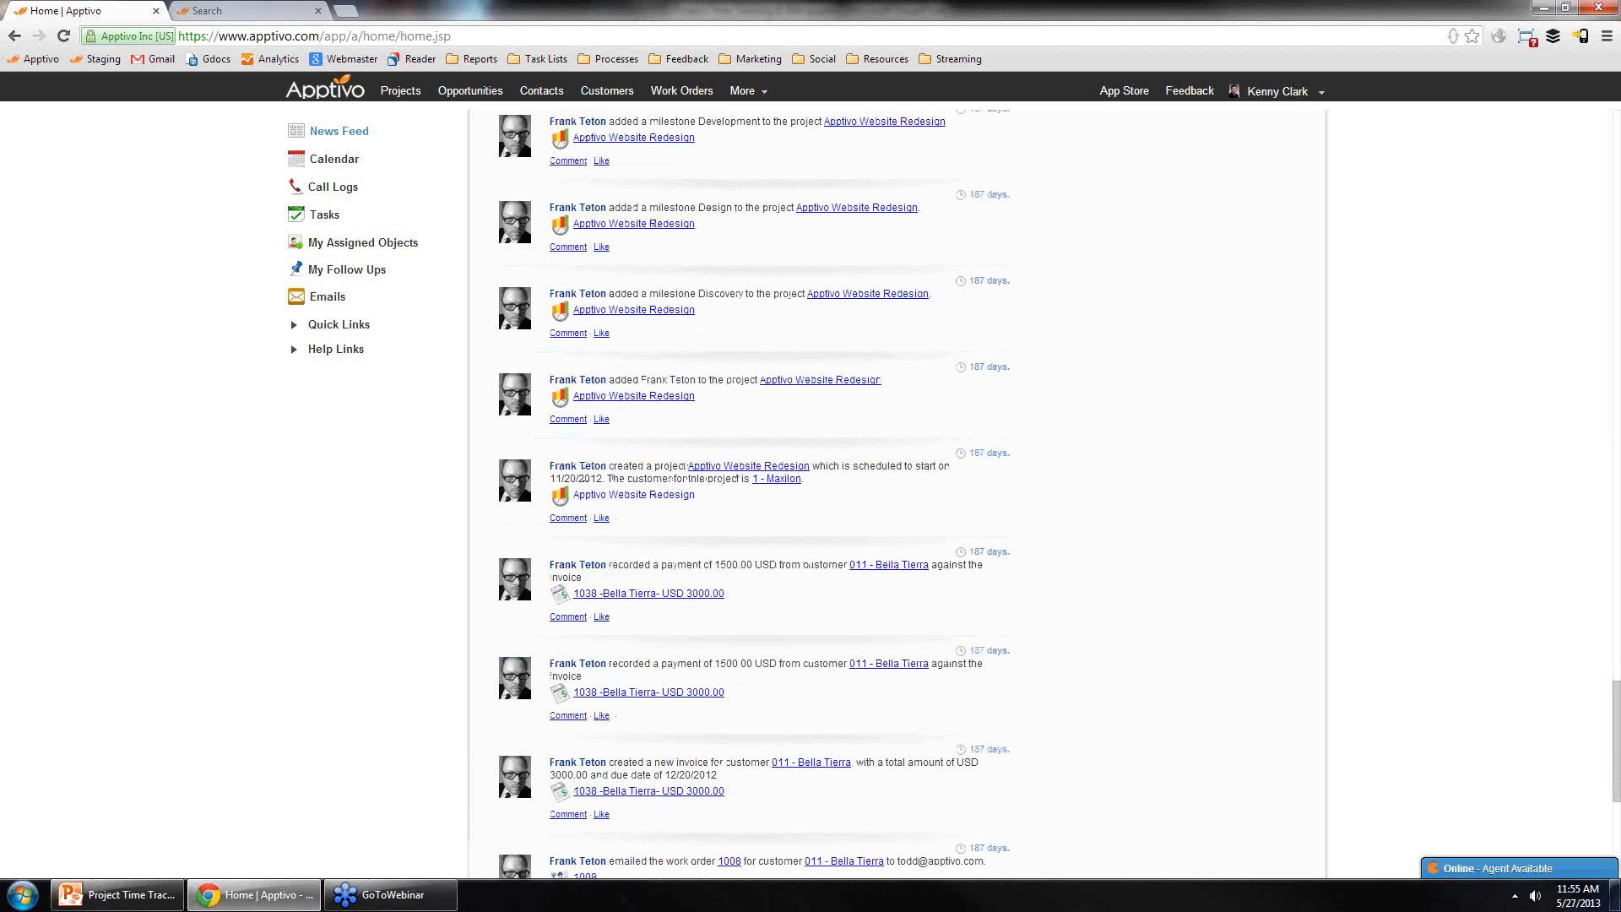
scroll(641, 355, down, 6)
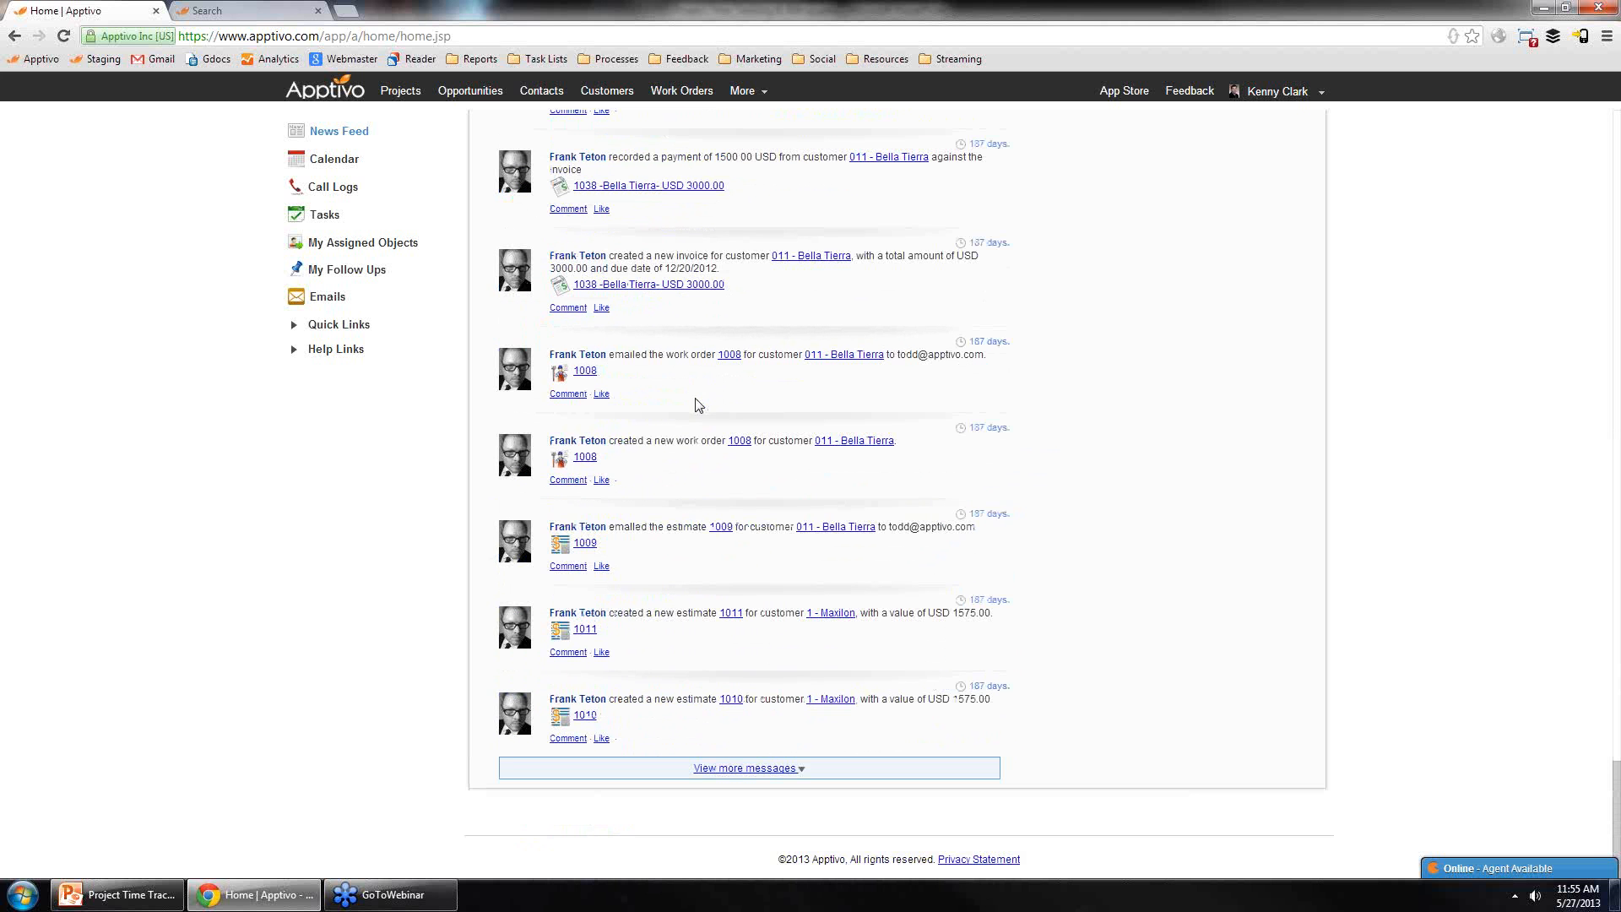
Step: Reopen the Maxilon Android Camera Application project and switch to its Calendar tab
click(402, 93)
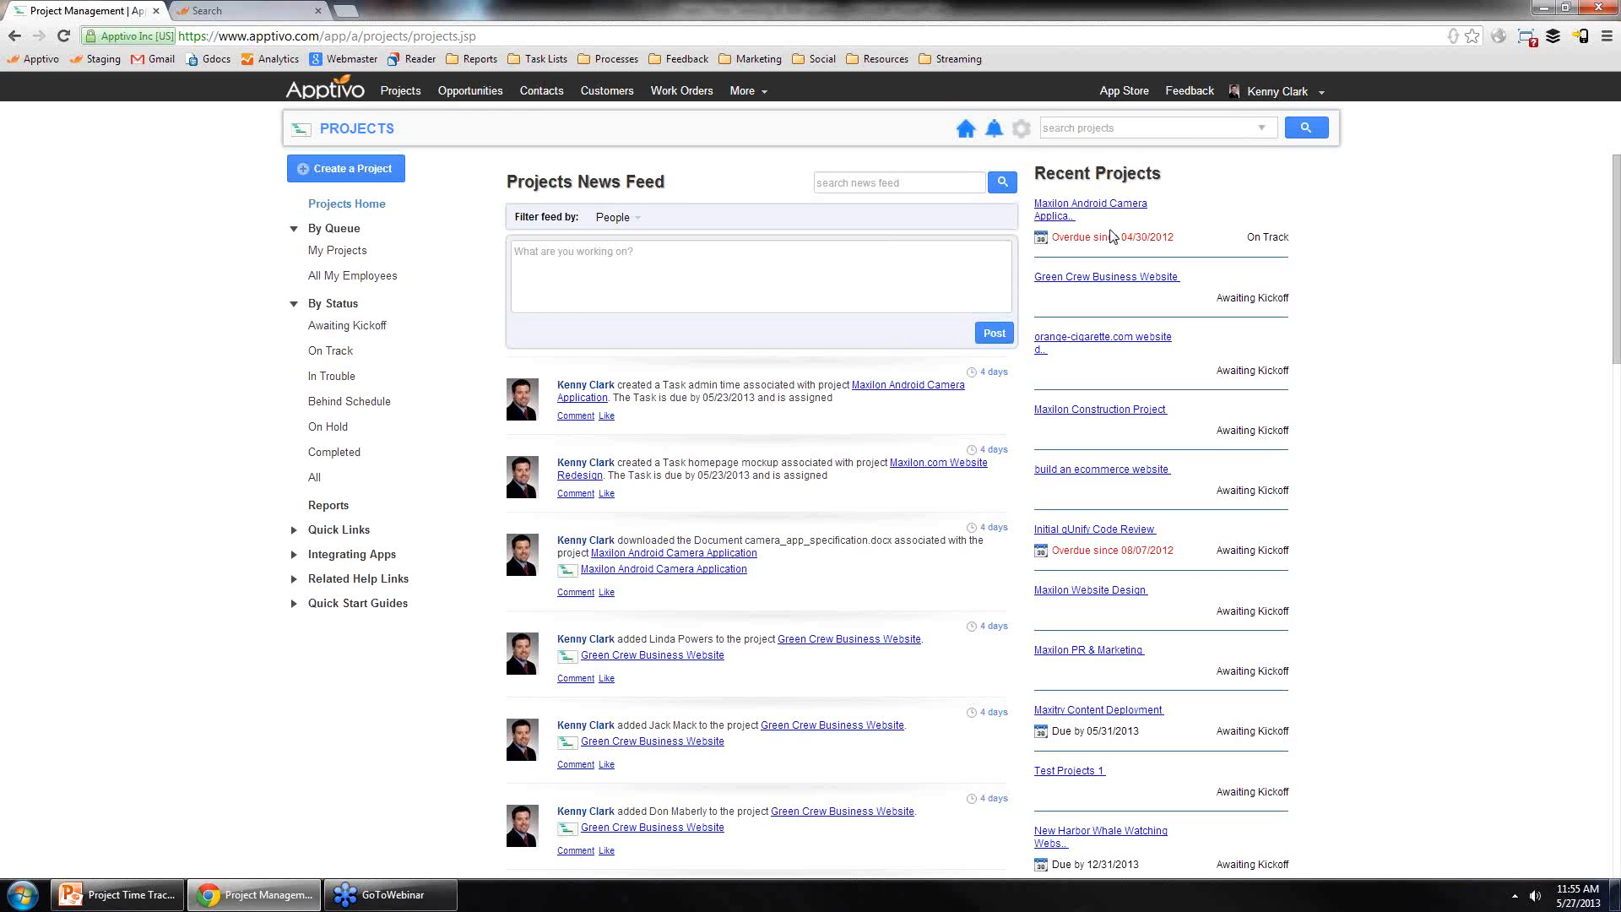
click(943, 388)
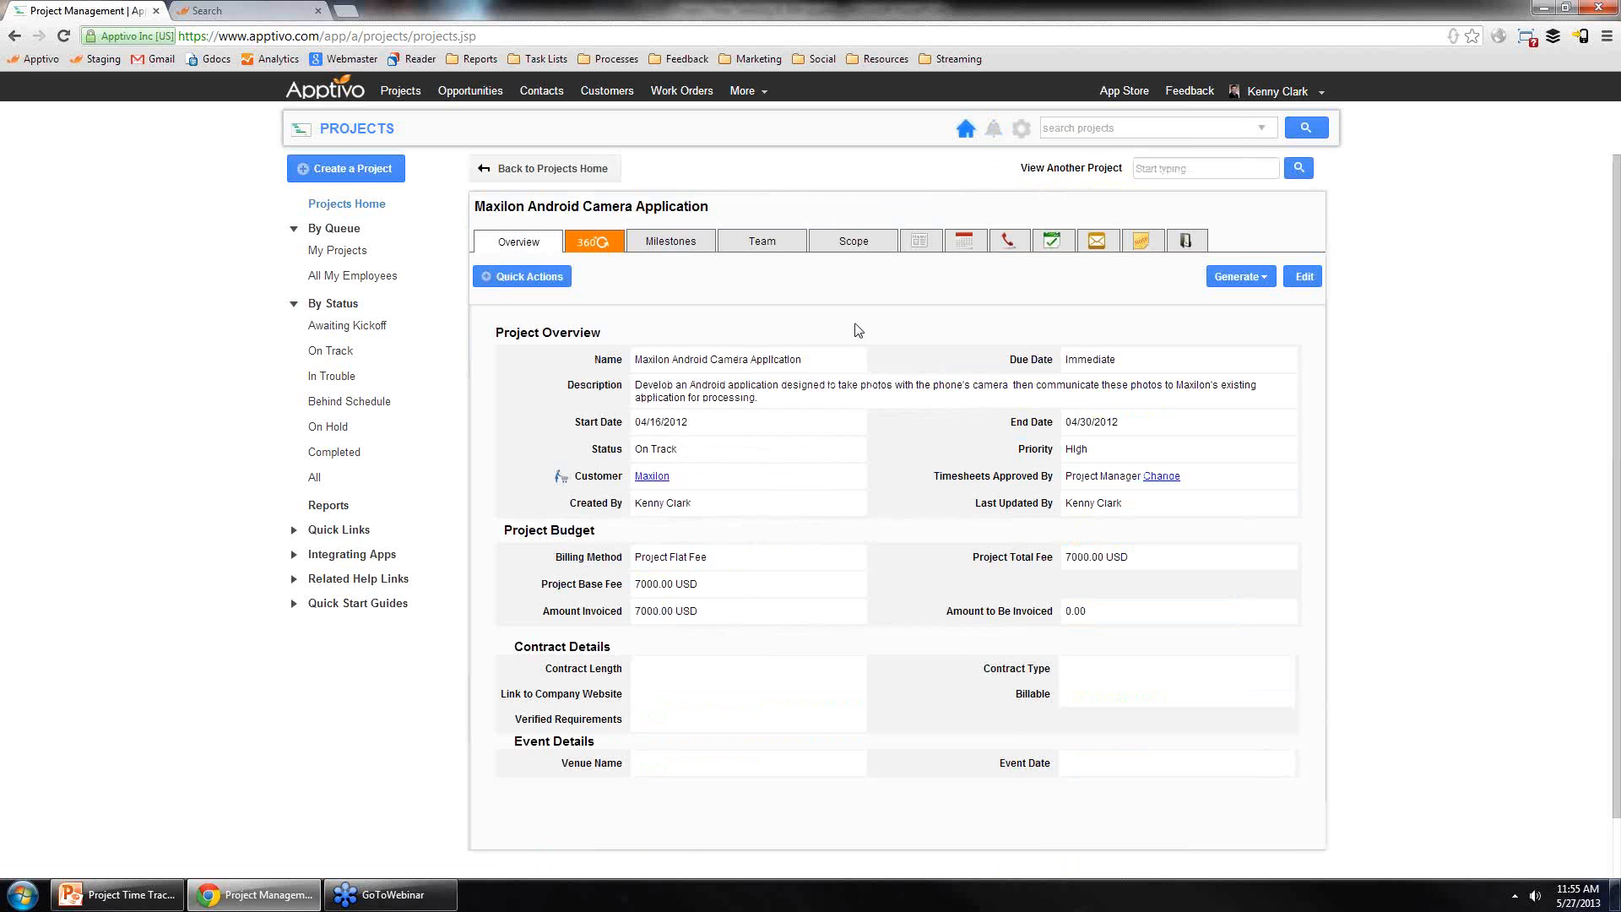
click(919, 245)
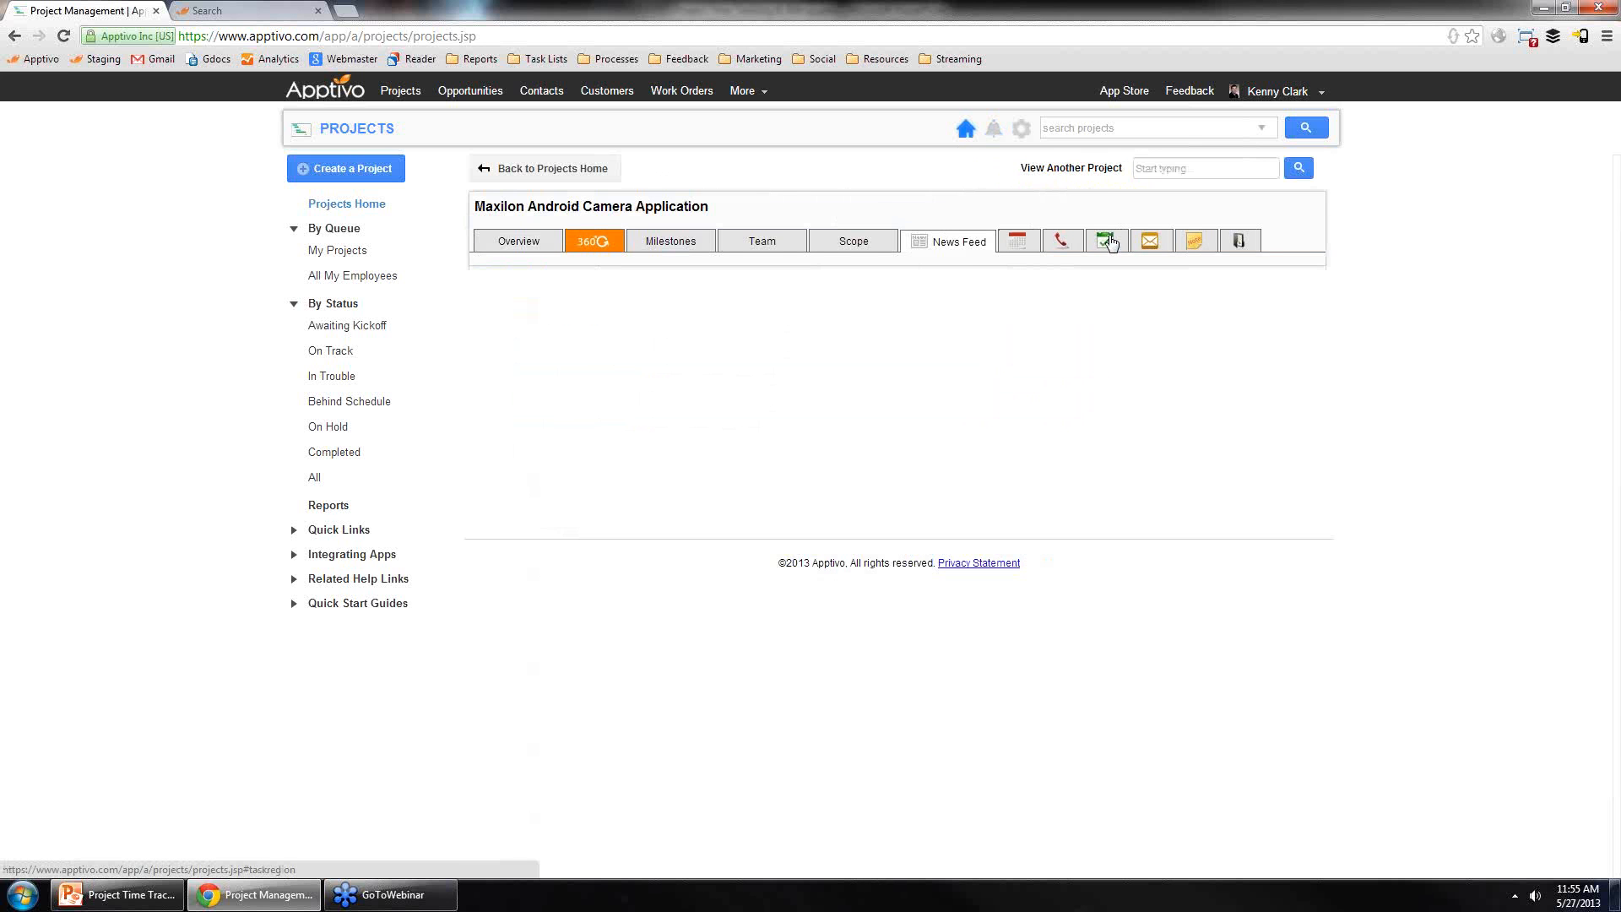
click(1019, 245)
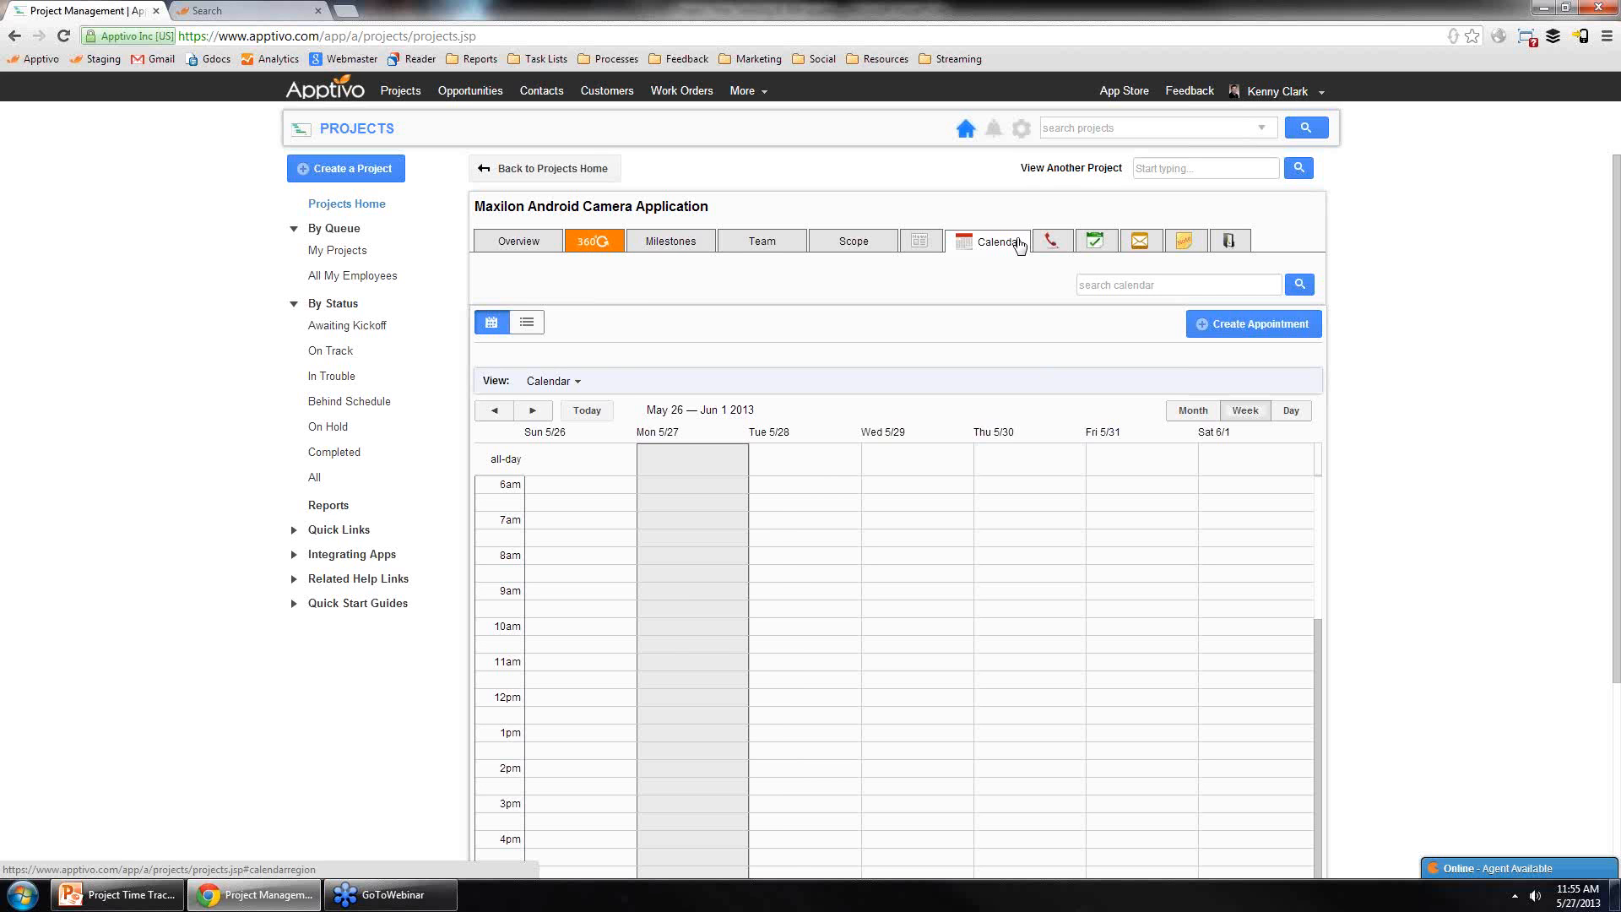
Step: Start a new appointment and add a contact as an attendee through the attendee search
click(1233, 332)
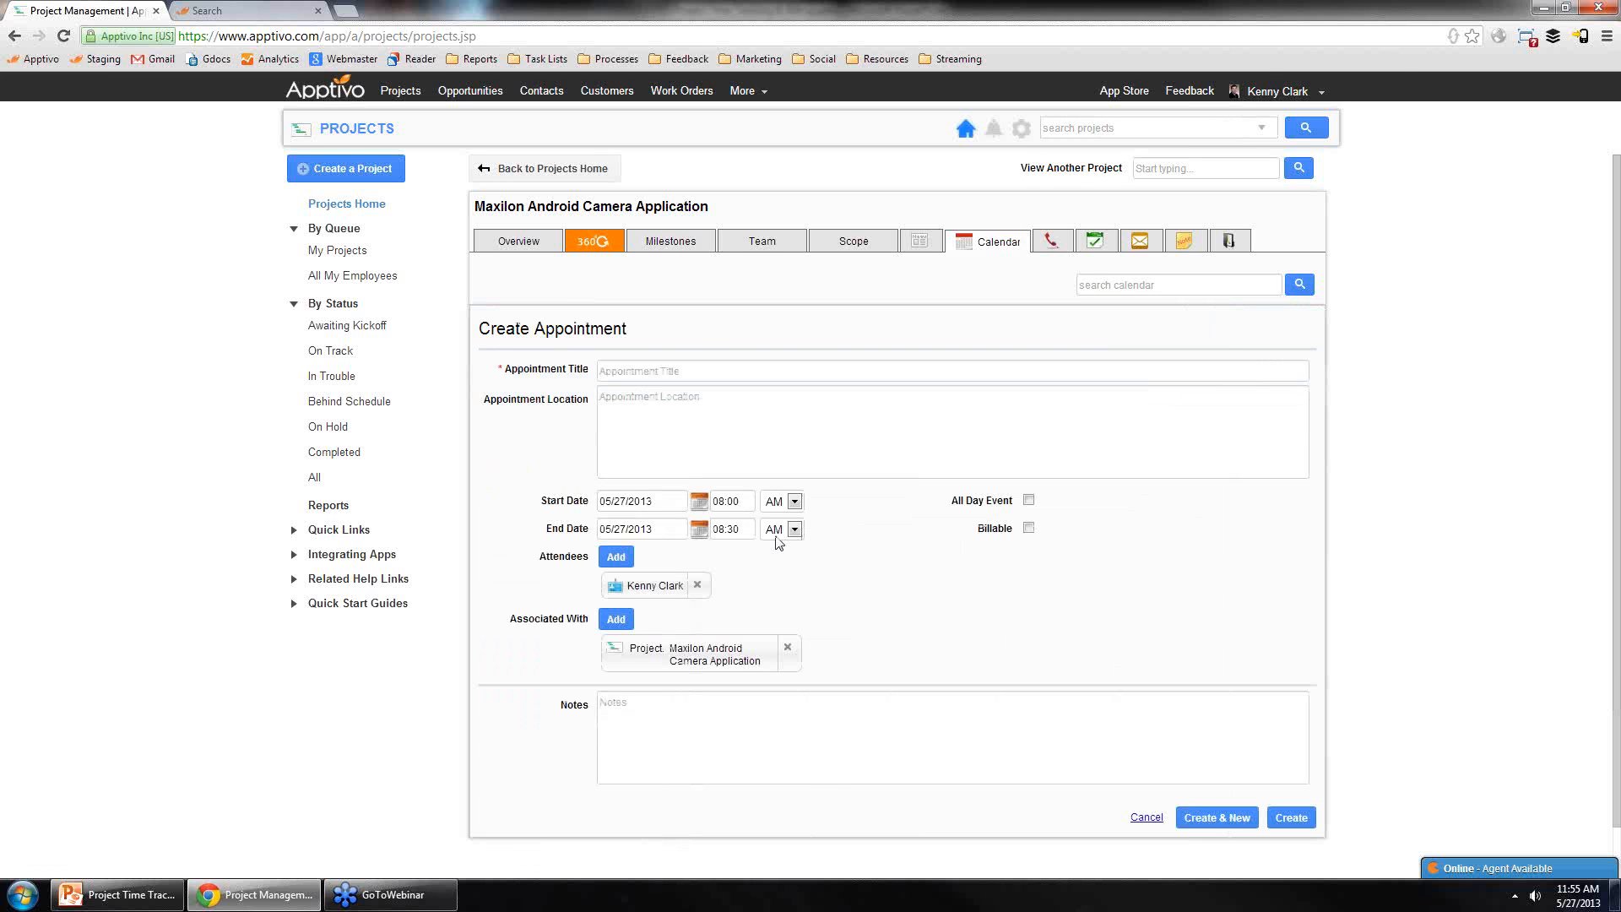
click(617, 557)
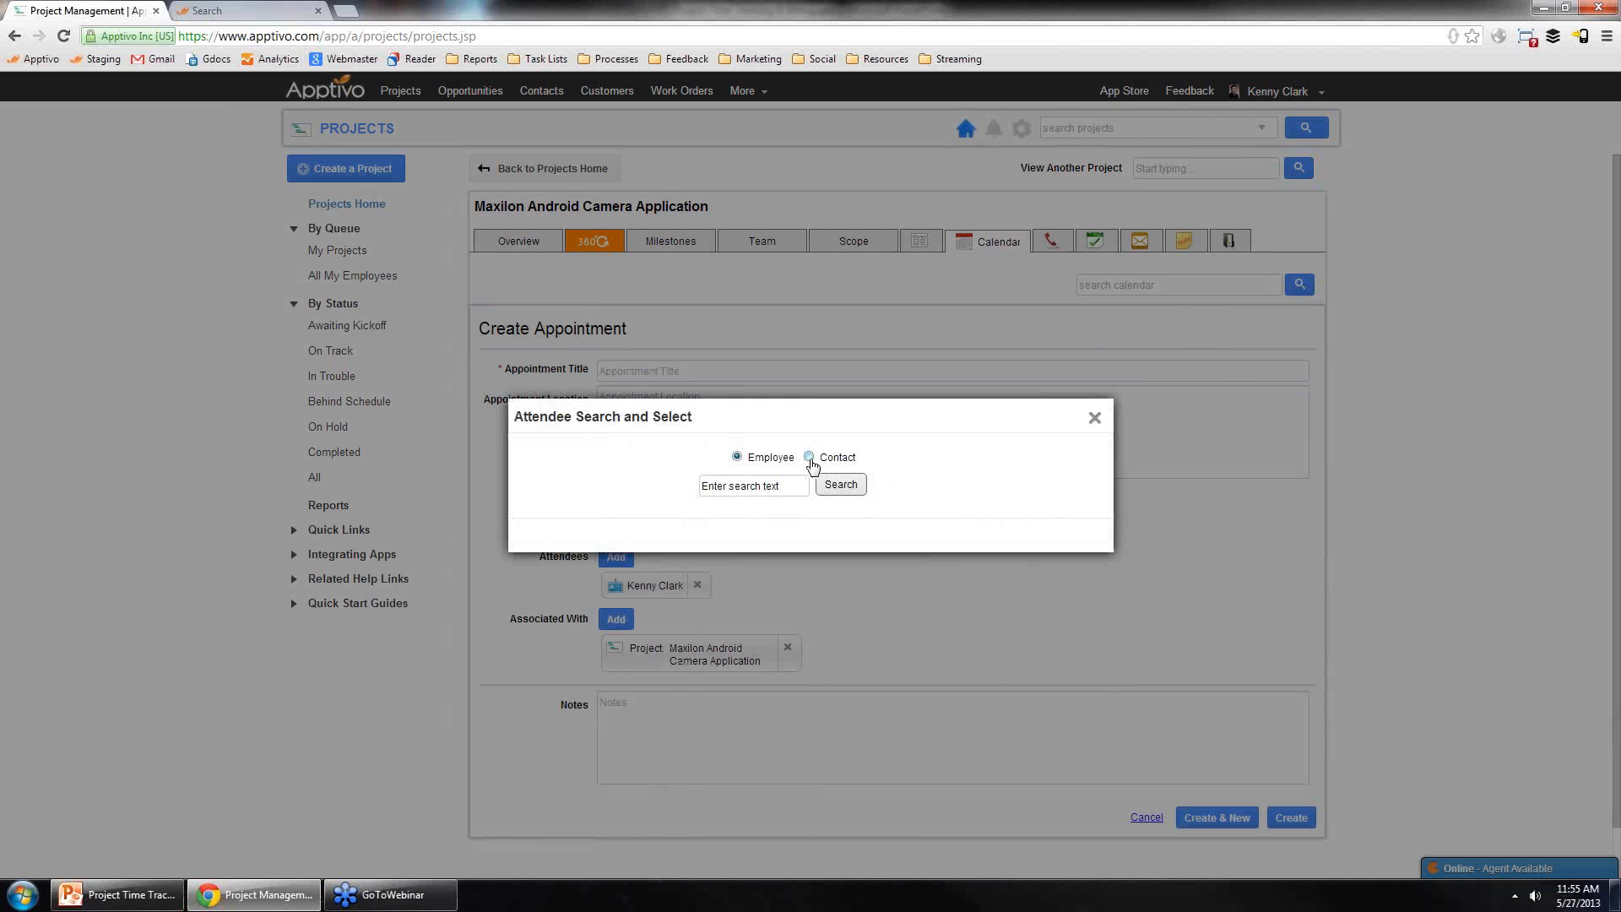
click(840, 484)
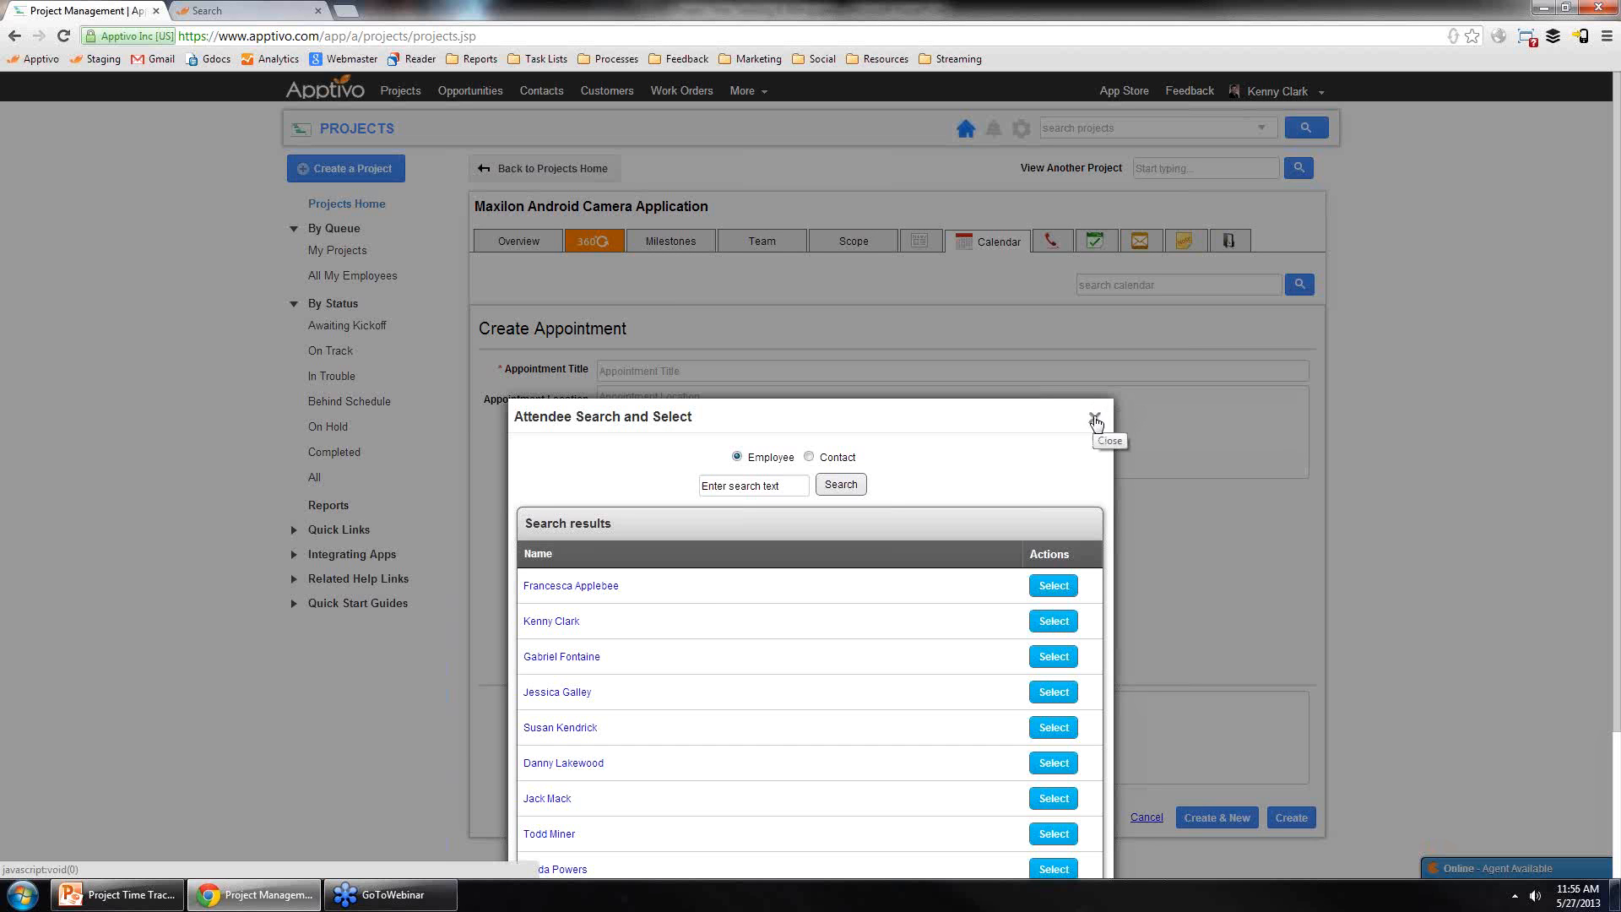
click(808, 457)
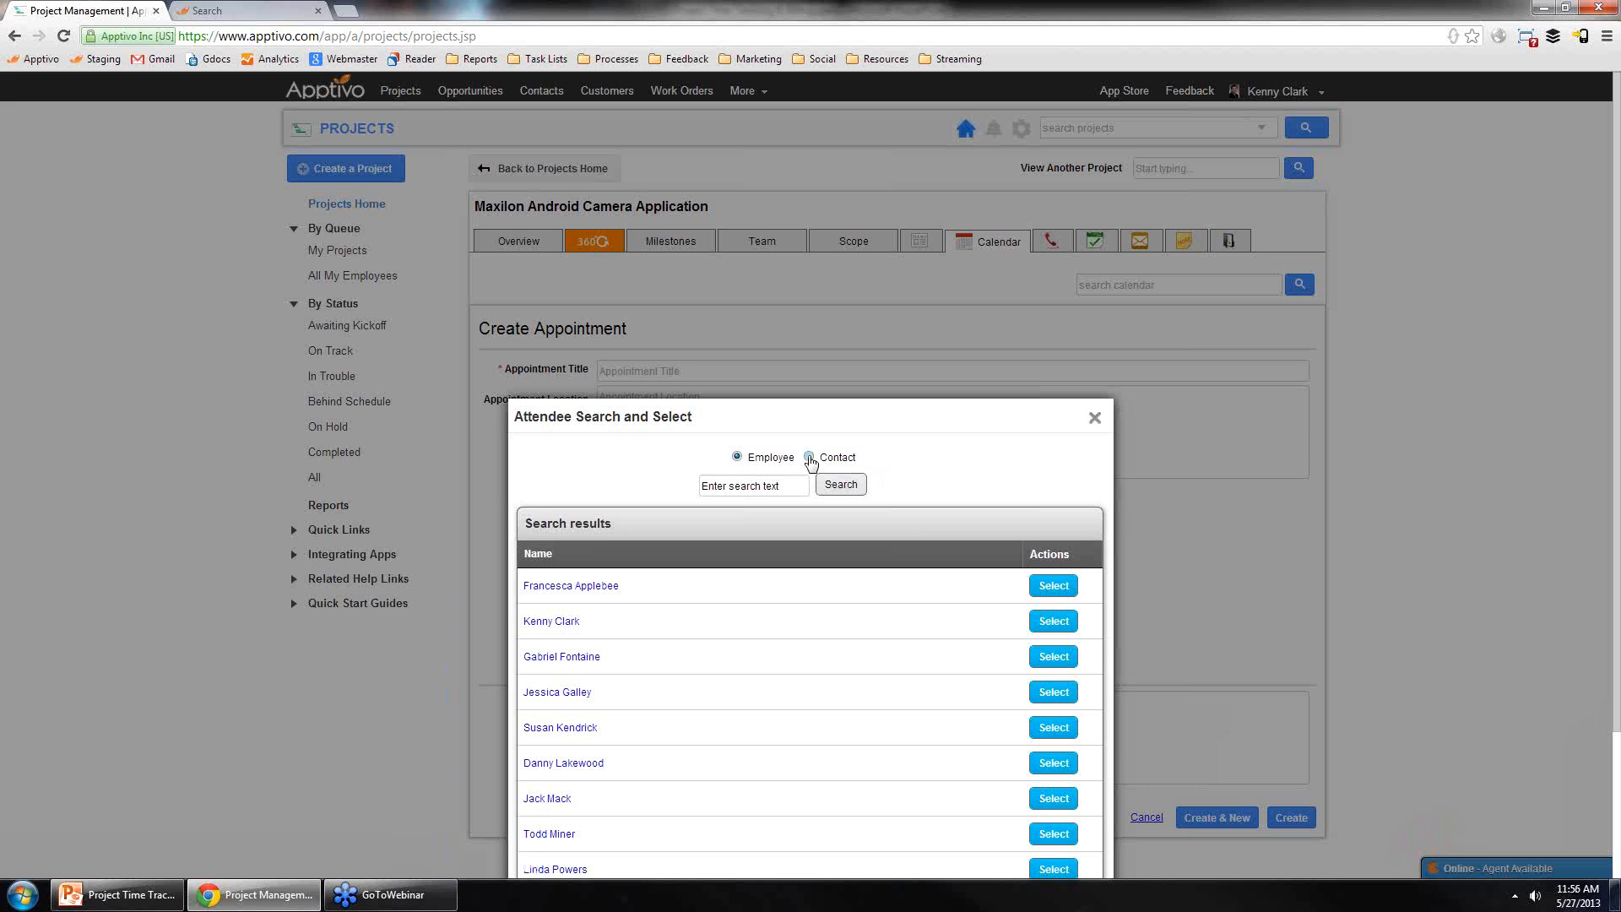
click(842, 490)
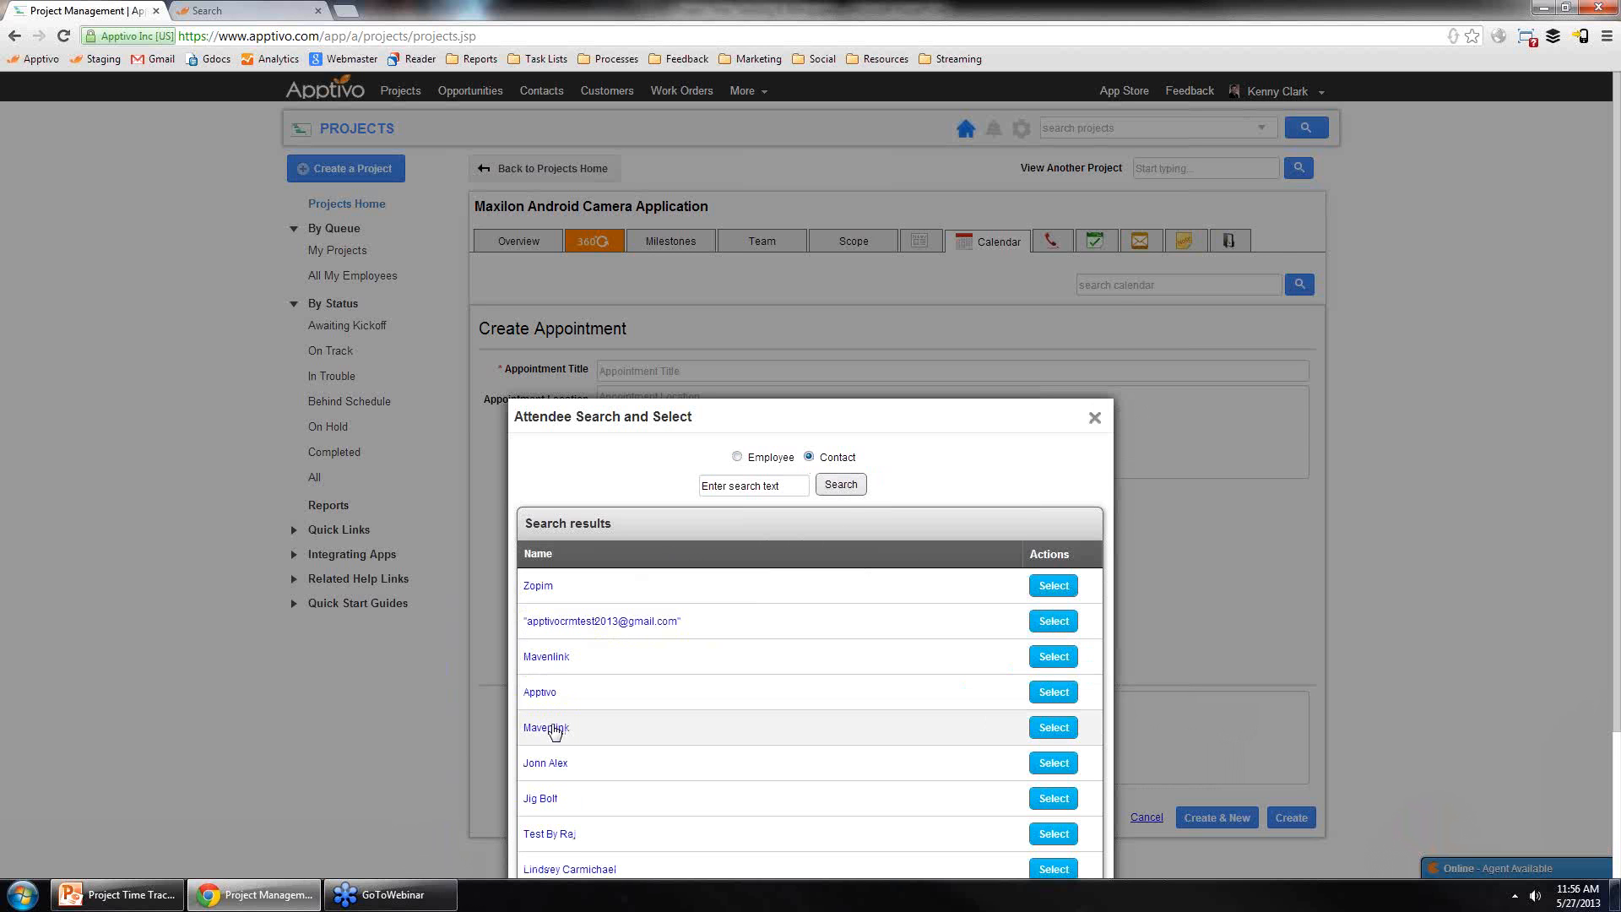
scroll(546, 697, down, 3)
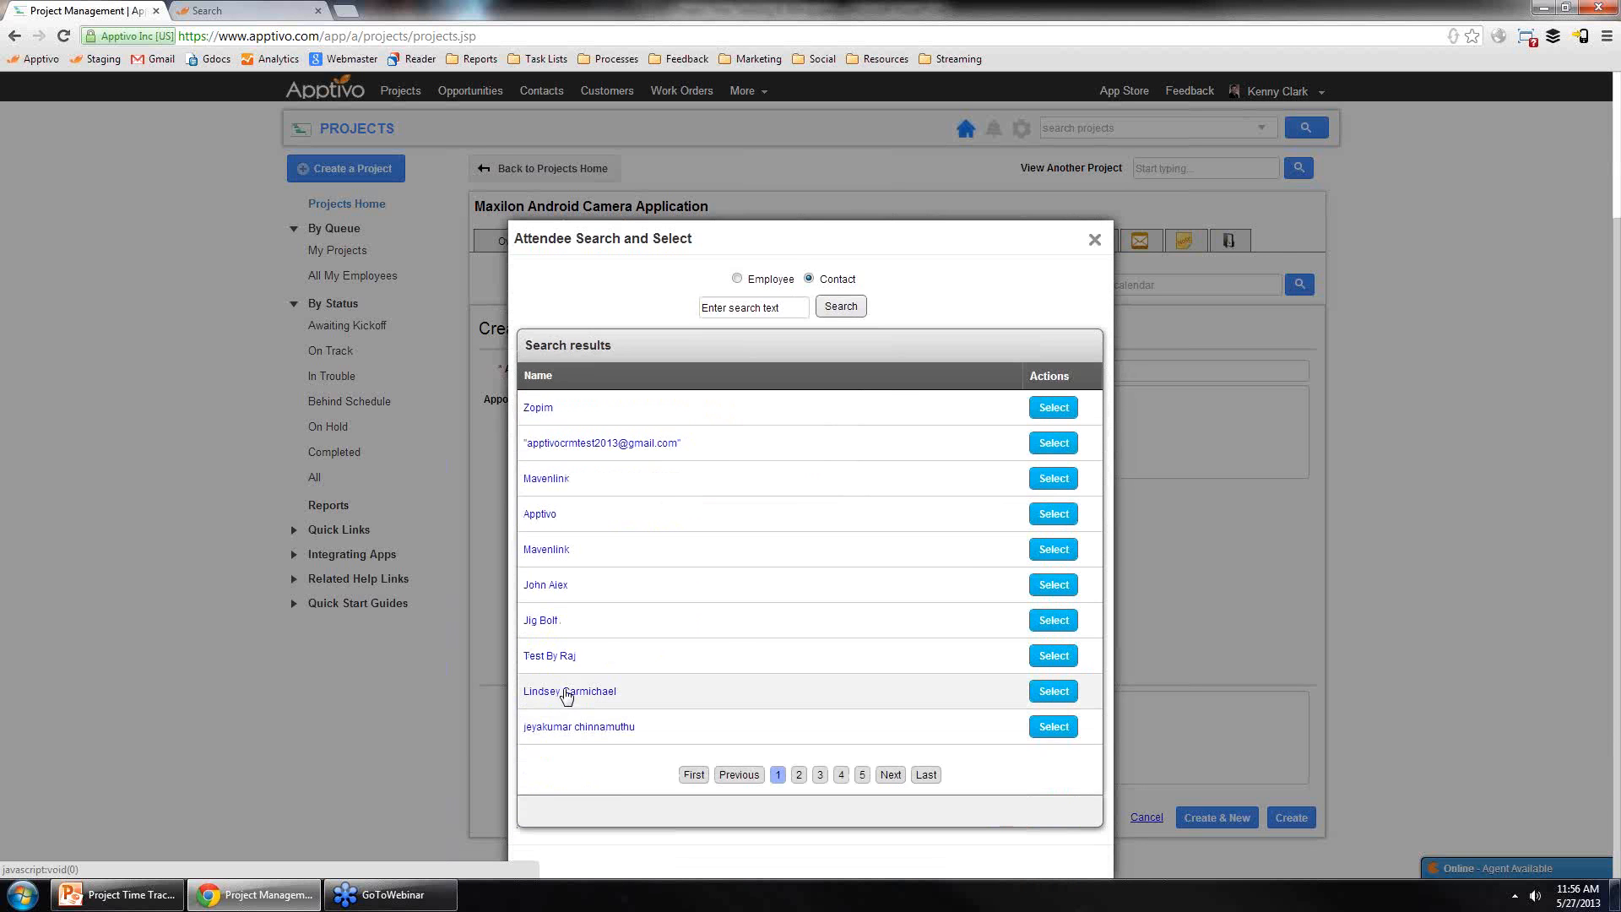
click(566, 689)
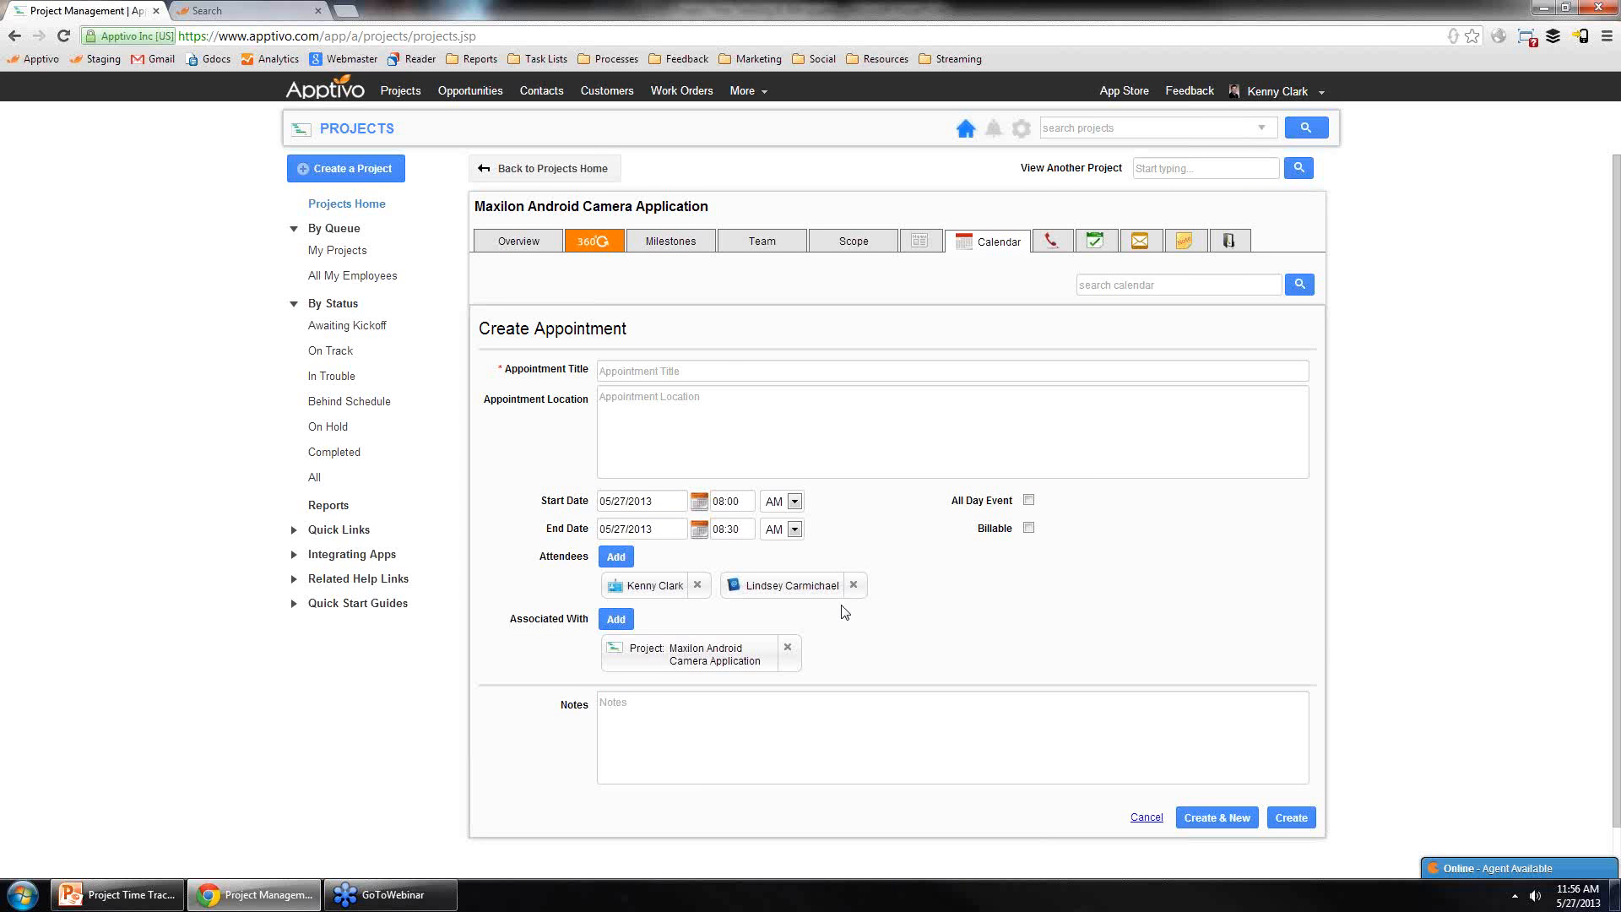
Step: Title the appointment "client review meeting" and create it
click(730, 368)
text(a)
key(BackSpace)
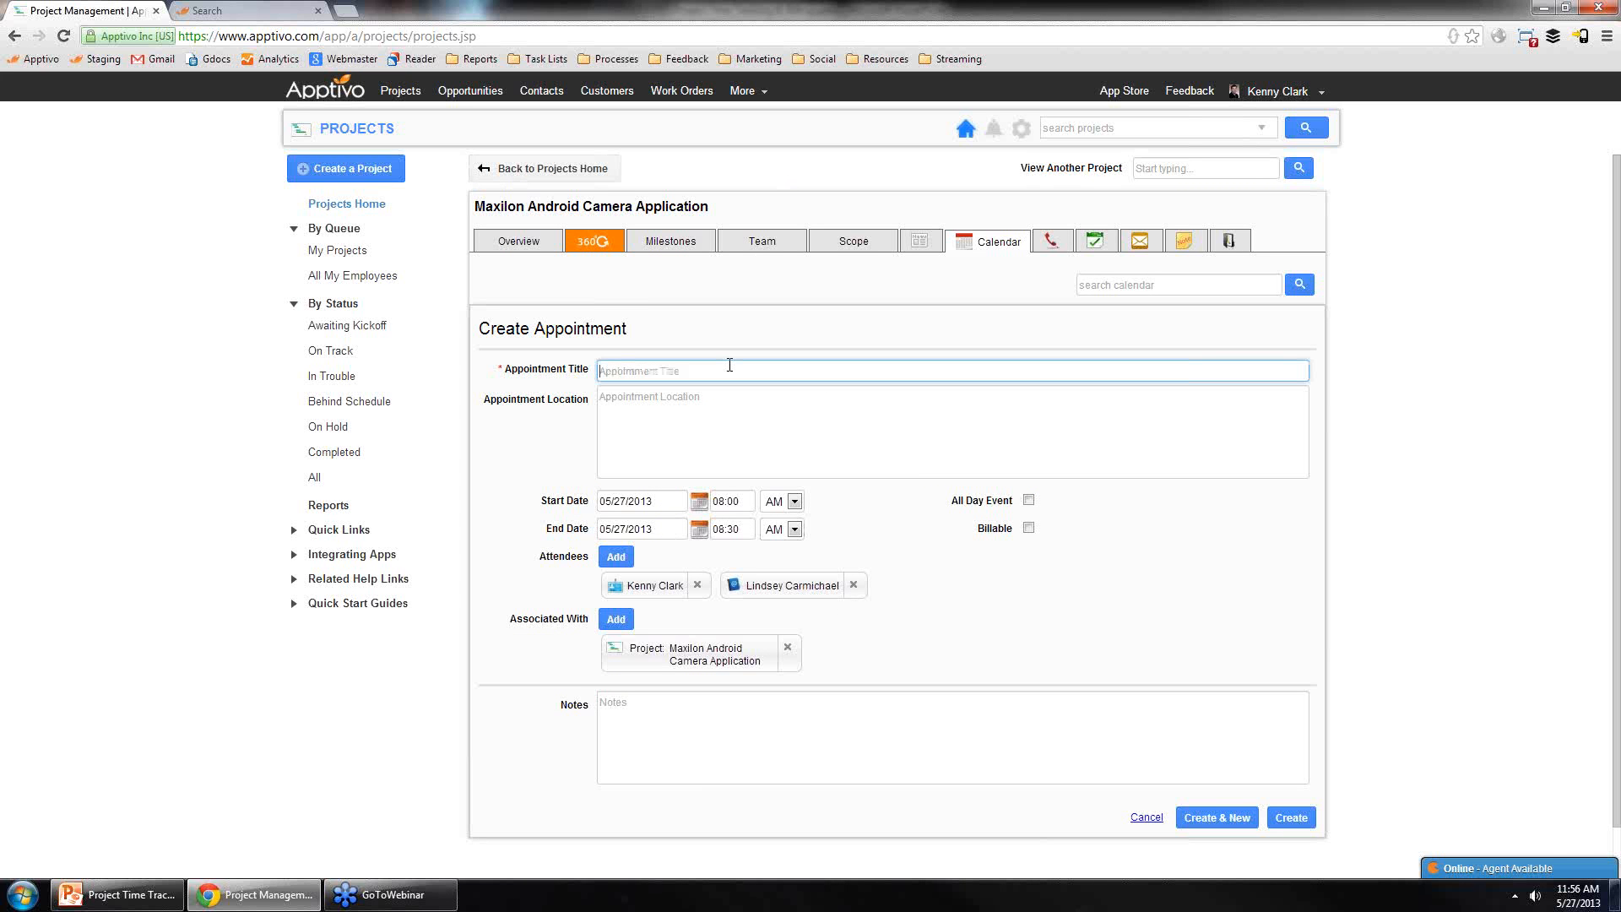
text(client review meeting)
click(1303, 825)
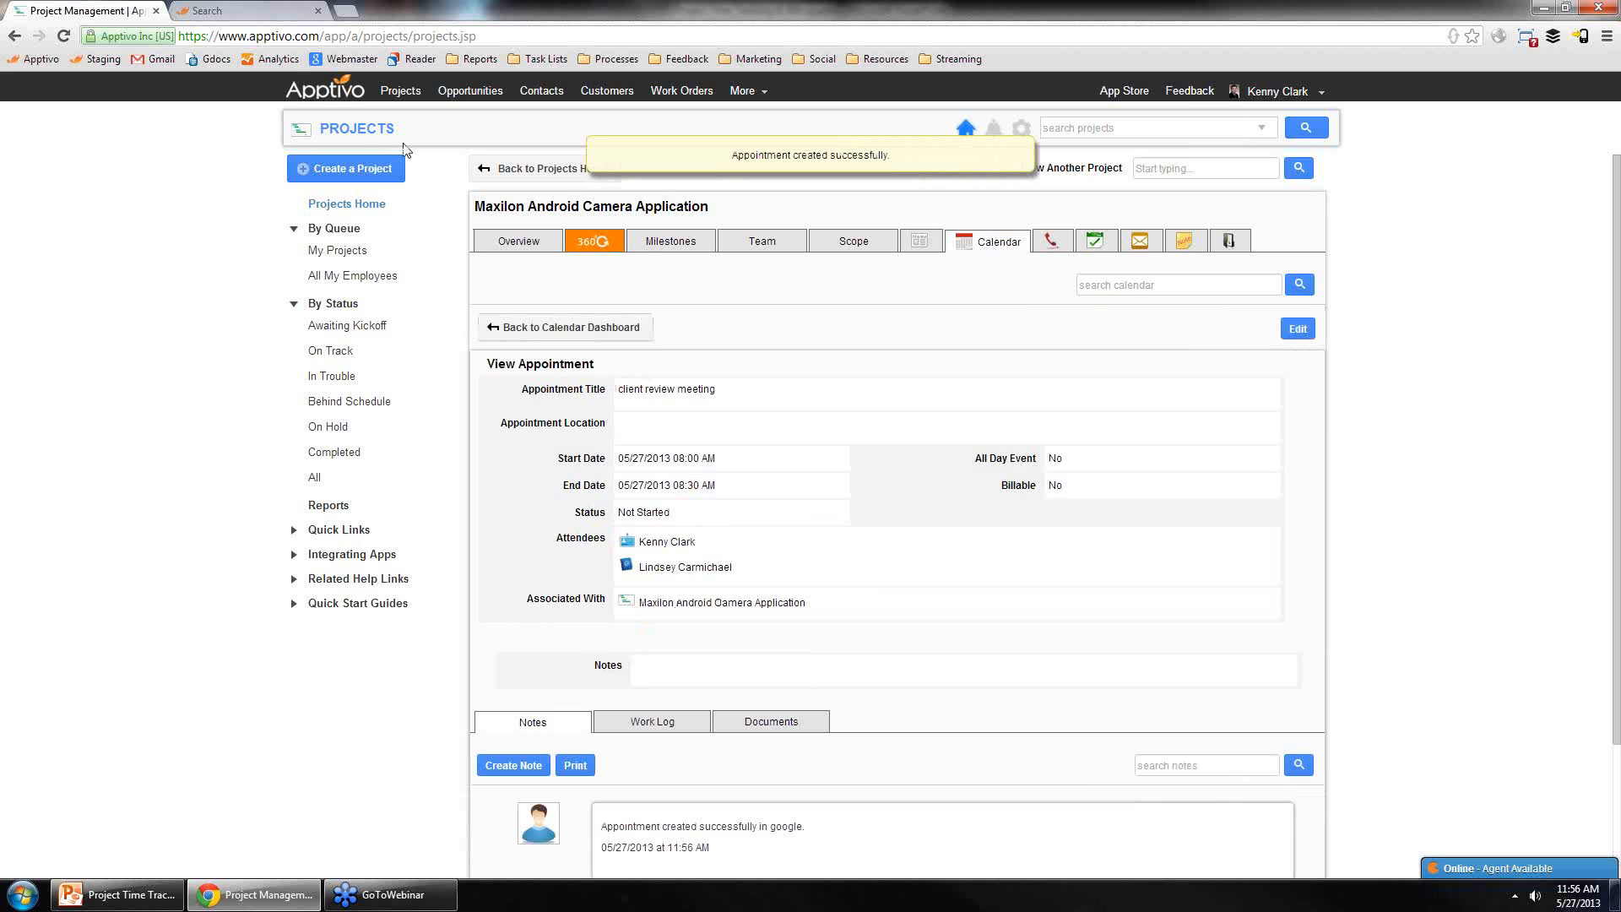
Step: Open the home Calendar, view the new appointment's summary and the calendar view options
click(325, 87)
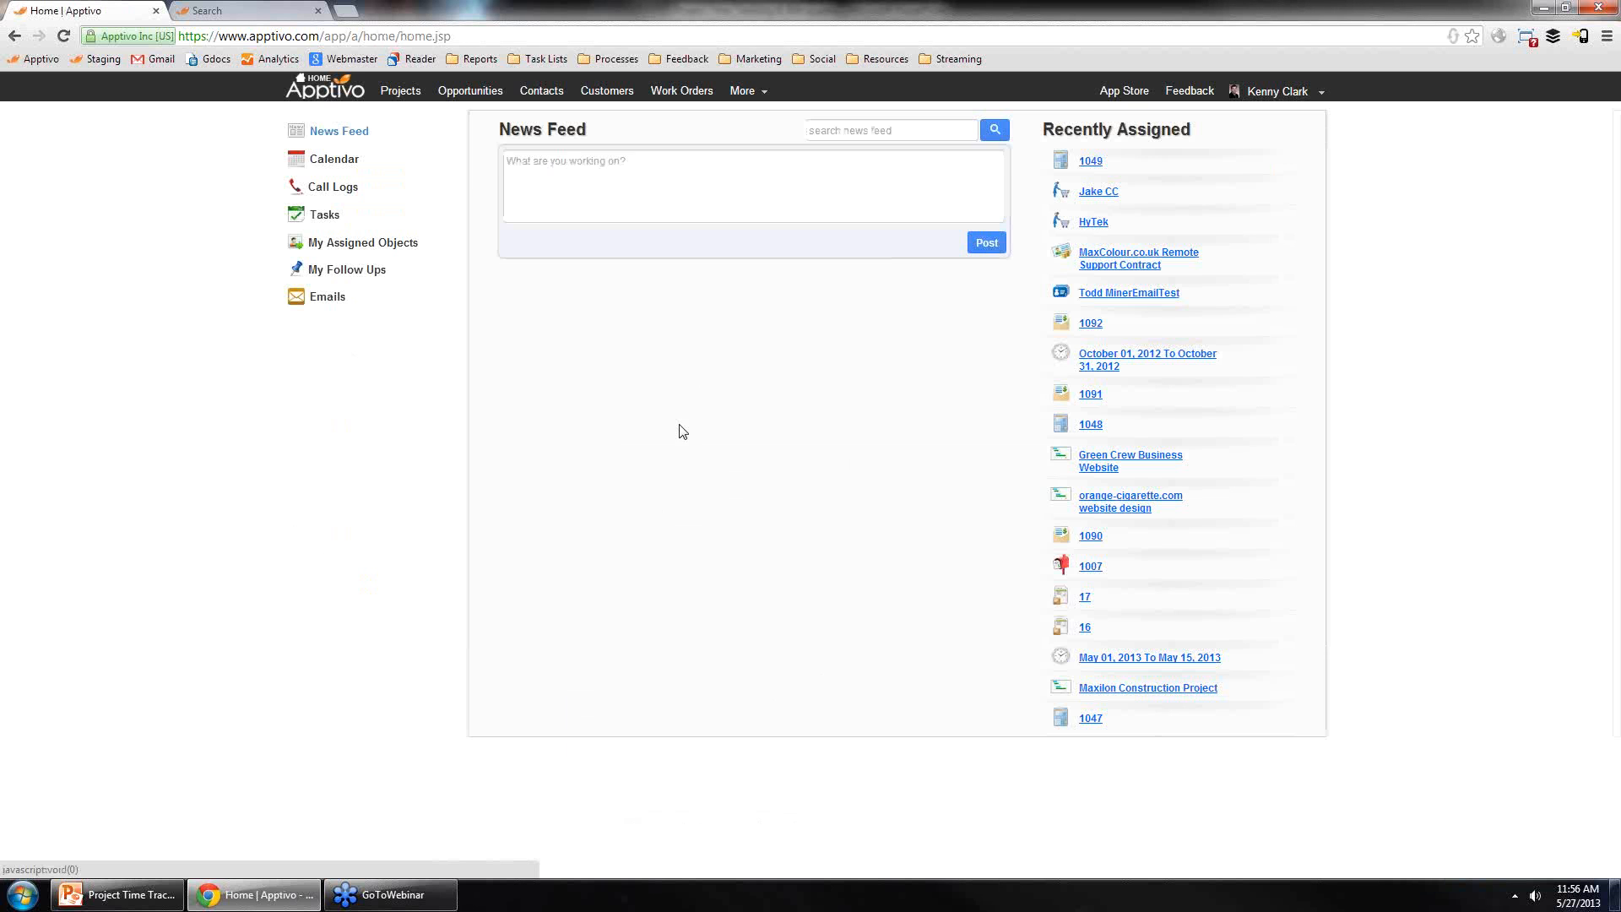
click(335, 163)
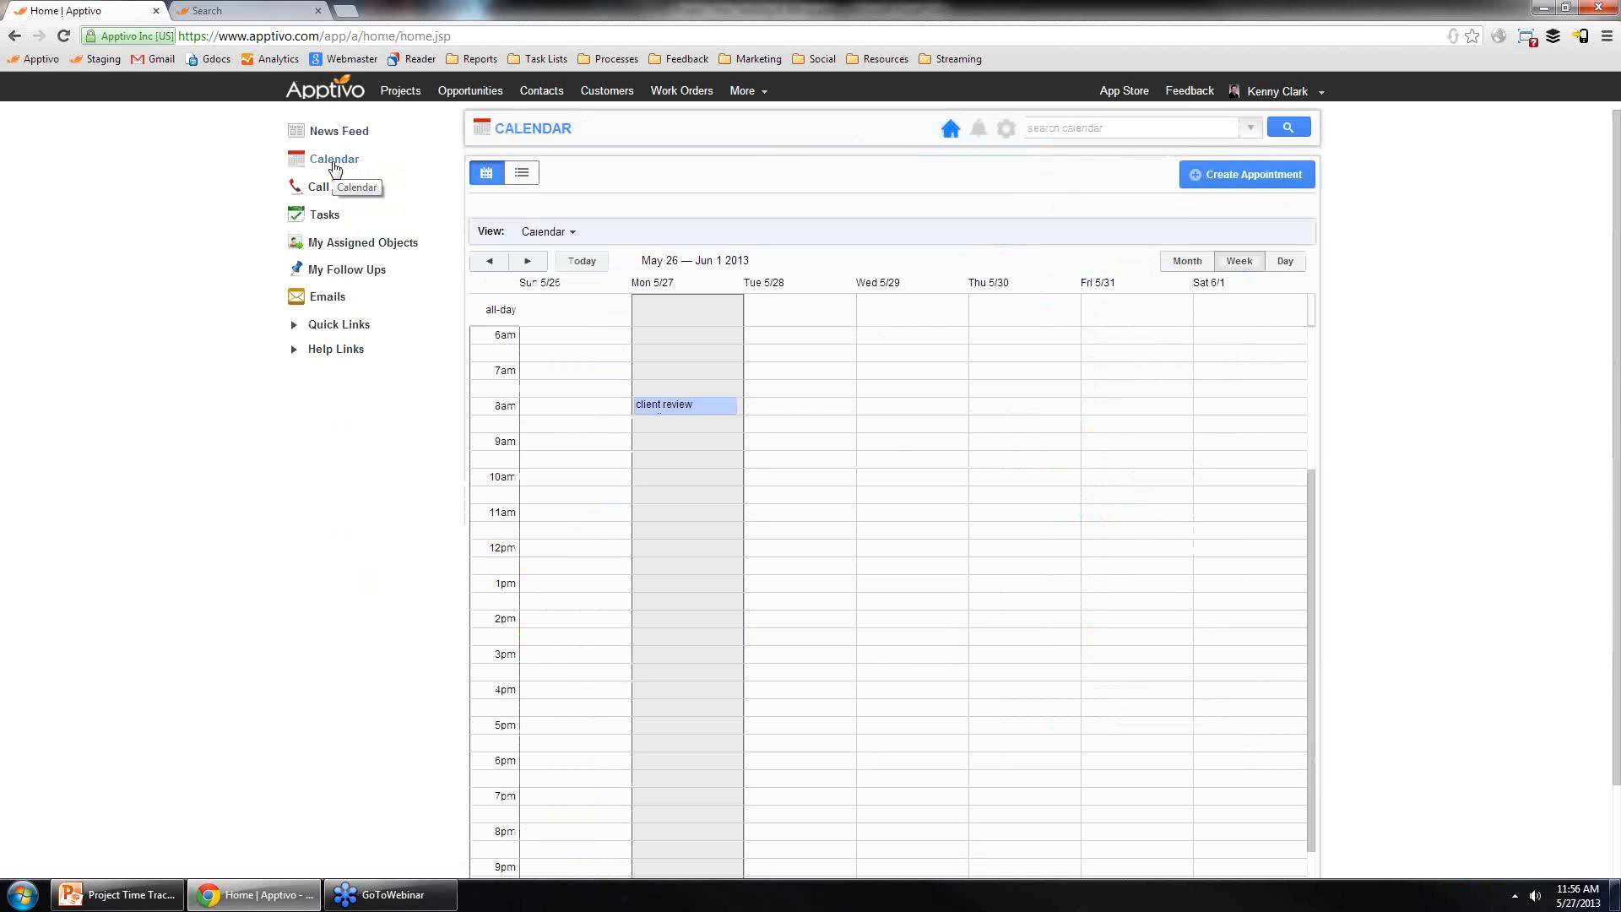
click(712, 405)
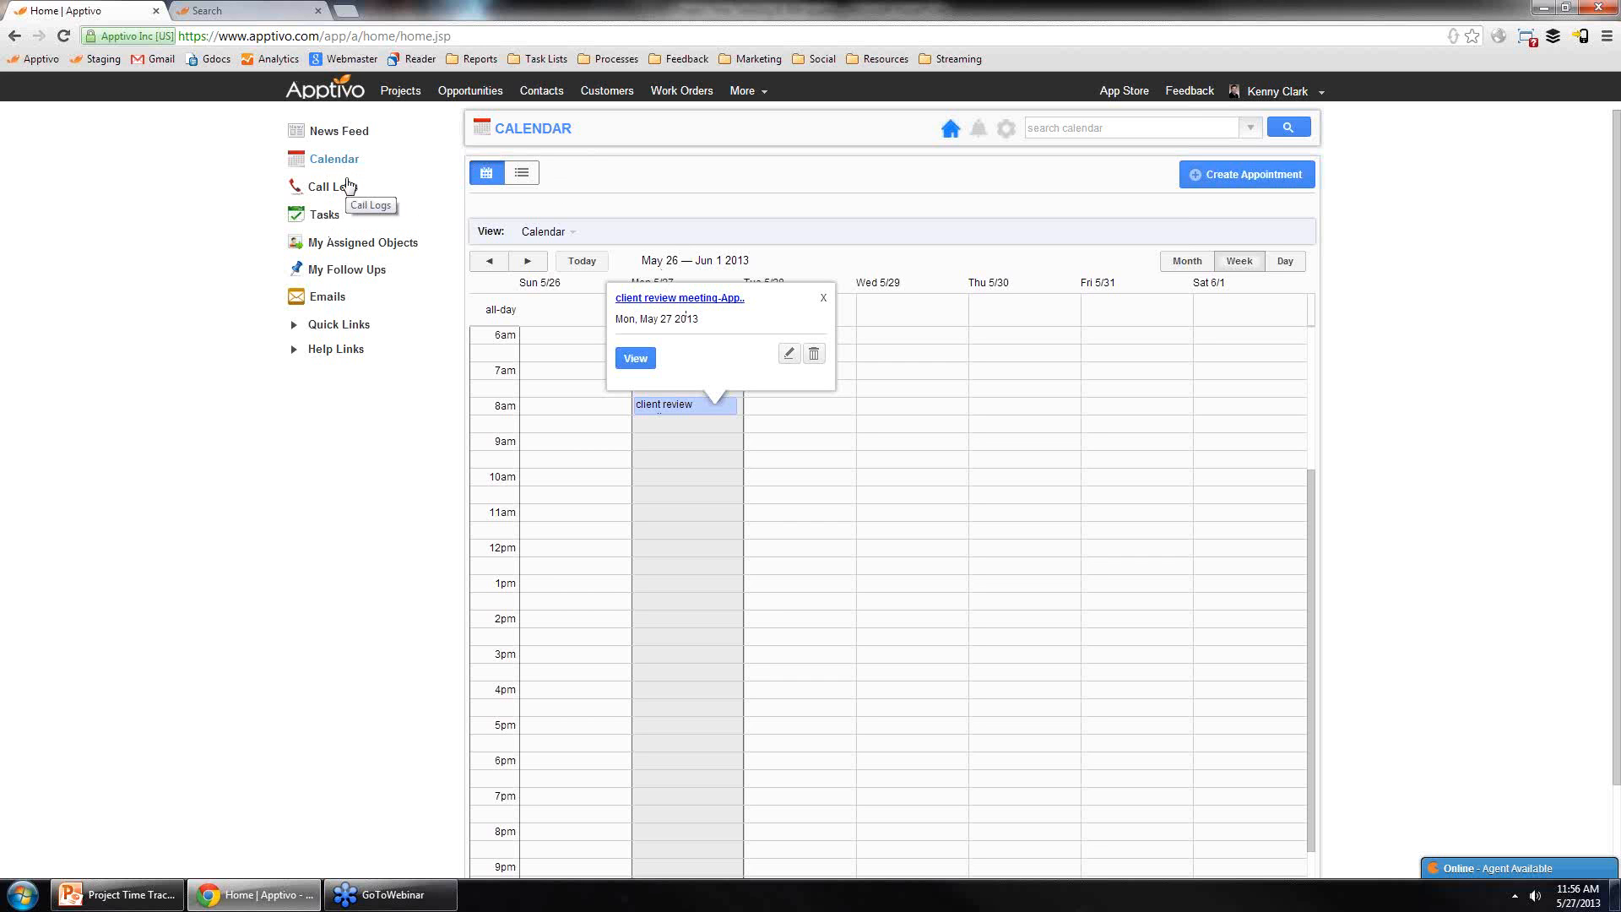
click(540, 231)
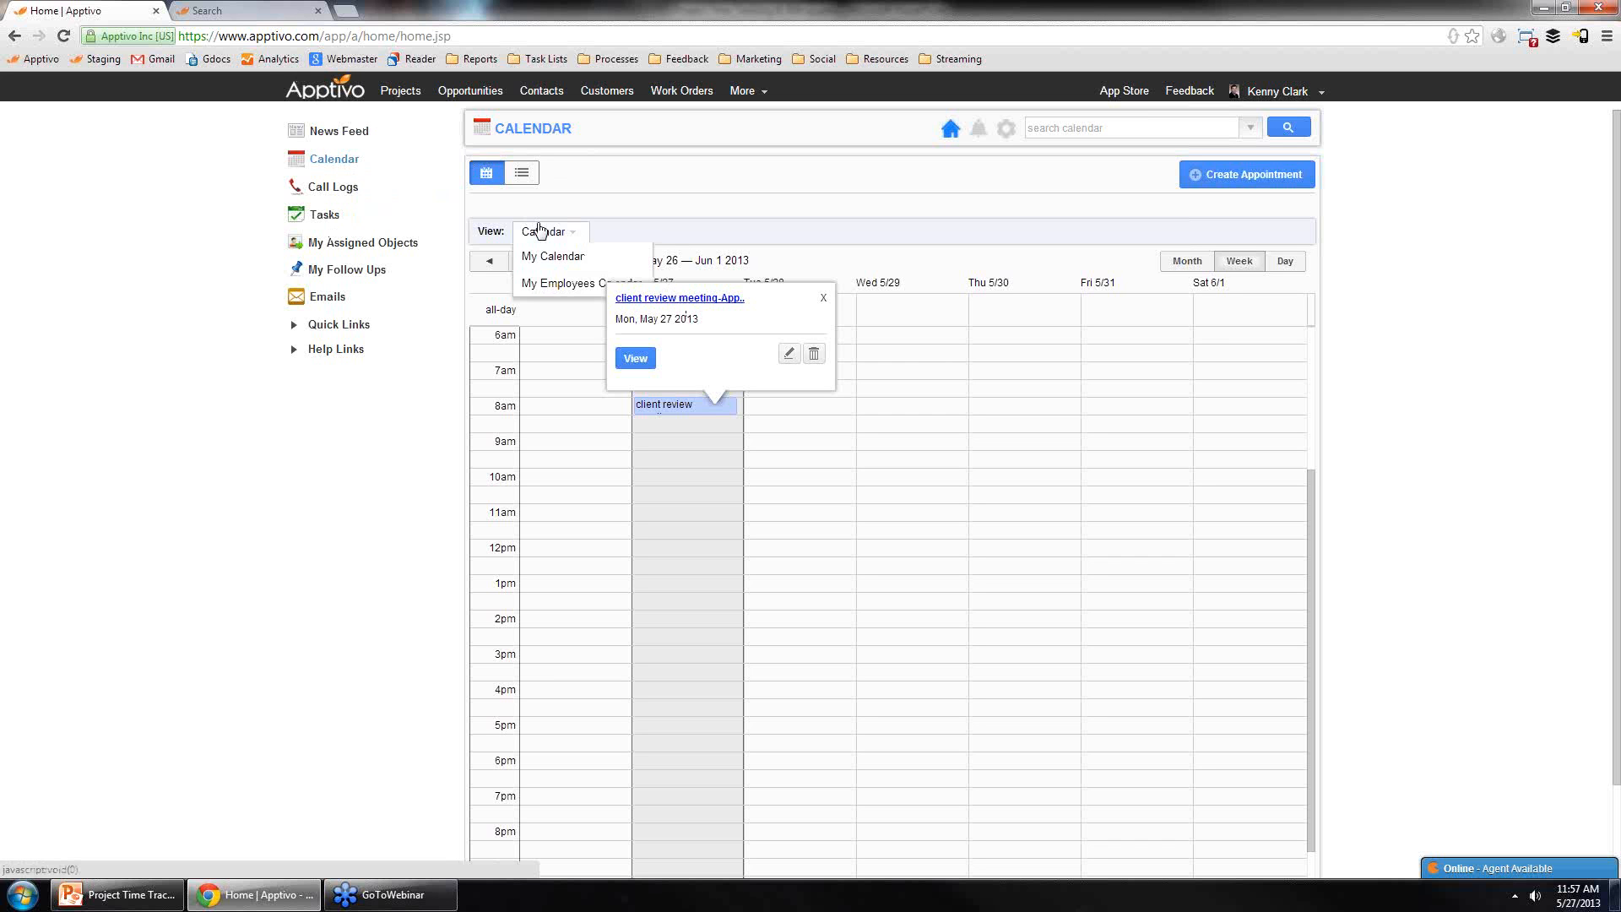
Step: Check the home Call Logs calendar, then return to the Maxilon Android Camera Application project
click(334, 188)
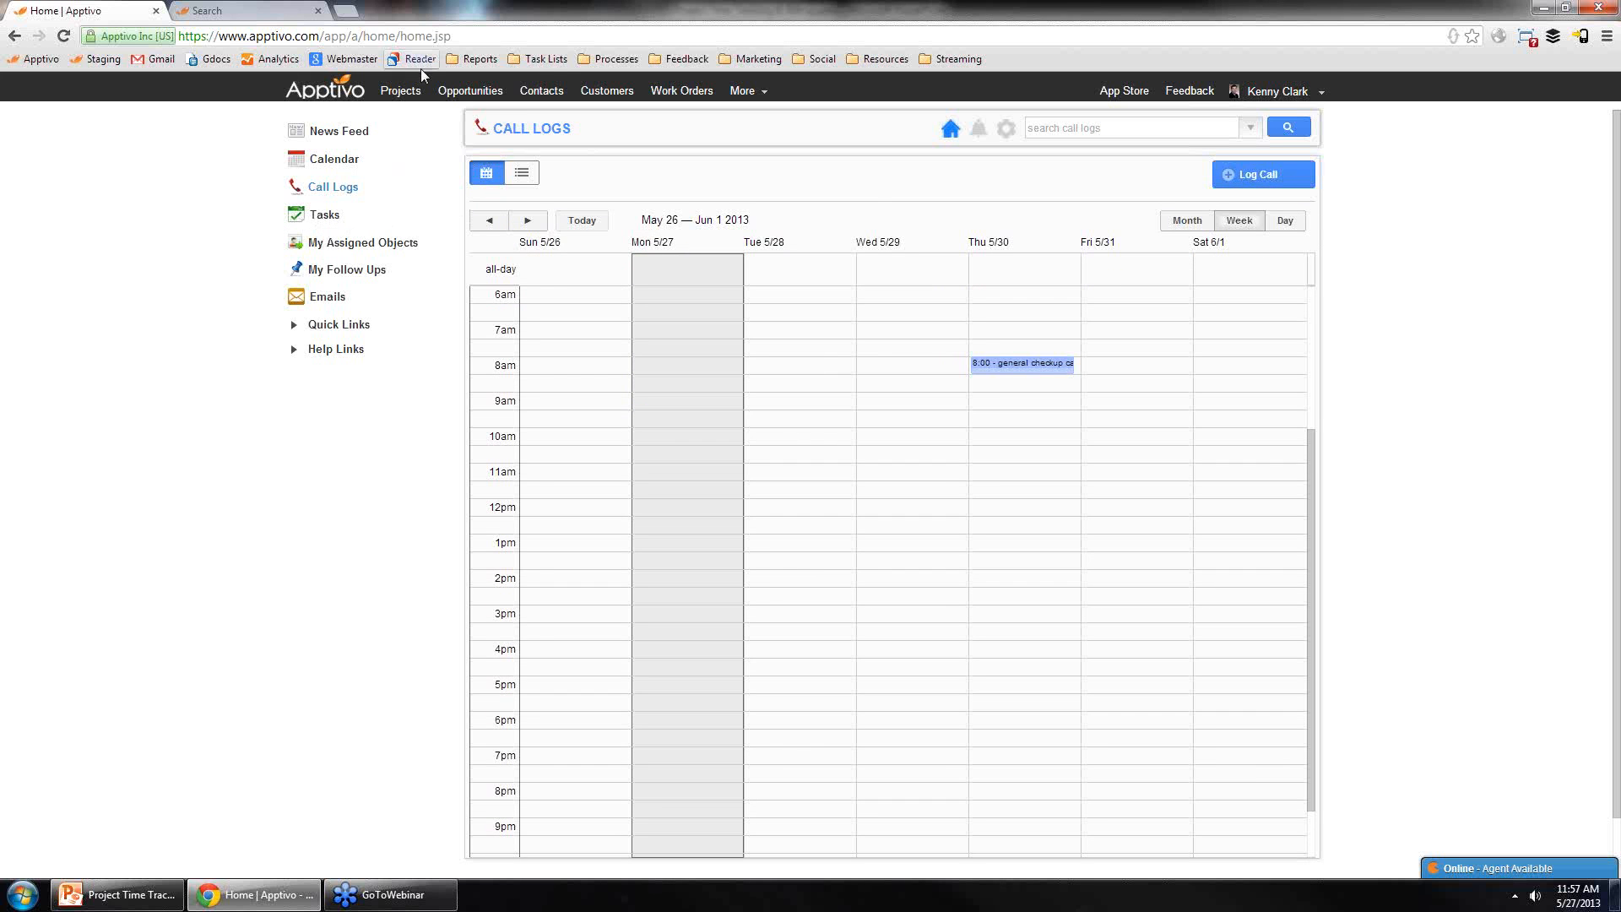
click(414, 93)
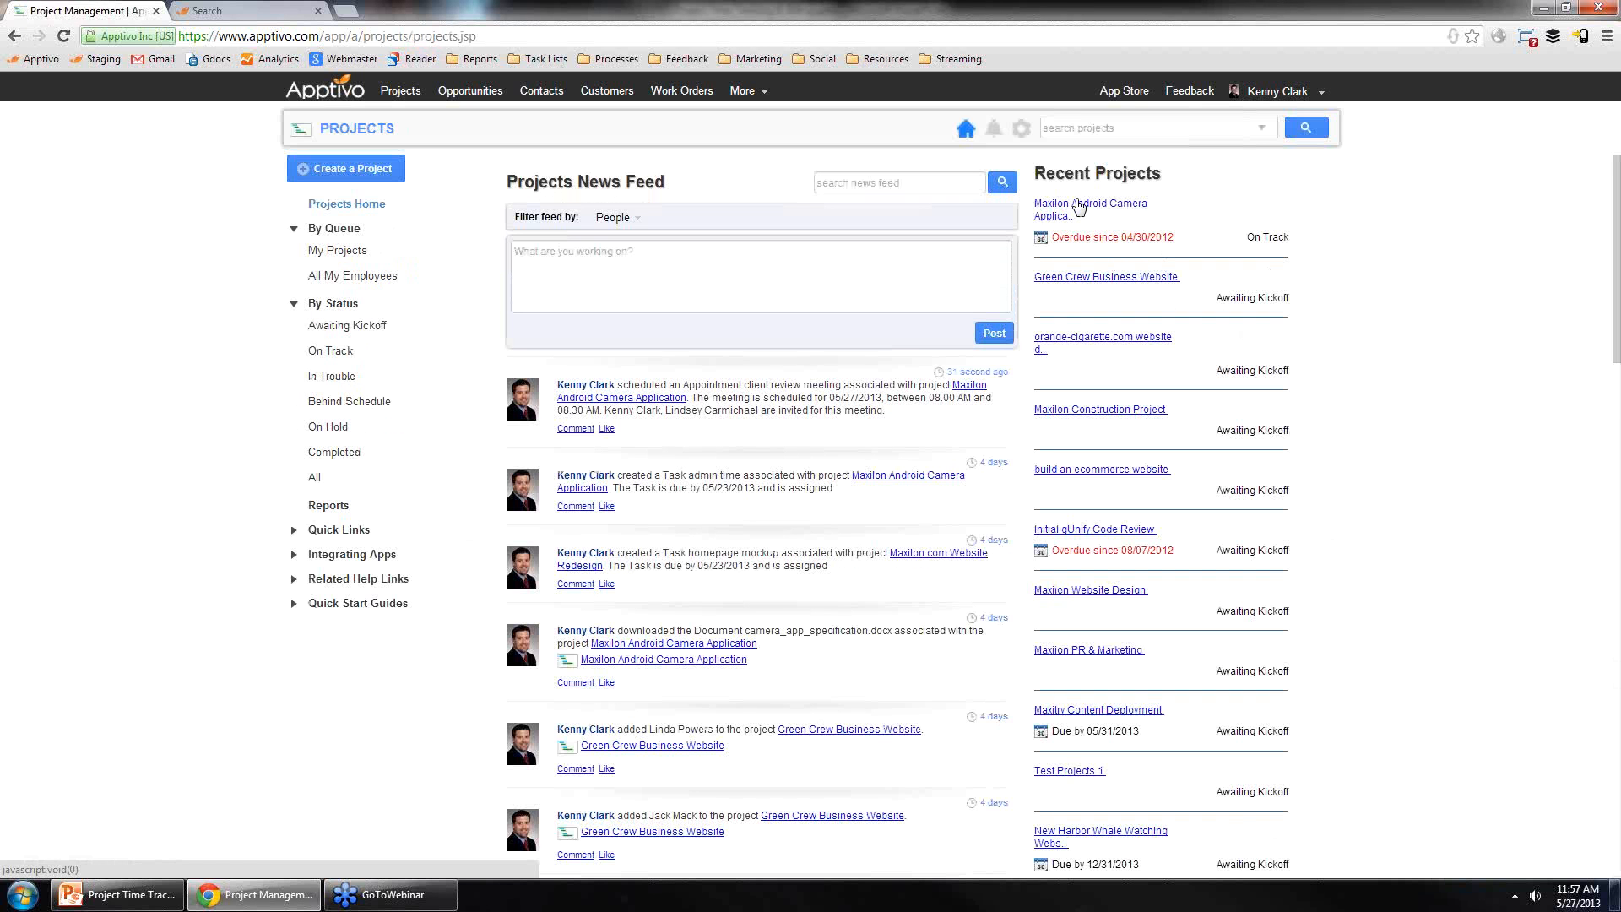
click(1076, 206)
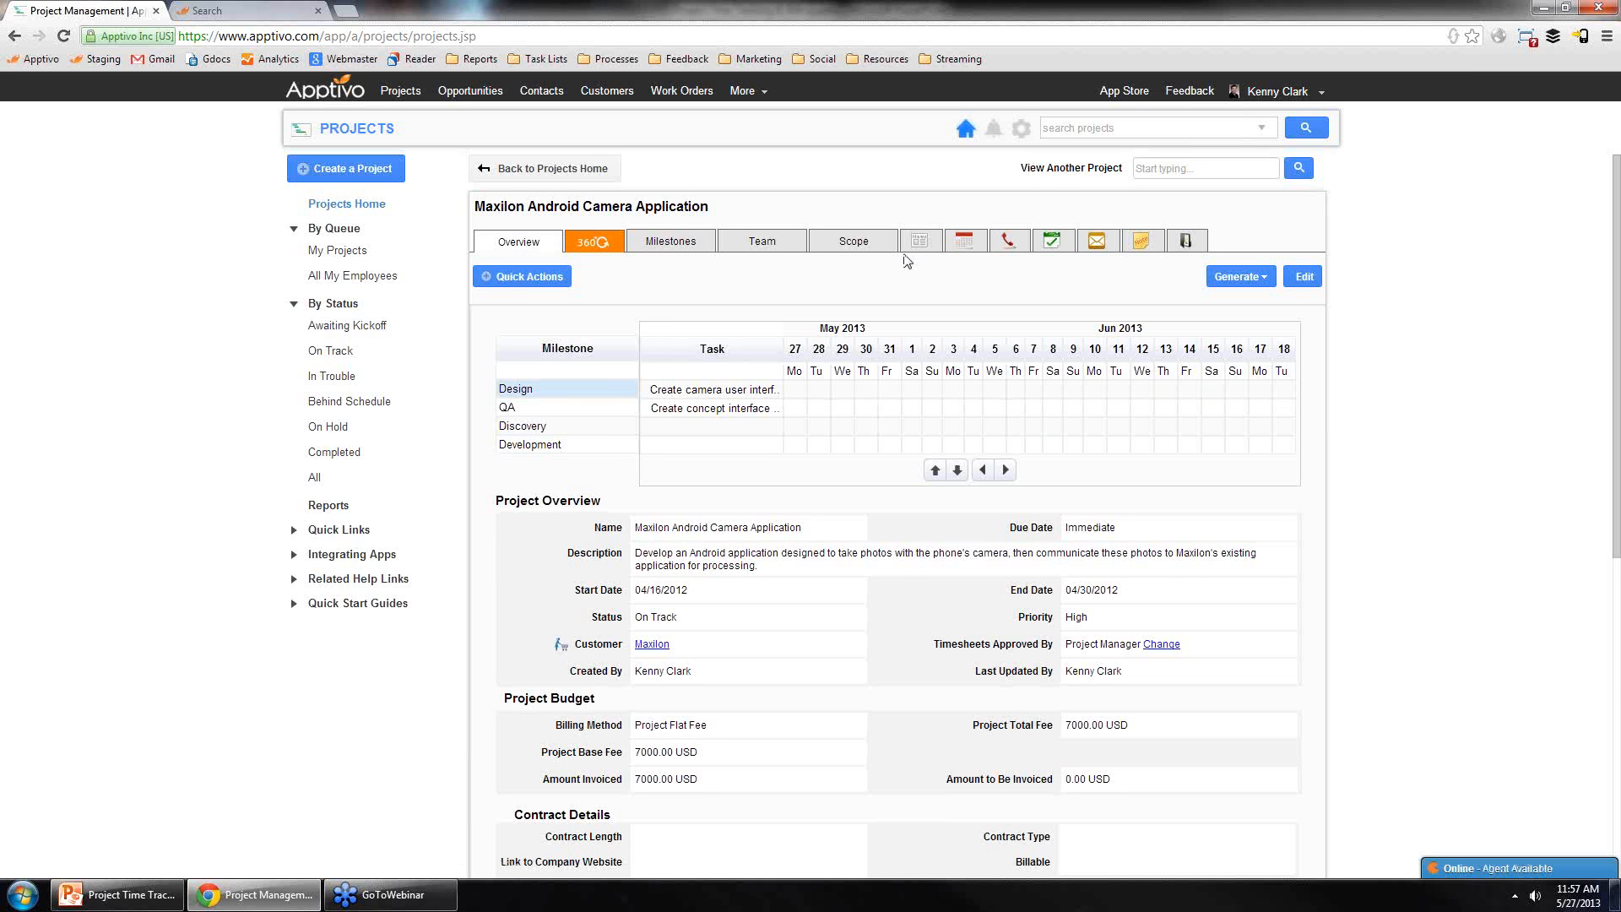
Step: Switch through the project's Calendar and Call Logs tabs and open the Log Call form
click(965, 242)
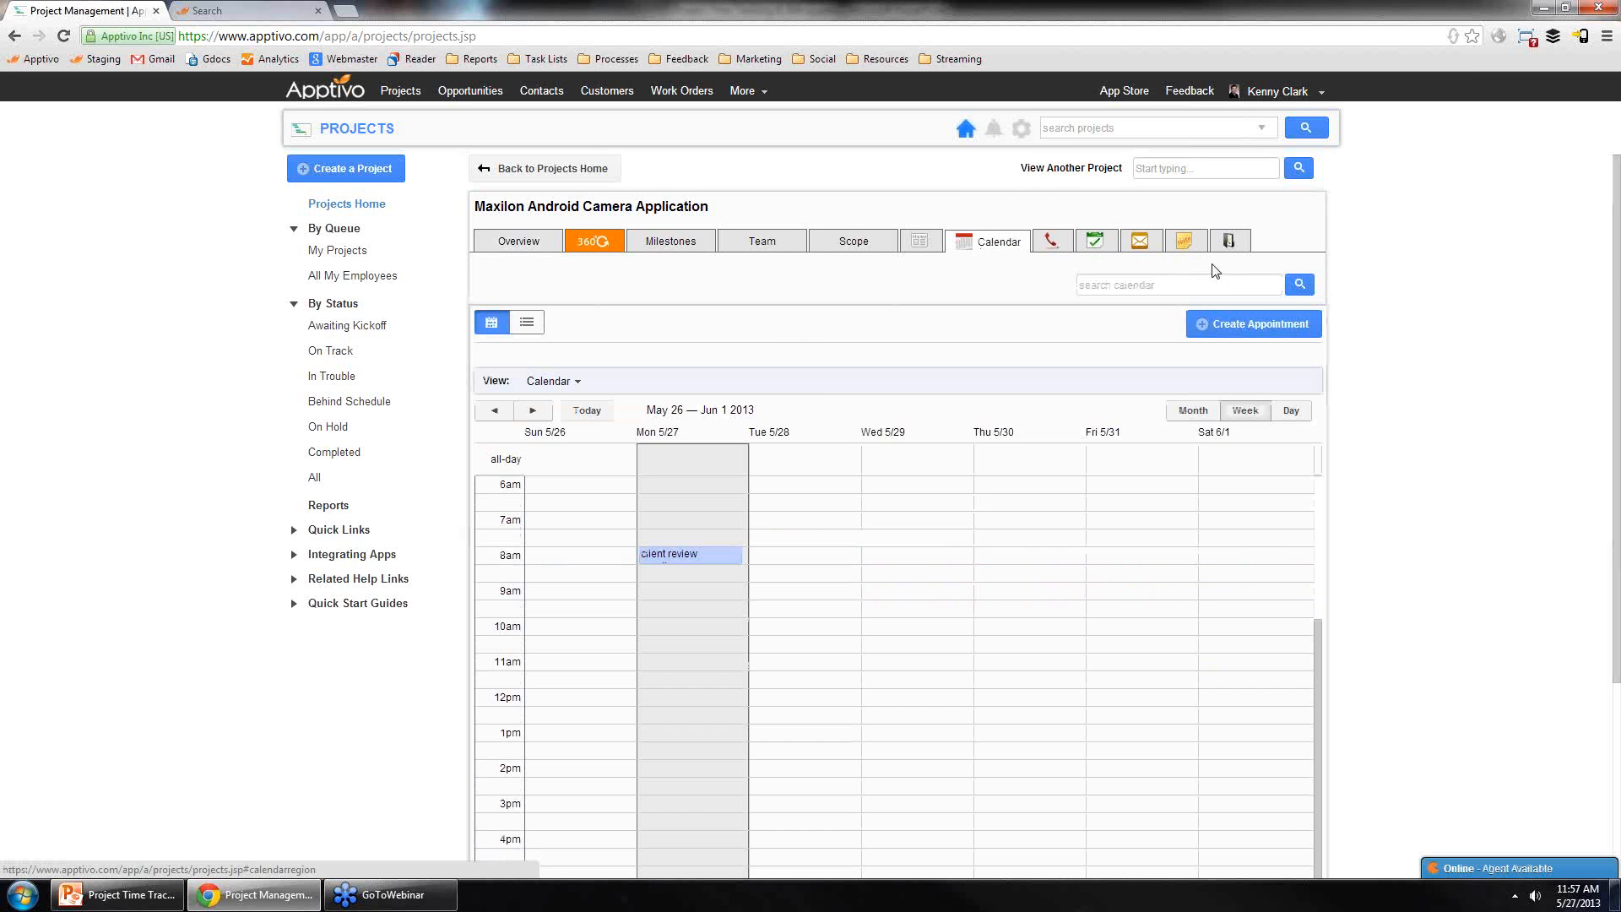
click(1051, 242)
click(1256, 320)
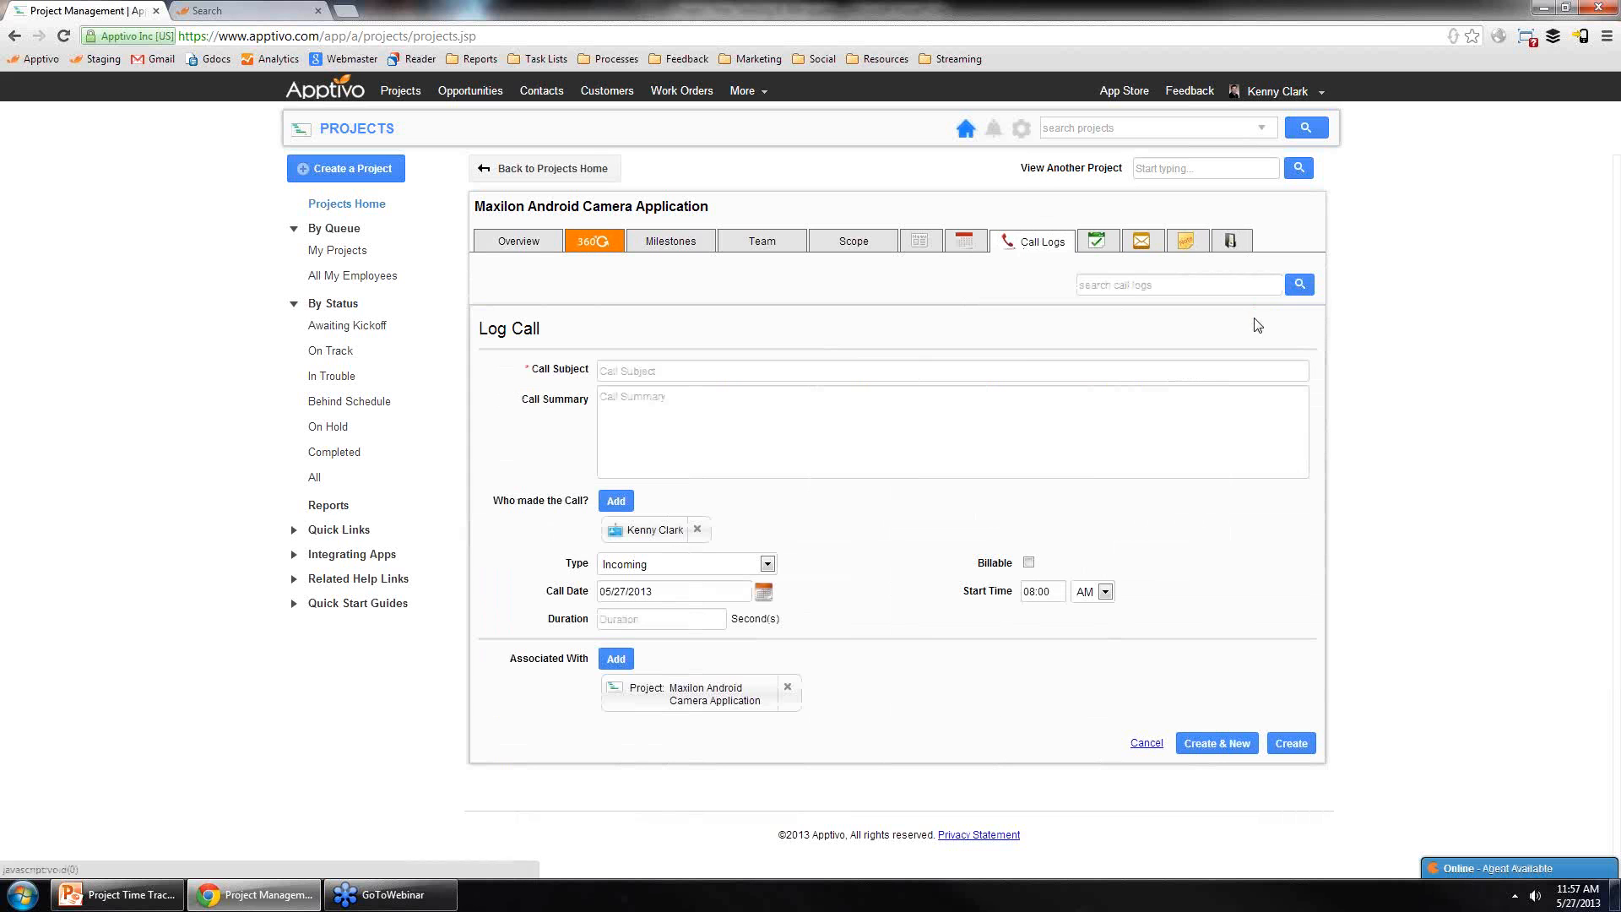
Step: Open the project's Tasks tab and the Create Task form, trying out its Status and Priority options
click(1097, 245)
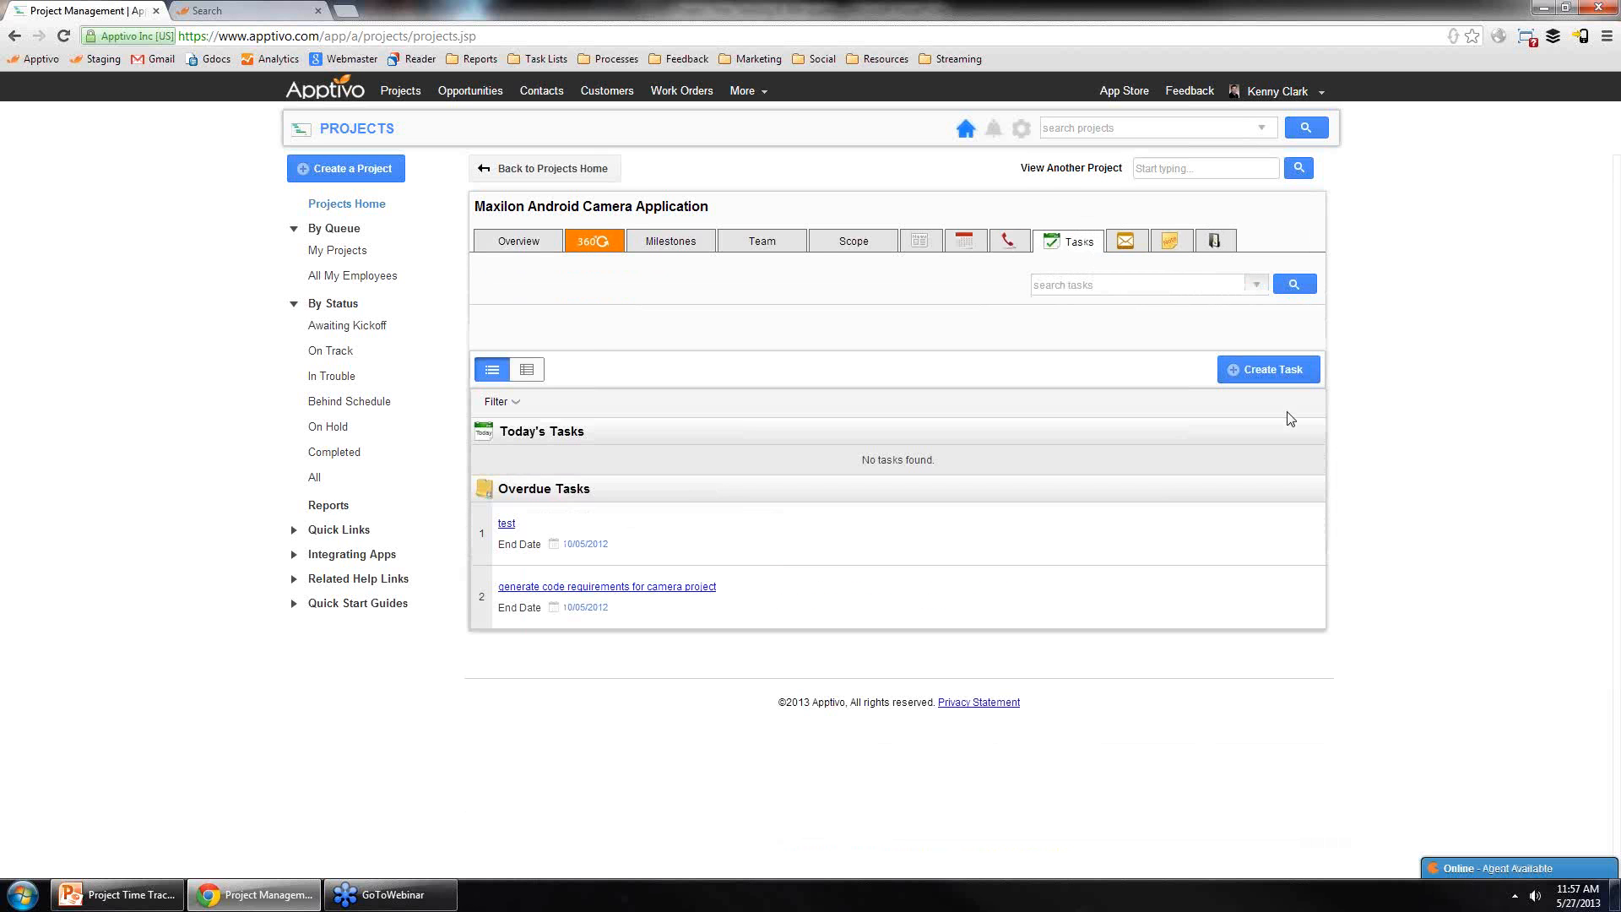
click(1287, 377)
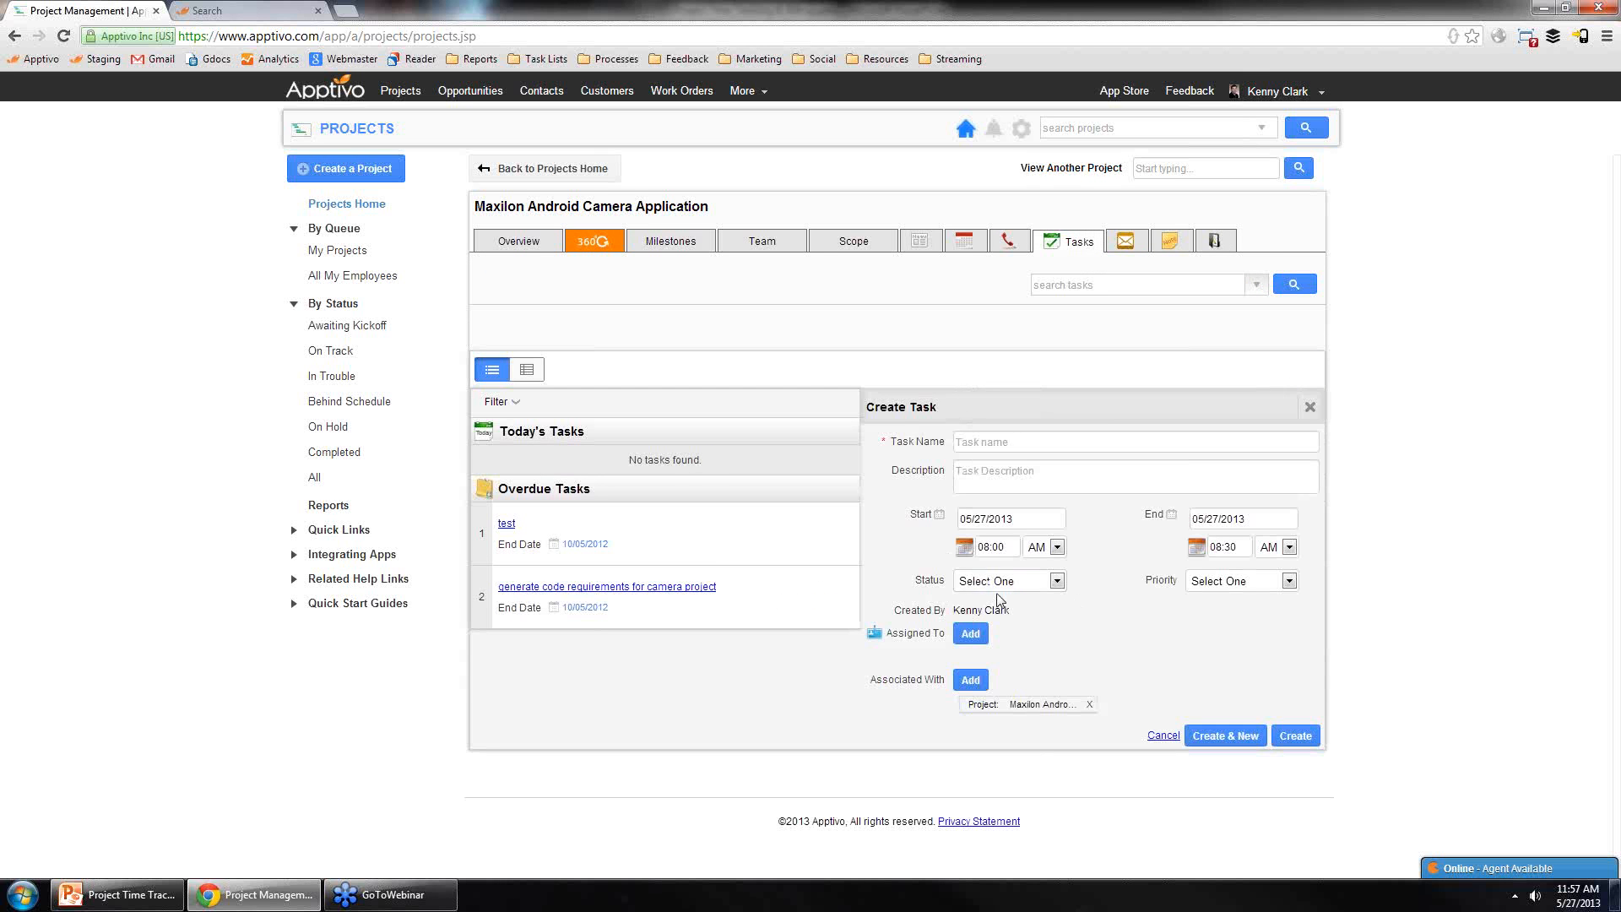
click(1009, 581)
click(984, 616)
click(1211, 584)
click(1219, 615)
click(1125, 242)
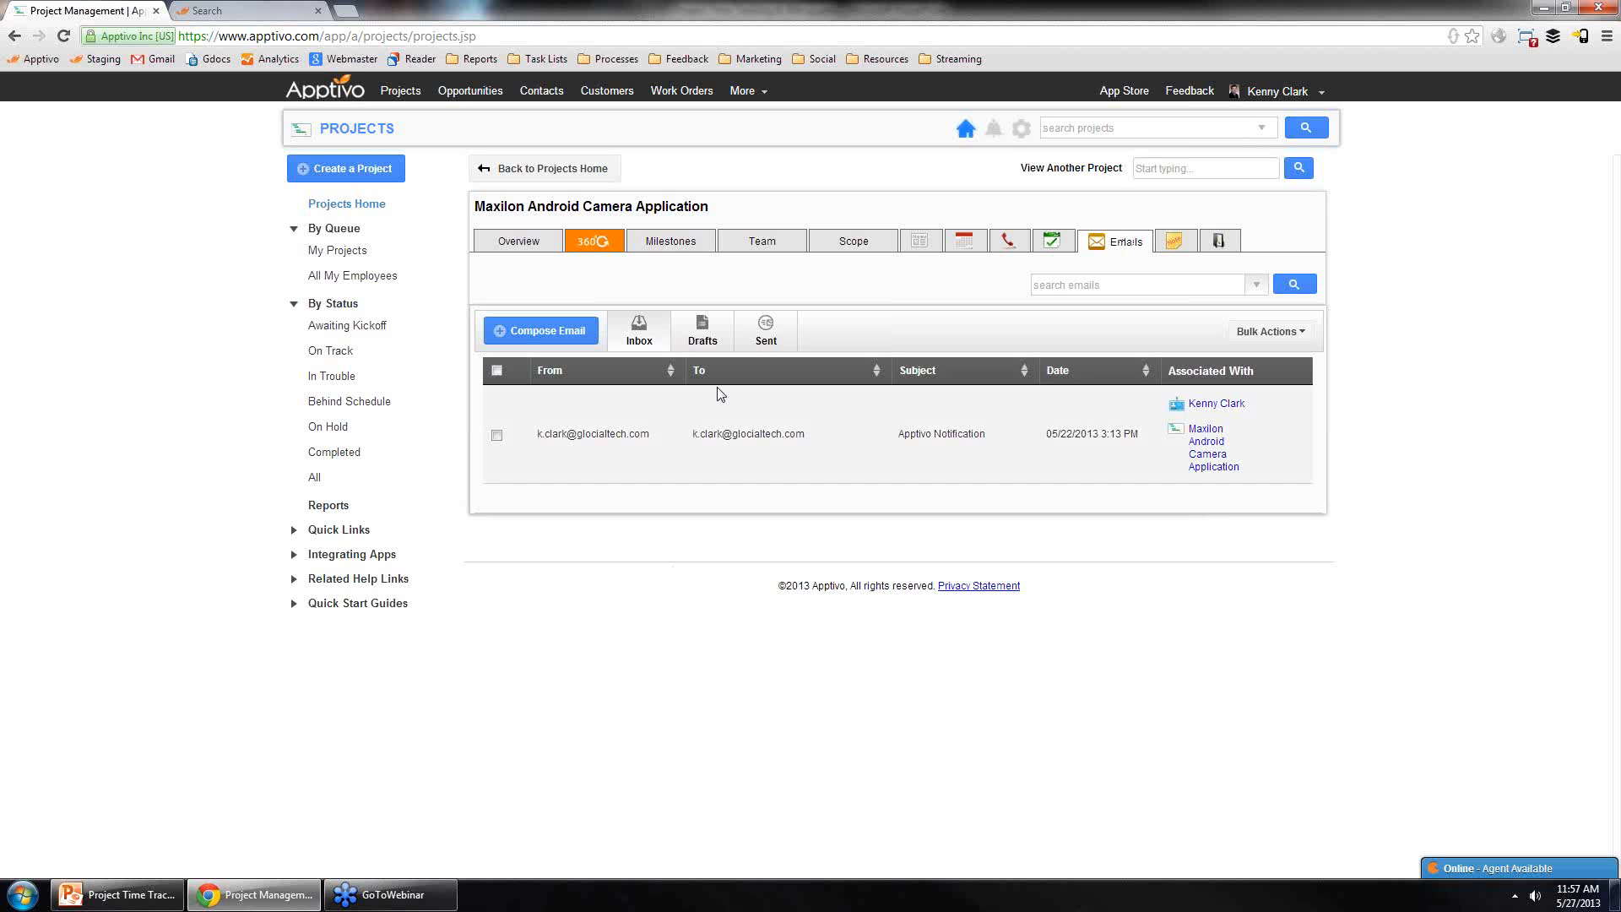
Step: Open the project's Compose Email form and scroll through its fields
click(534, 338)
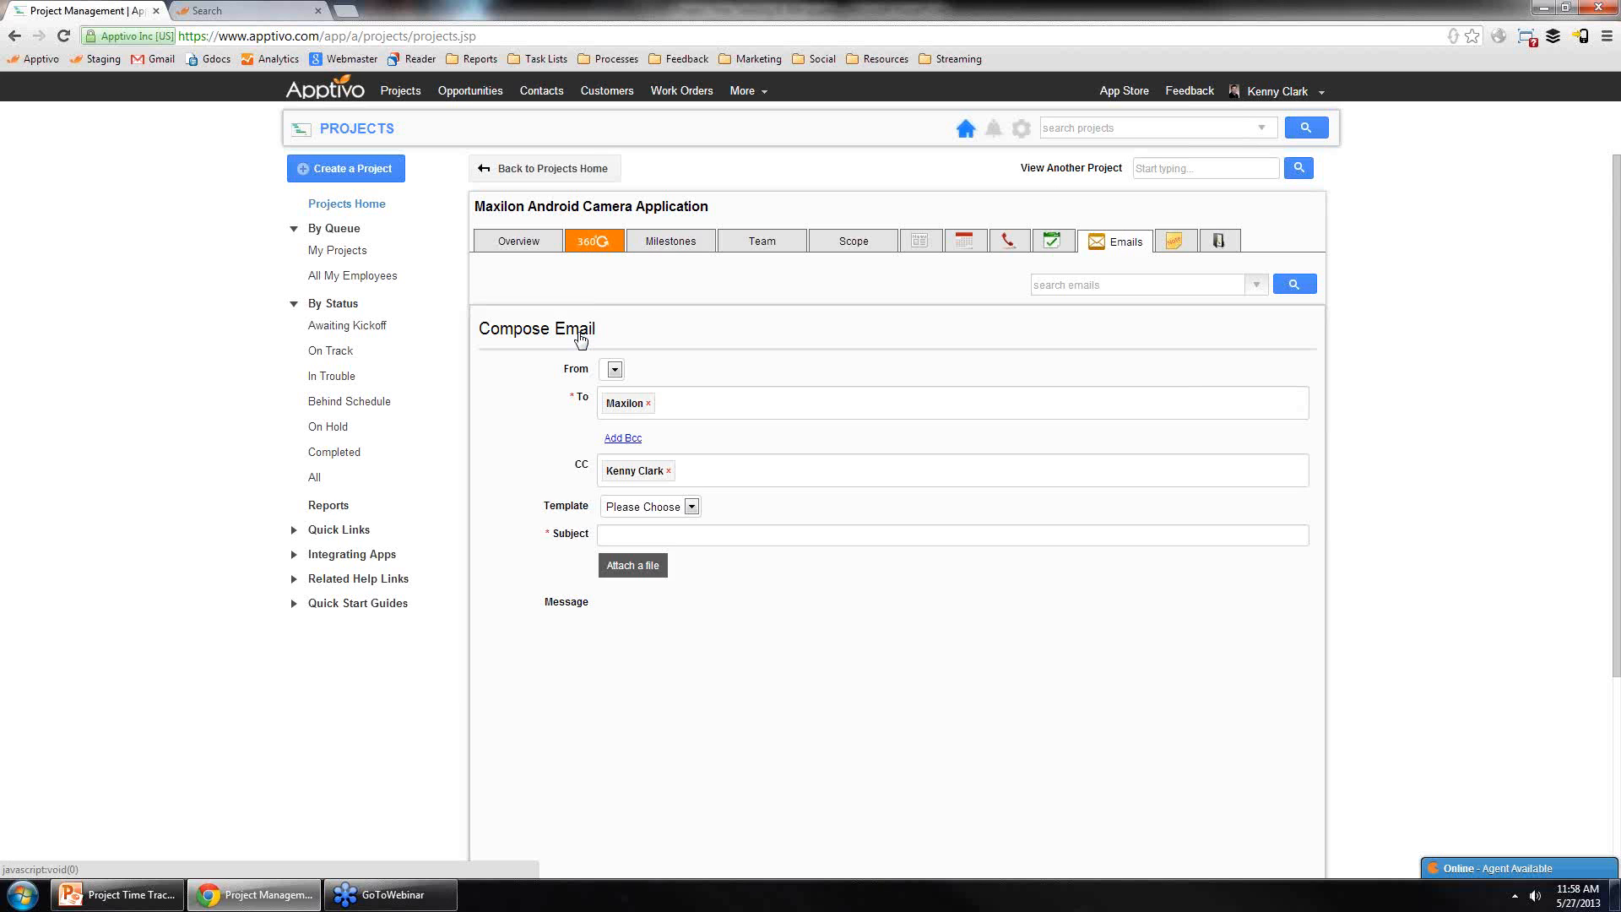
scroll(727, 510, down, 3)
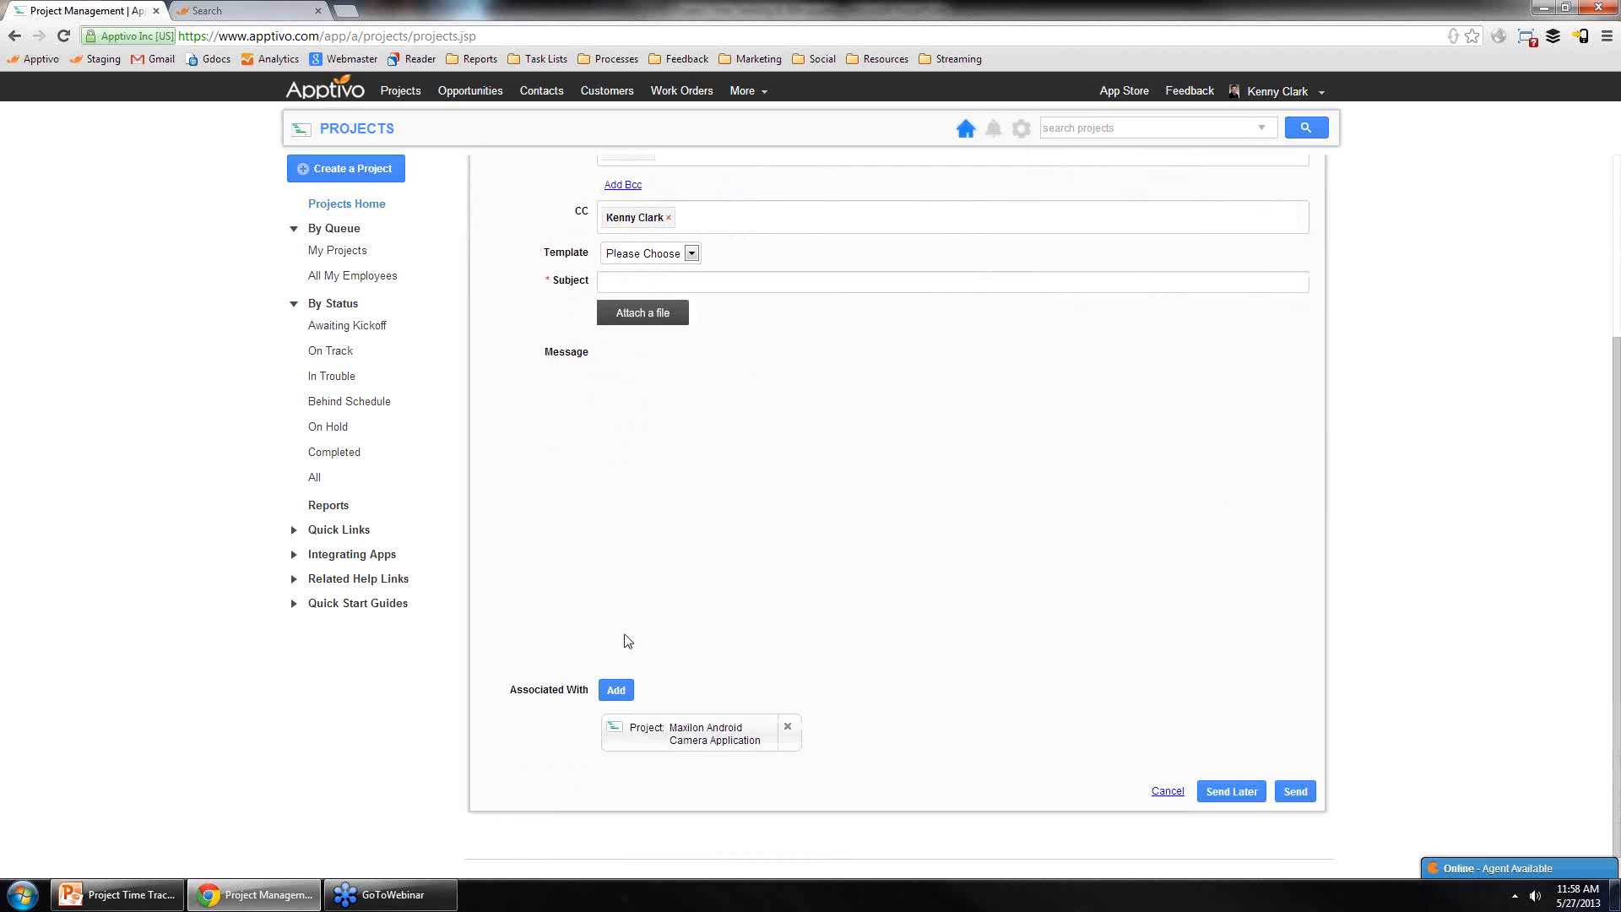
scroll(631, 733, up, 3)
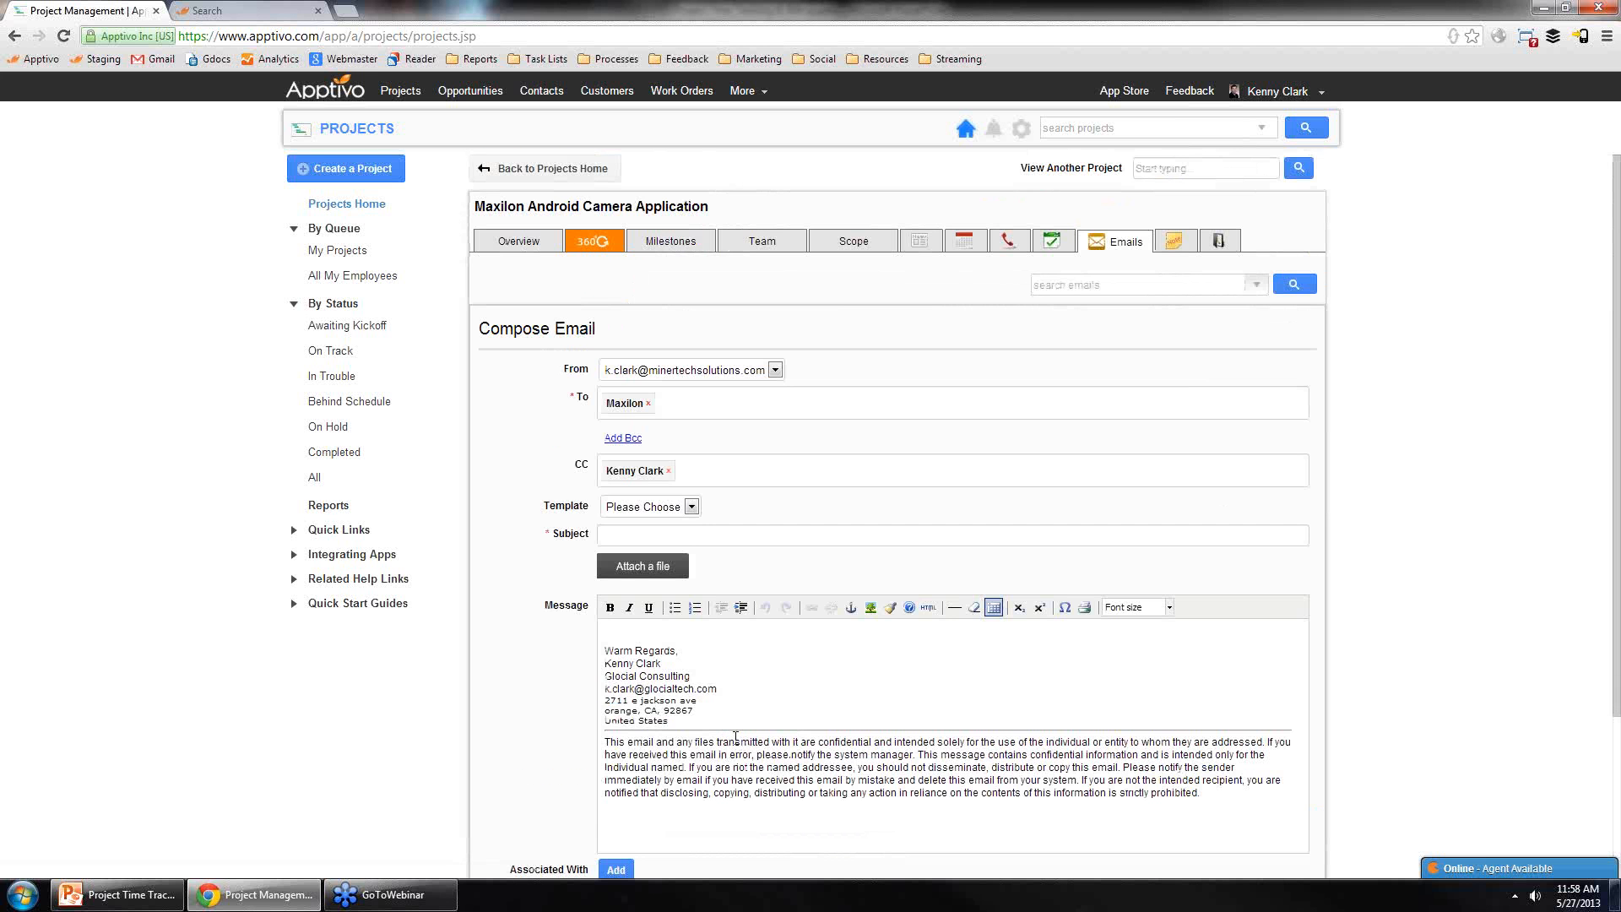
Step: Go to the home Emails inbox and open the first received email
click(340, 94)
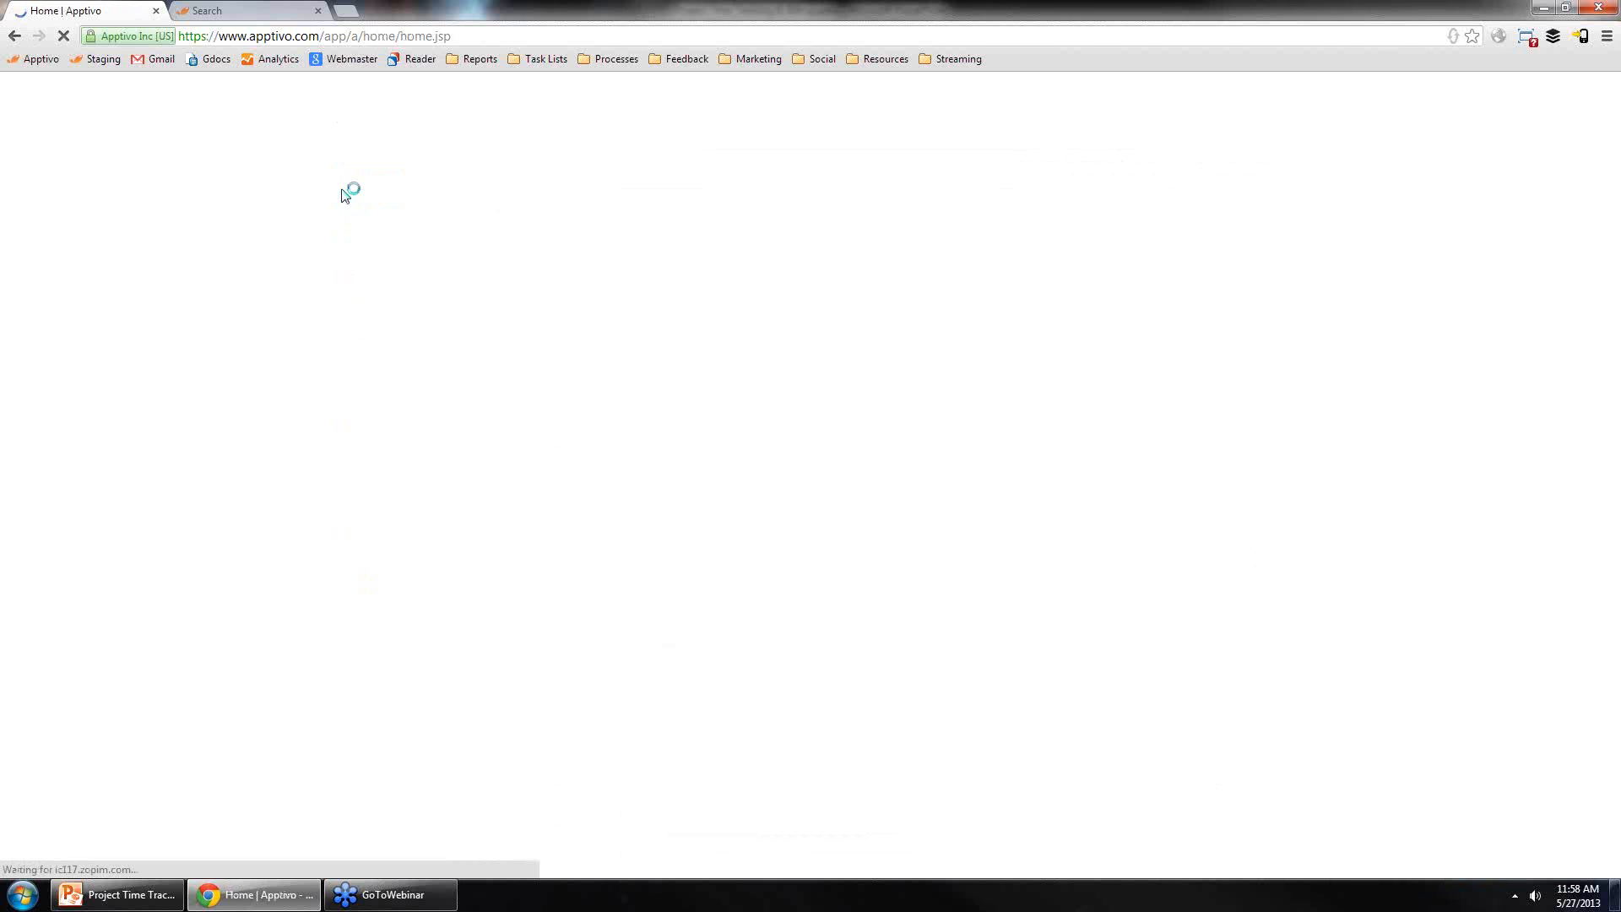
click(347, 299)
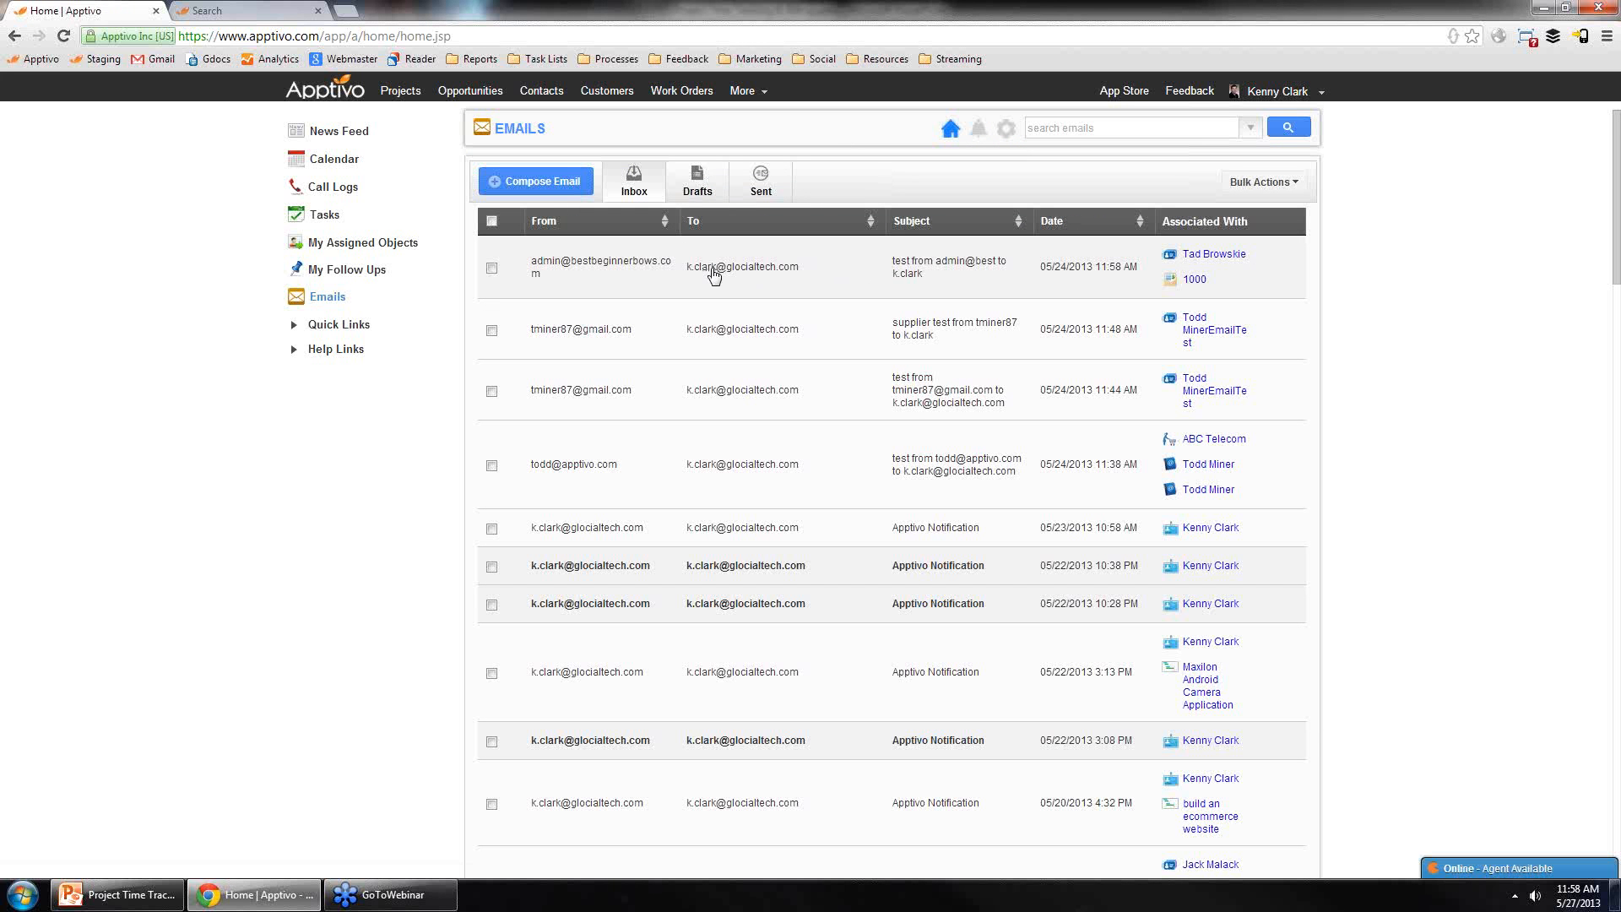
click(614, 272)
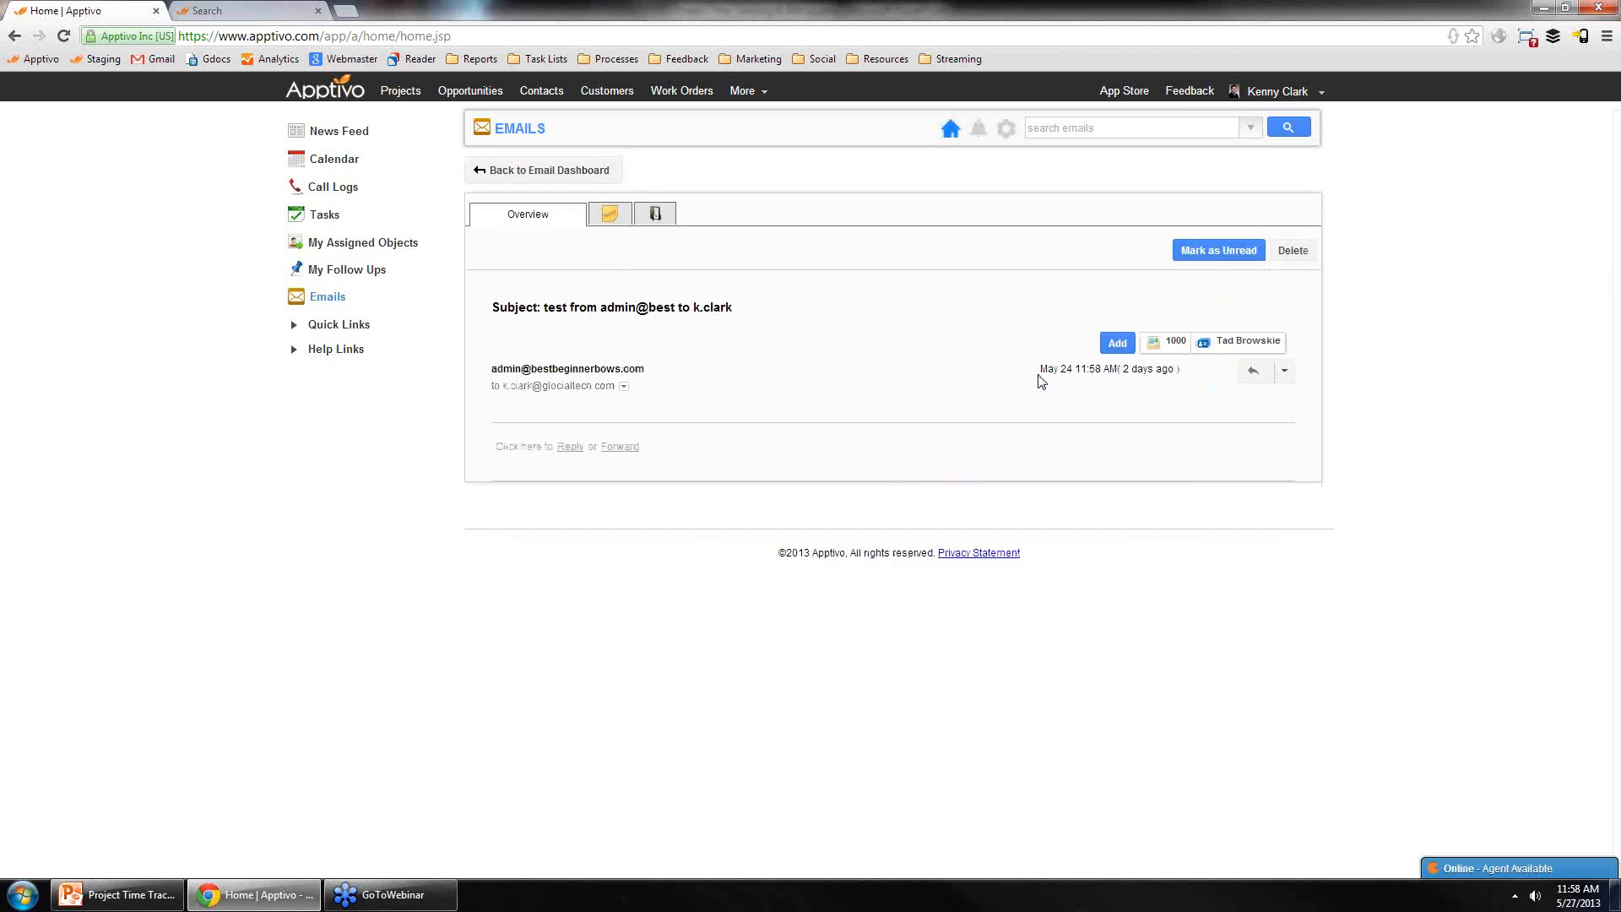
Step: Try to associate the email with the Develop Android Application project through an association search
click(1117, 342)
click(747, 458)
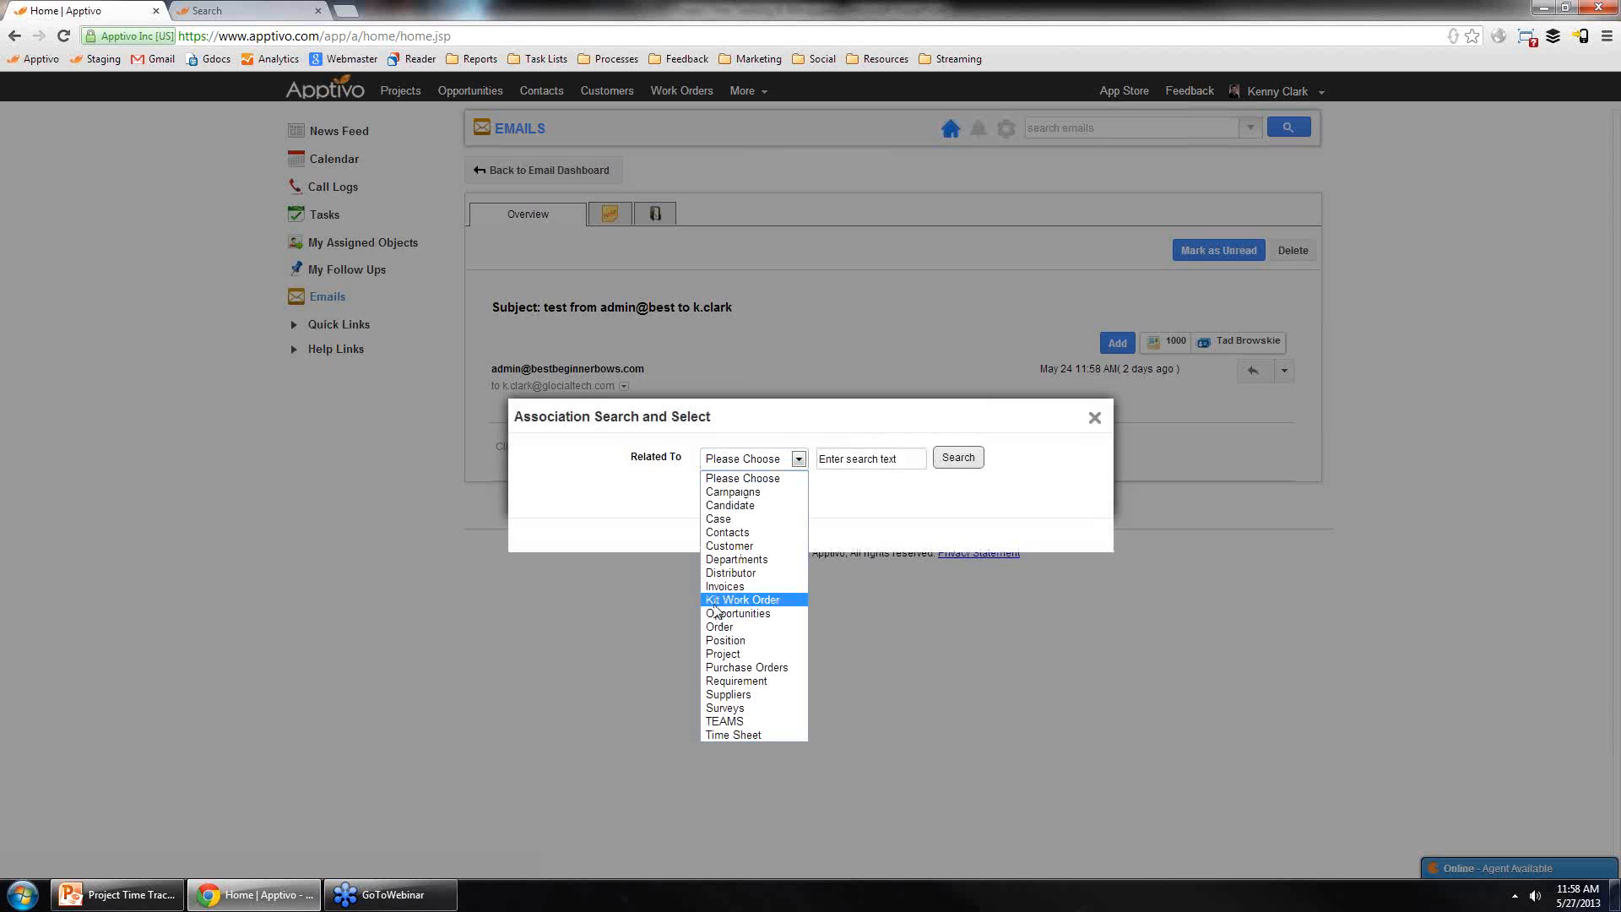
click(727, 654)
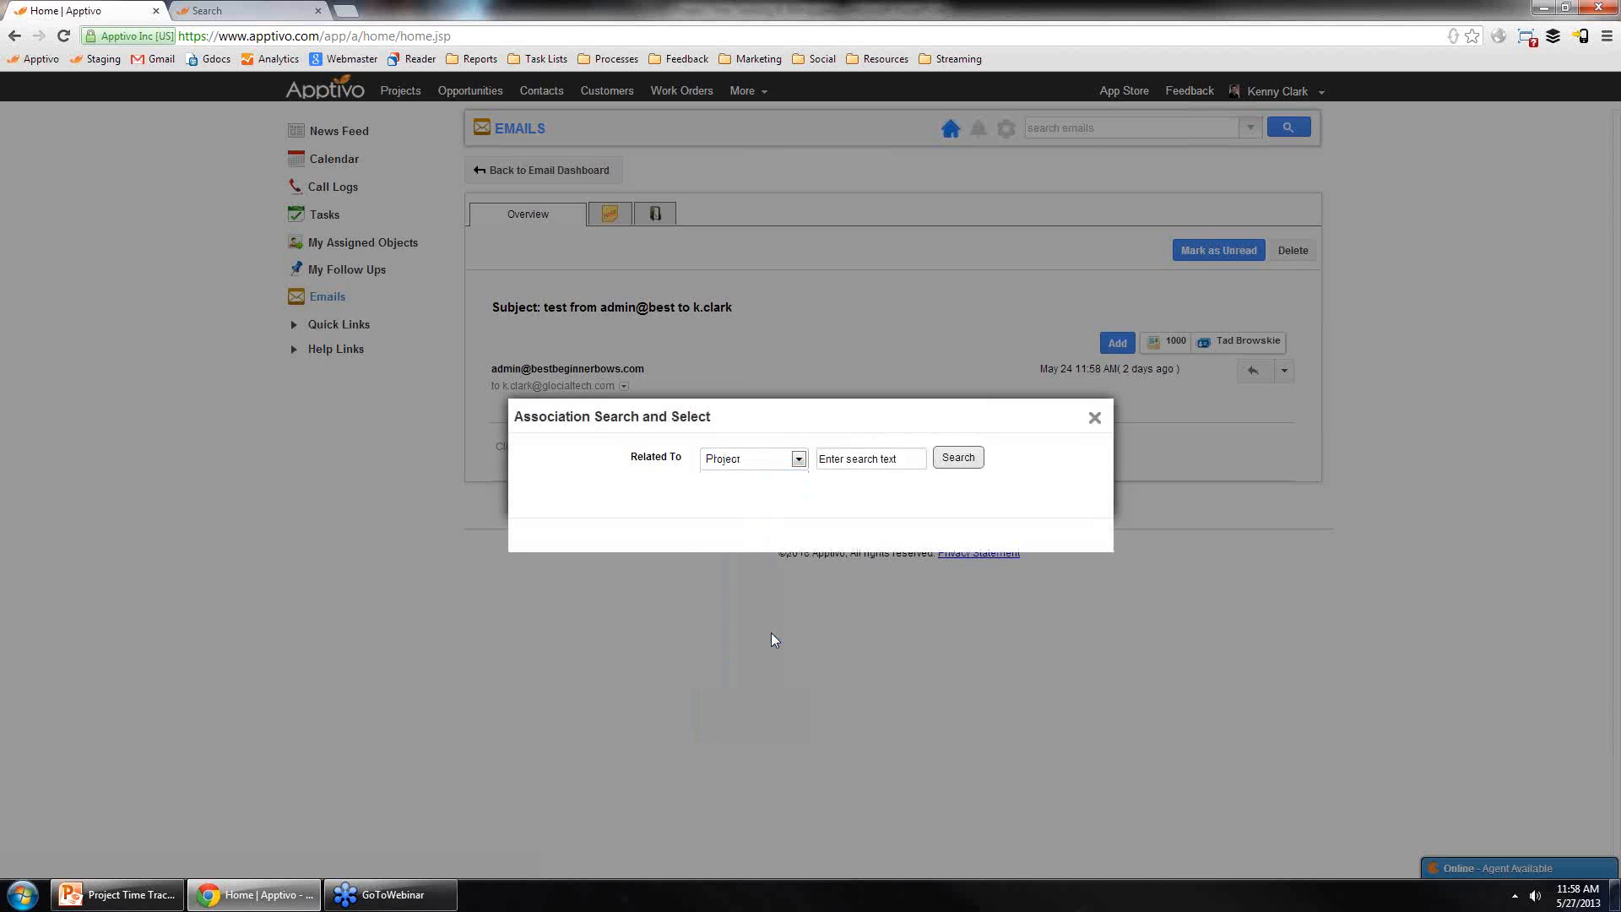
click(957, 458)
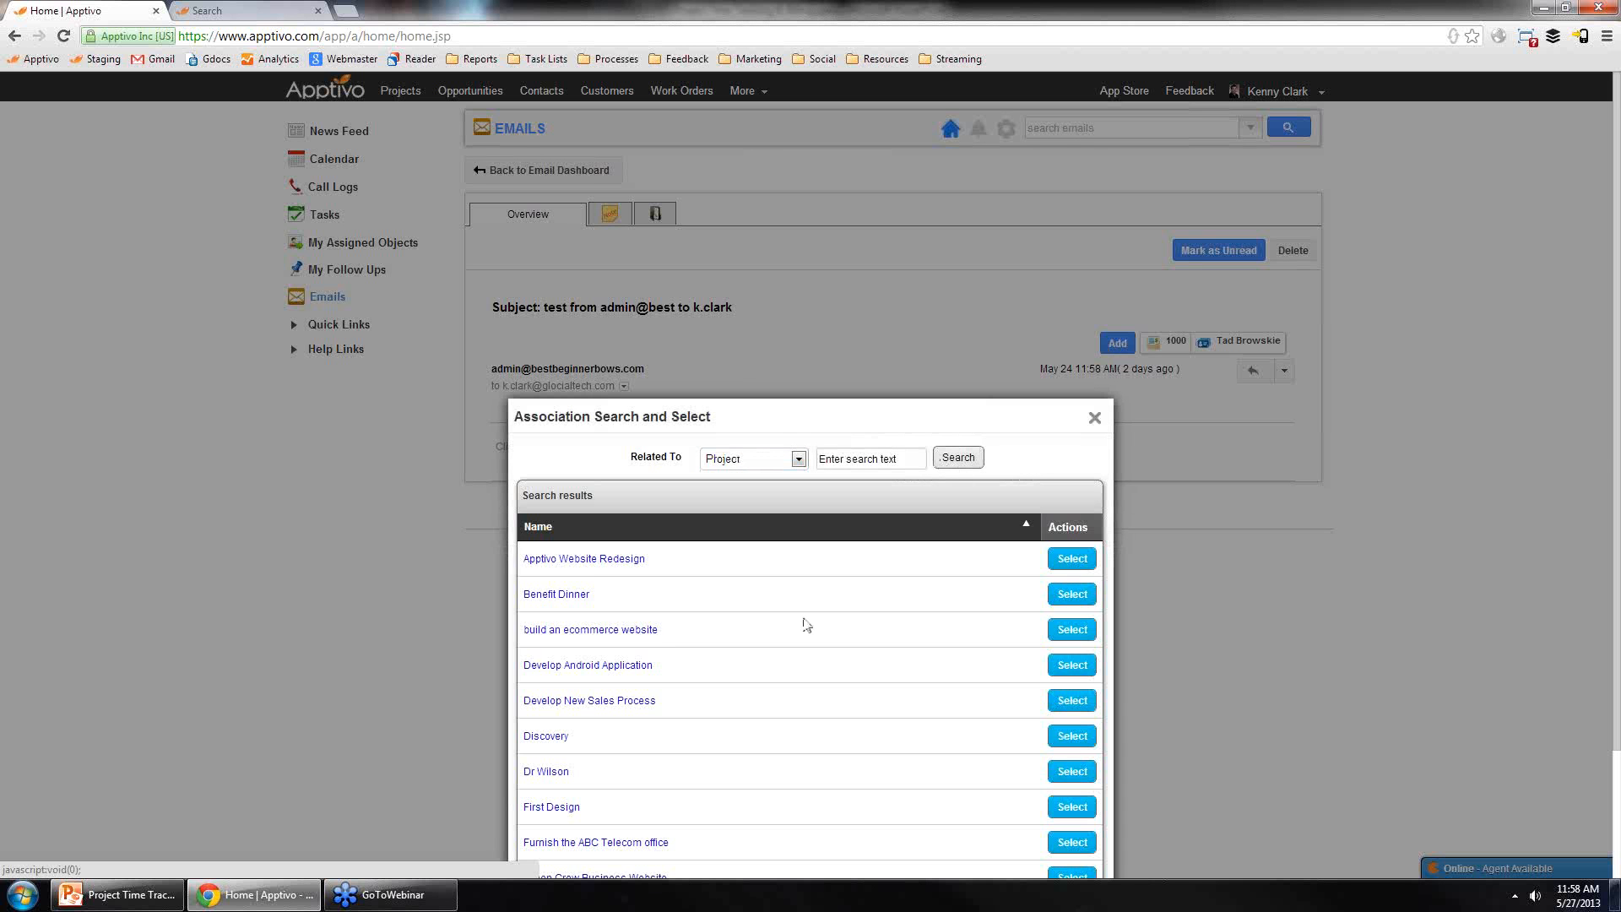
click(604, 668)
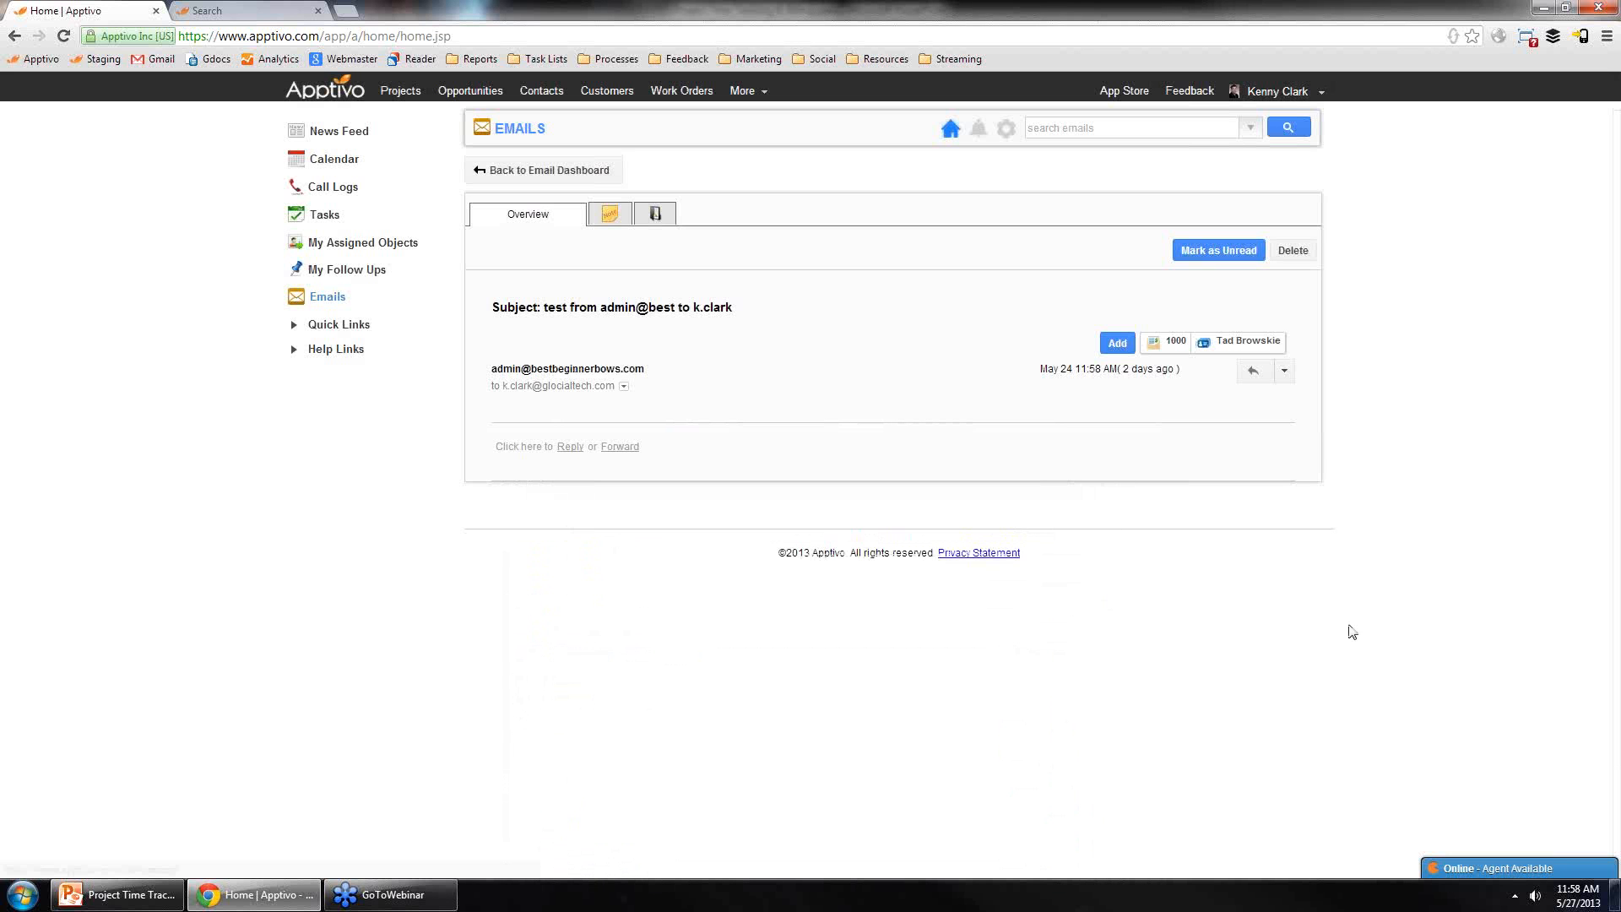
Step: Return to the Maxilon Android Camera Application project and open its Notes tab
click(404, 91)
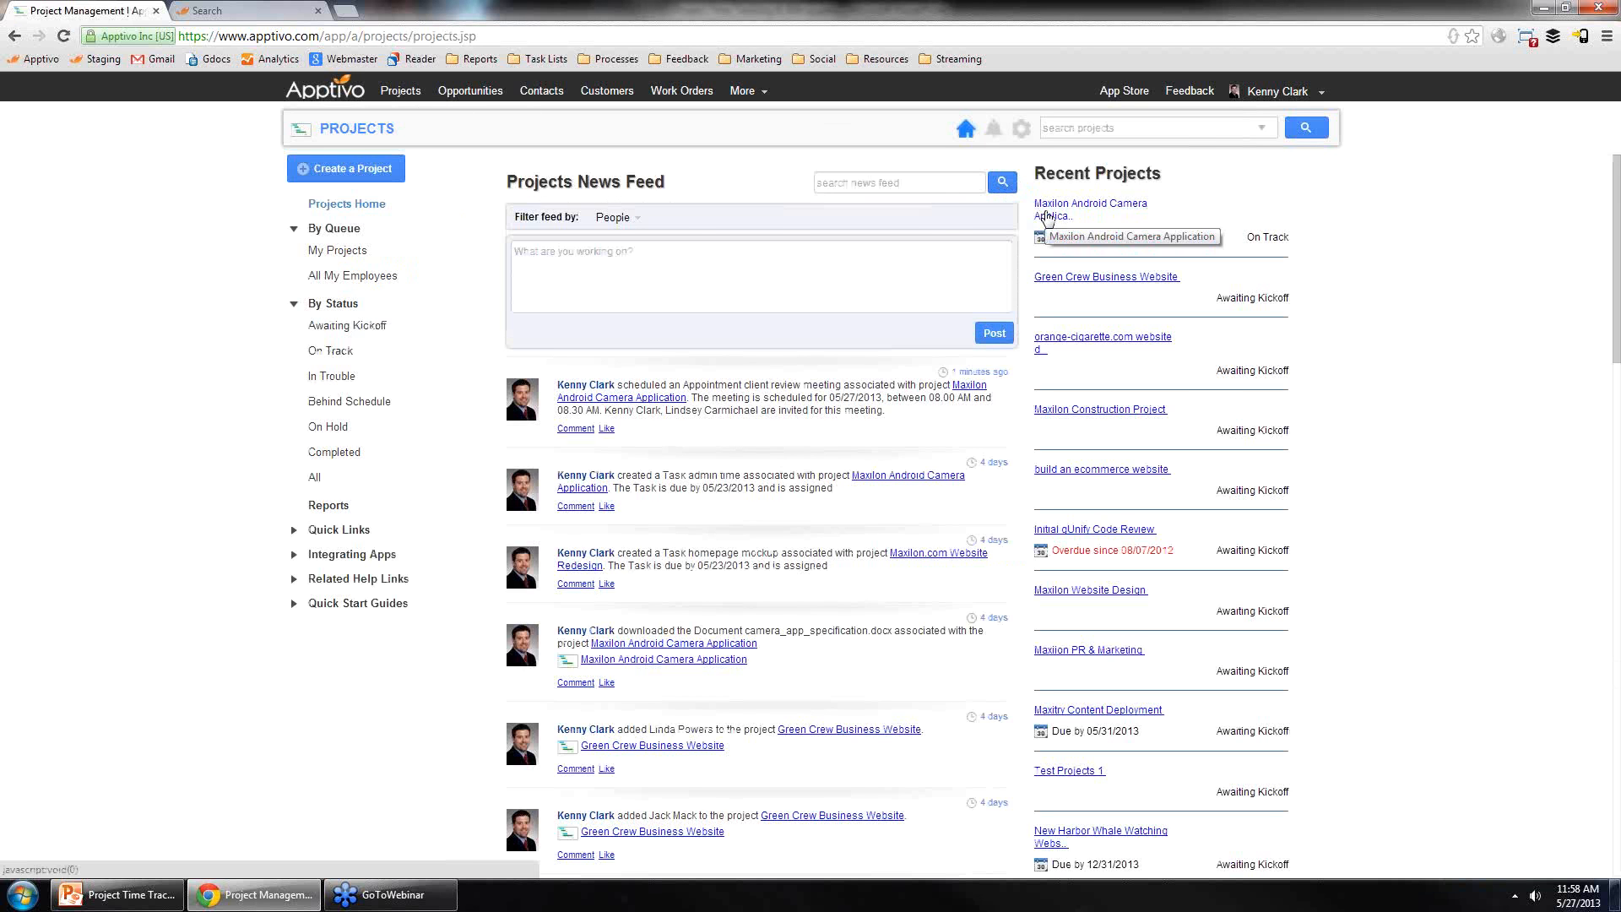
click(1047, 216)
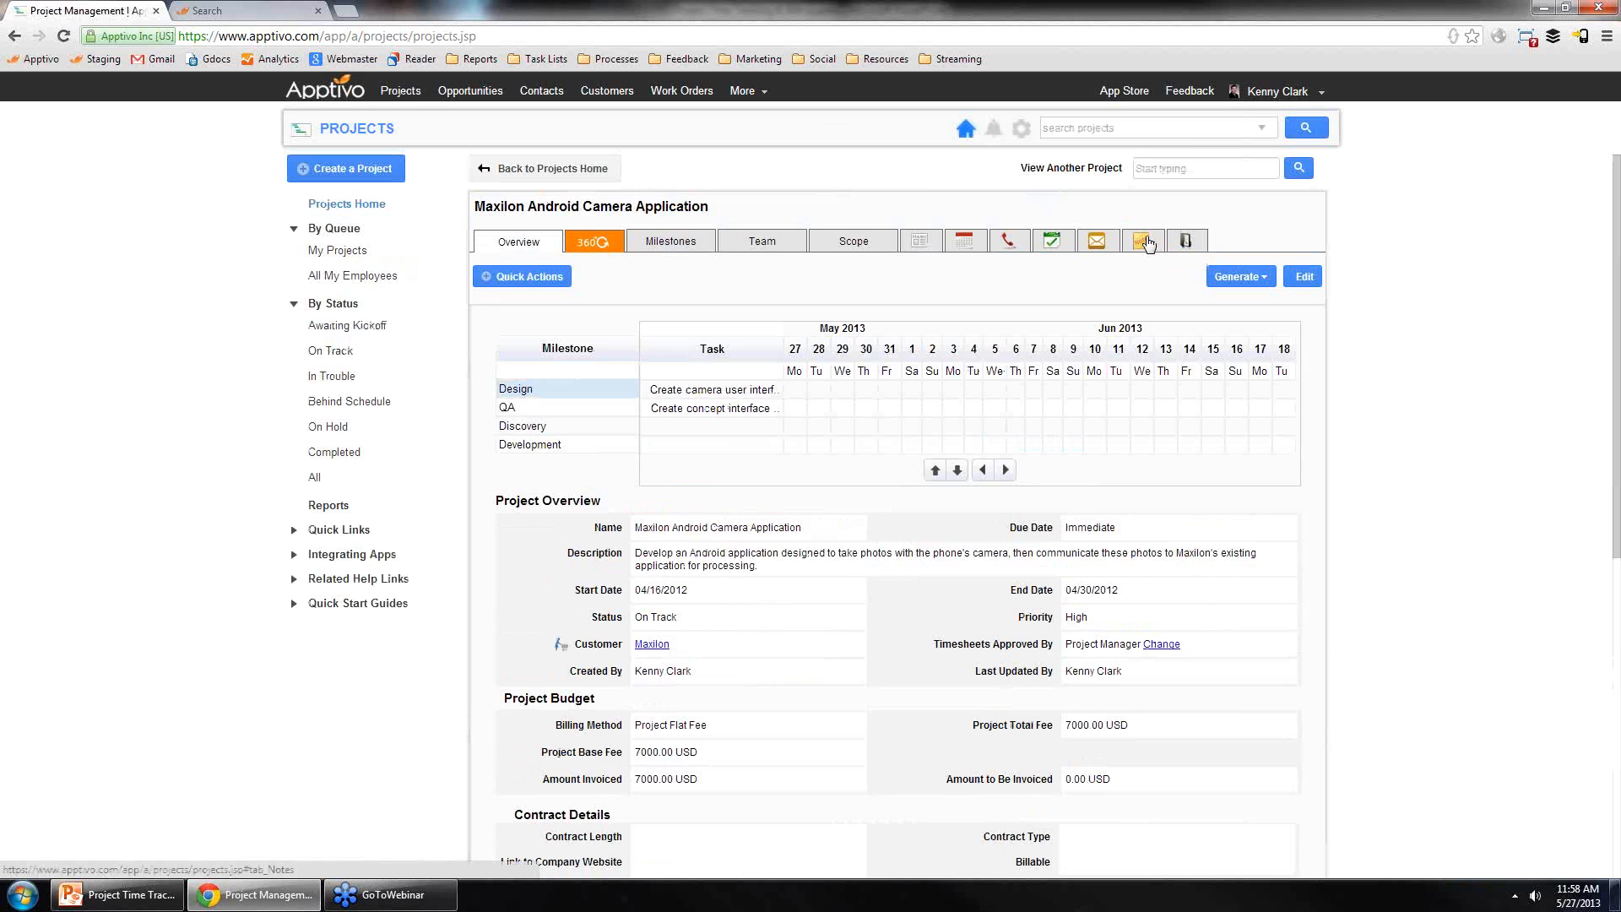
click(1146, 242)
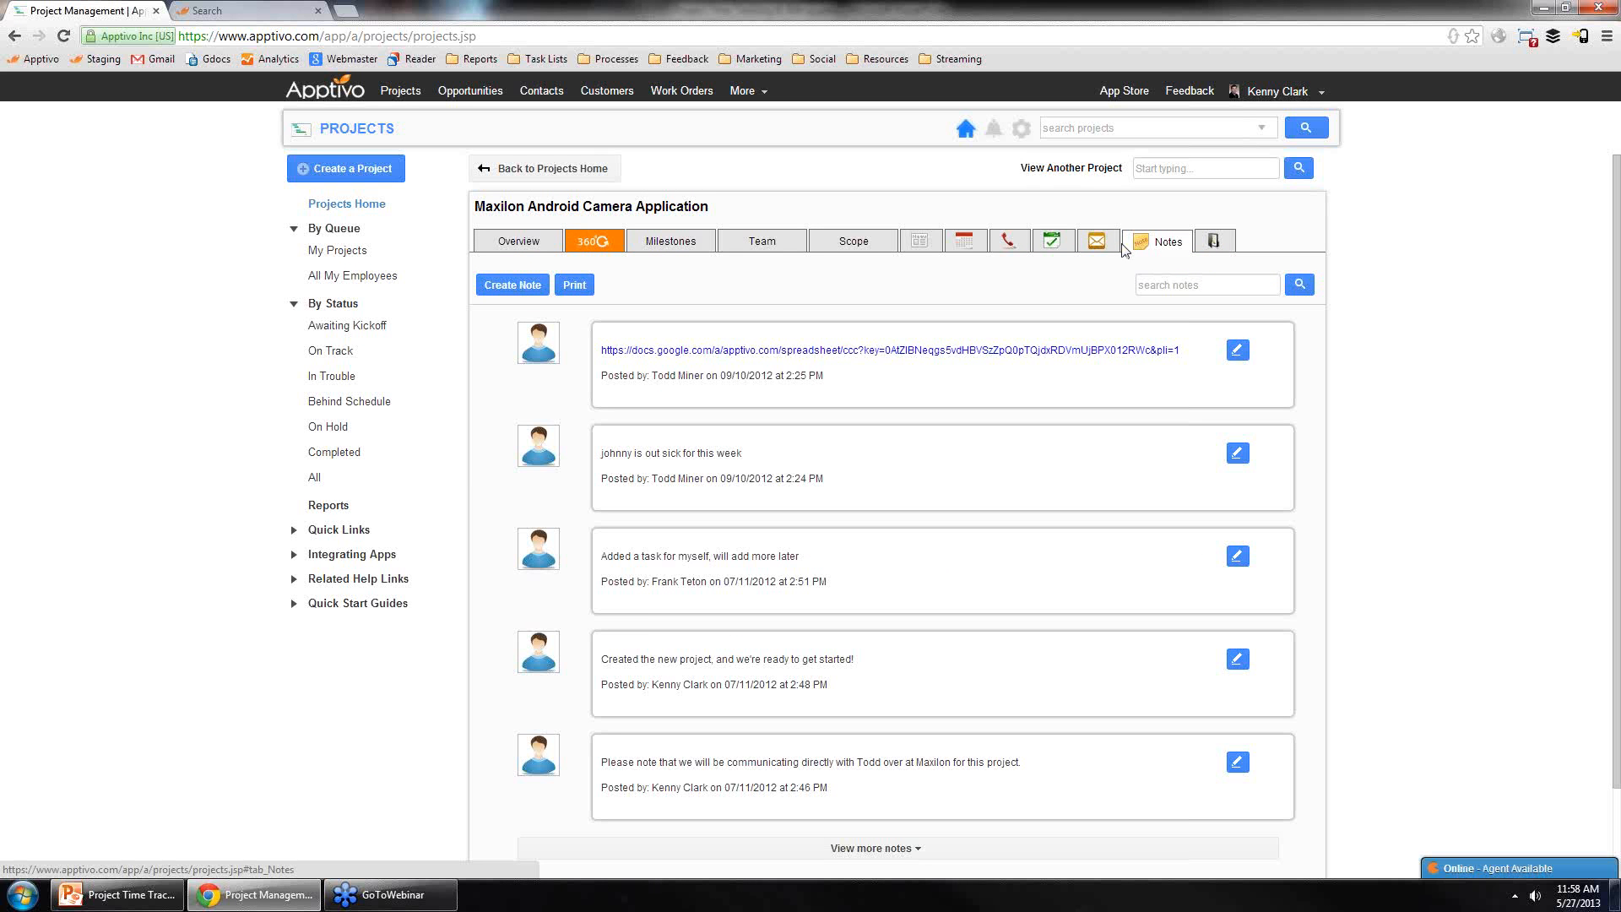
Step: Start a new note as a bulleted list with the lines fgdhdf, ghdfg, hfdg and hdfg
click(509, 286)
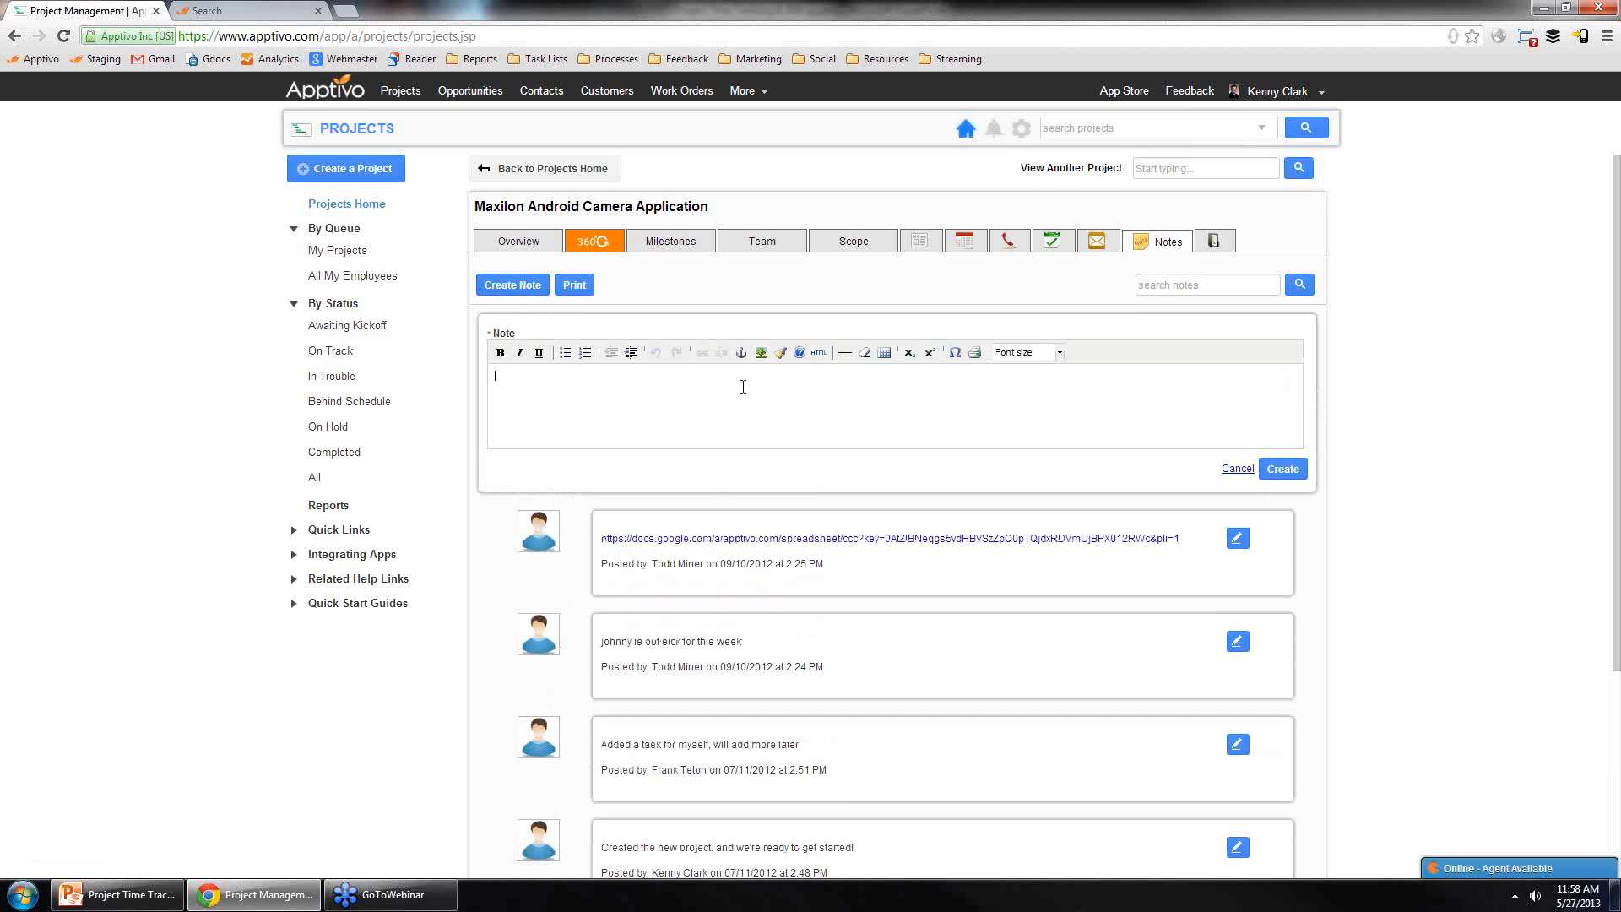
click(565, 352)
text(fgdhdf)
key(Return)
text(ghdfg)
key(Return)
text(hfdg)
key(Return)
text(hdfg)
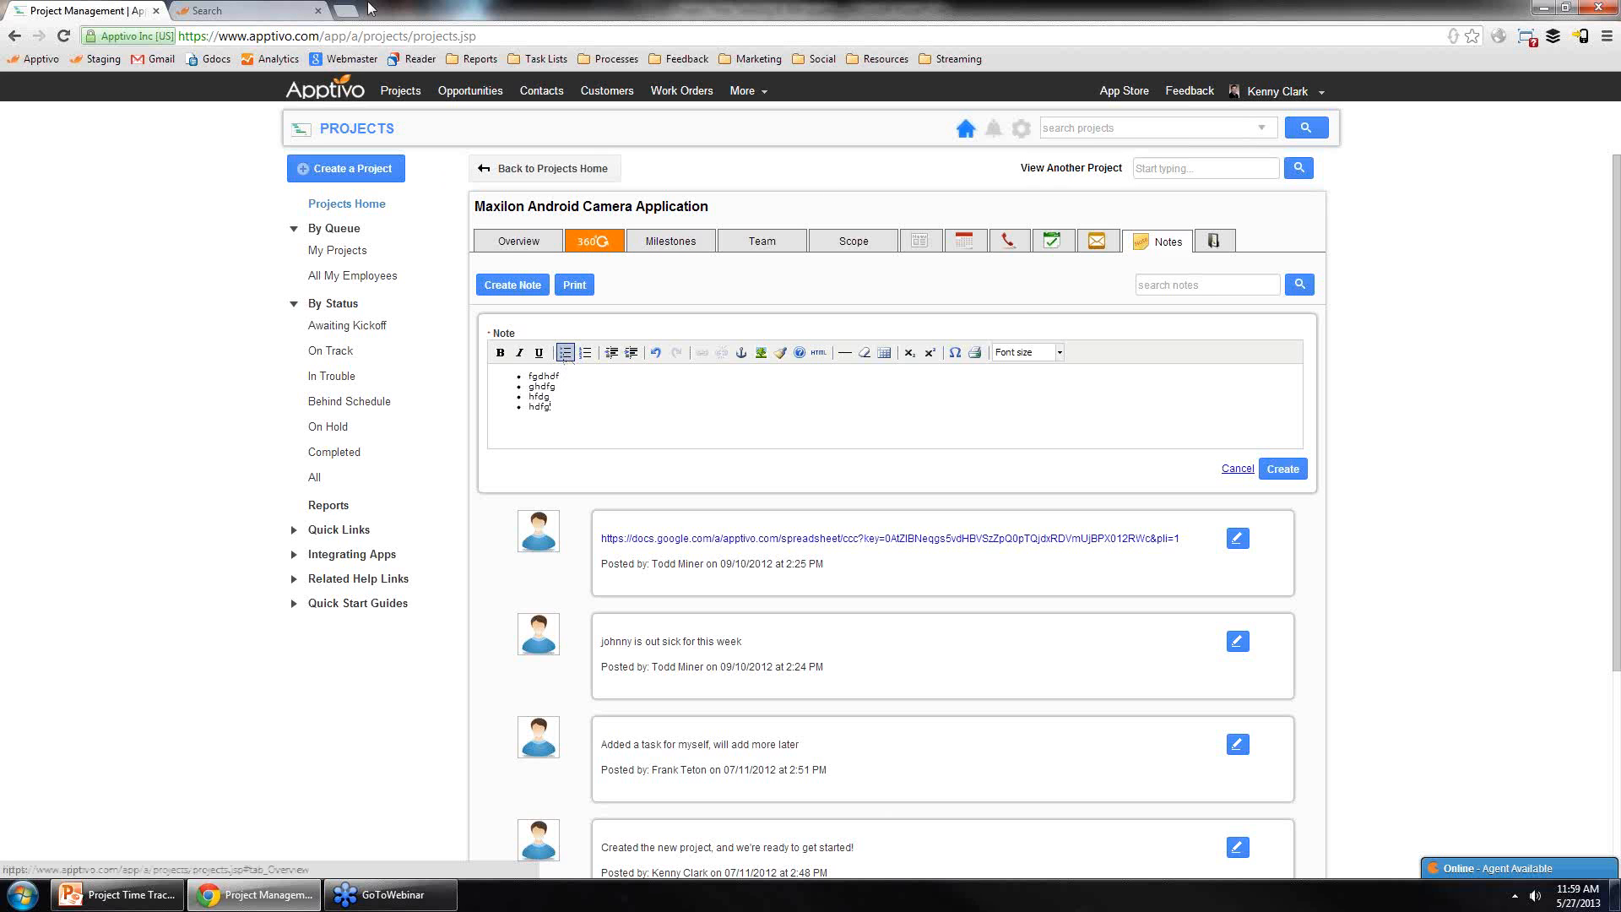
Step: Open the Documents tab and start an upload, browsing the file dialog before closing it
click(1221, 241)
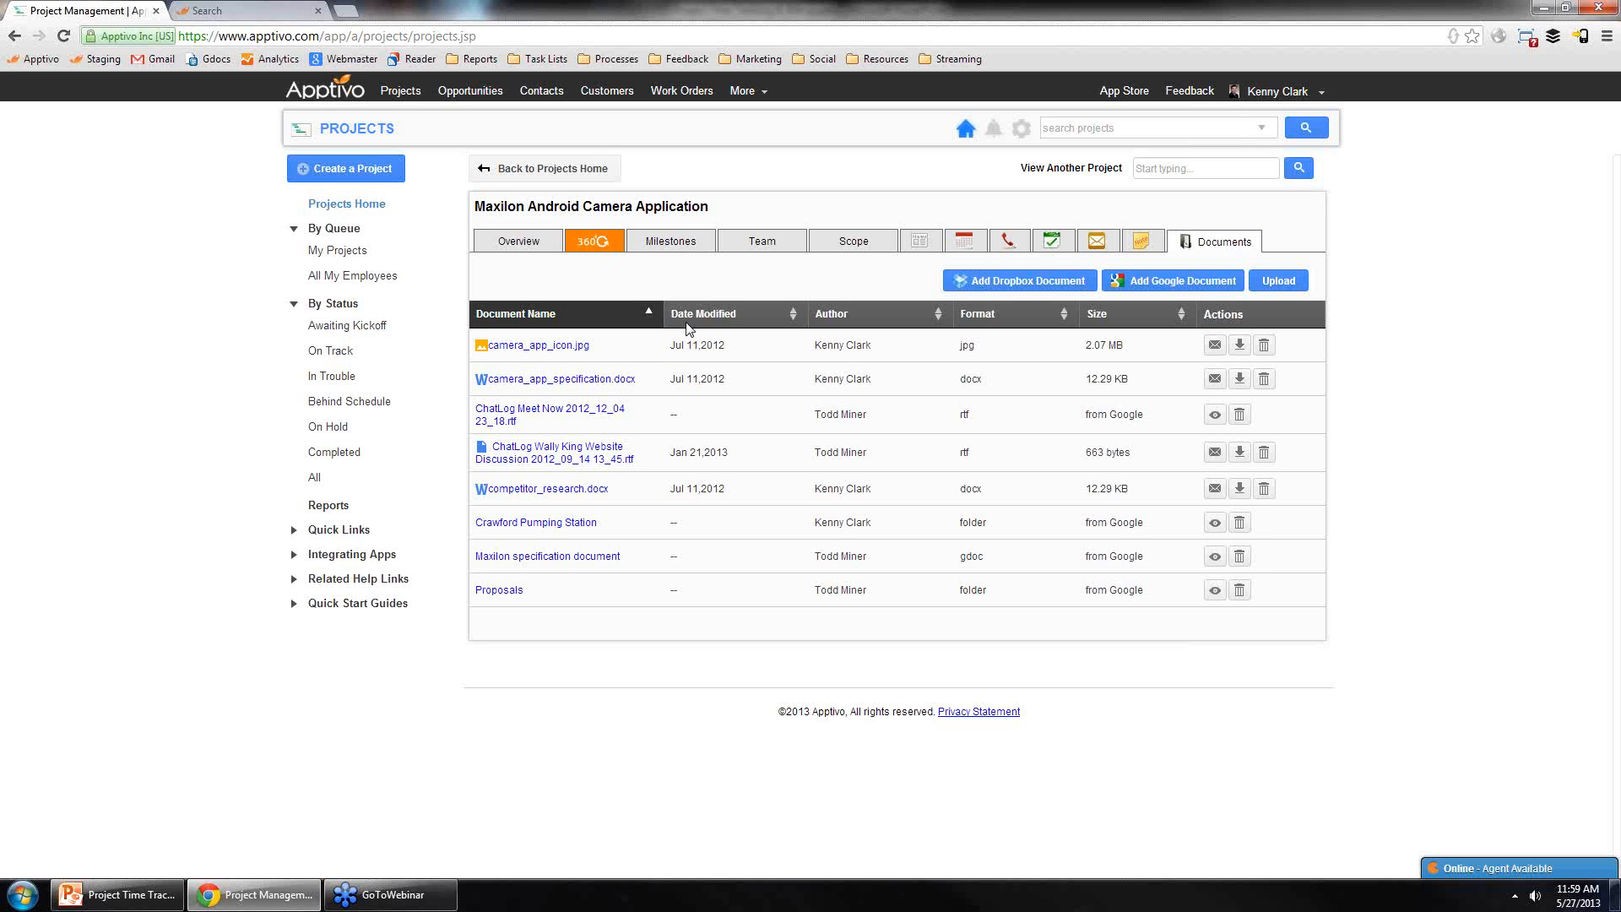
click(1277, 283)
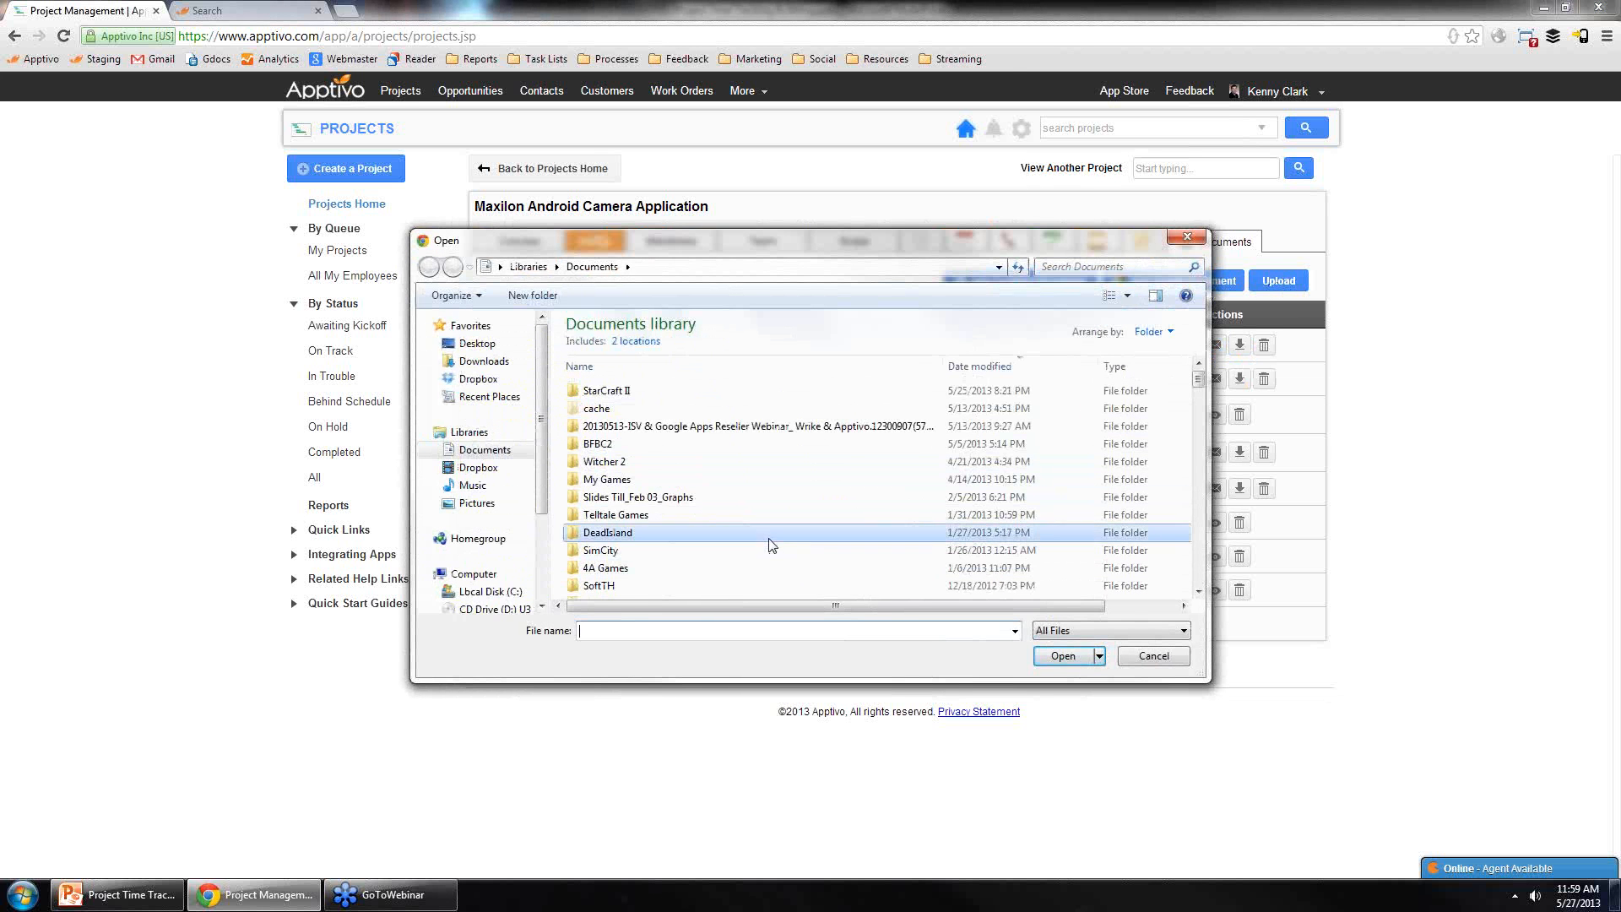
scroll(769, 544, down, 5)
scroll(722, 543, down, 10)
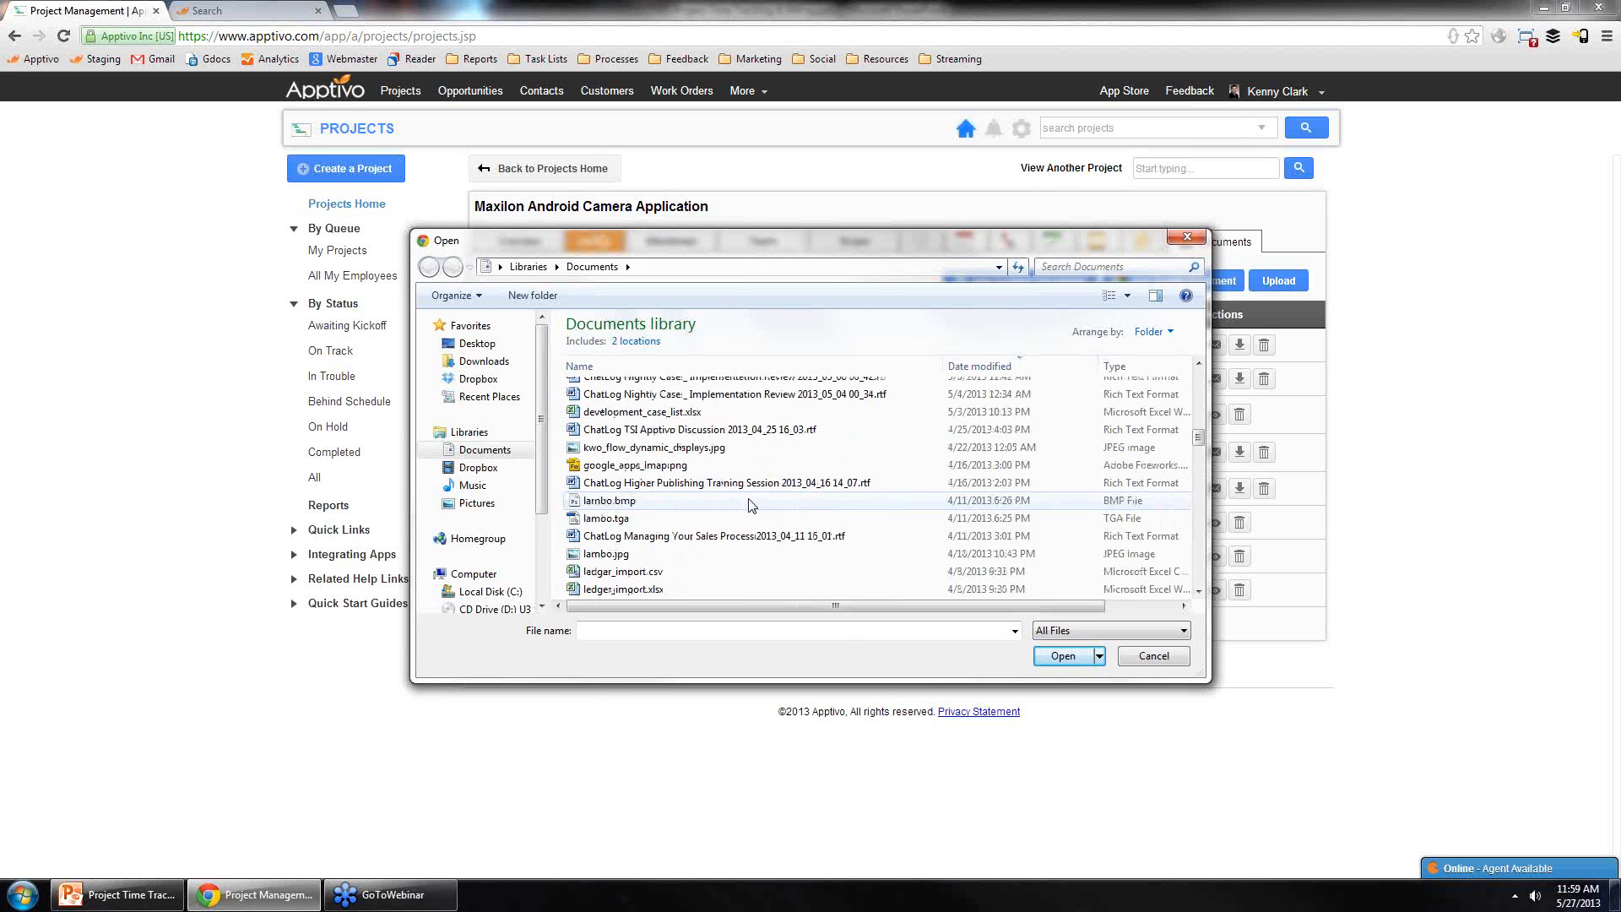
click(1186, 237)
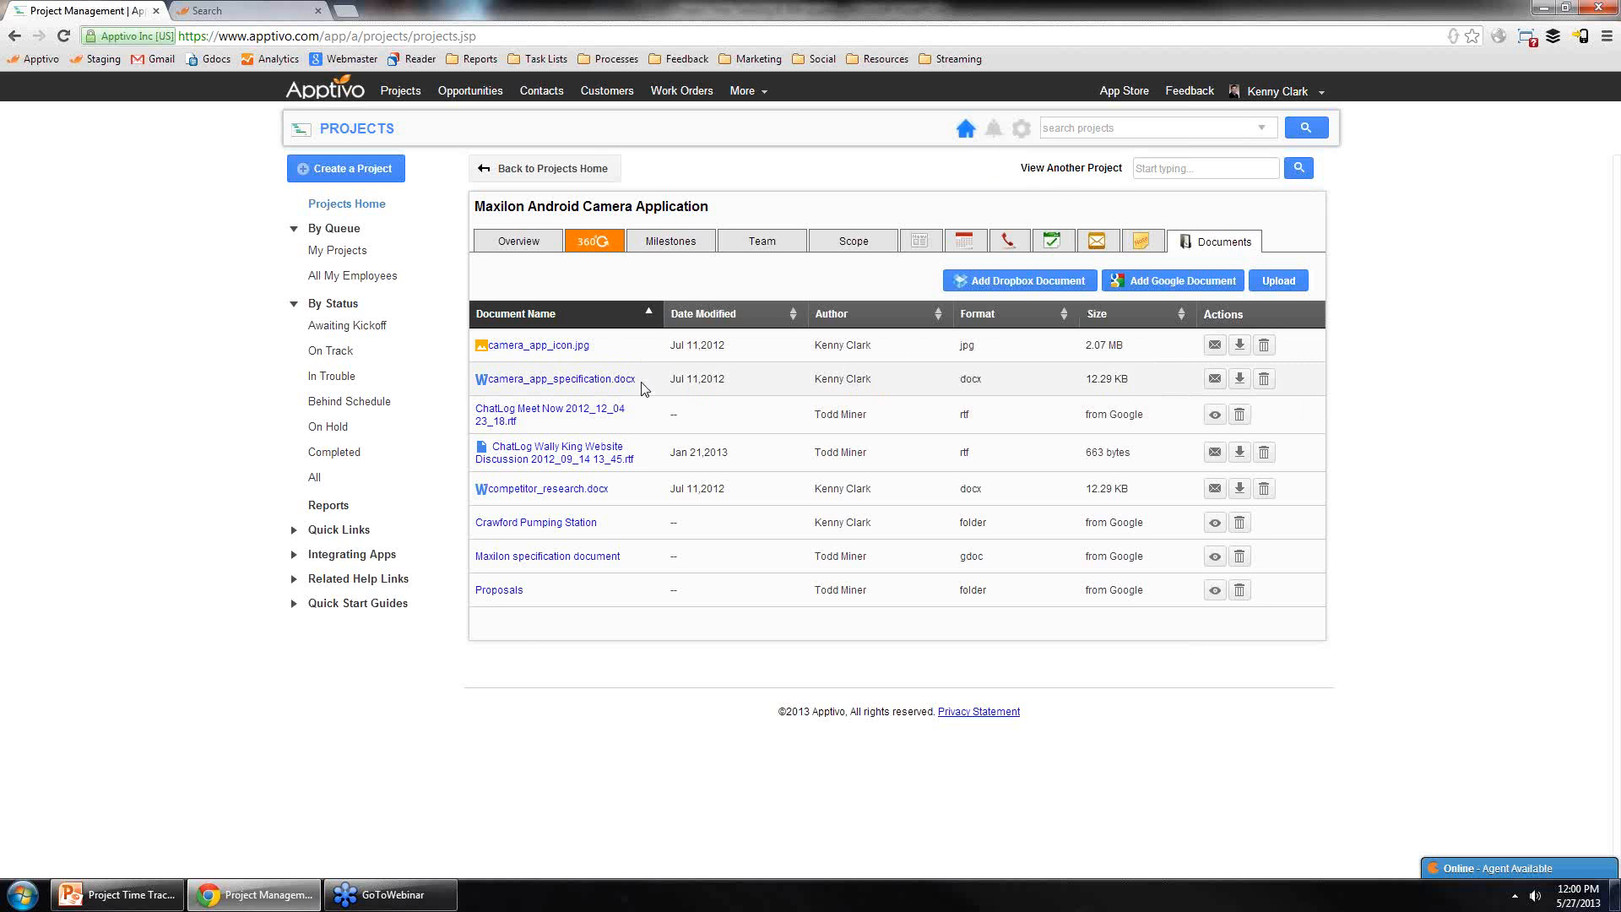
Step: Download camera_app_specification.docx, open the ChatLog Meet Now Google document, and return to the project tab
click(606, 388)
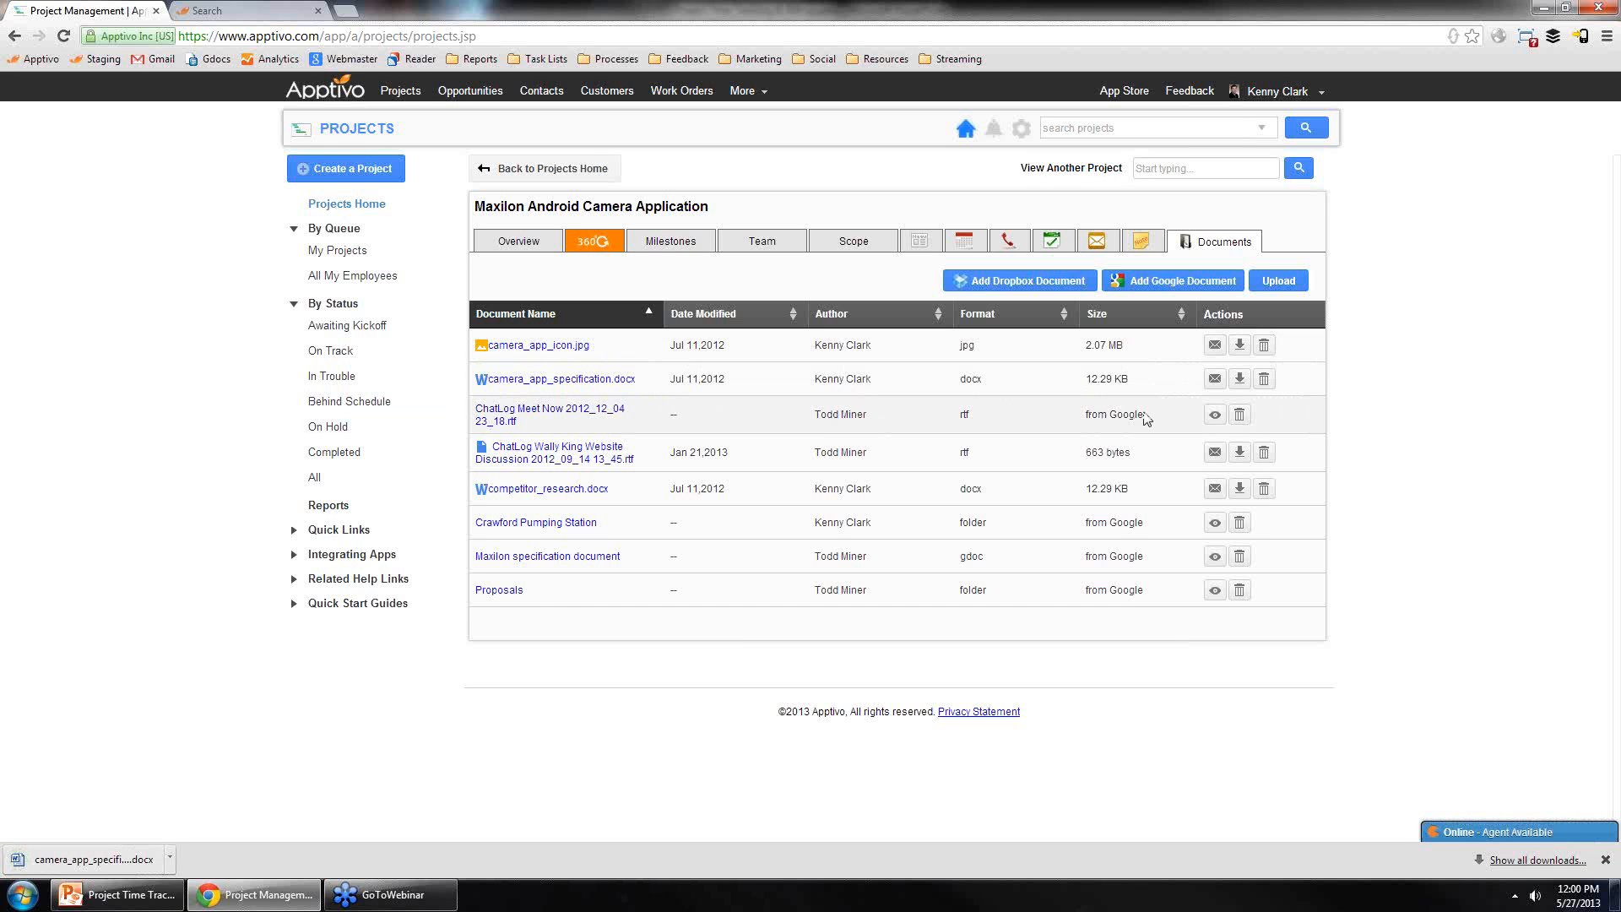
drag(1148, 417, 1075, 422)
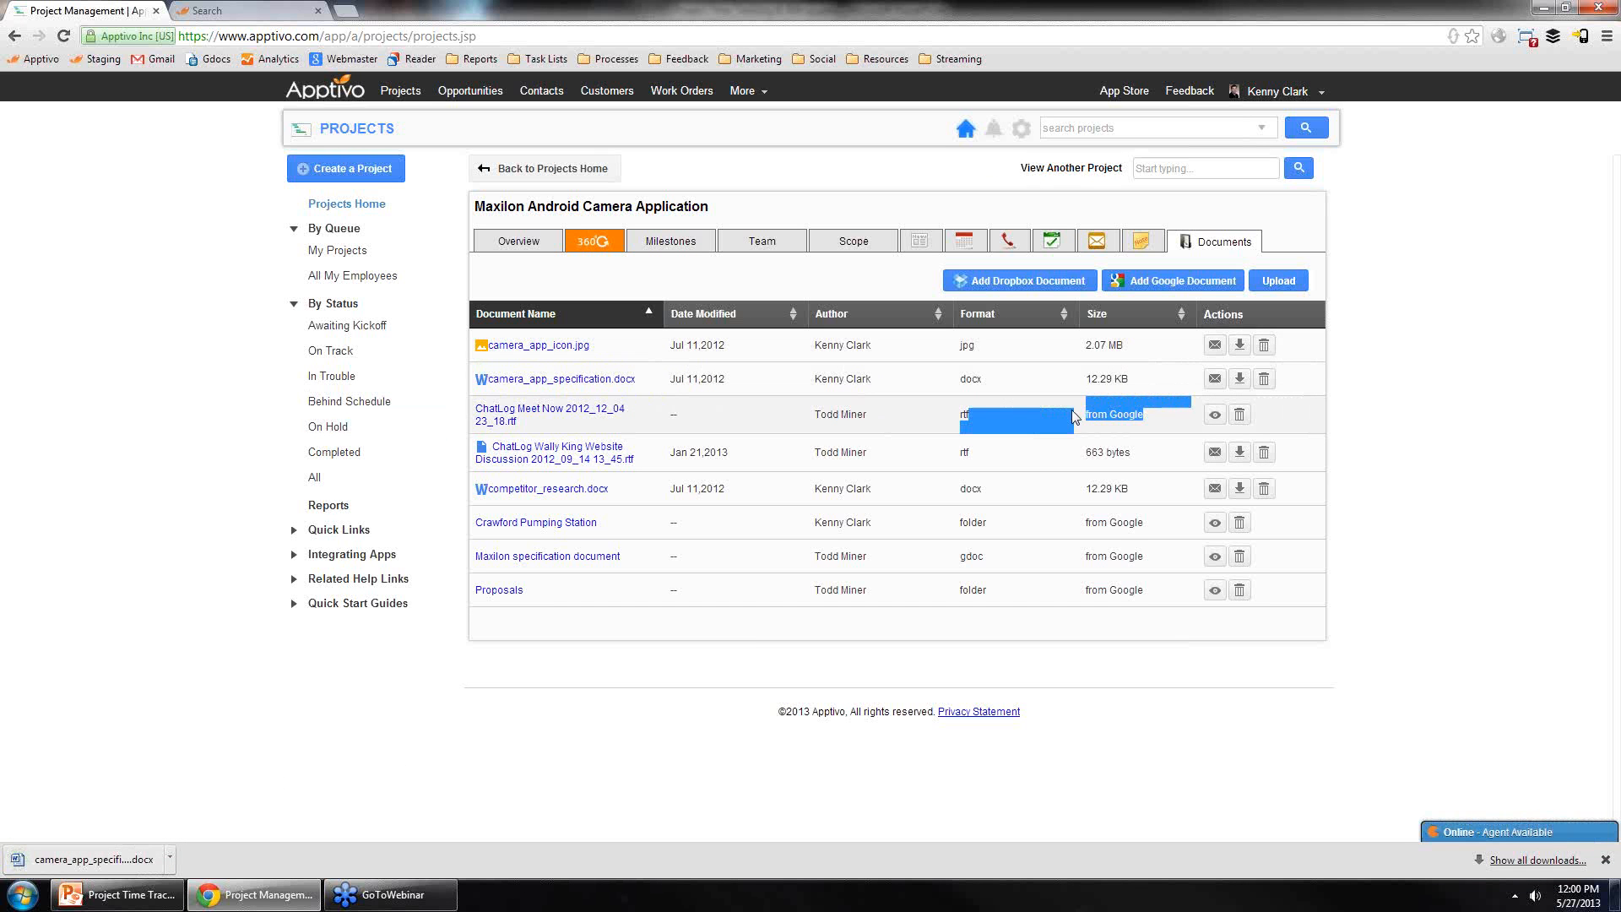
click(583, 414)
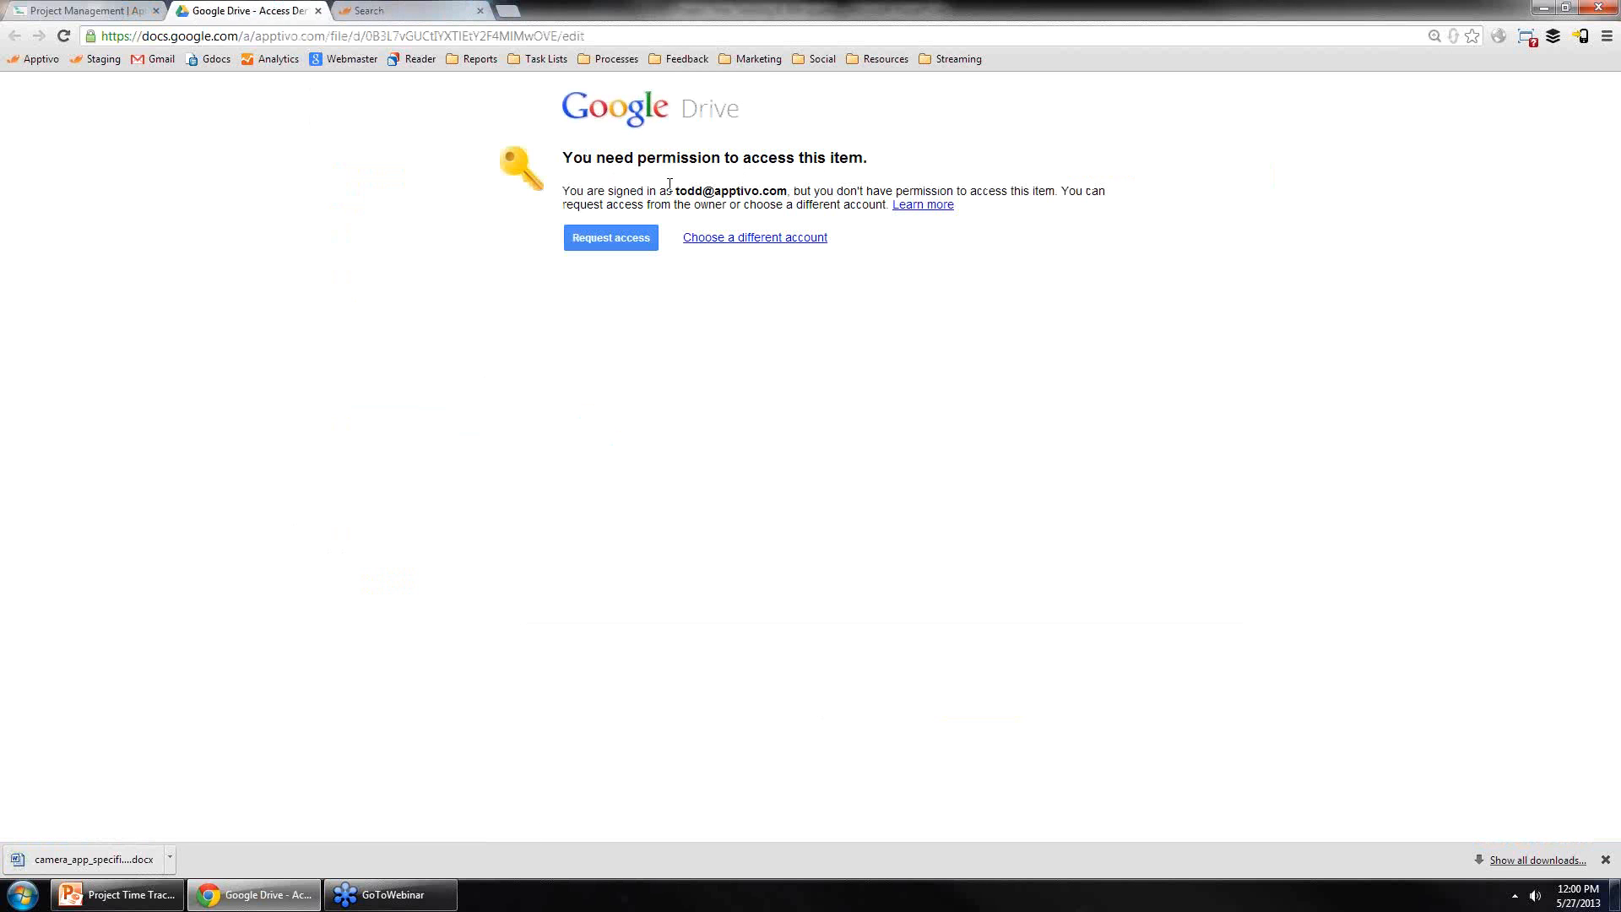
click(318, 11)
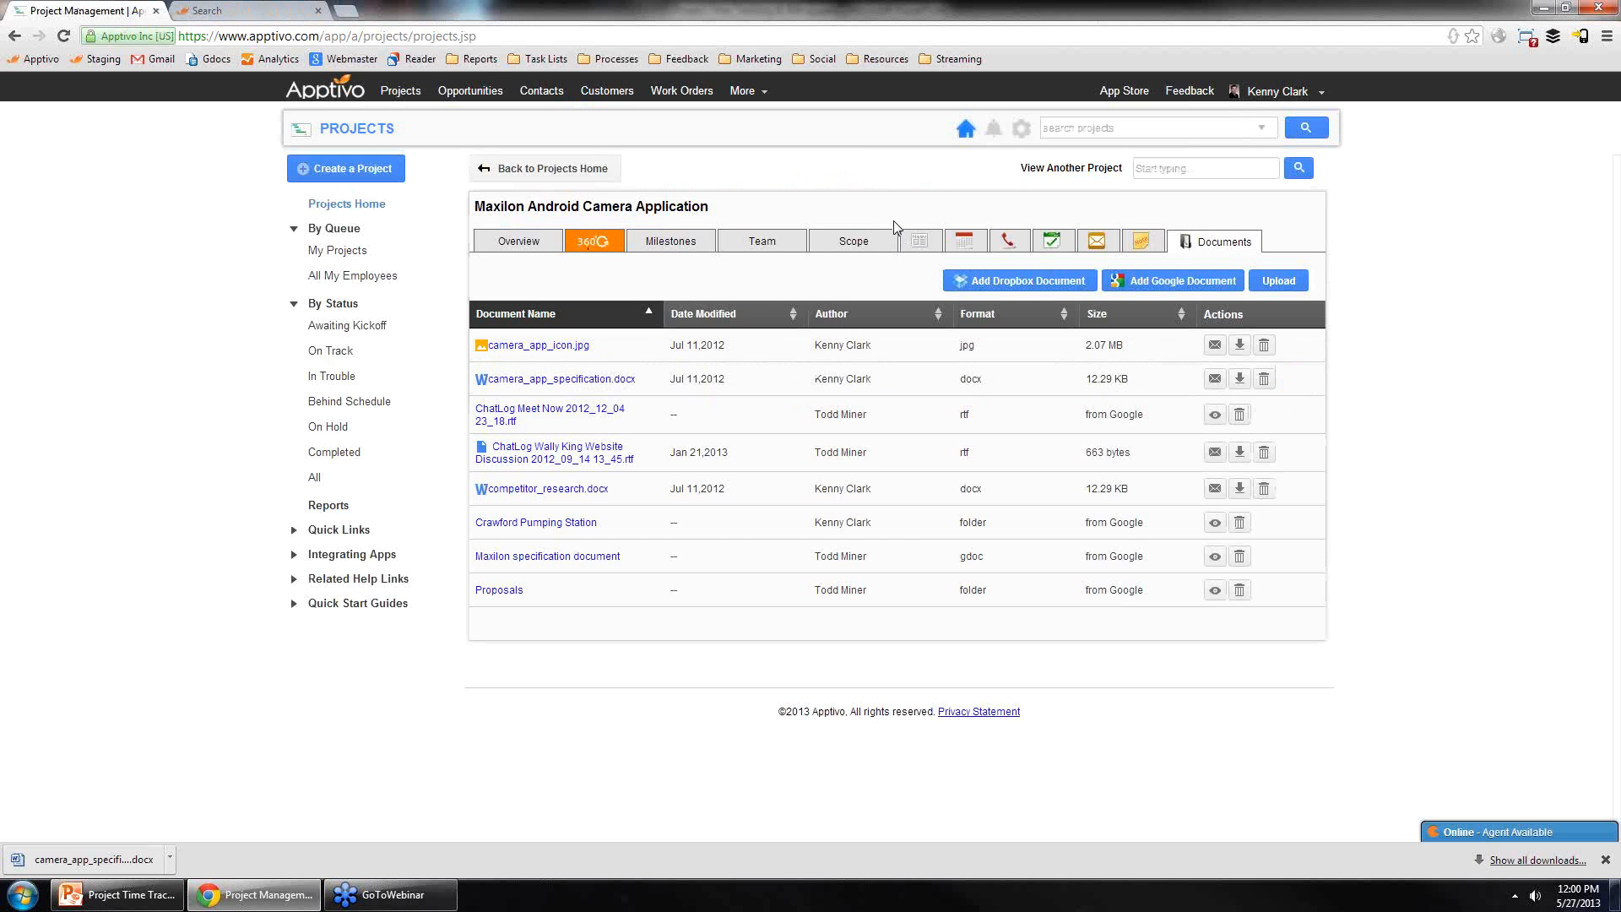
Step: Open the project's 360° View and switch the viewed records from Contacts to Invoices
click(589, 253)
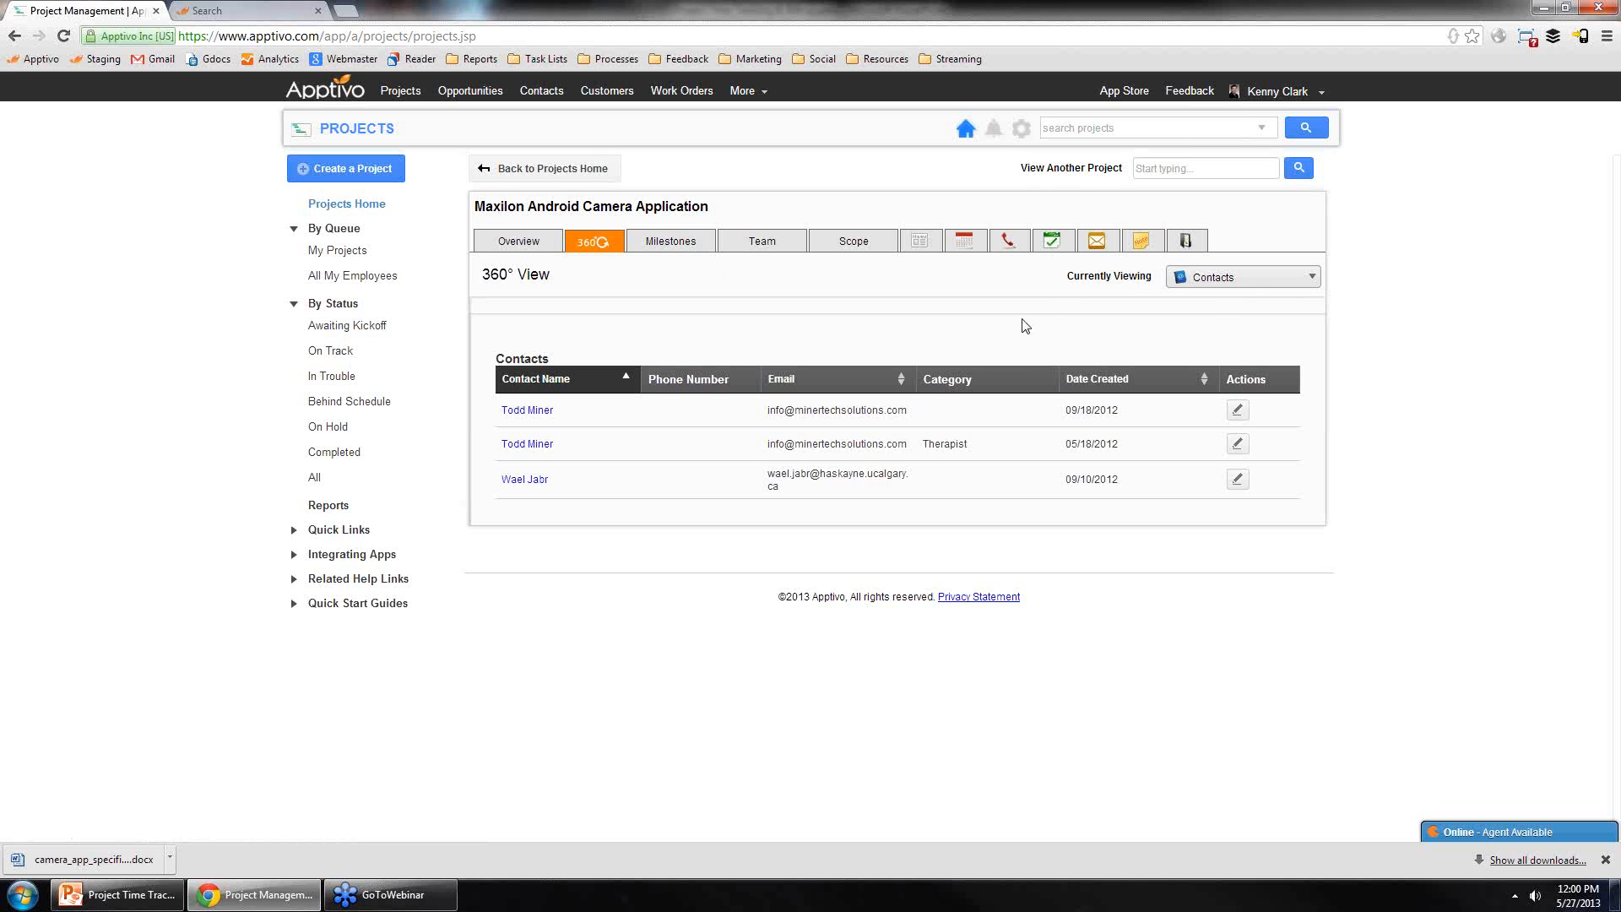
click(1250, 284)
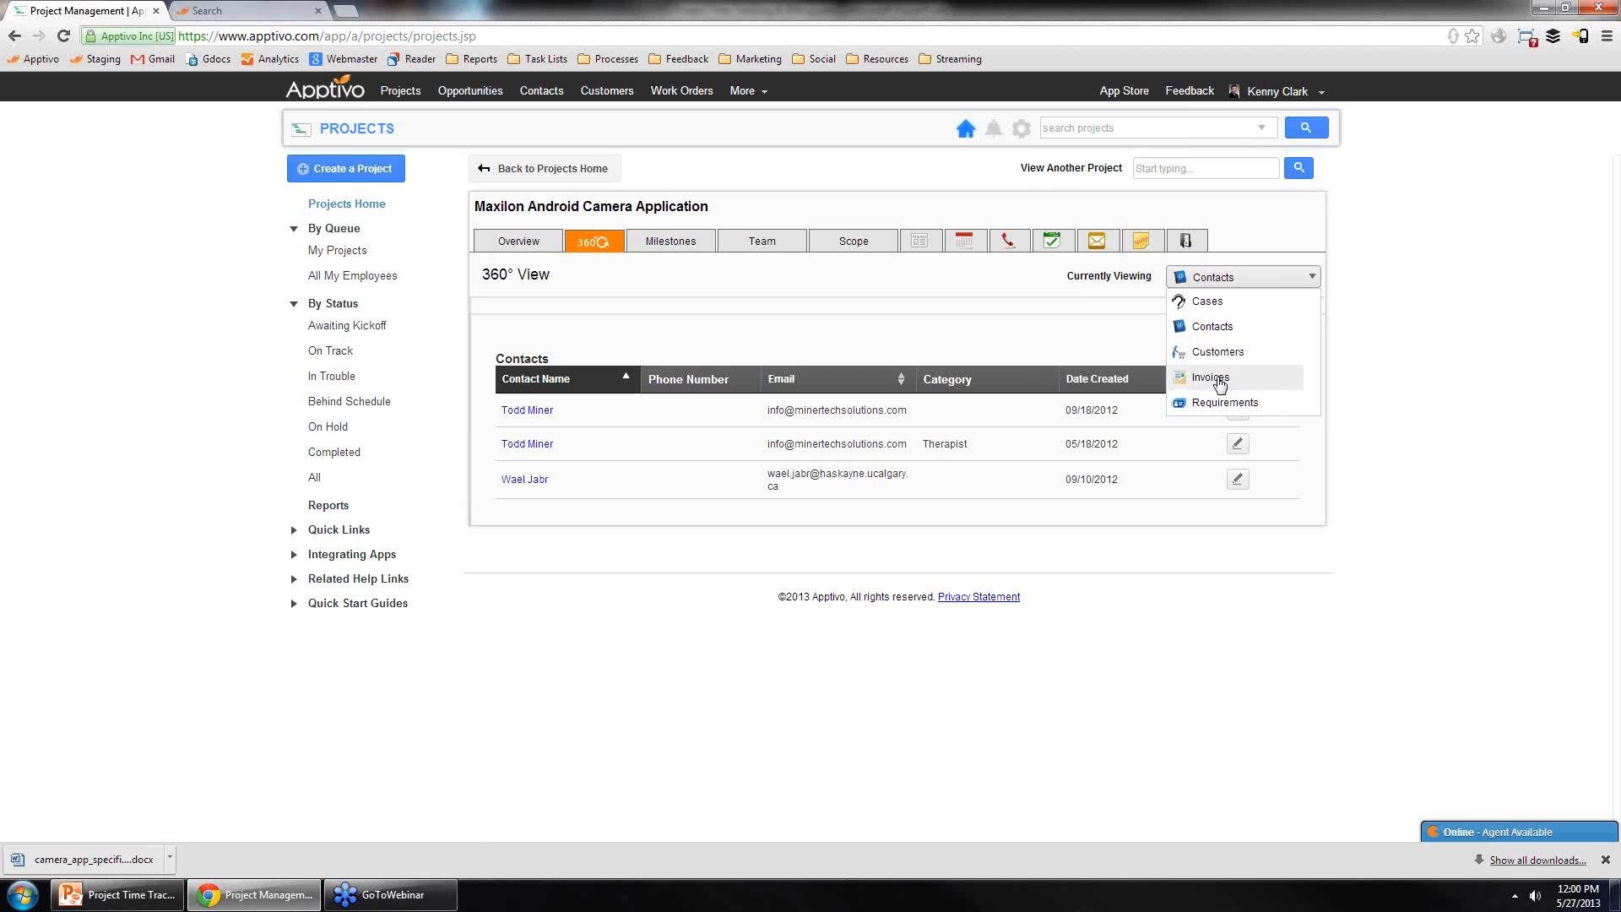
click(1210, 377)
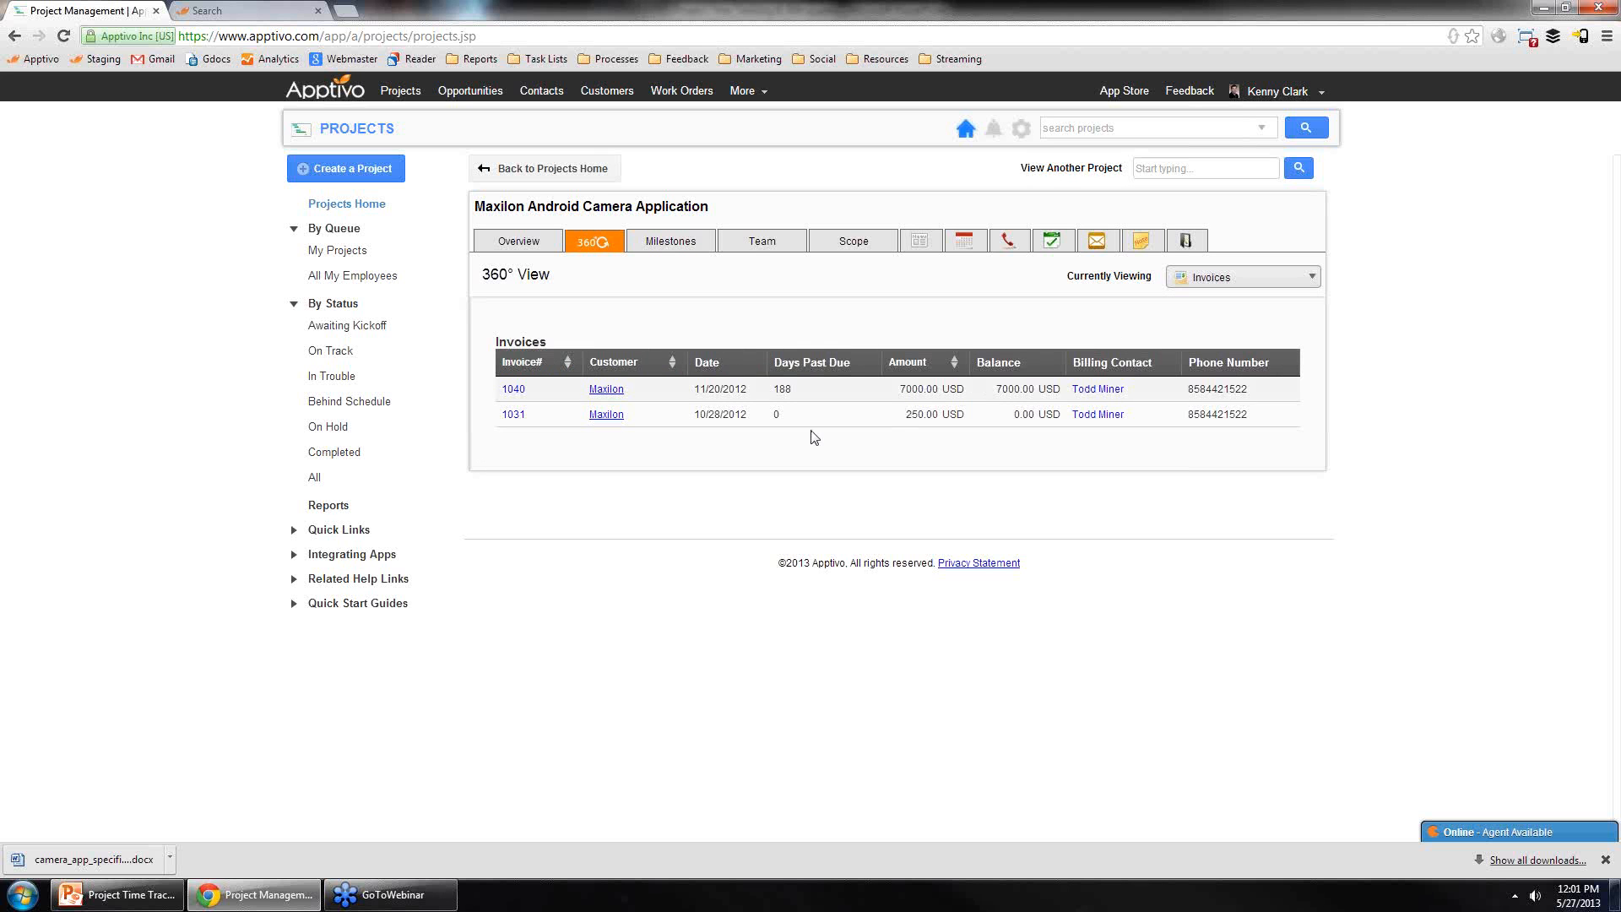
click(1225, 284)
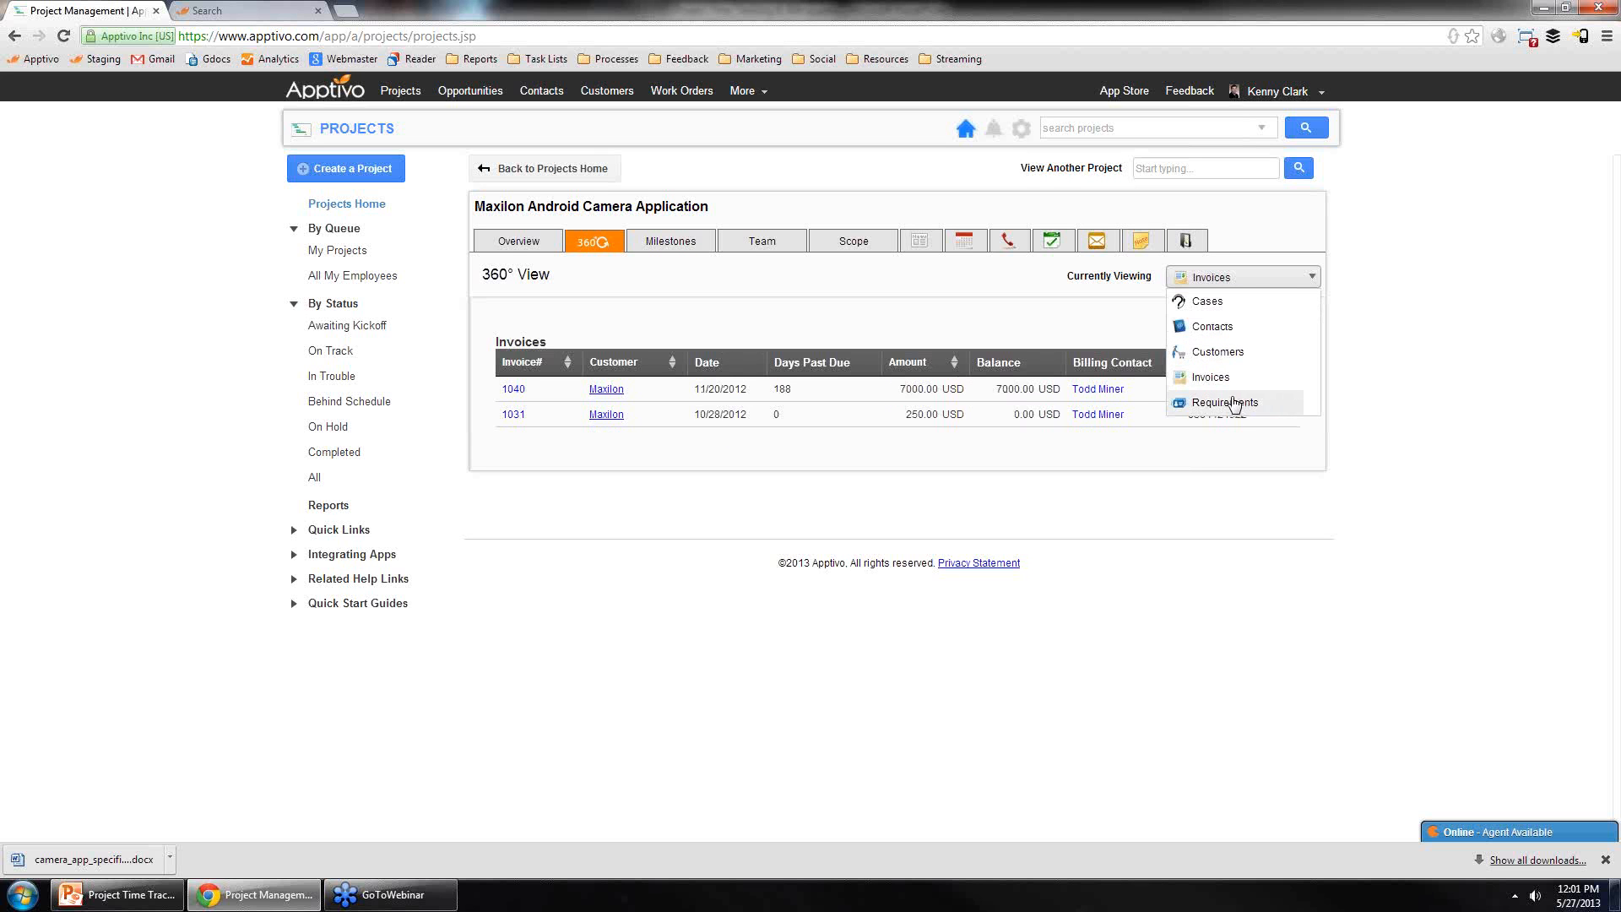
click(823, 391)
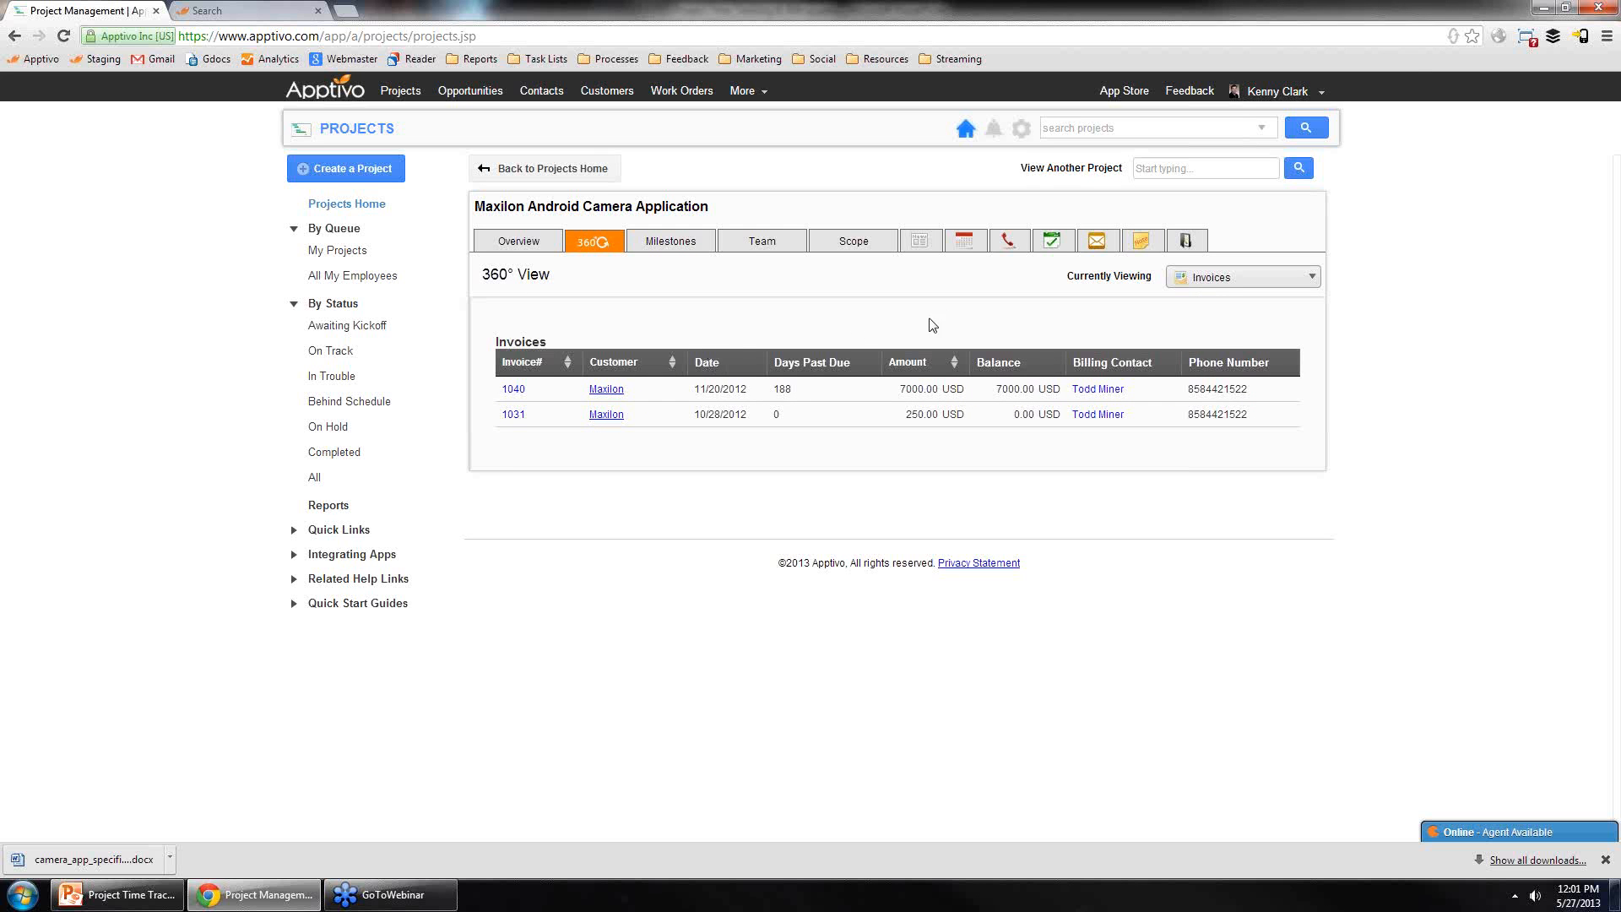
click(1216, 285)
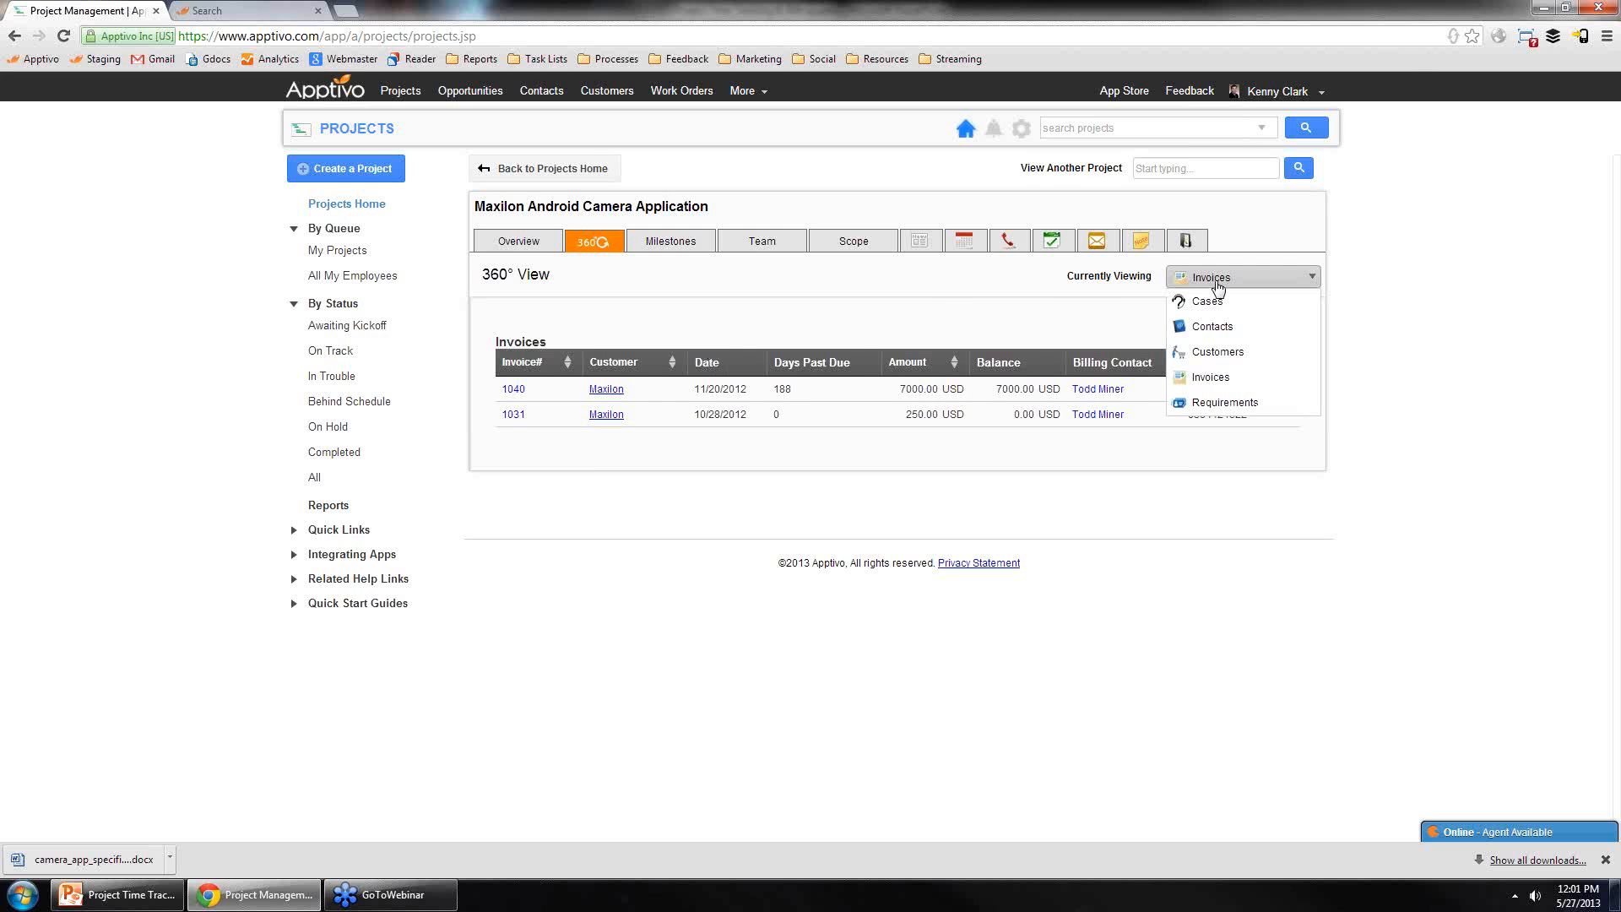
click(1022, 315)
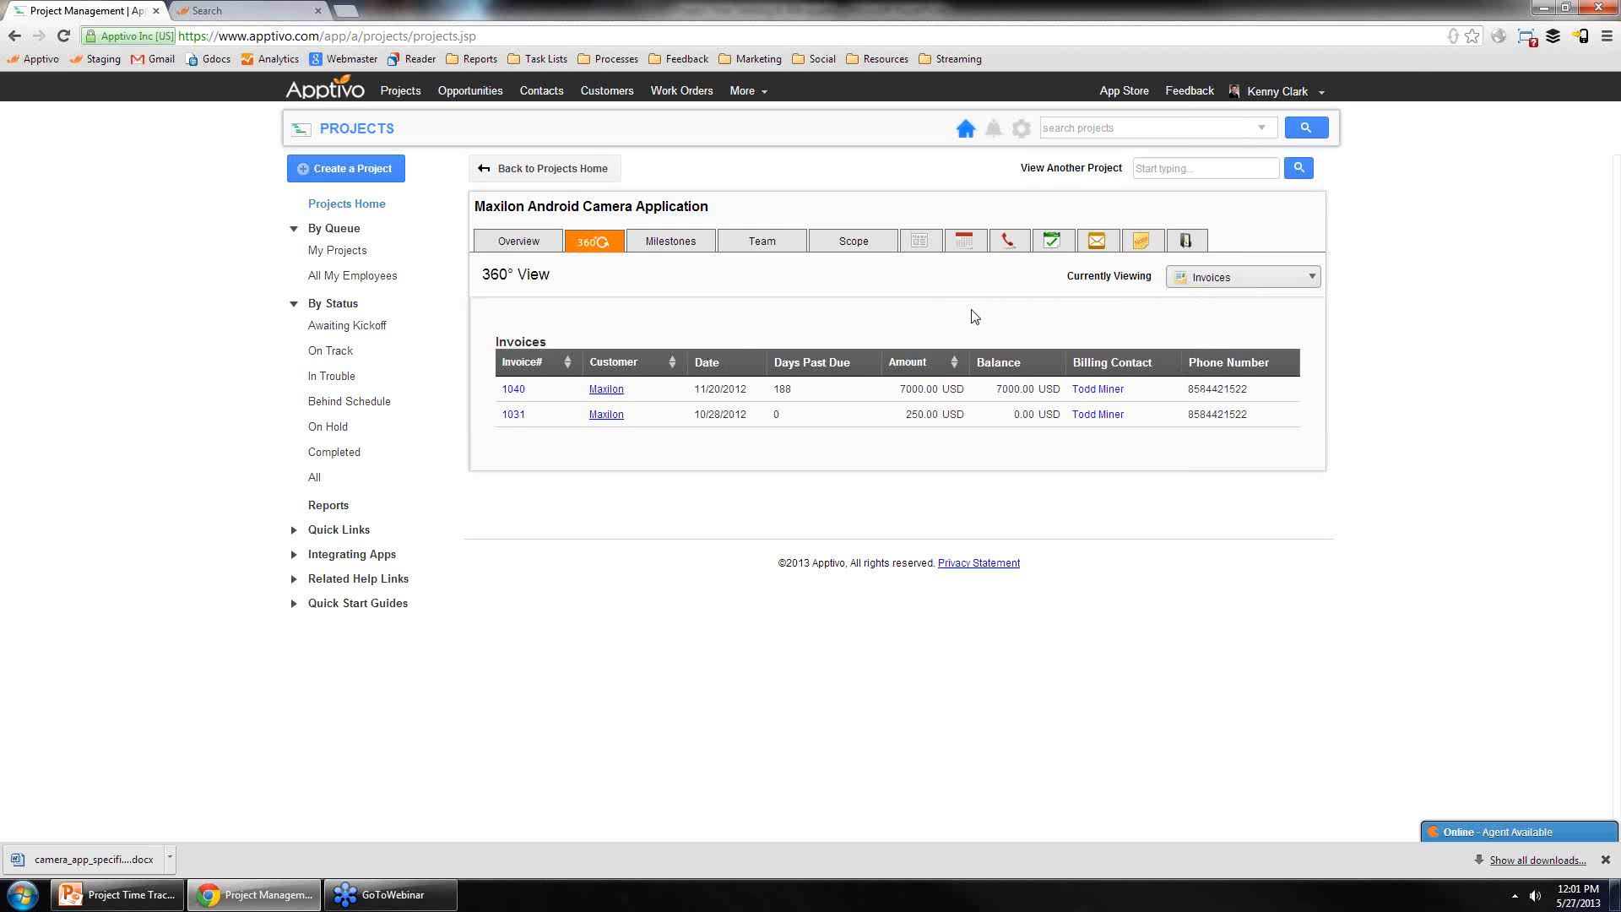
Step: Open the project Overview and follow its customer link to the Maxilon customer record
click(525, 246)
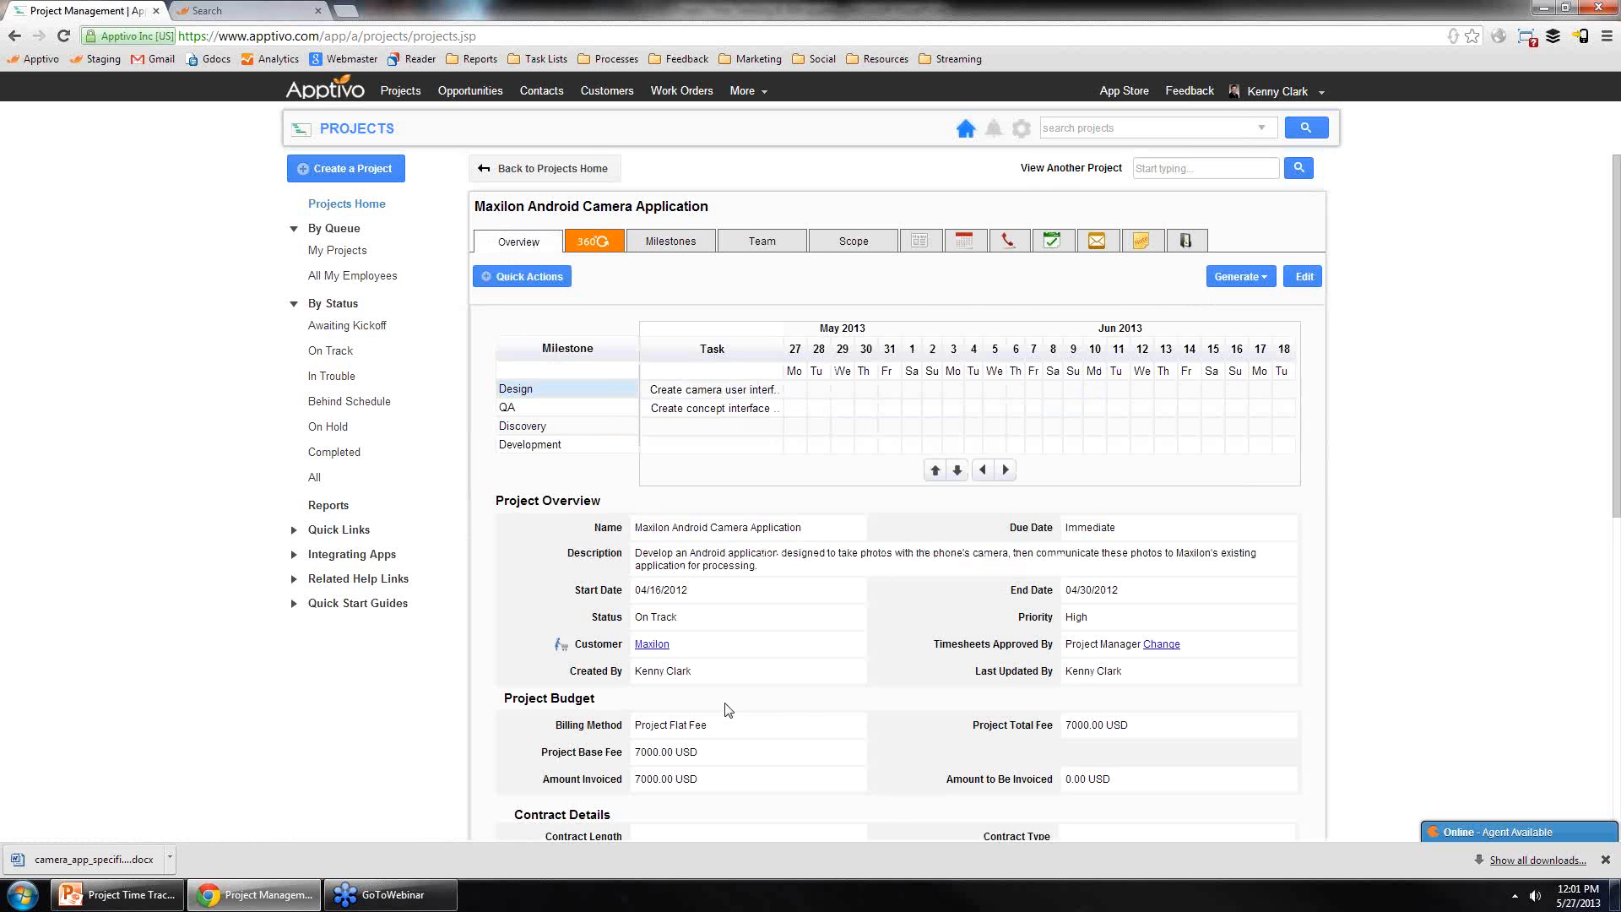
click(651, 646)
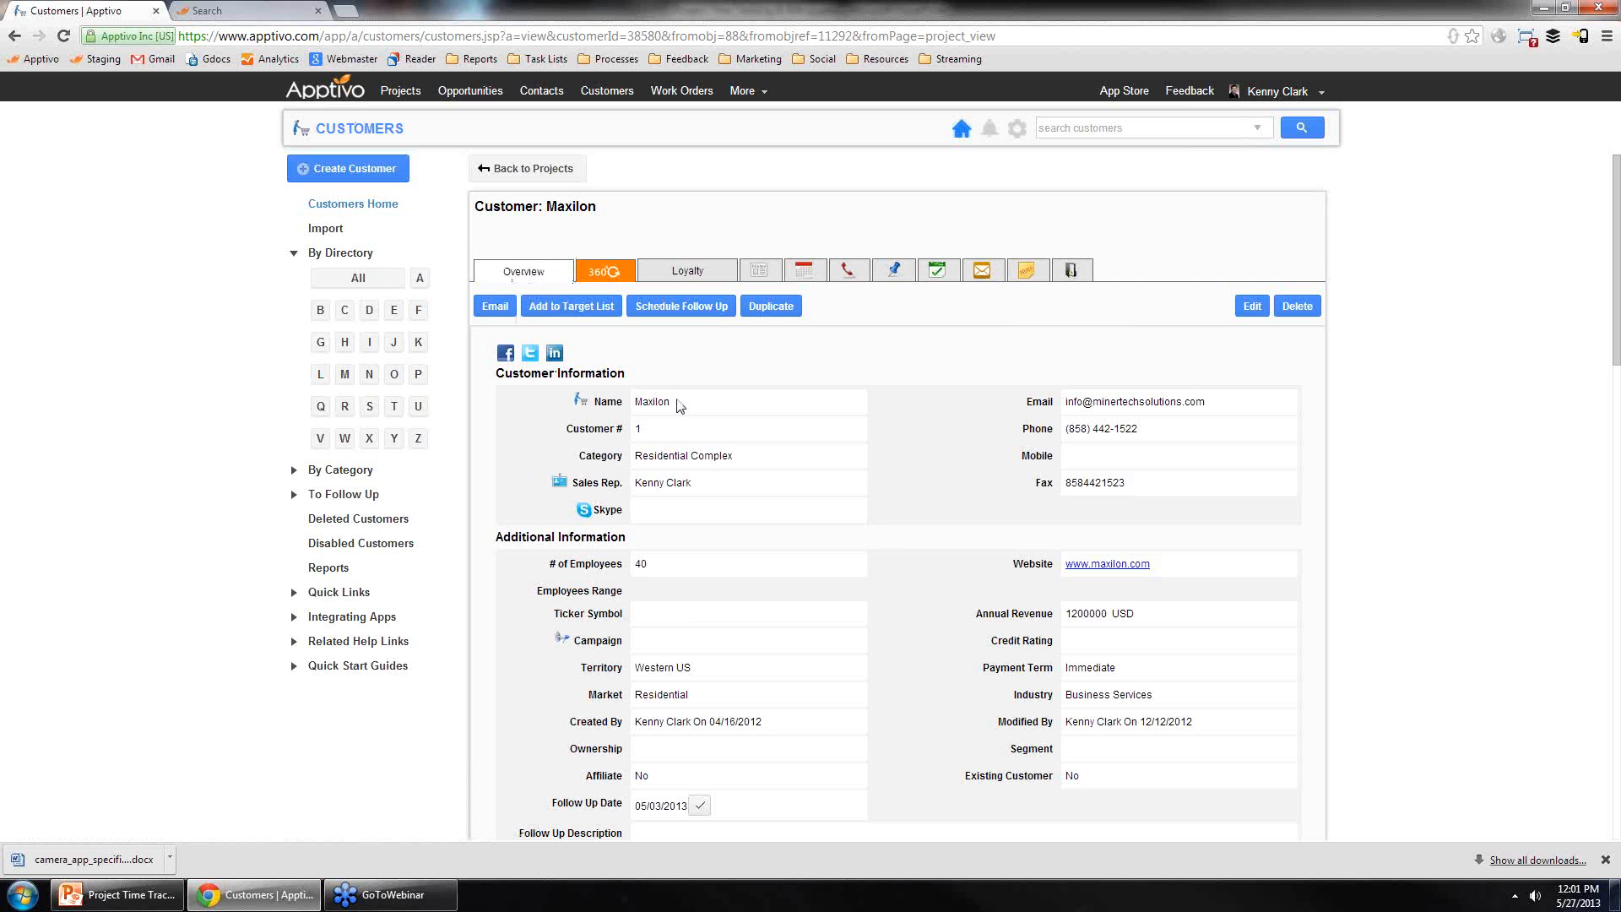
Step: Browse the Maxilon customer's overview details, then its Calendar and News Feed tabs
scroll(927, 455, down, 2)
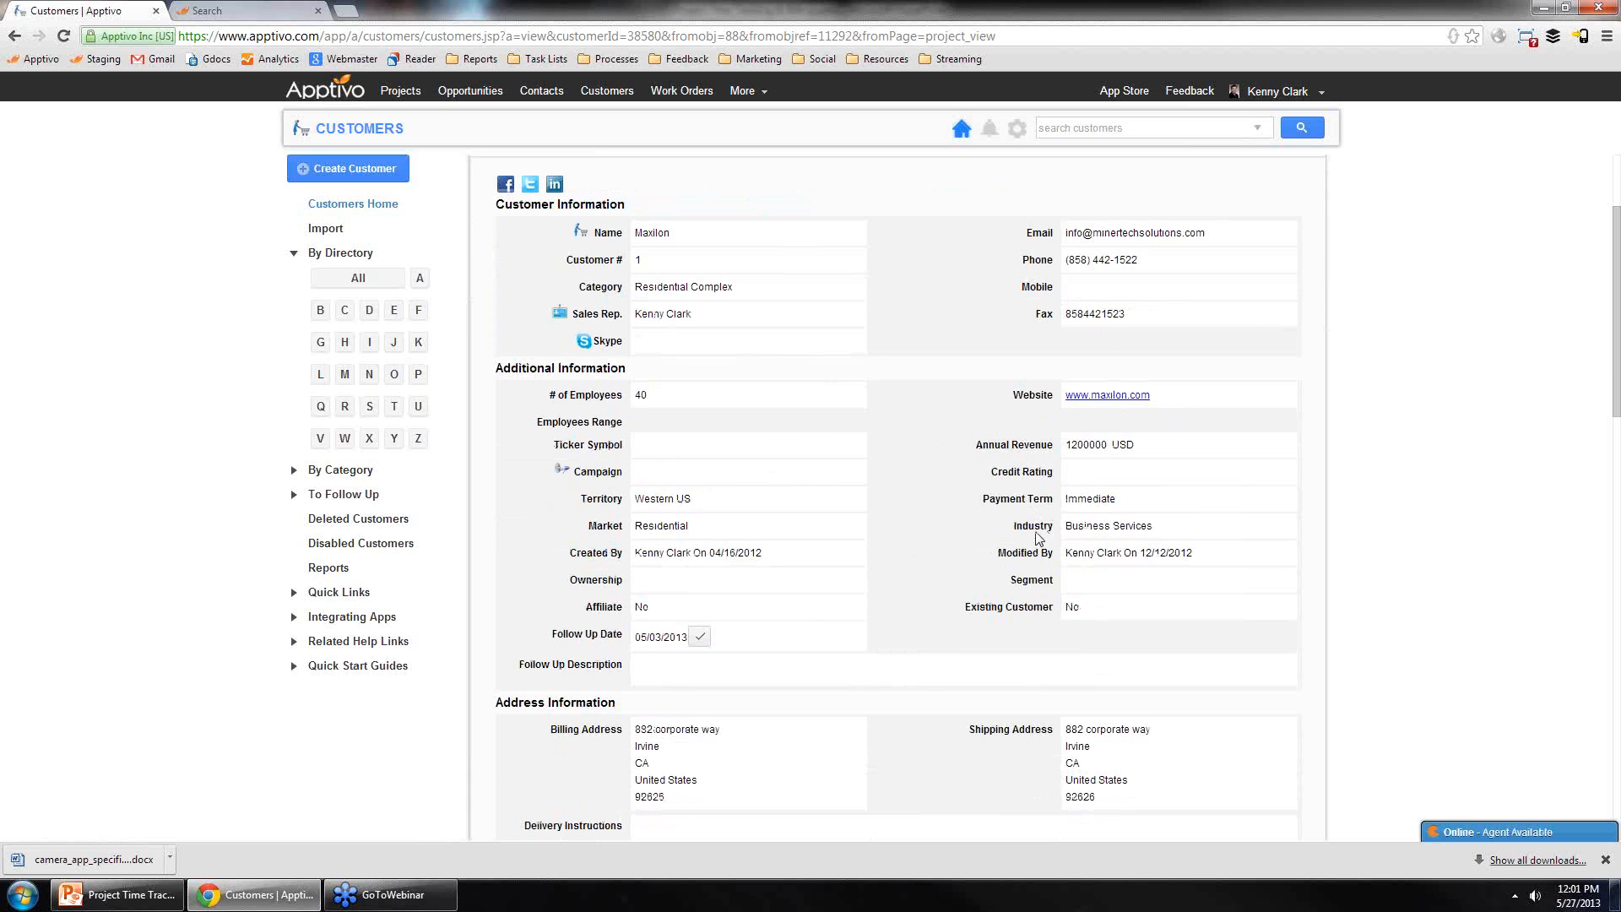
scroll(945, 606, down, 2)
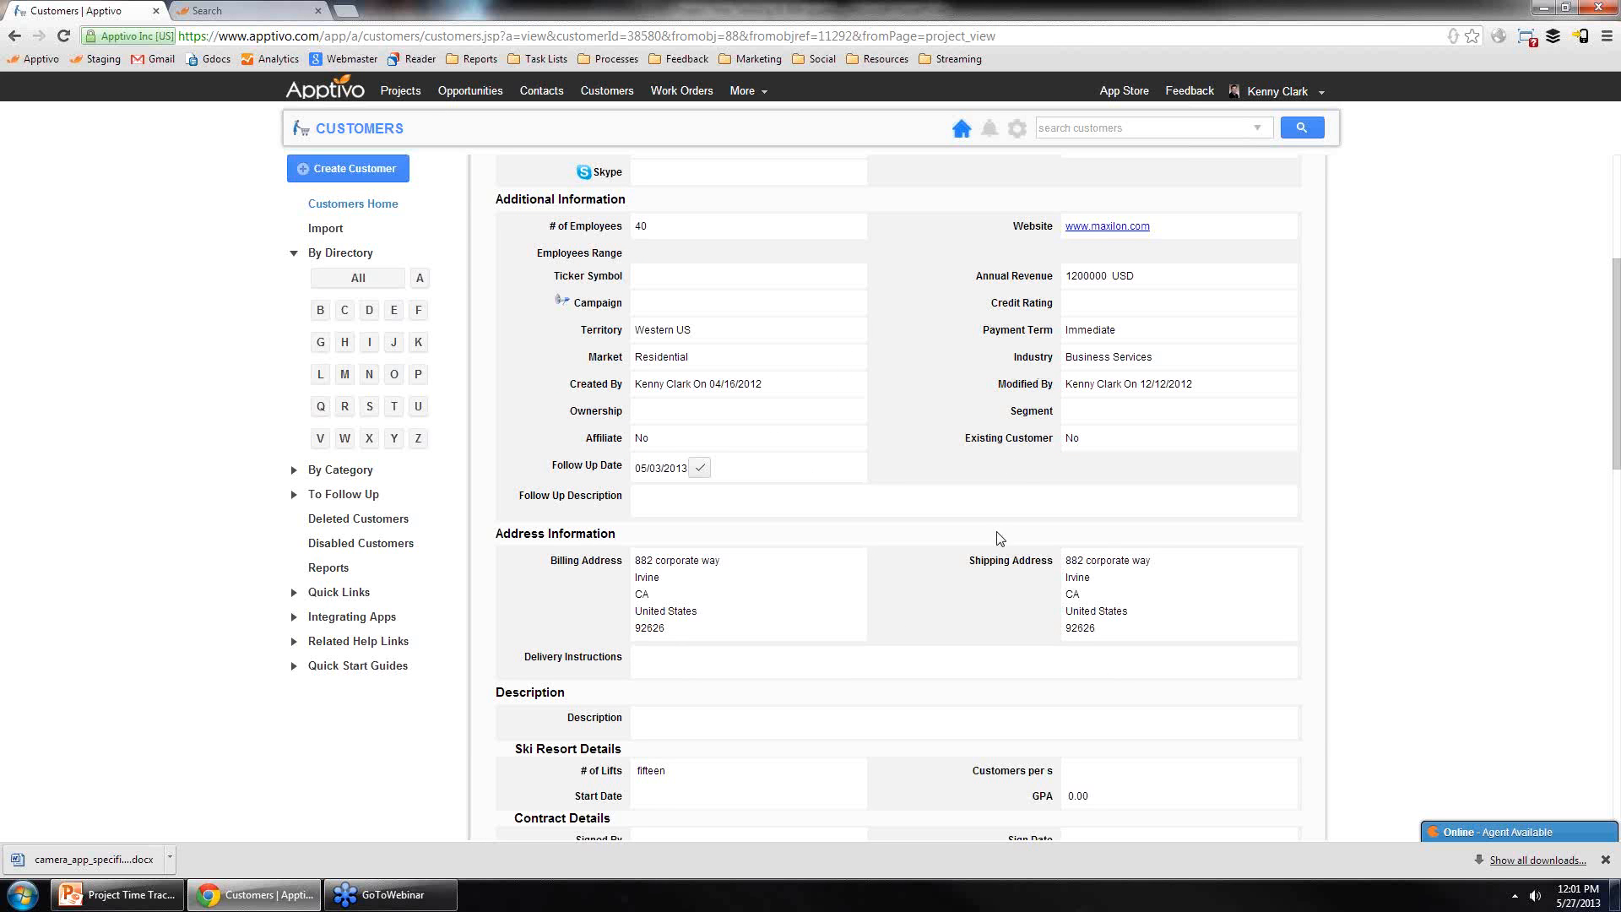
scroll(937, 604, up, 4)
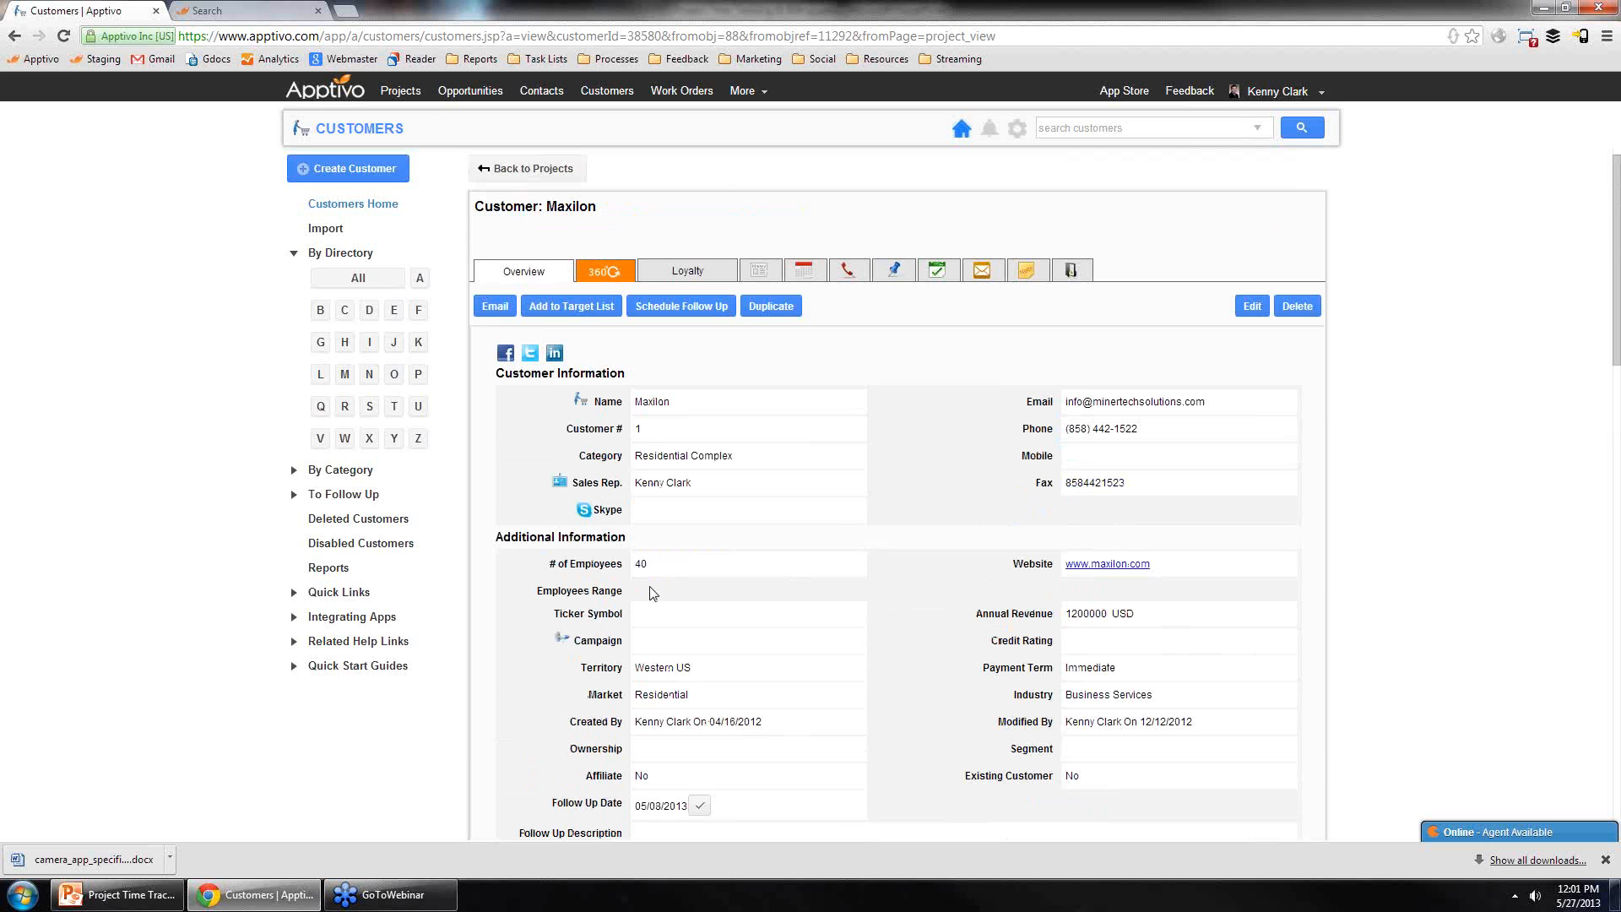
click(802, 272)
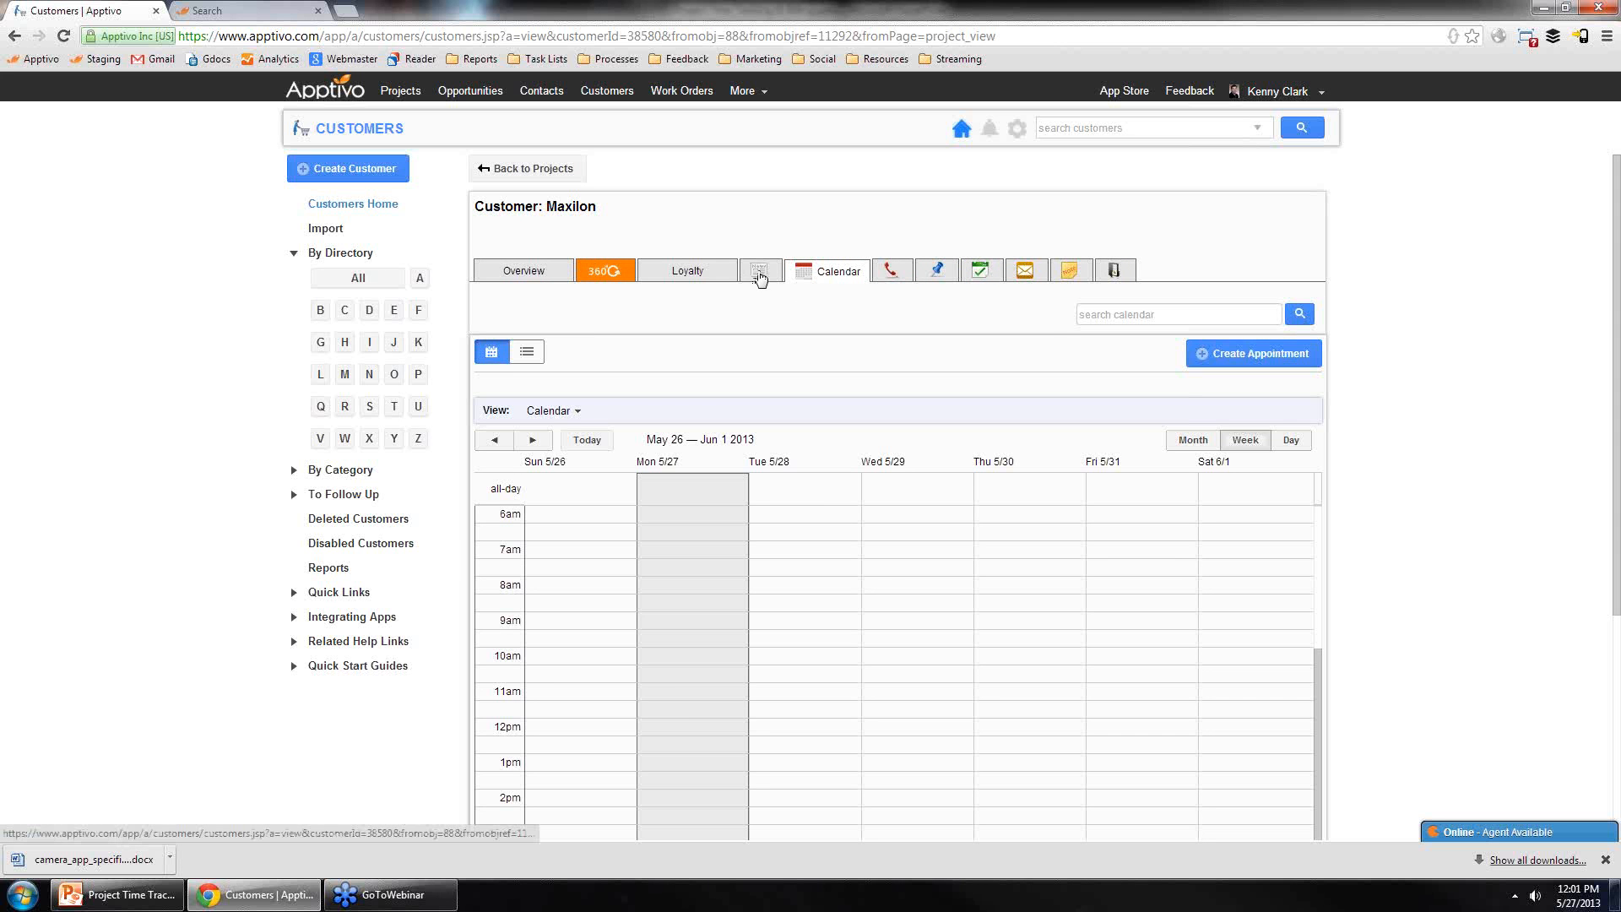
click(760, 275)
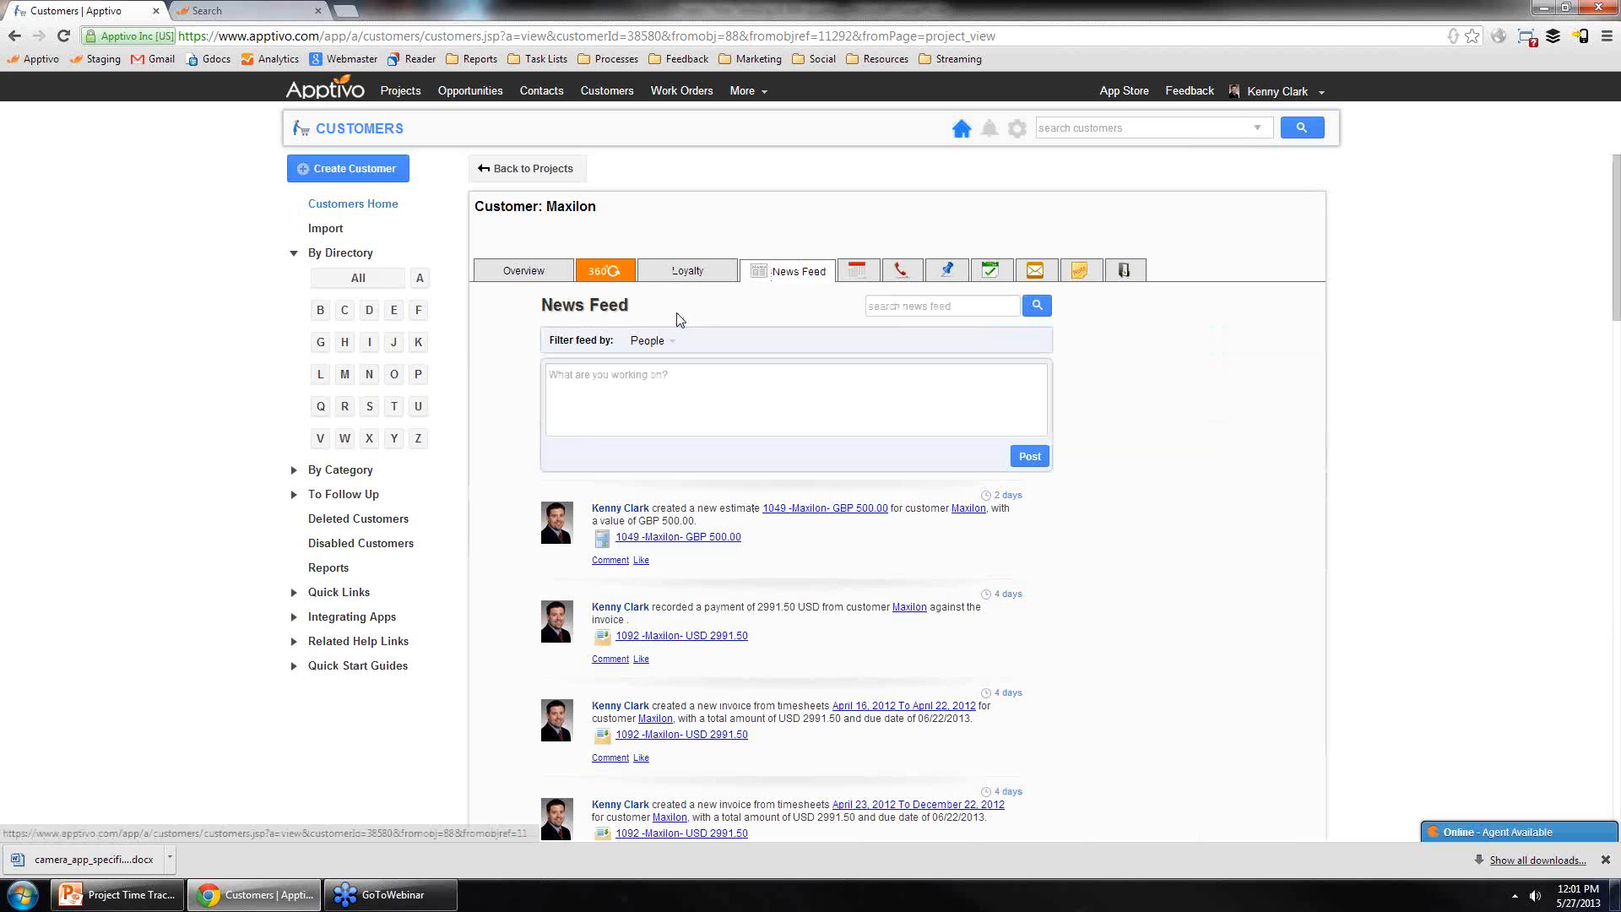
Step: Open the customer's 360° View and switch the viewed records from Cases to Projects
click(606, 272)
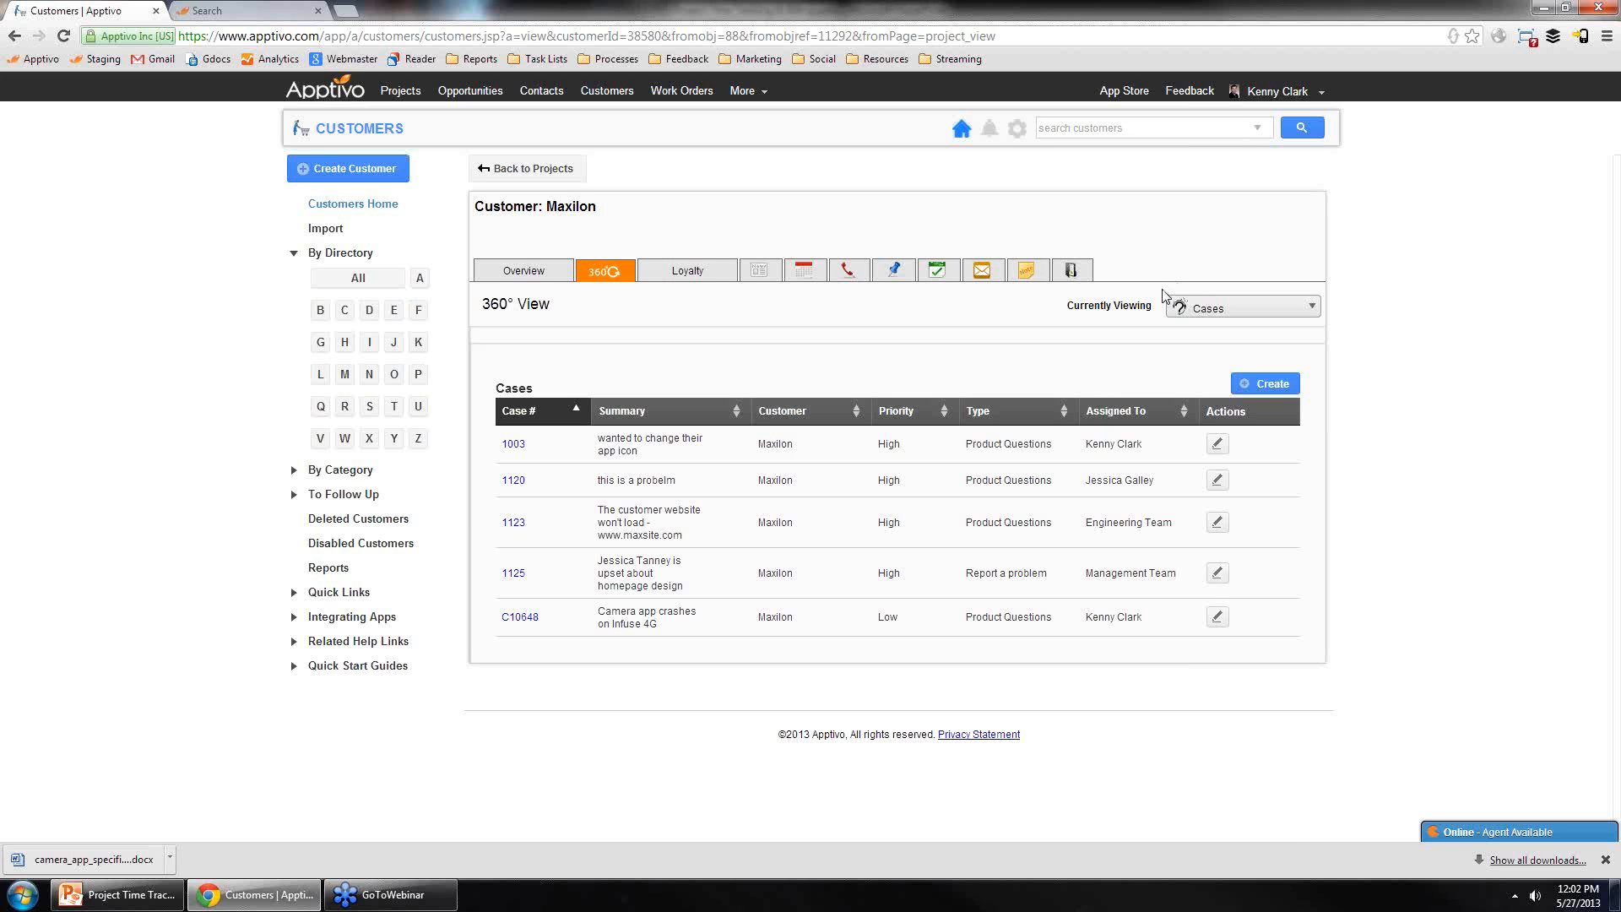
click(1200, 311)
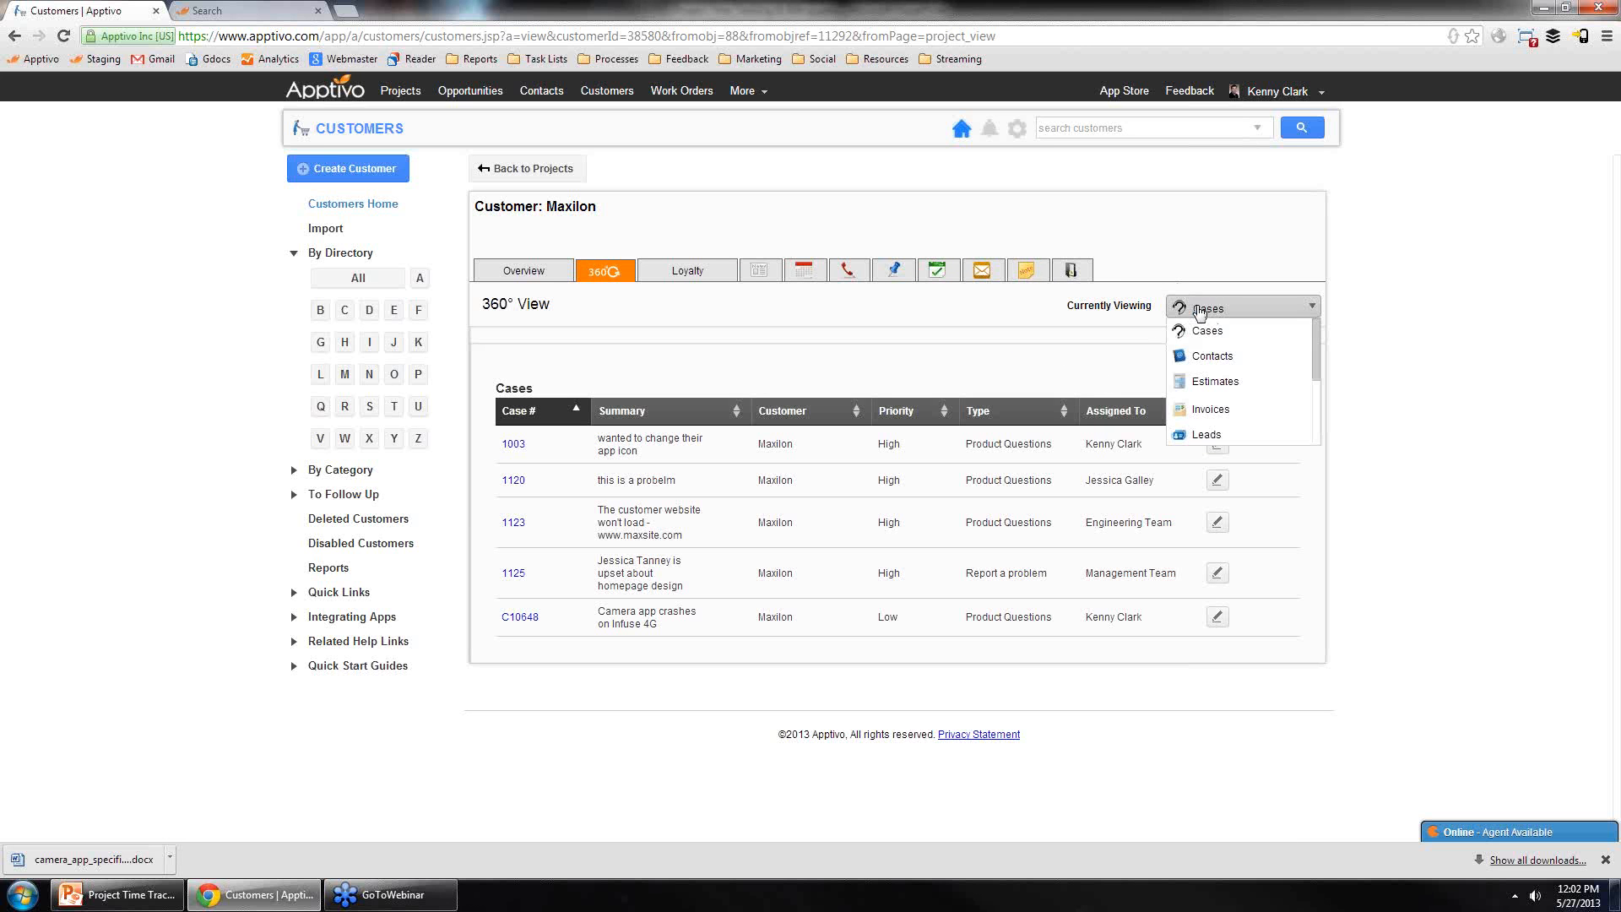
scroll(1223, 388, down, 3)
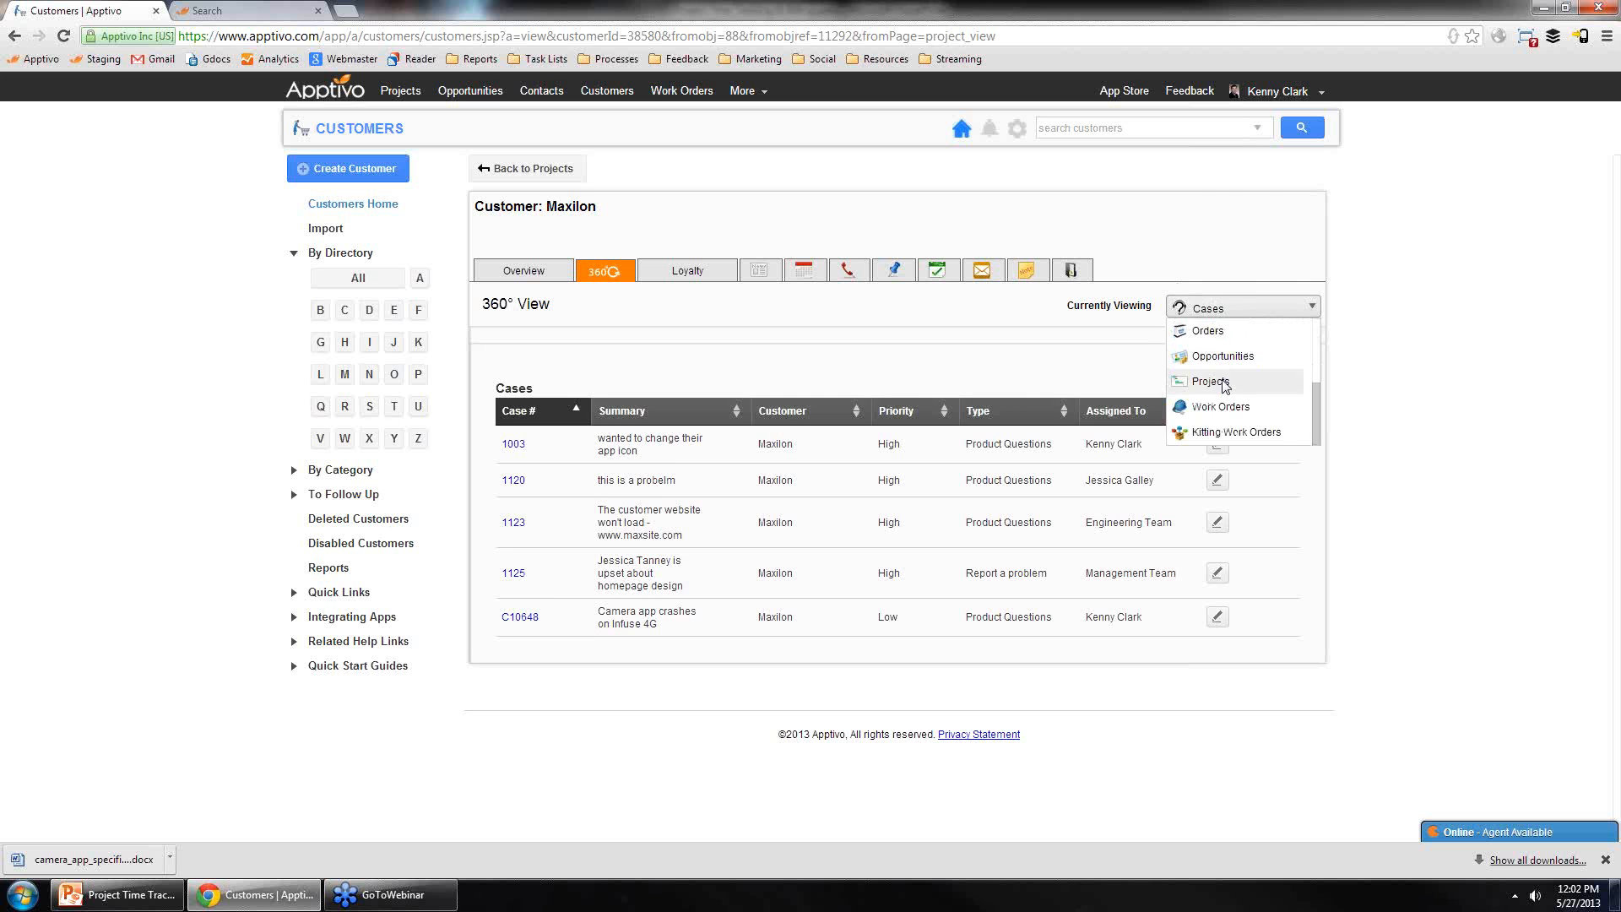
click(1224, 384)
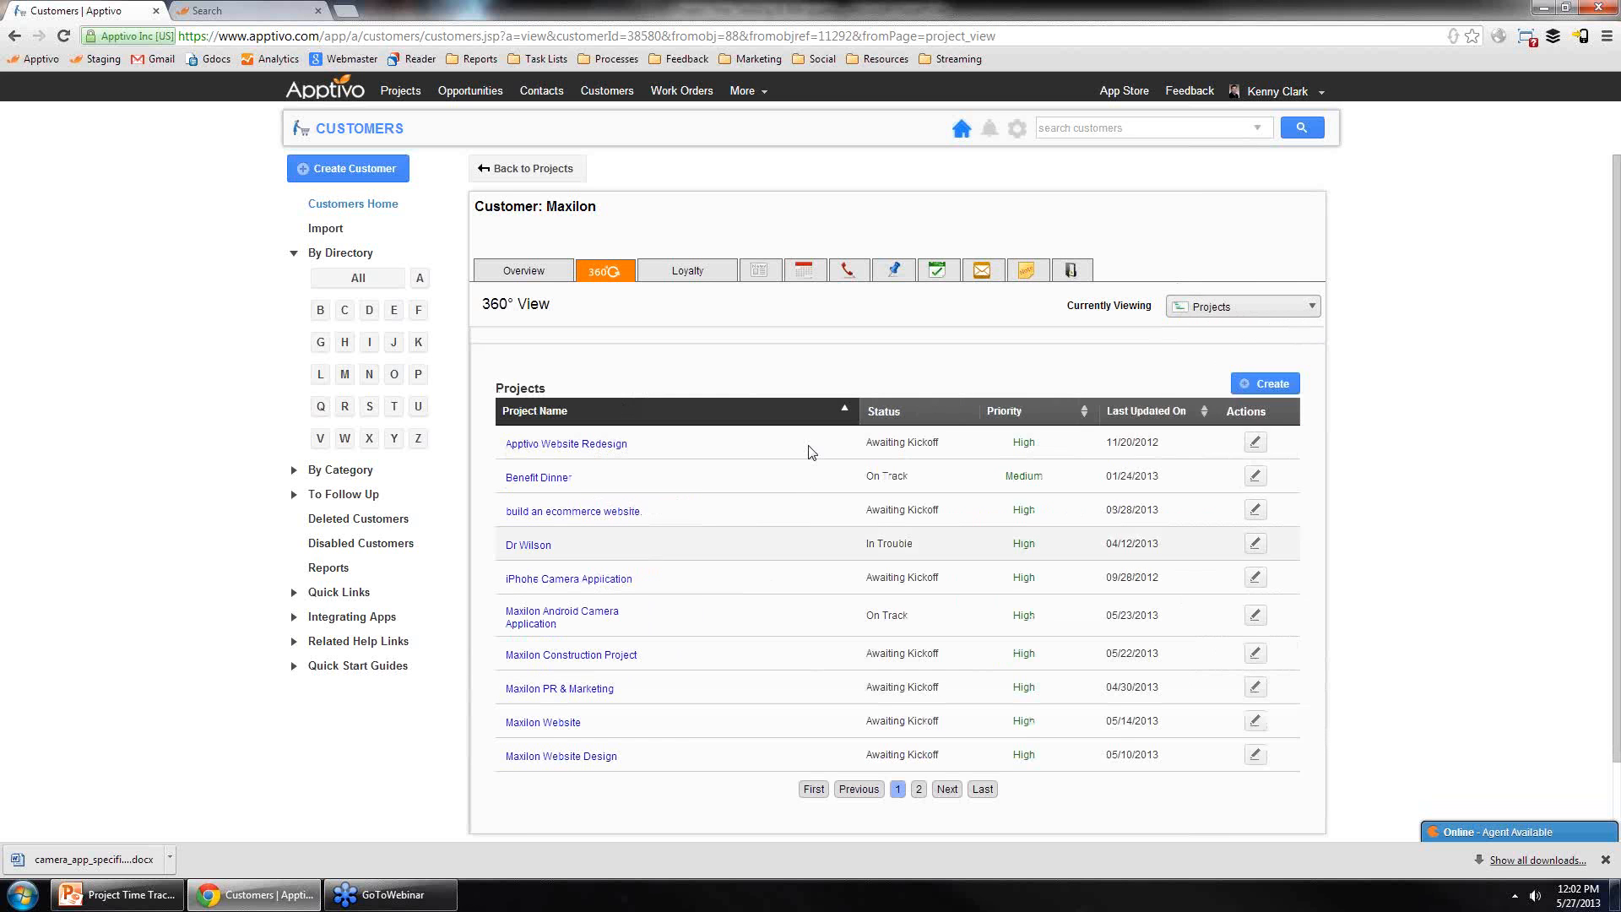
Step: Switch the customer's 360° View to Invoices and then to Leads
click(1218, 314)
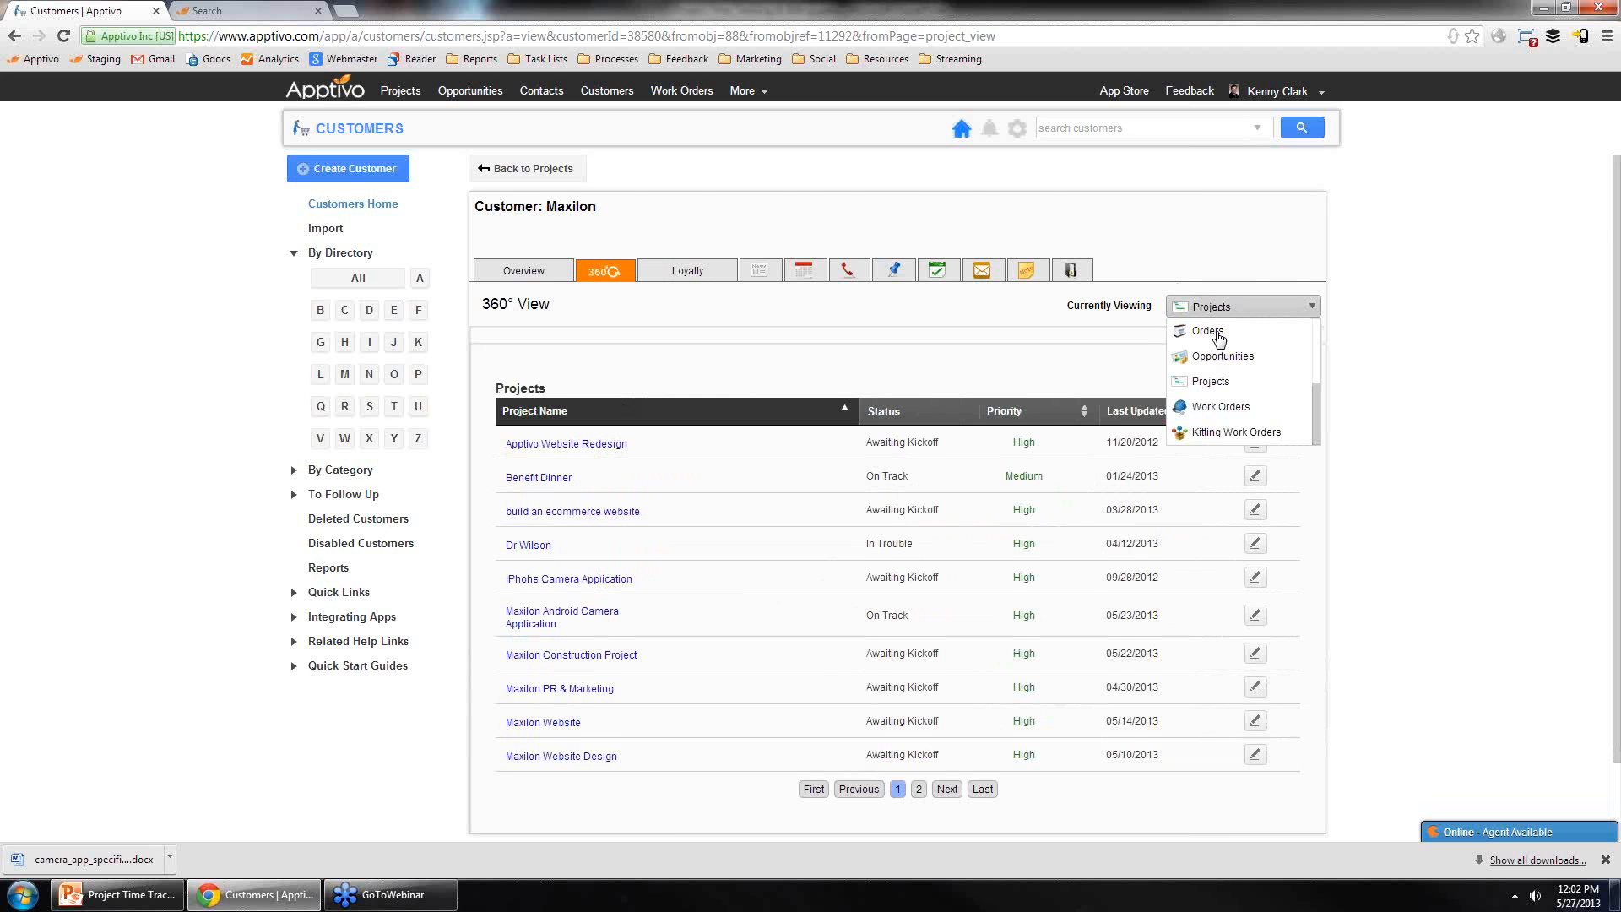
scroll(1219, 358, down, 2)
scroll(1212, 303, up, 2)
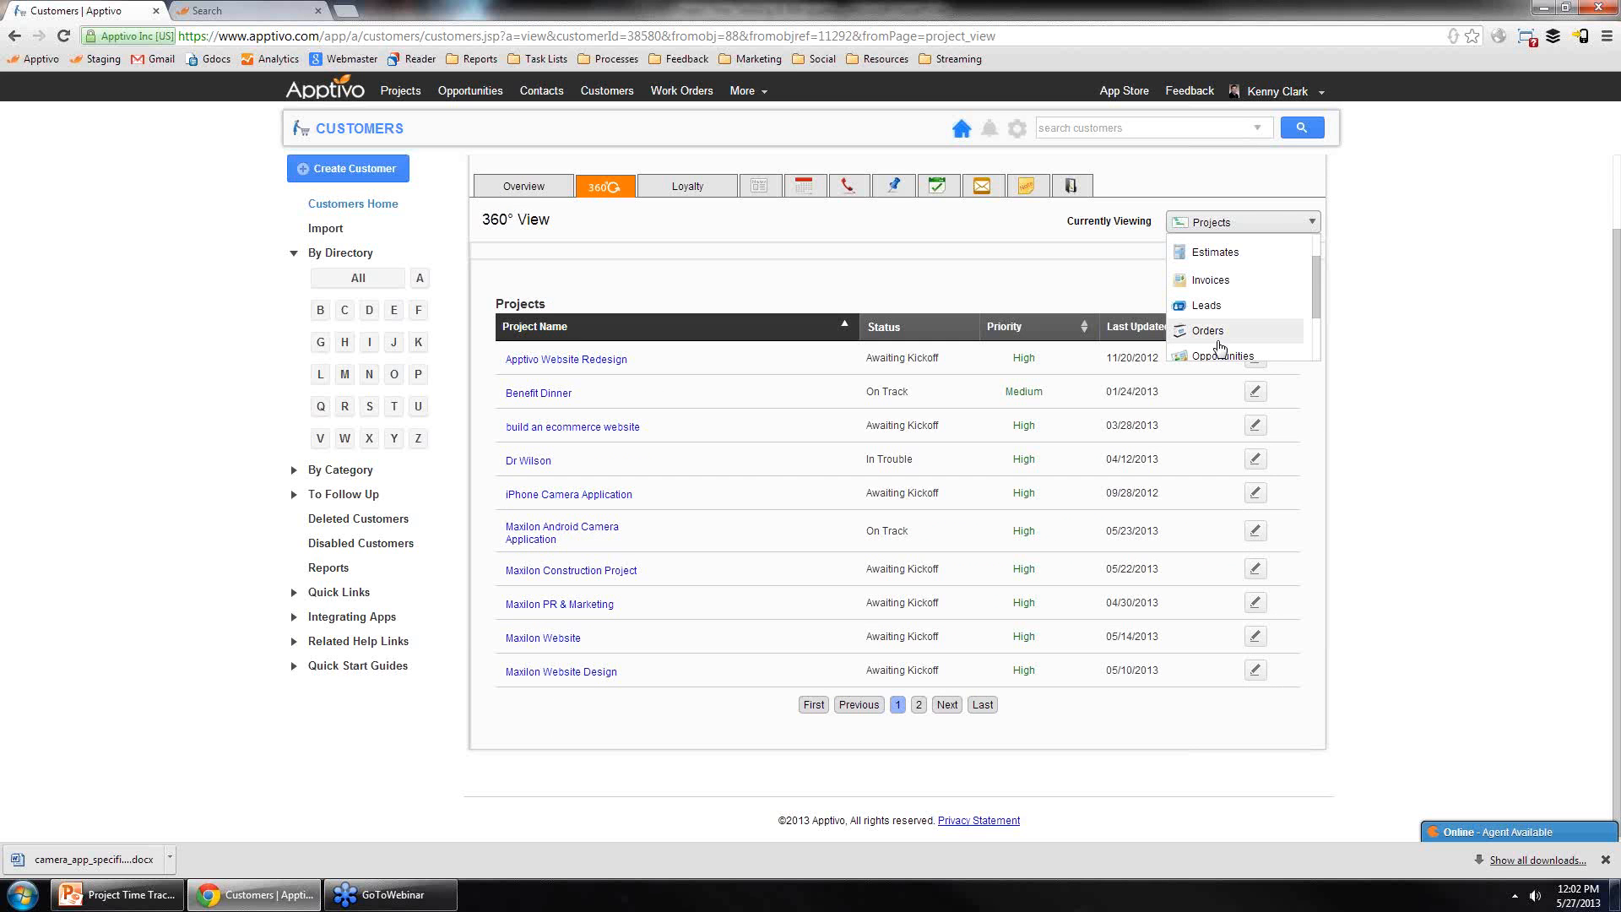
click(1208, 287)
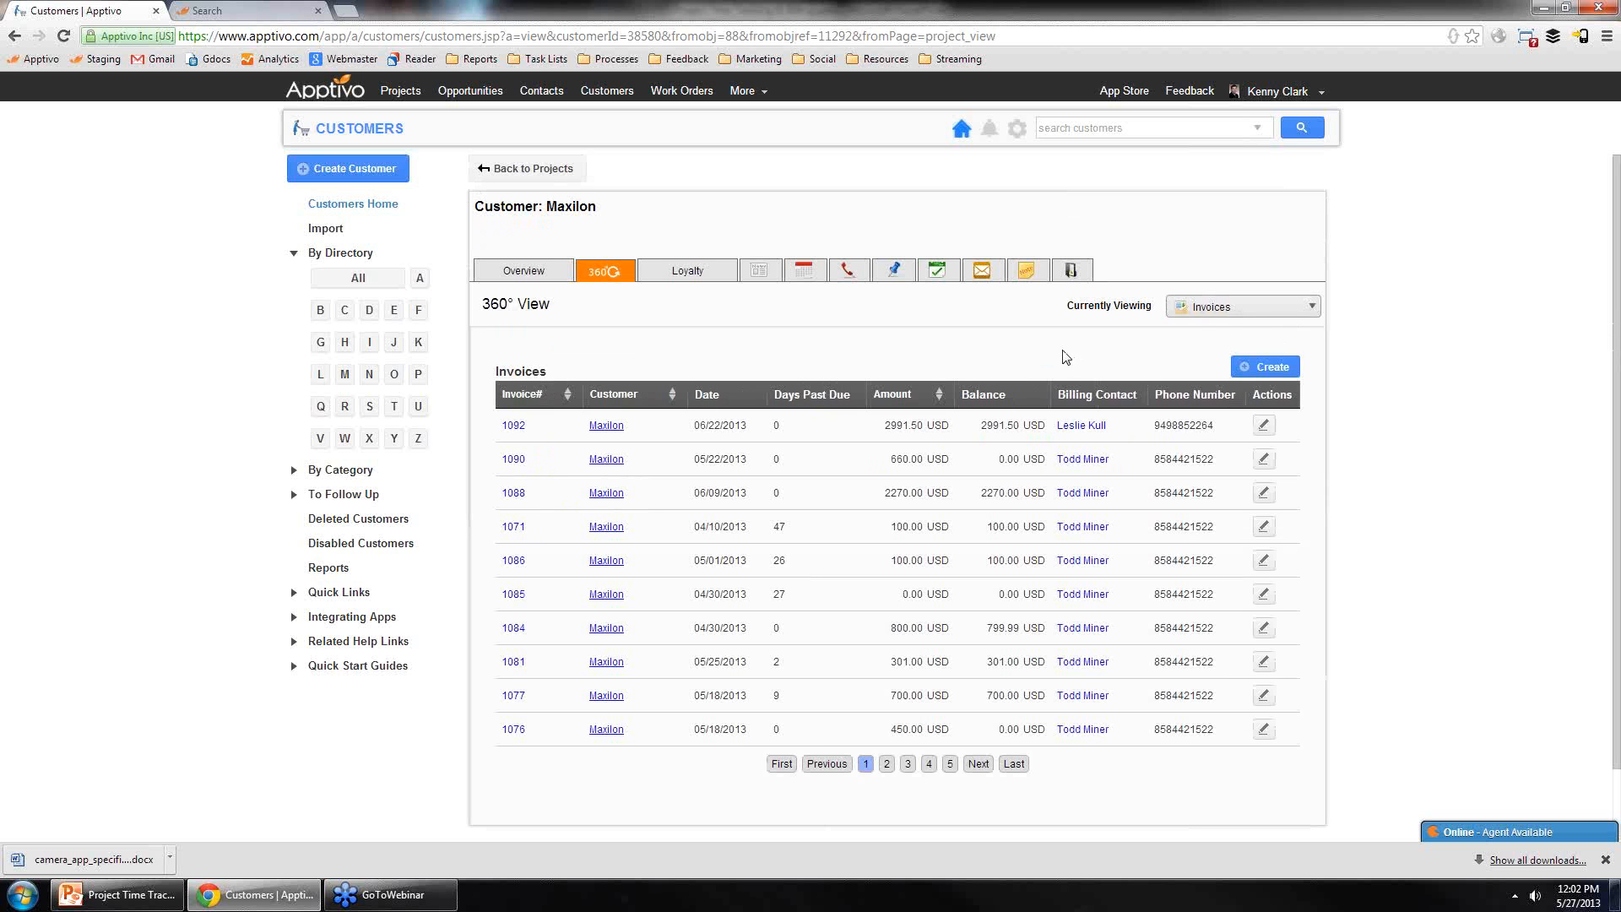
click(1226, 308)
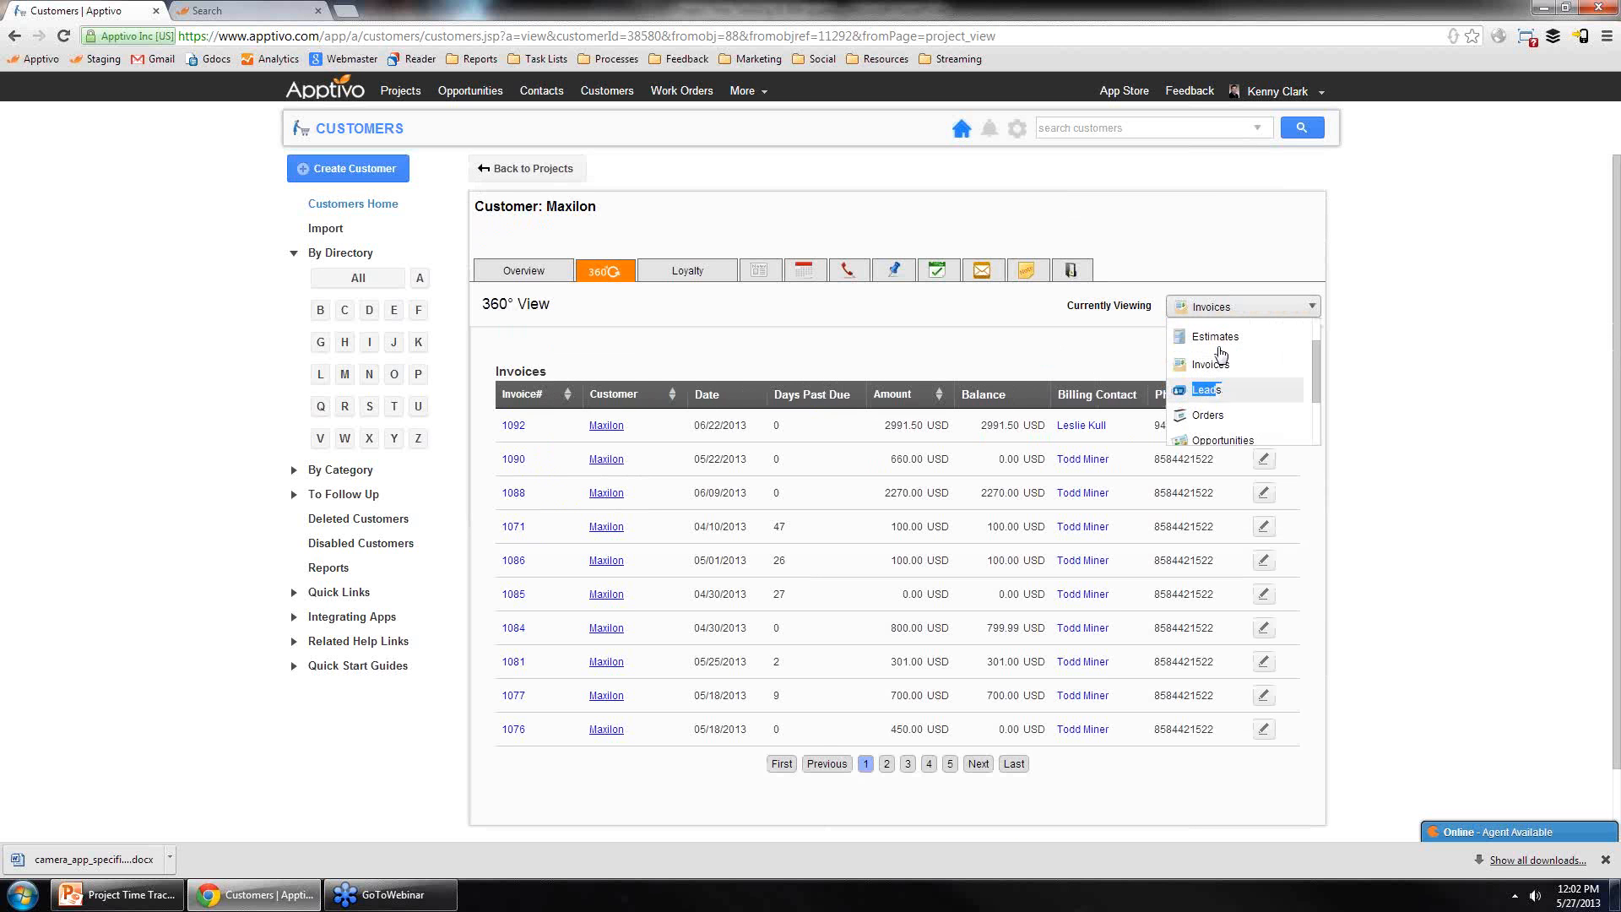
click(1228, 391)
Step: Switch the customer's 360° View to Opportunities and then to Work Orders
click(1238, 309)
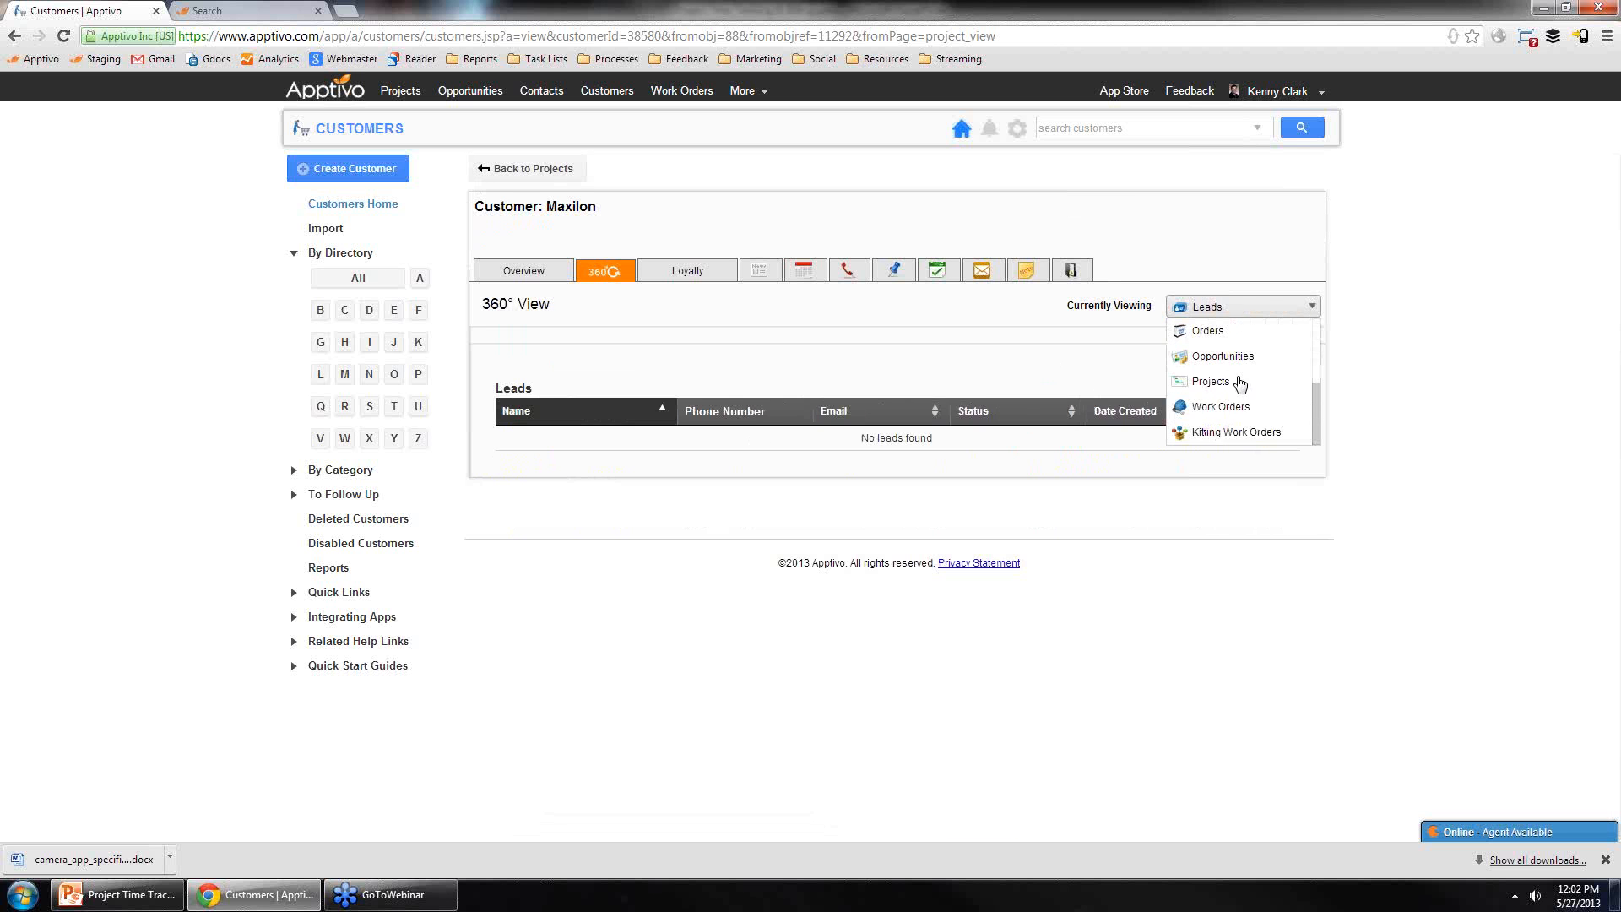
click(1232, 355)
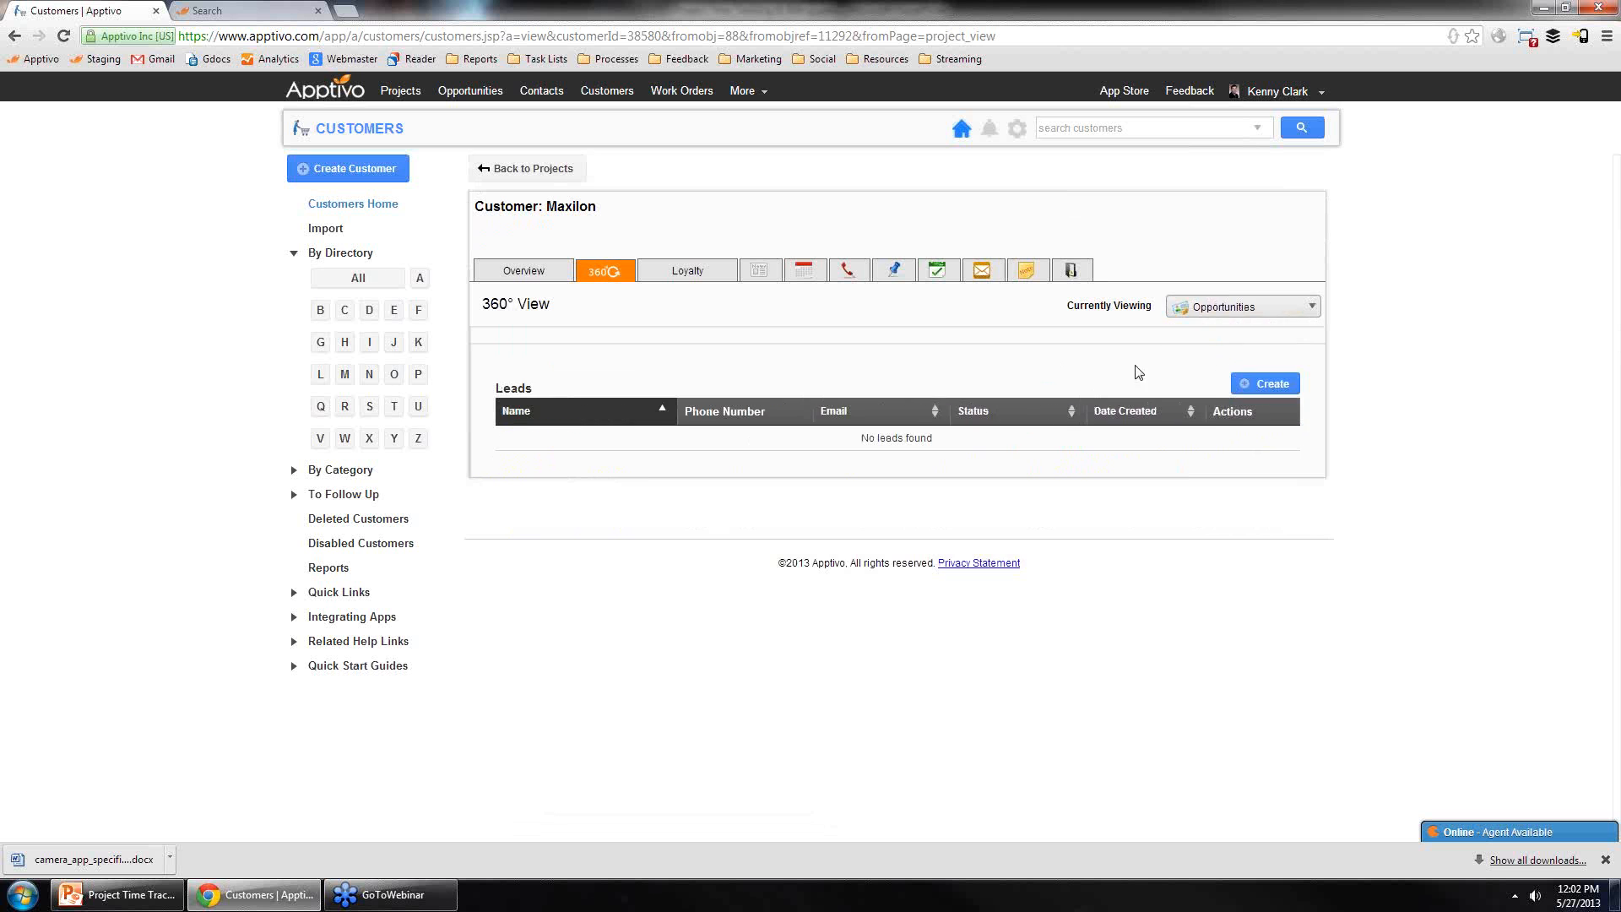
click(1184, 309)
click(1219, 409)
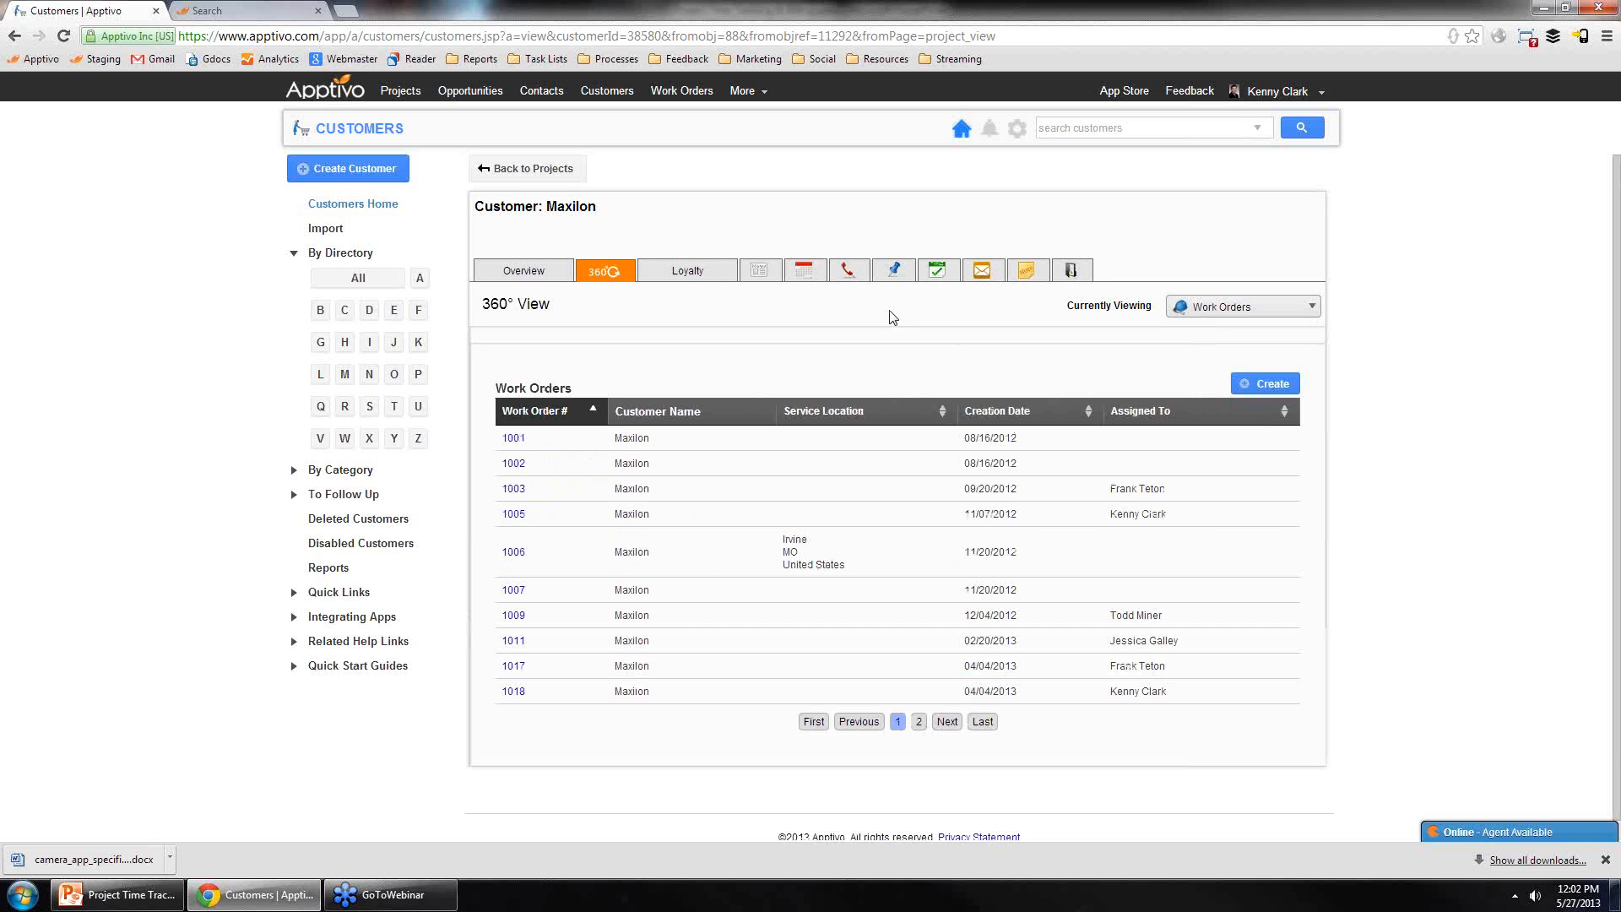
Step: Return to the Projects home and open the Maxilon Android Camera Application project from Recent Projects
click(399, 95)
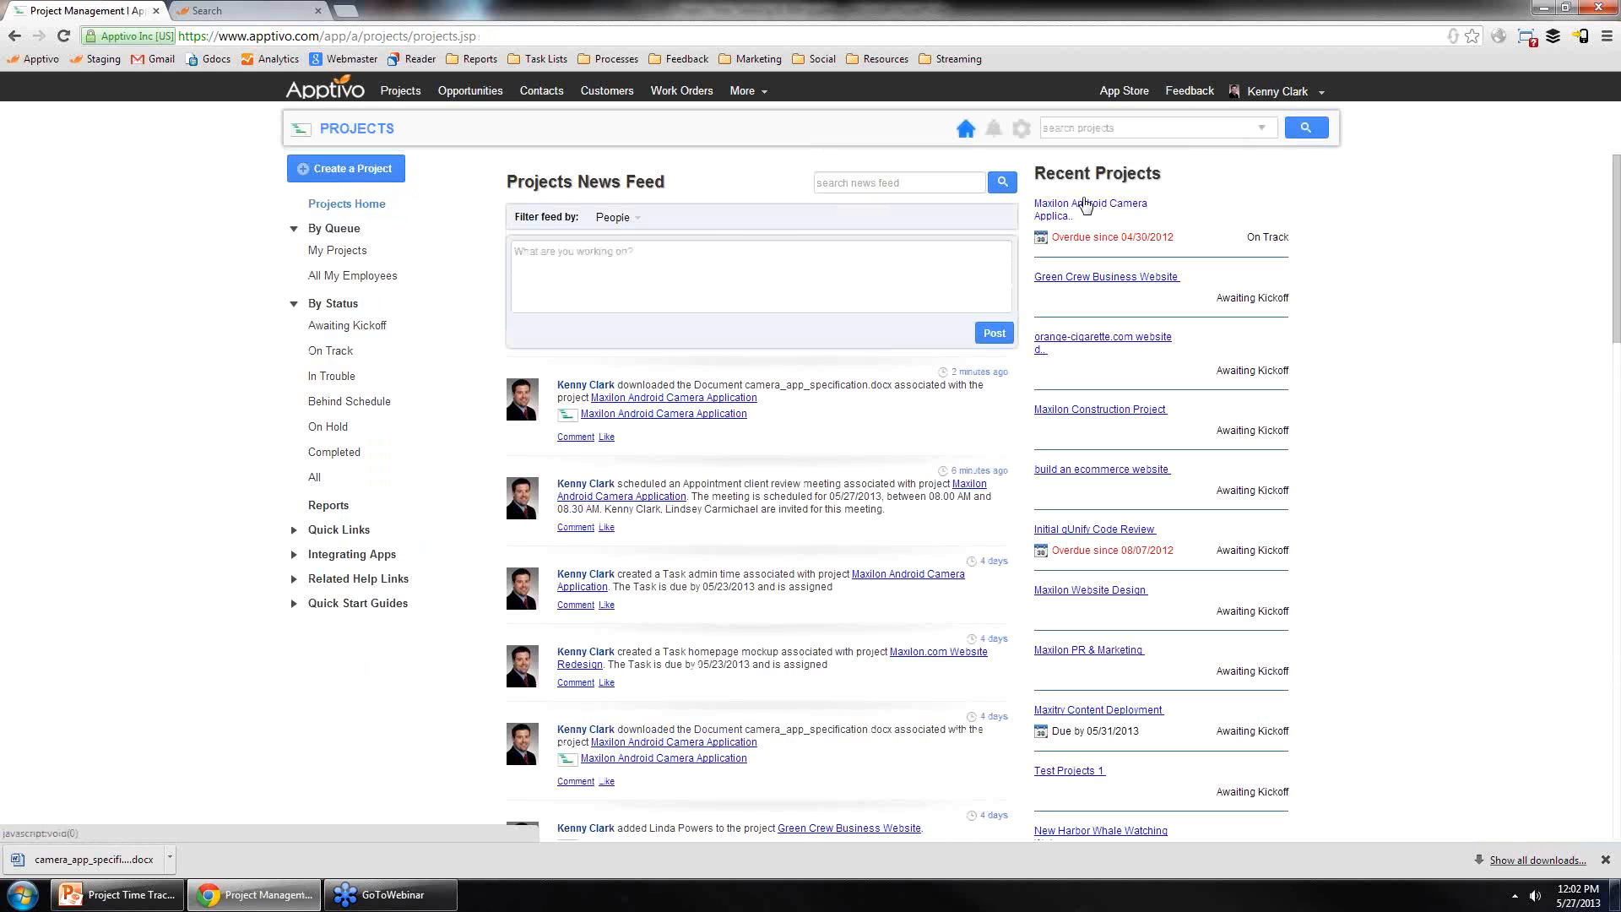
click(1087, 205)
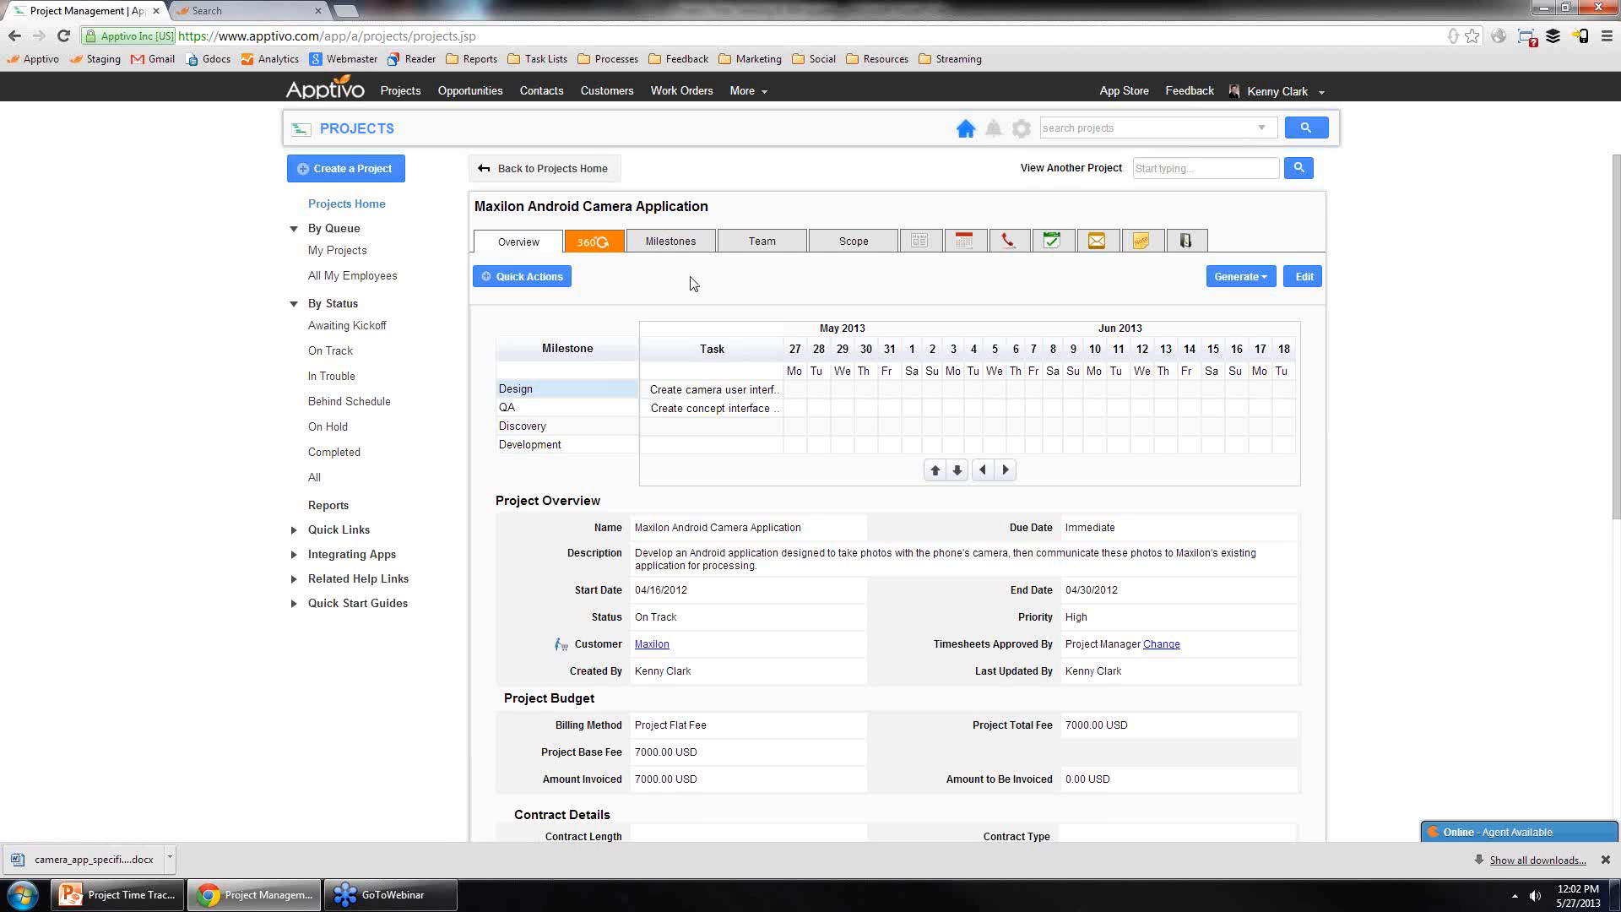
Step: Open the project's Tasks list and bring up the Create Task form without filling it in
click(1052, 244)
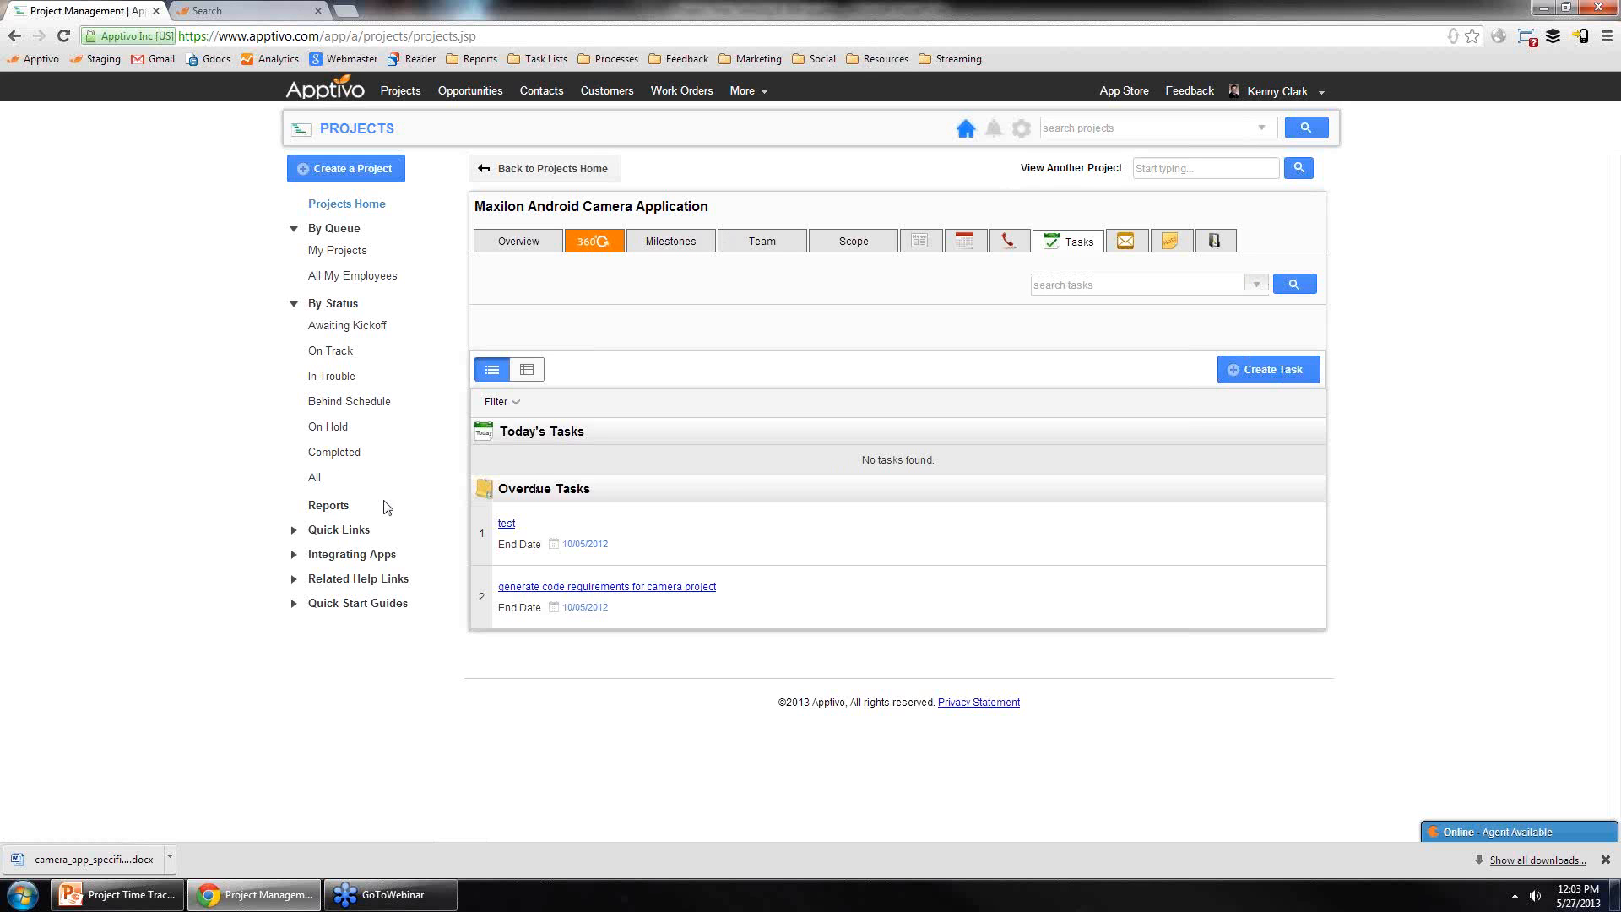
click(1274, 369)
click(999, 440)
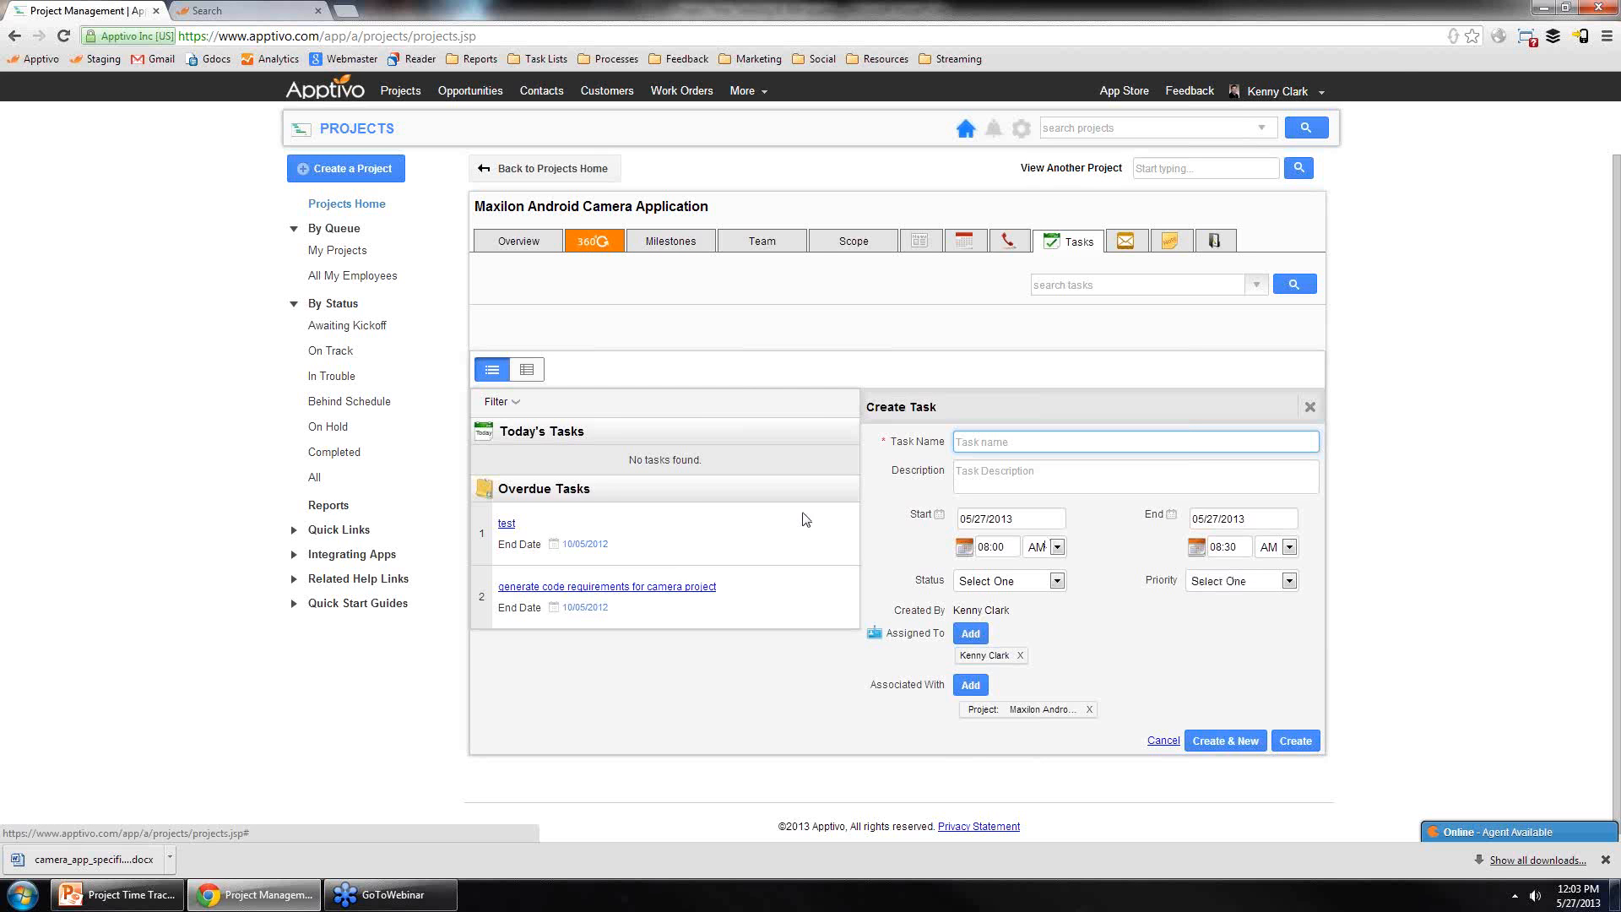
Step: Open the project's Milestones list and open the Create Milestone dialog, then close it
click(687, 244)
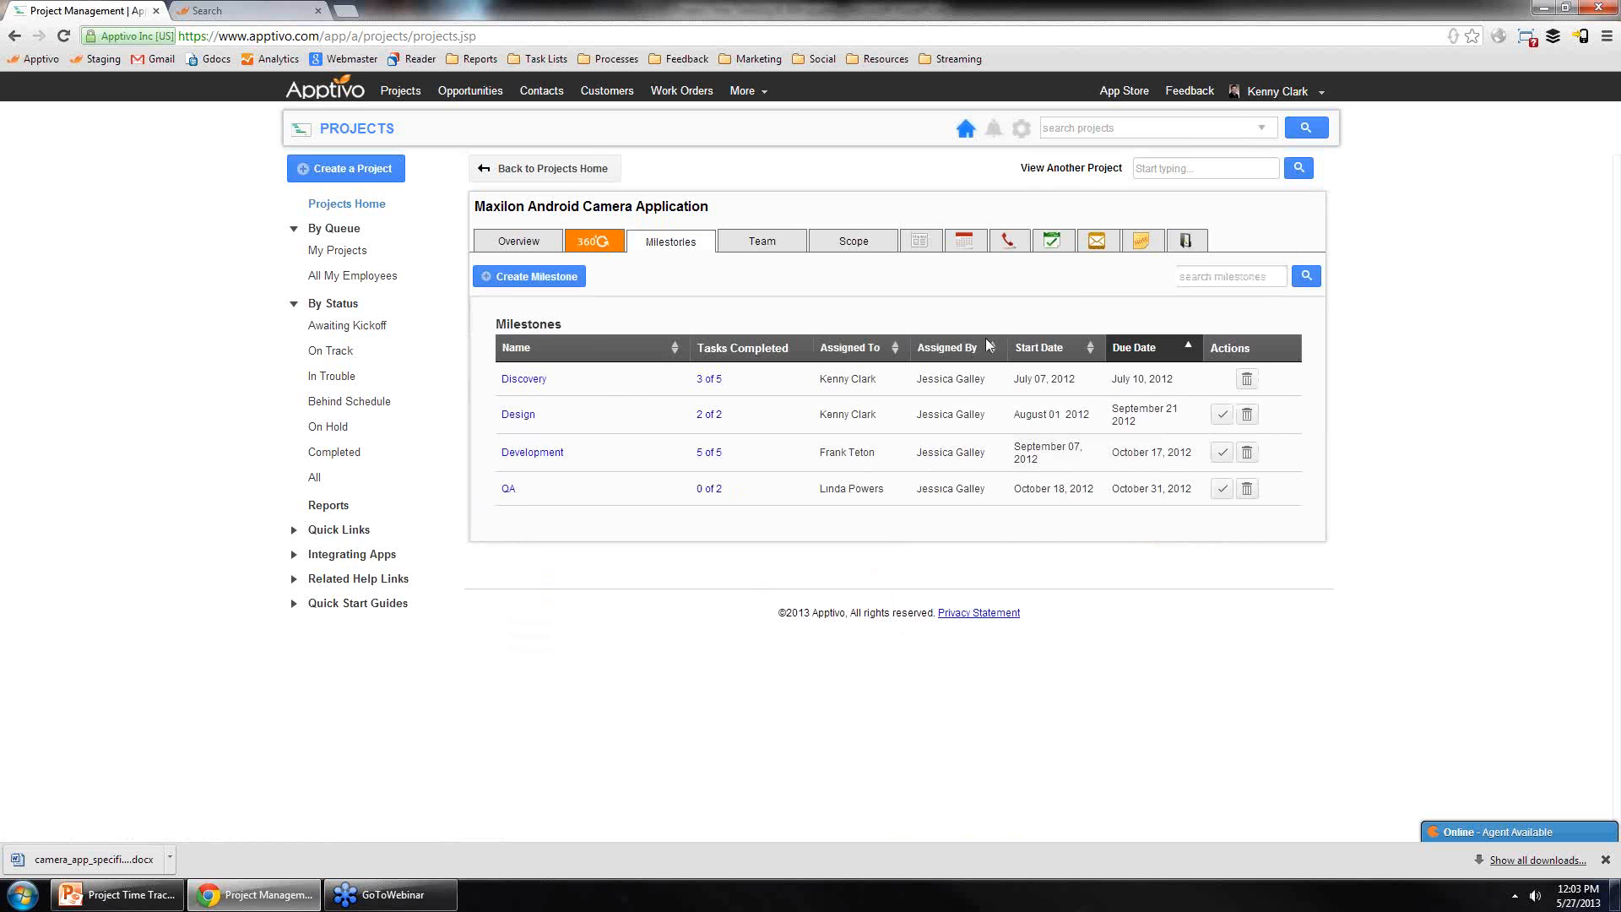
click(514, 277)
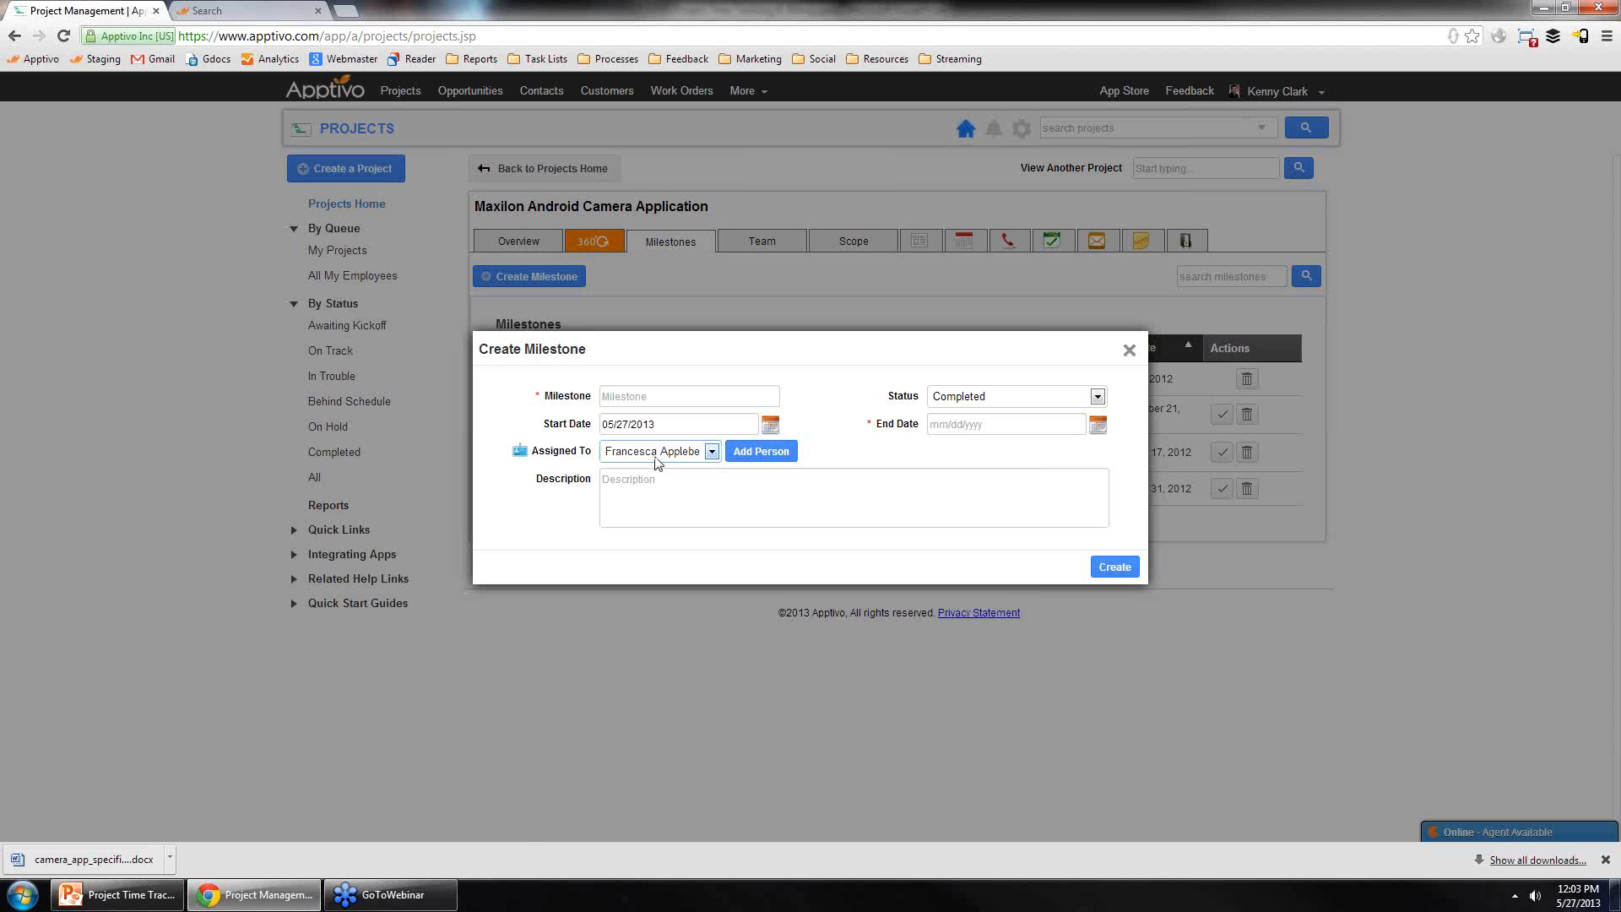
click(1128, 350)
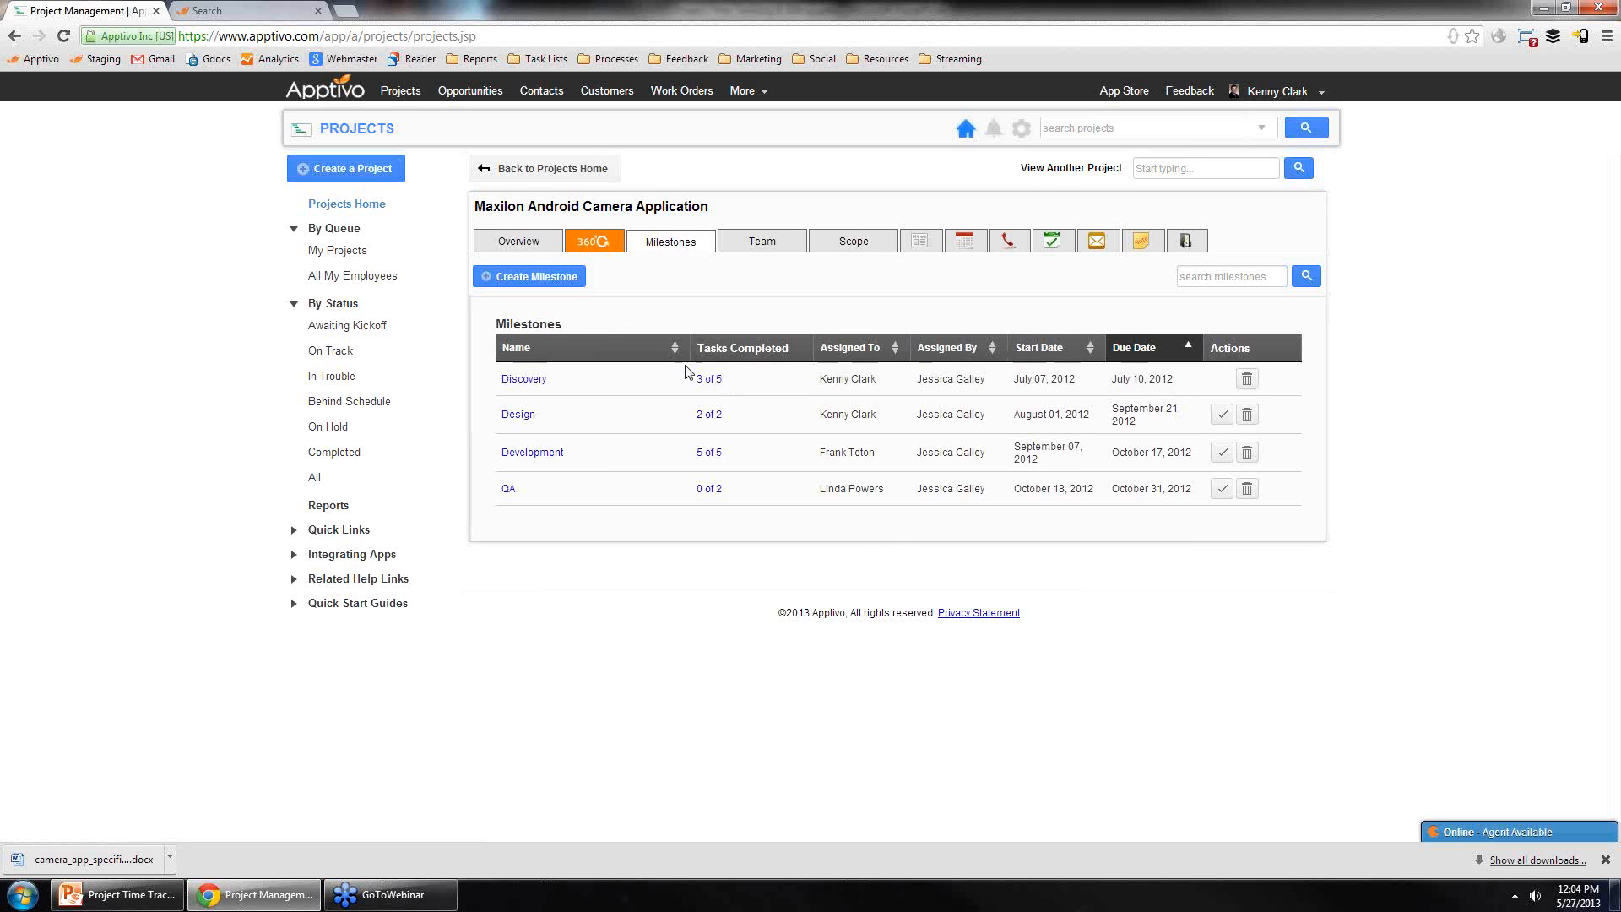
Step: Open the Discovery milestone and review its overview and task details
click(524, 378)
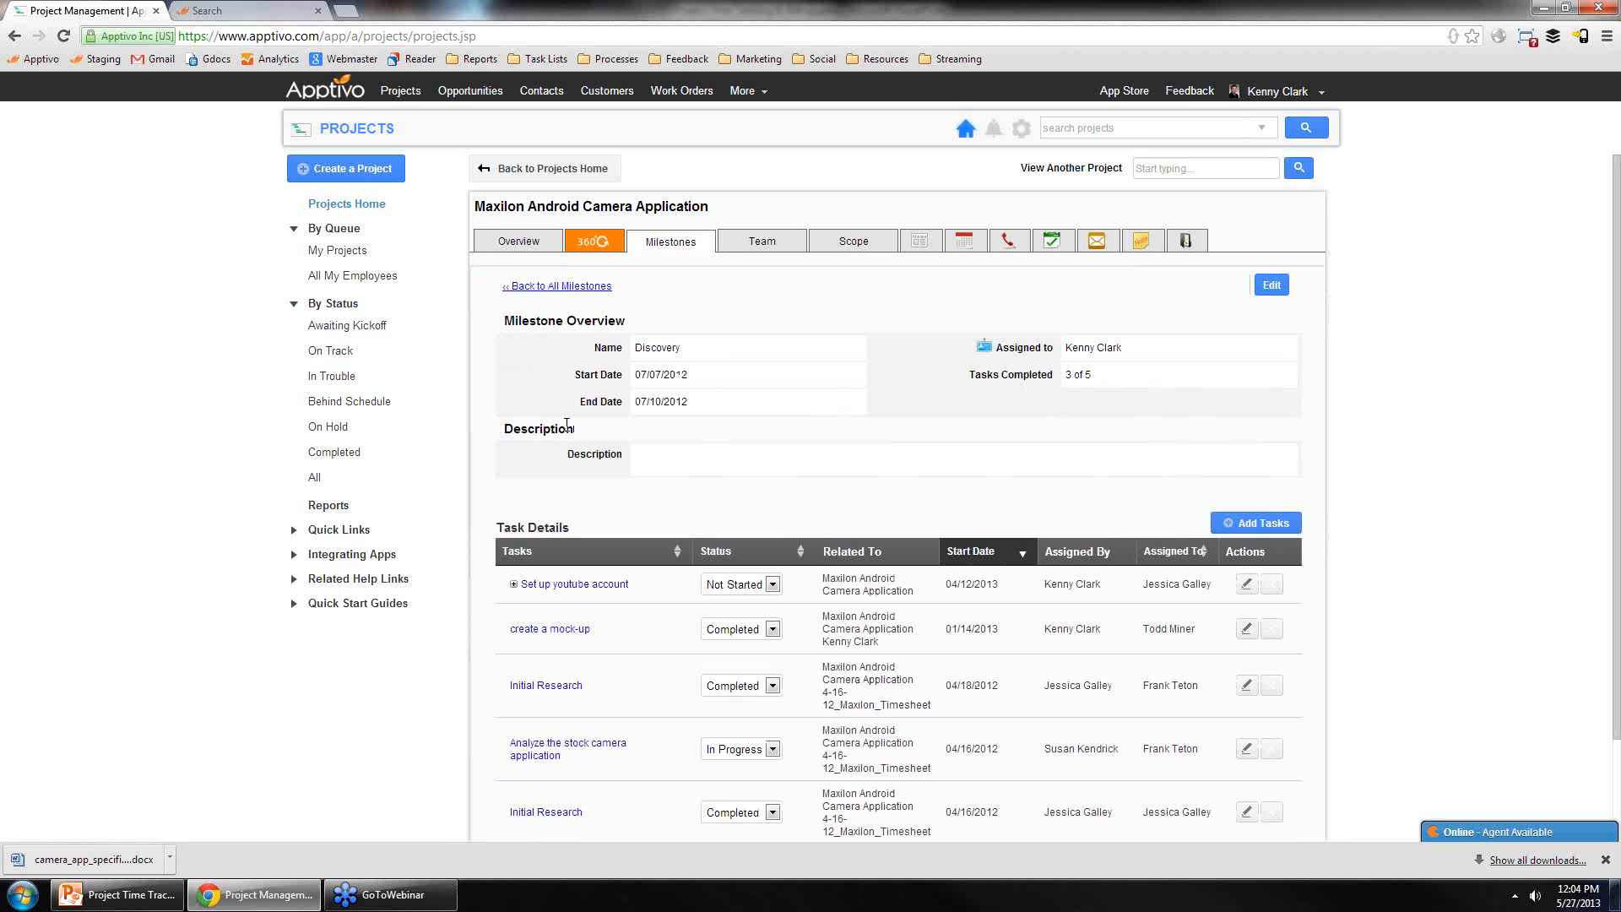
scroll(584, 384, down, 3)
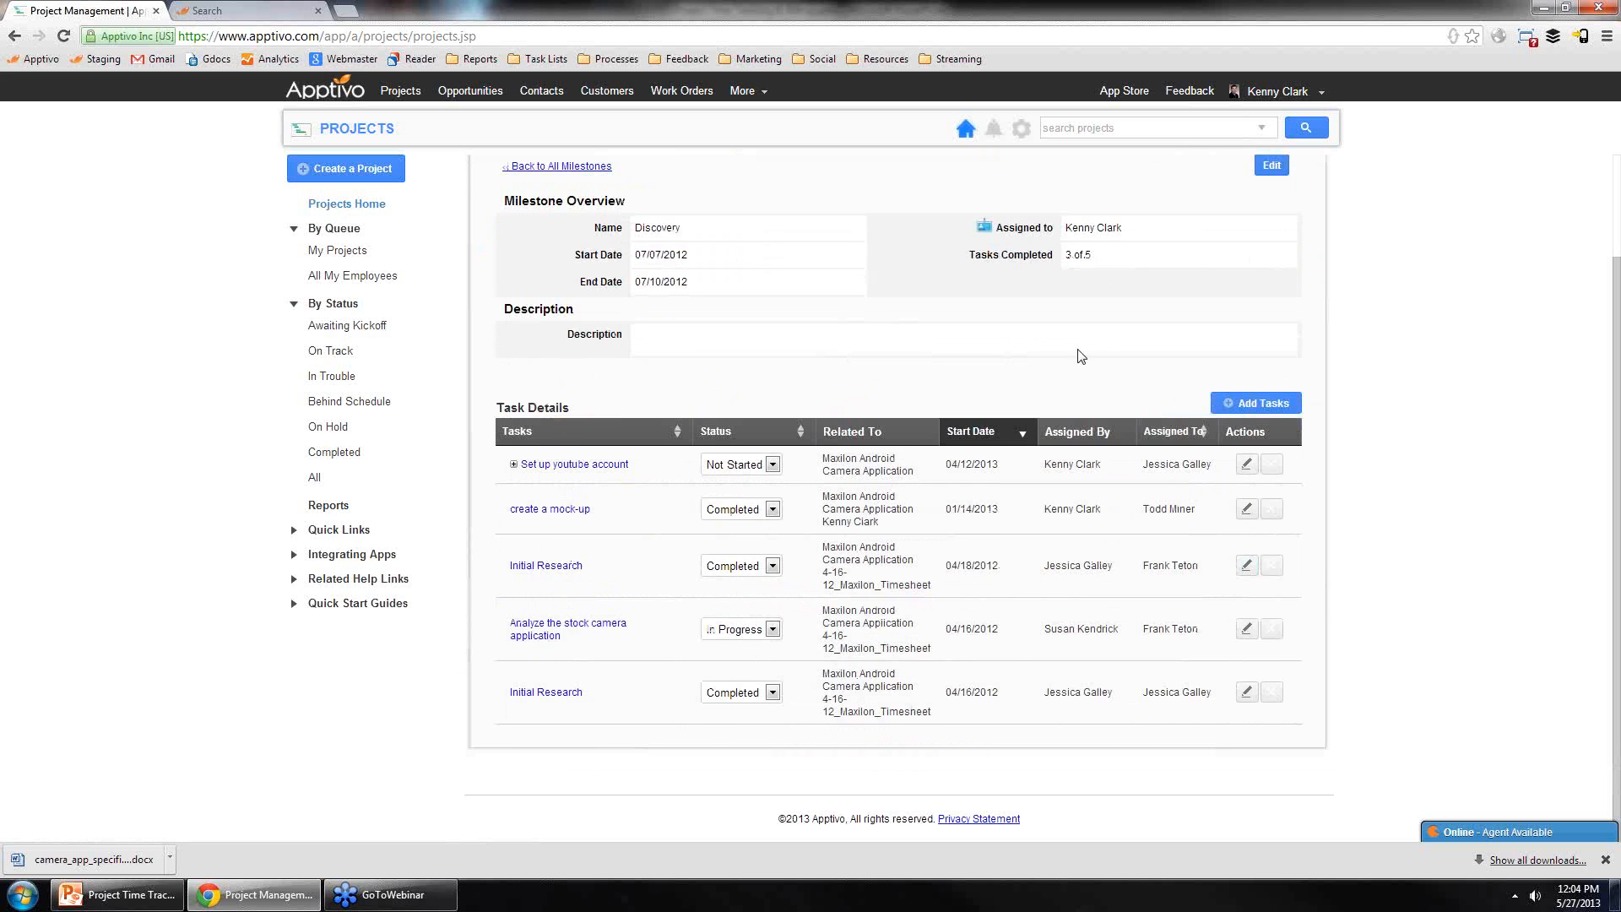
scroll(1130, 425, up, 2)
scroll(1130, 425, up, 1)
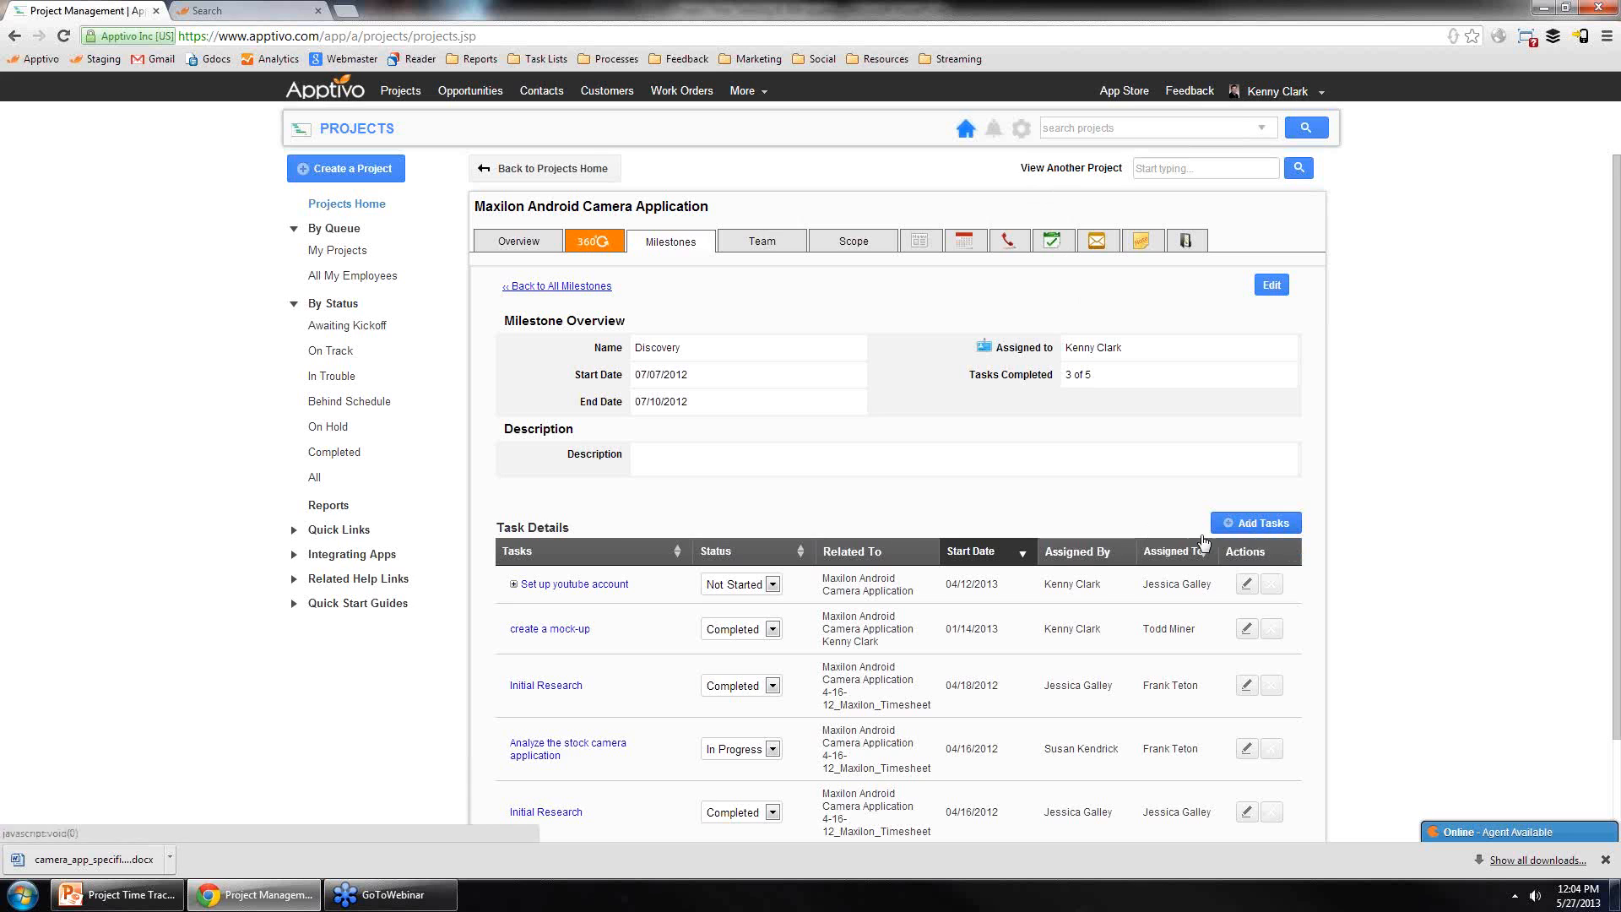
Step: Open the Discovery milestone's Add Tasks dialog and its New Task form, closing both without saving
click(1258, 523)
scroll(760, 515, down, 8)
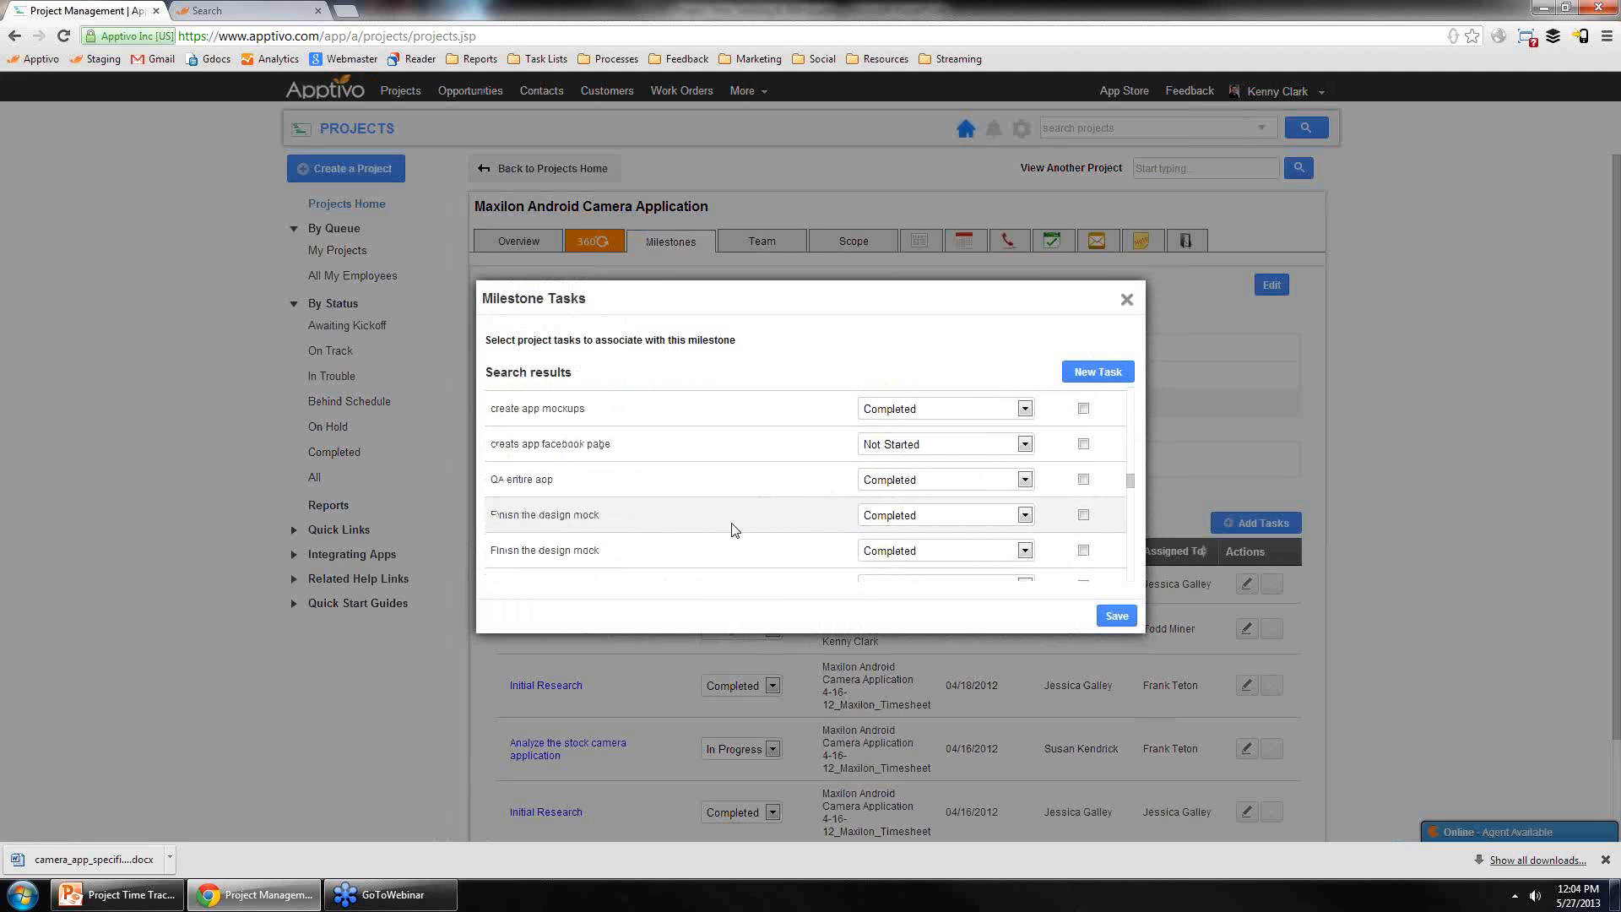
scroll(724, 528, up, 10)
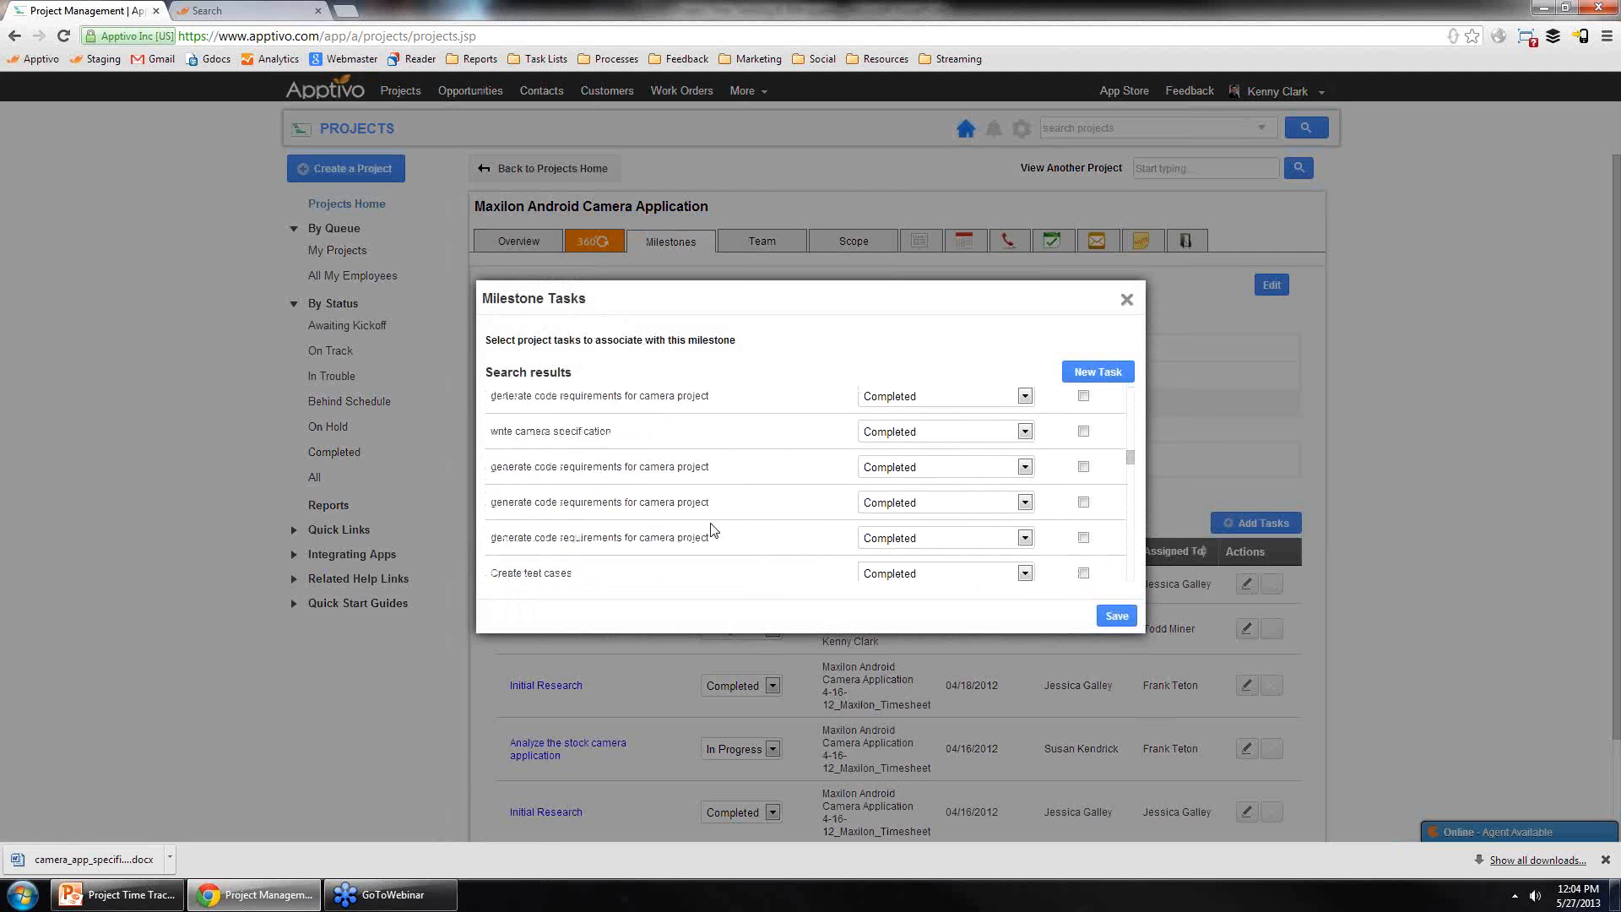
scroll(697, 515, up, 1)
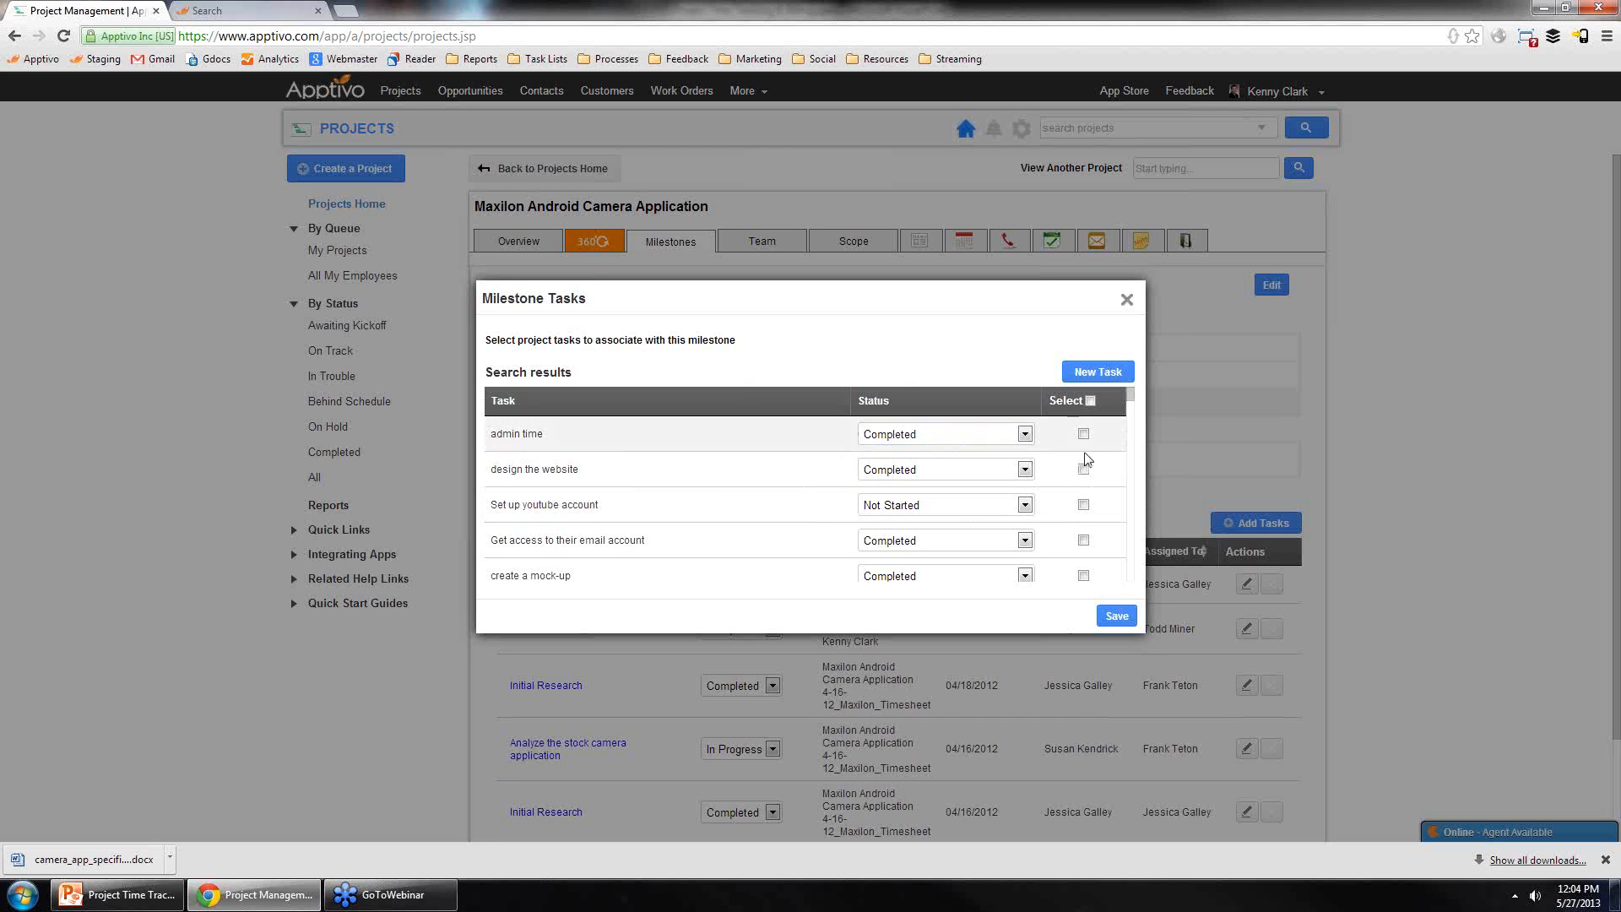
click(1094, 373)
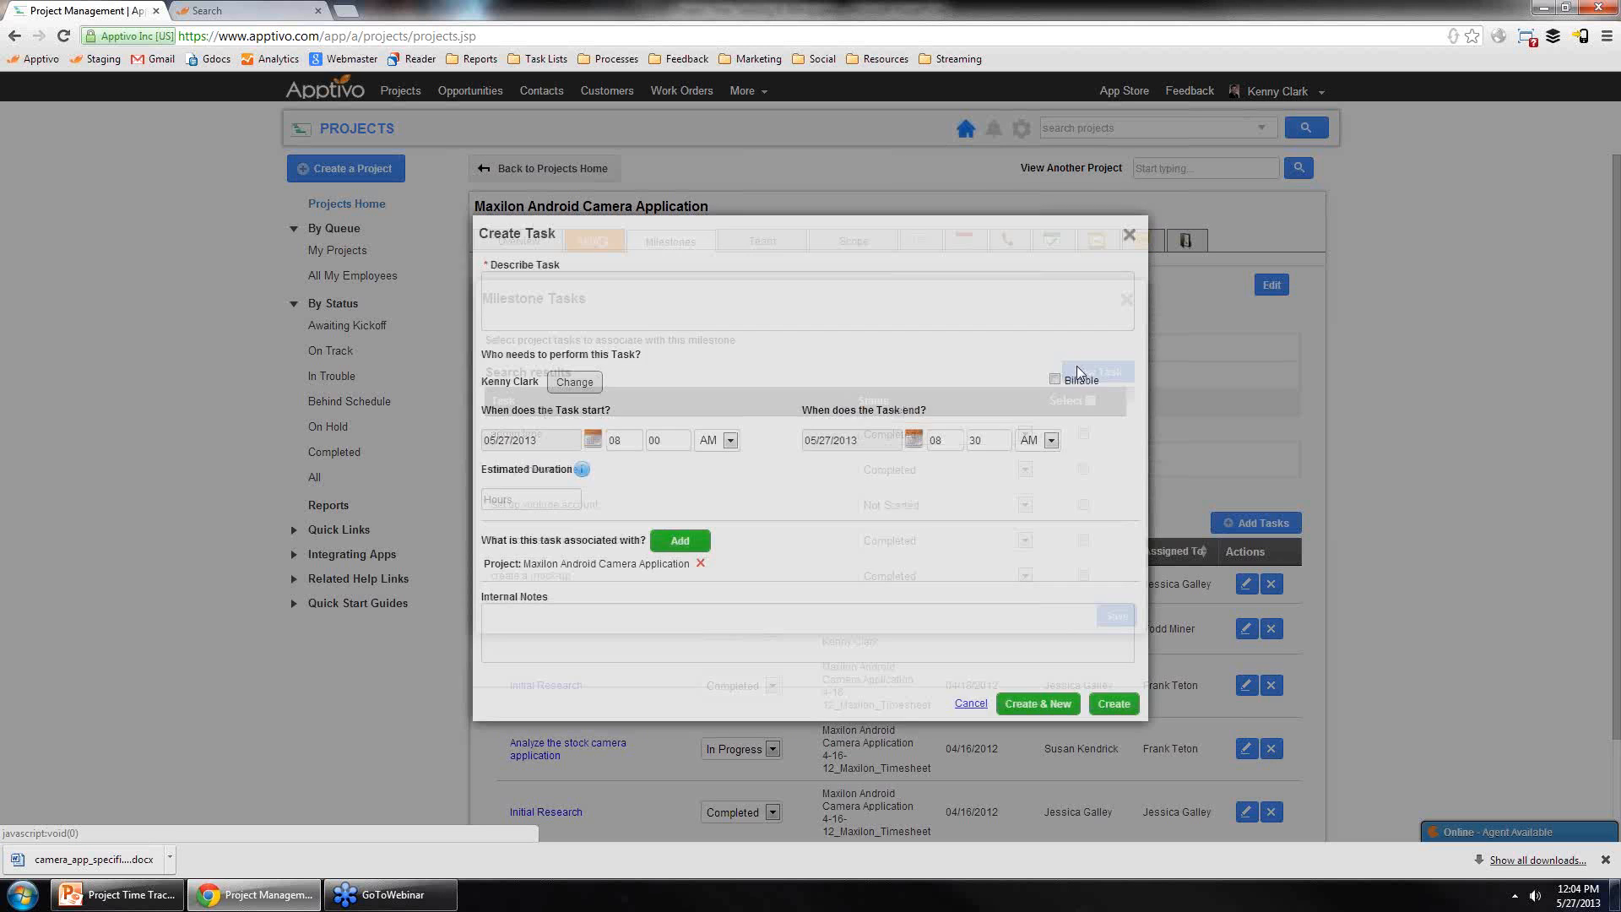
click(640, 291)
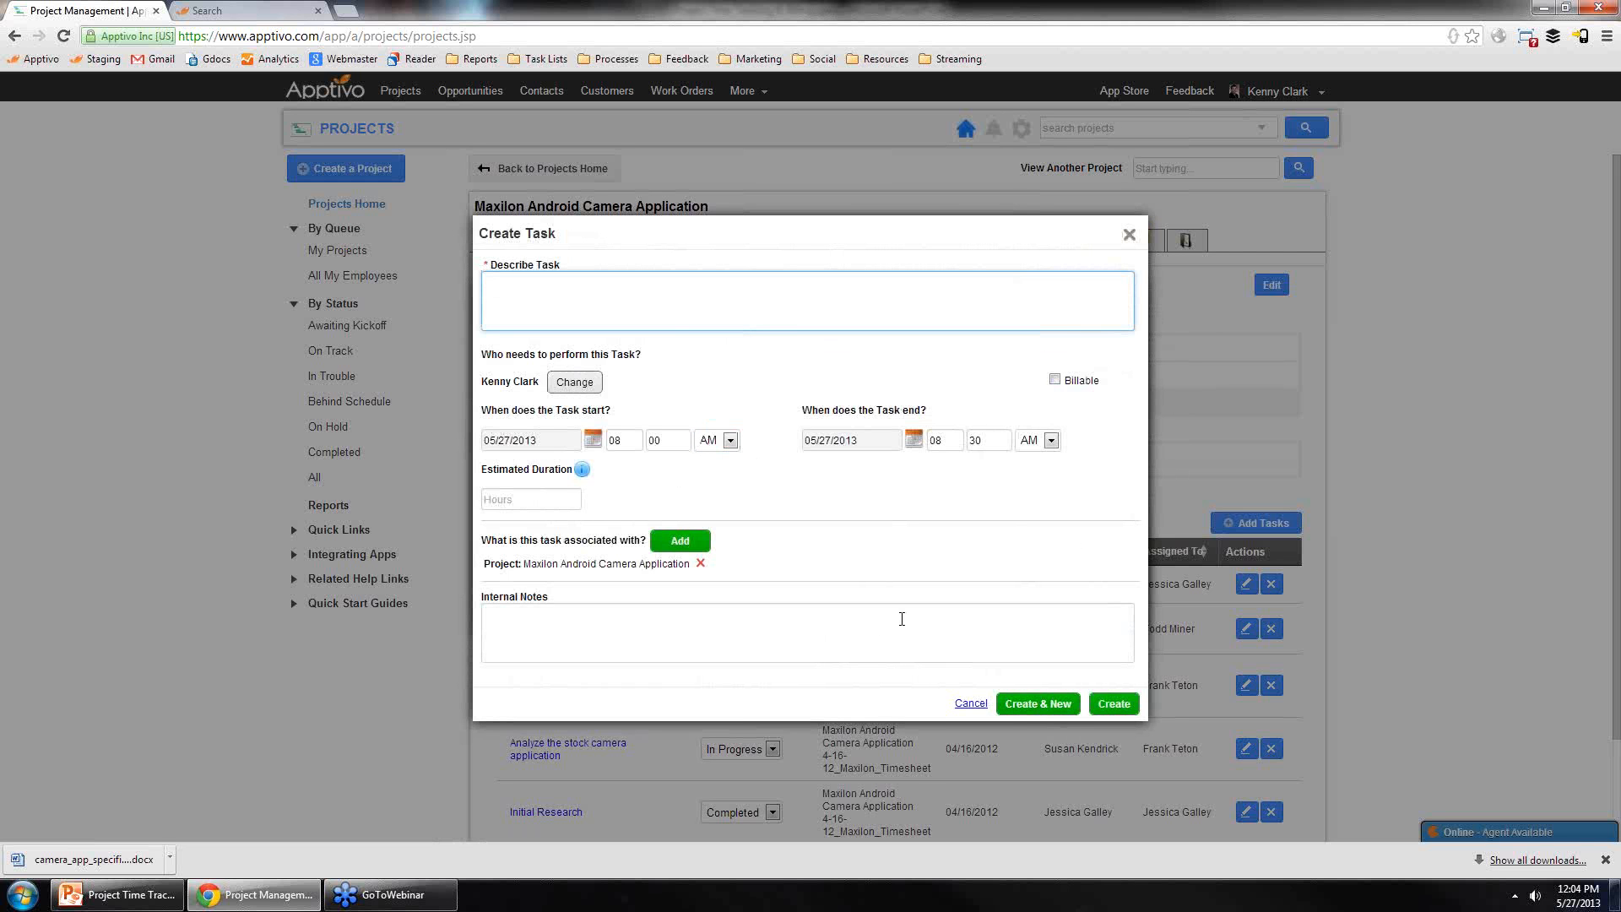
click(1128, 235)
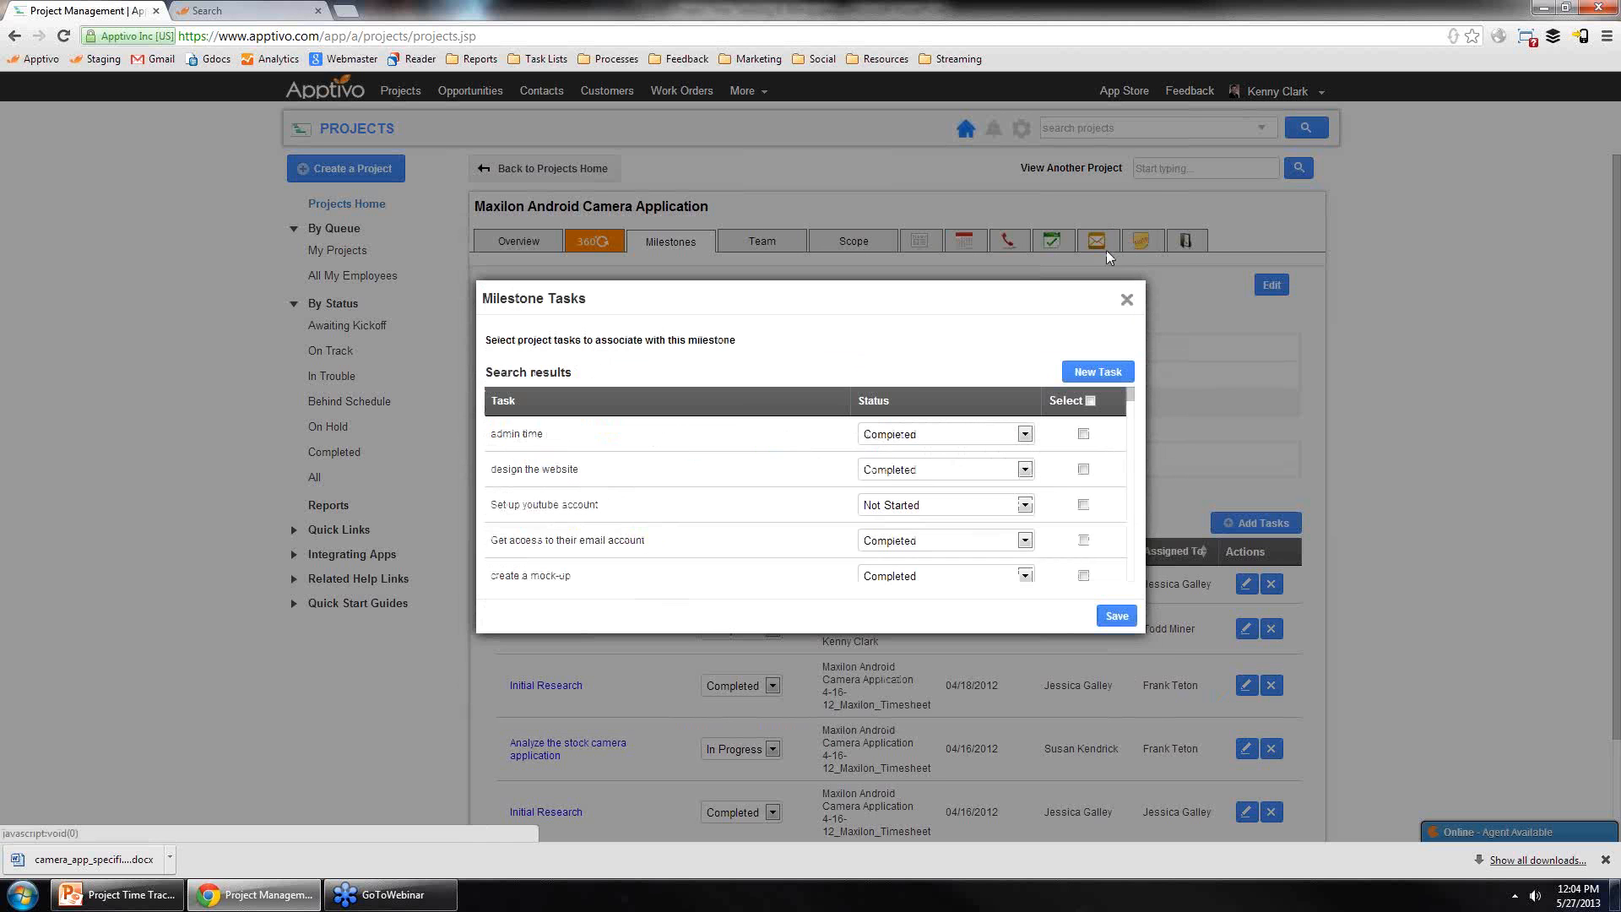
click(1128, 300)
Step: Expand the Set up youtube account task's subtasks and open its task view
scroll(600, 590, down, 2)
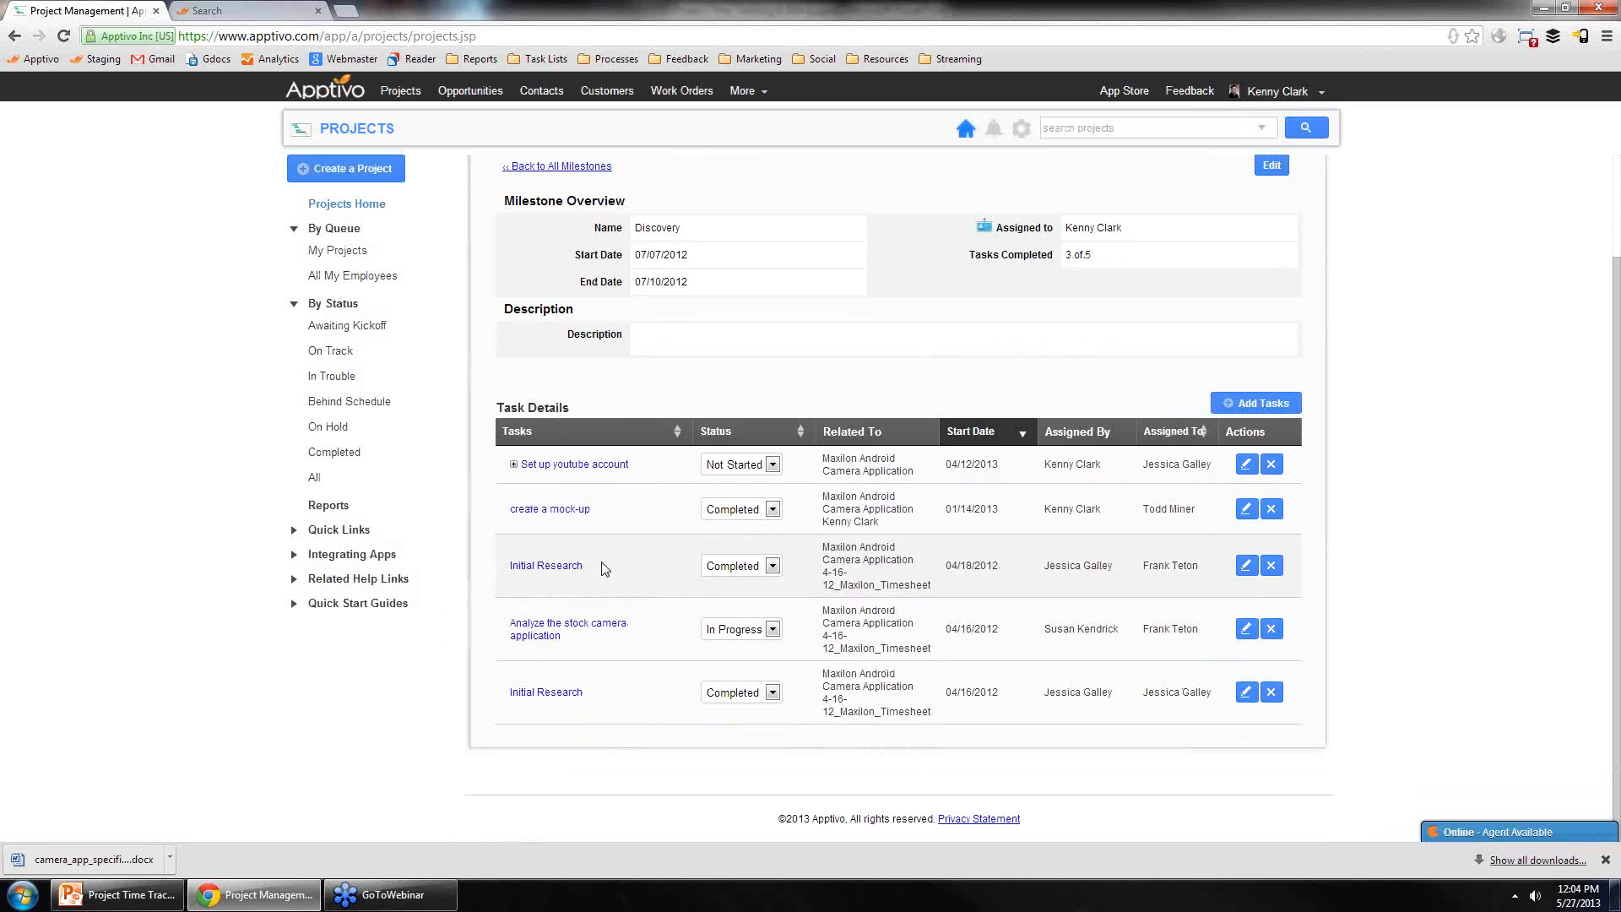
click(513, 465)
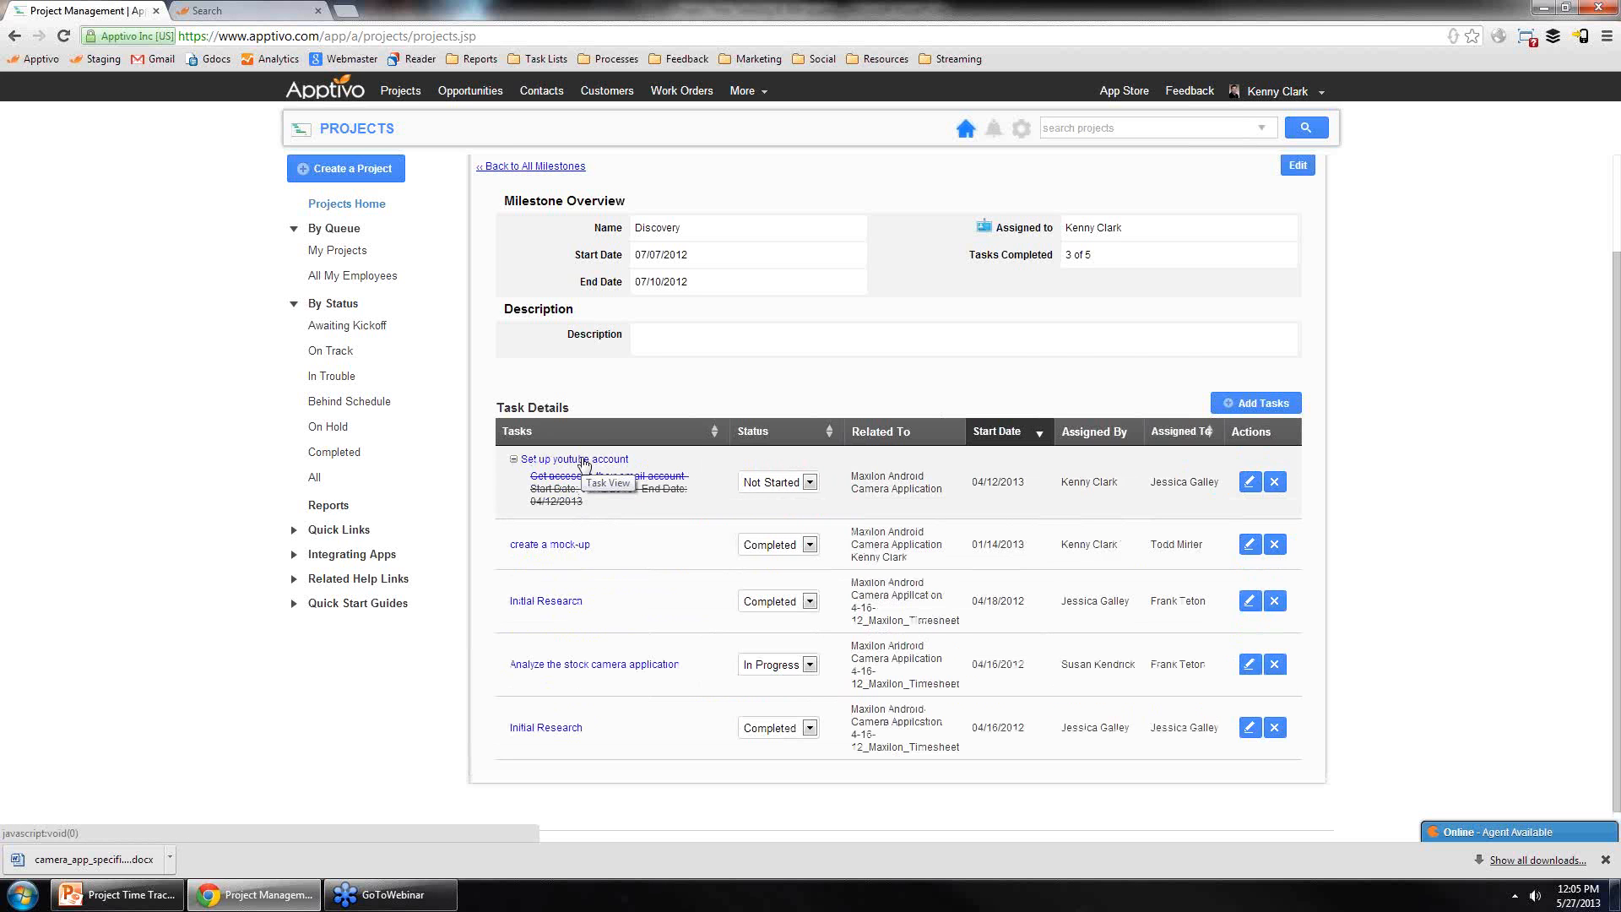
click(582, 461)
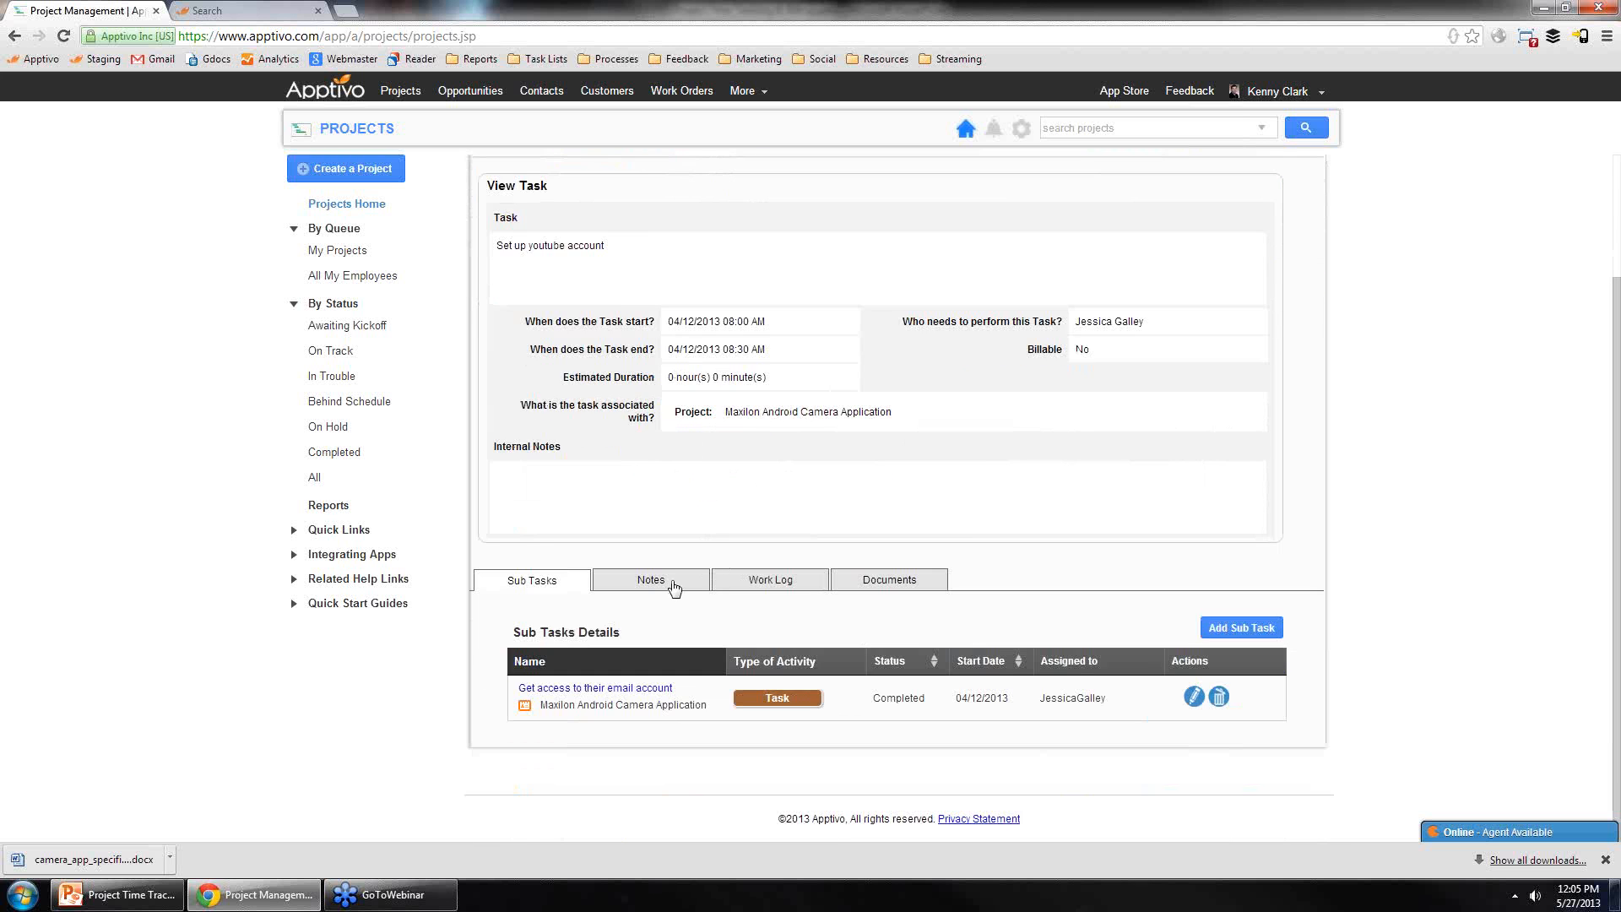
Step: View the Set up youtube account task's Notes and Documents tabs
click(674, 582)
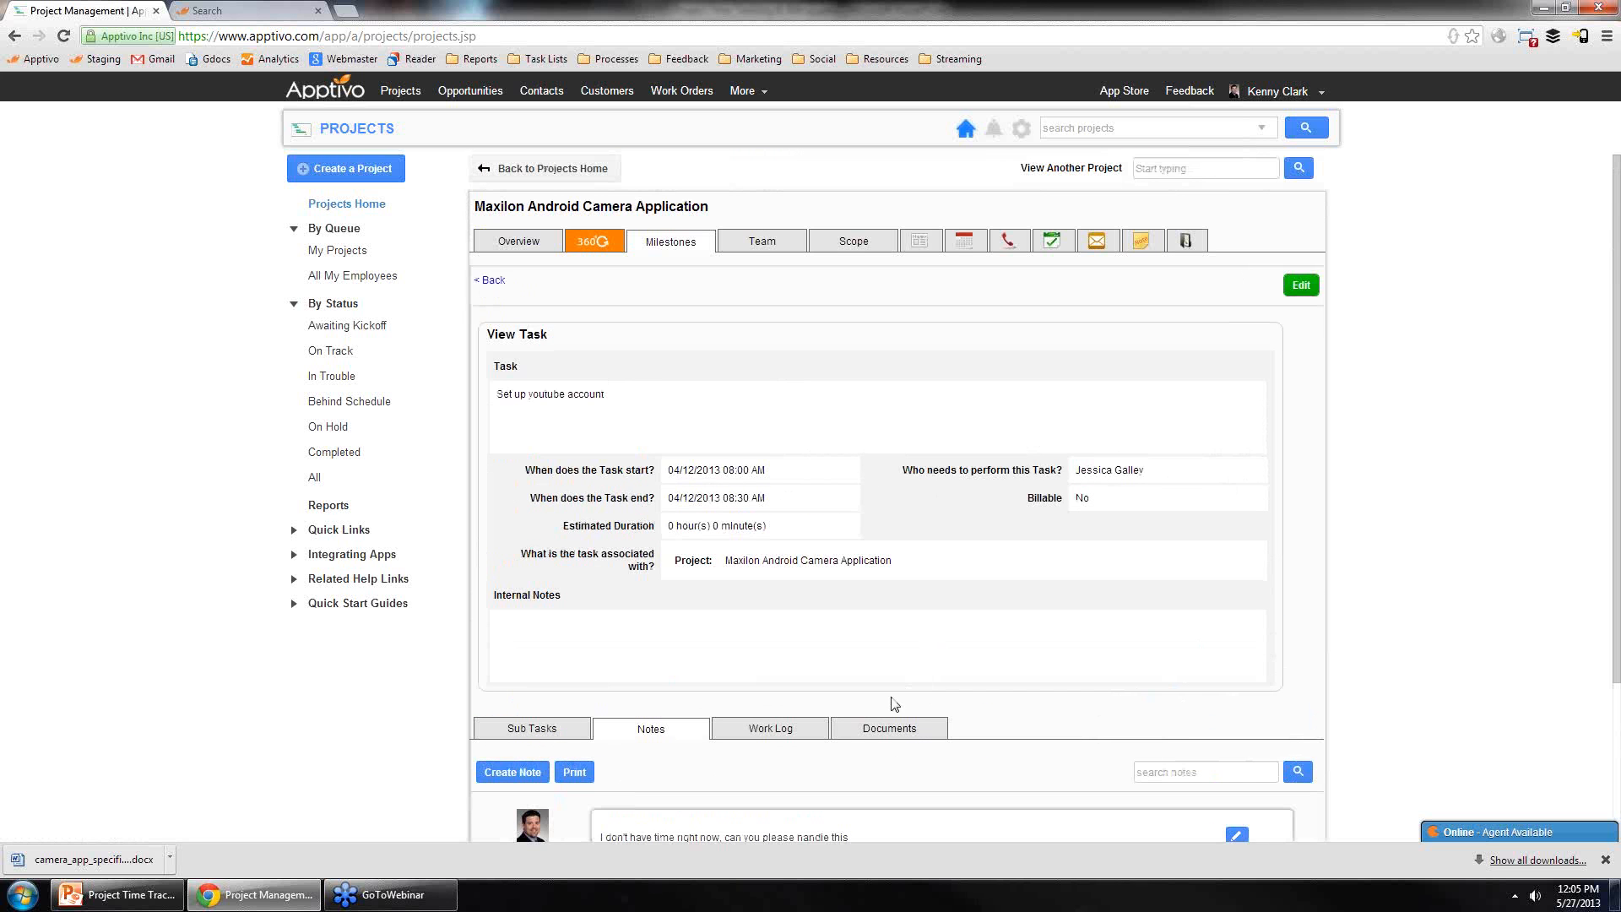
click(892, 729)
scroll(929, 599, down, 2)
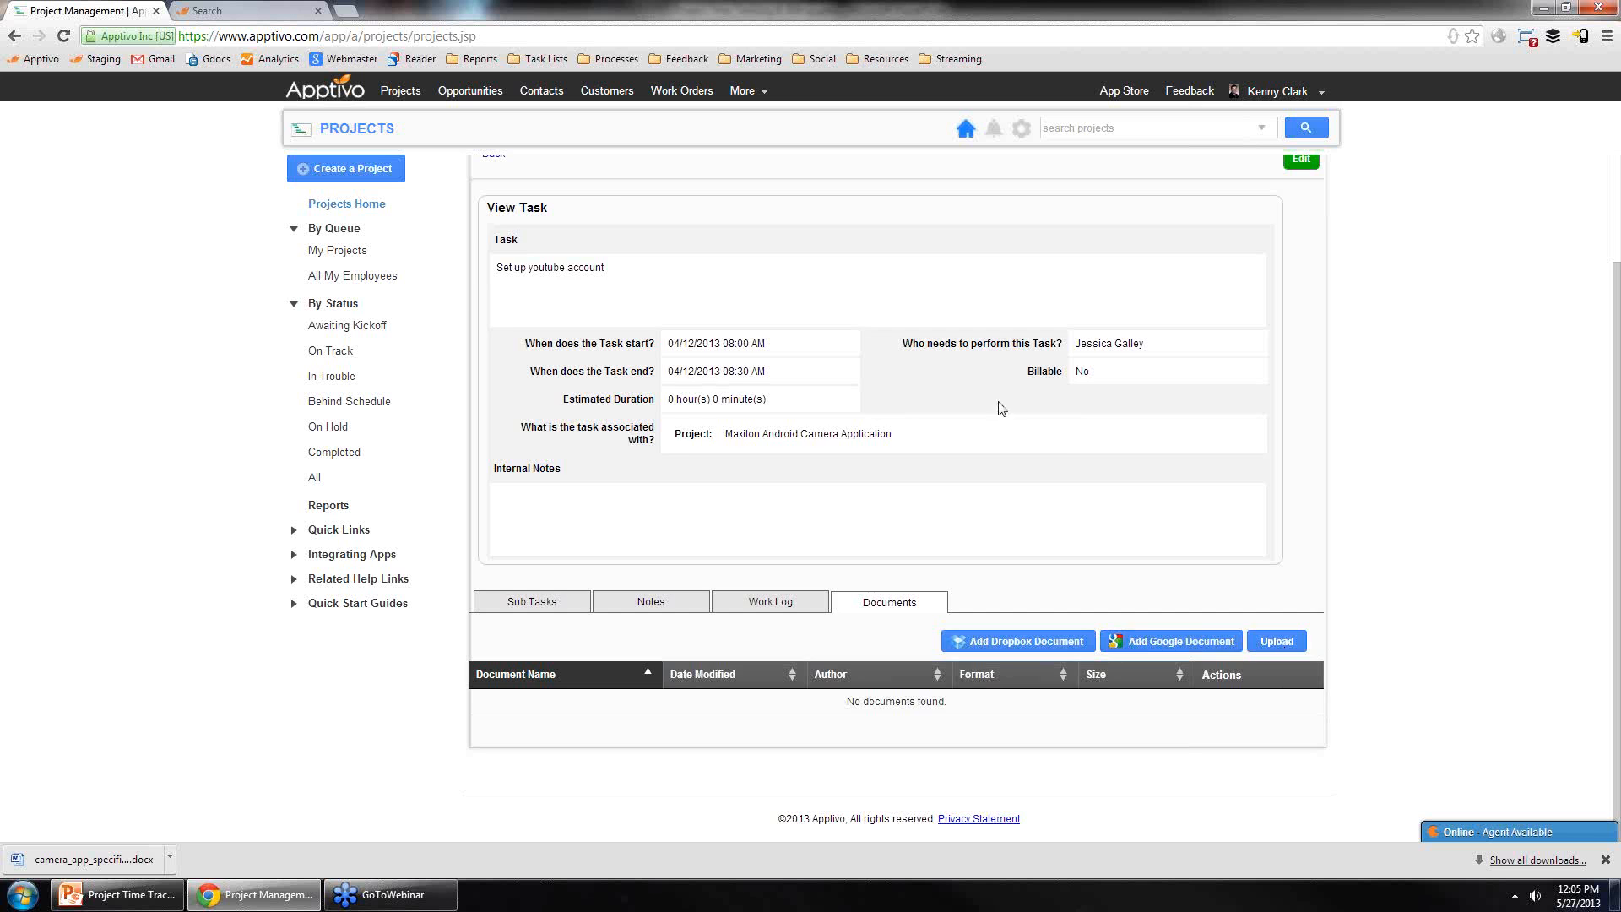
scroll(1008, 410, up, 3)
scroll(1005, 589, down, 3)
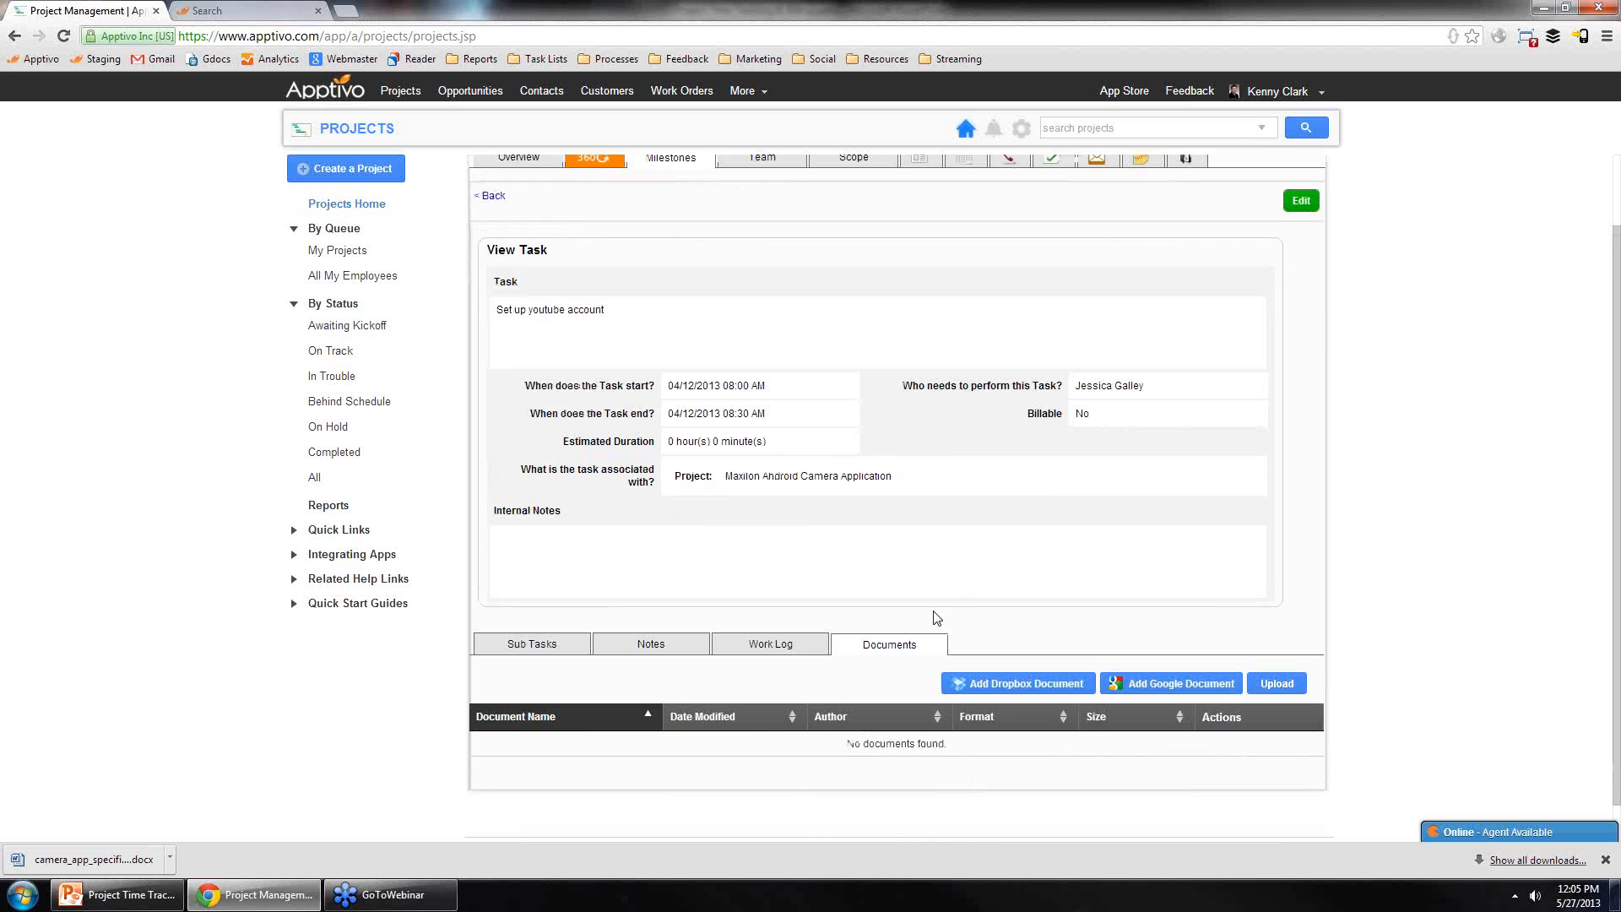
Step: Open the task's Sub Tasks tab and its Sub Task - Create dialog, then close it without saving
click(532, 604)
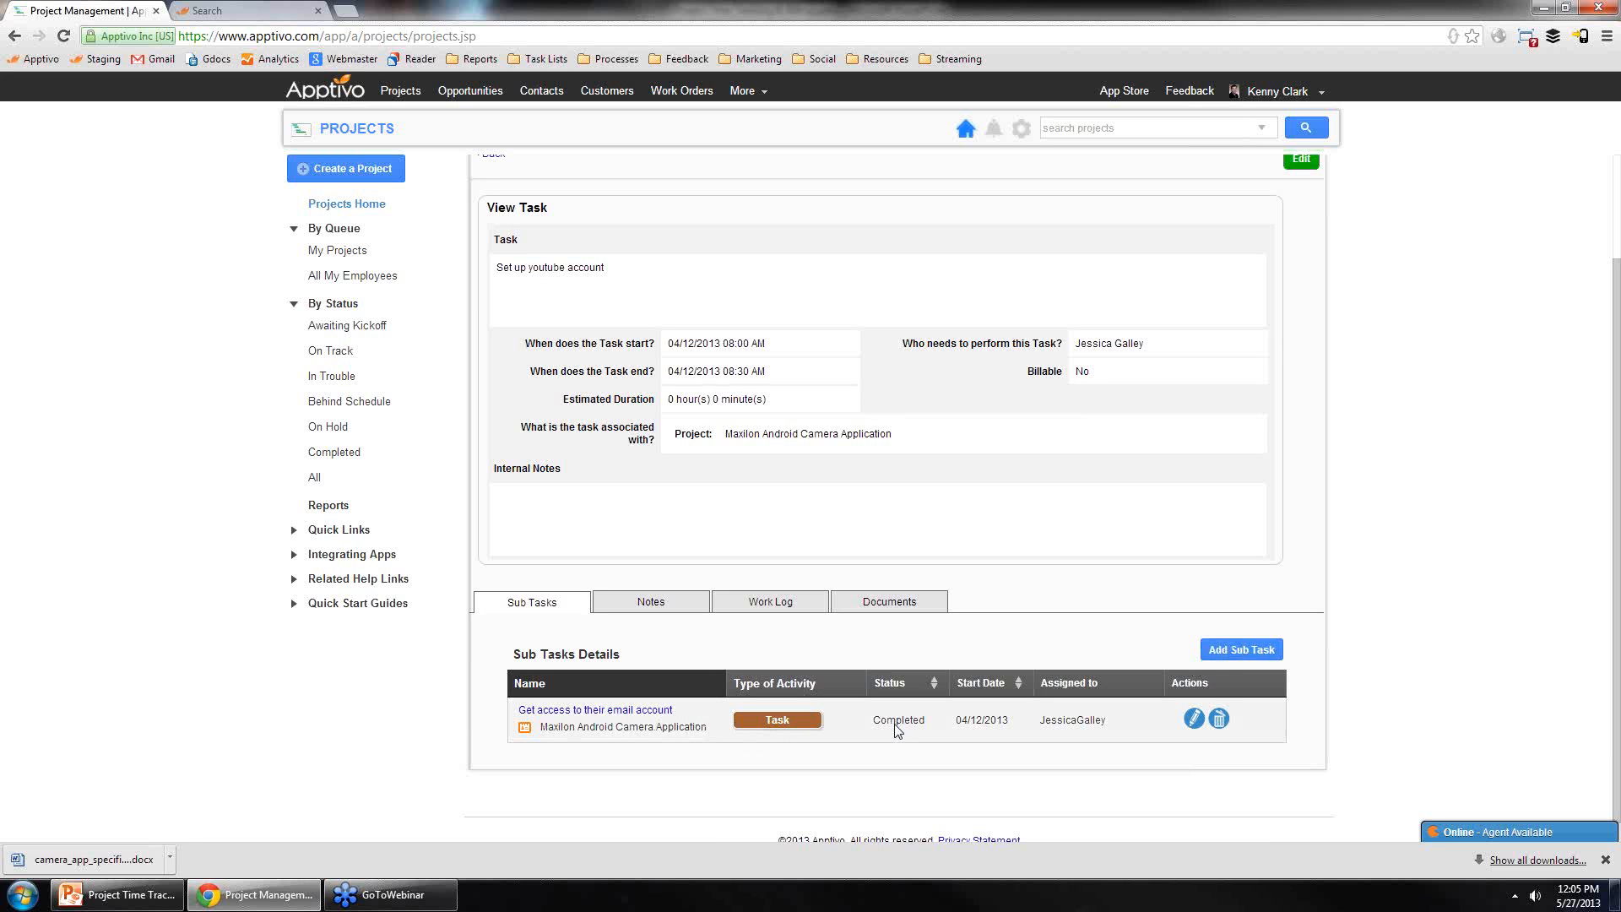
click(1239, 650)
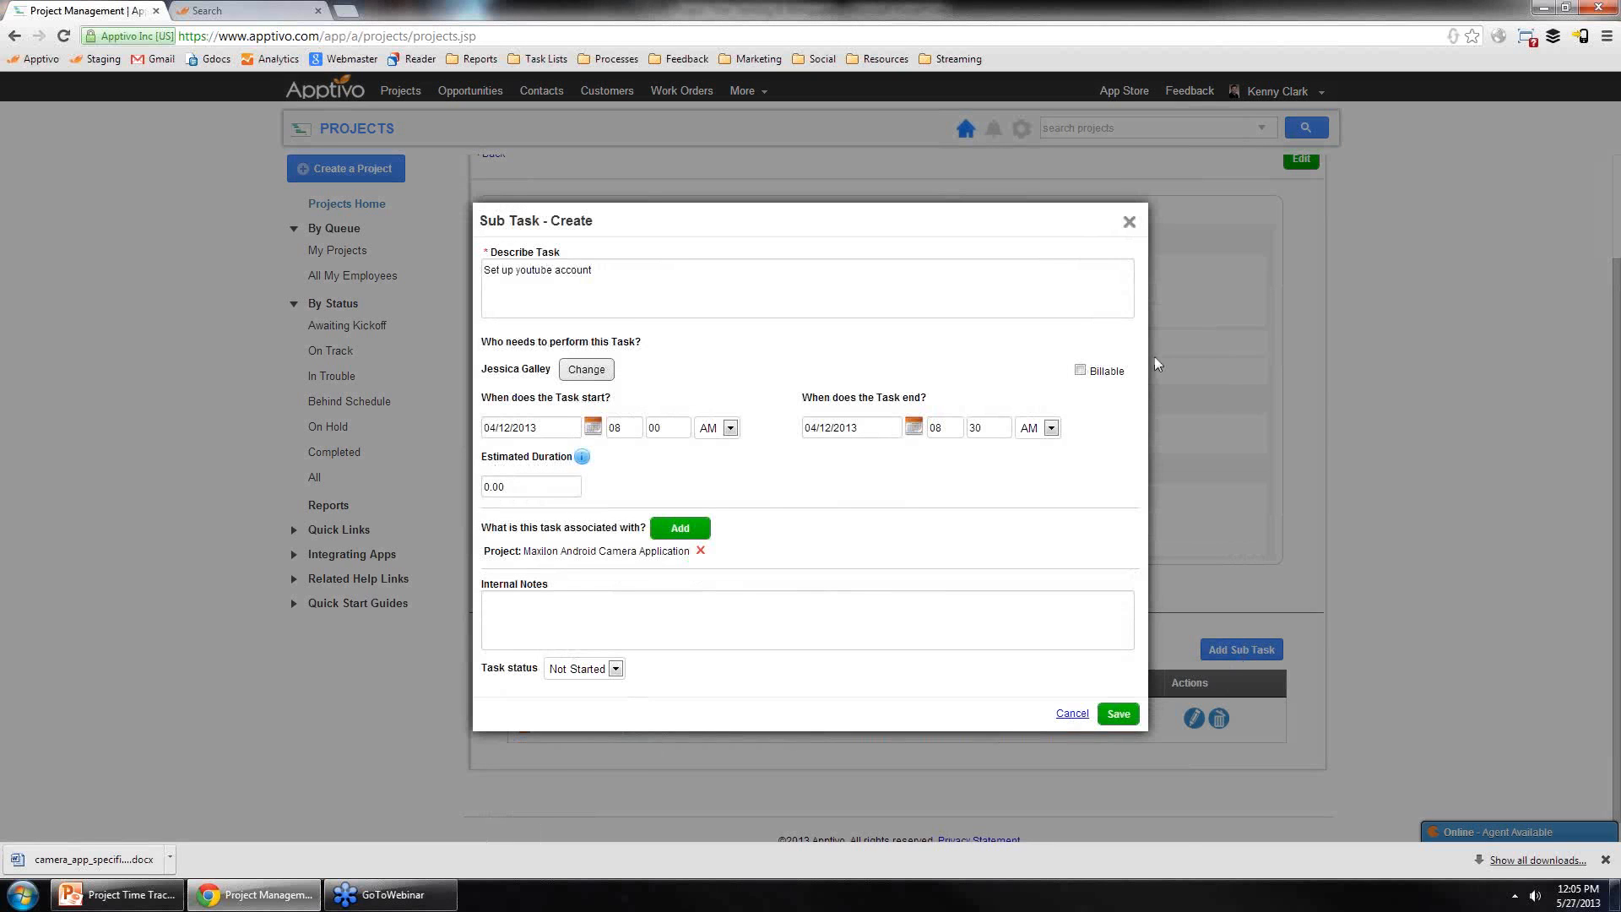
click(1129, 222)
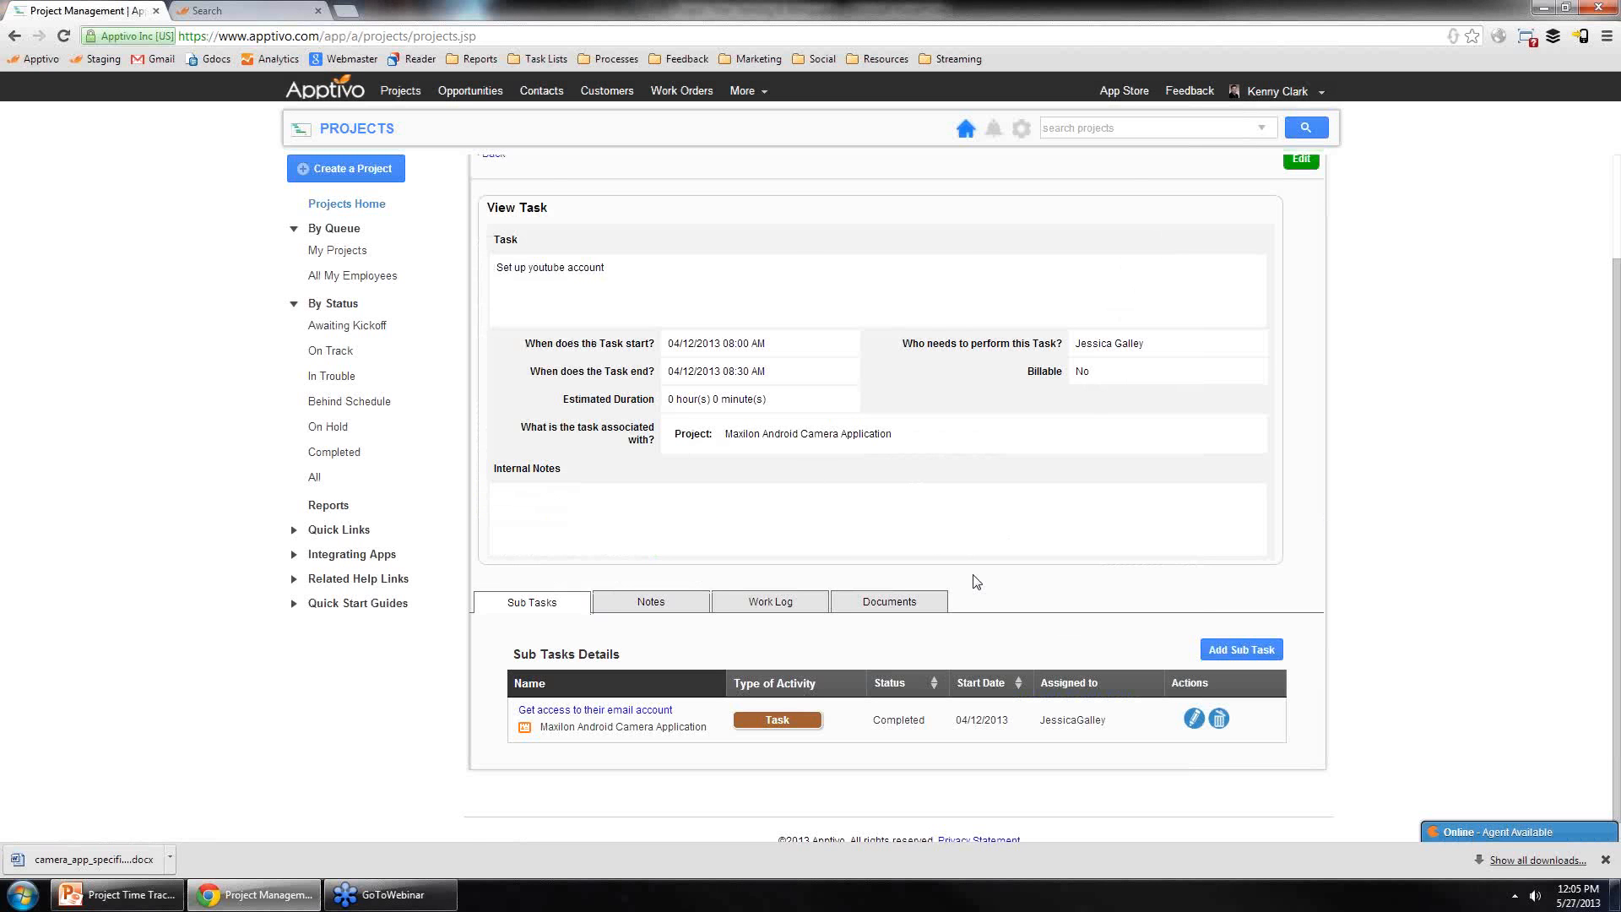
scroll(929, 549, up, 2)
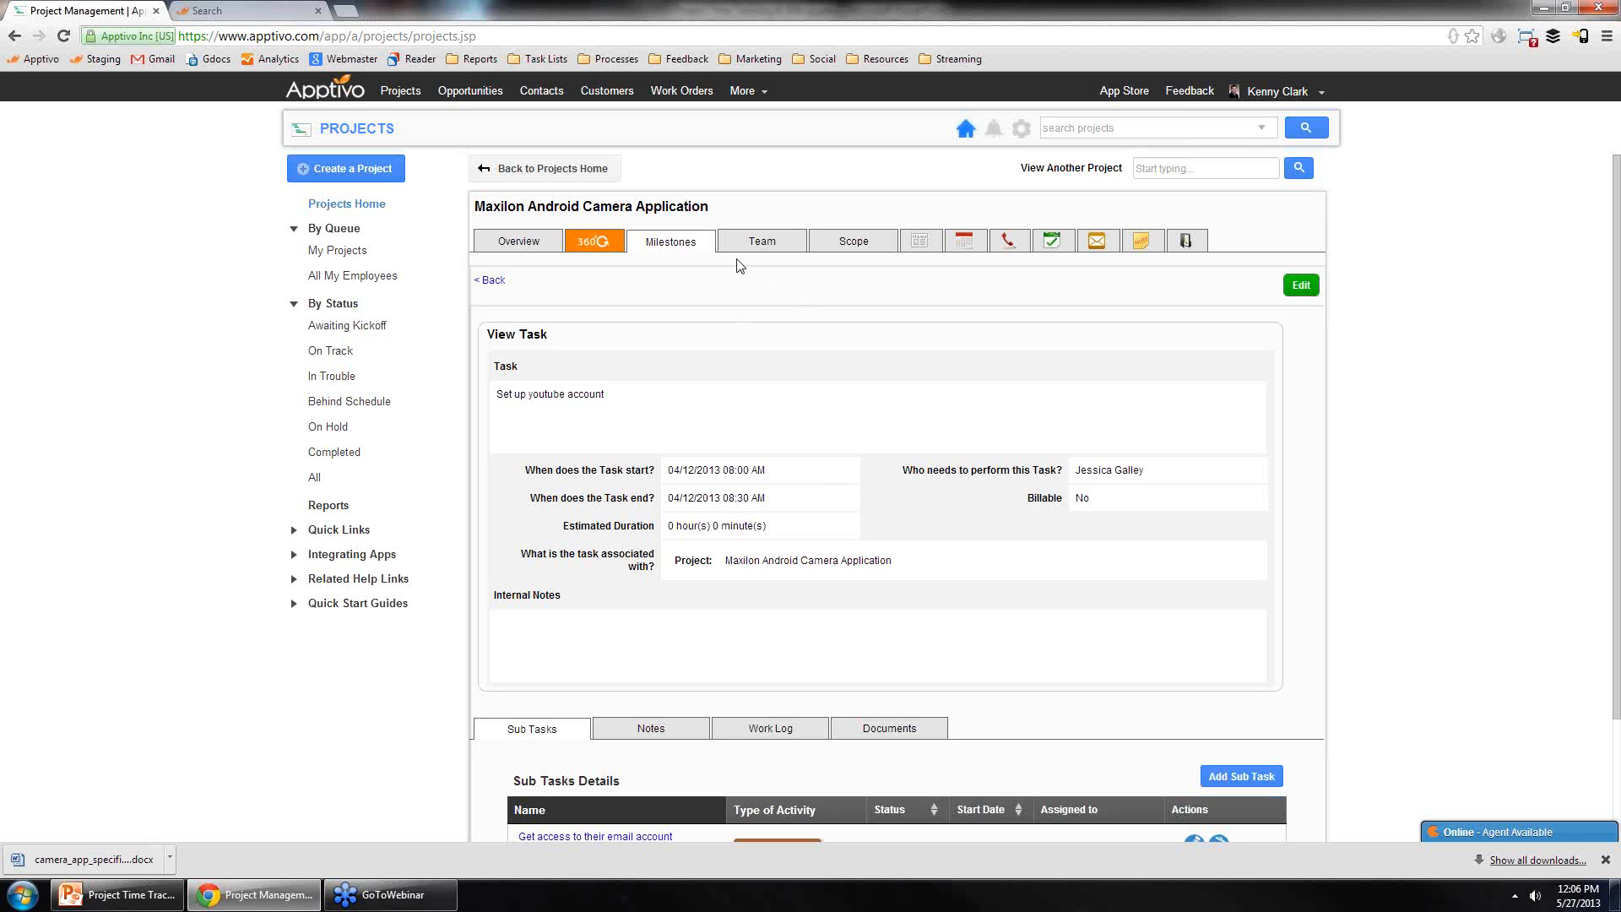
Step: Open the project's Team tab and its Add Employee selection dialog, then close it
click(779, 247)
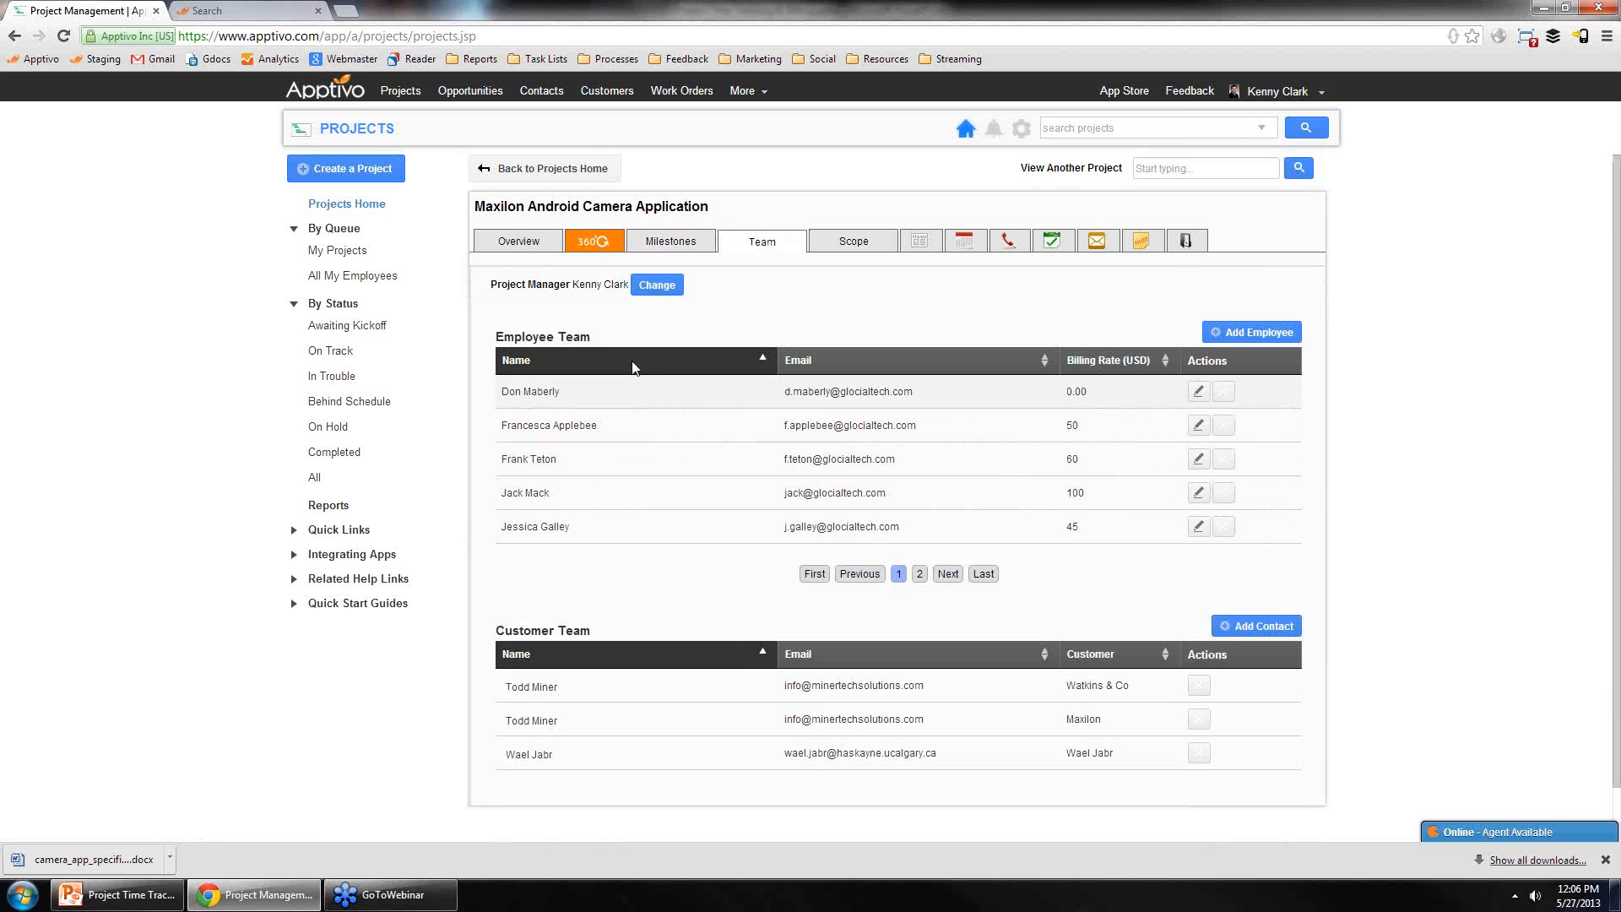
click(1290, 338)
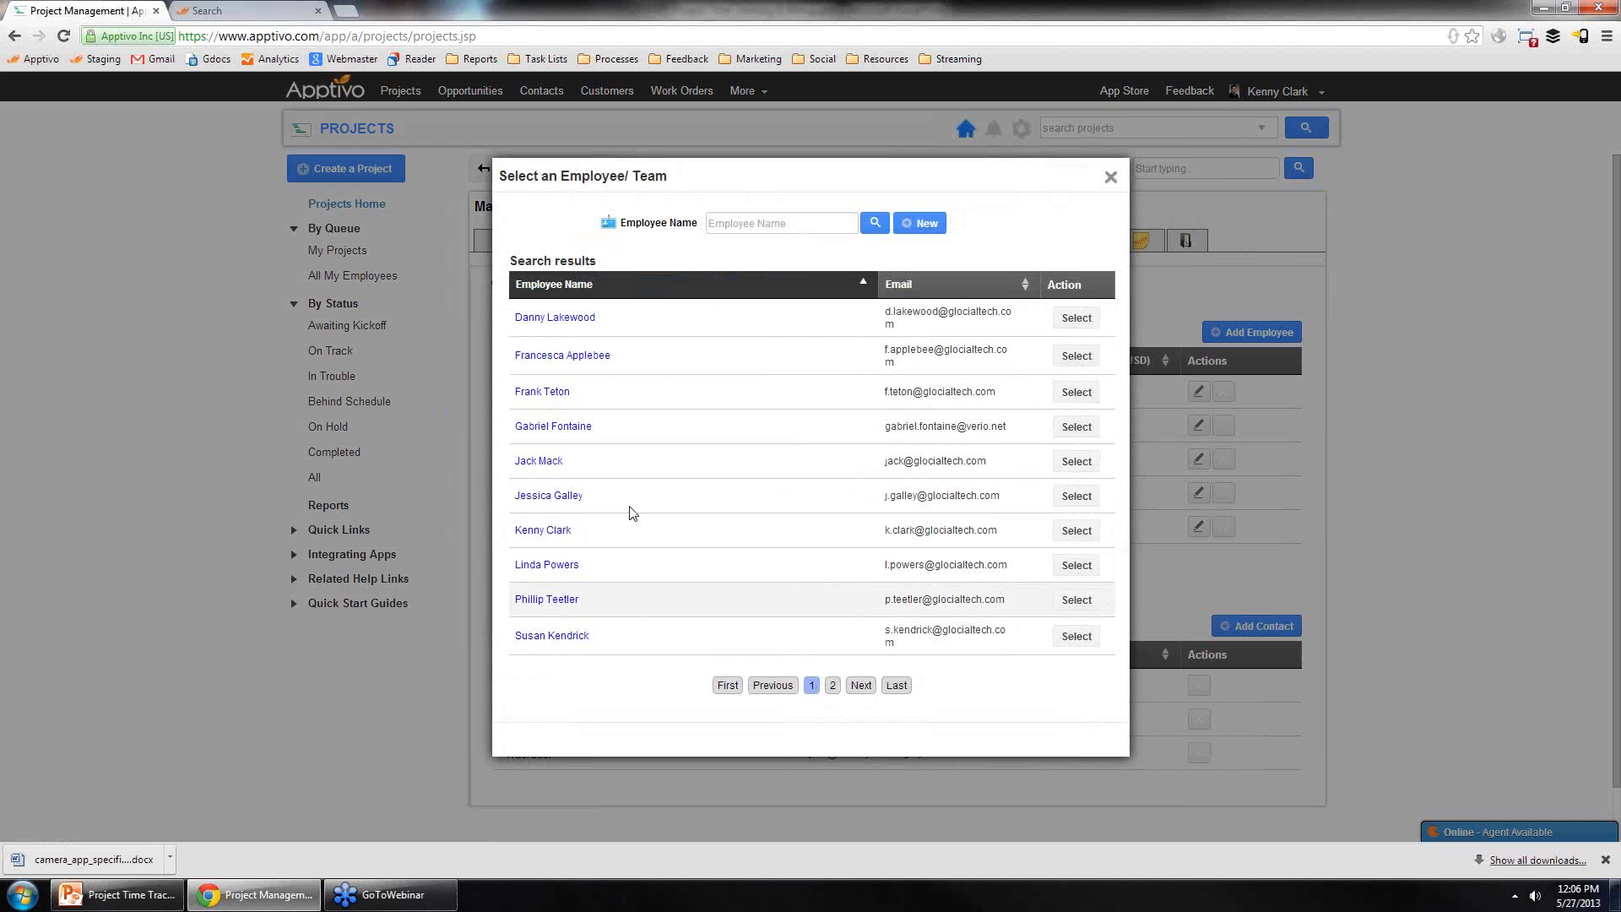
click(1110, 177)
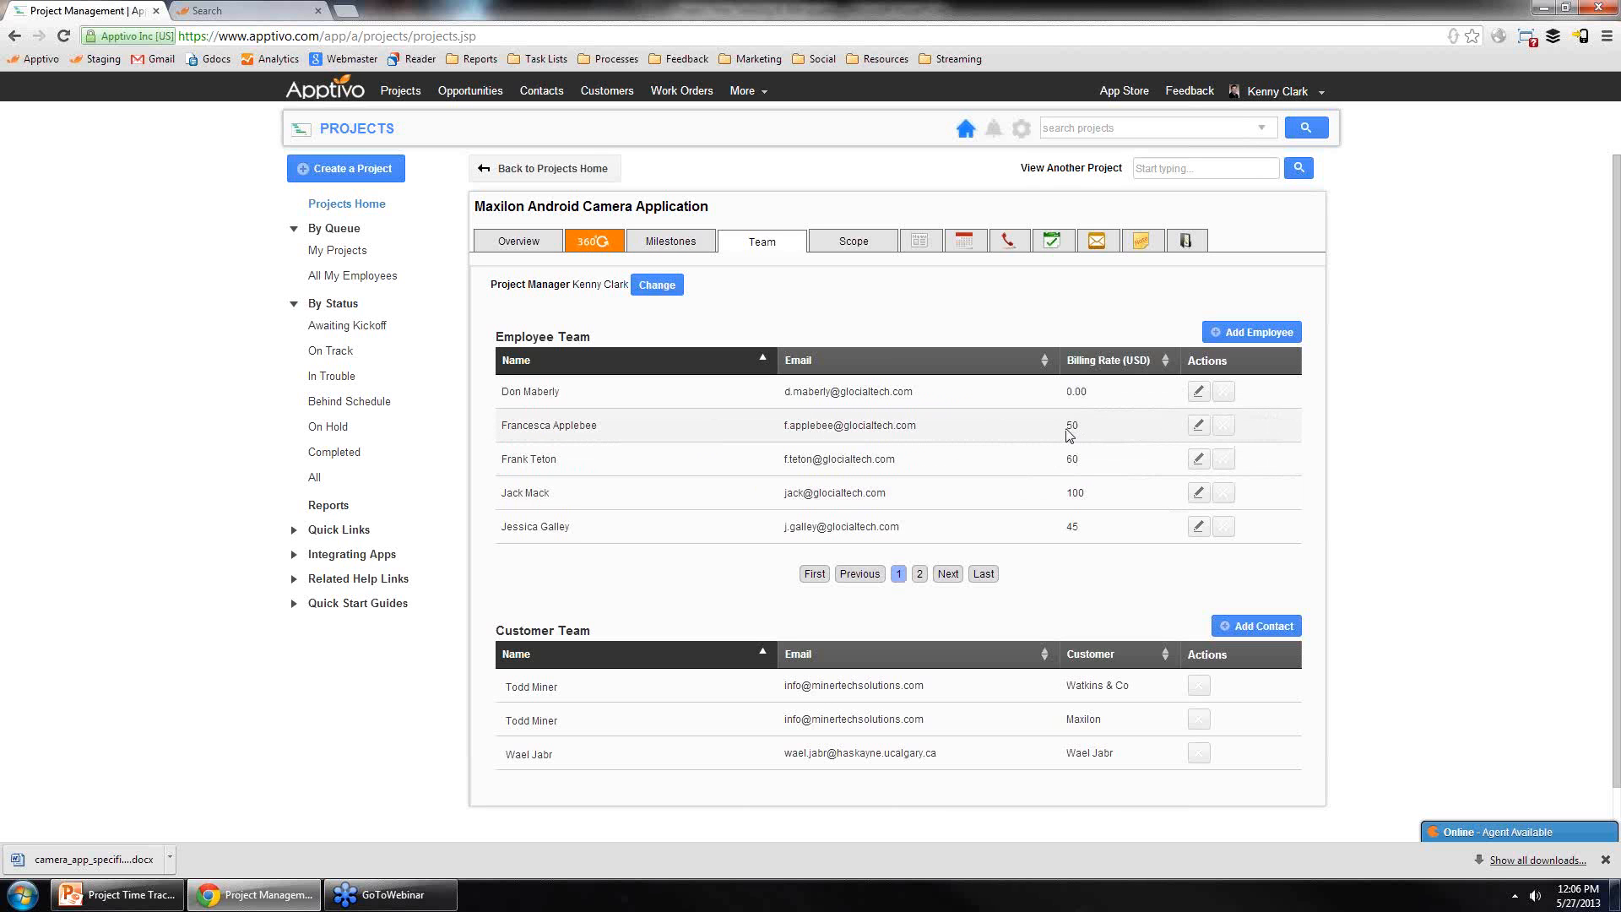
Step: Review the project's Scope and Overview tabs
click(851, 244)
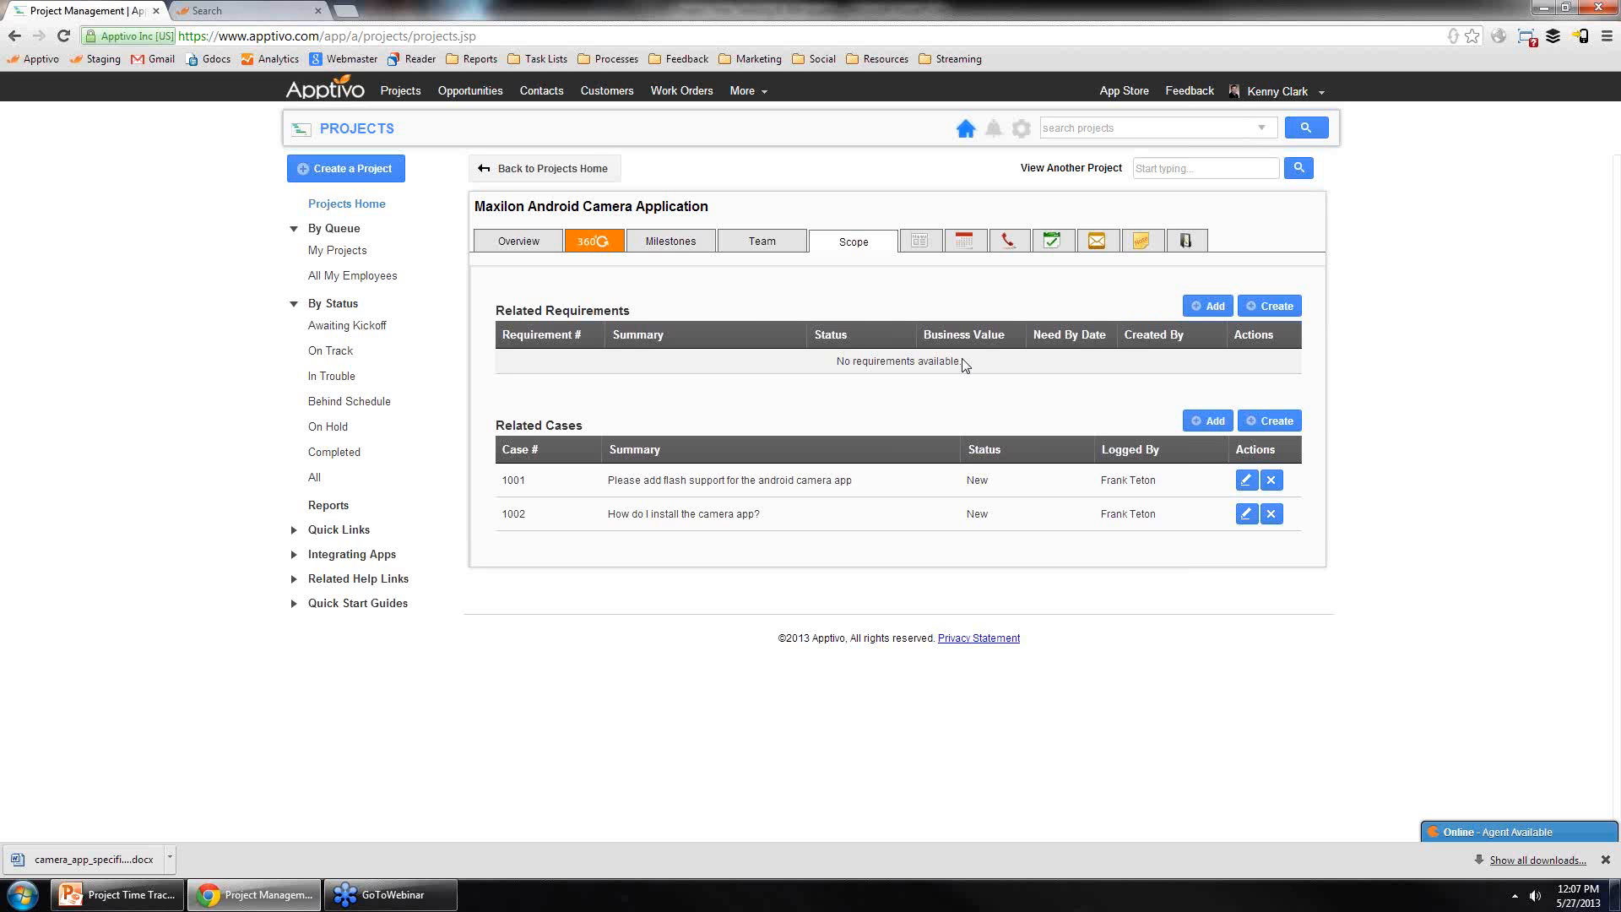
click(536, 244)
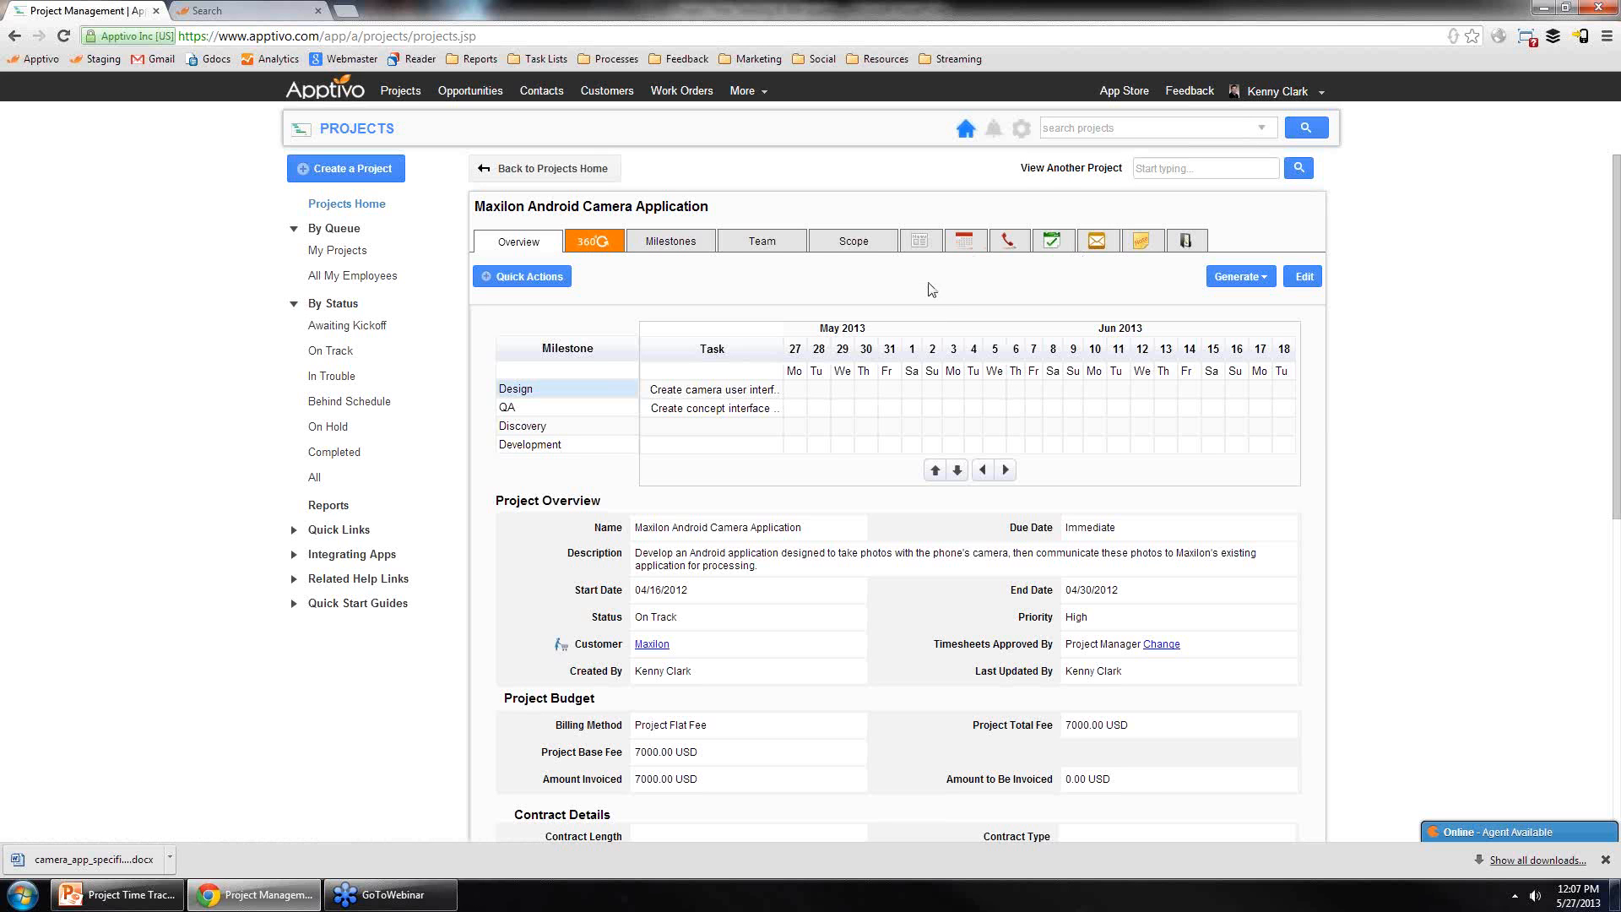
Step: Open the generate code requirements for camera project task's full details from the project's Tasks tab
click(1052, 243)
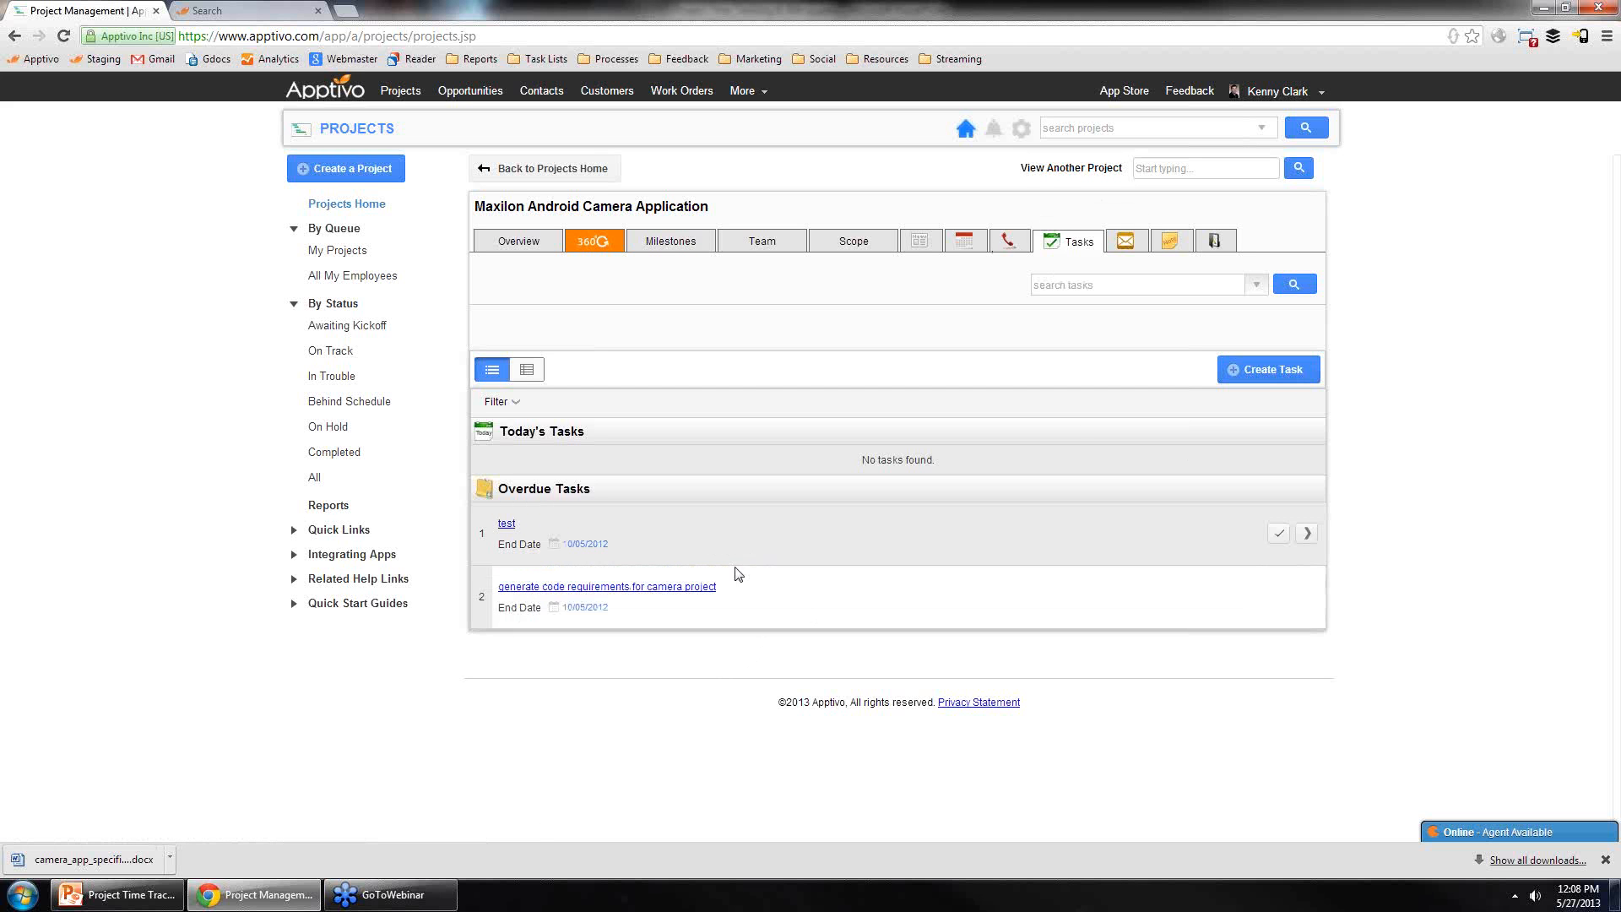
click(711, 586)
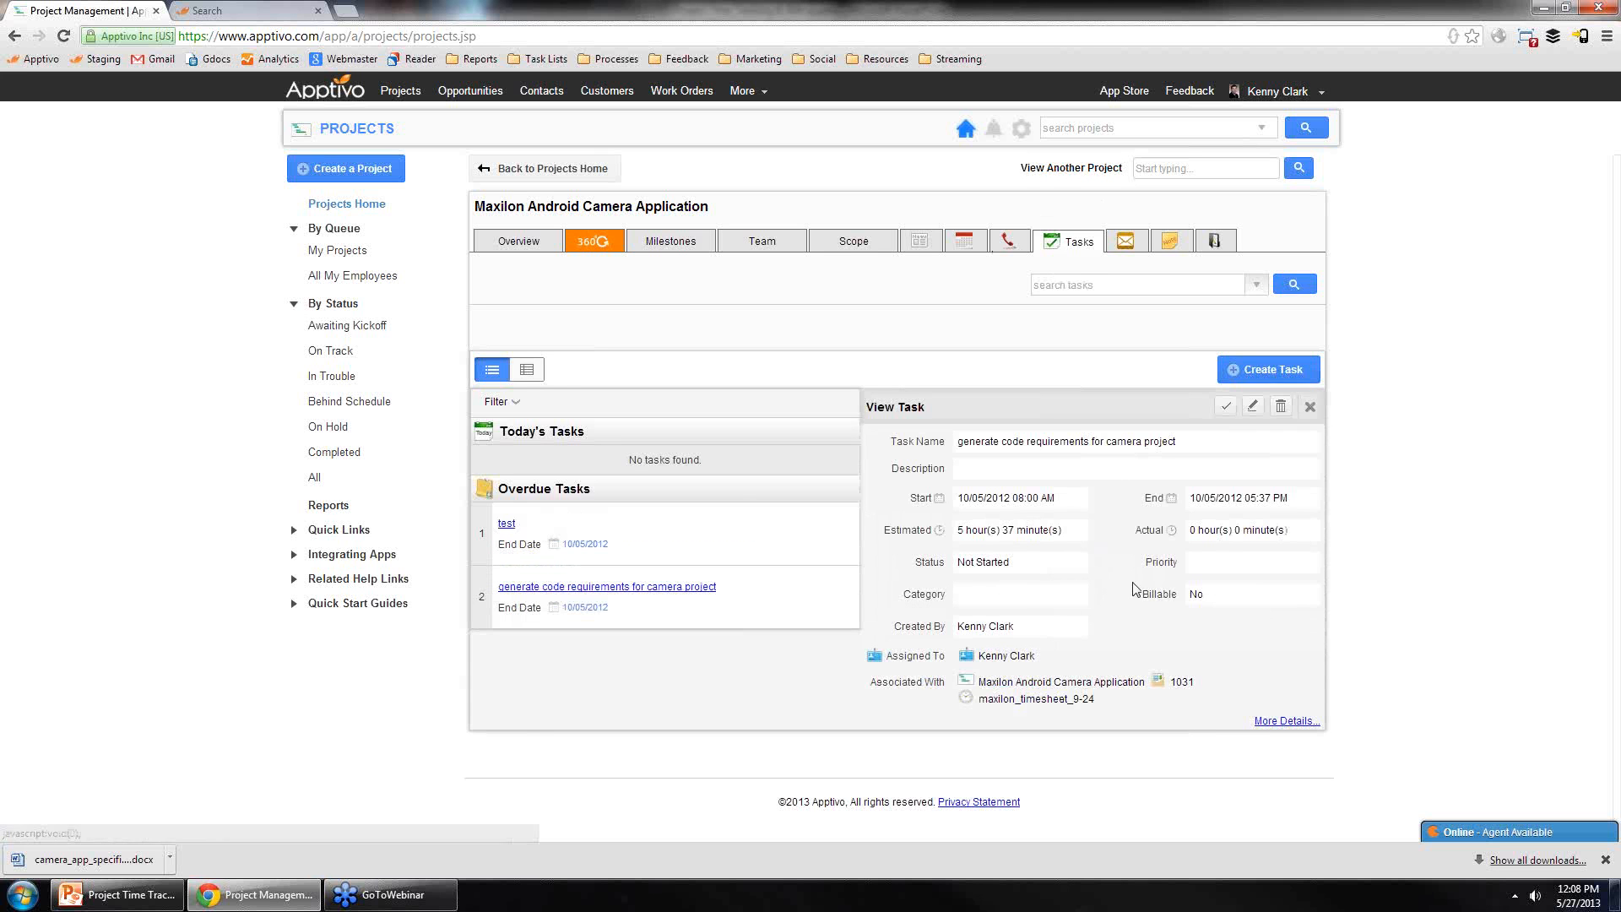
click(1289, 722)
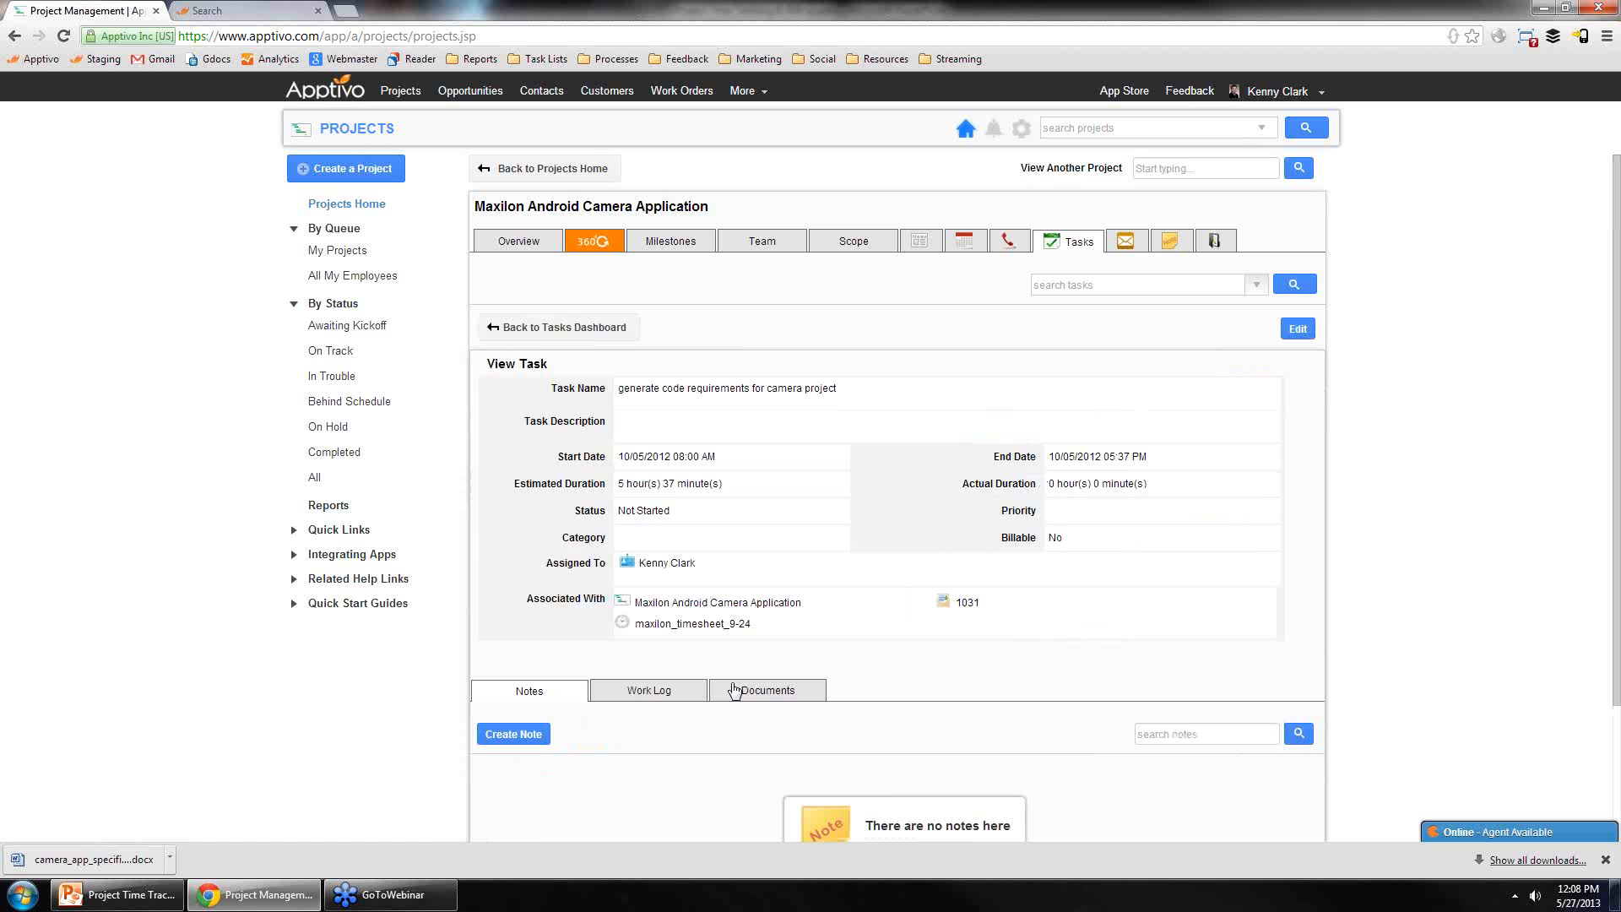
Step: Create a work log 'wrote up the requirements' starting at 9:00 AM with a duration of 3 hours
click(659, 692)
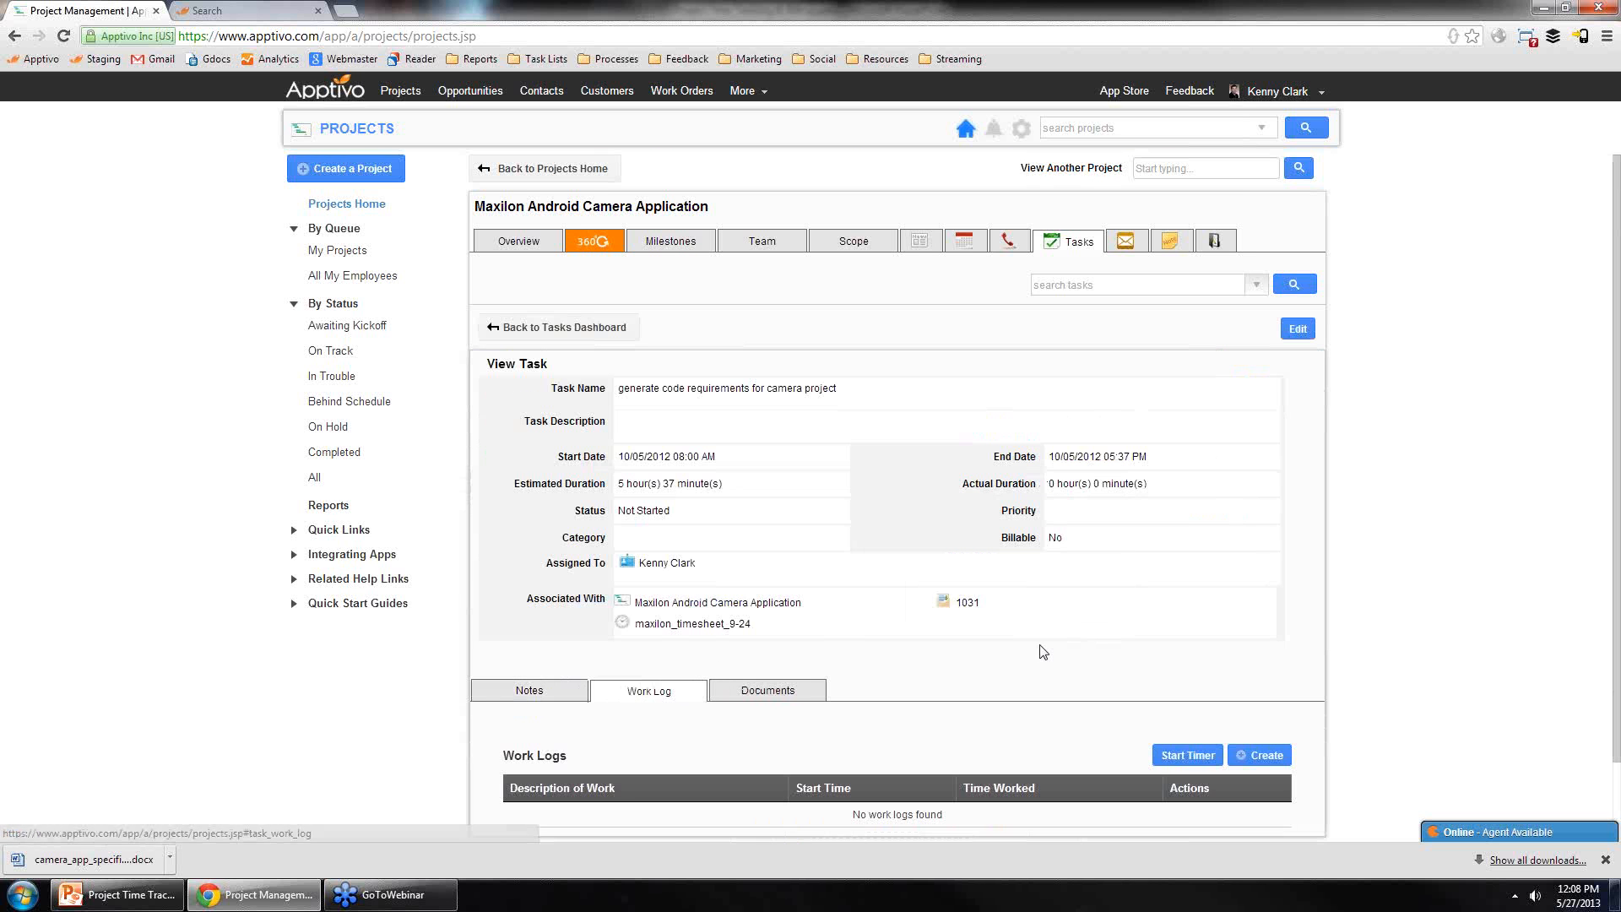
scroll(971, 663, down, 1)
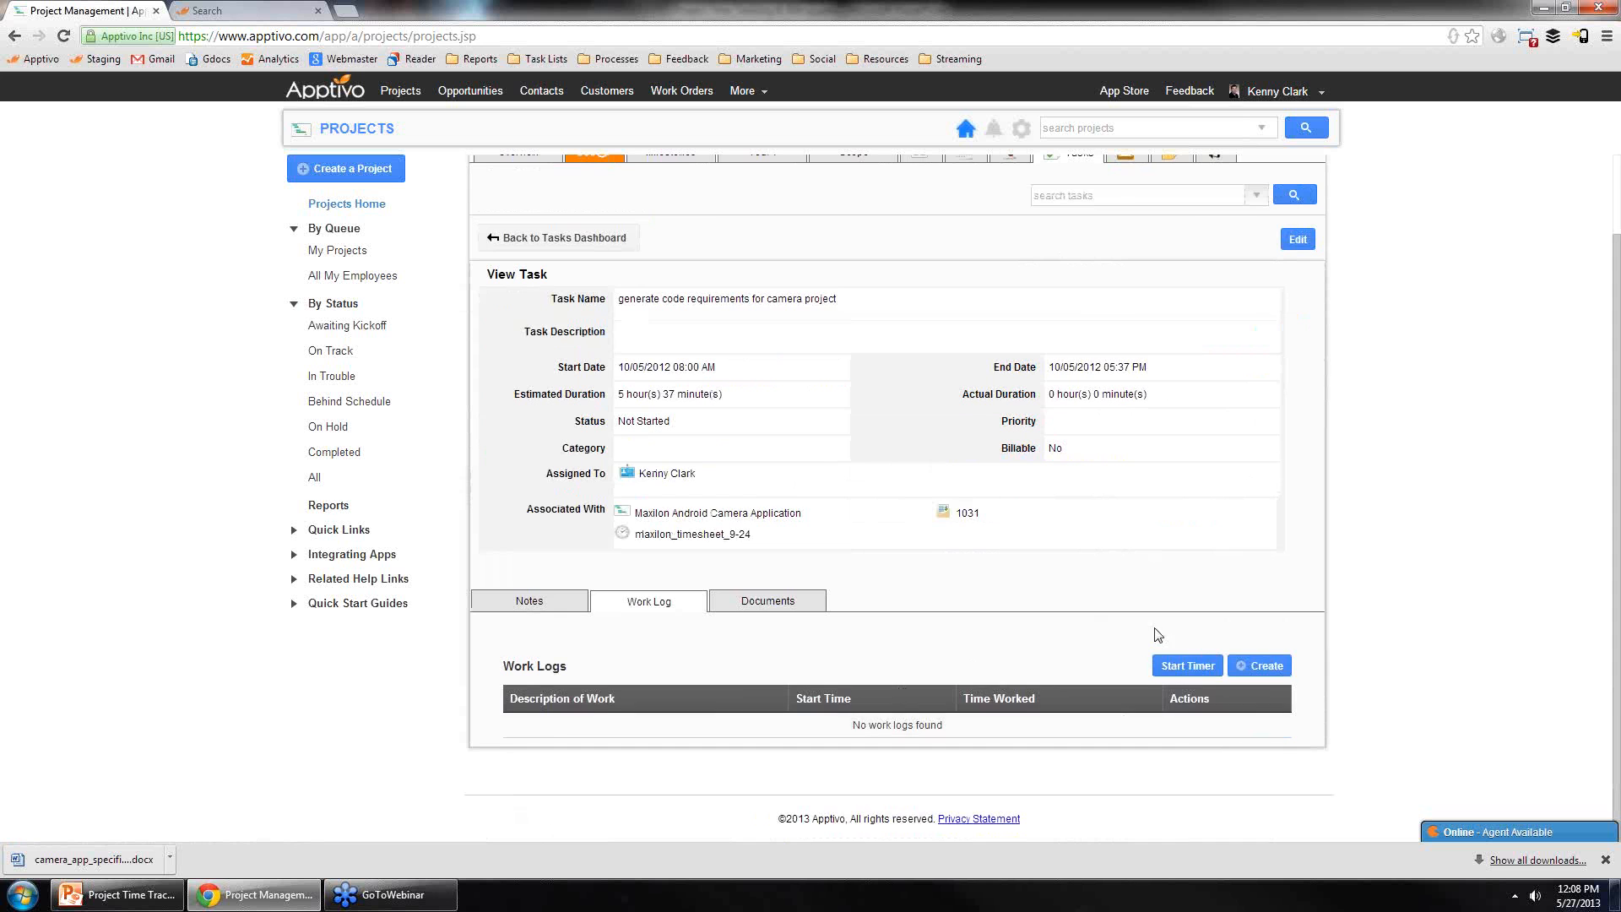
click(1264, 666)
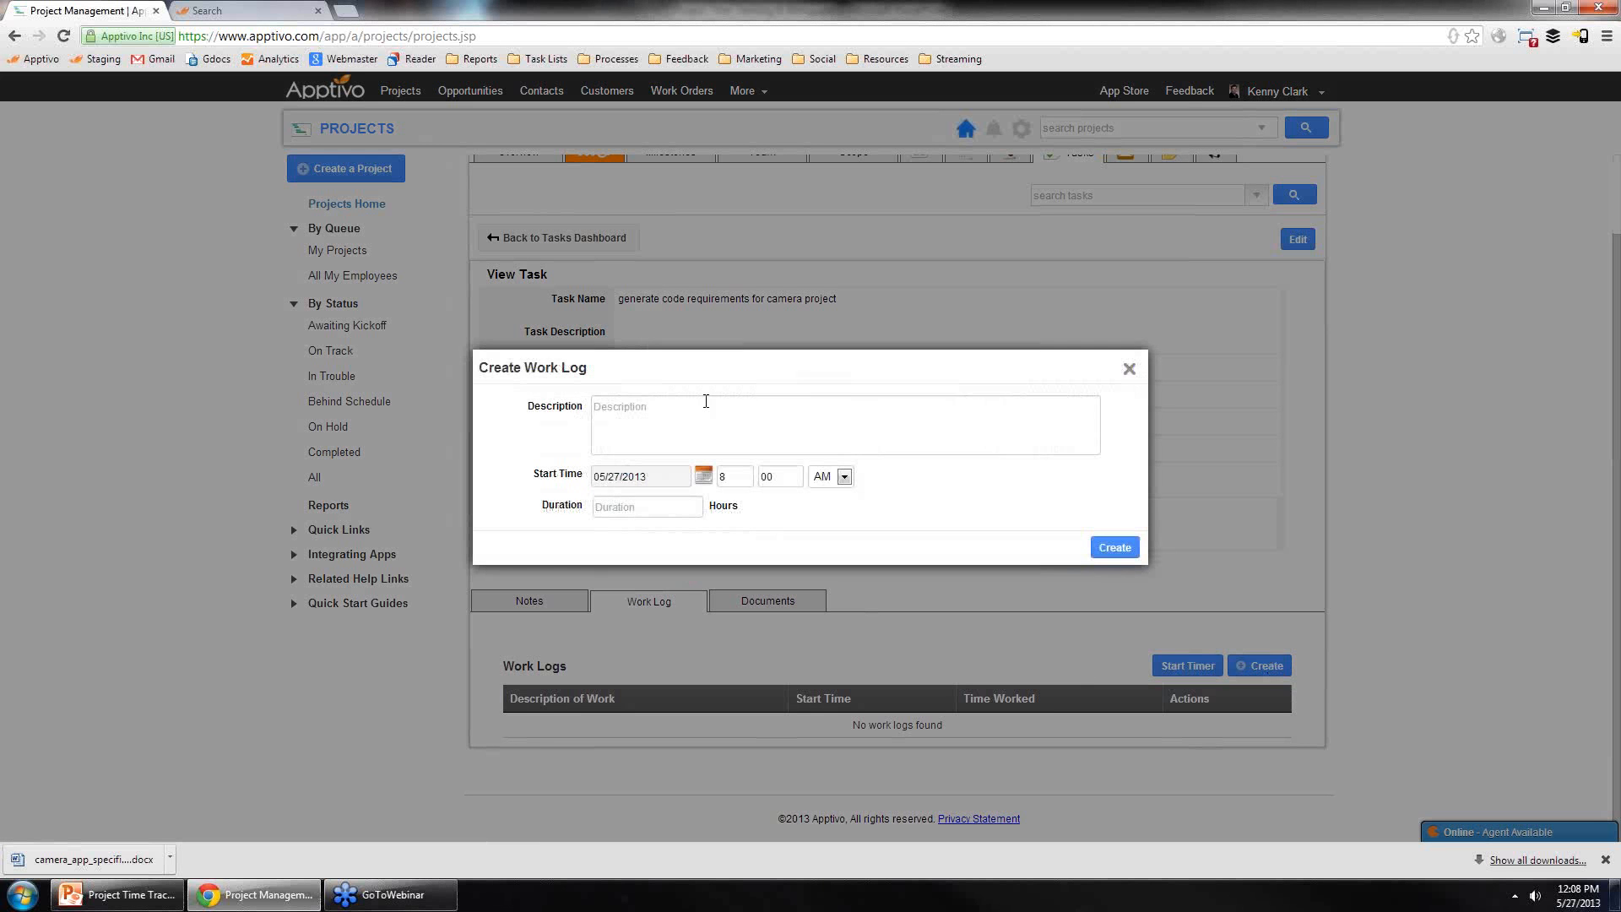
click(708, 422)
text(wrote up the requirements)
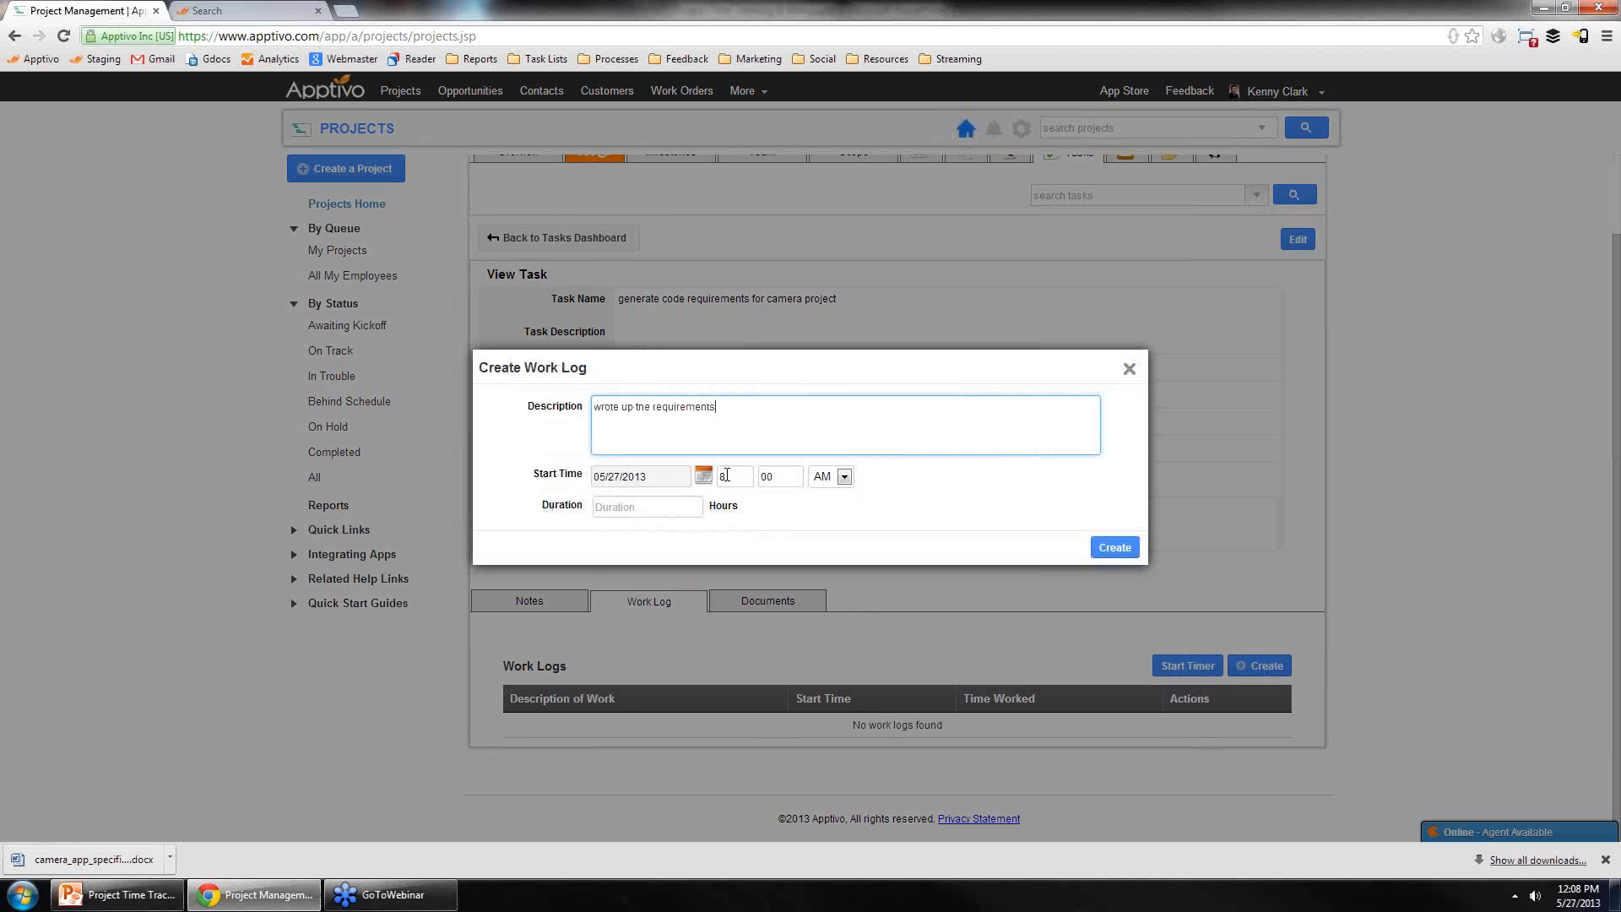
drag(740, 477, 671, 486)
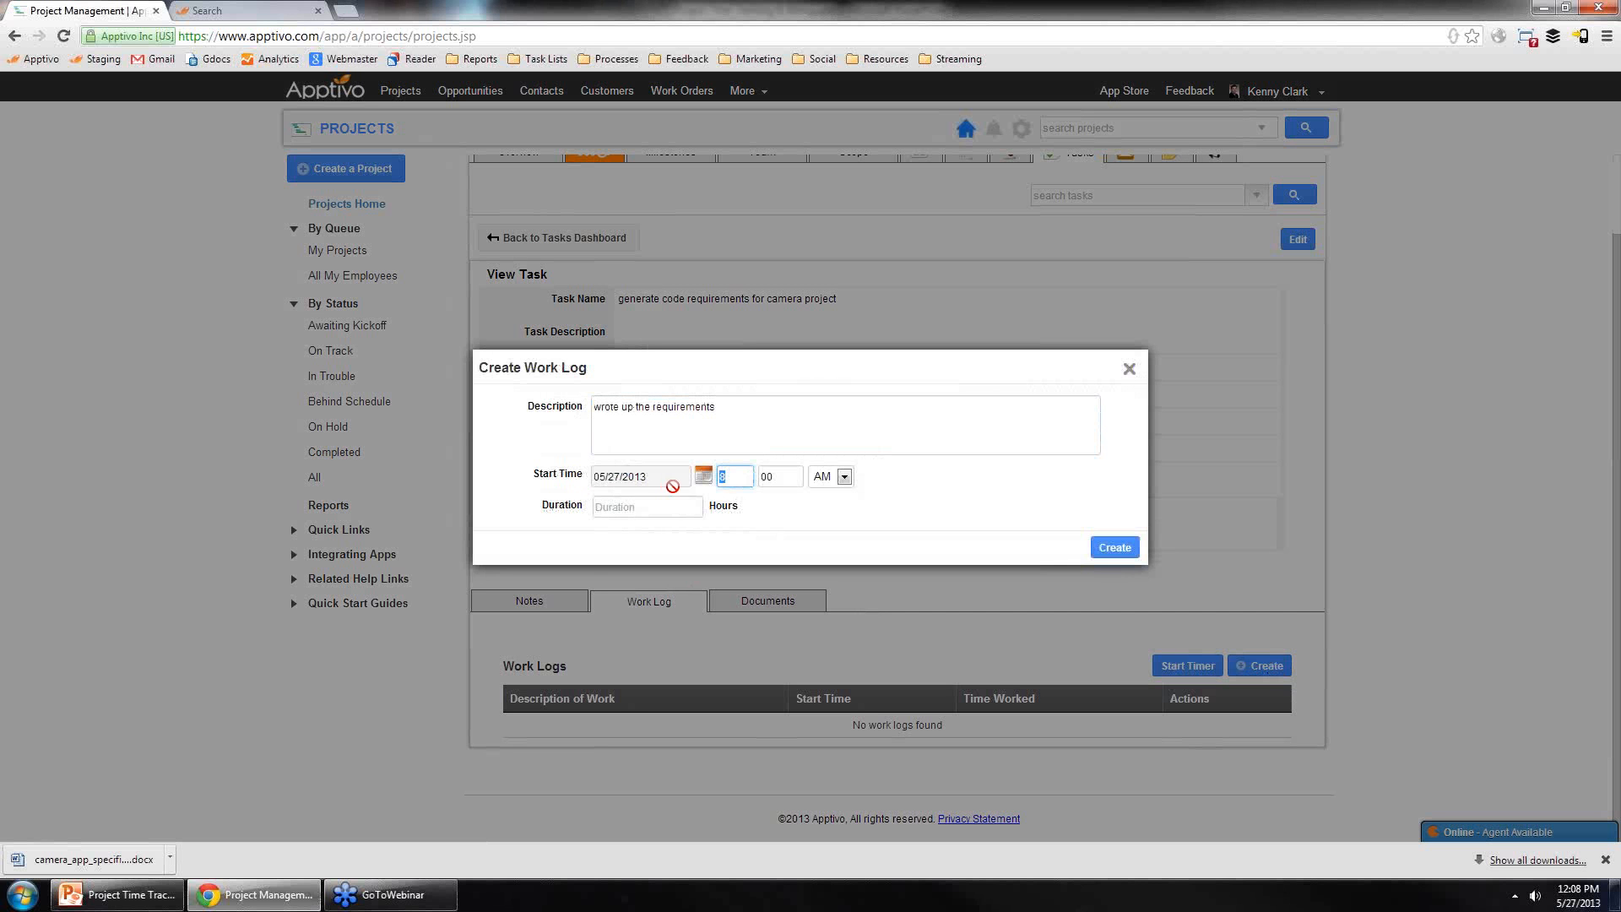
text(9)
click(692, 508)
text(3)
click(1094, 553)
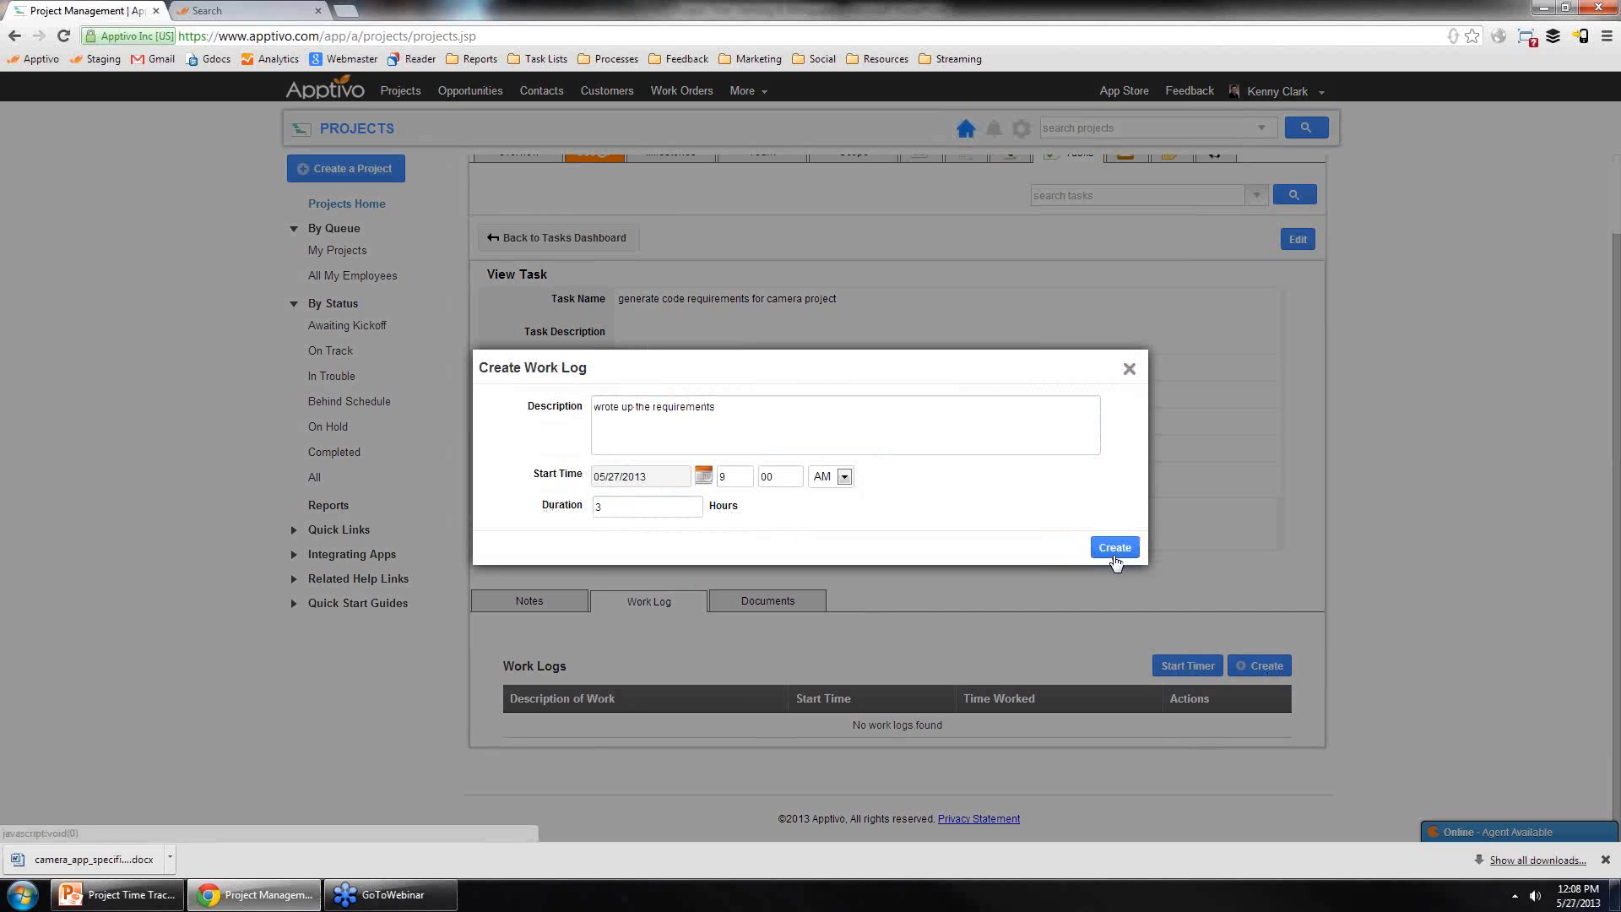
Step: Start a work-log timer described 'going to write the requirements', then stop it
scroll(1166, 647, down, 2)
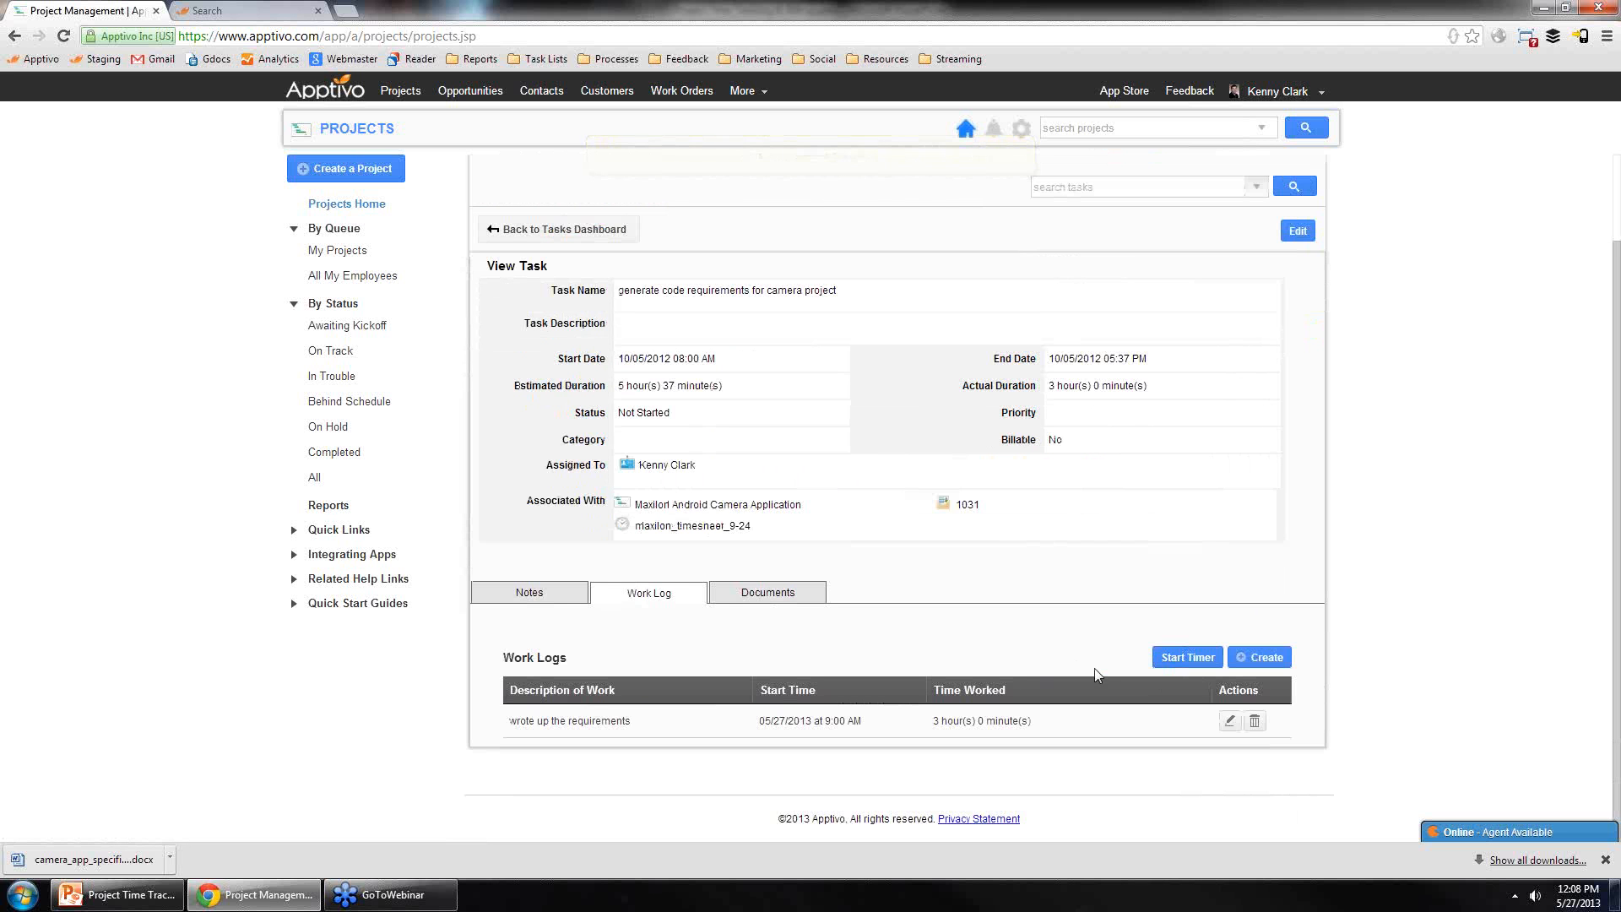
scroll(840, 567, up, 2)
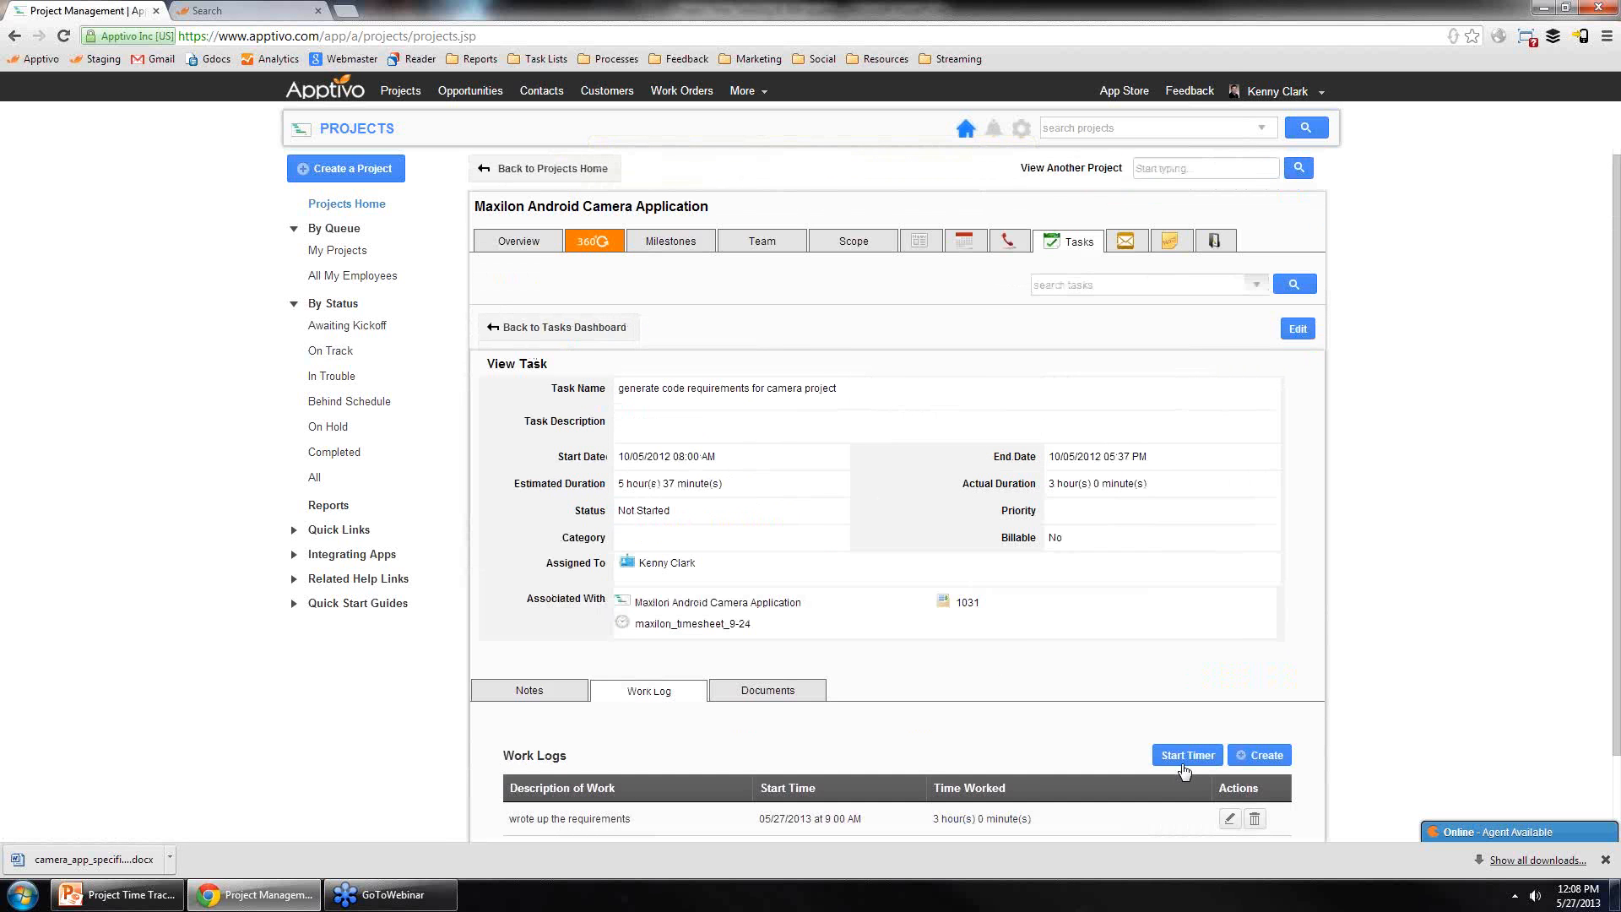
click(1187, 756)
text(goi)
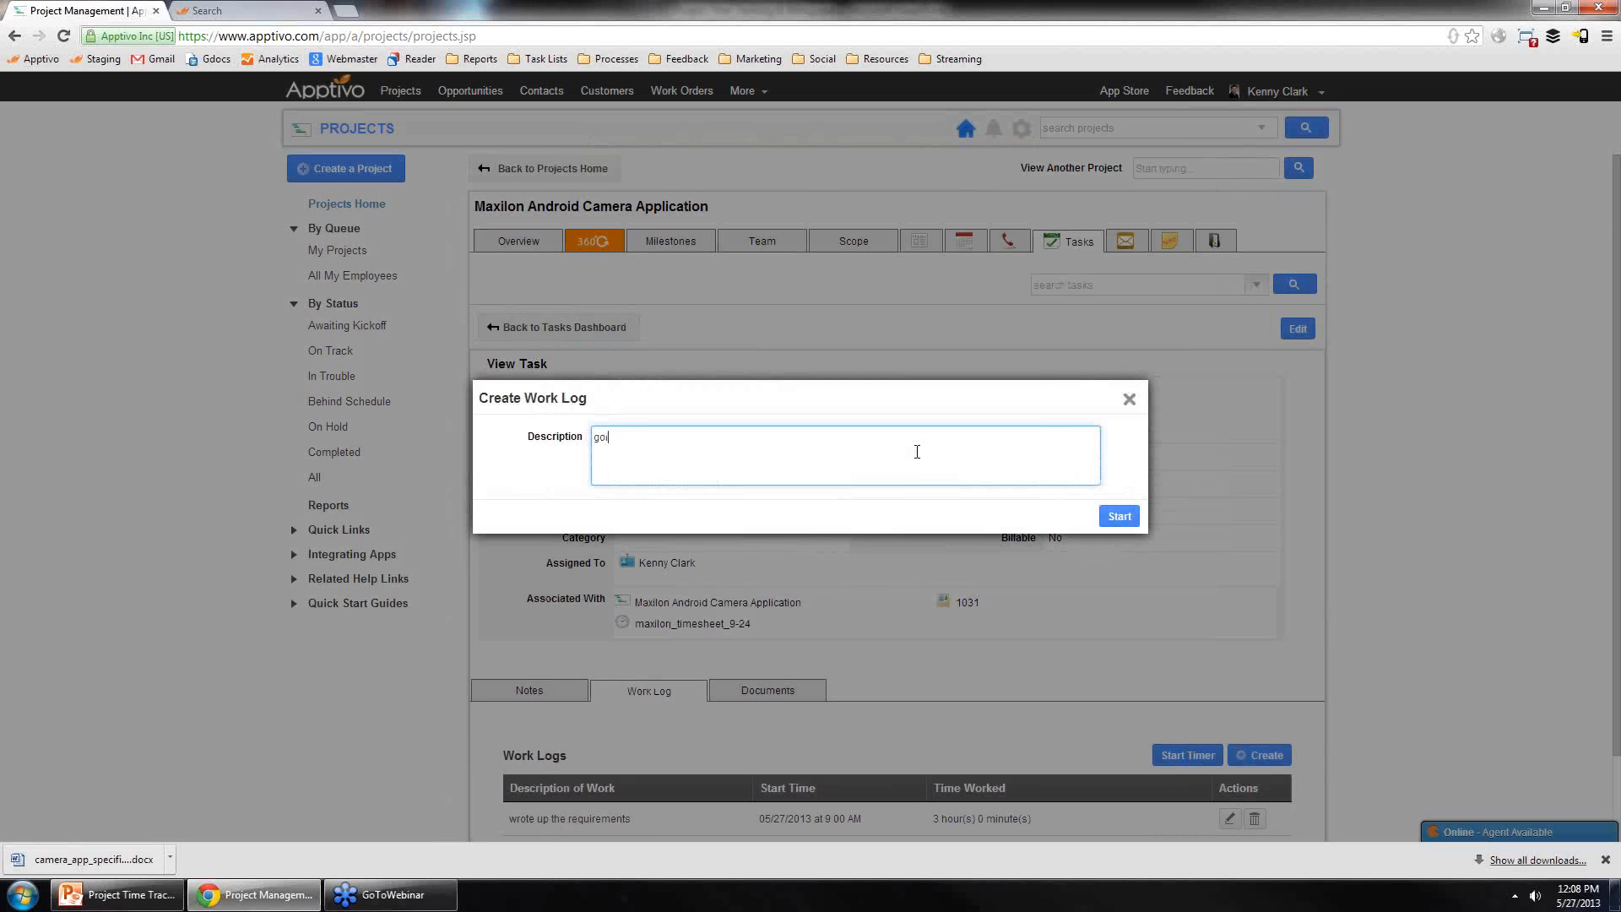
text(ng to write the reqwu)
click(1119, 516)
scroll(958, 656, down, 2)
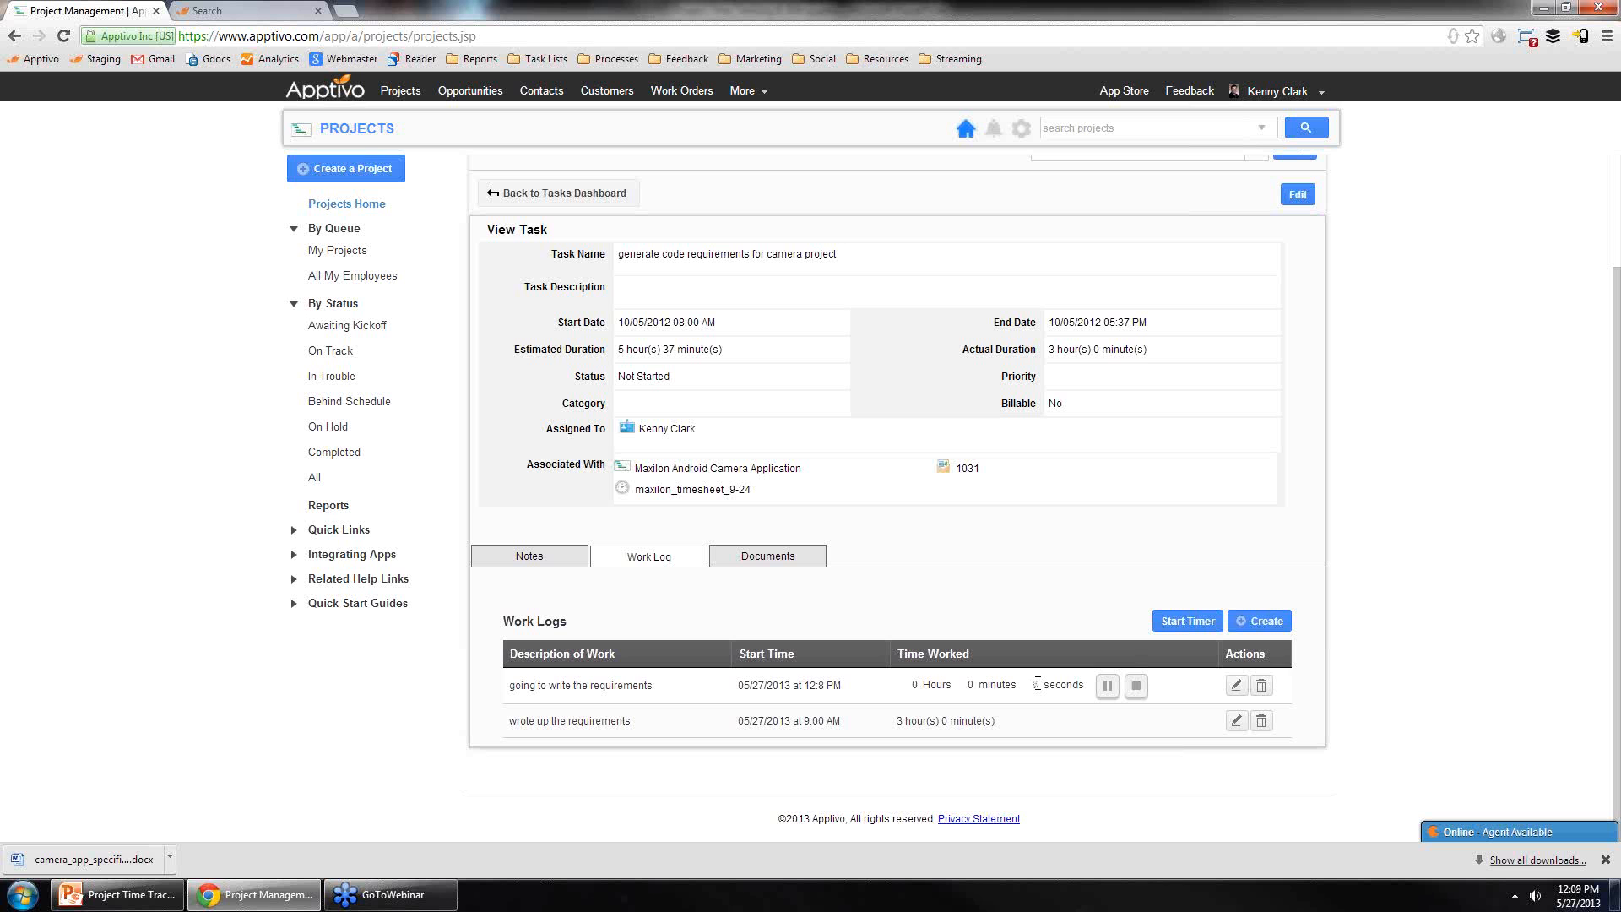
click(1136, 686)
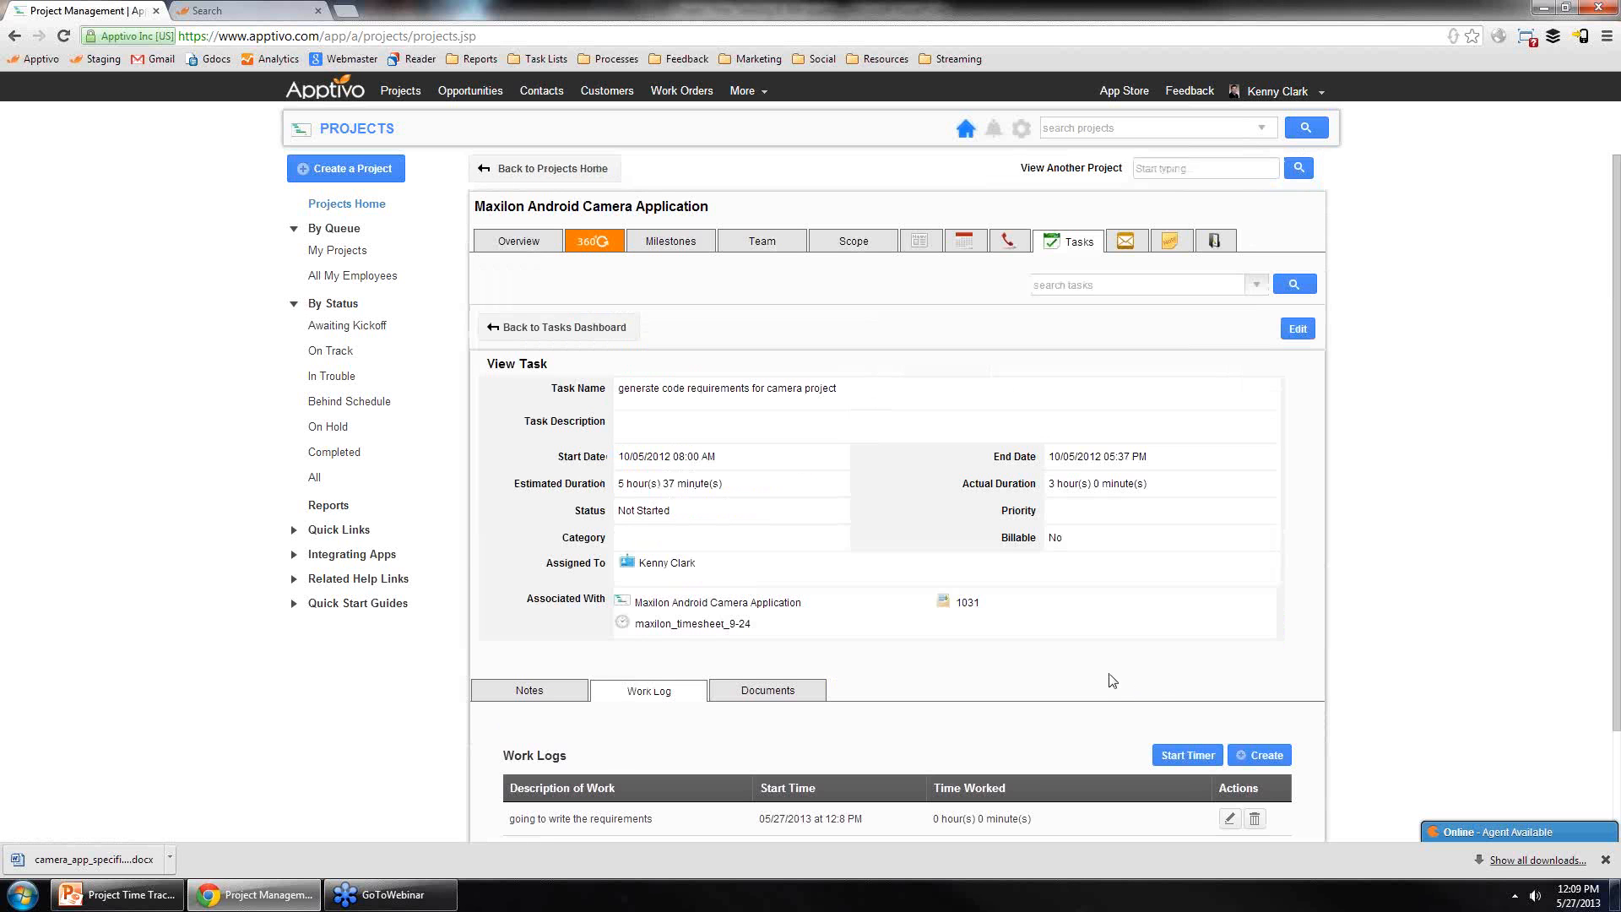
scroll(1113, 681, down, 3)
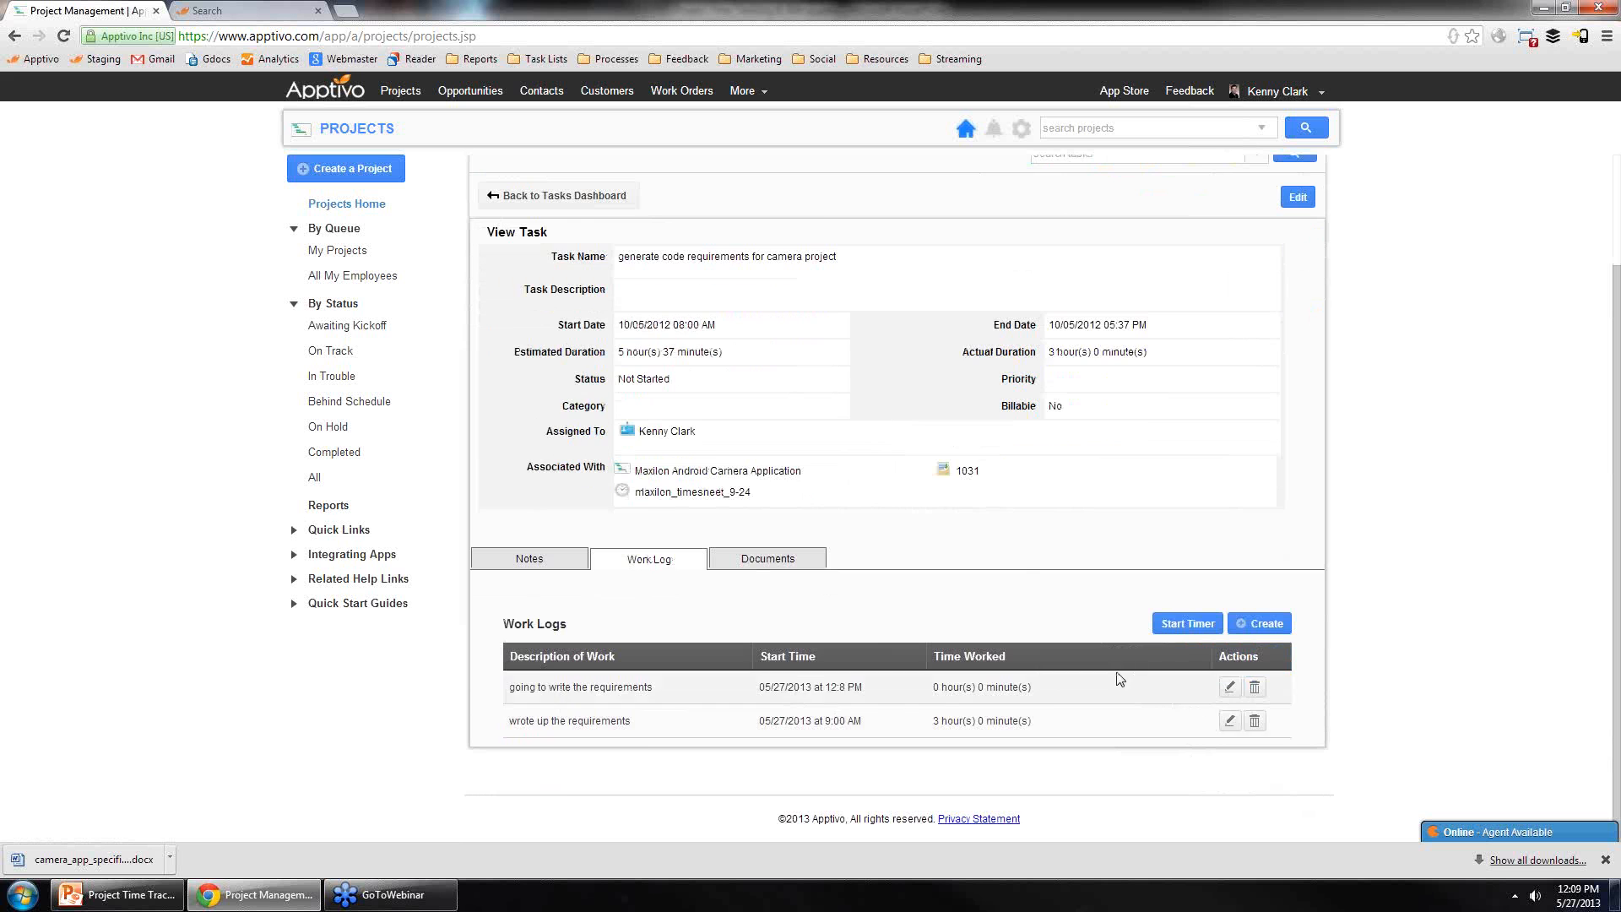
scroll(641, 610, up, 3)
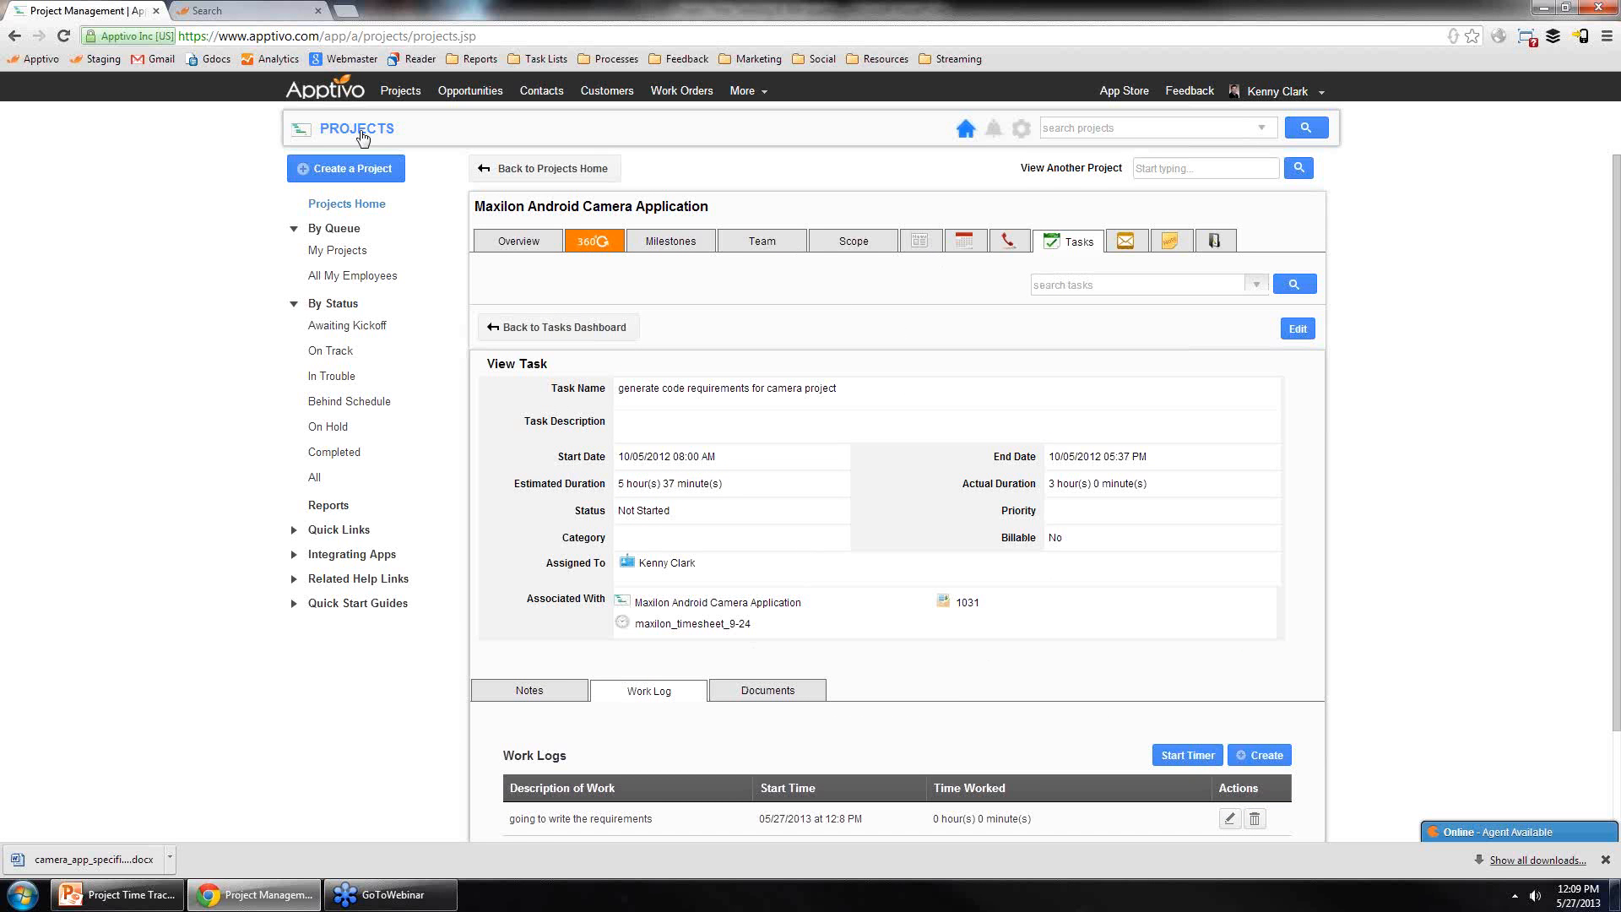
Step: Go to the home Tasks list and open the discovery doc approval task's full details and Work Log tab
click(349, 100)
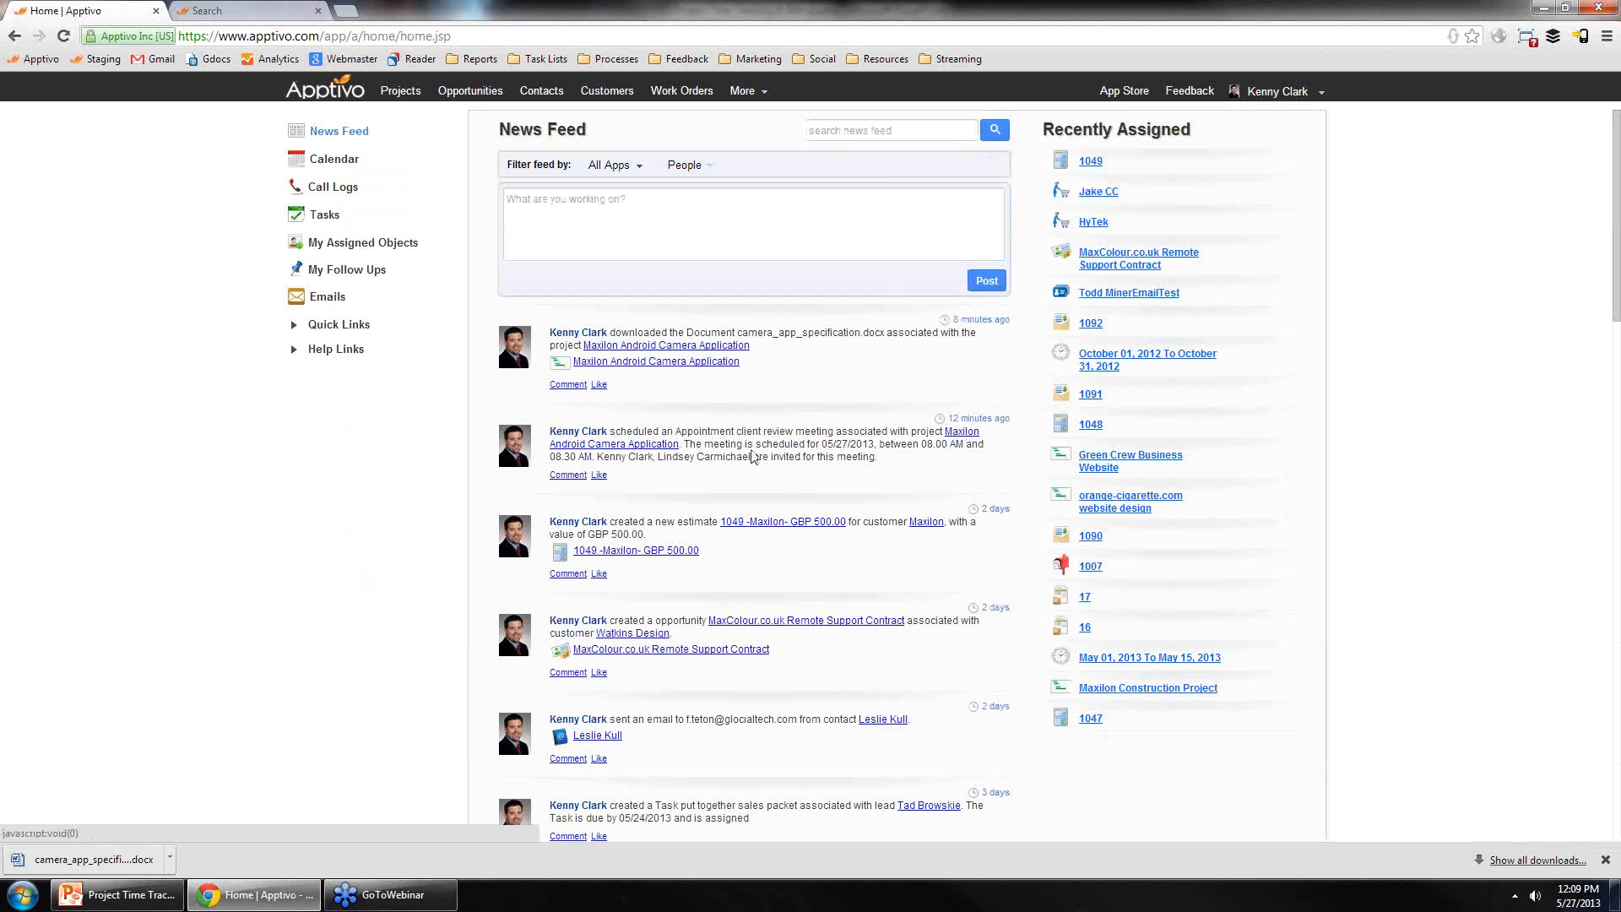
click(322, 215)
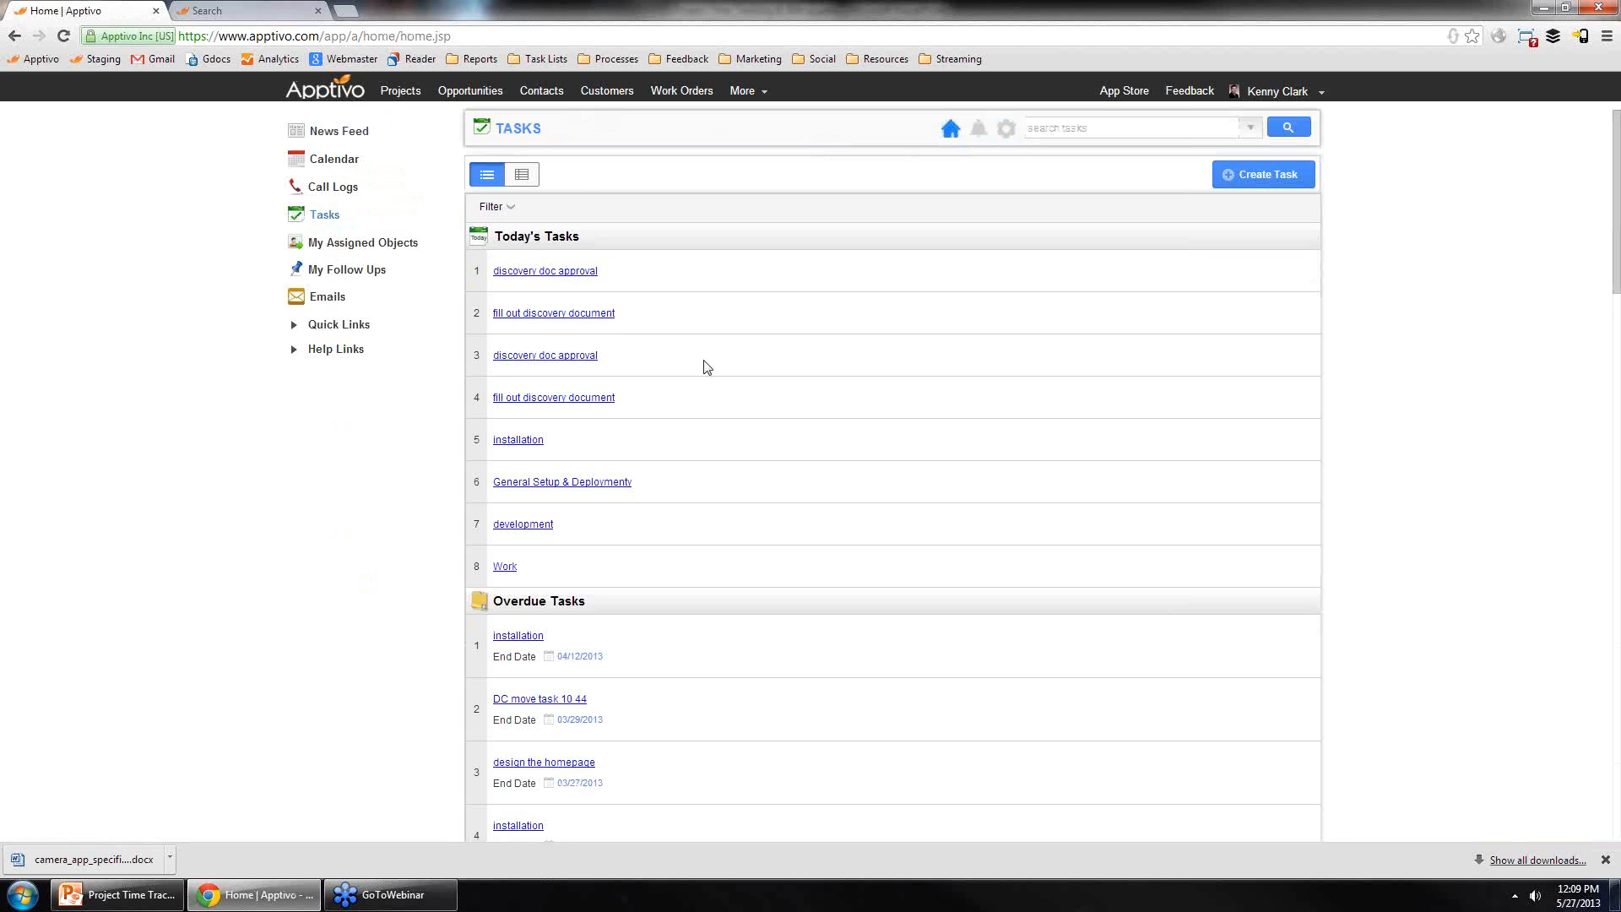
click(735, 273)
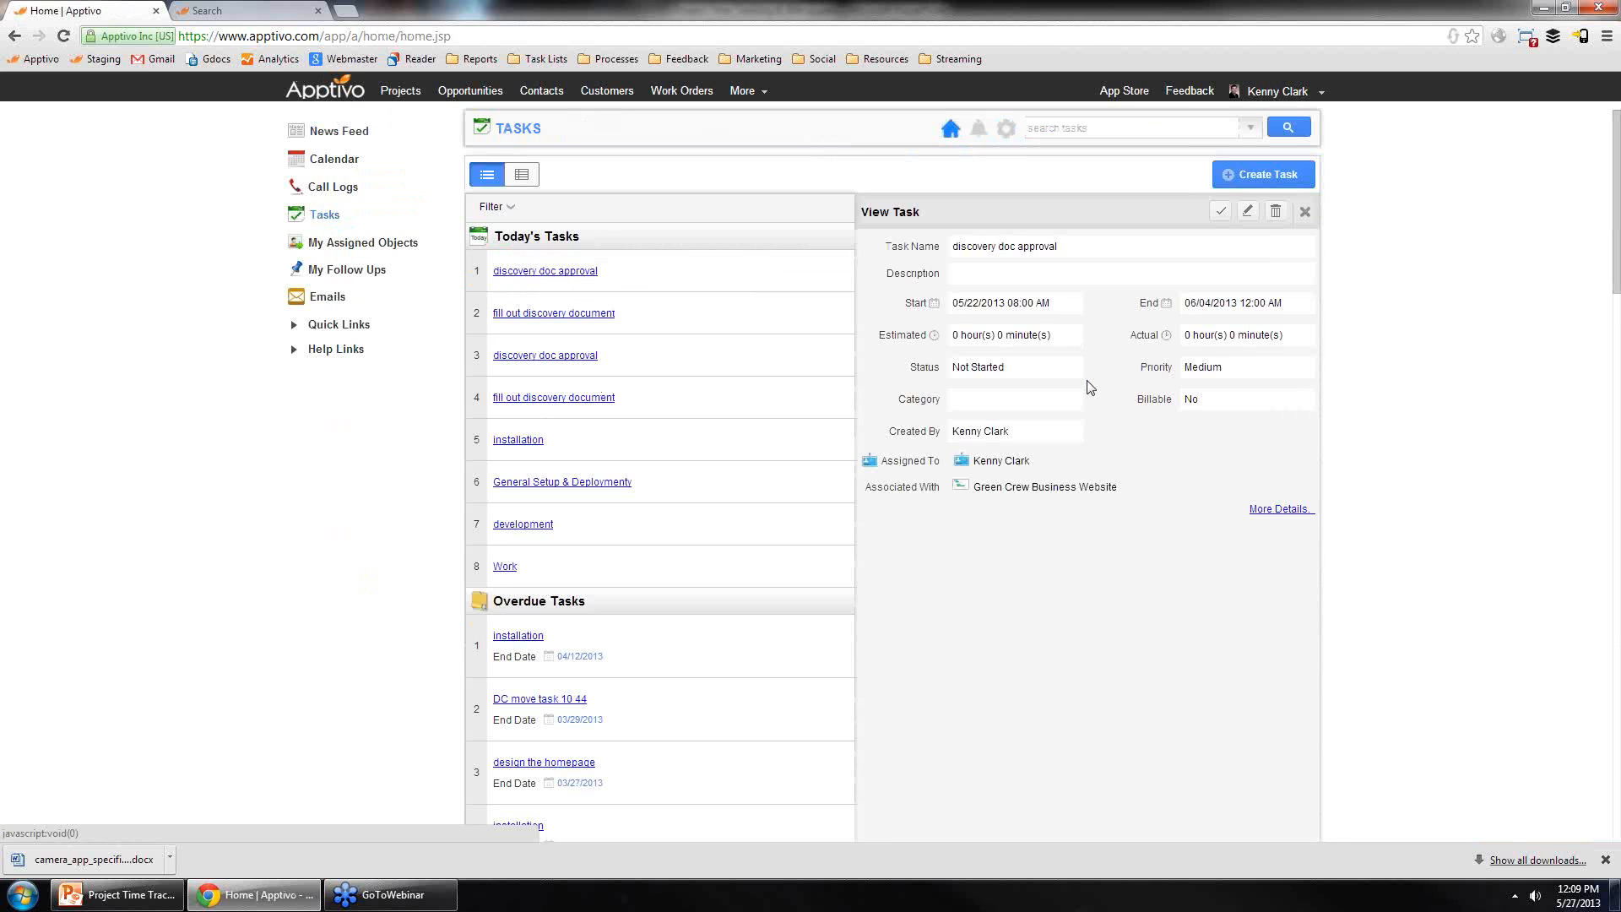
click(1279, 509)
click(656, 505)
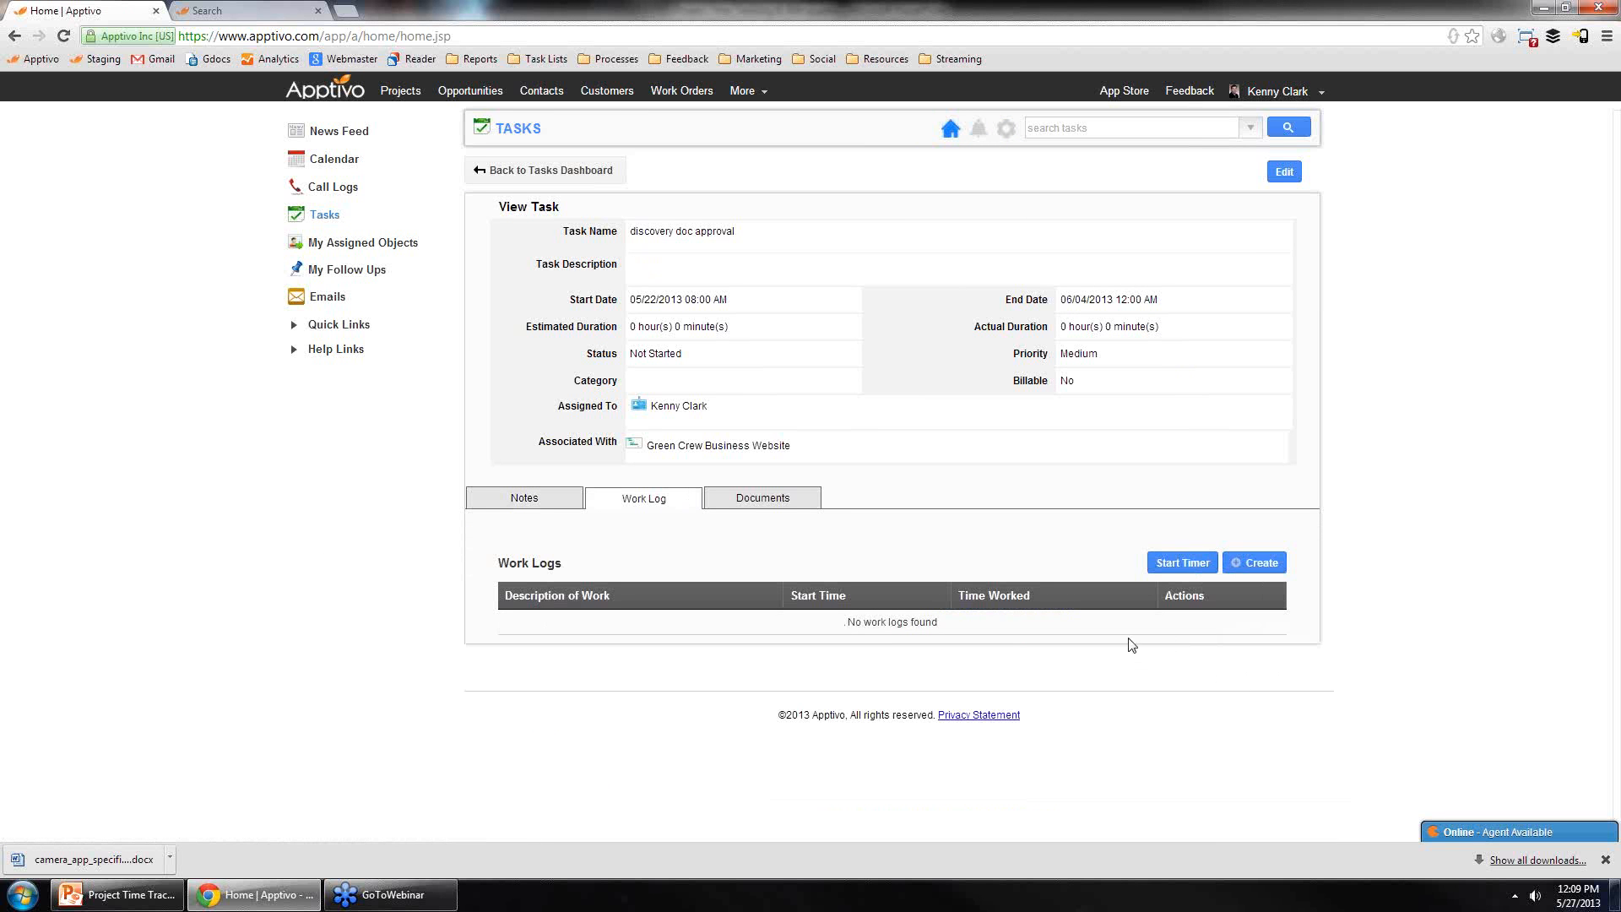
Step: Edit the discovery doc approval task and set its status to Completed
click(1284, 173)
click(644, 404)
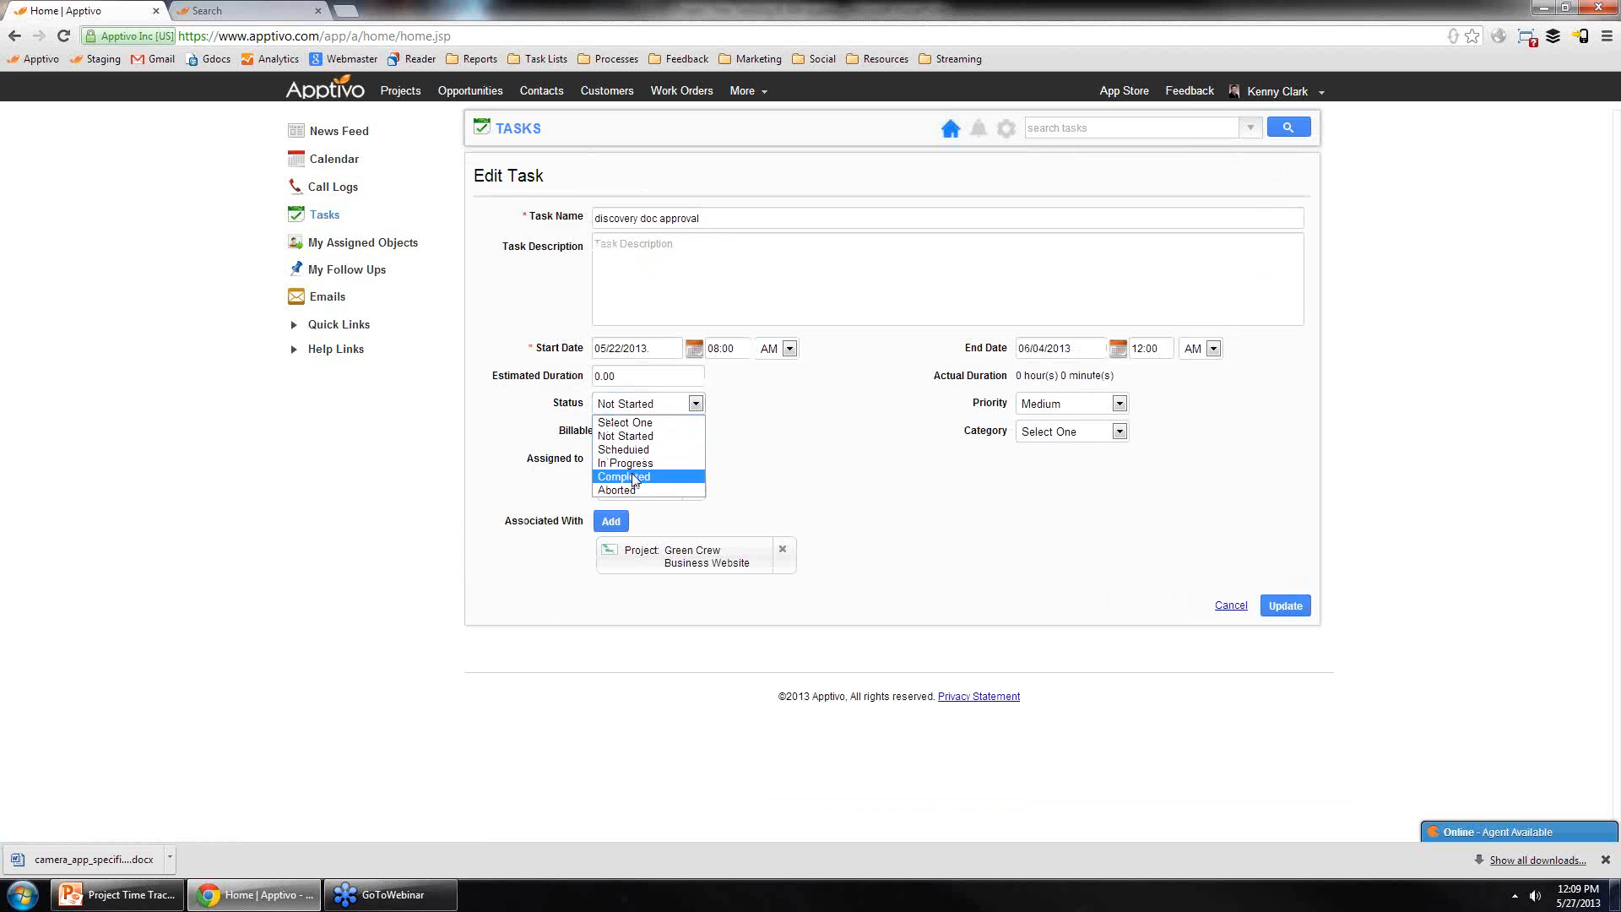
click(635, 477)
click(1286, 605)
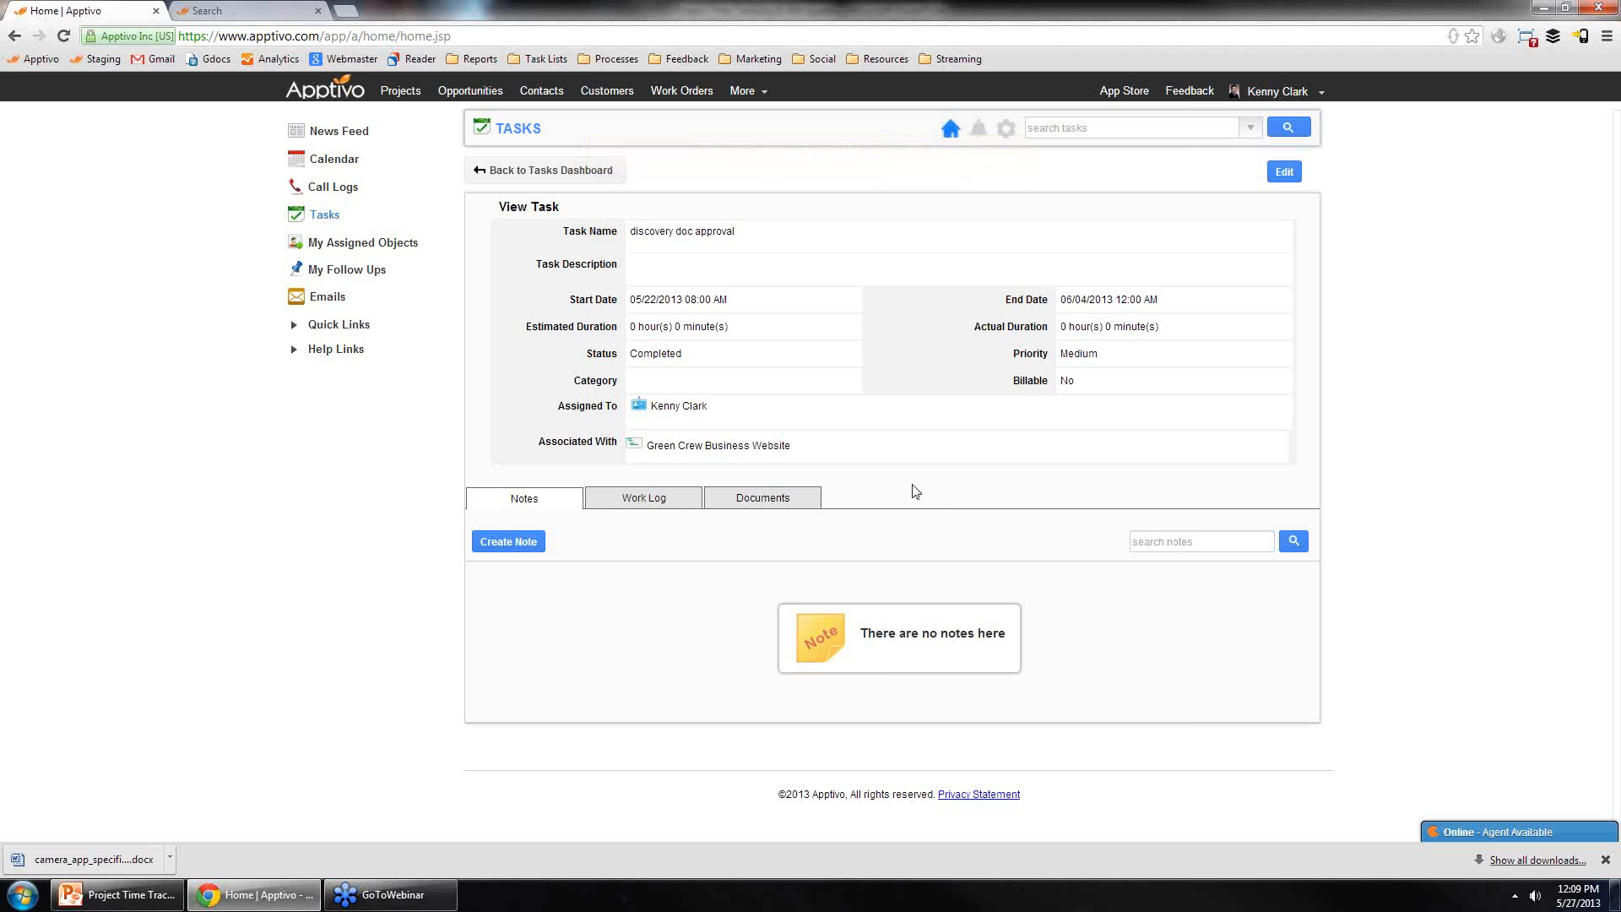
click(342, 91)
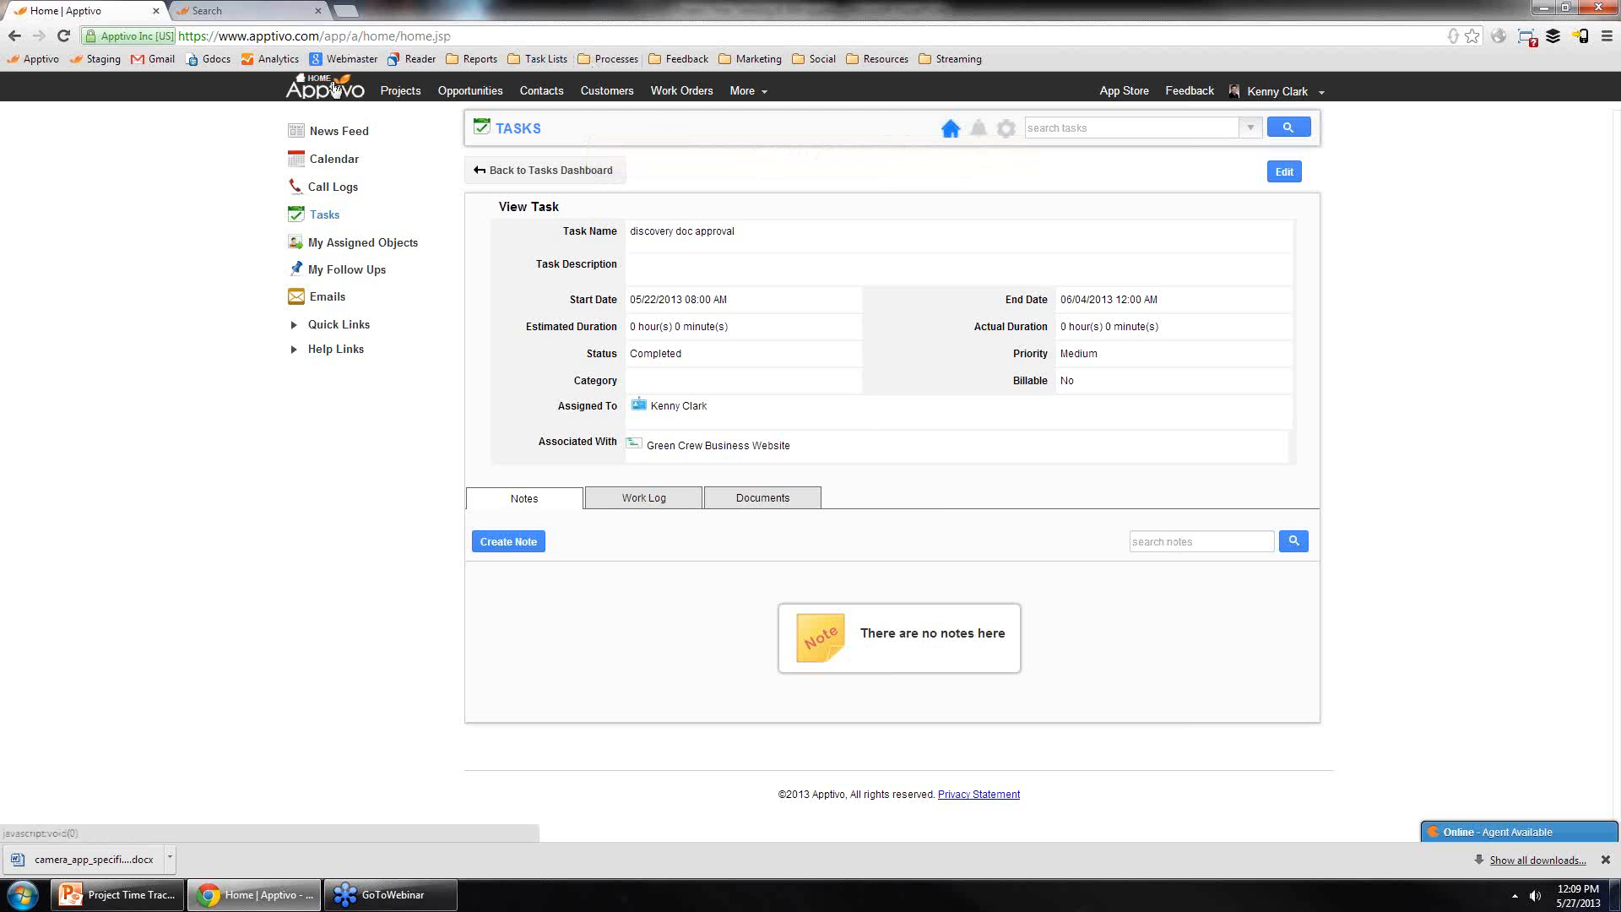
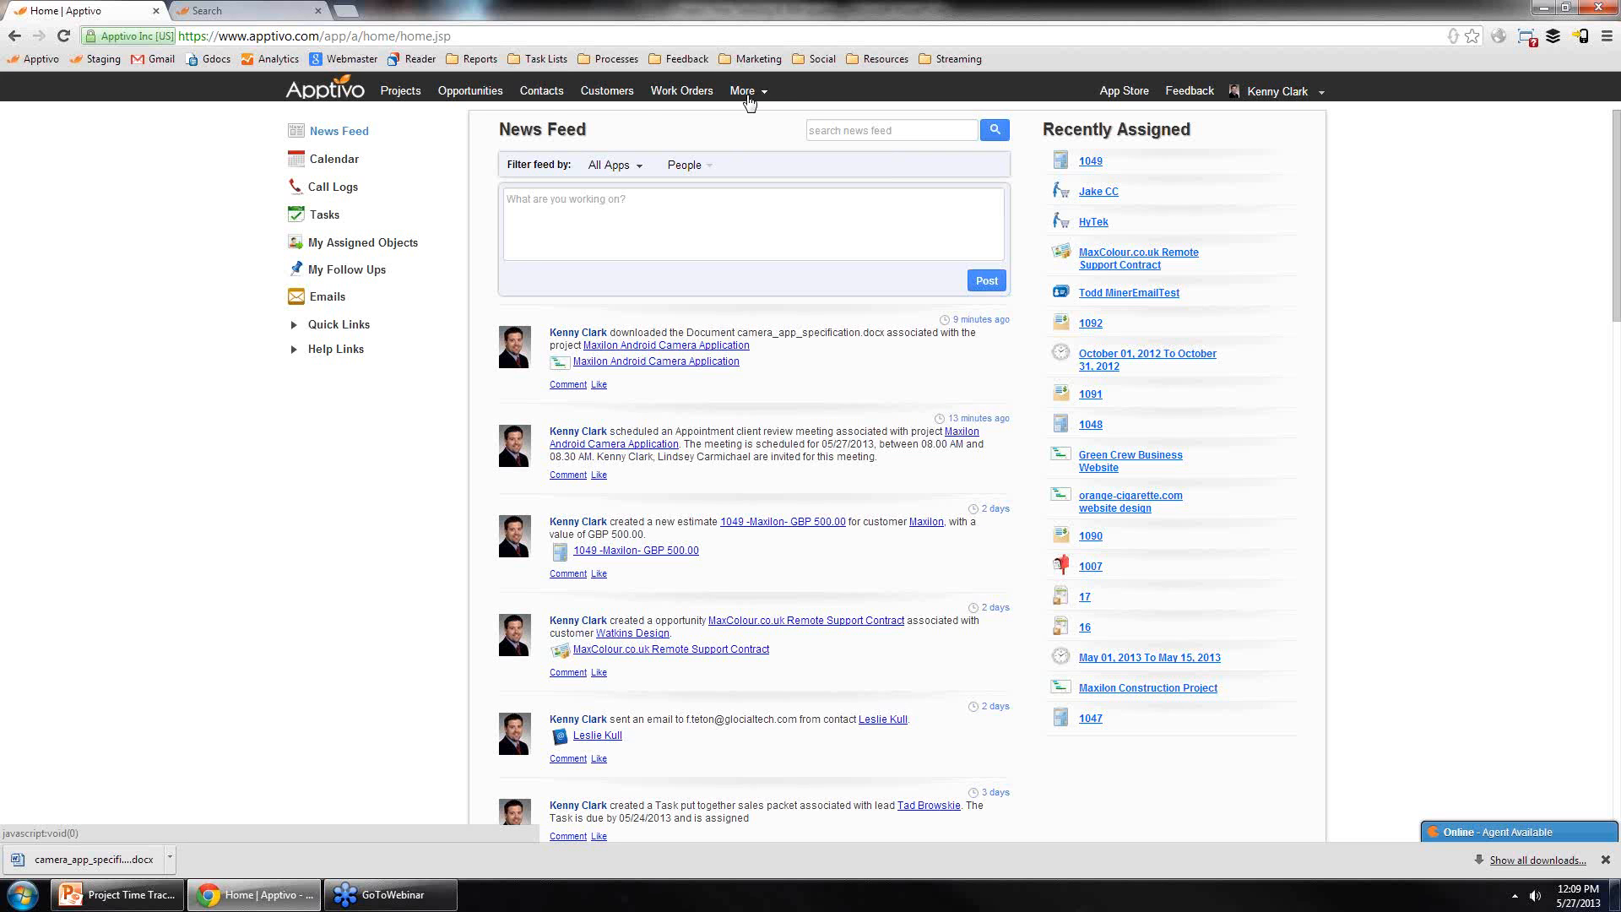
Step: Open the MaxColour.co.uk Remote Support Contract opportunity and review its details
click(754, 93)
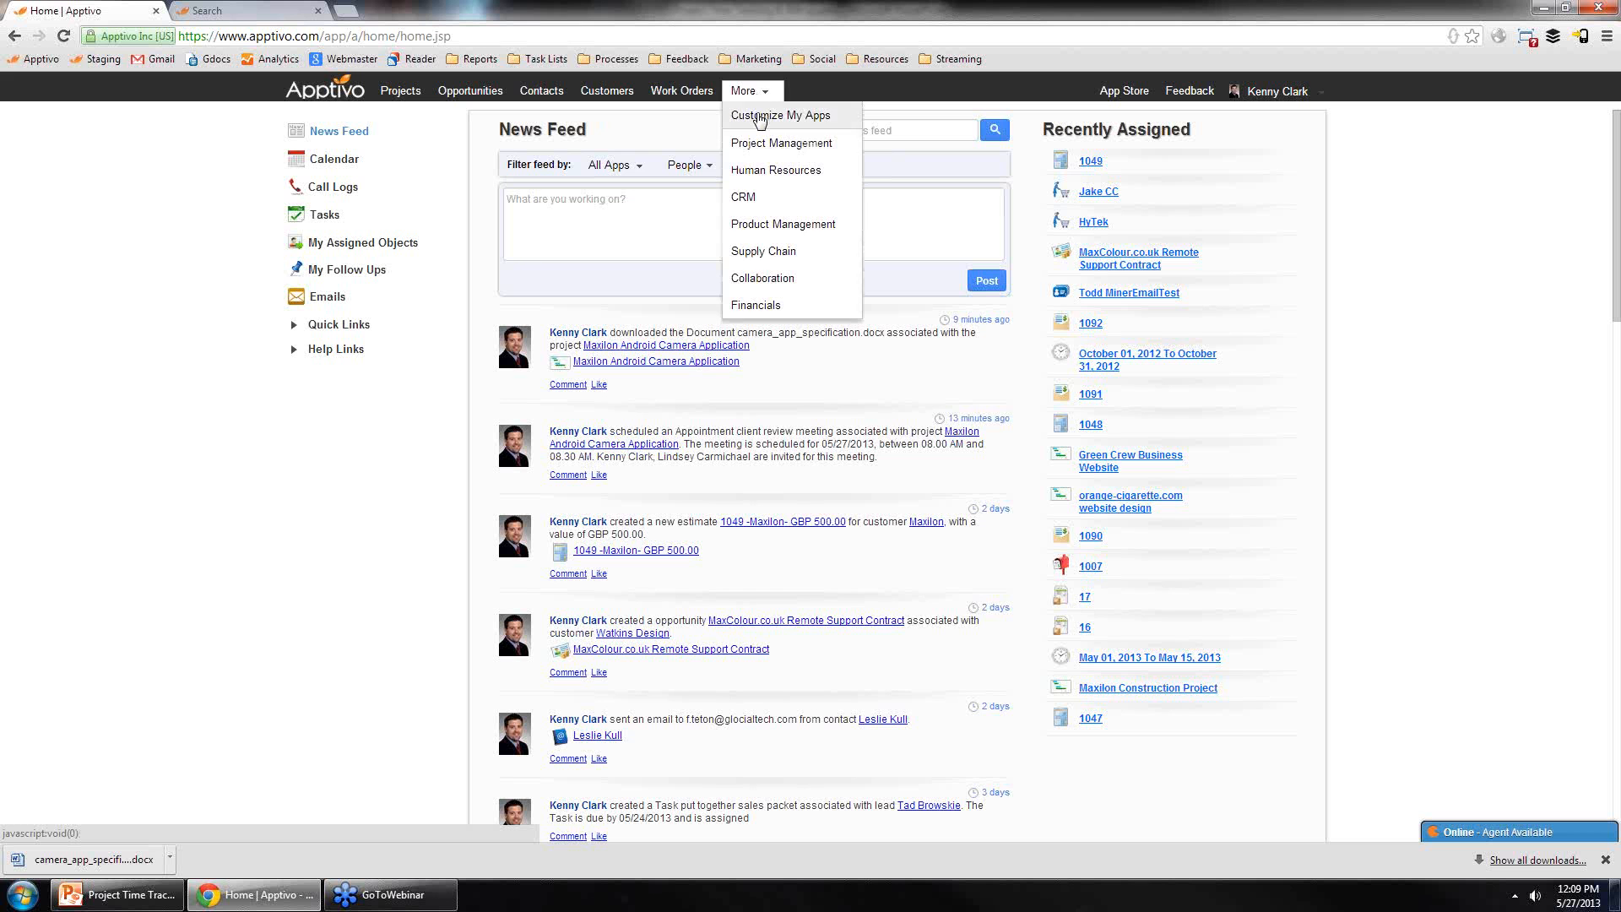
click(476, 93)
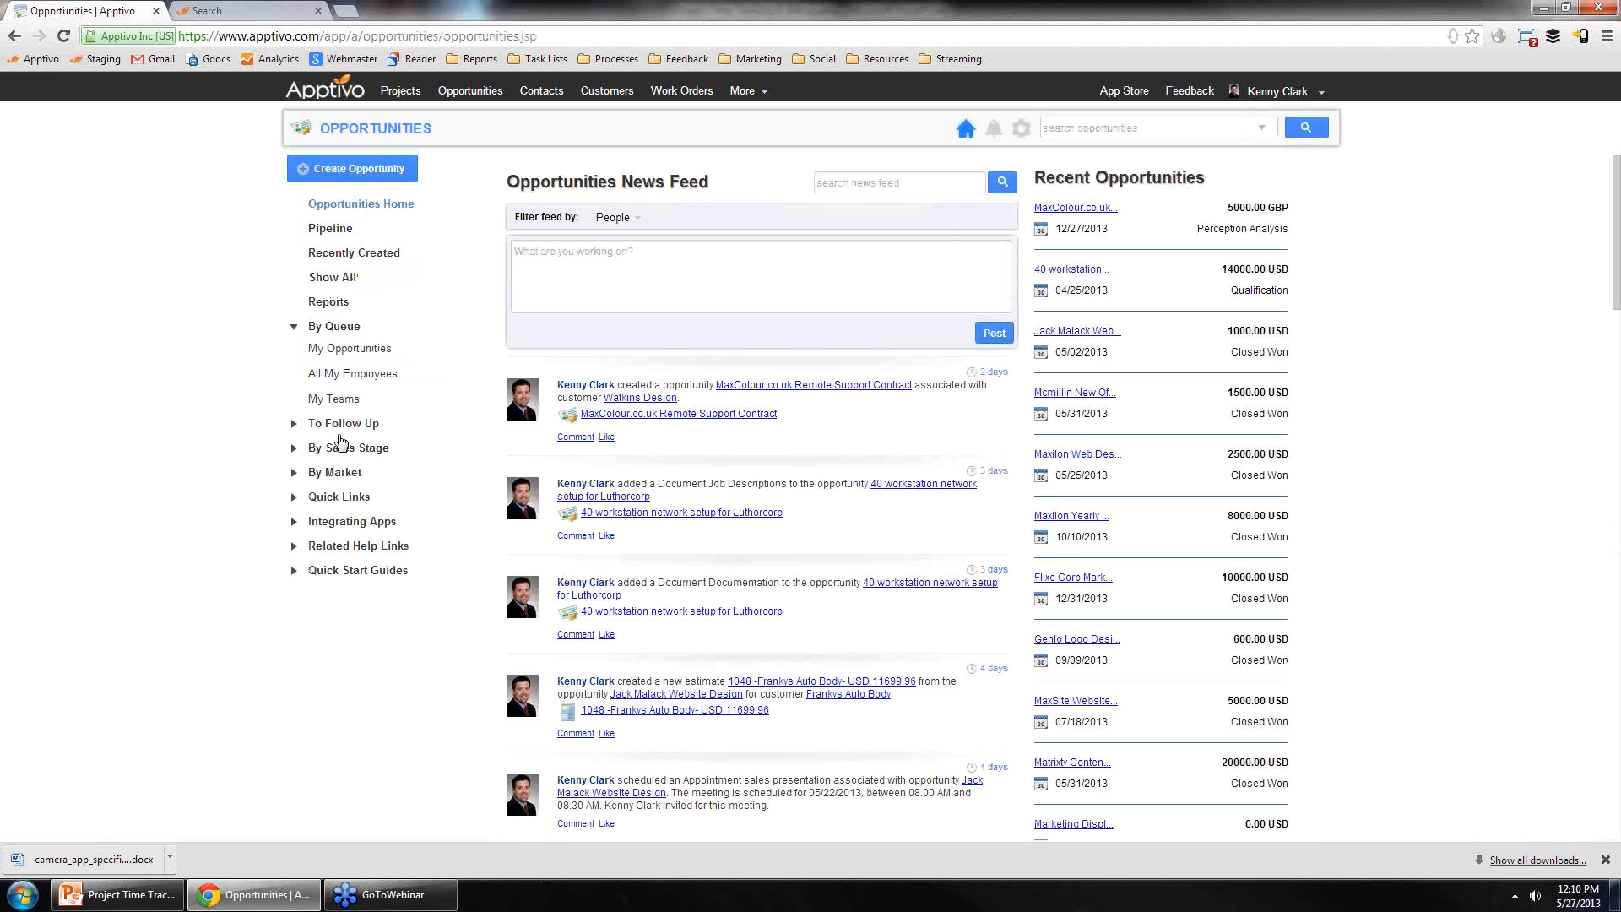
click(1097, 213)
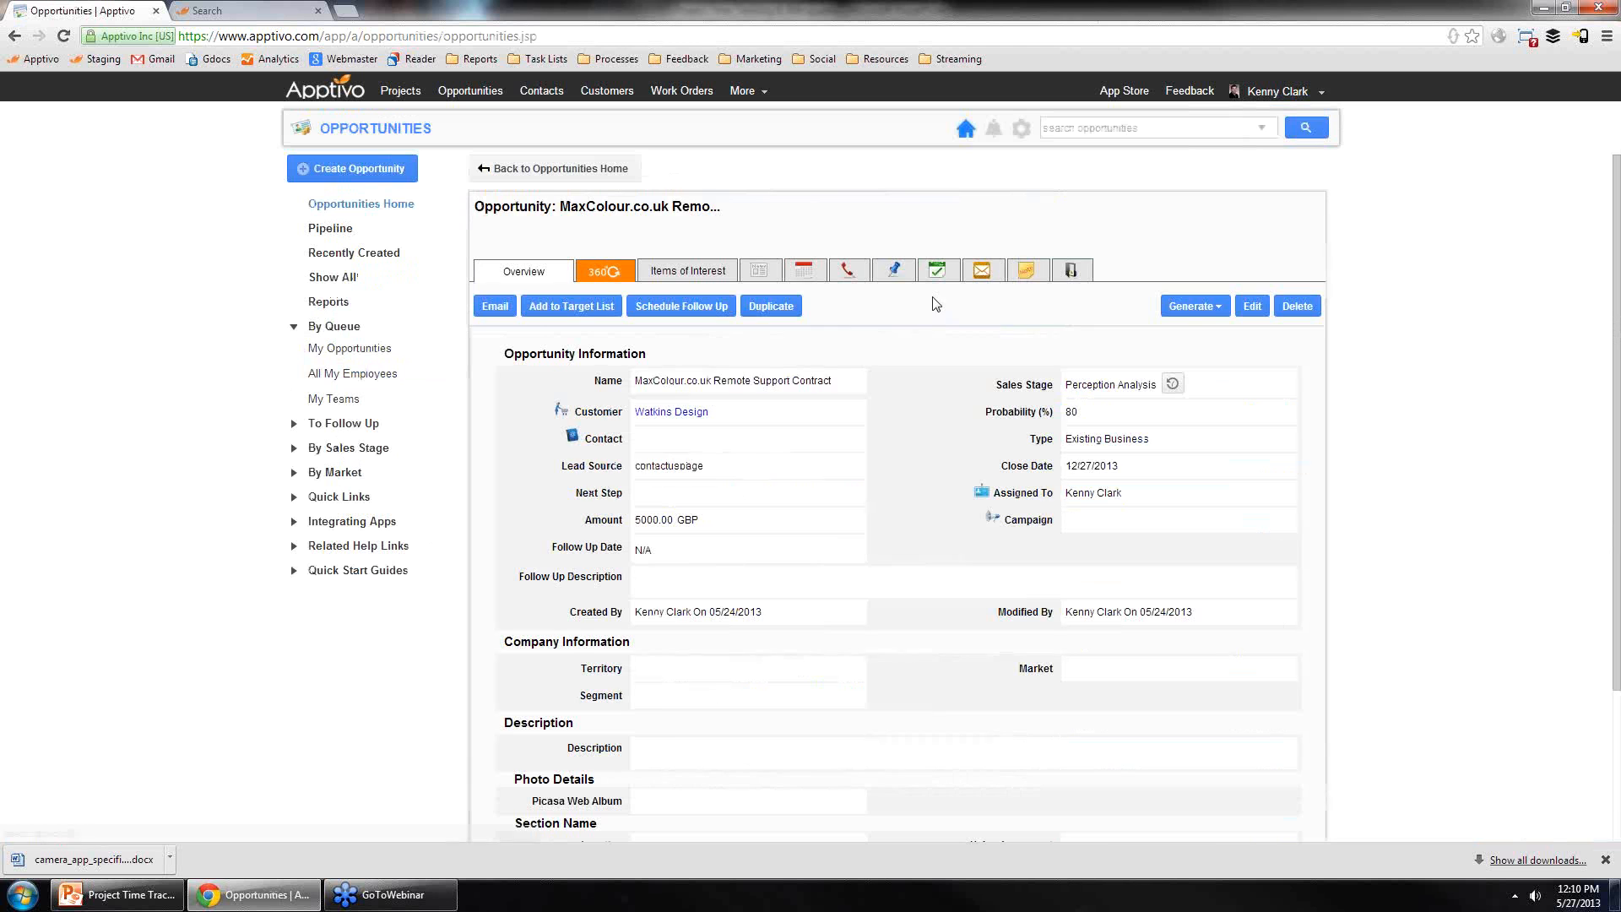
drag(678, 389, 676, 389)
click(933, 453)
scroll(828, 520, down, 1)
scroll(832, 541, up, 1)
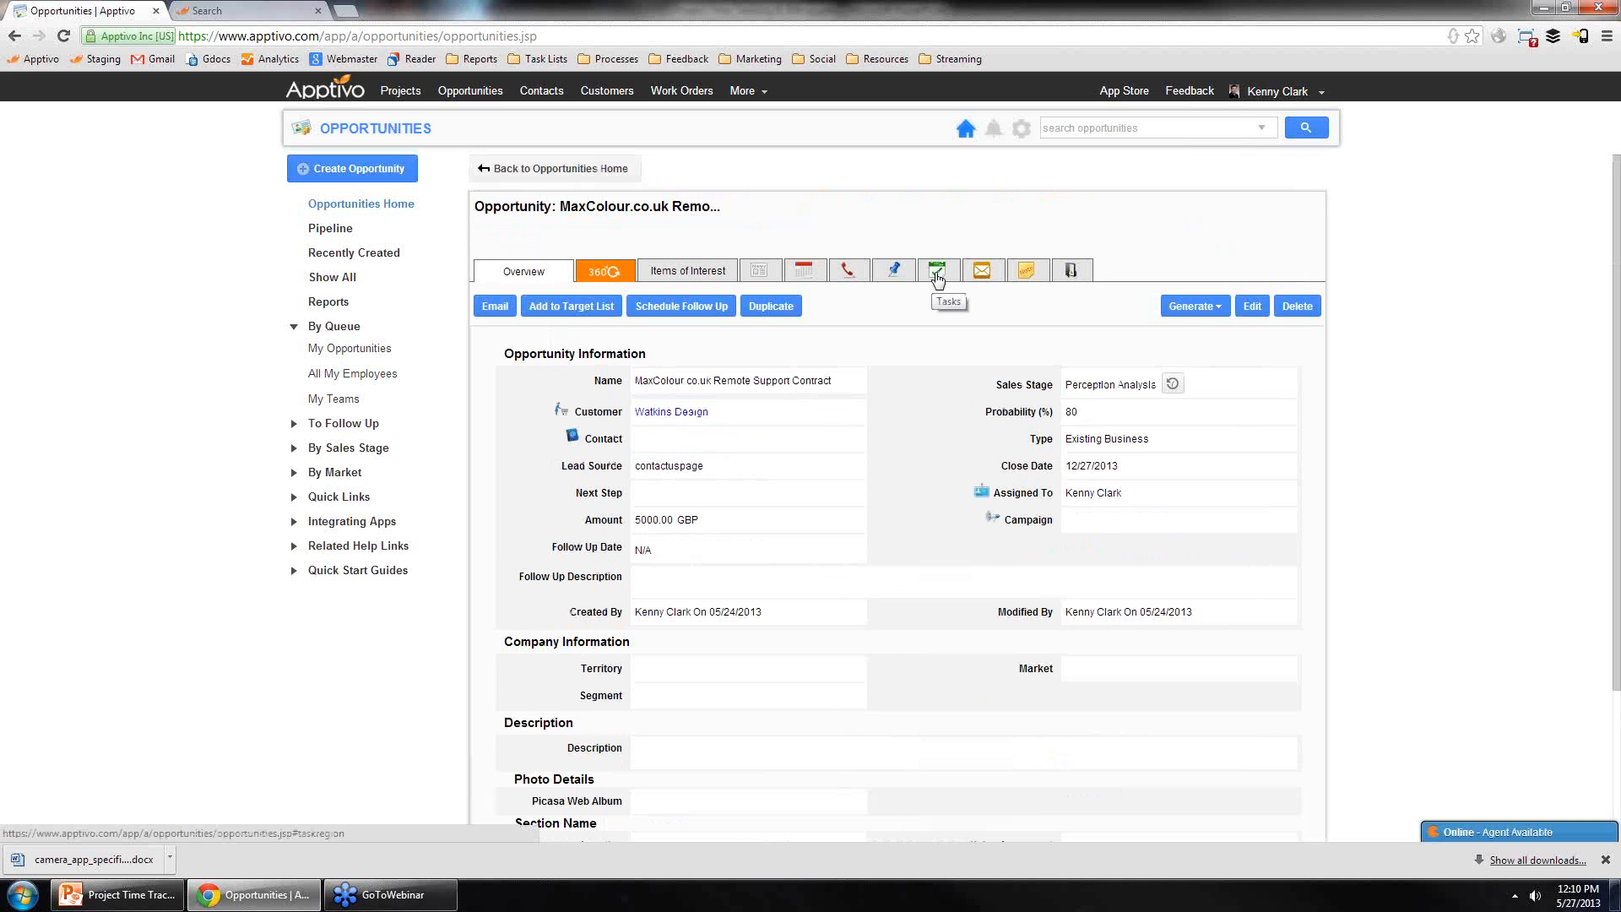
scroll(946, 358, down, 1)
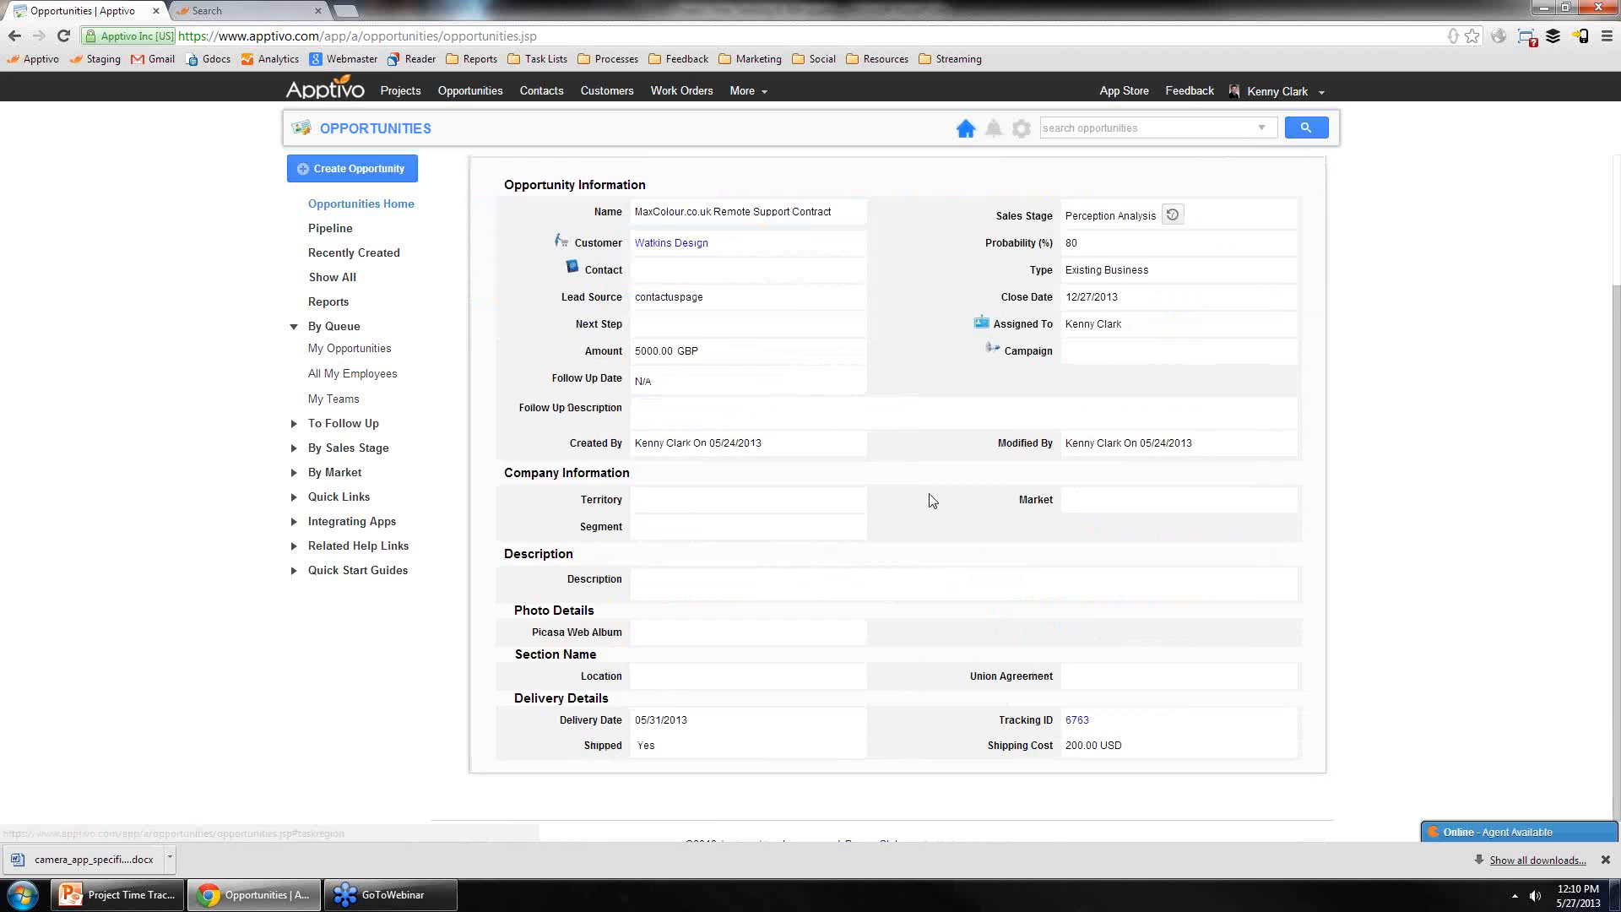
scroll(867, 365, up, 1)
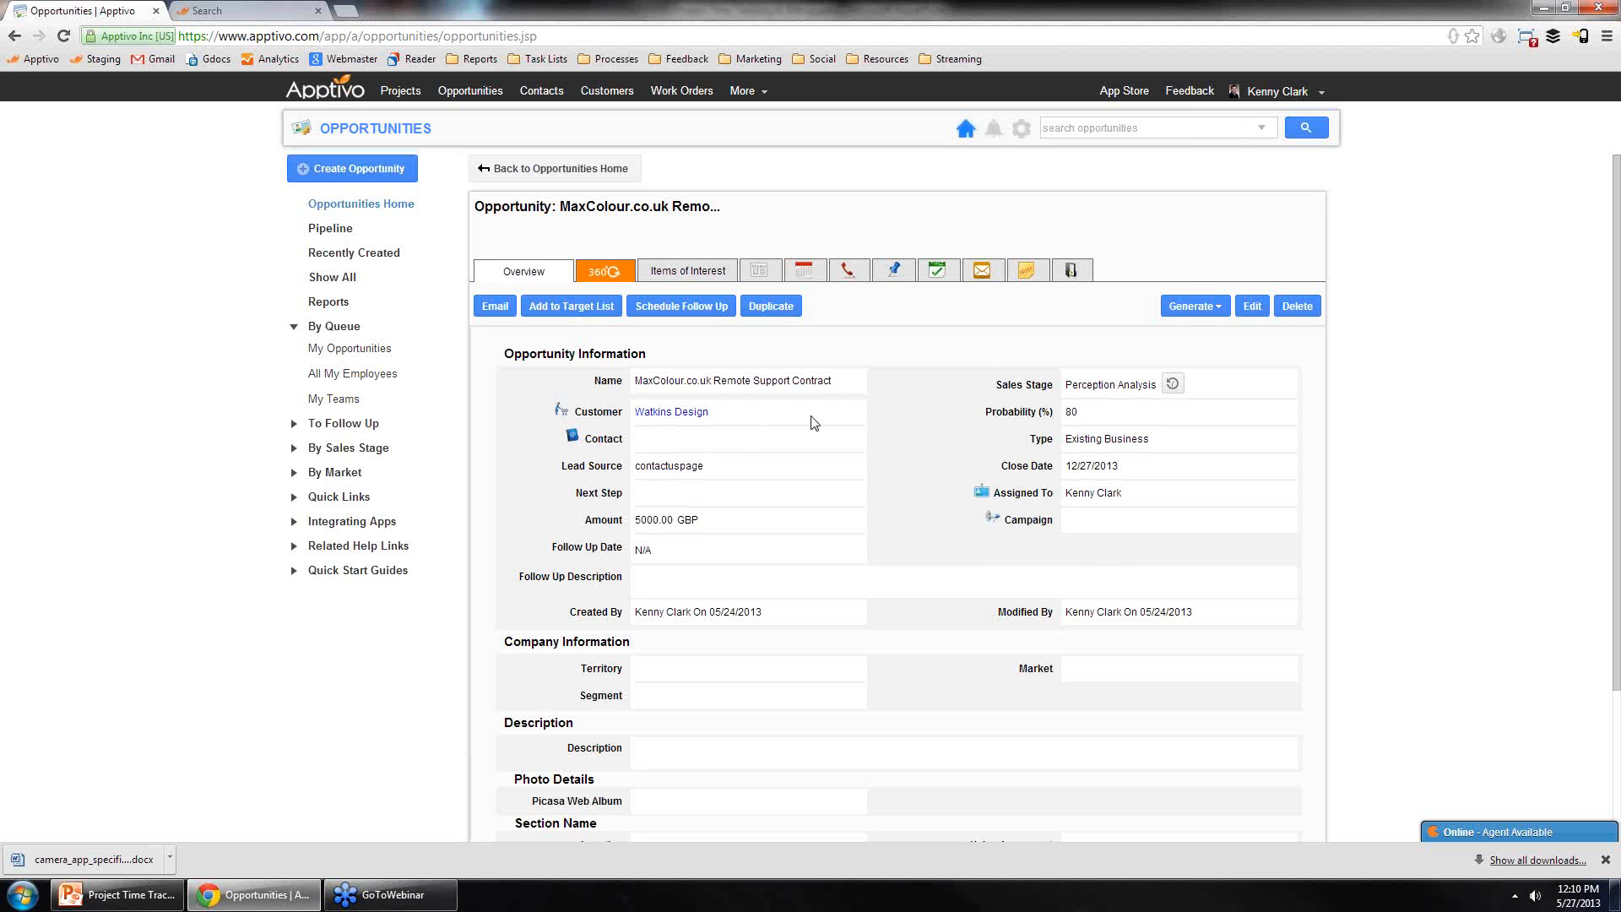
click(1198, 312)
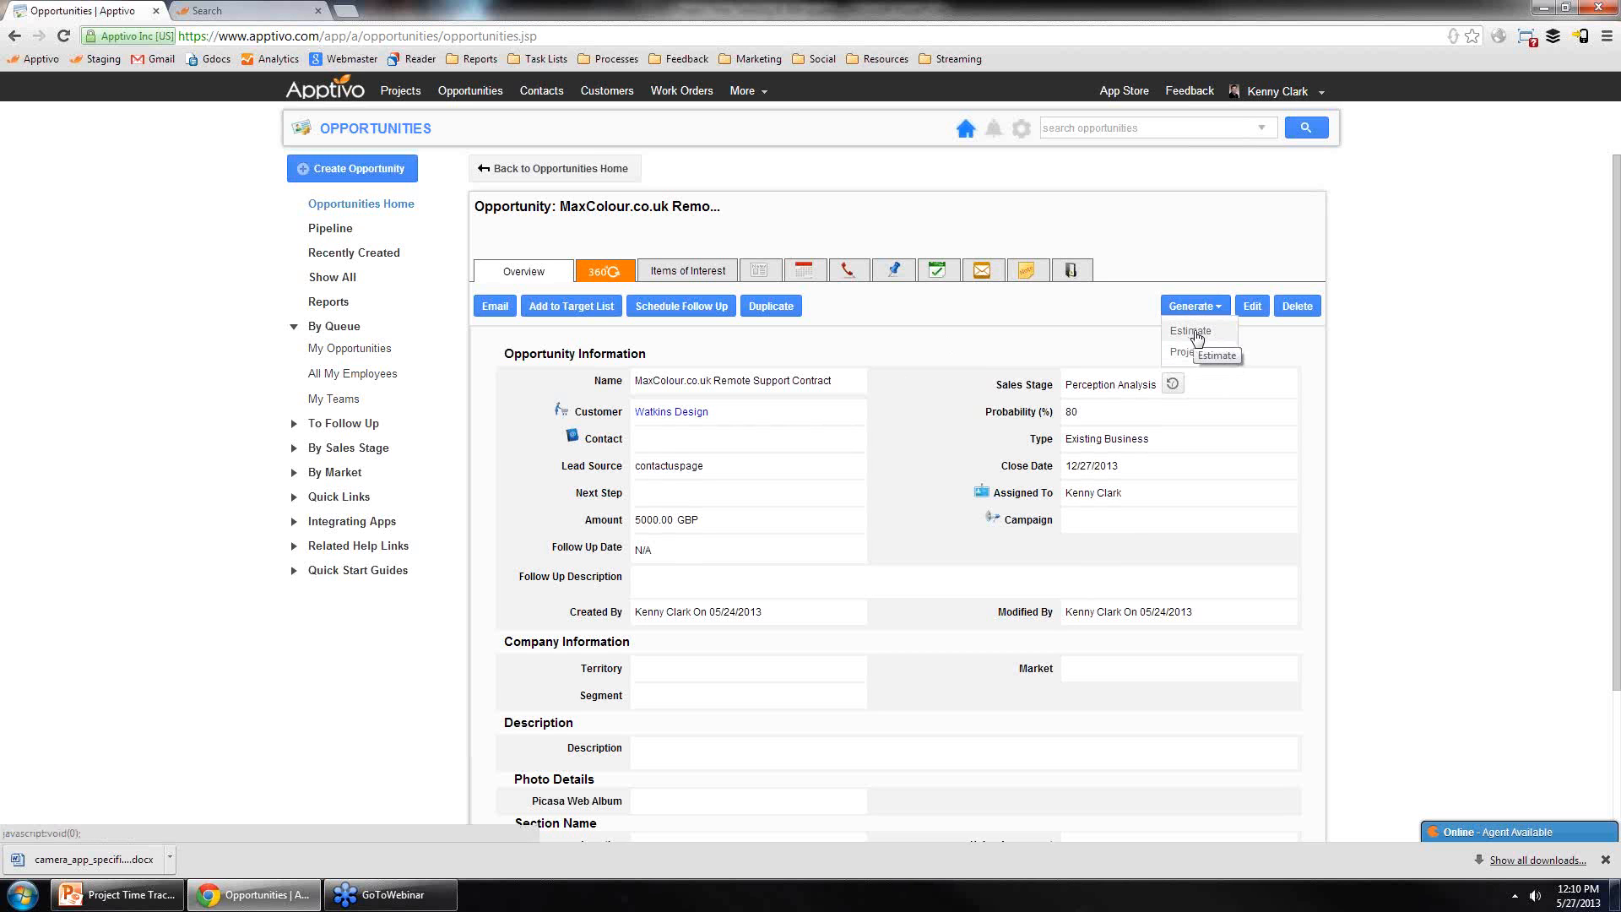
click(1199, 331)
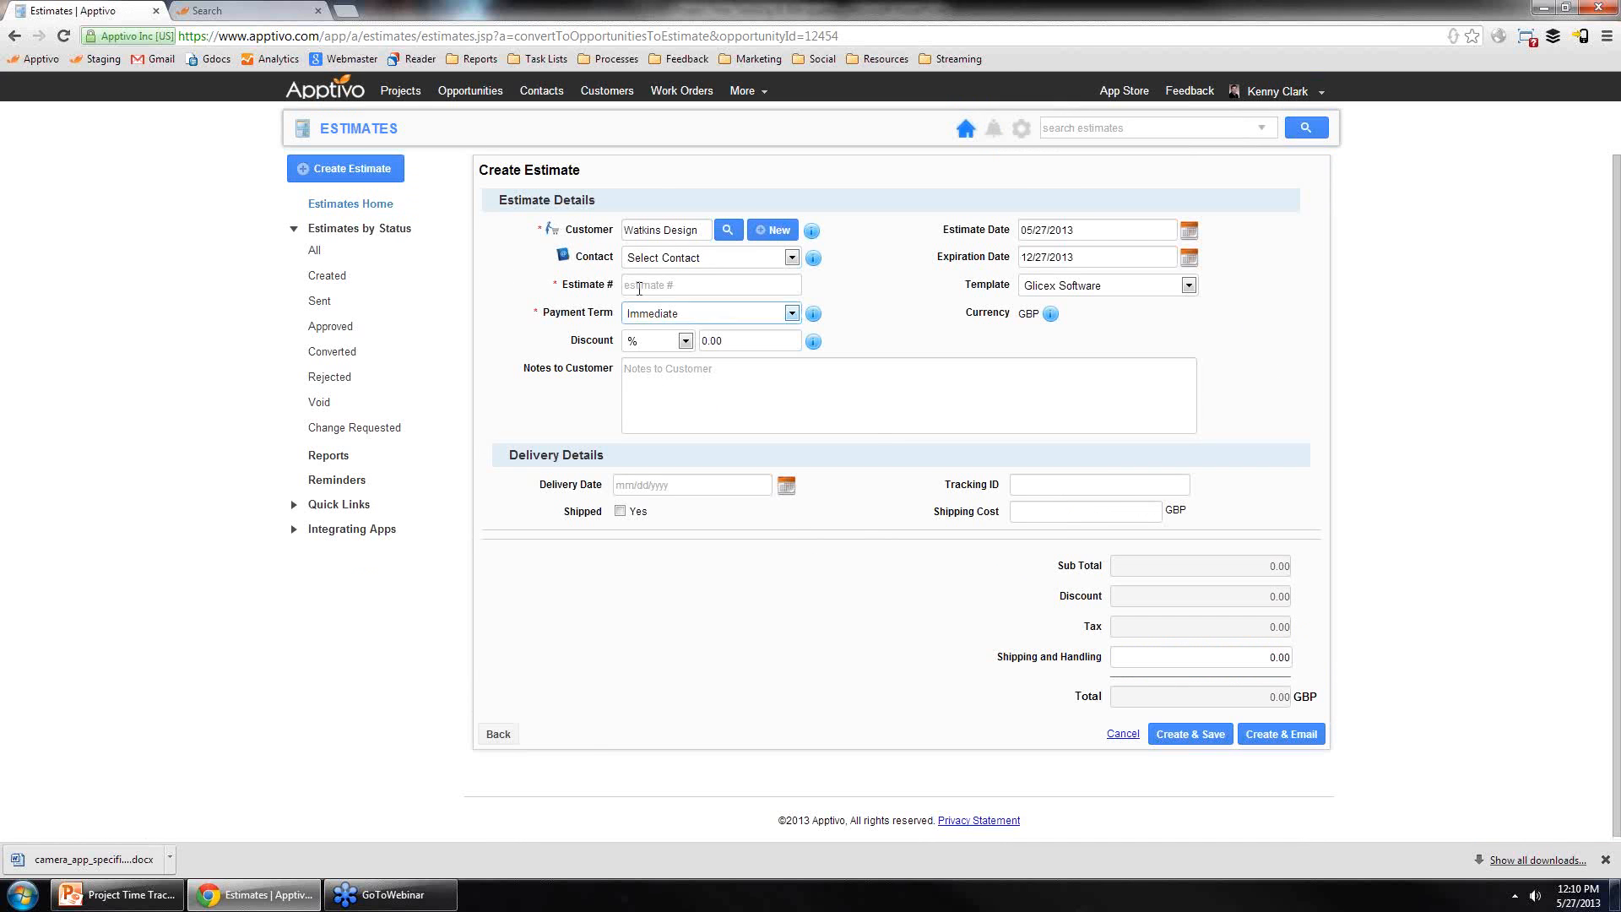
drag(695, 233, 585, 238)
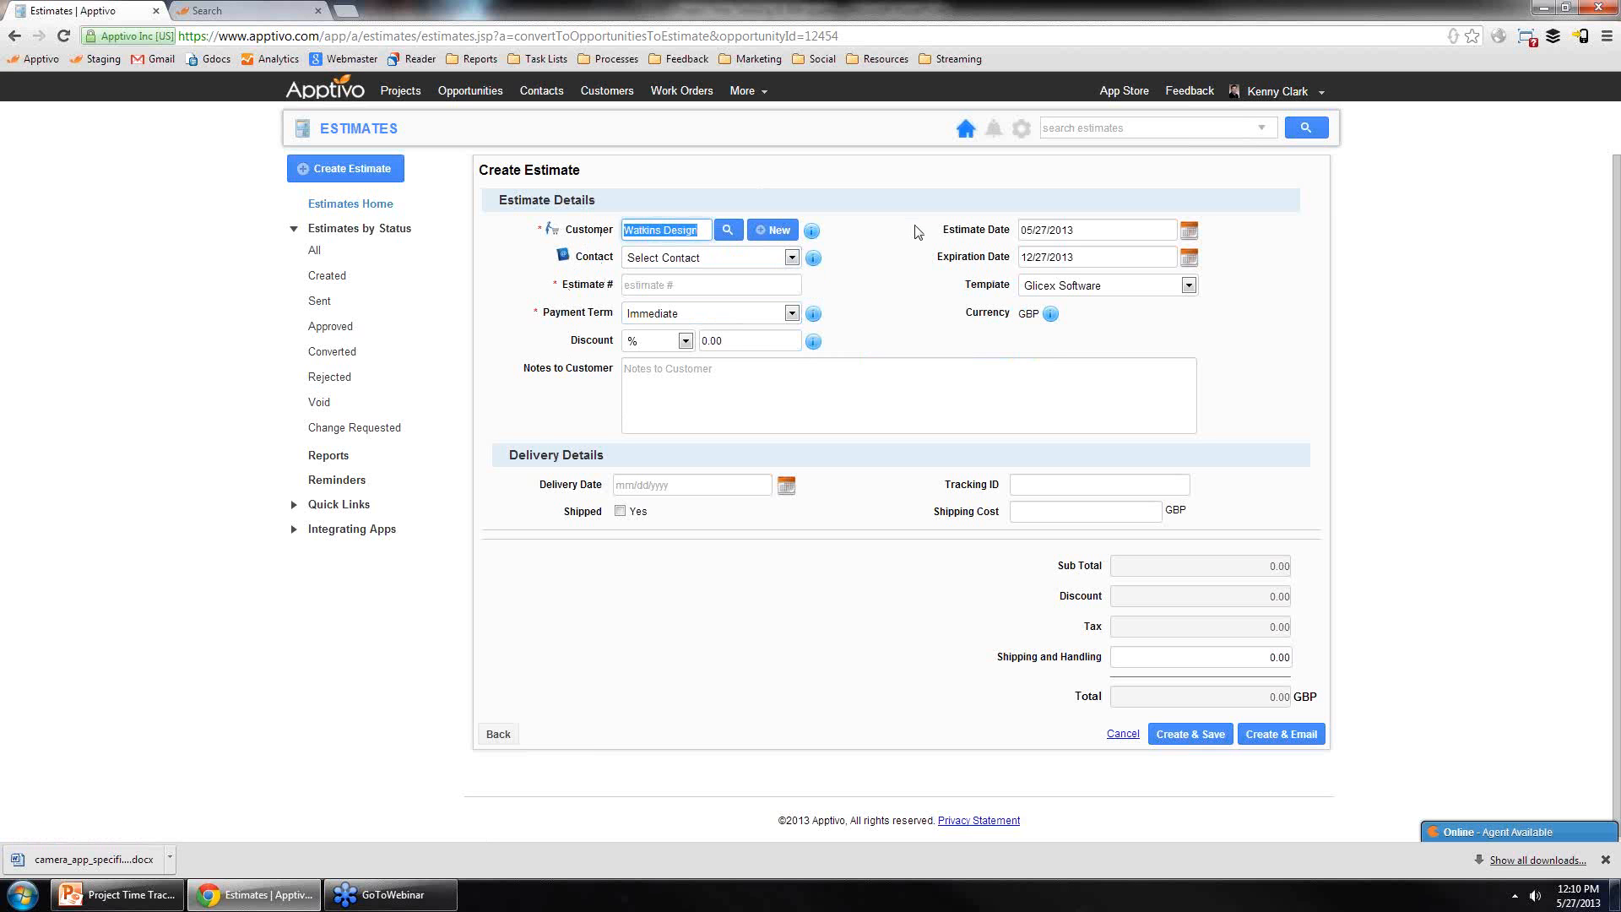
Step: Open estimate 1049 from the estimates home and convert it to a project
click(356, 213)
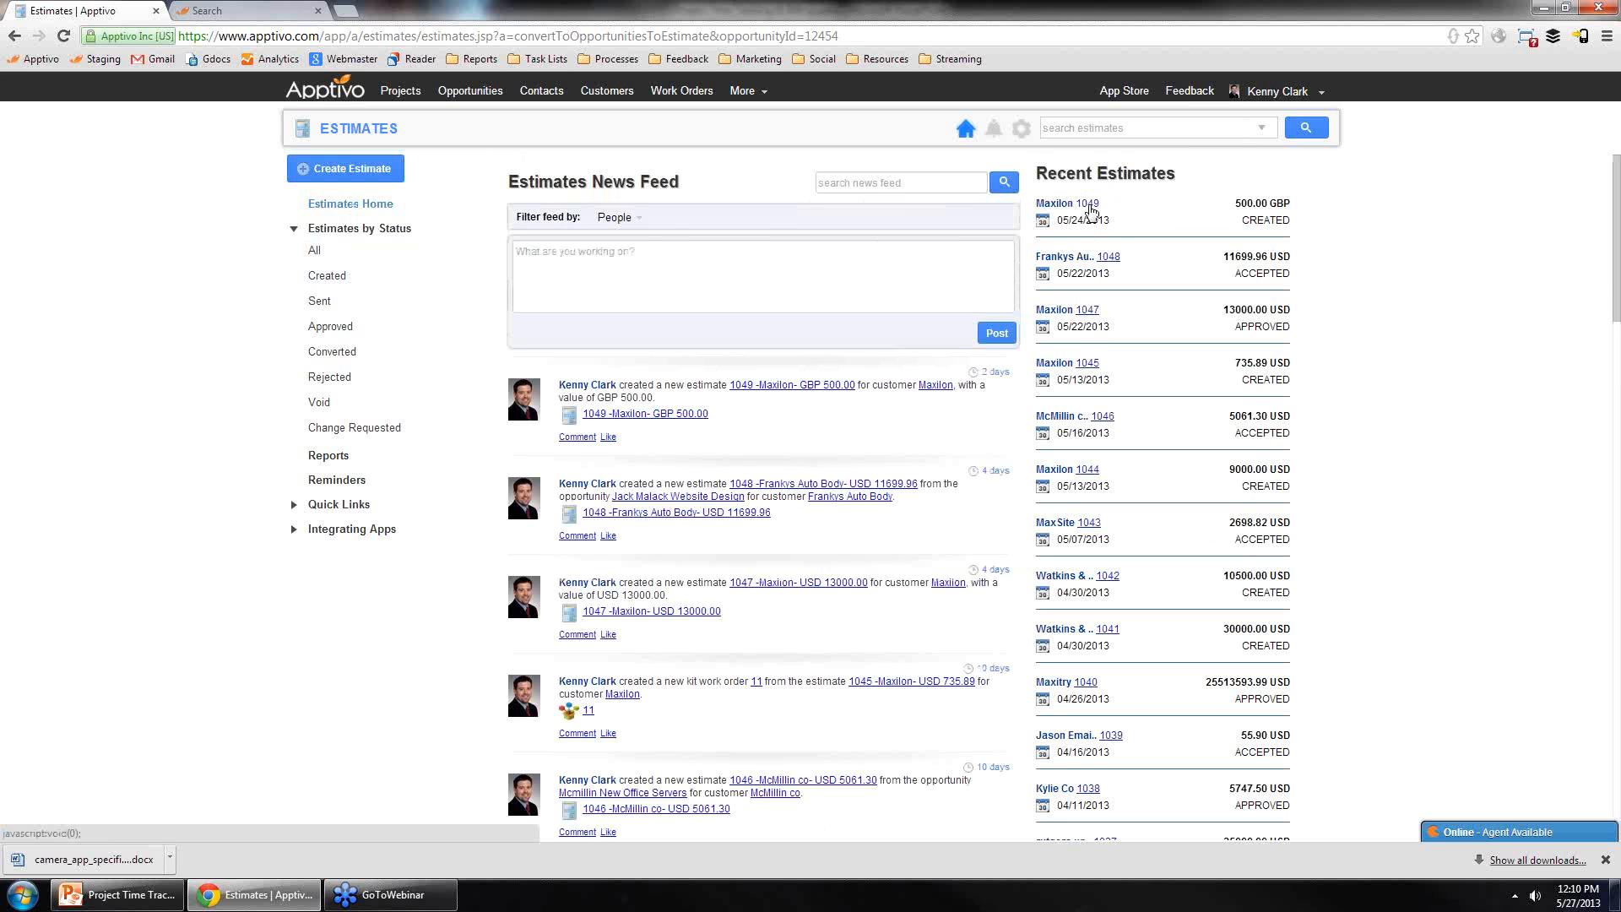
click(1088, 204)
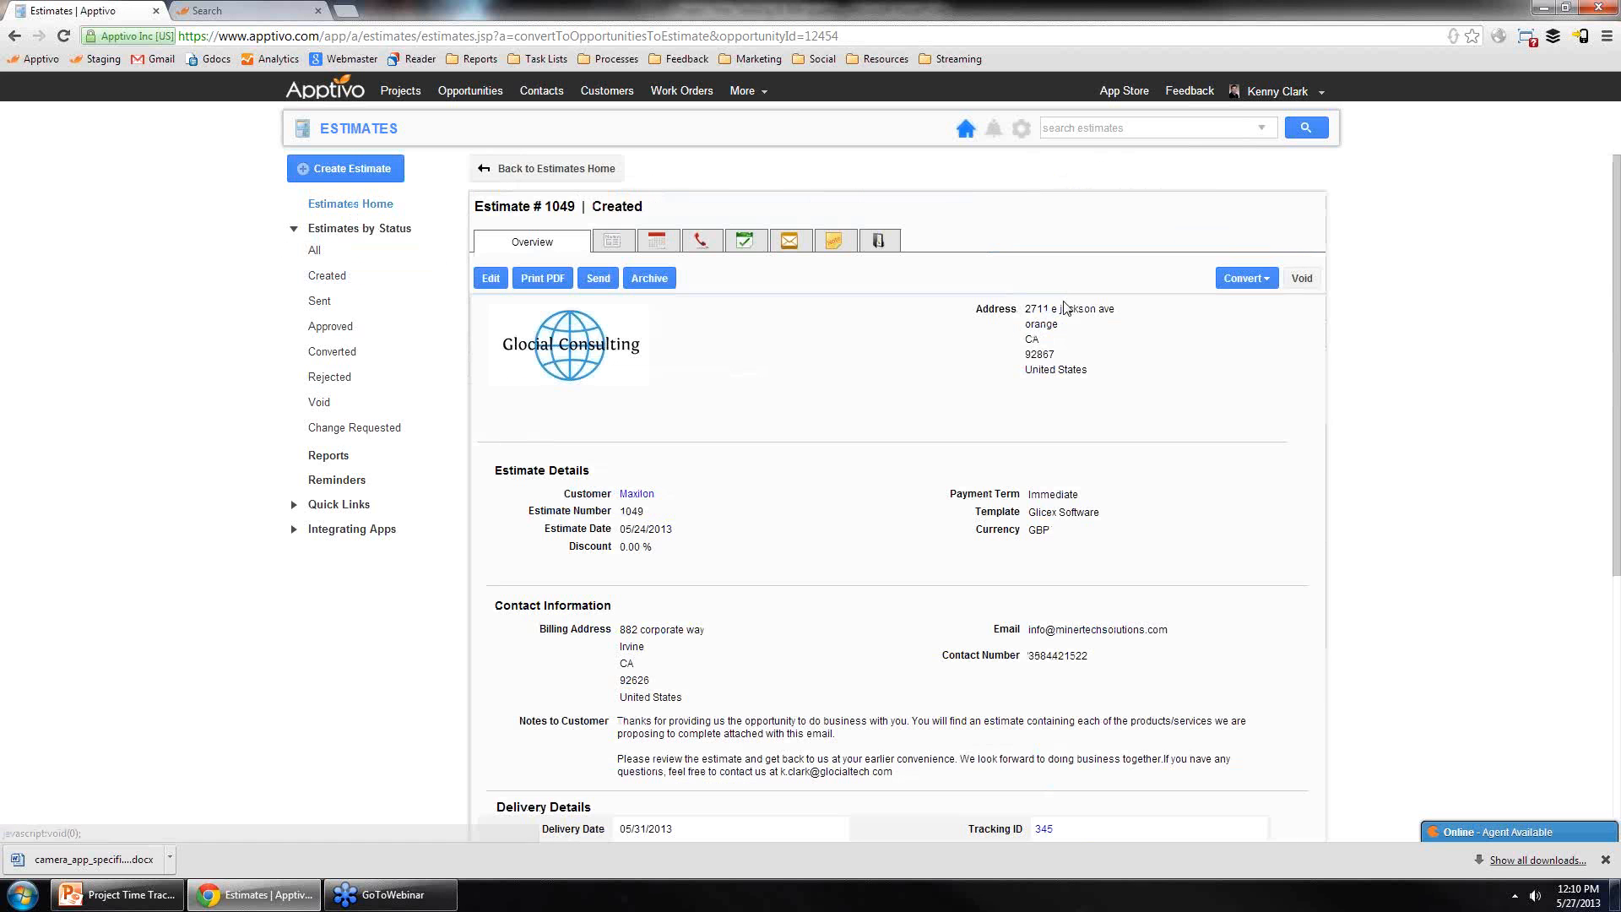
click(1256, 284)
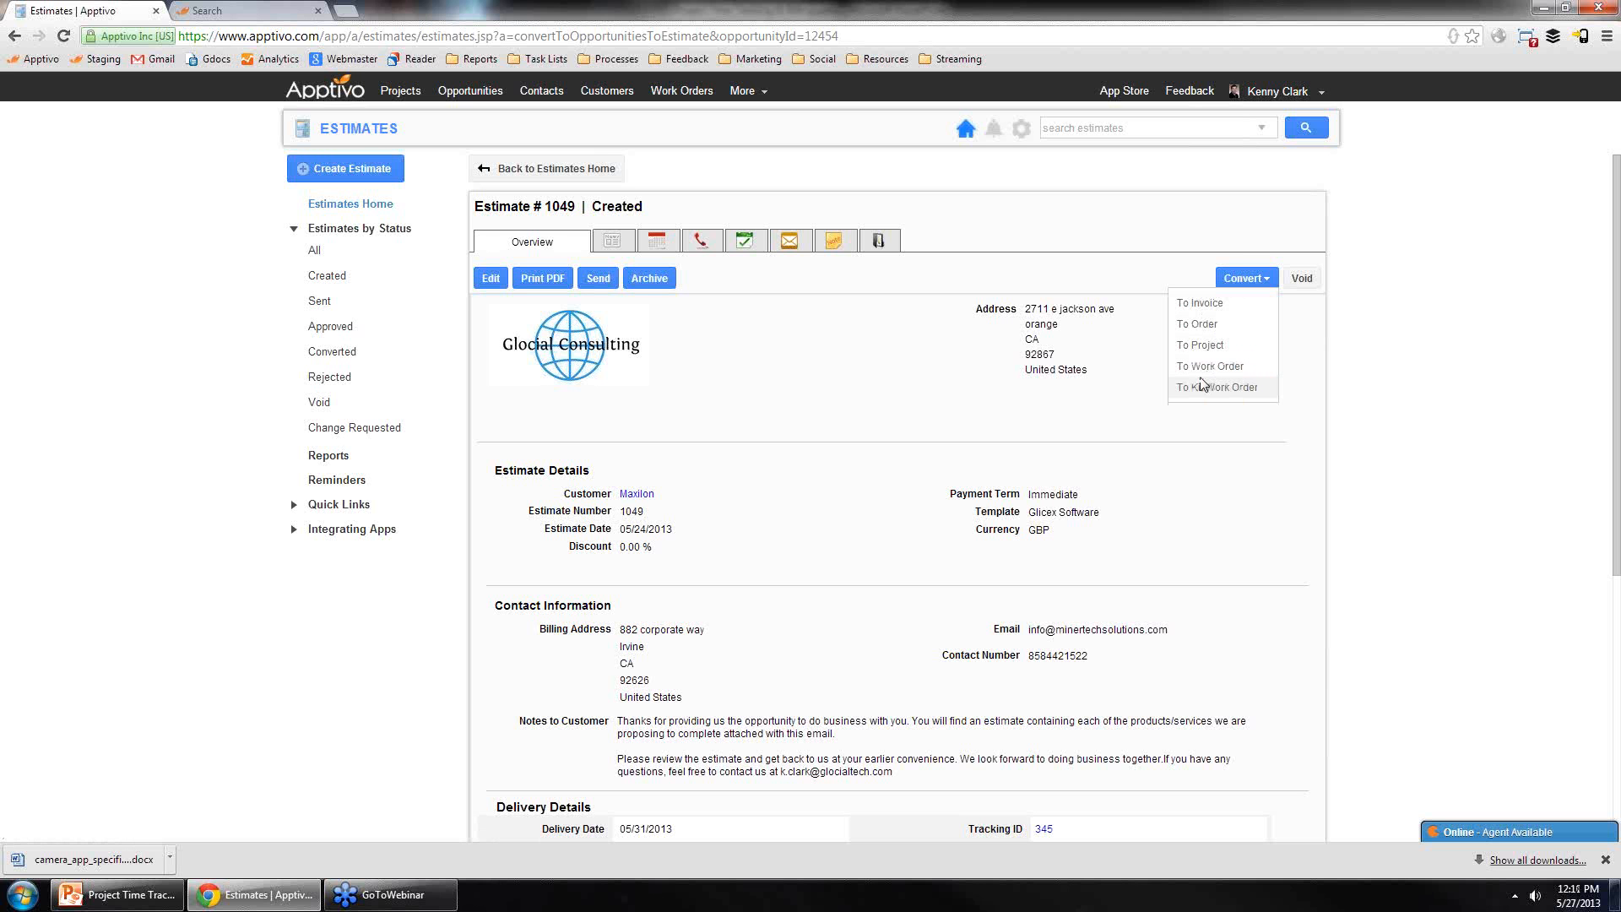
click(1209, 345)
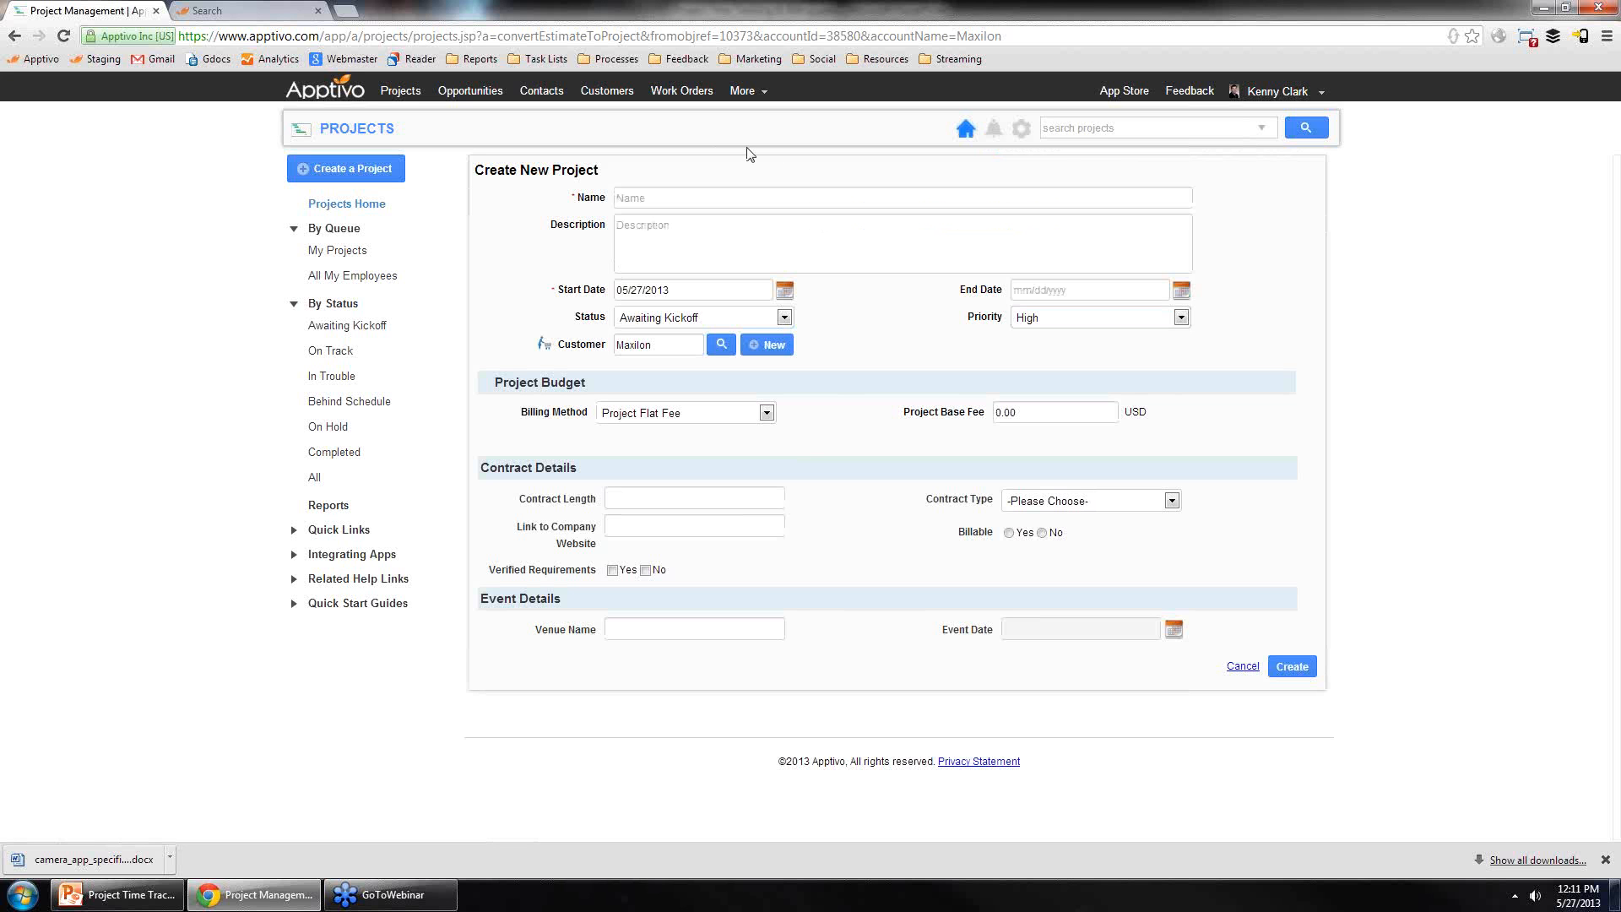
Step: Name the new project 'MaxColour.co.uk Website Design' and set its end date to 06/24/2013
click(772, 196)
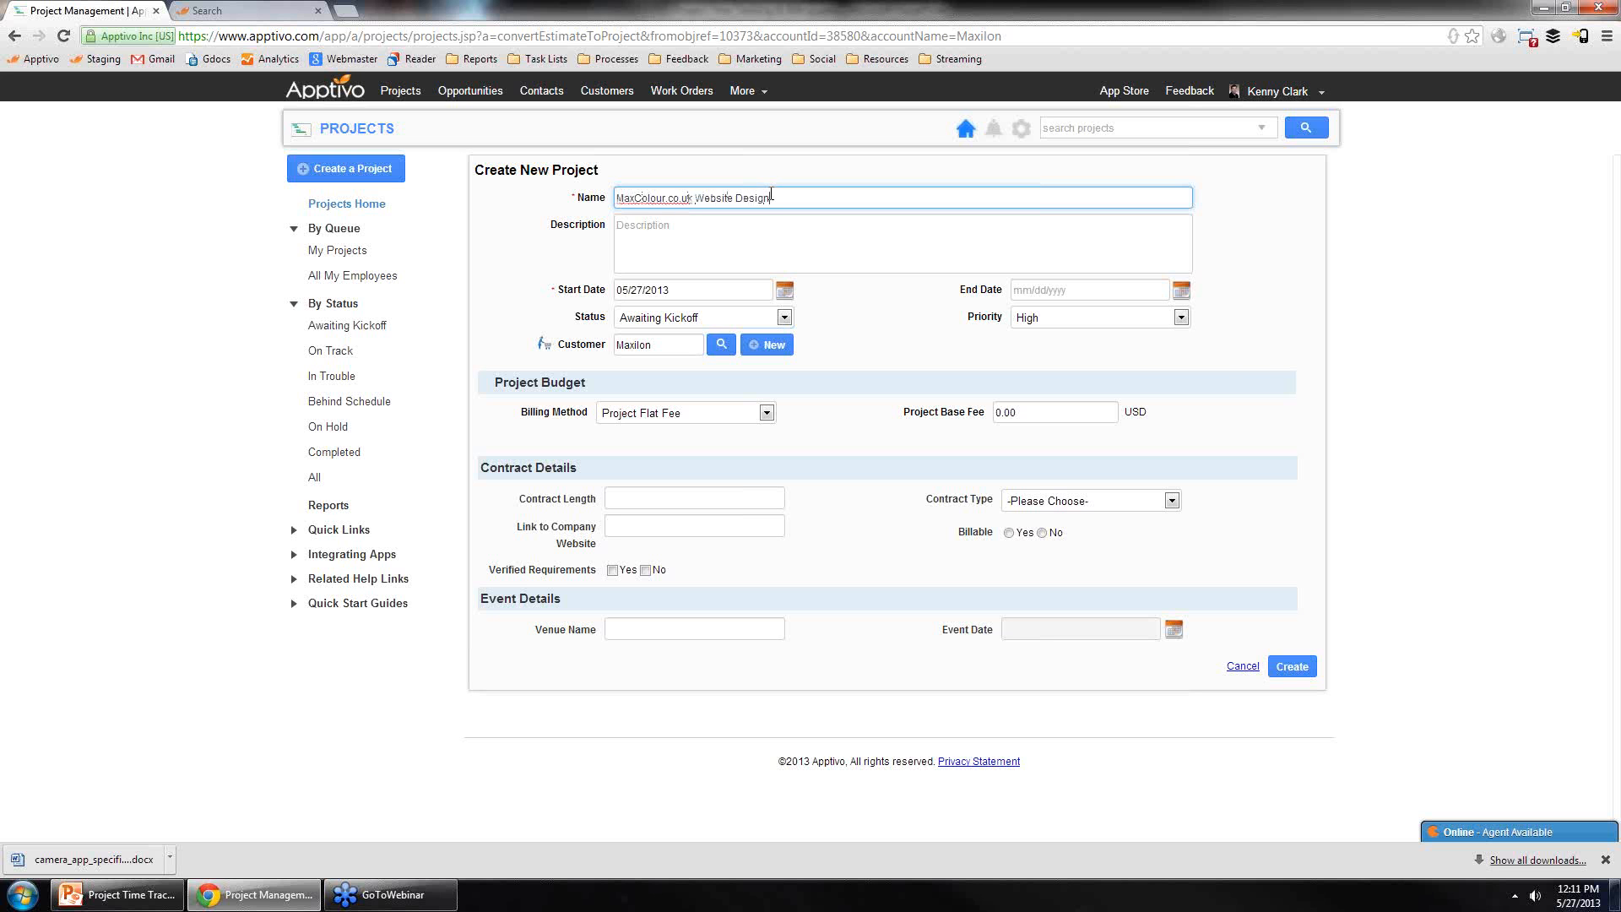
click(1181, 291)
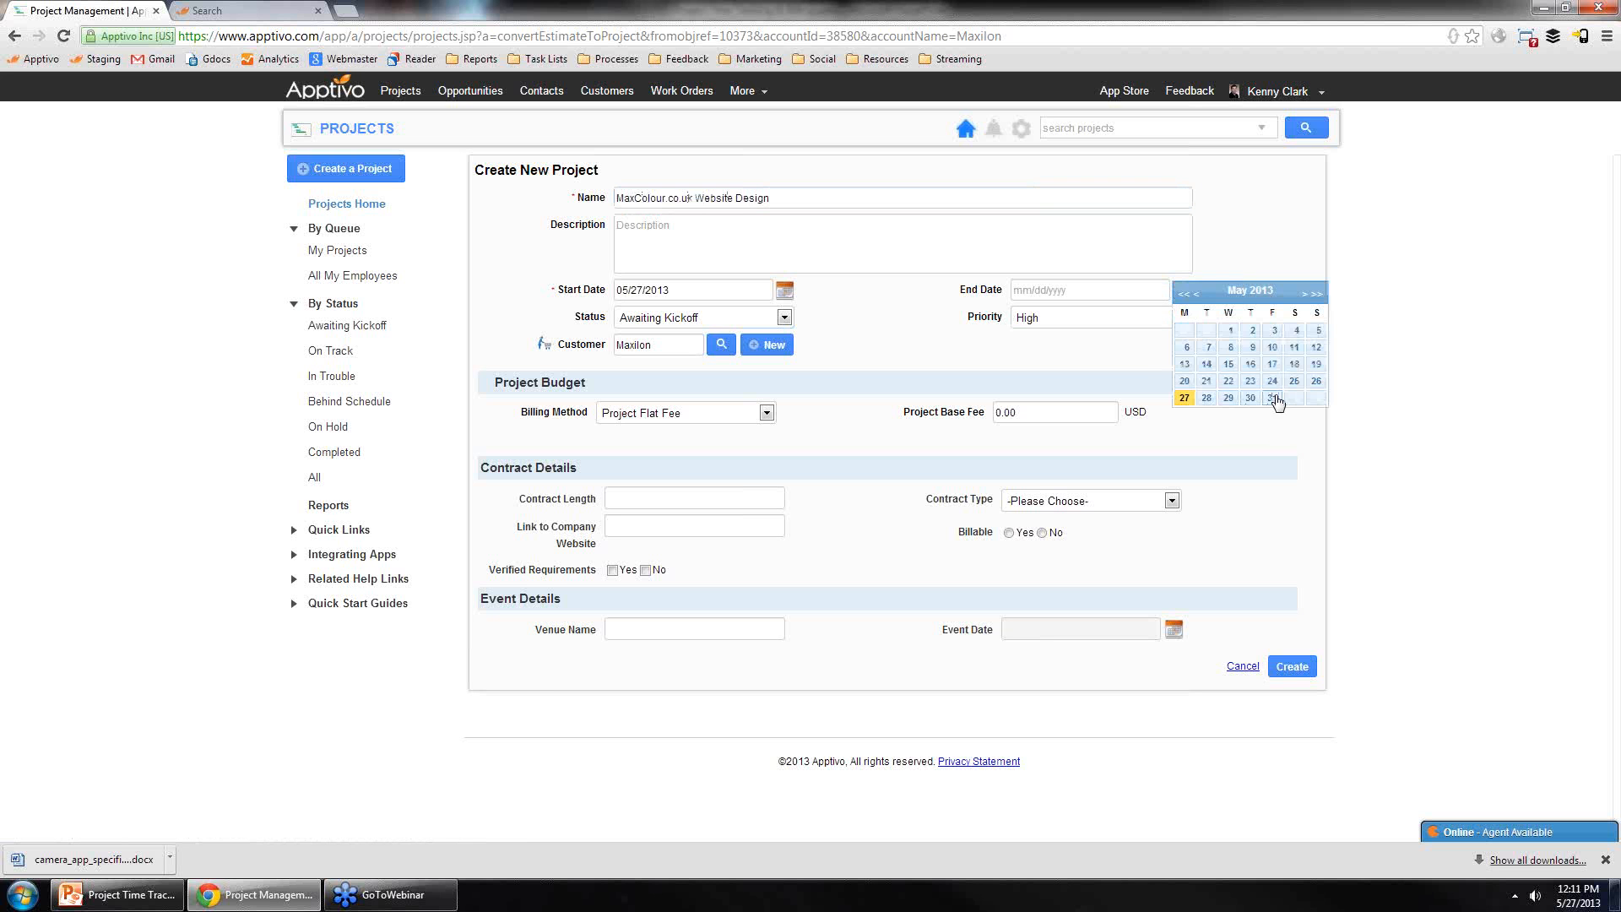
click(1307, 295)
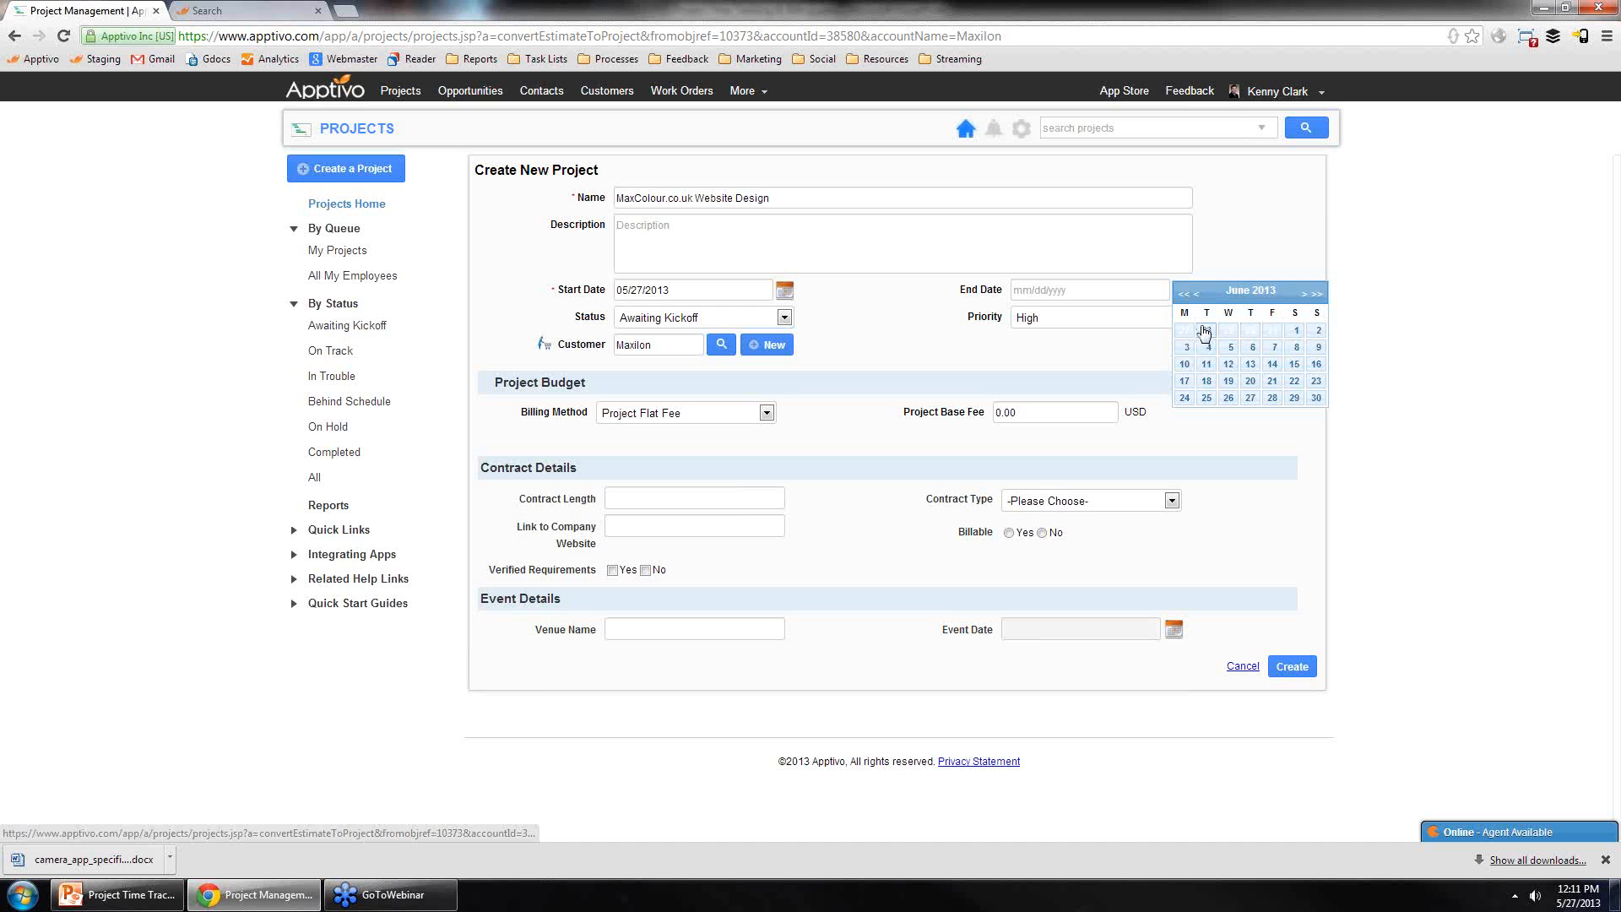
click(1183, 398)
click(726, 318)
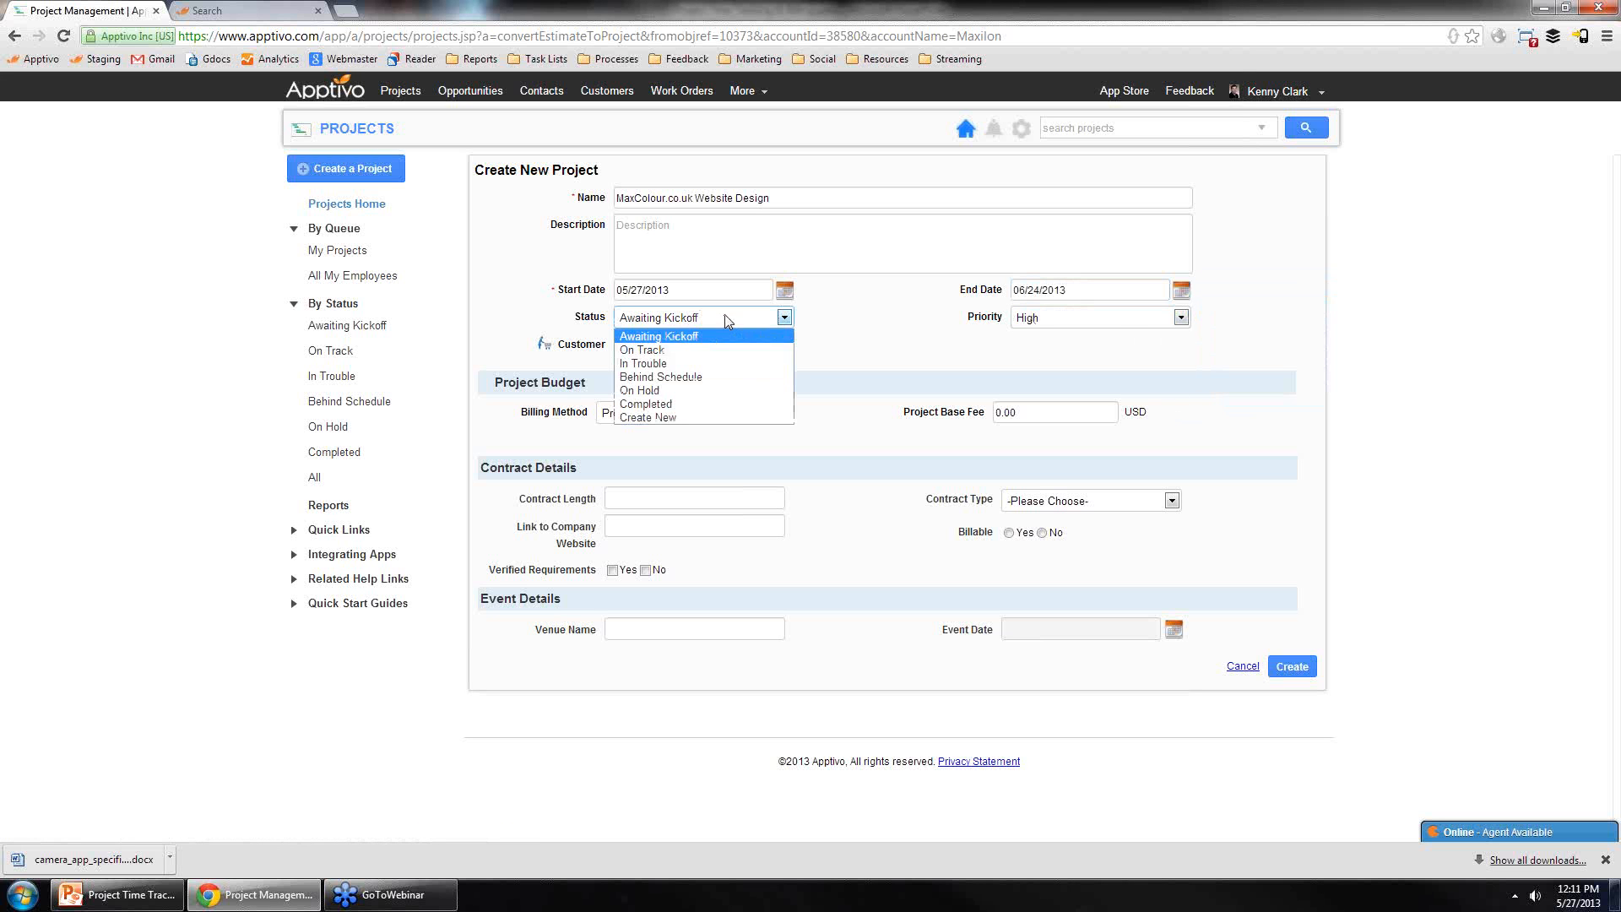
click(907, 325)
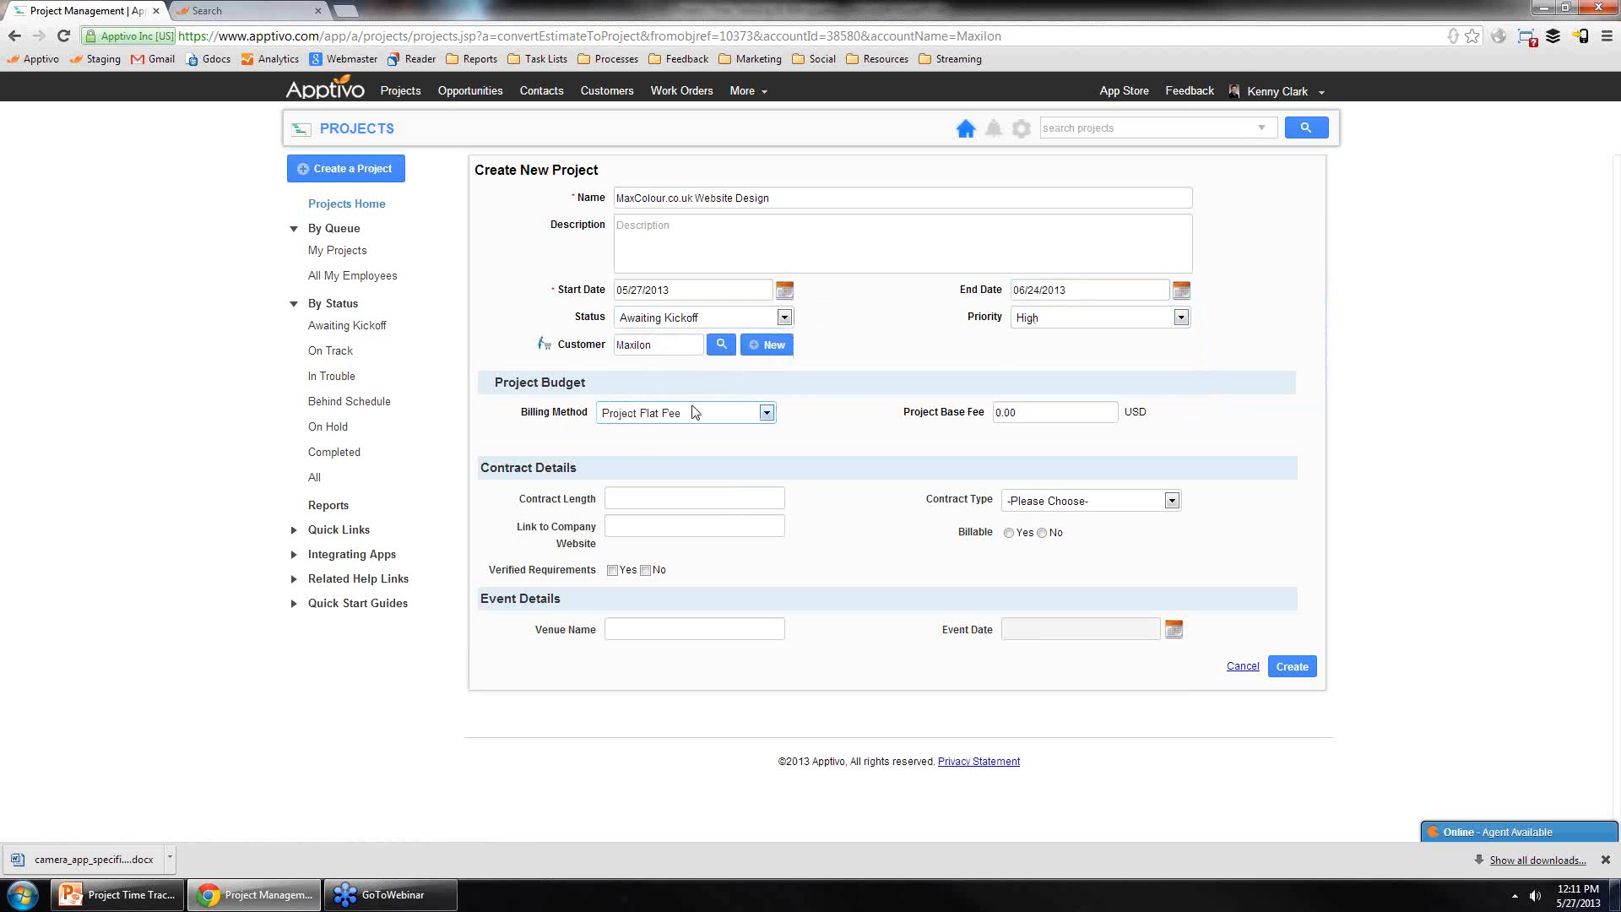
Step: Set the billing method to Project Flat Fee with a project base fee of 10000, then create the project
click(667, 411)
click(674, 431)
key(Tab)
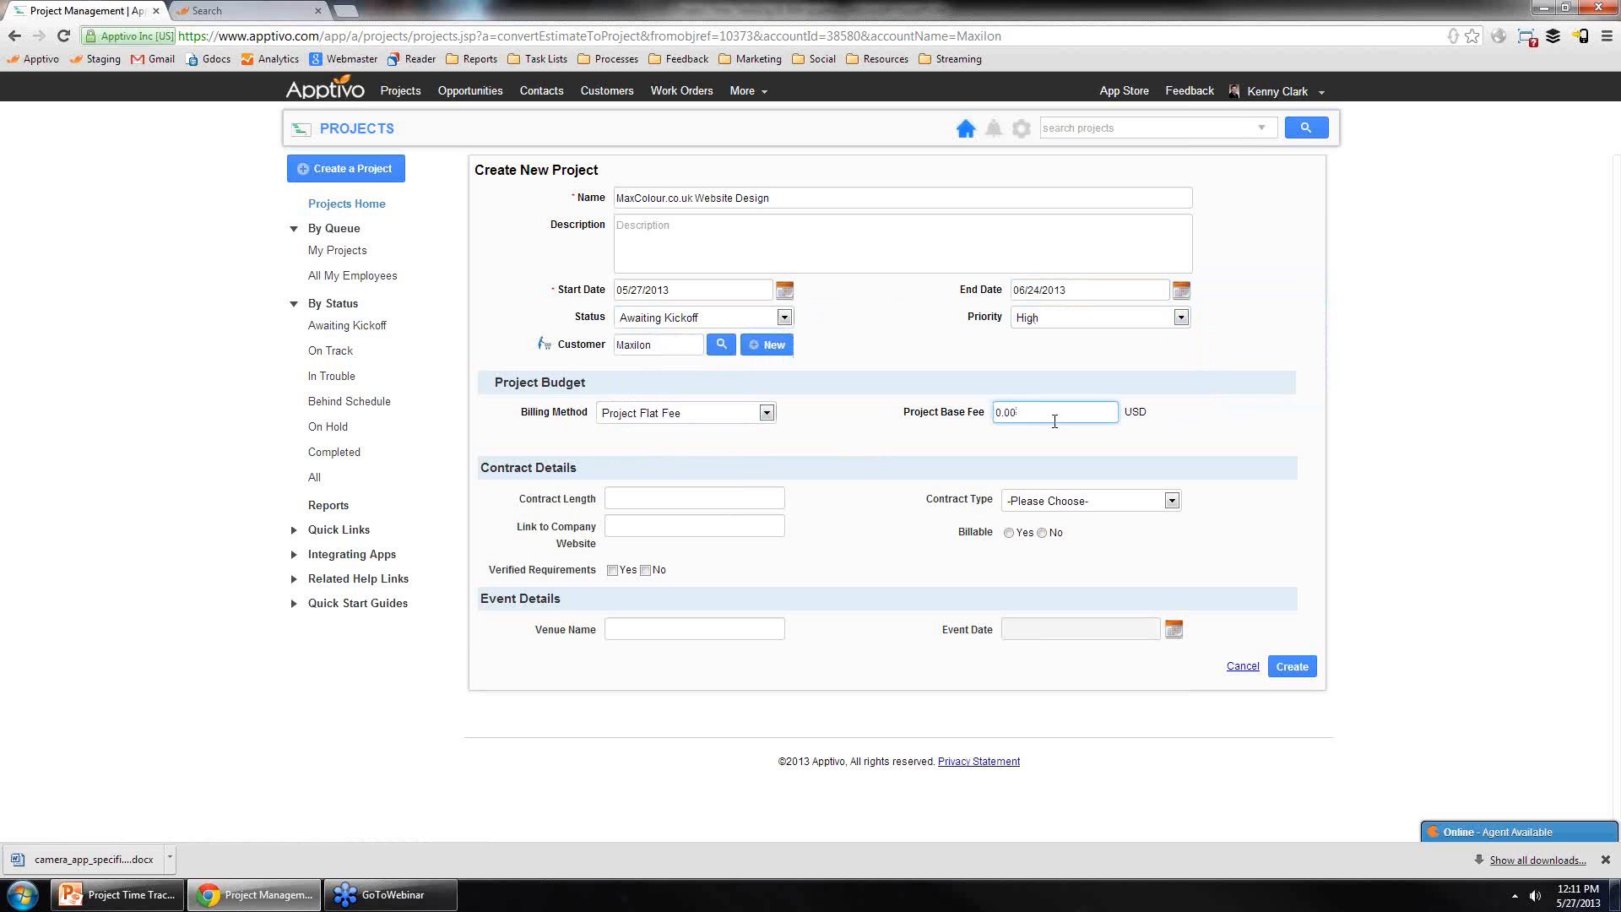
text(10000)
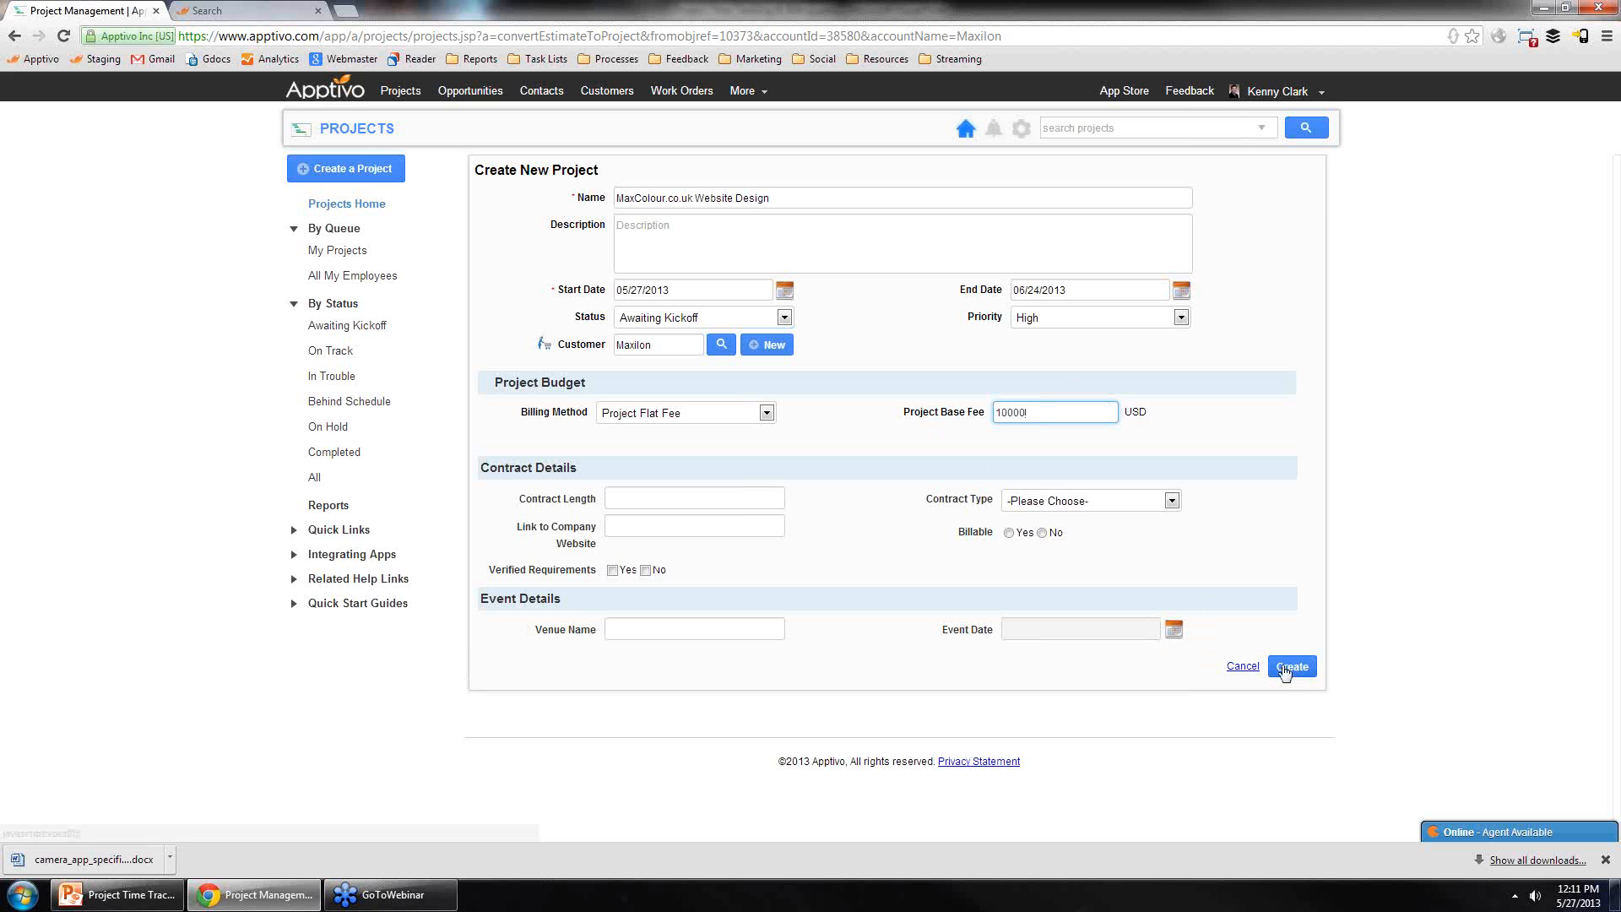
click(1377, 609)
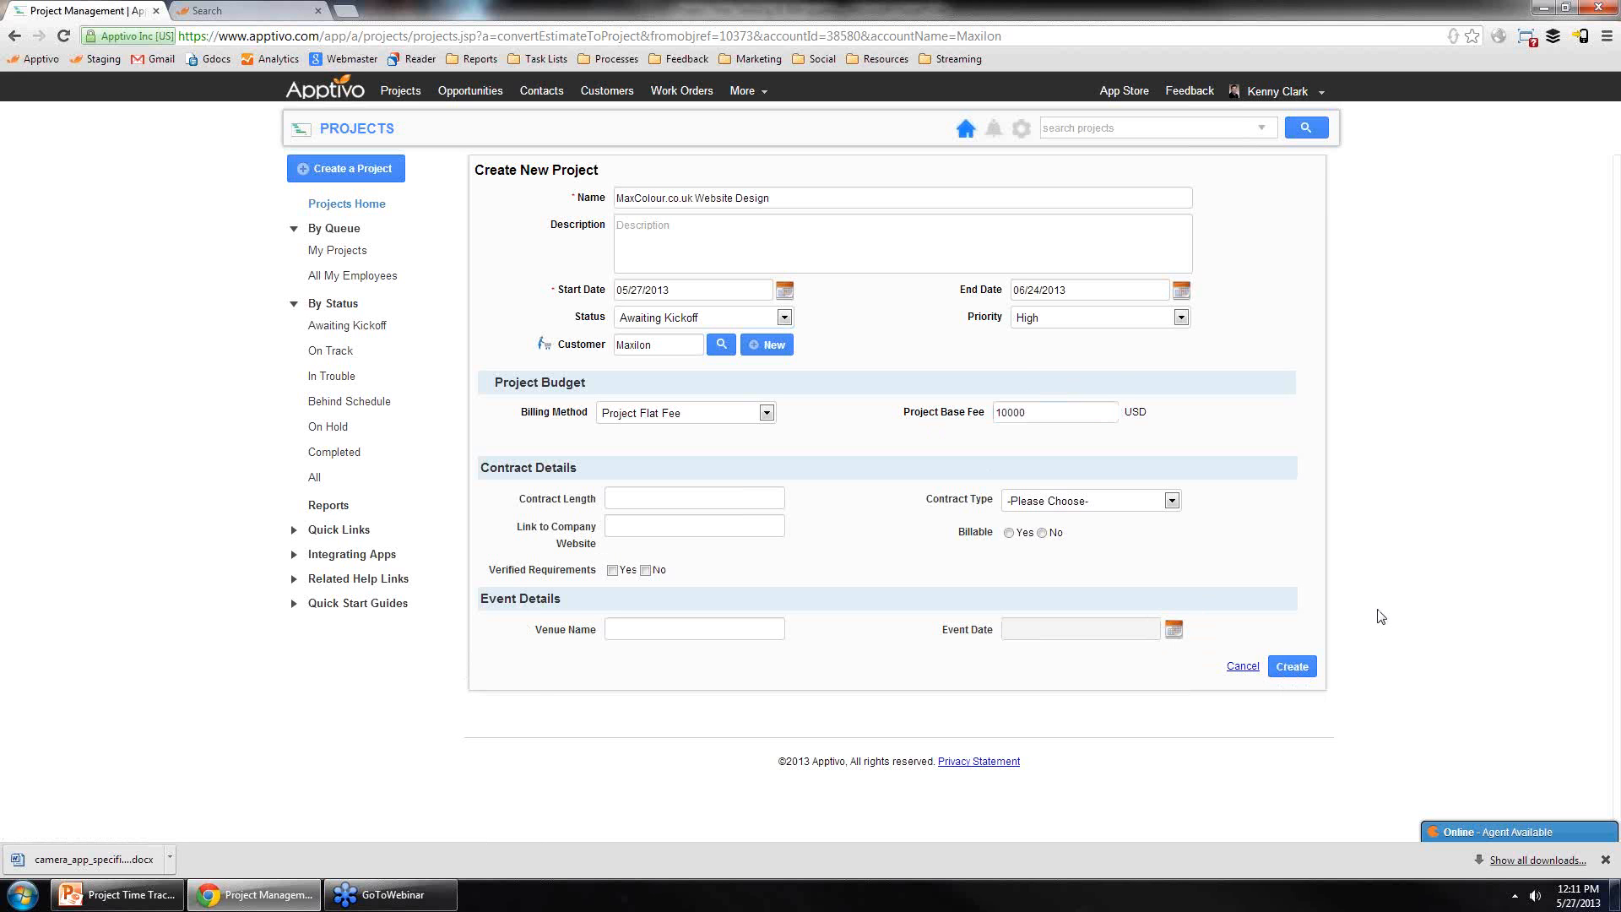
click(1304, 667)
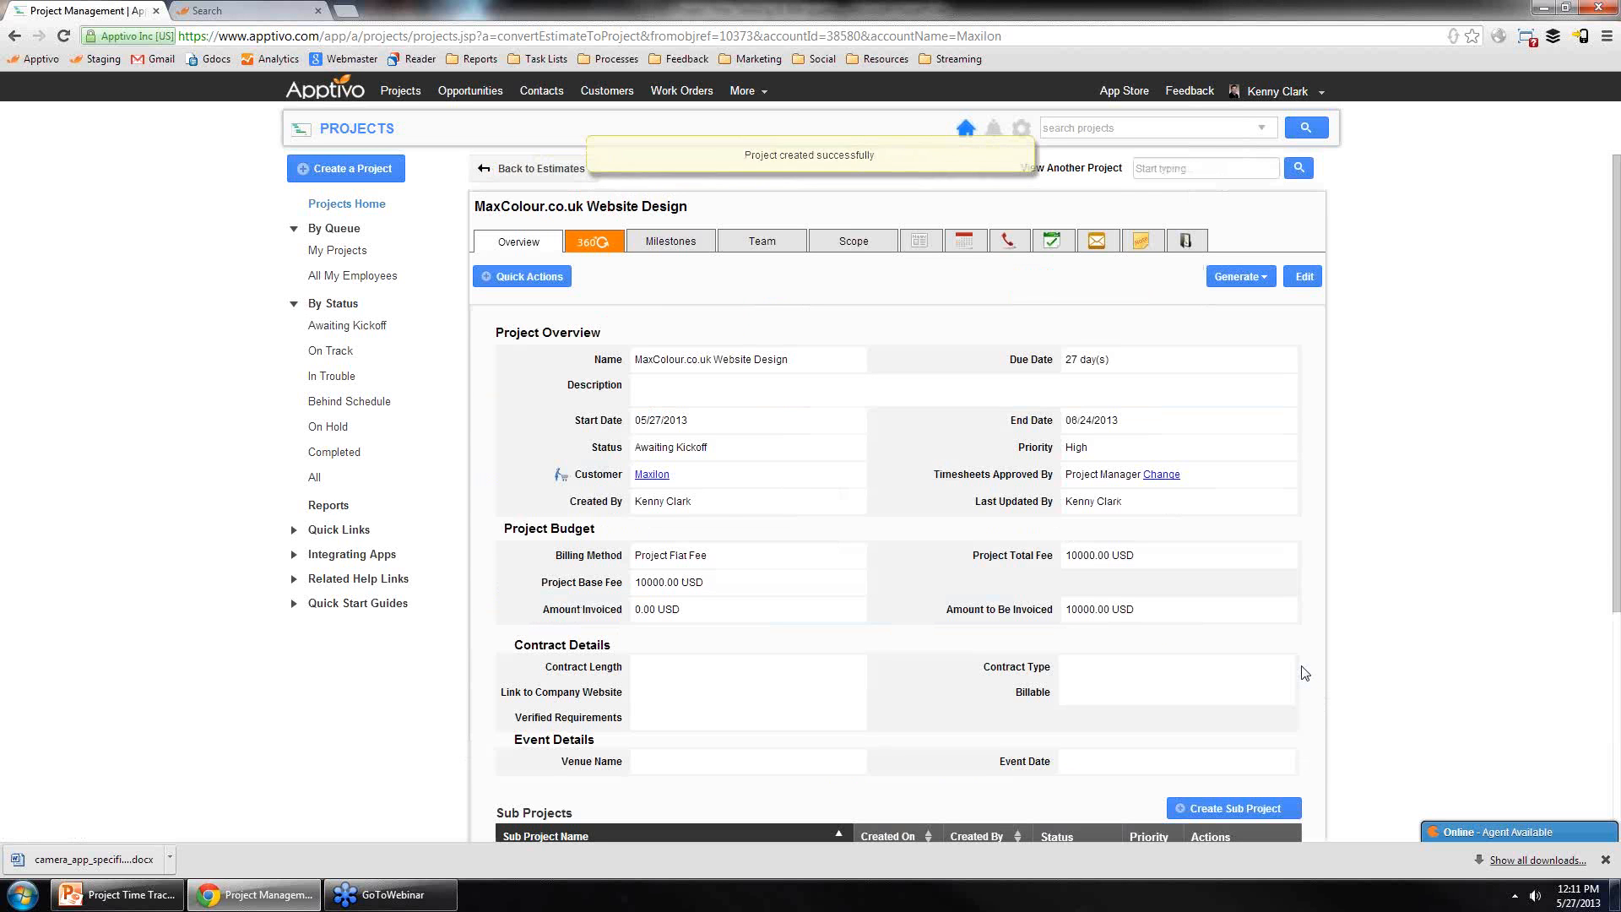
Step: Add another employee from the employee list to the project's employee team
click(666, 248)
click(758, 243)
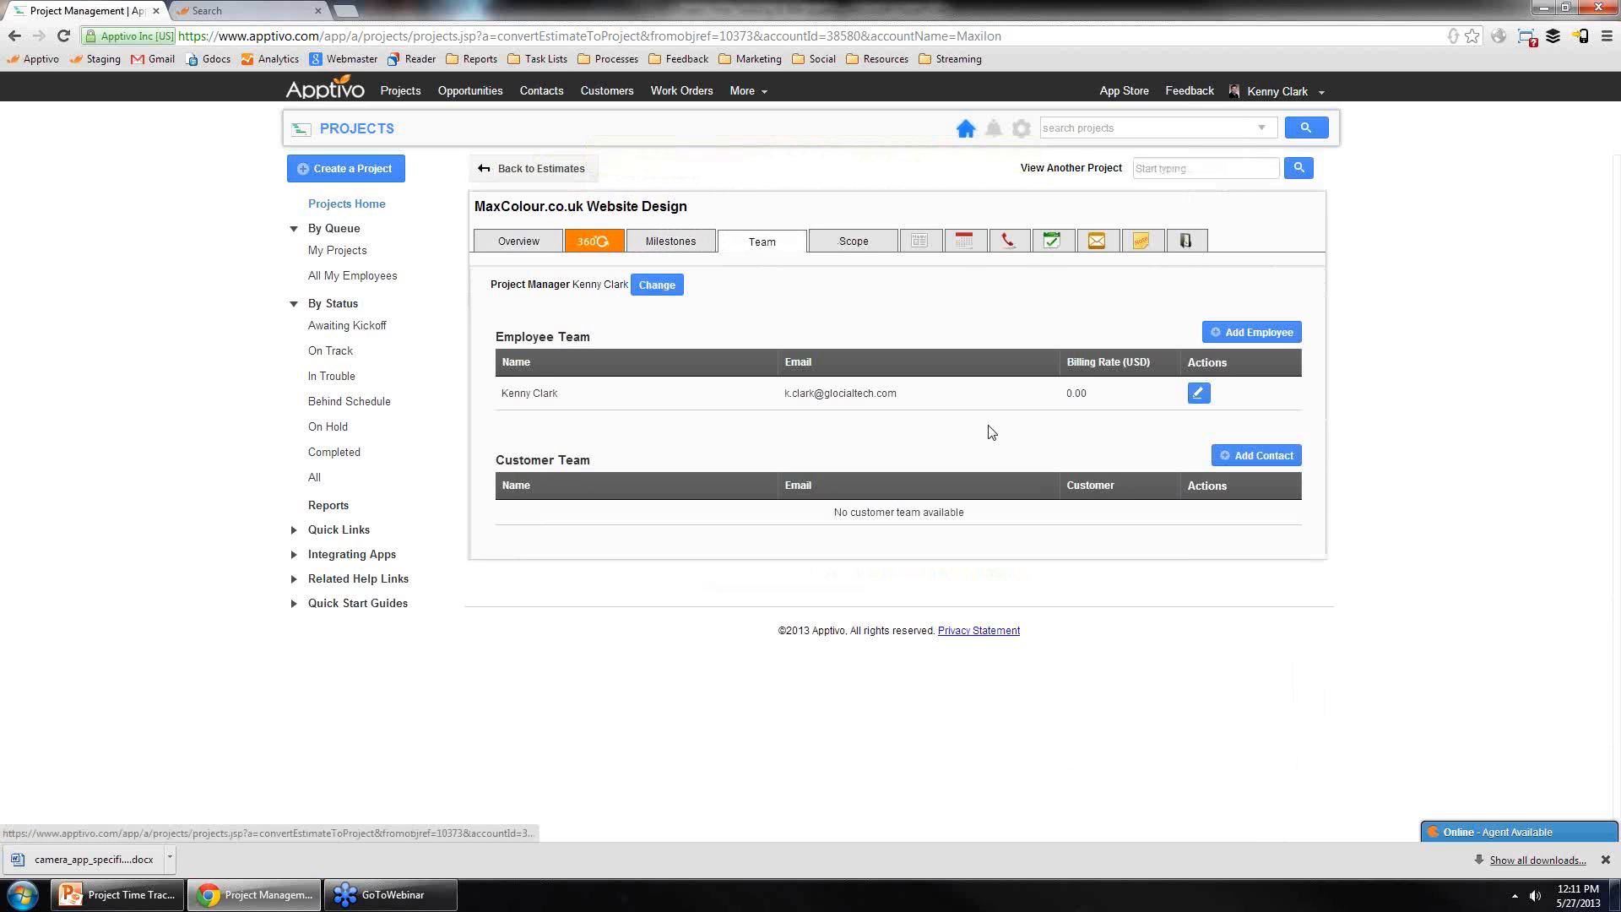
click(1232, 333)
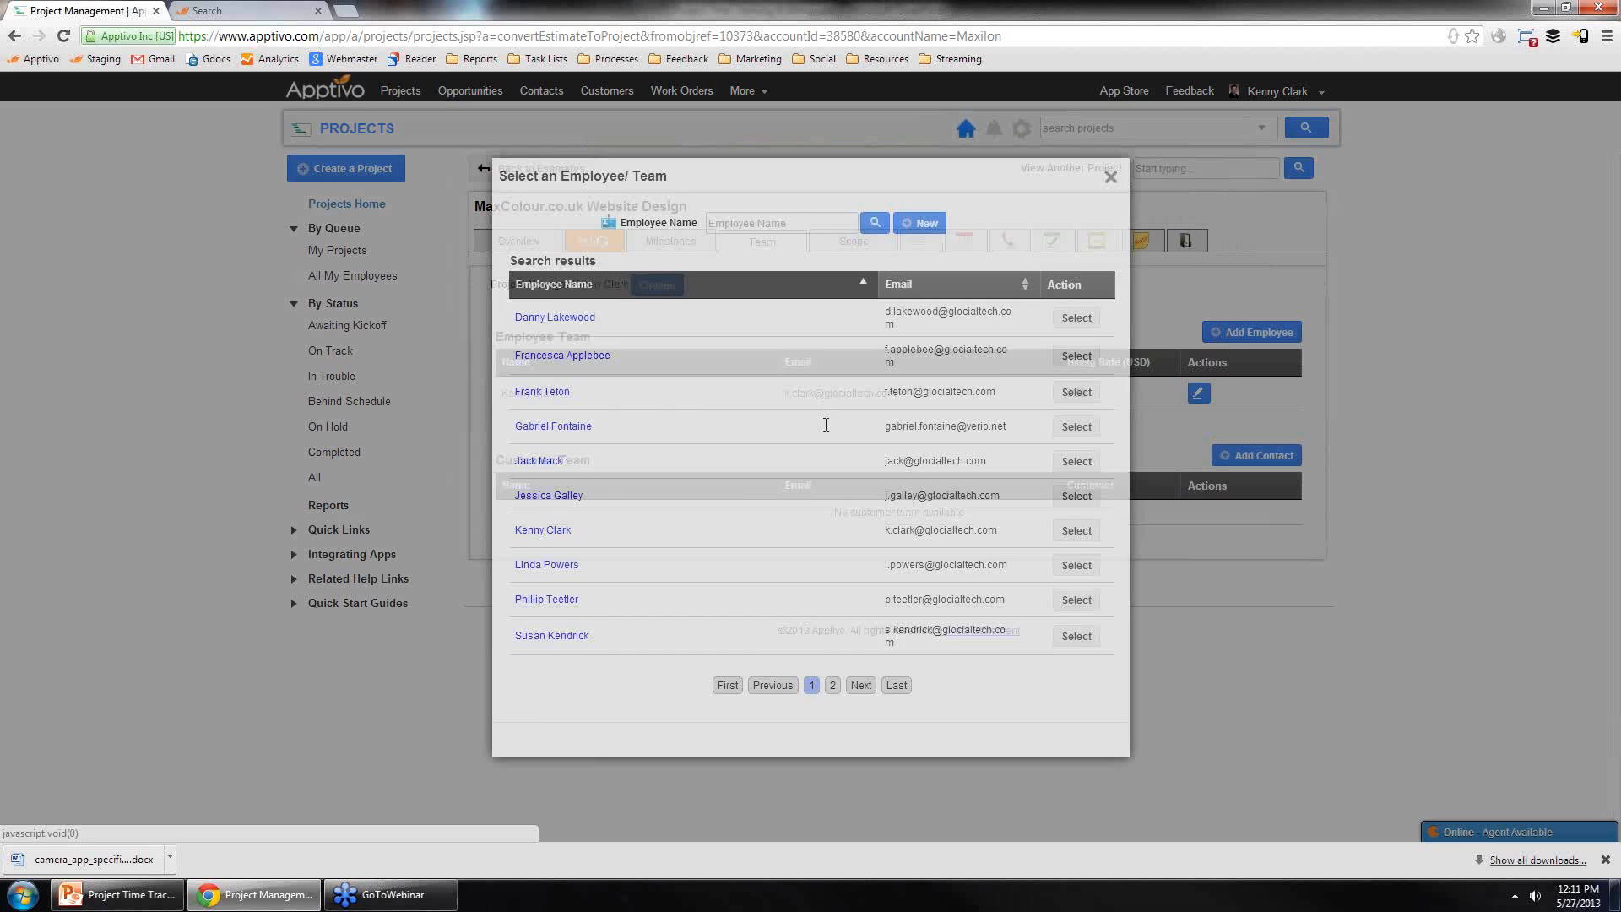
click(1083, 500)
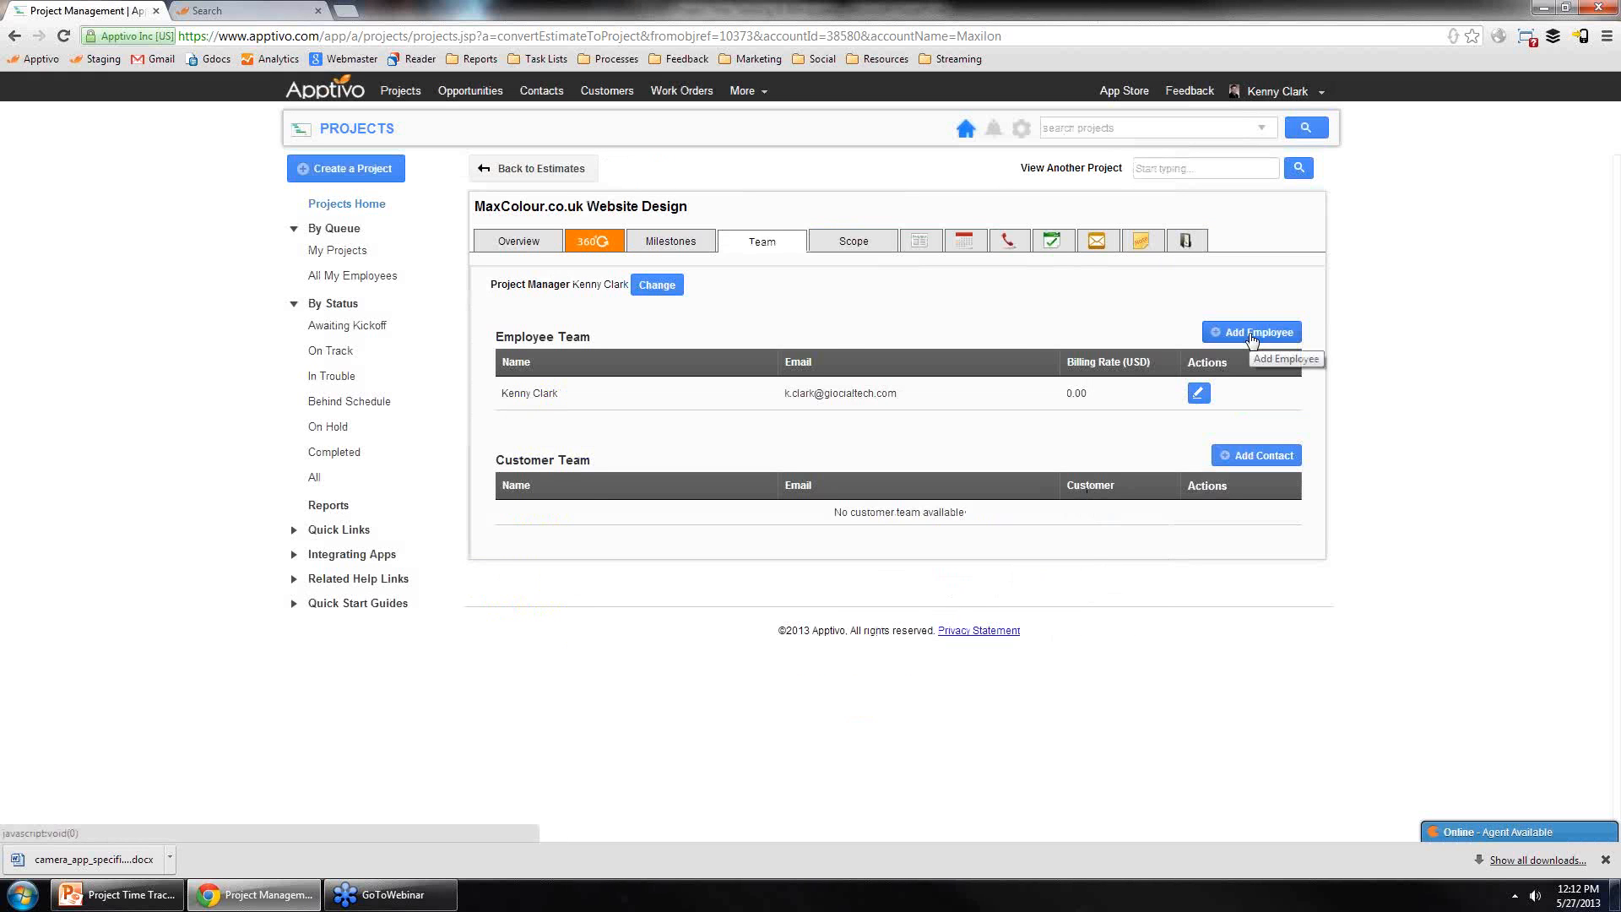
click(667, 243)
click(967, 422)
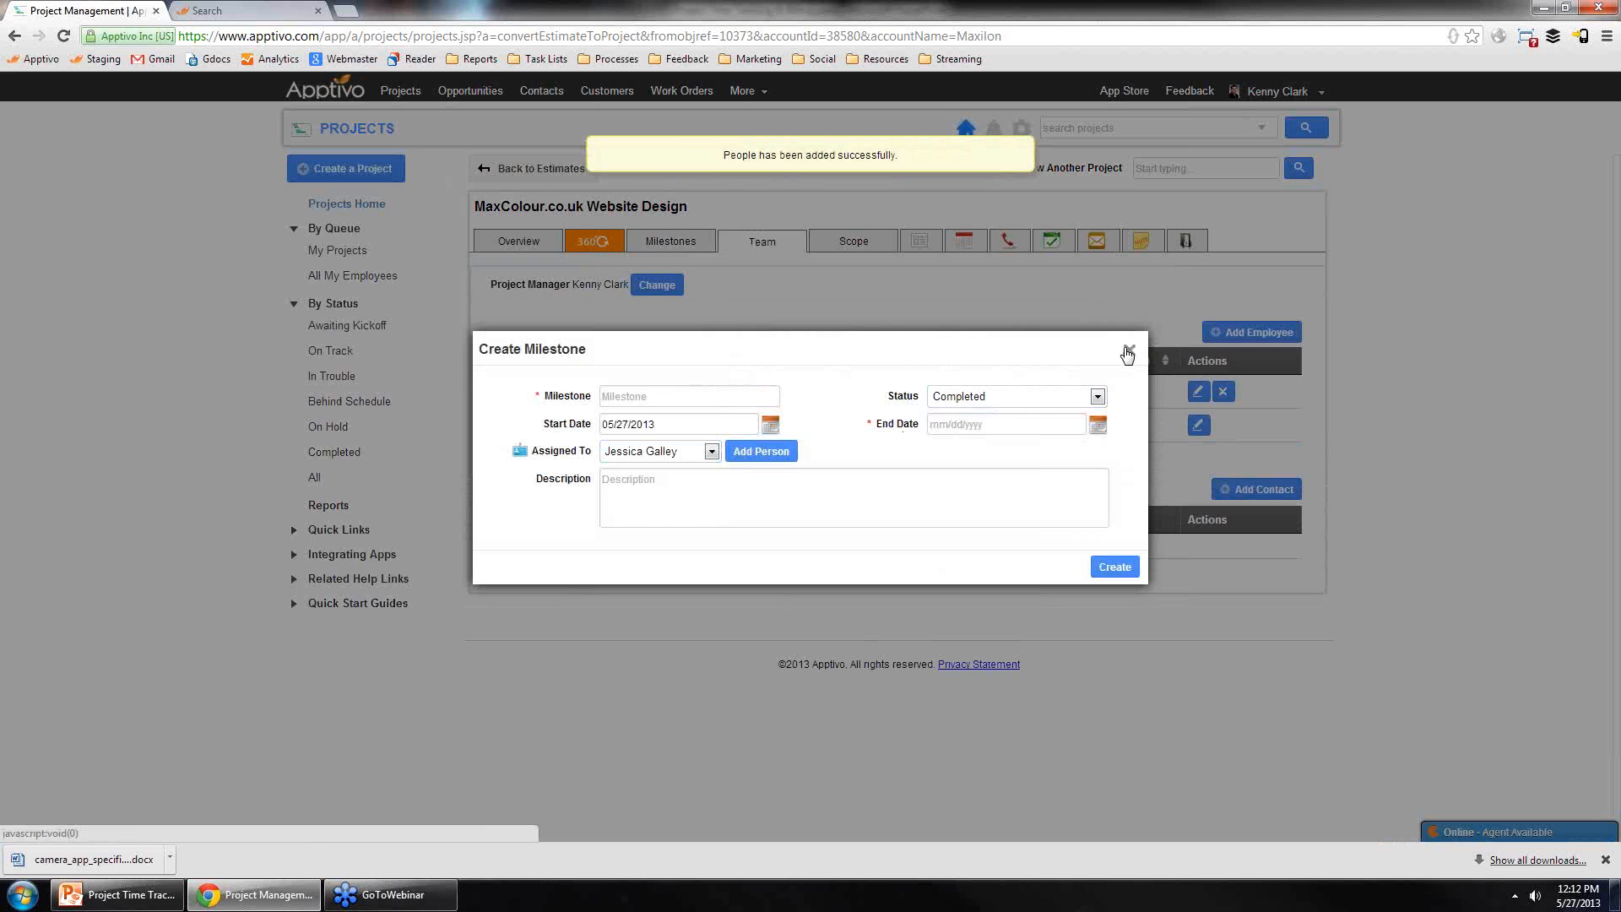
click(1129, 349)
Step: Create a milestone 'discovery' with status In Progress and end date 06/16/2013
click(688, 243)
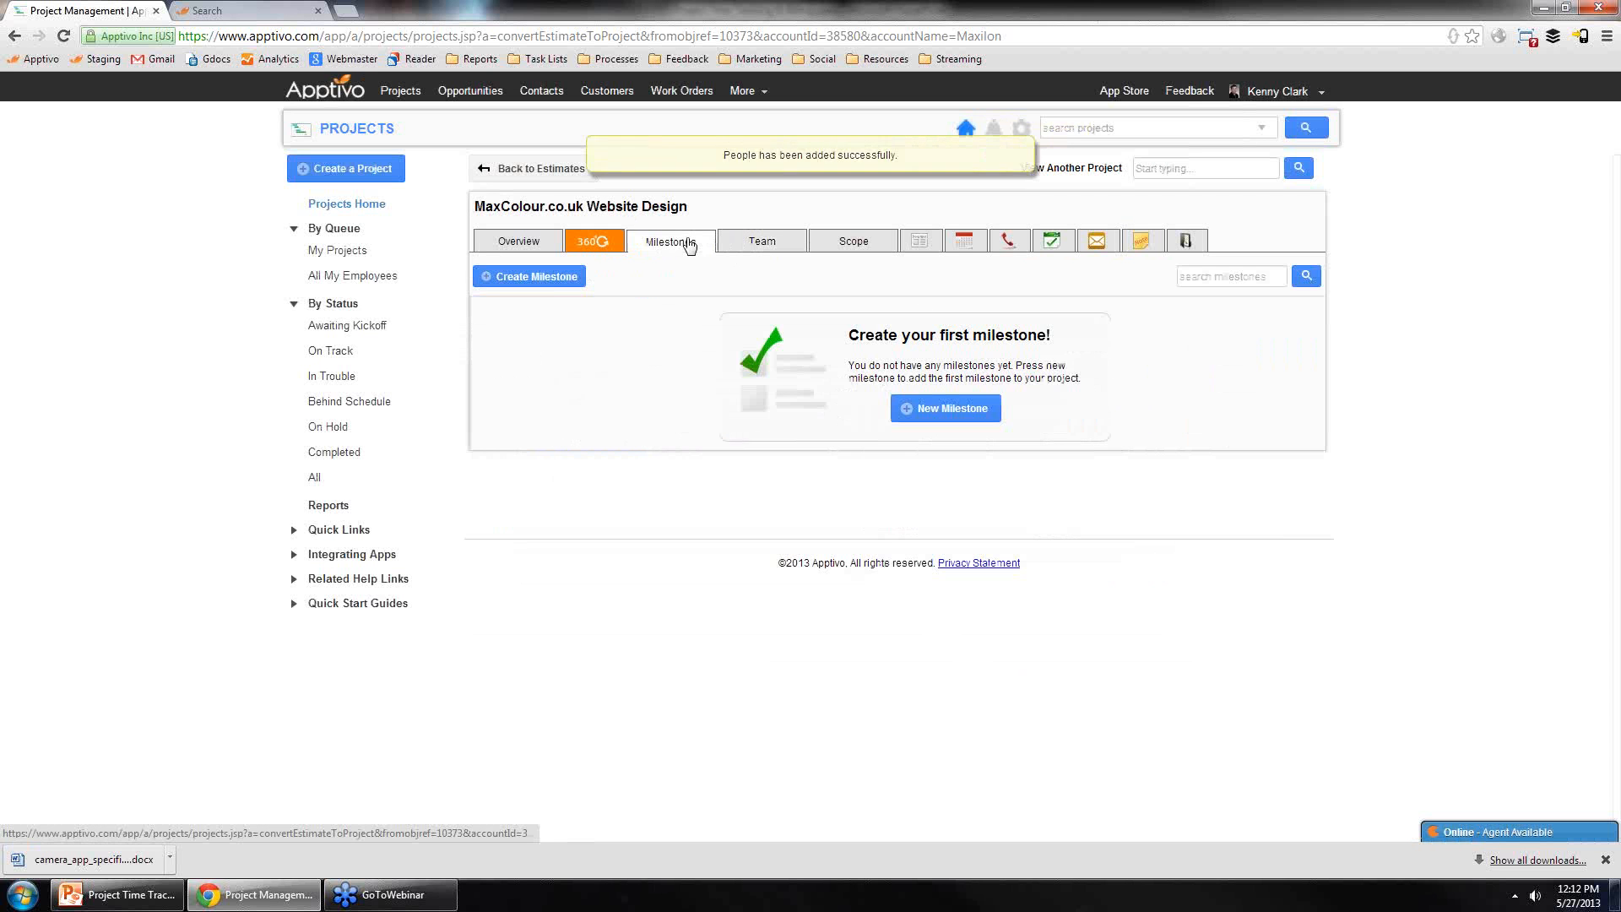
click(540, 278)
text(d.s)
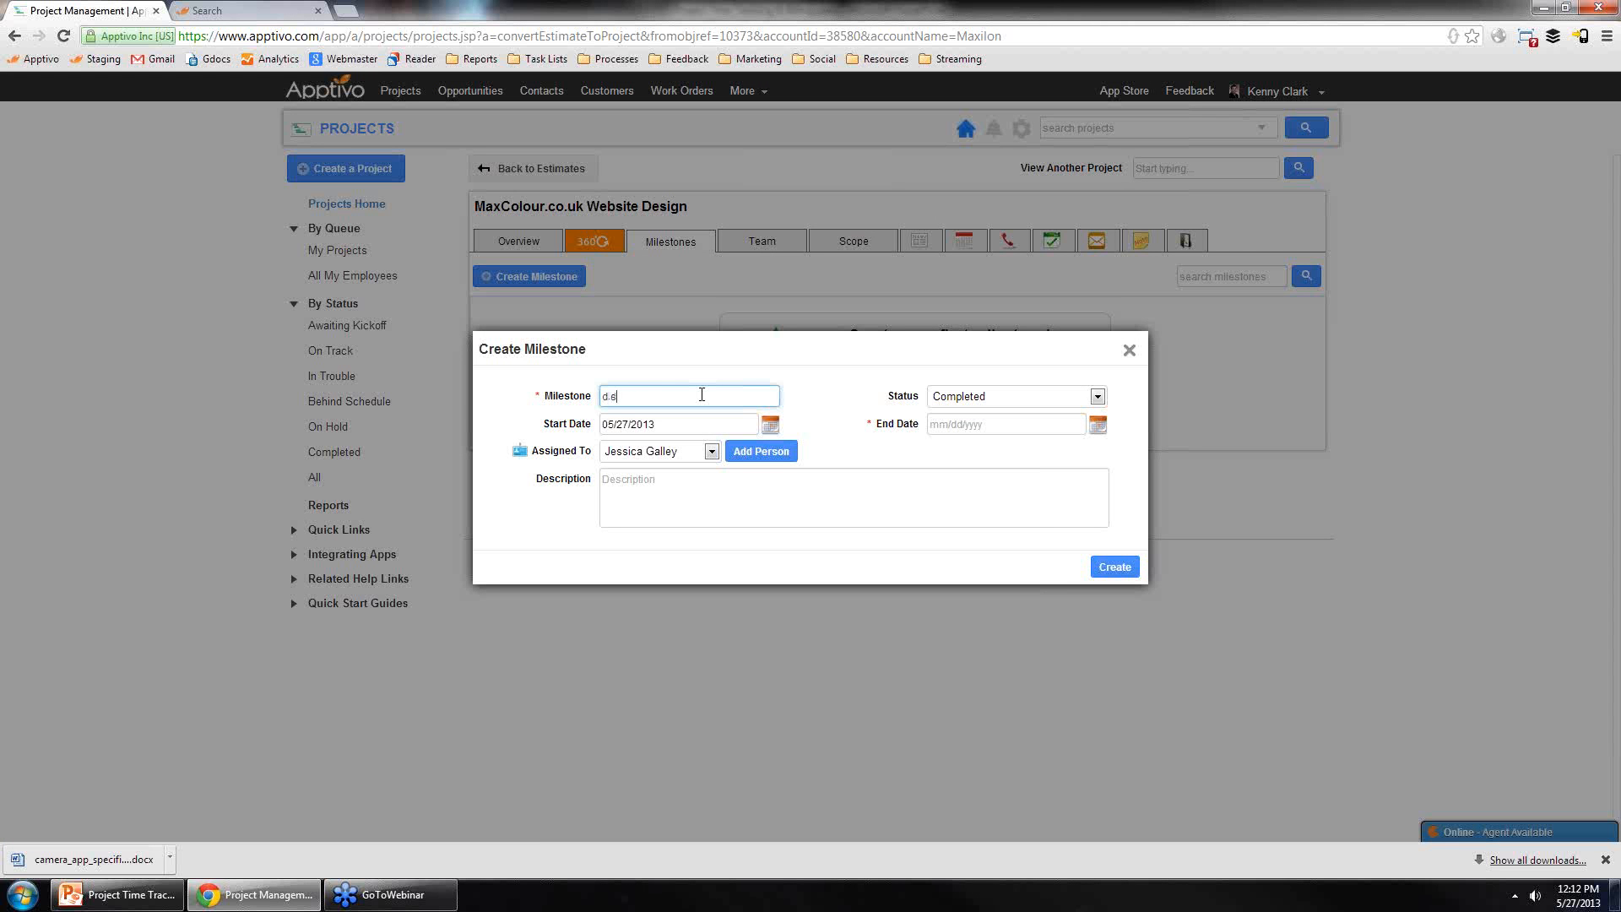
text(covery)
click(1039, 397)
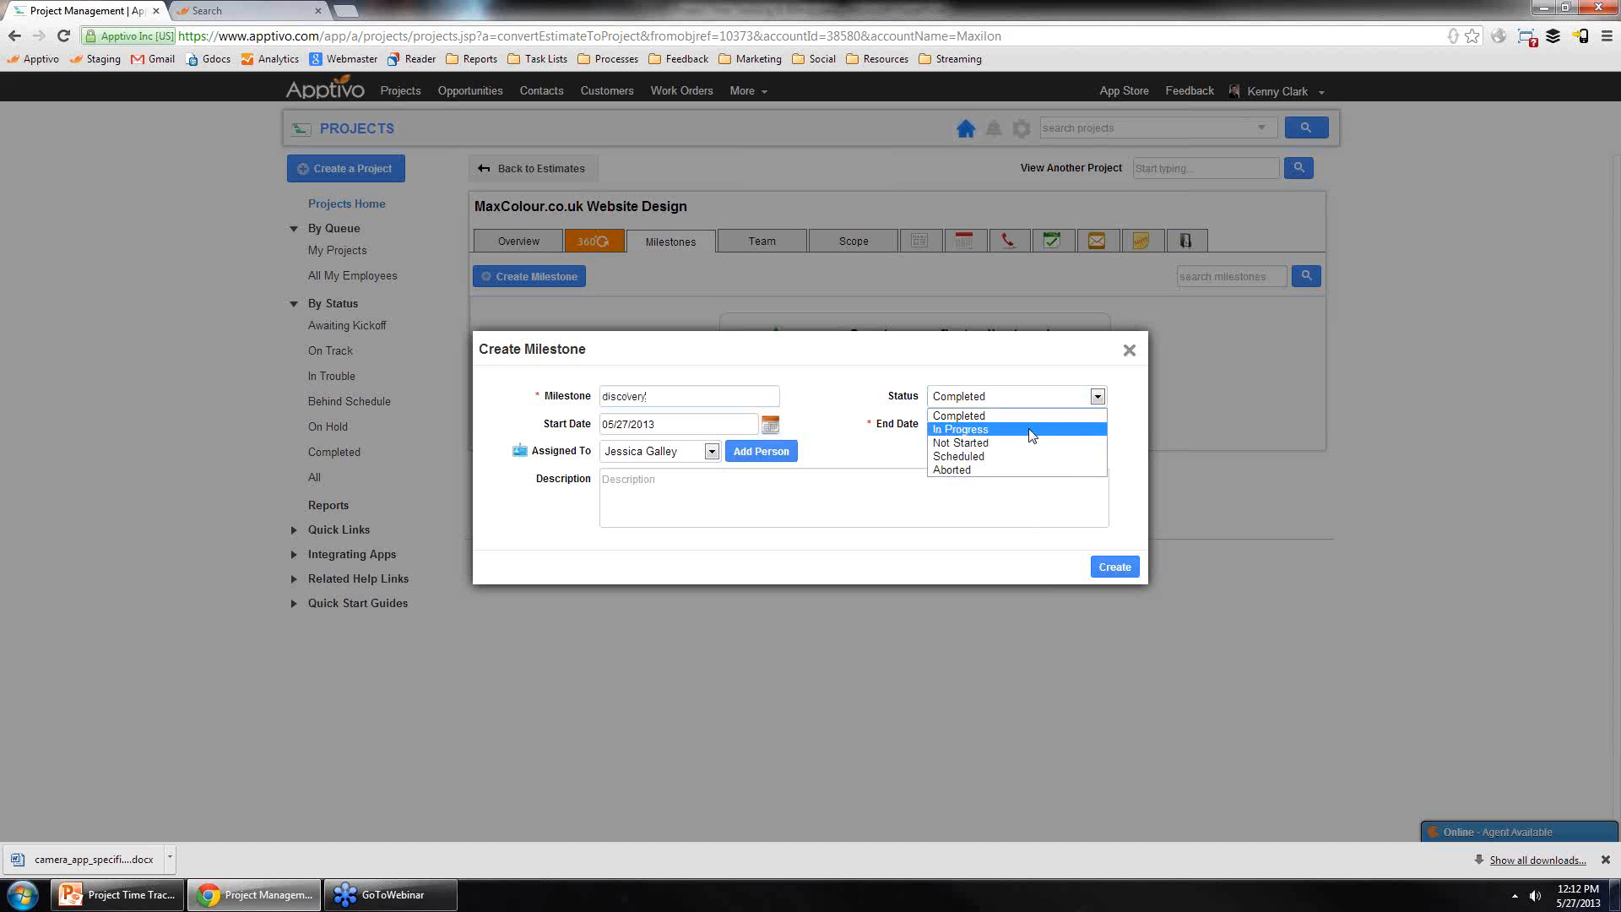
click(1047, 435)
click(1096, 427)
click(1222, 428)
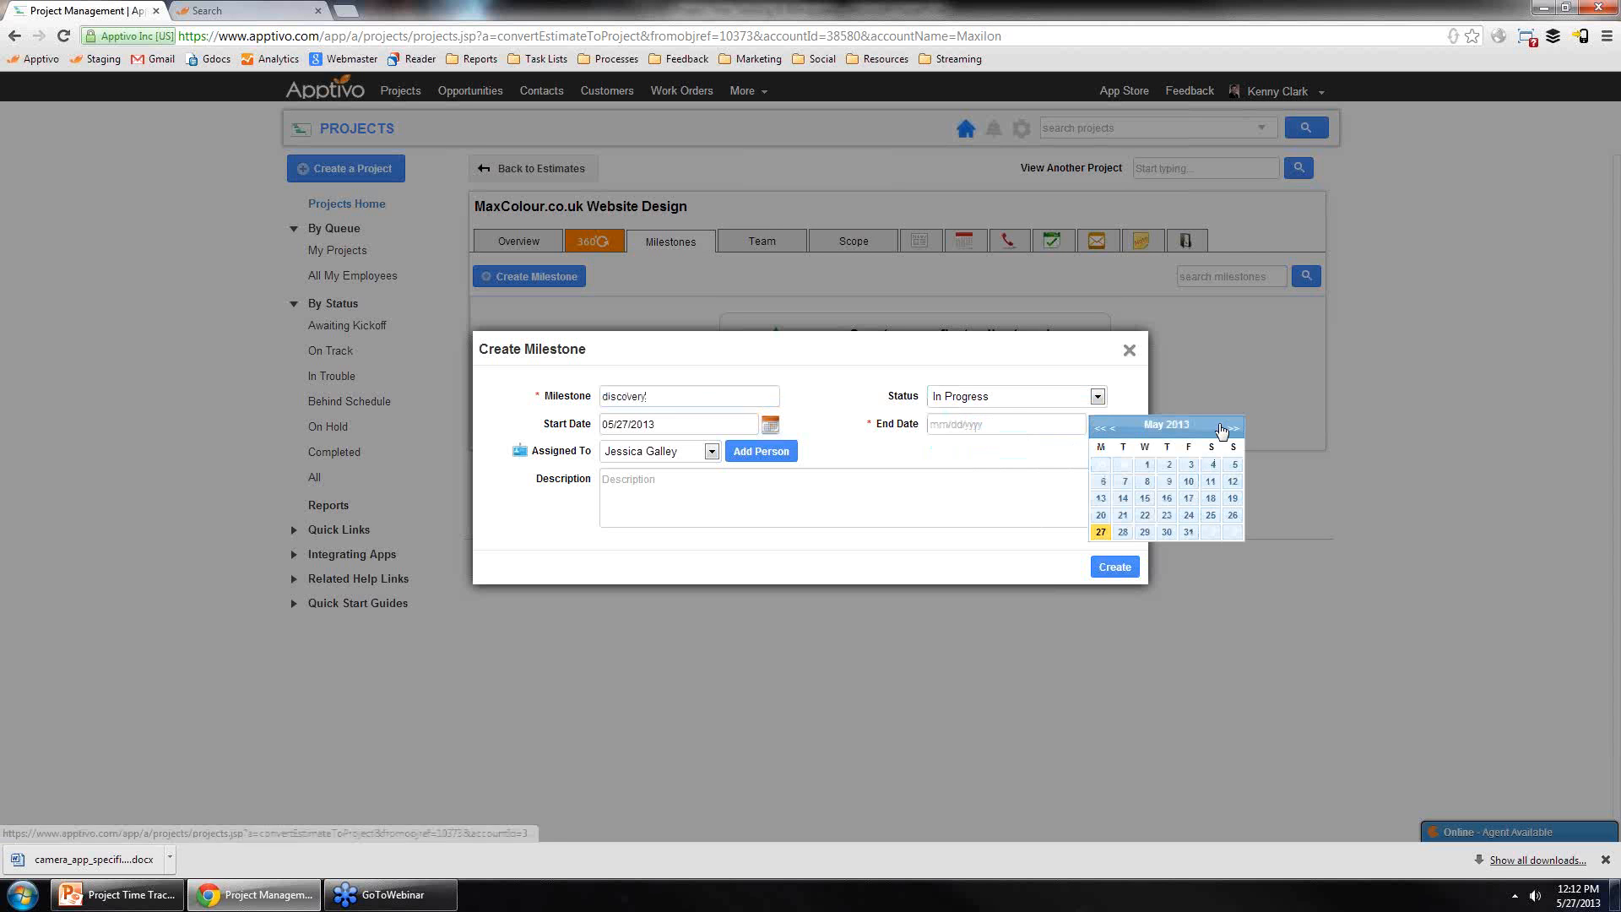
click(1232, 498)
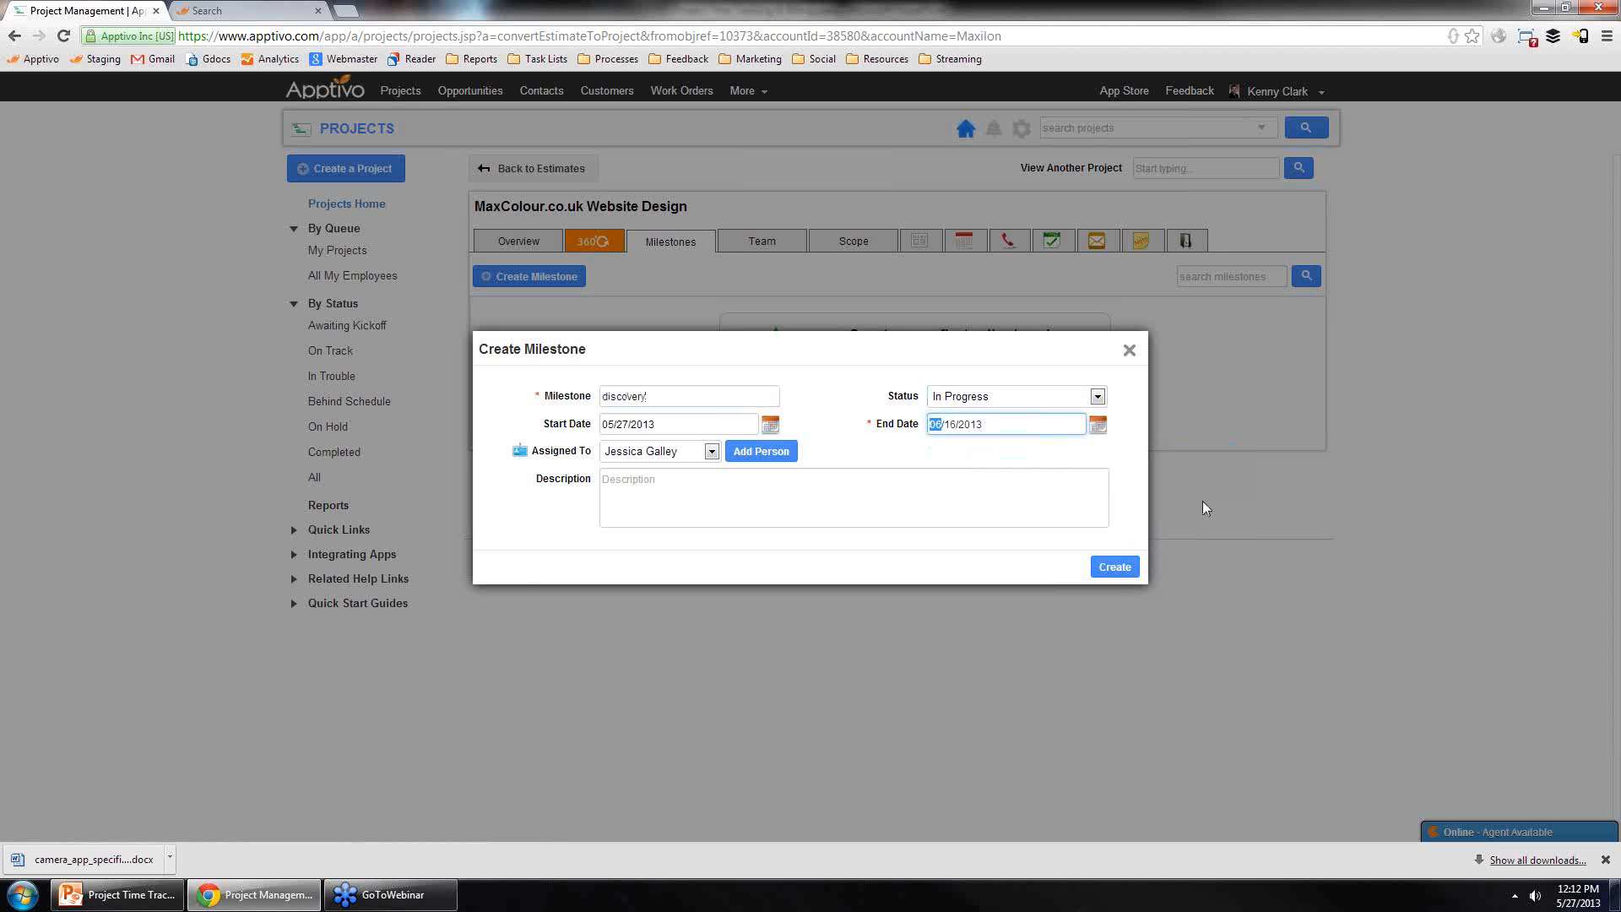
click(1114, 569)
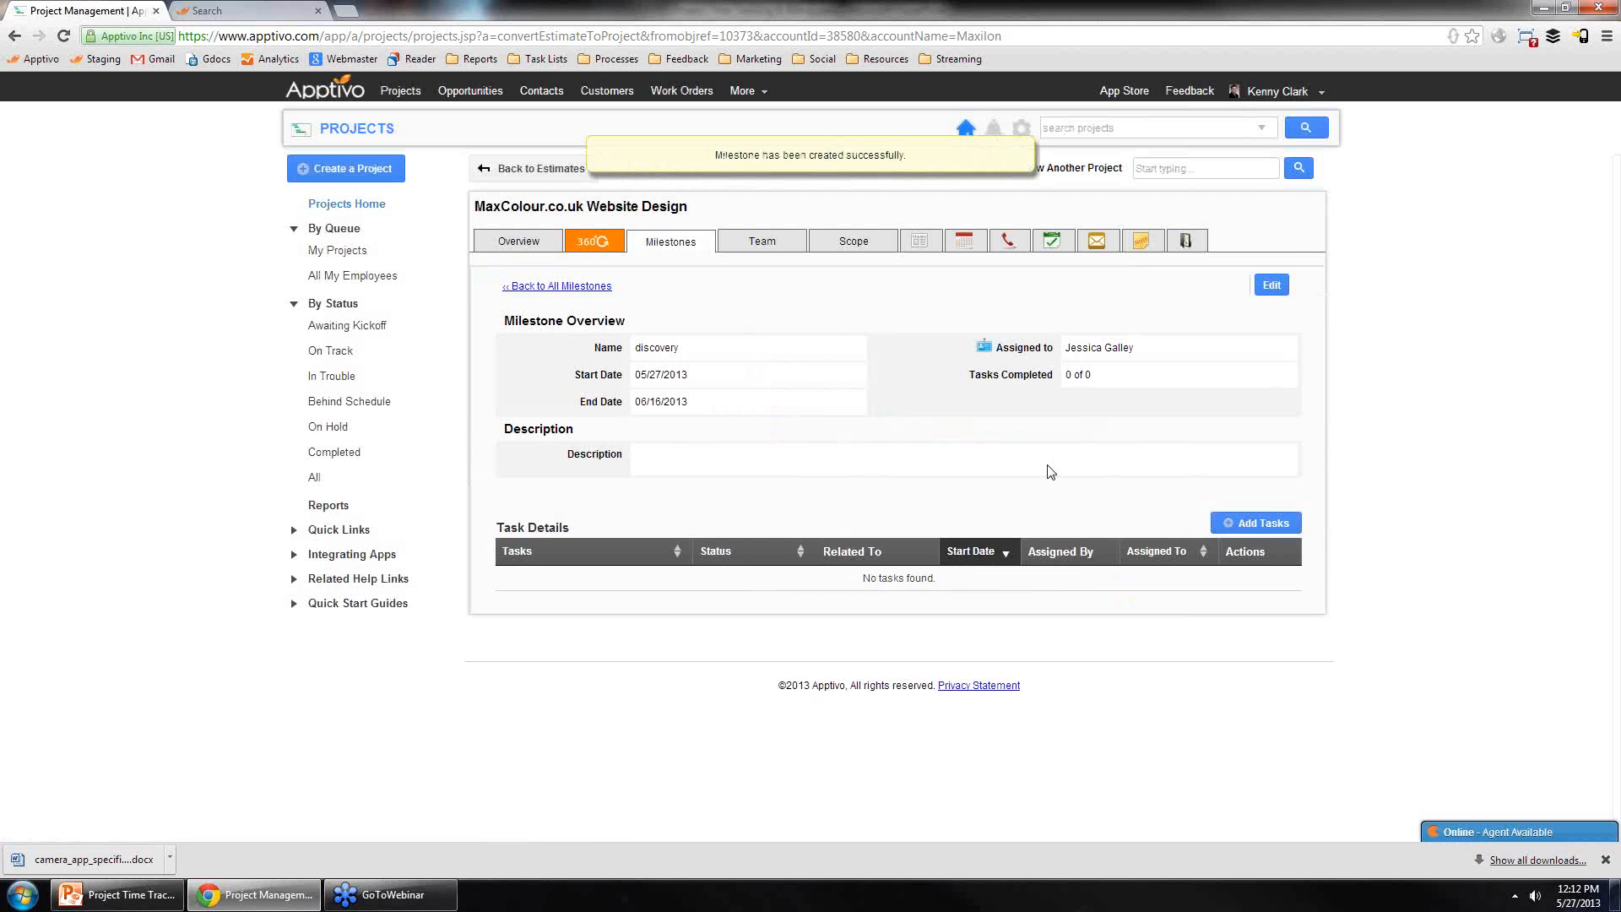
Step: Add a billable task 'client meeting' to the discovery milestone, save it, and return to all milestones
click(1257, 522)
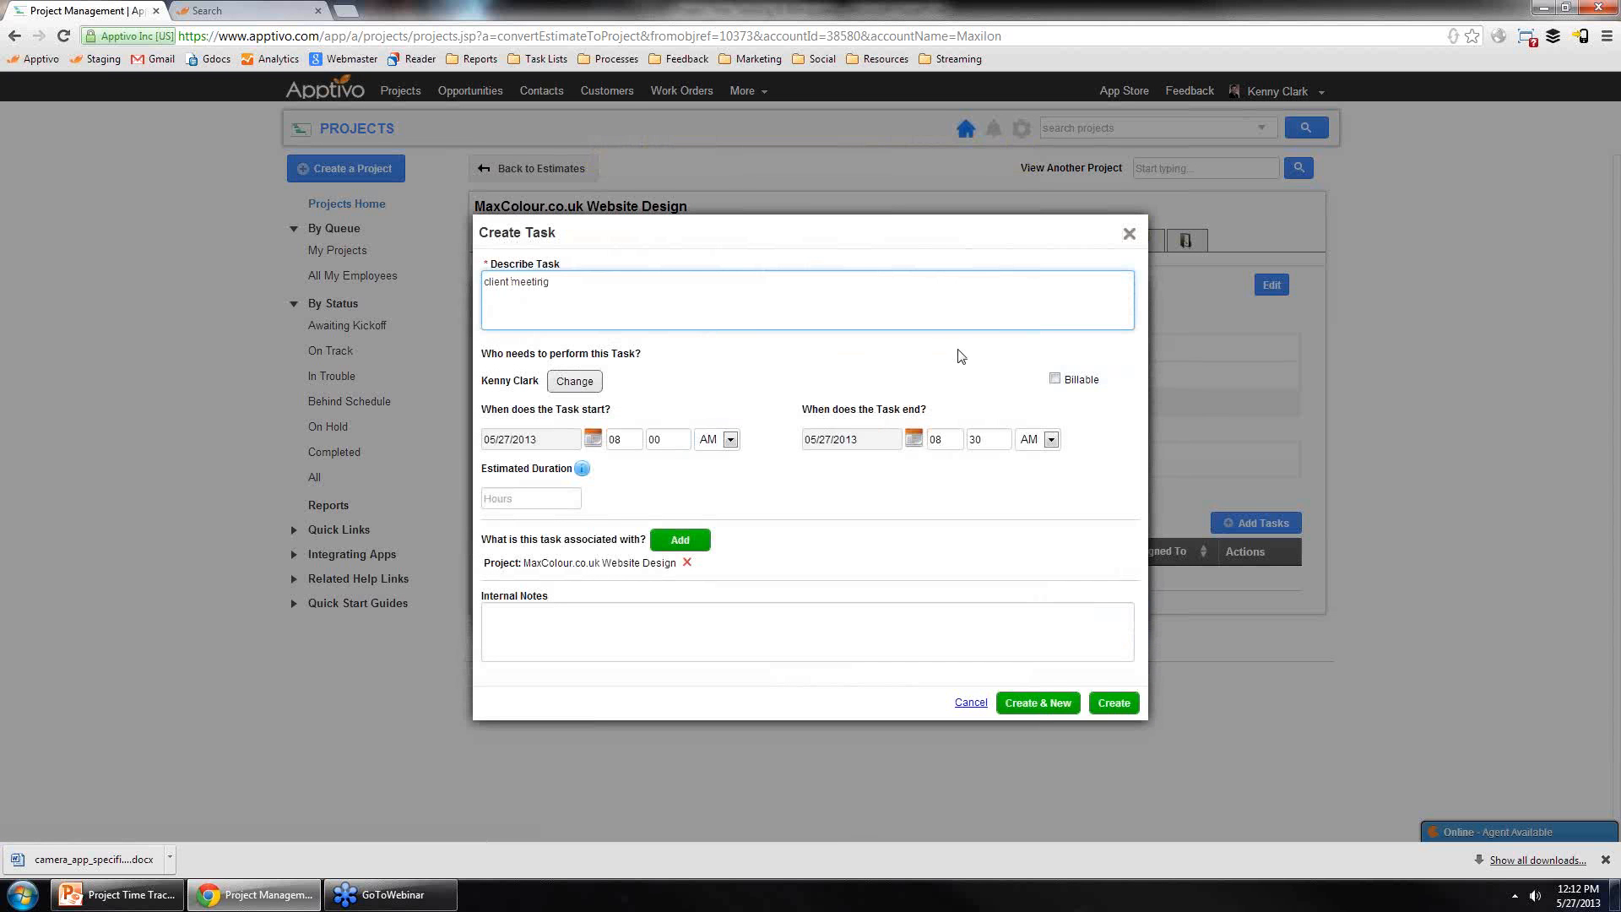
click(1054, 379)
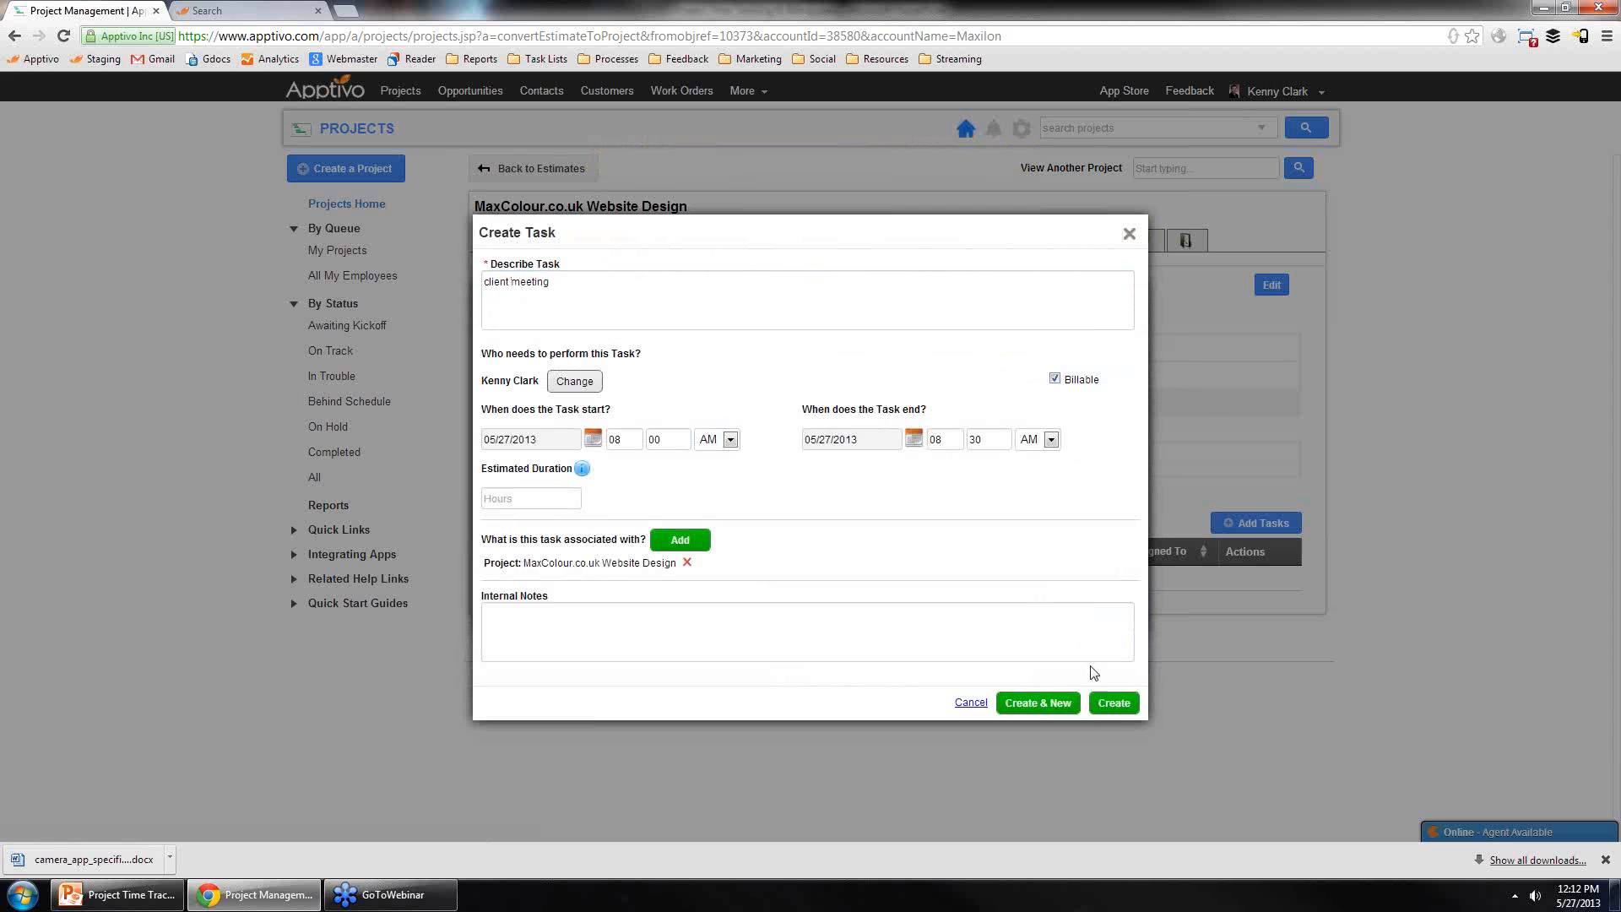
click(1114, 703)
click(1114, 615)
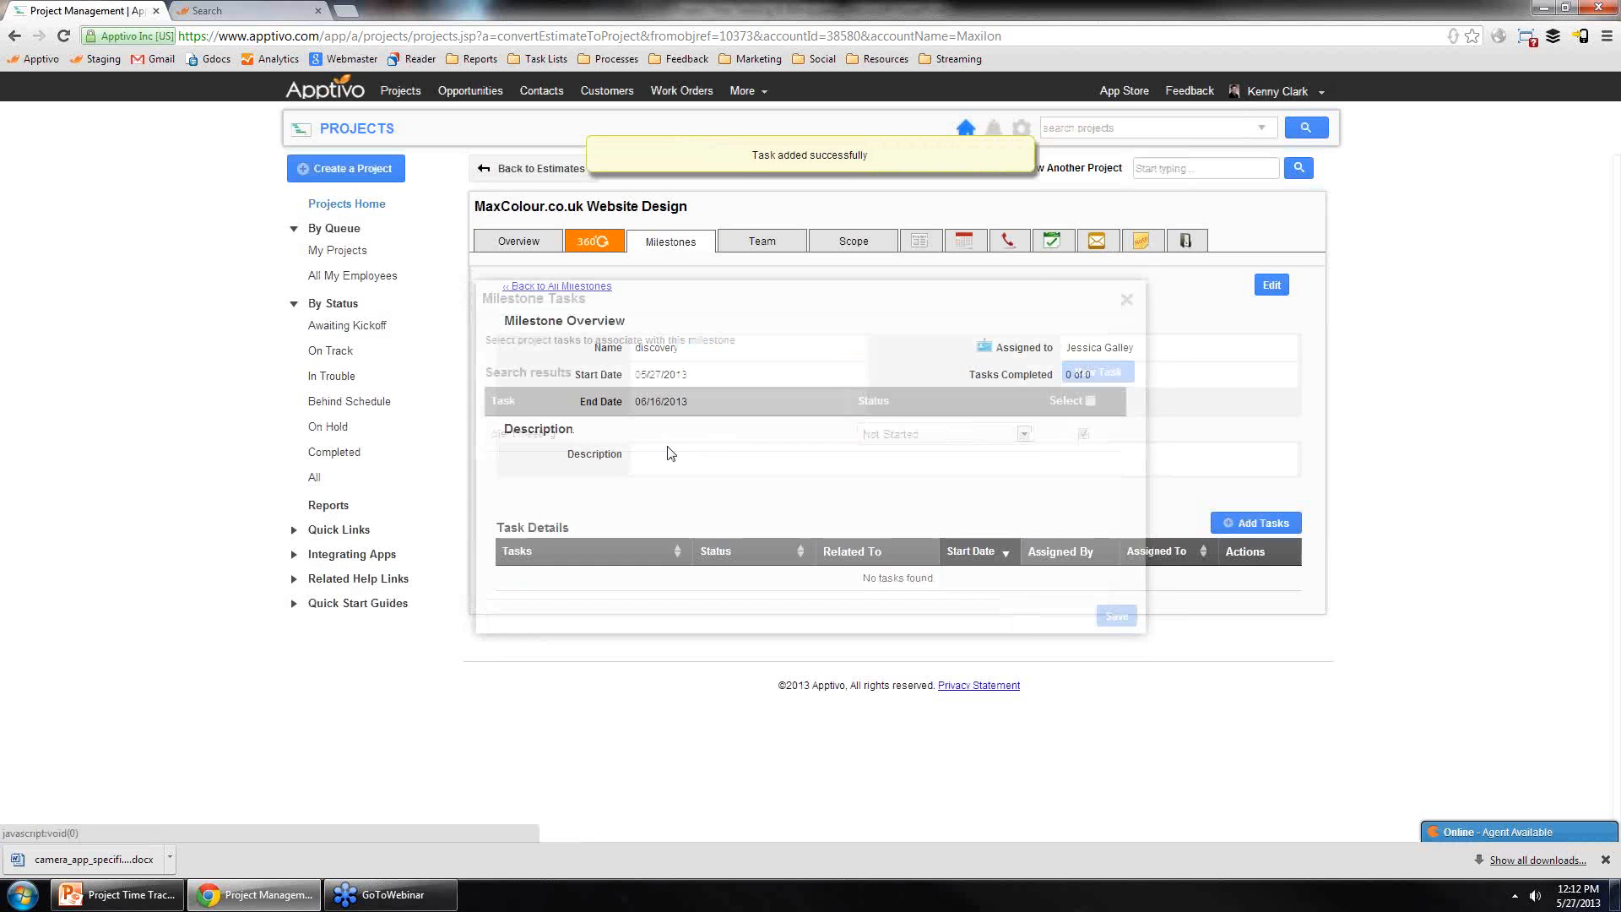
click(563, 279)
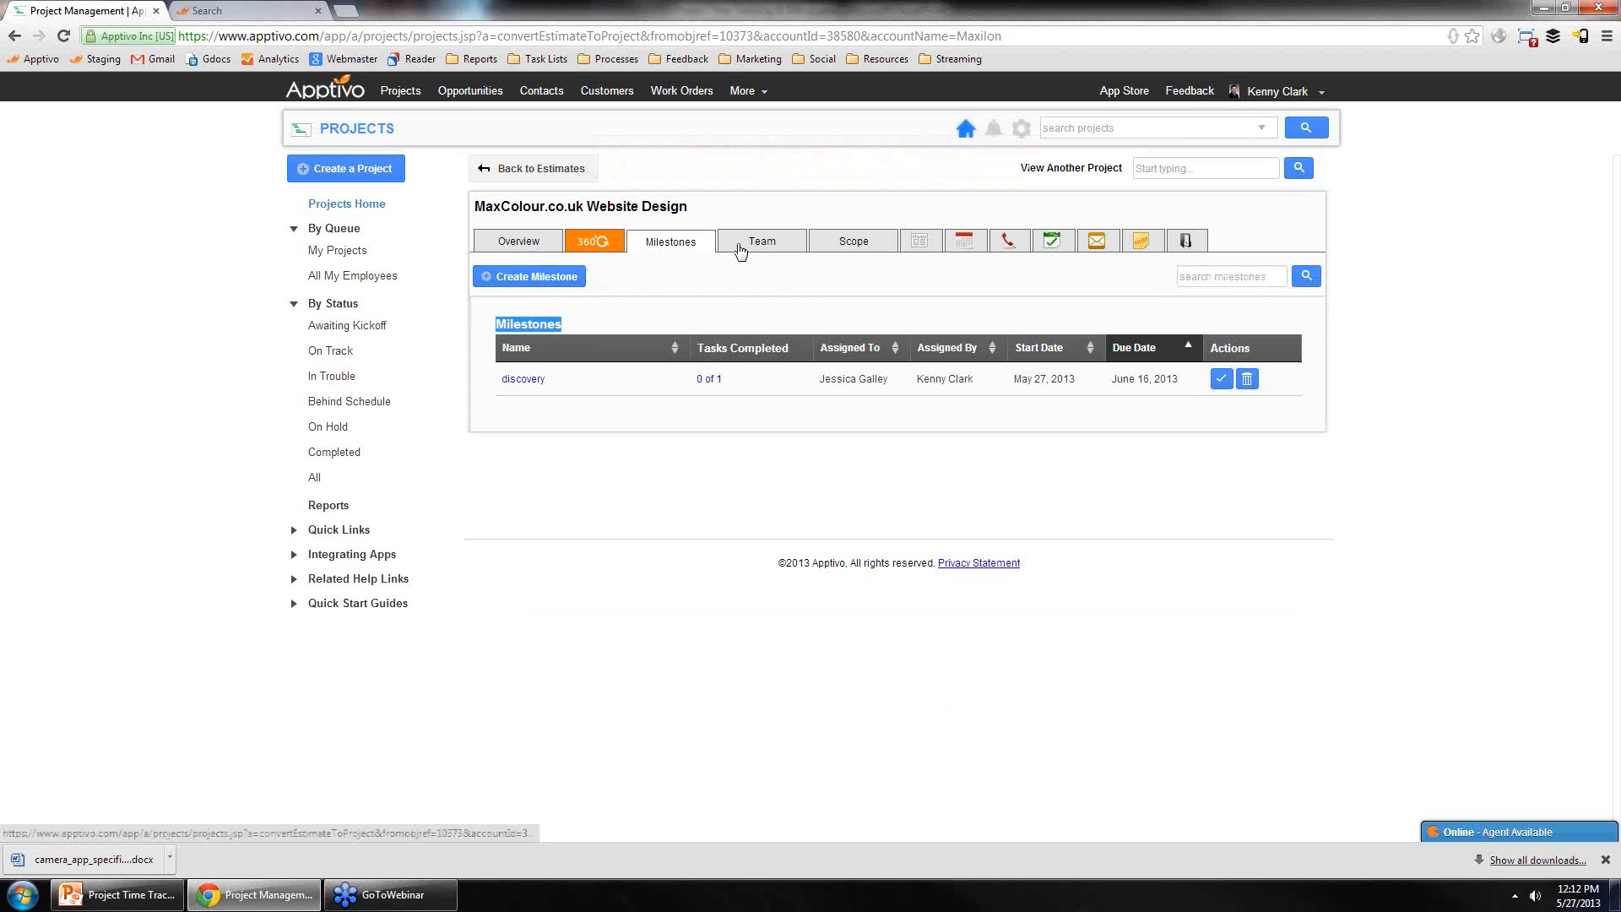
Step: Create a milestone 'development' with status Not Started and end date 06/24/2013
click(532, 276)
text(development)
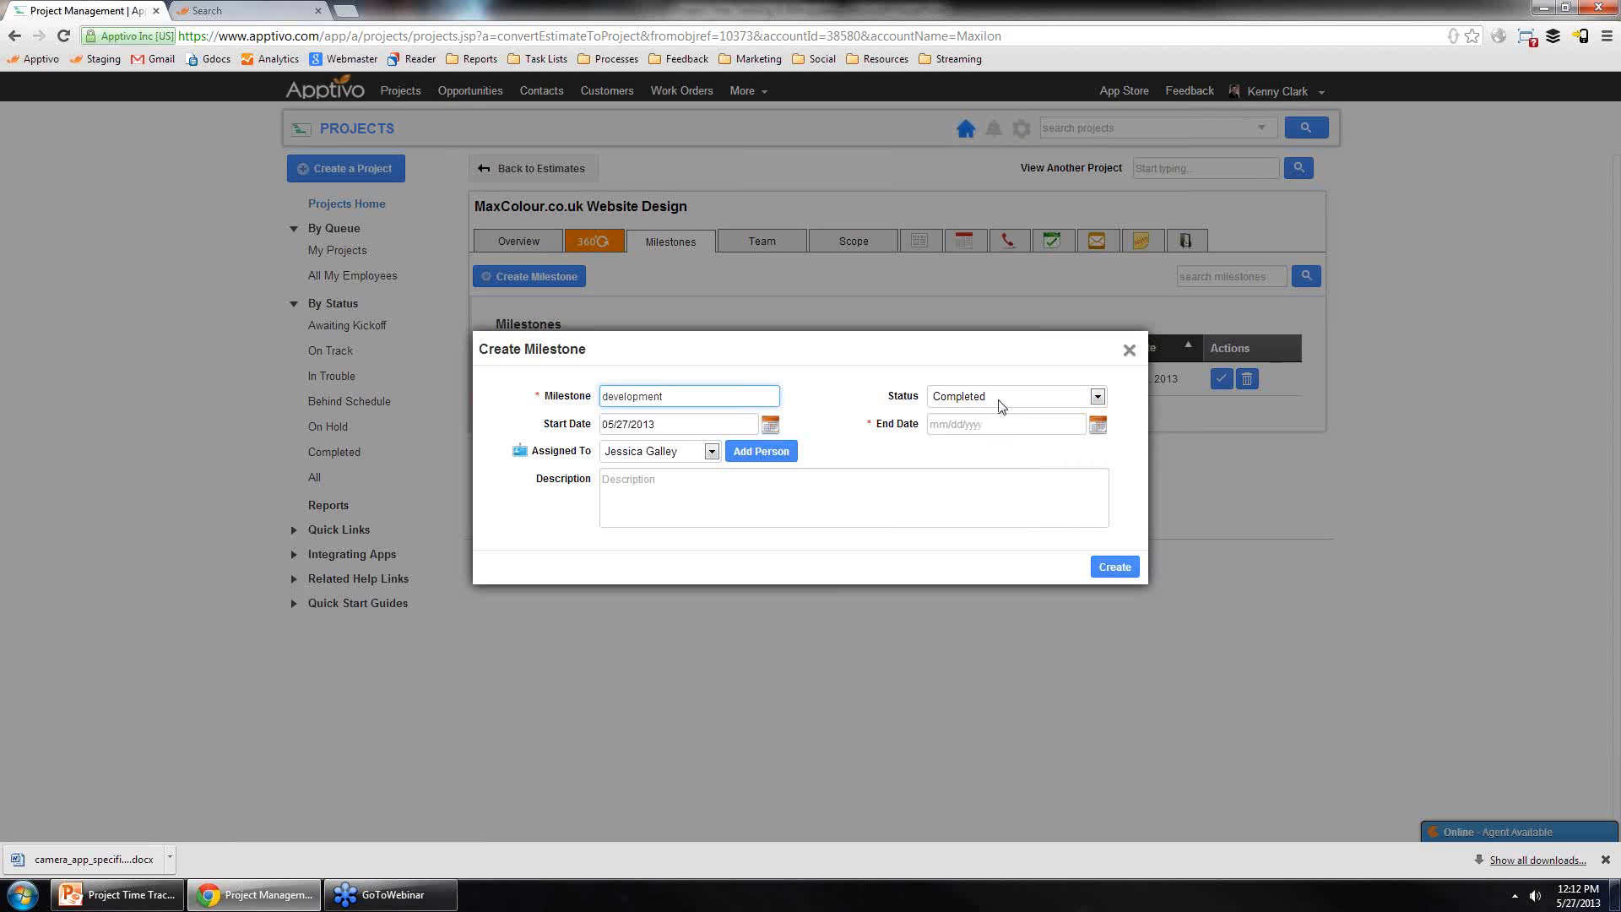
click(999, 400)
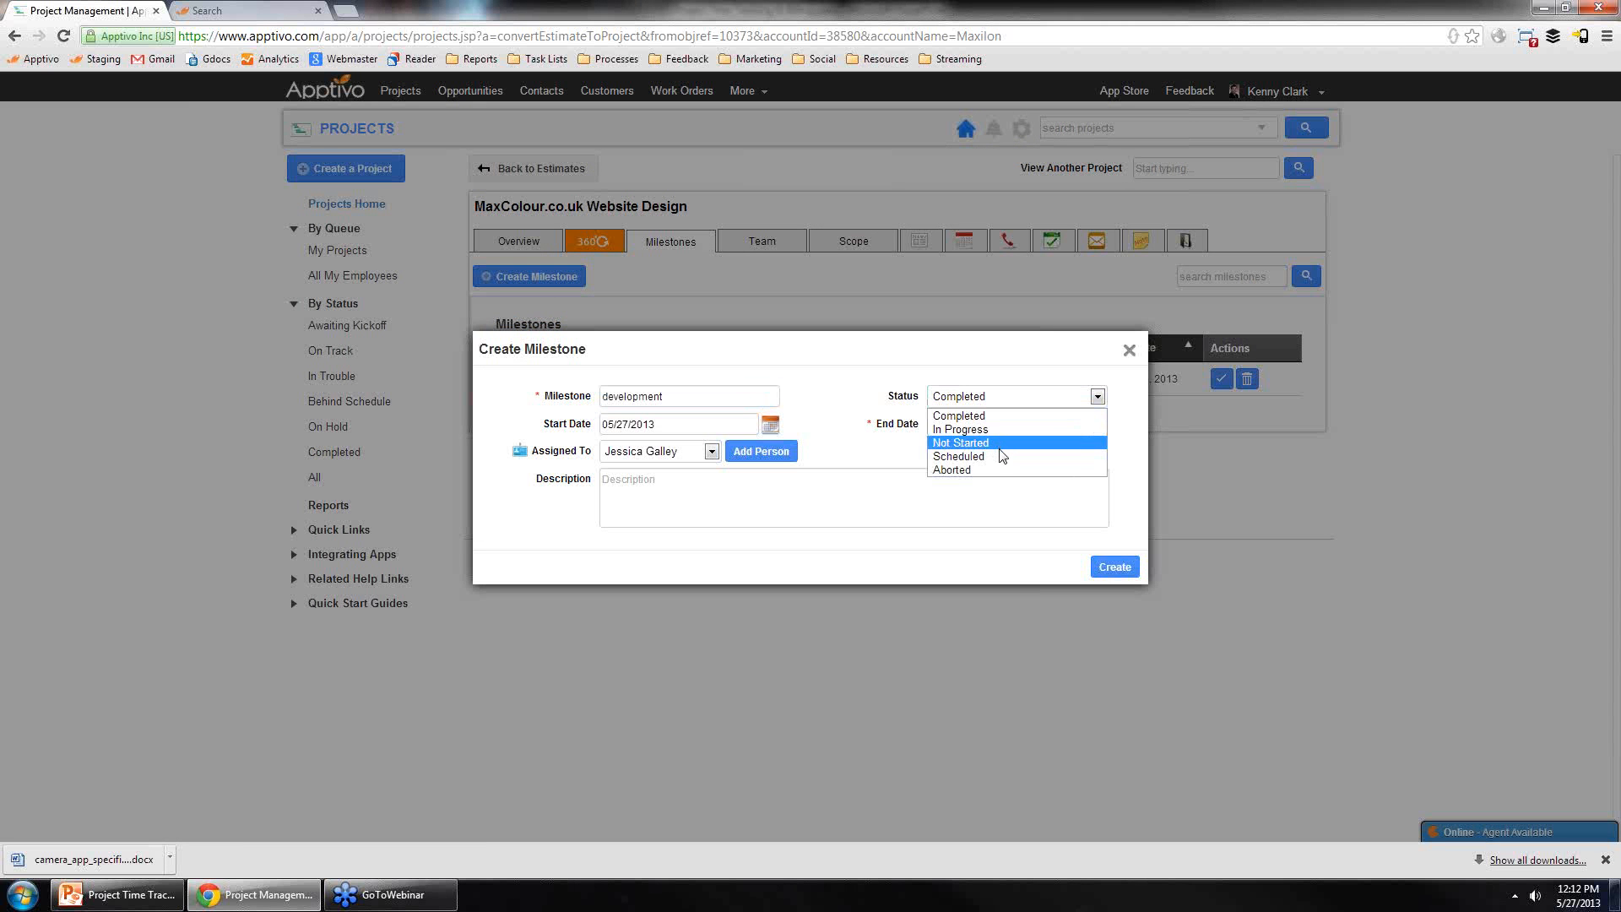
click(1003, 444)
click(1097, 424)
click(1220, 428)
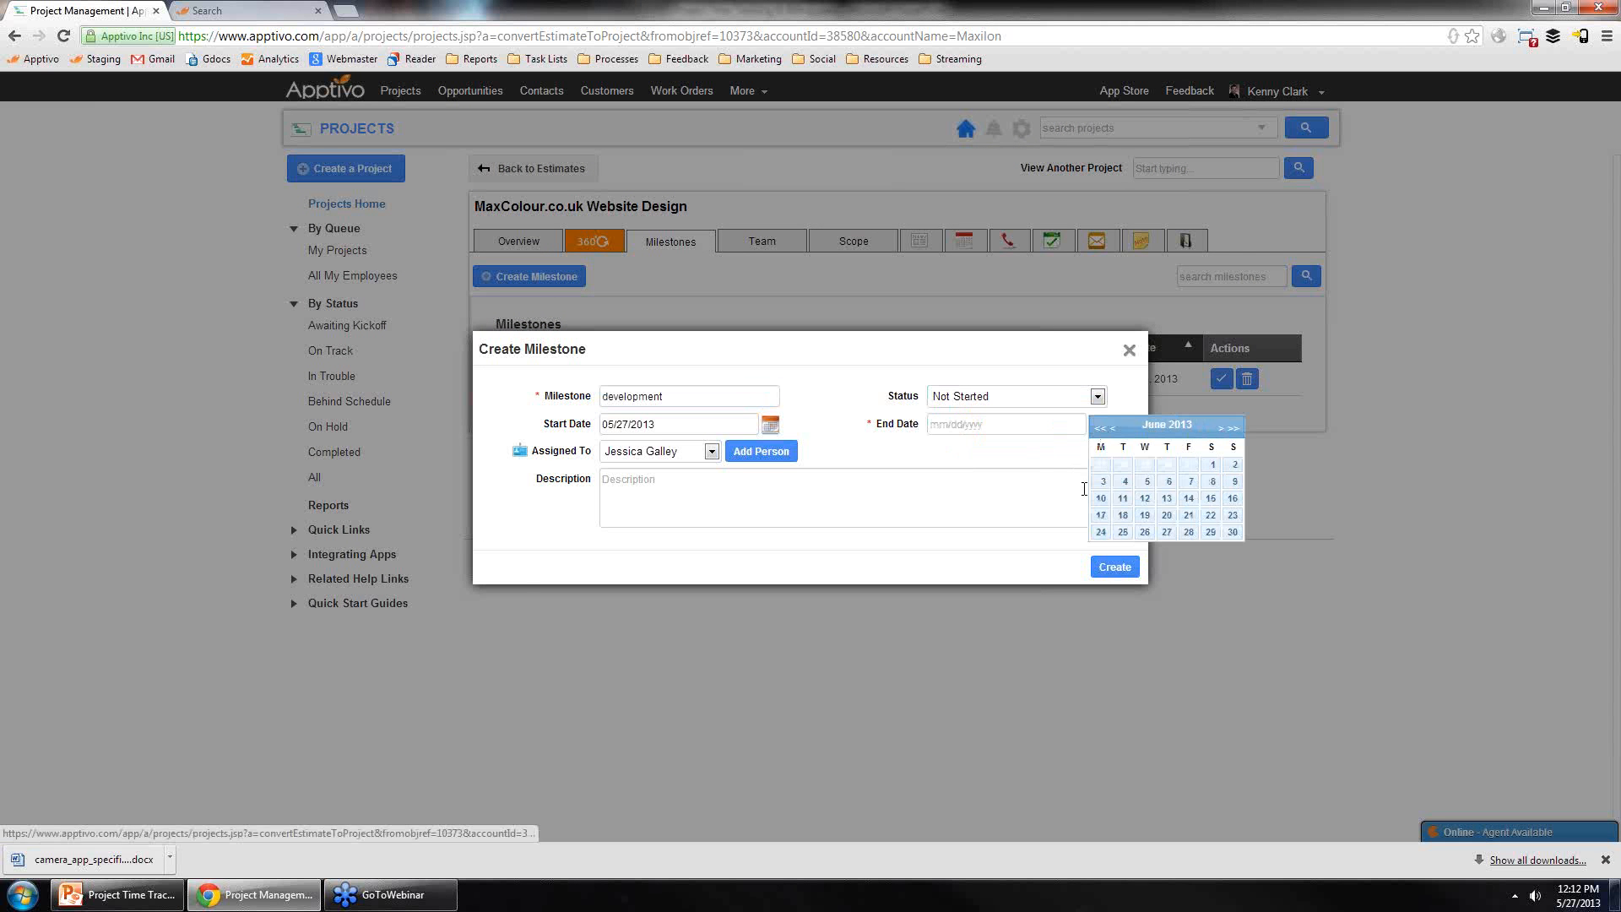
click(1102, 529)
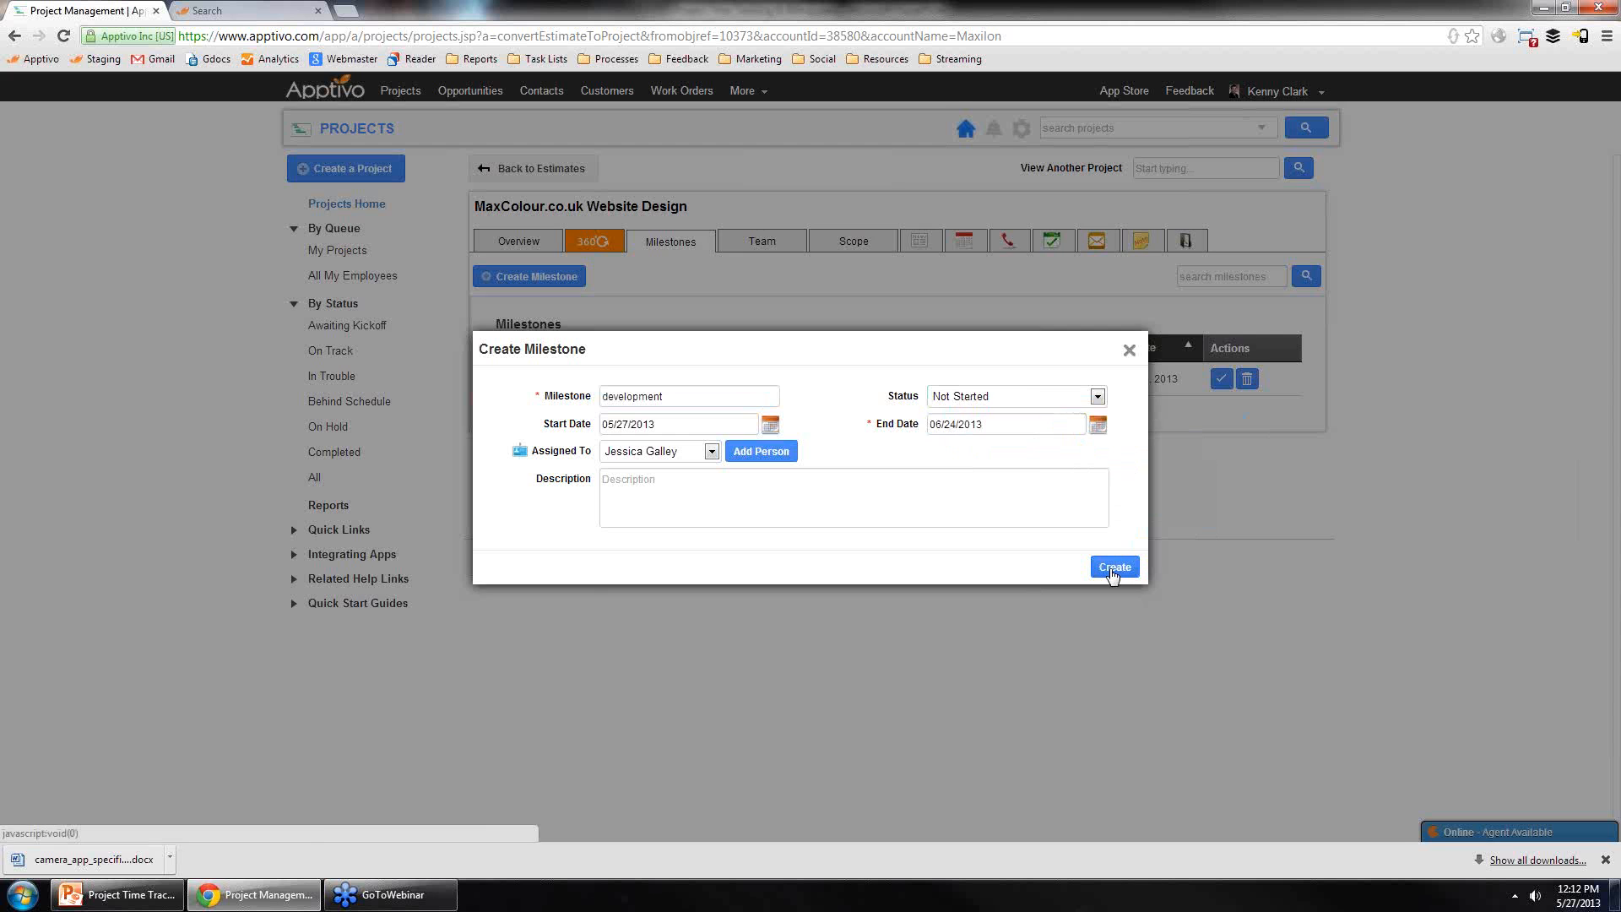
click(1113, 566)
Step: Add a task 'develop the website' to the development milestone and return to the milestones list
click(1258, 523)
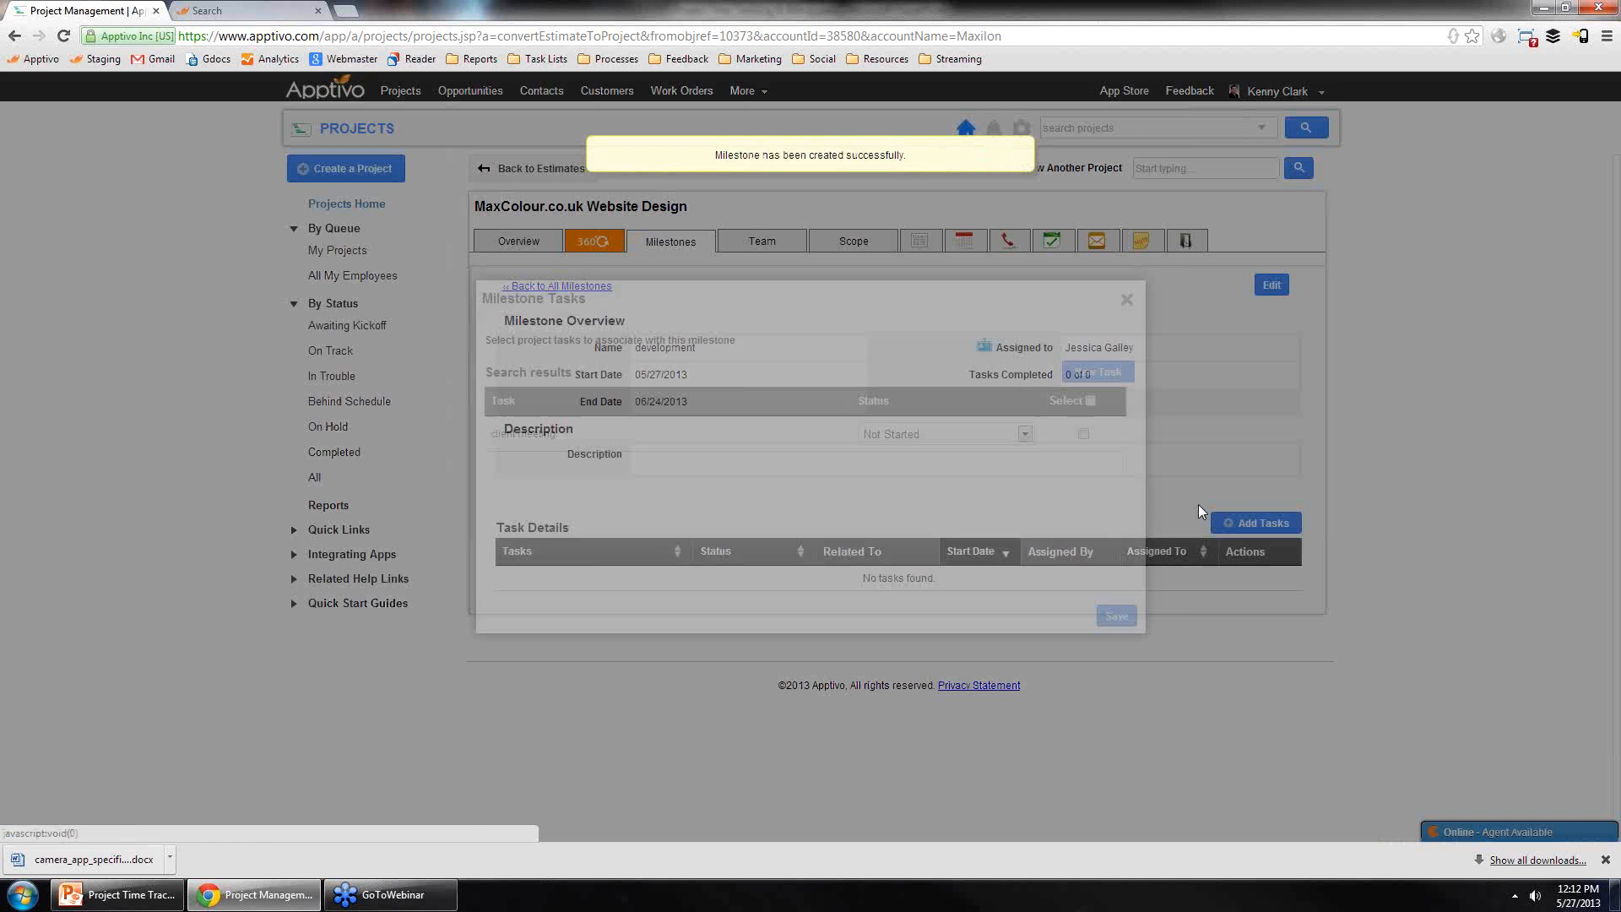
click(1096, 372)
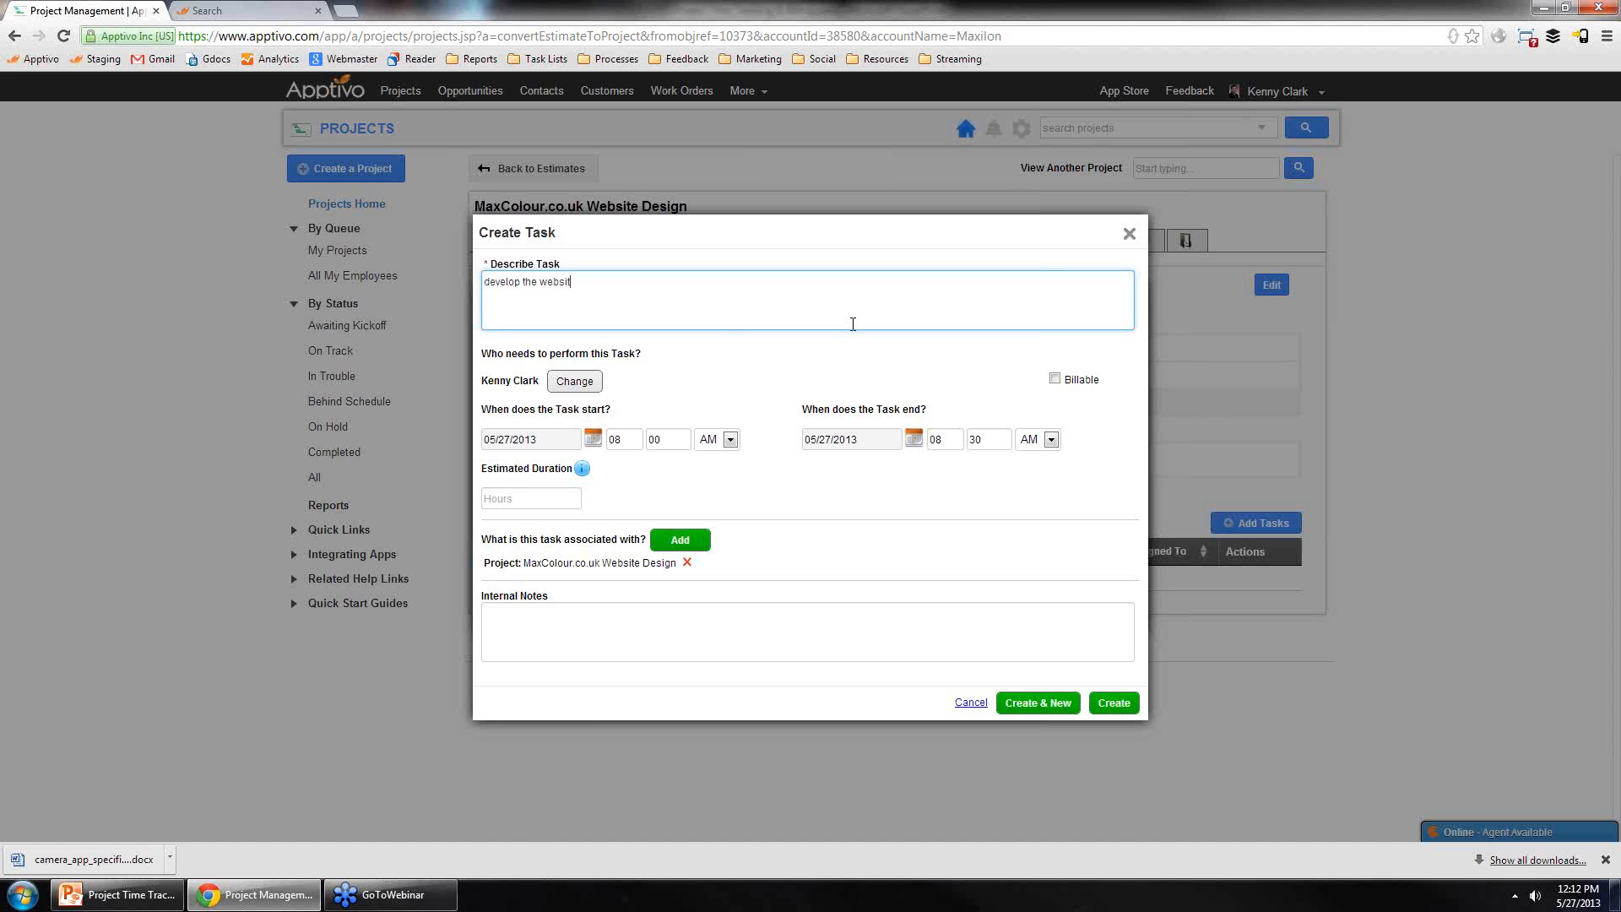
click(1115, 700)
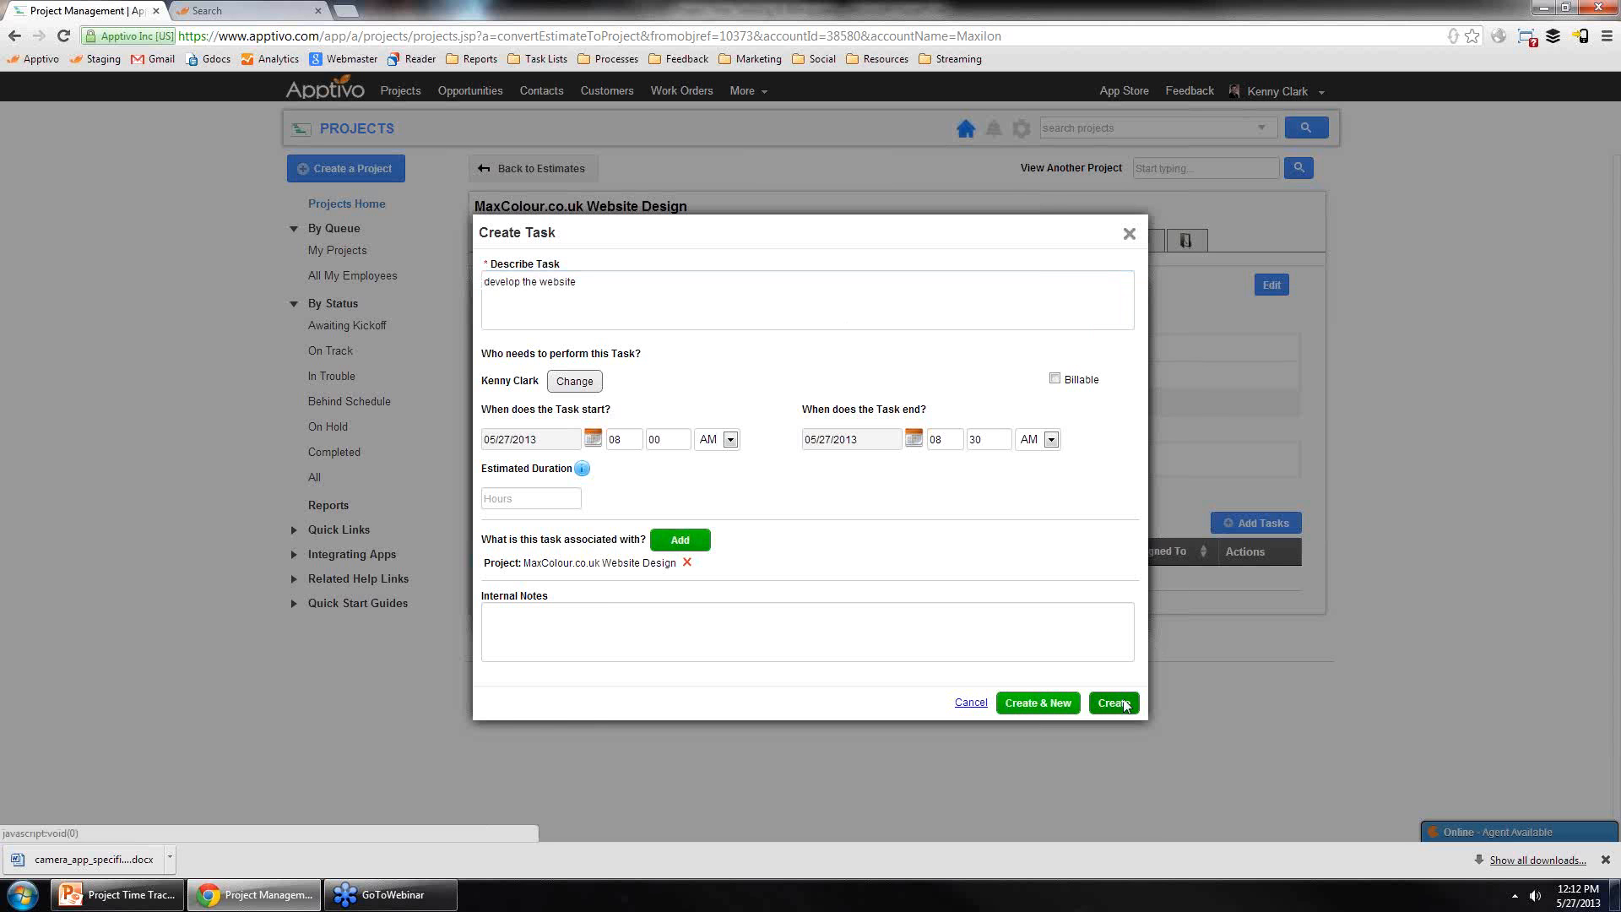
click(1115, 617)
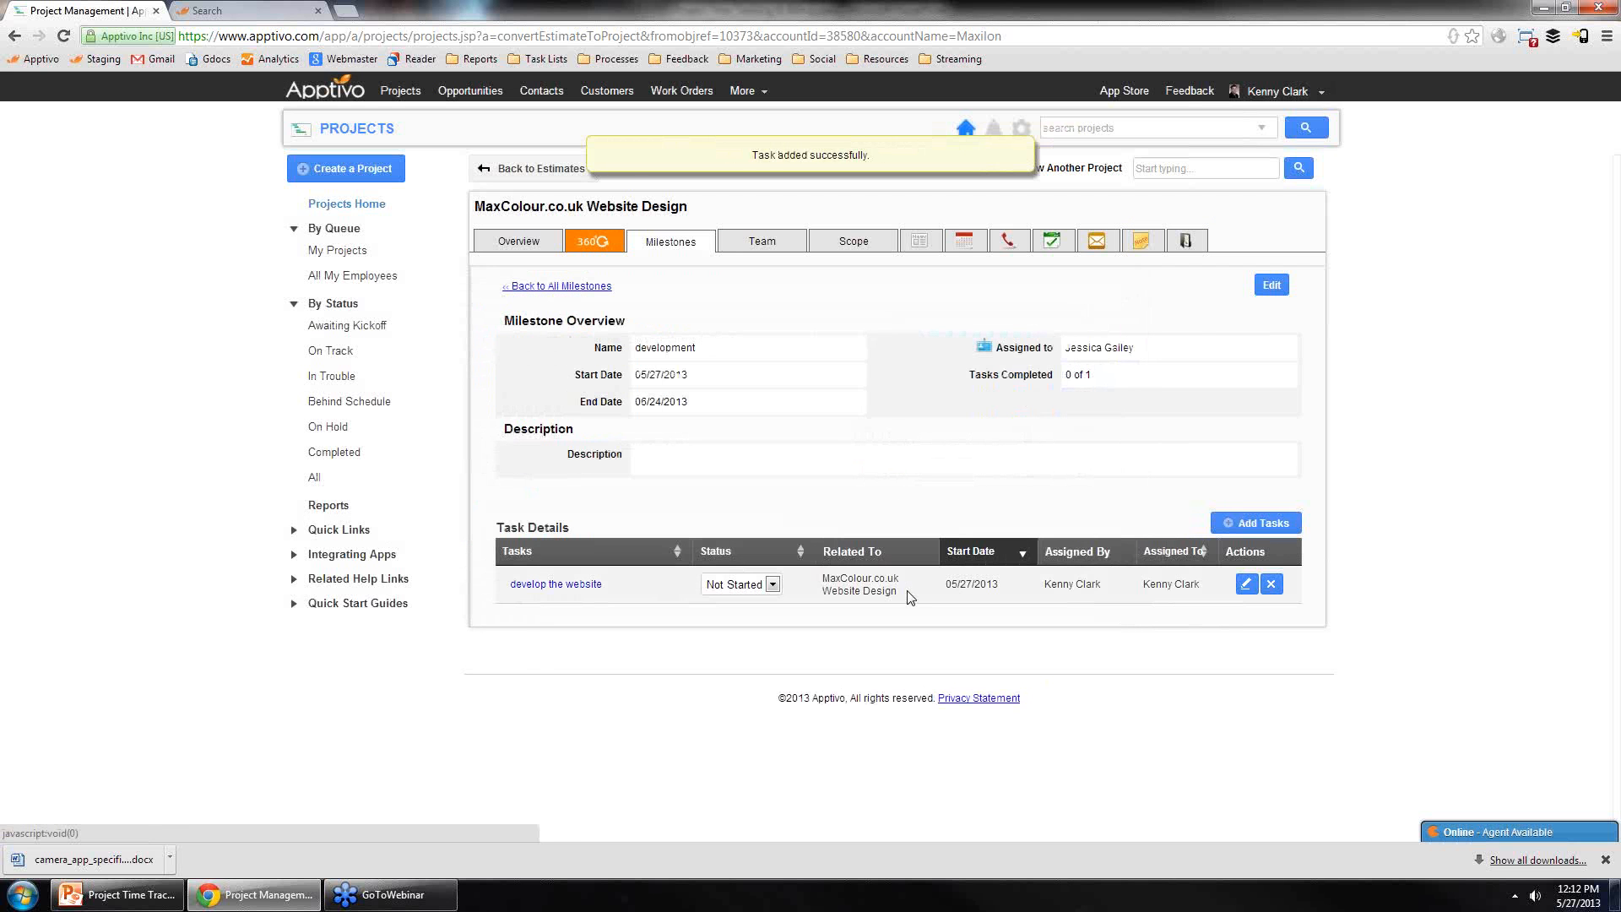
click(763, 242)
click(704, 245)
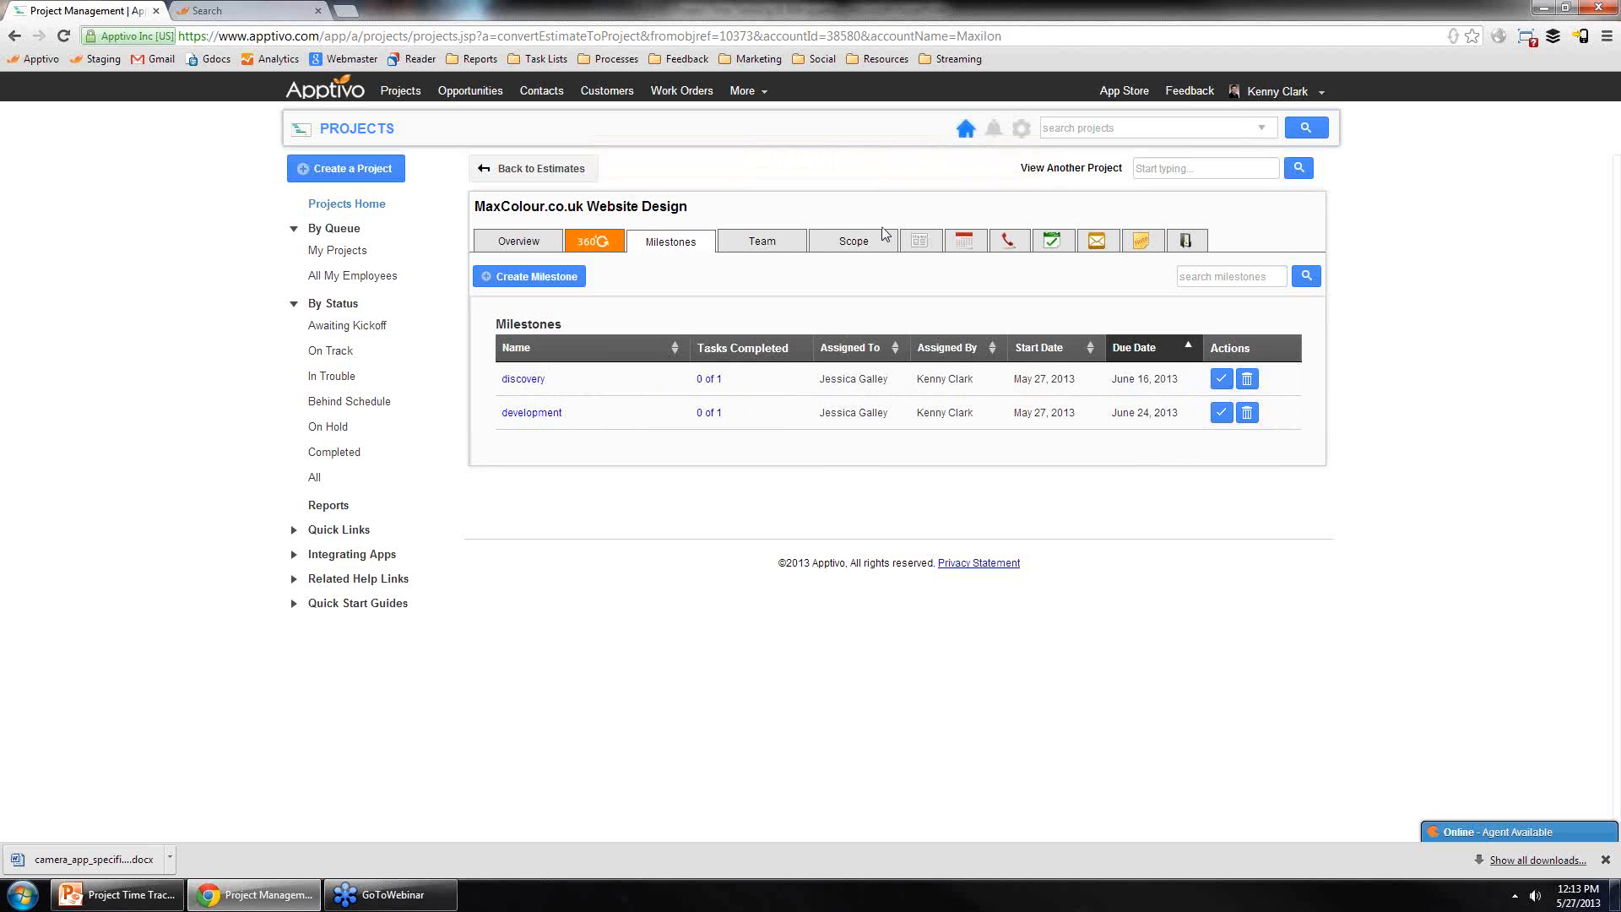
Step: Set the discovery milestone's 'client meeting' task status to Completed and close the task list
click(701, 381)
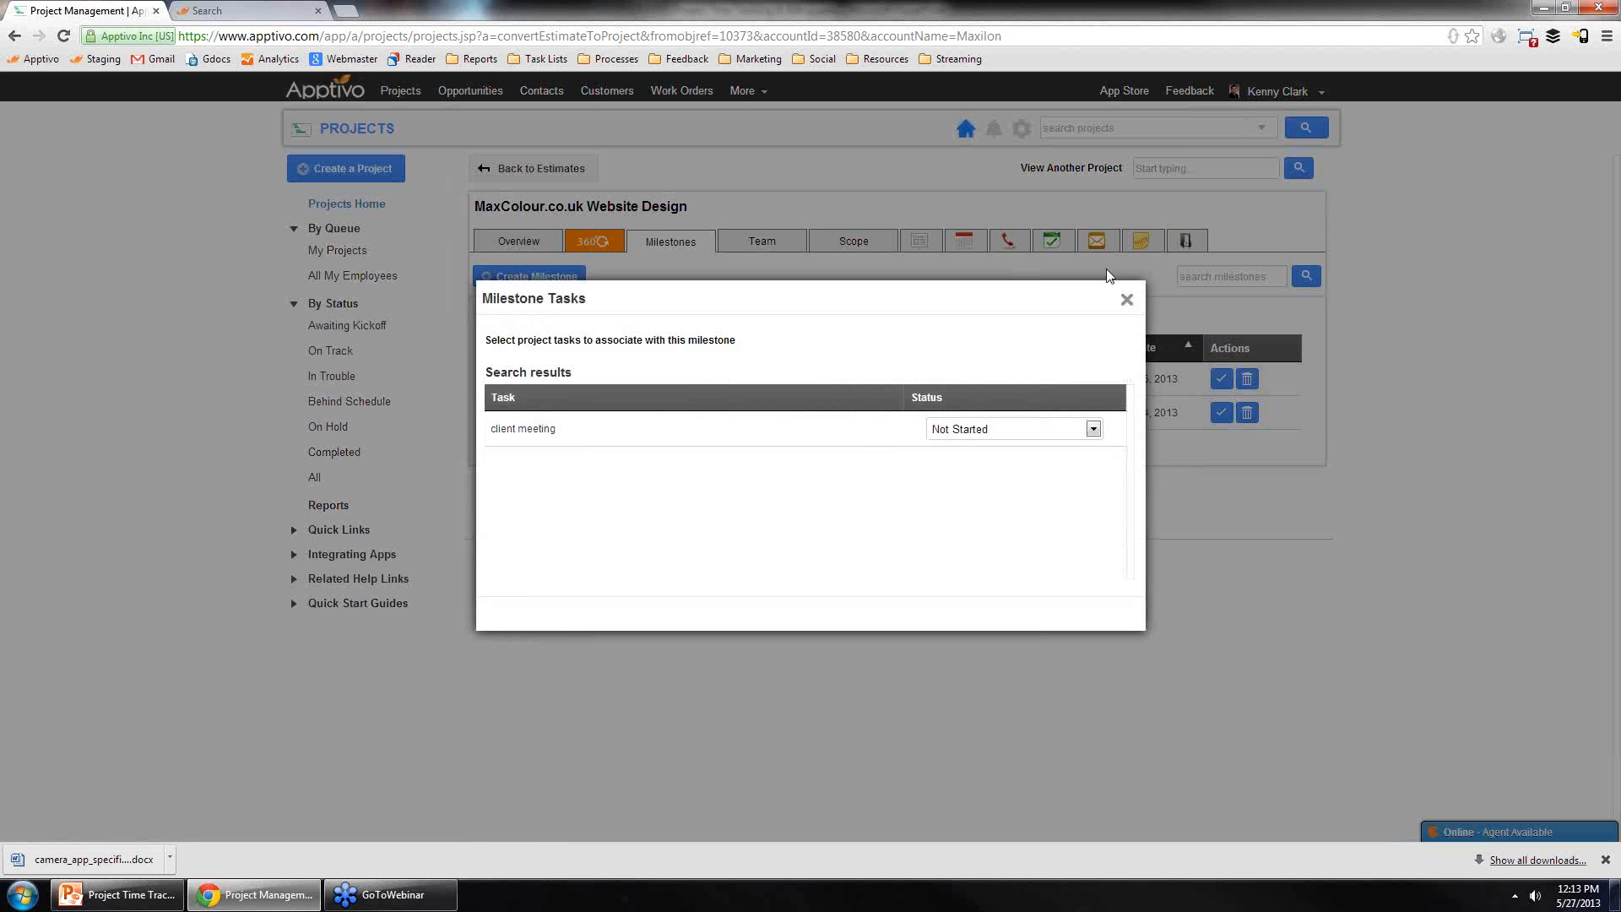
click(1038, 428)
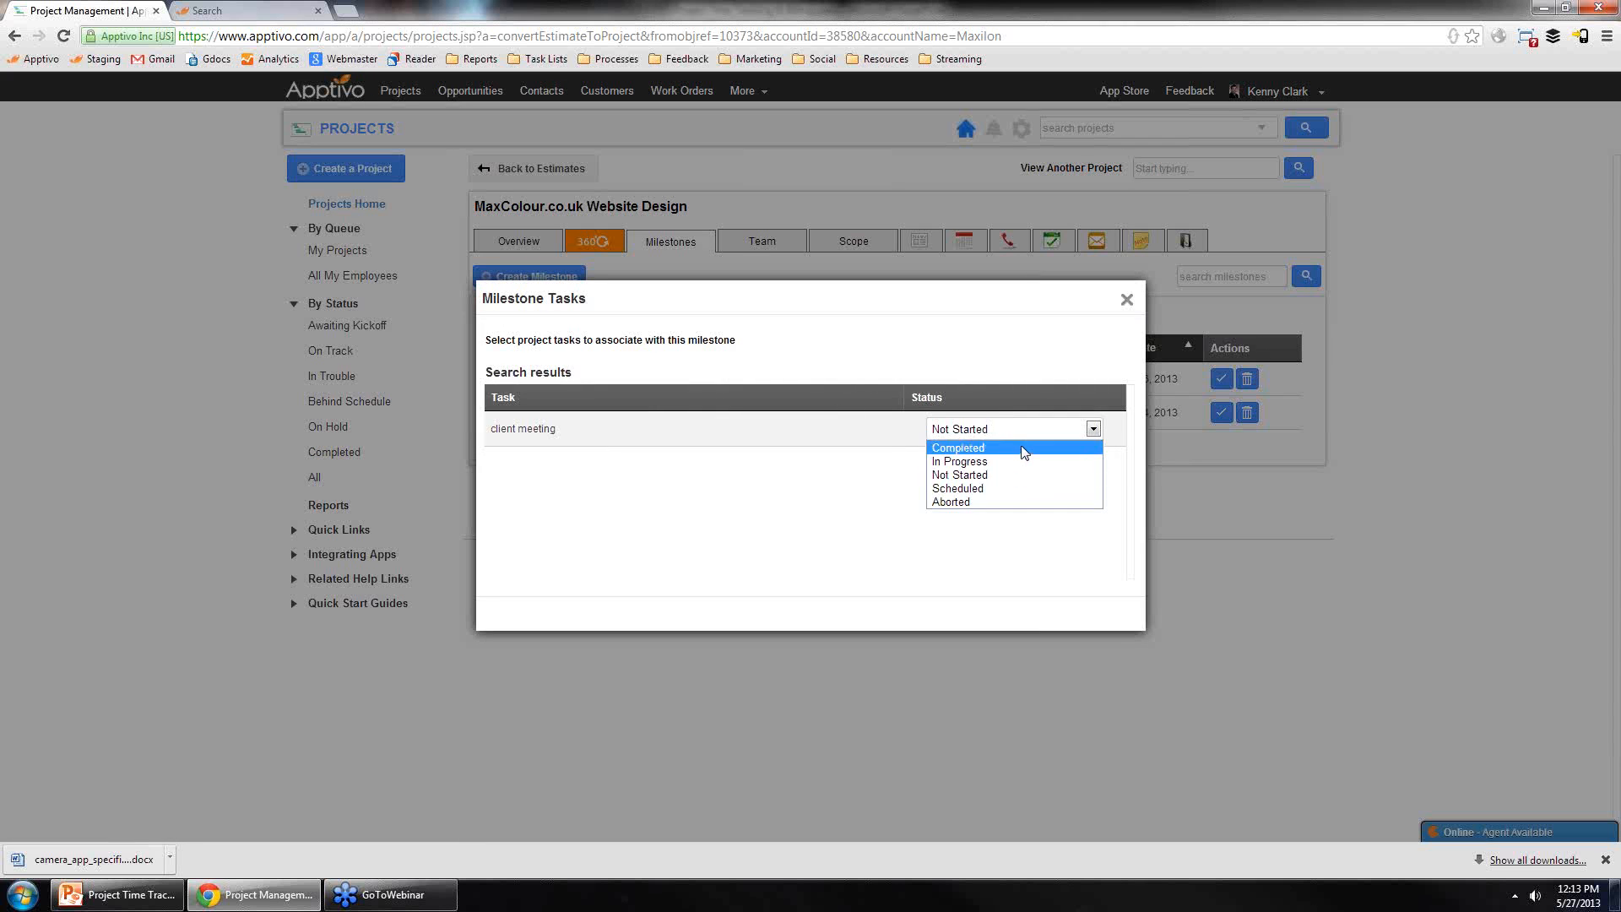
click(1021, 446)
click(1127, 299)
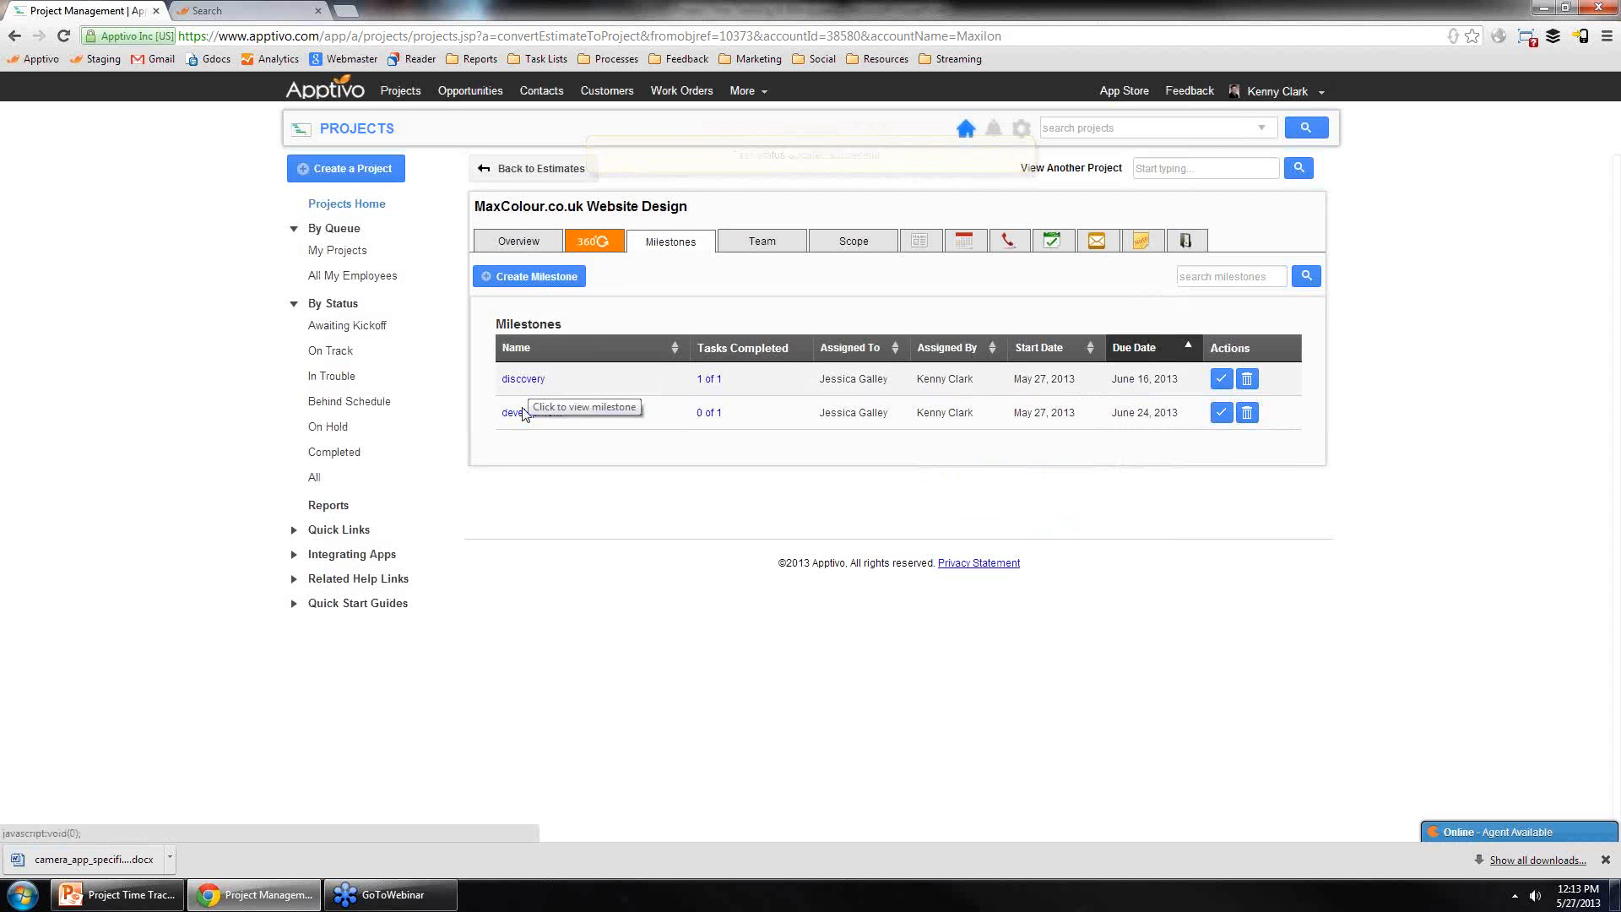
Step: Check the project's task list, then mark the discovery milestone as completed
click(1055, 243)
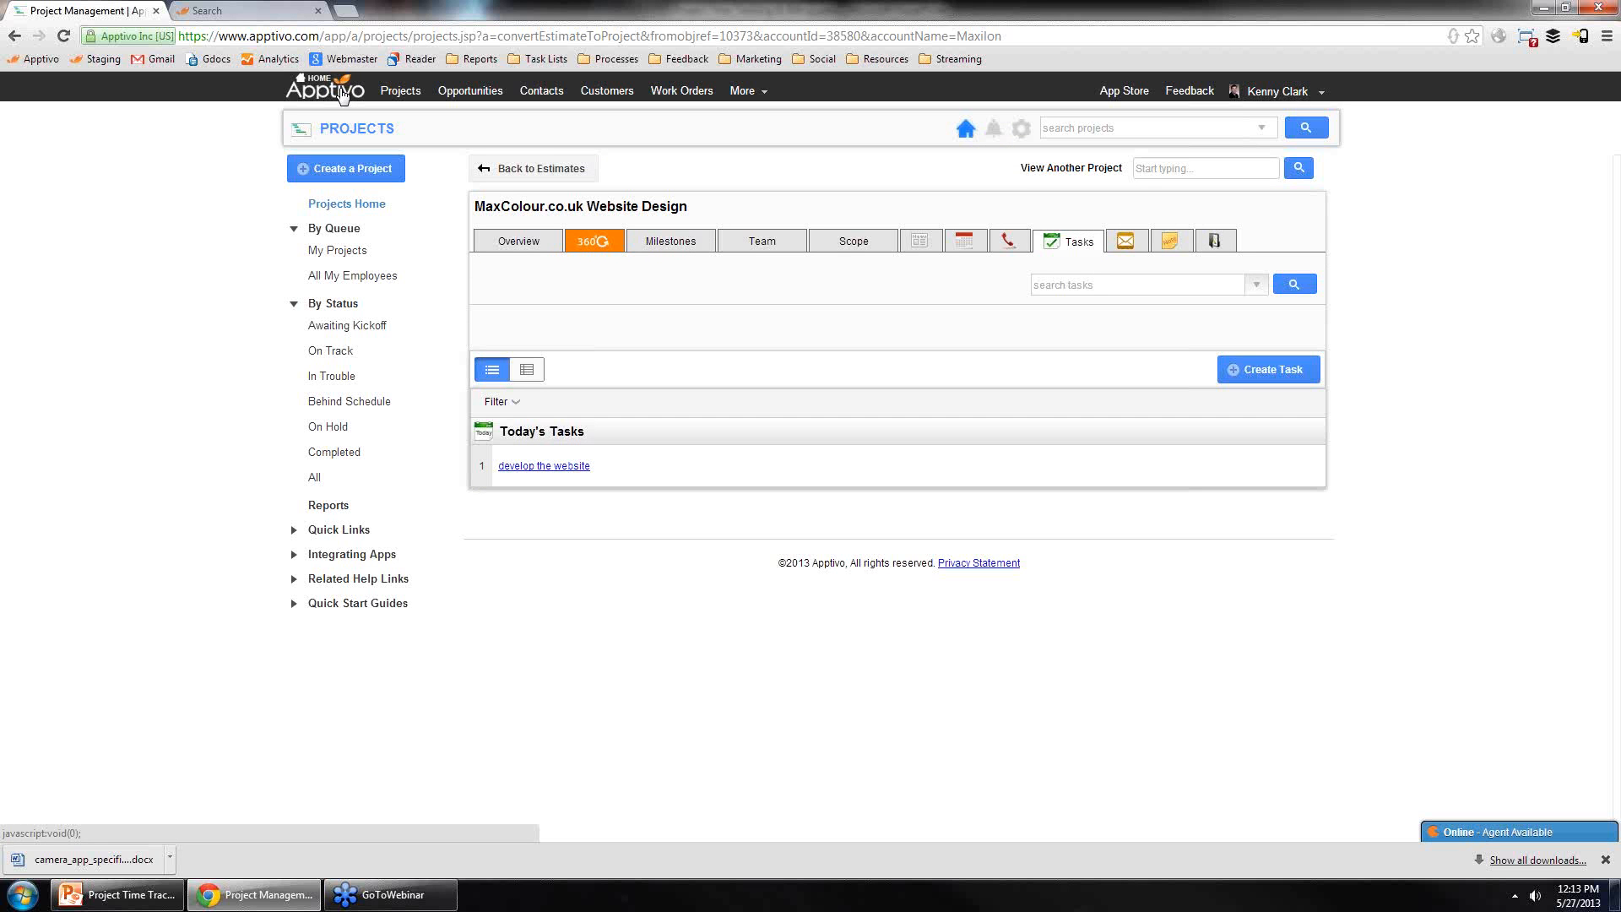
click(672, 245)
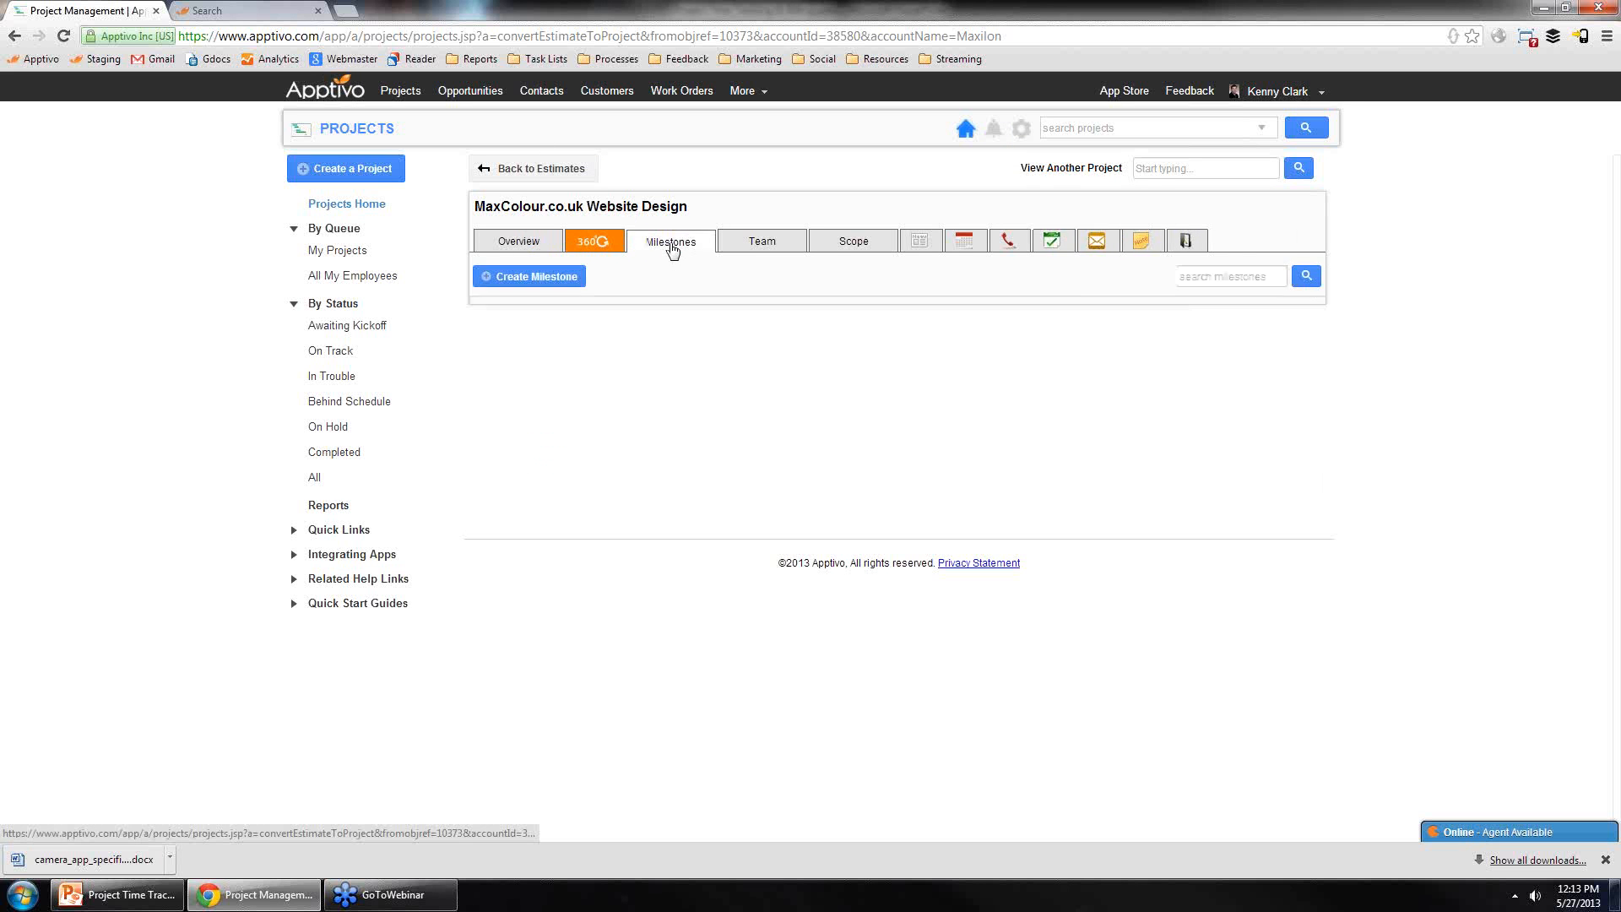
click(1221, 379)
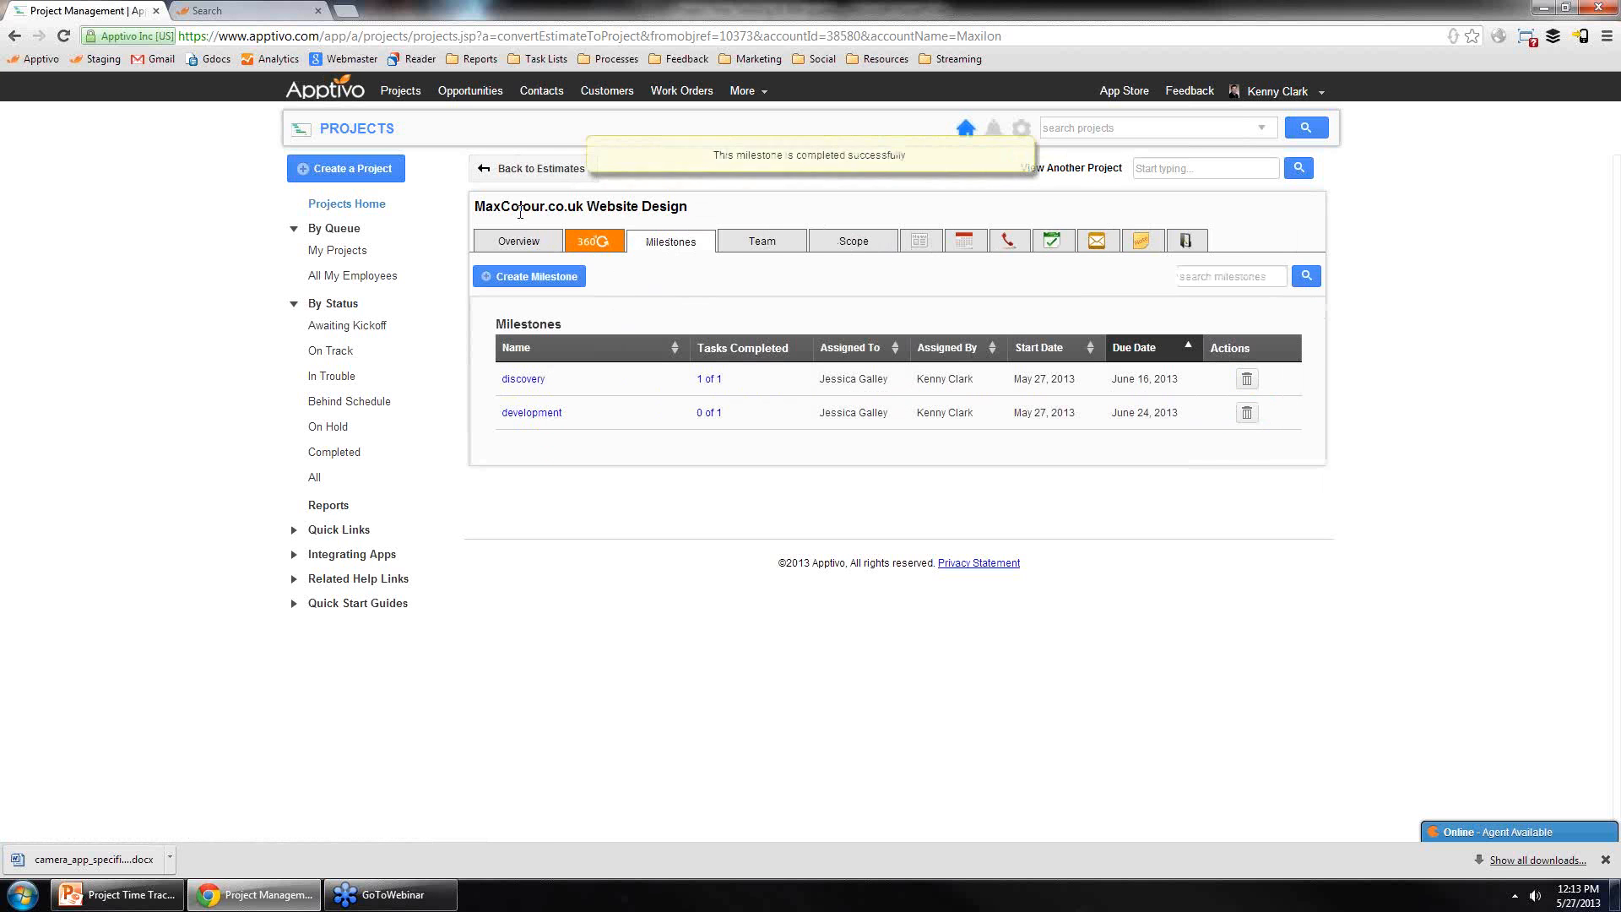
Step: Generate an invoice from the project's overview
click(537, 244)
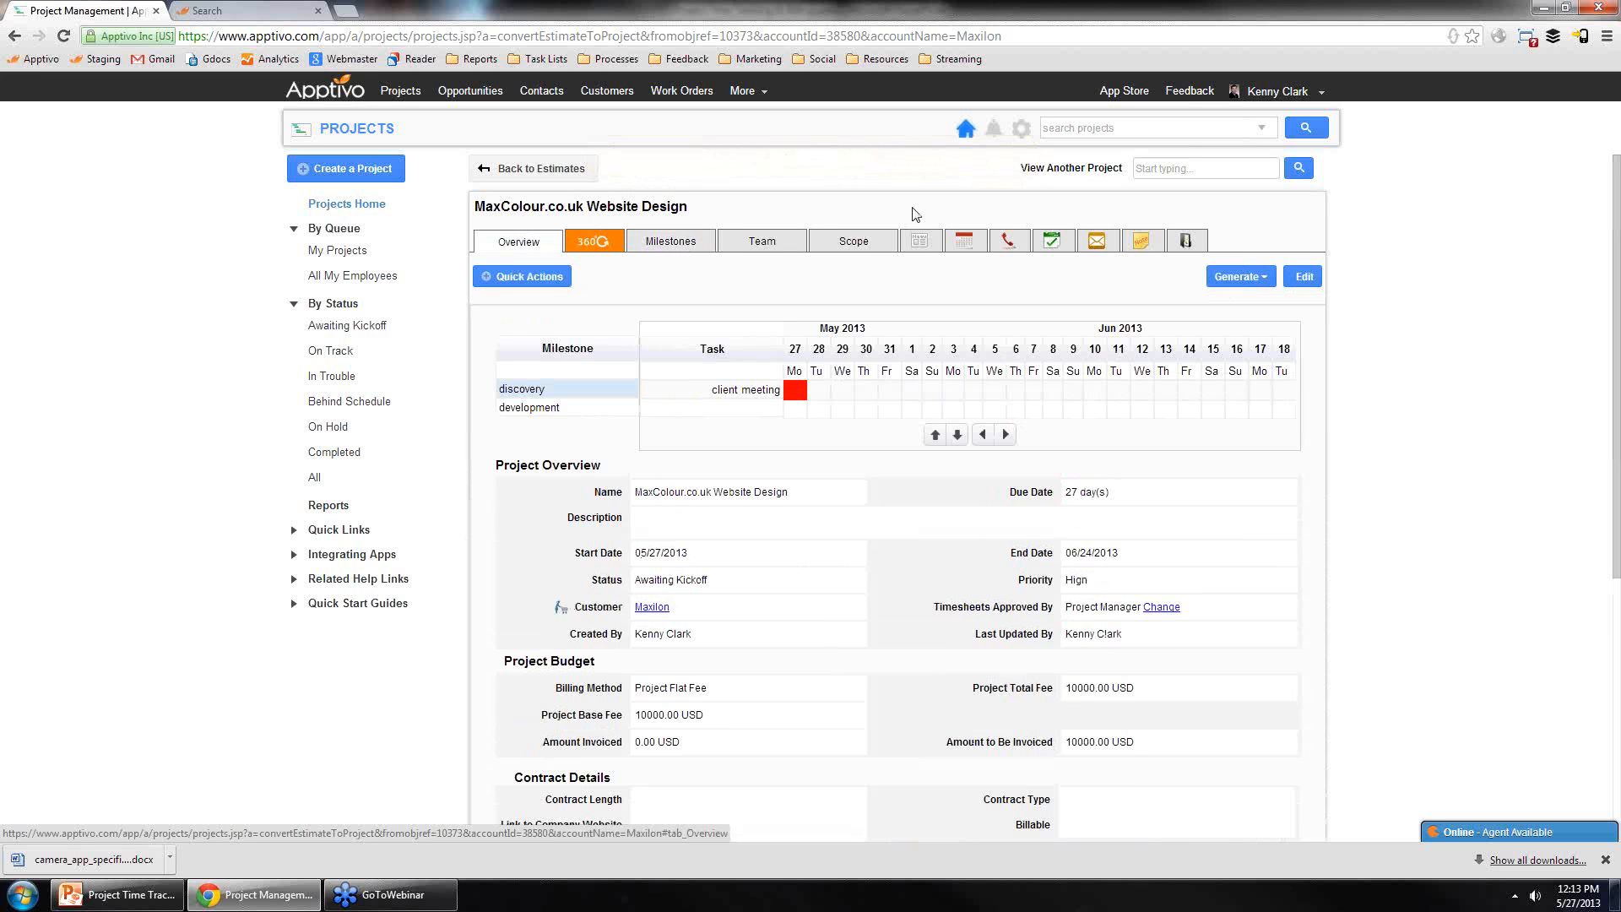
click(1231, 282)
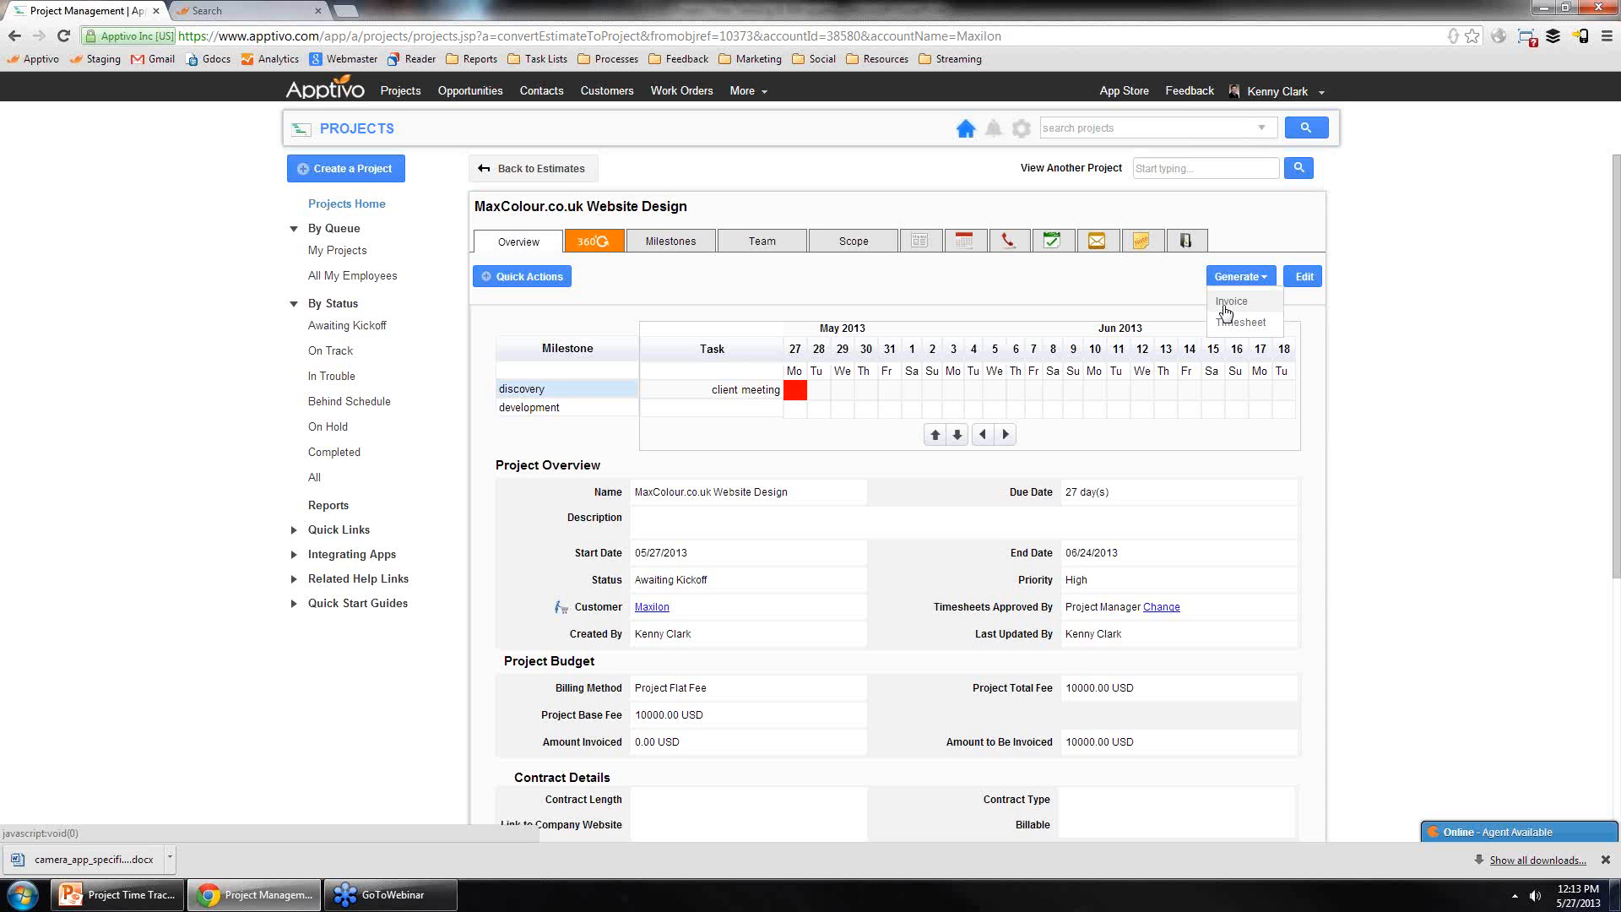
click(1226, 309)
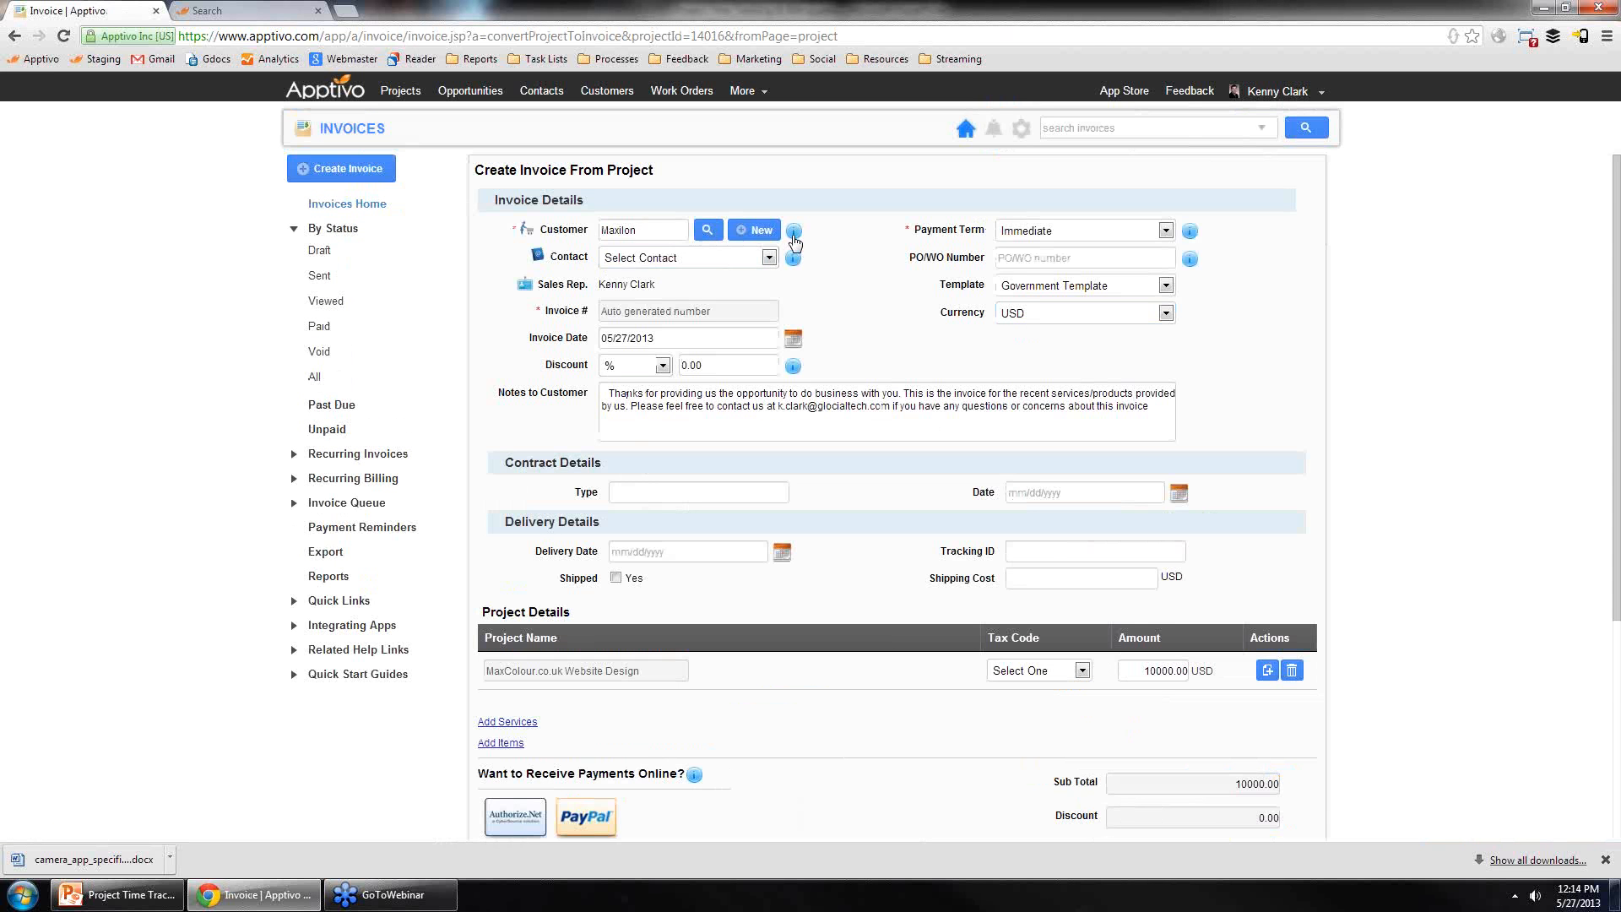
Step: Change the project line amount on the invoice to 12000, then restore it to 10000
scroll(572, 422, down, 3)
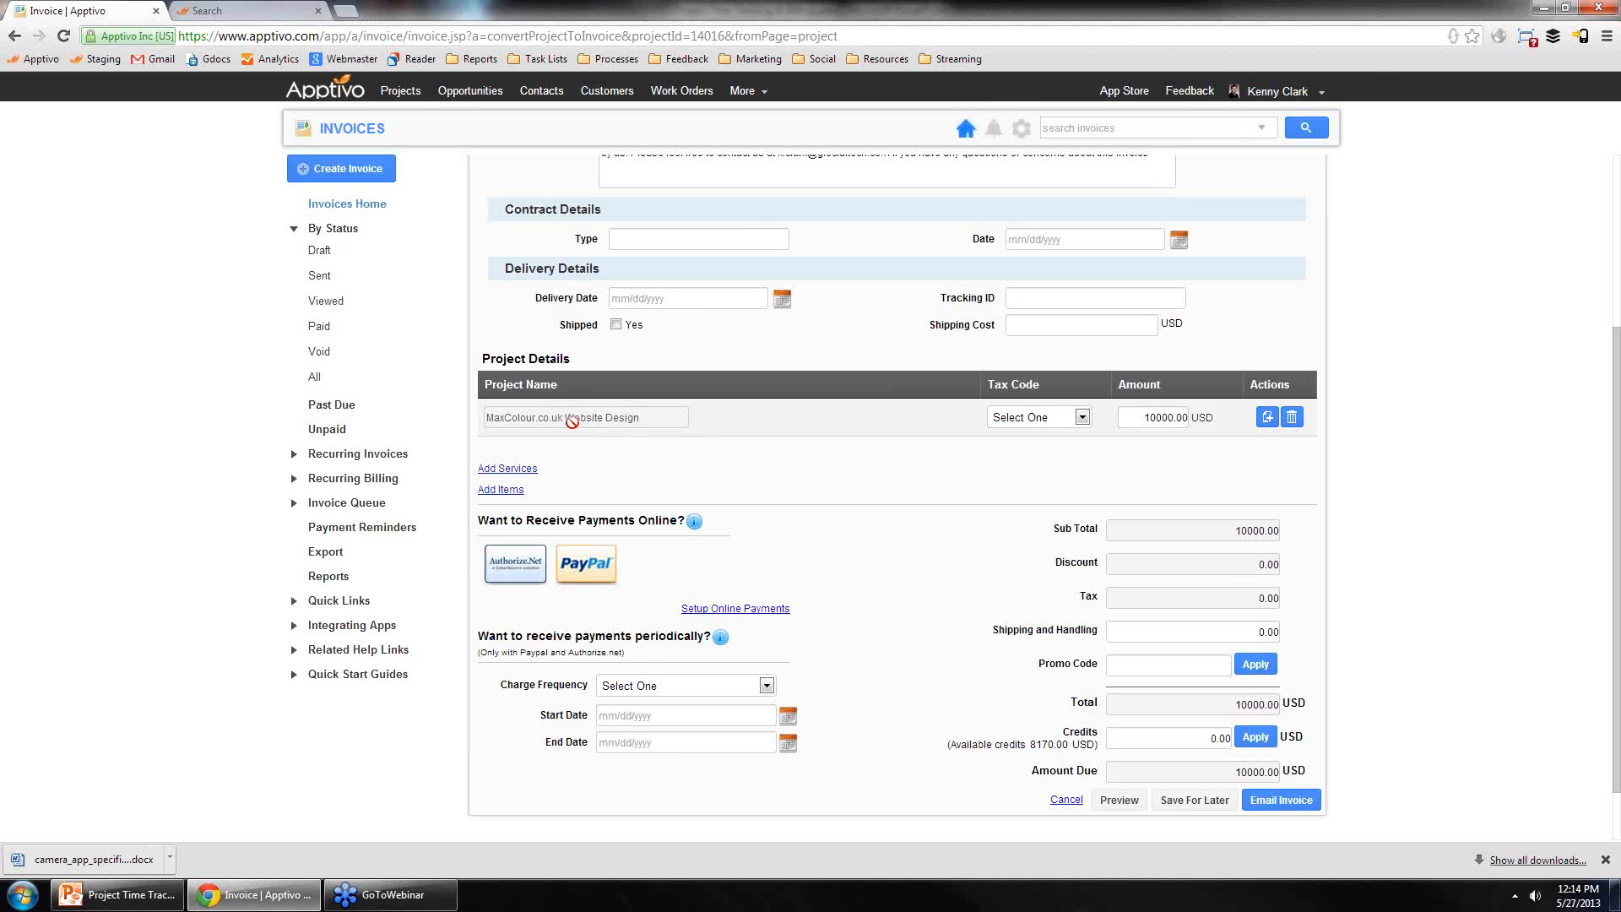
click(1268, 419)
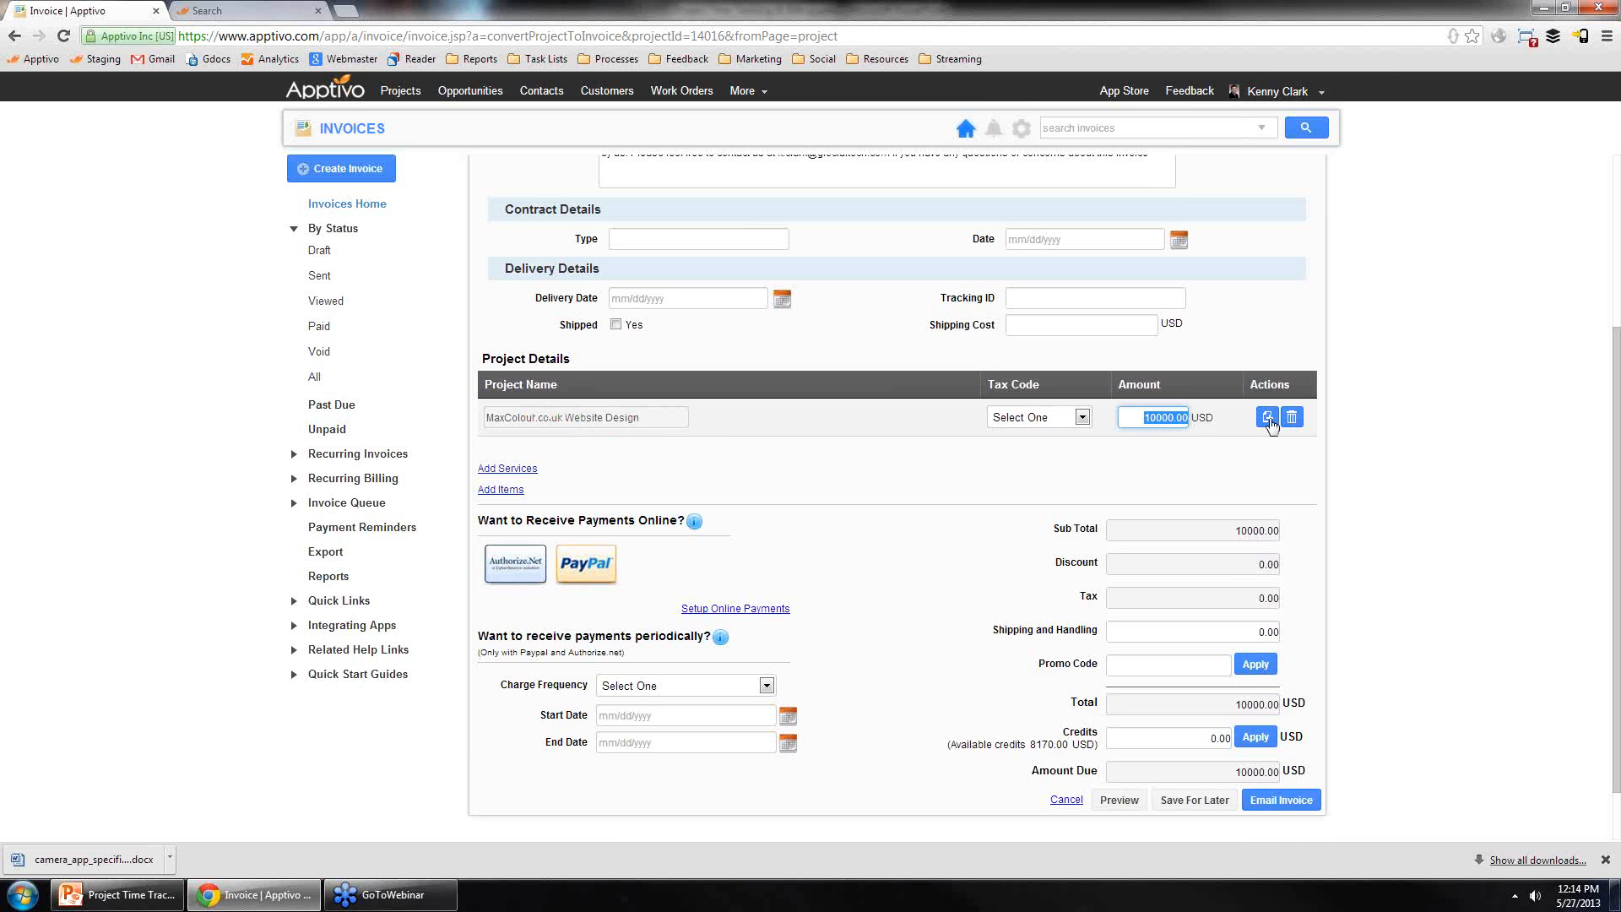
click(1154, 417)
key(BackSpace)
text(2)
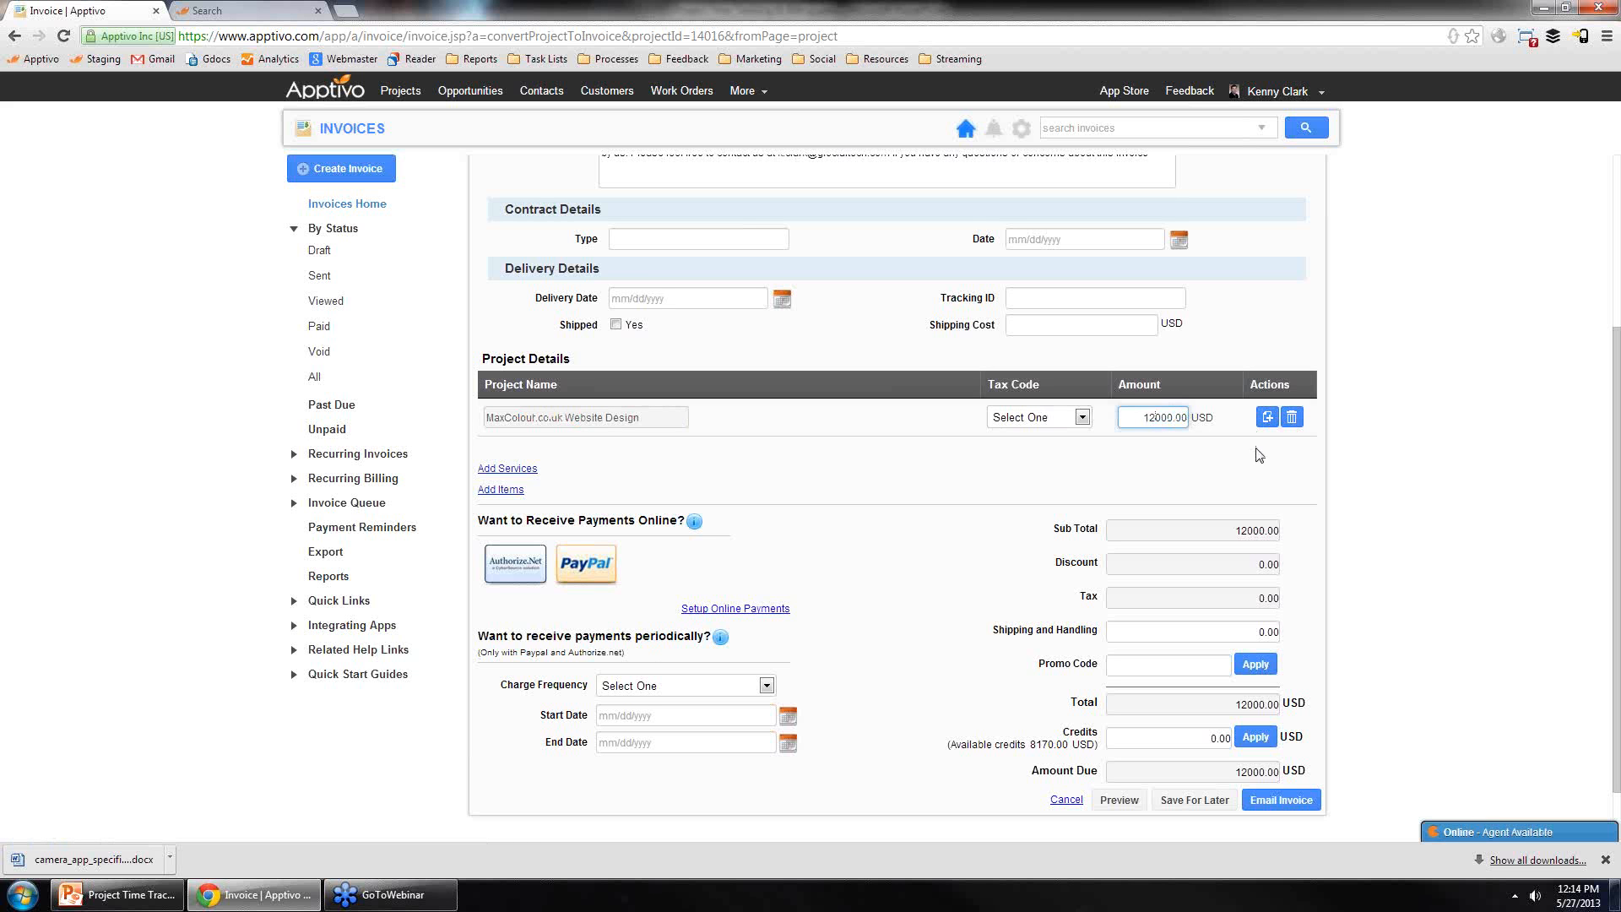
key(BackSpace)
text(0)
Step: Email the invoice and review the generated message with its attachment and payment link
click(1264, 475)
scroll(1304, 494, down, 1)
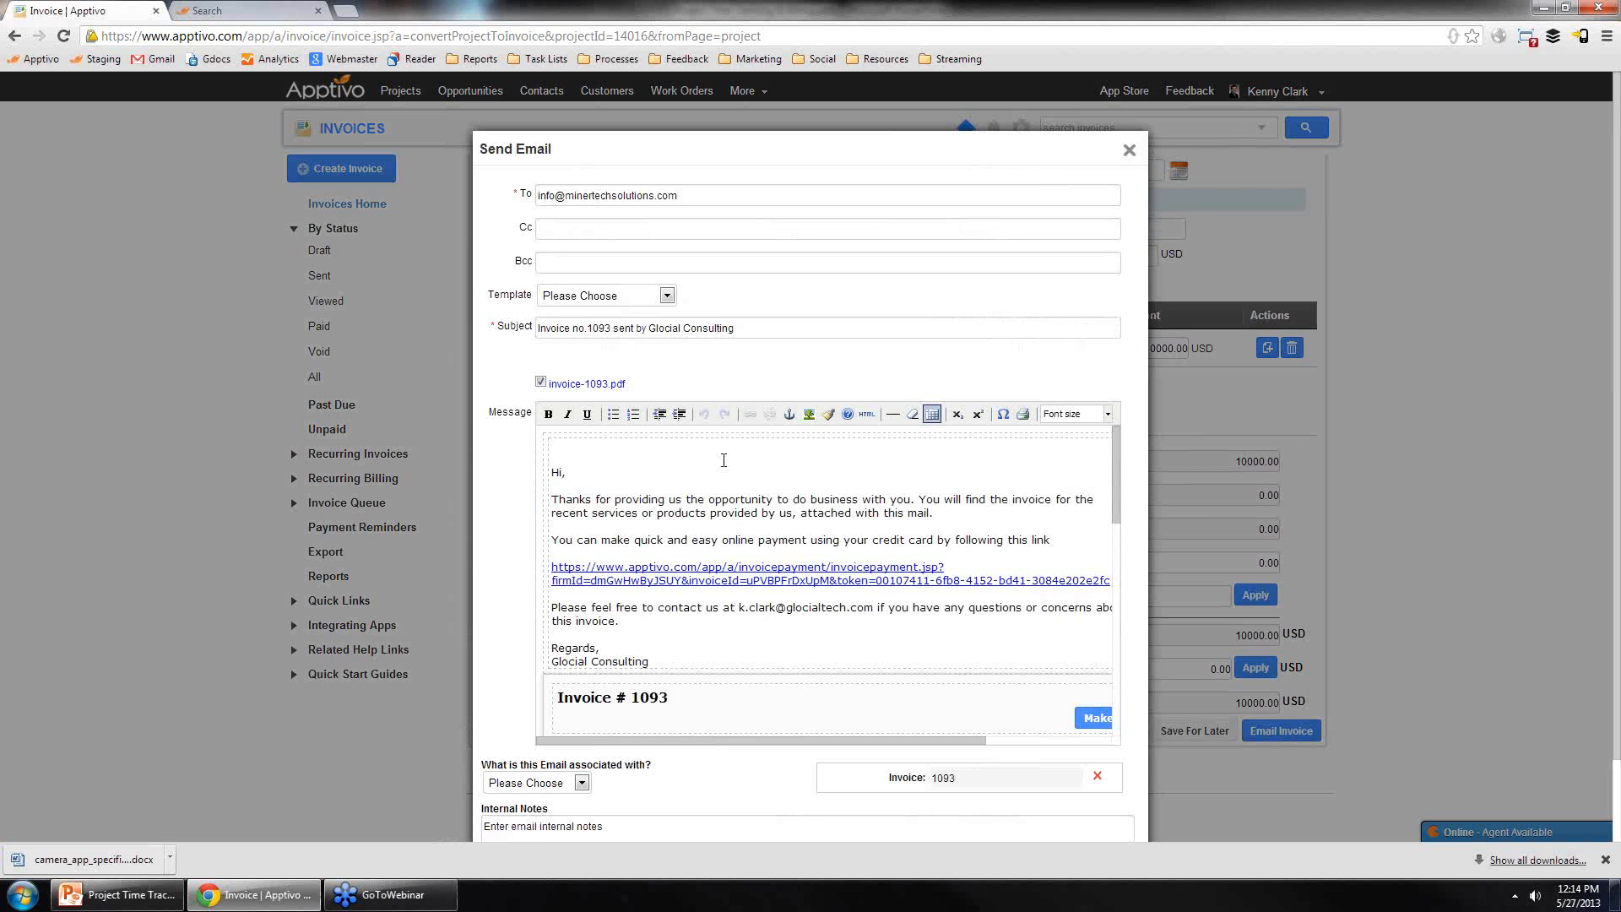
scroll(903, 593, down, 3)
scroll(903, 593, down, 5)
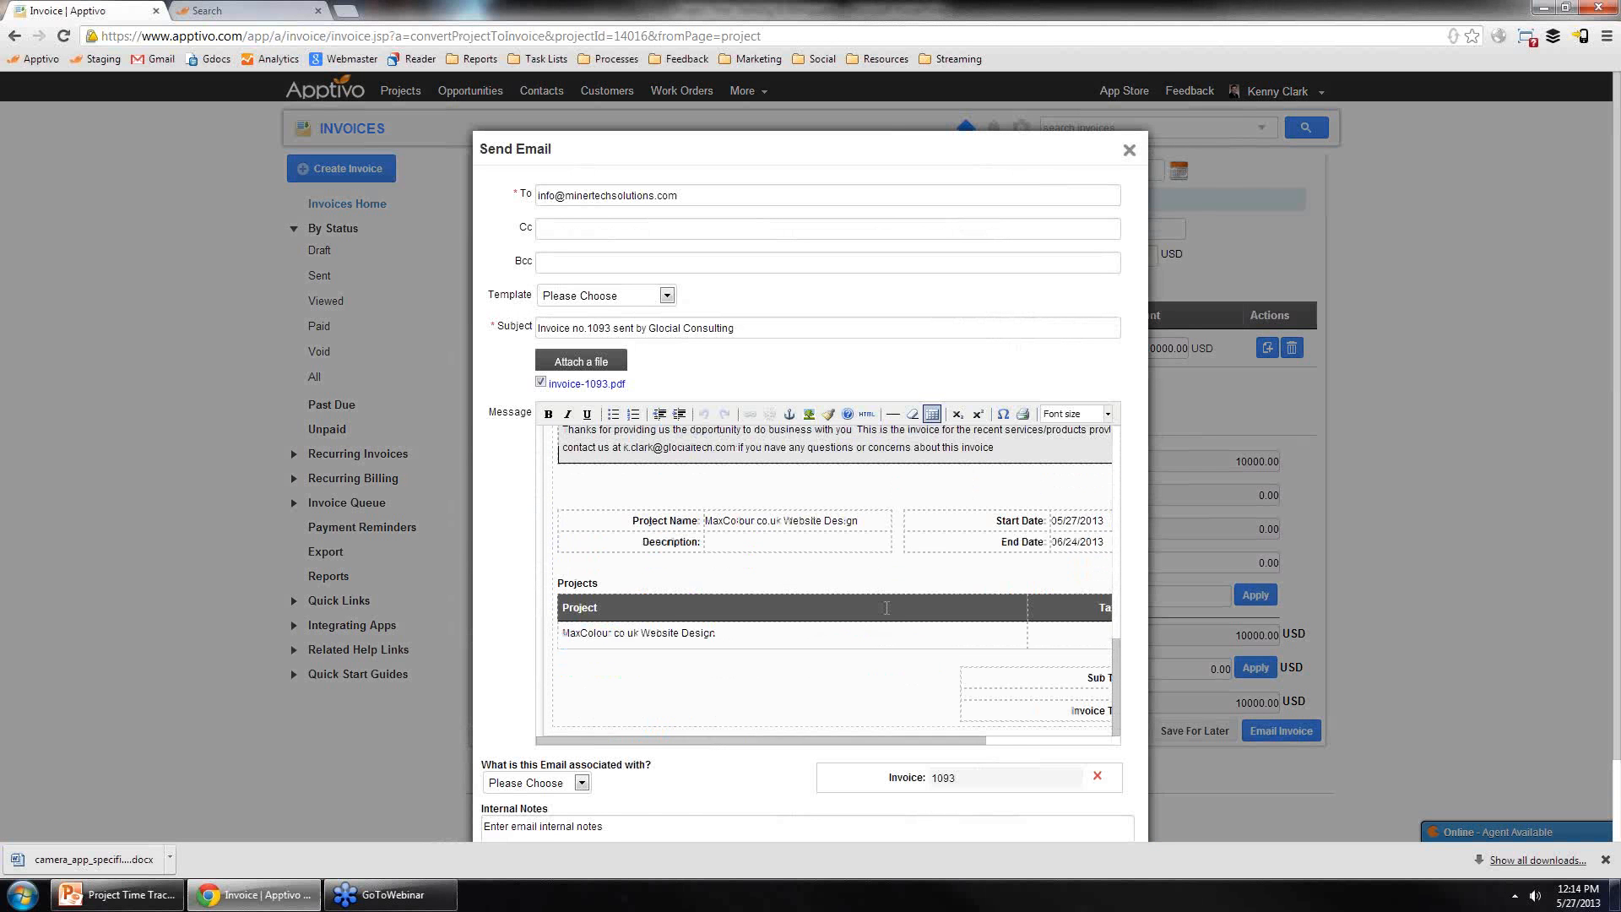
scroll(884, 571, up, 5)
scroll(887, 572, up, 5)
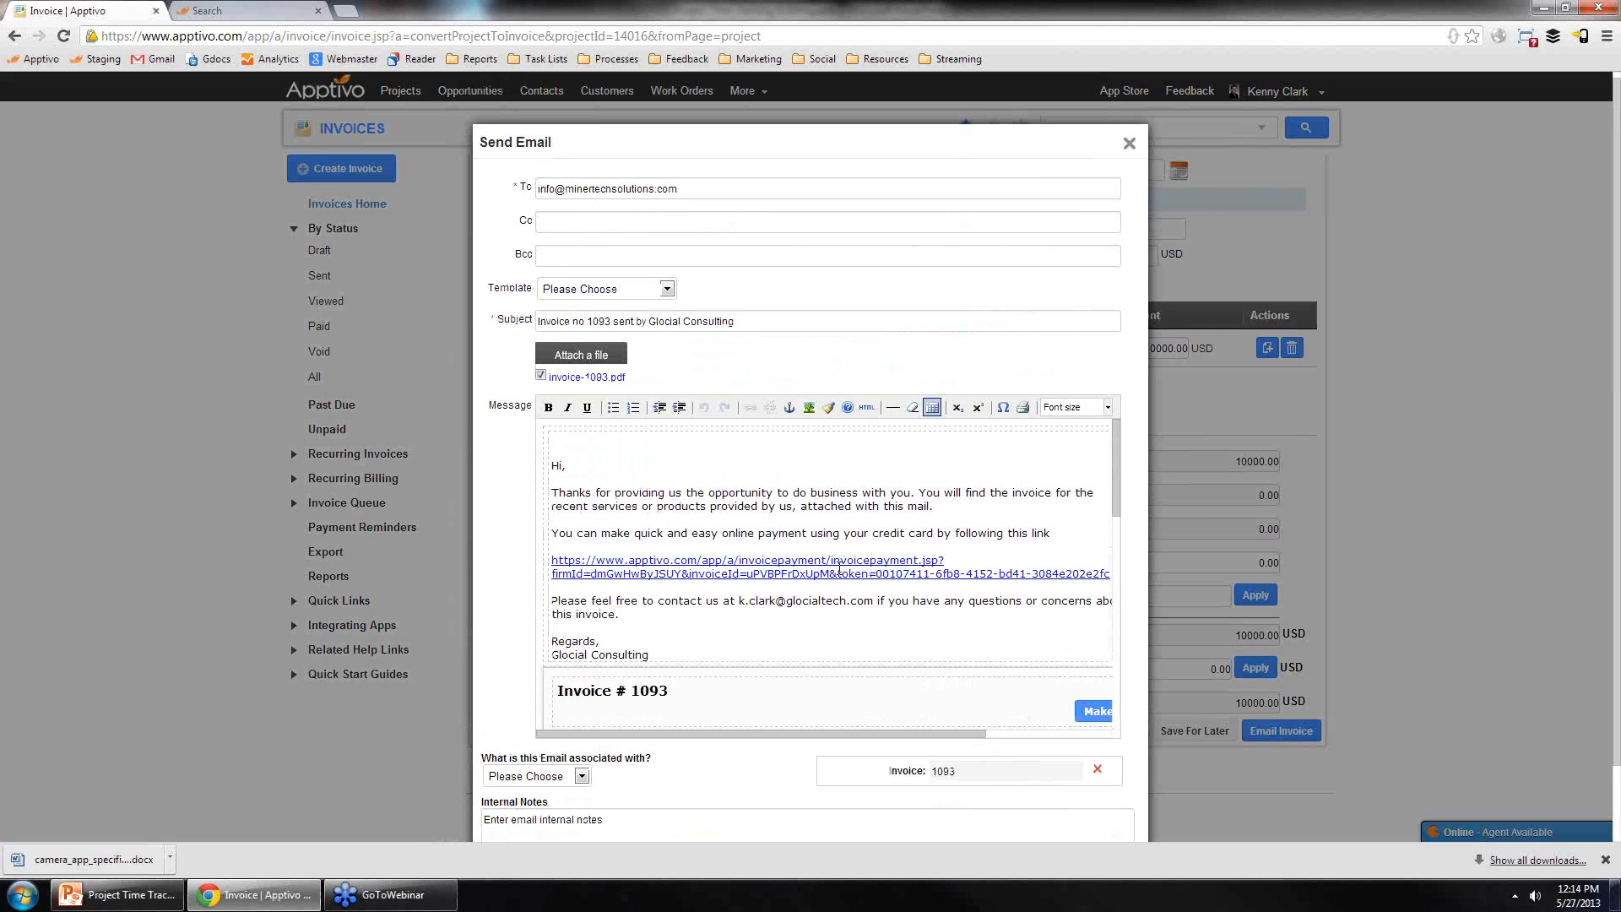
Step: Open the invoice's online payment link from the email in a new browser tab
triple_click(840, 570)
key(ctrl+c)
click(347, 10)
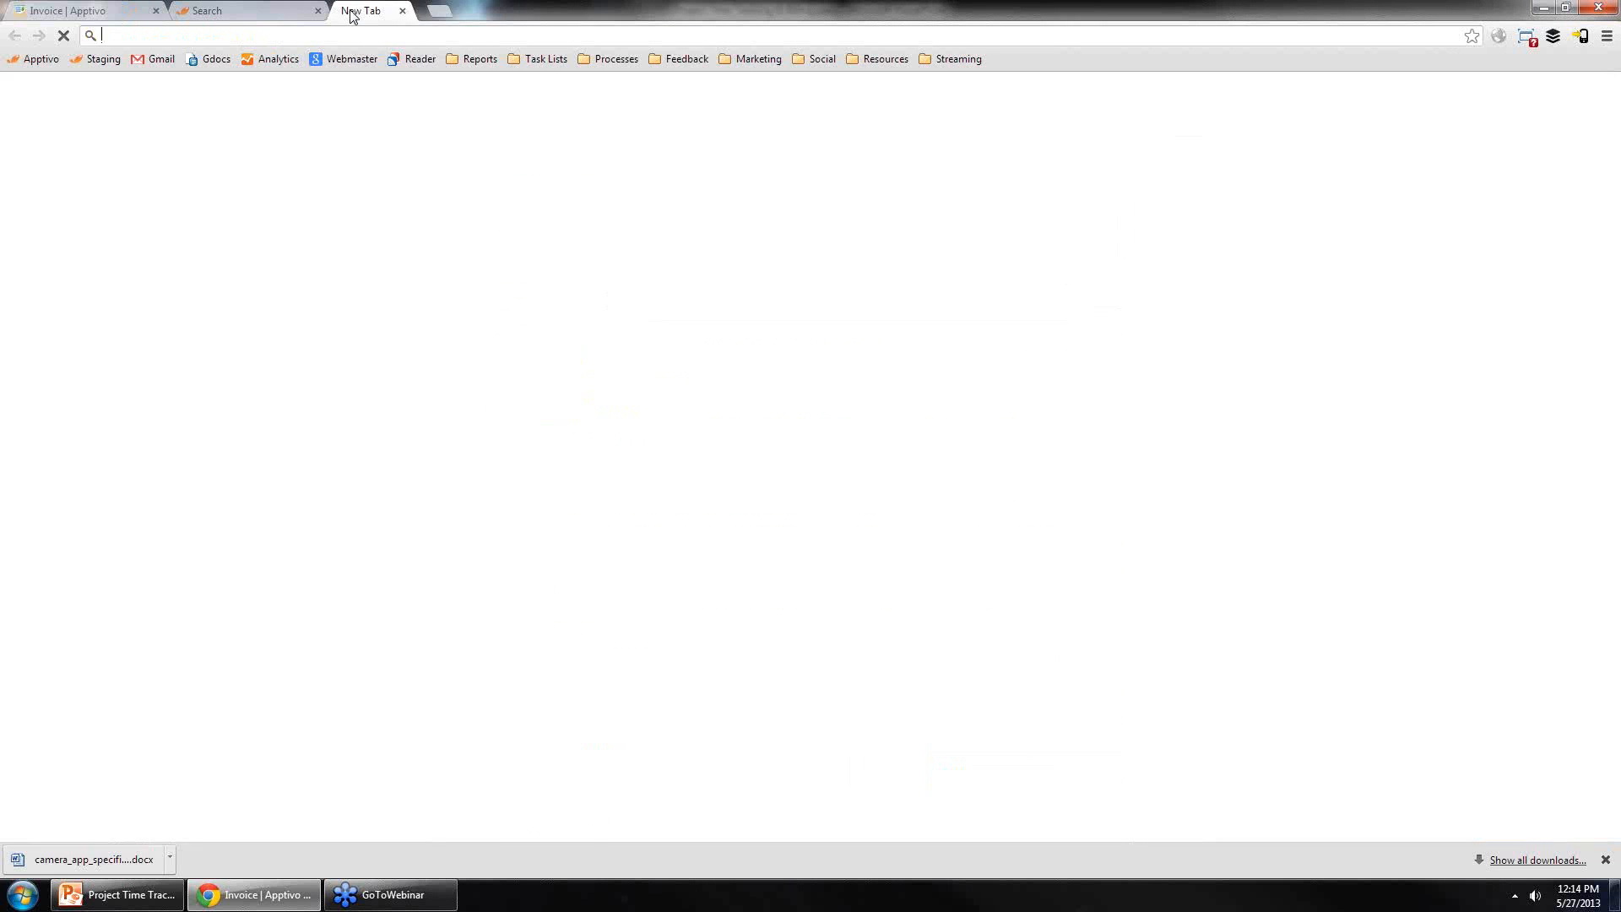
key(ctrl+v)
key(Return)
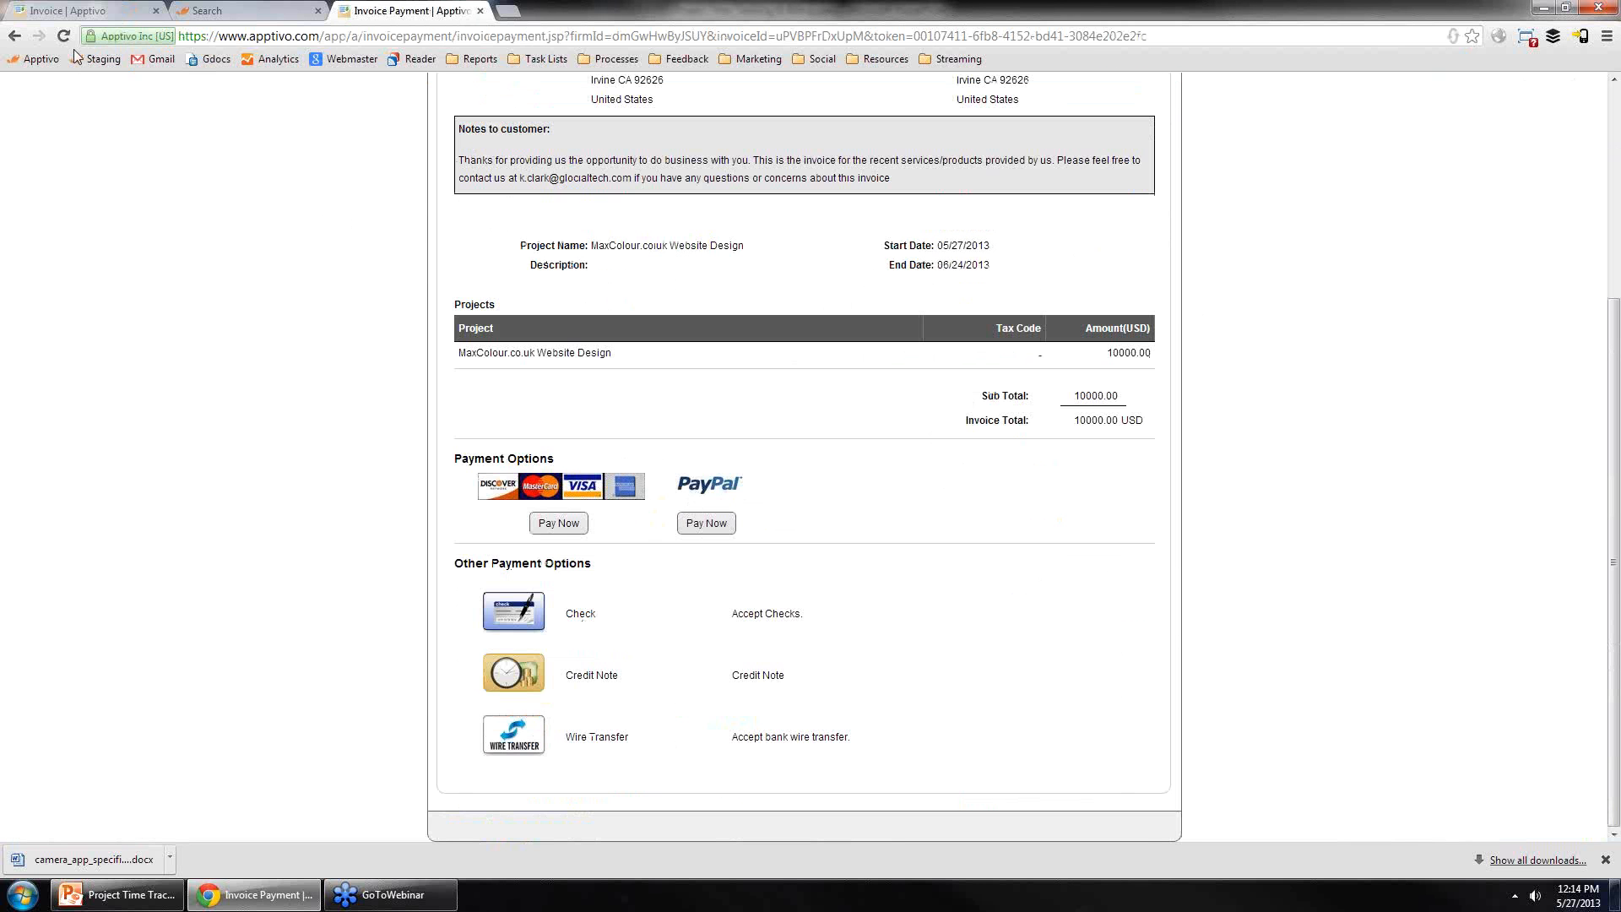
Step: Close the invoice email dialog and return to the Invoices home
click(74, 10)
click(1129, 143)
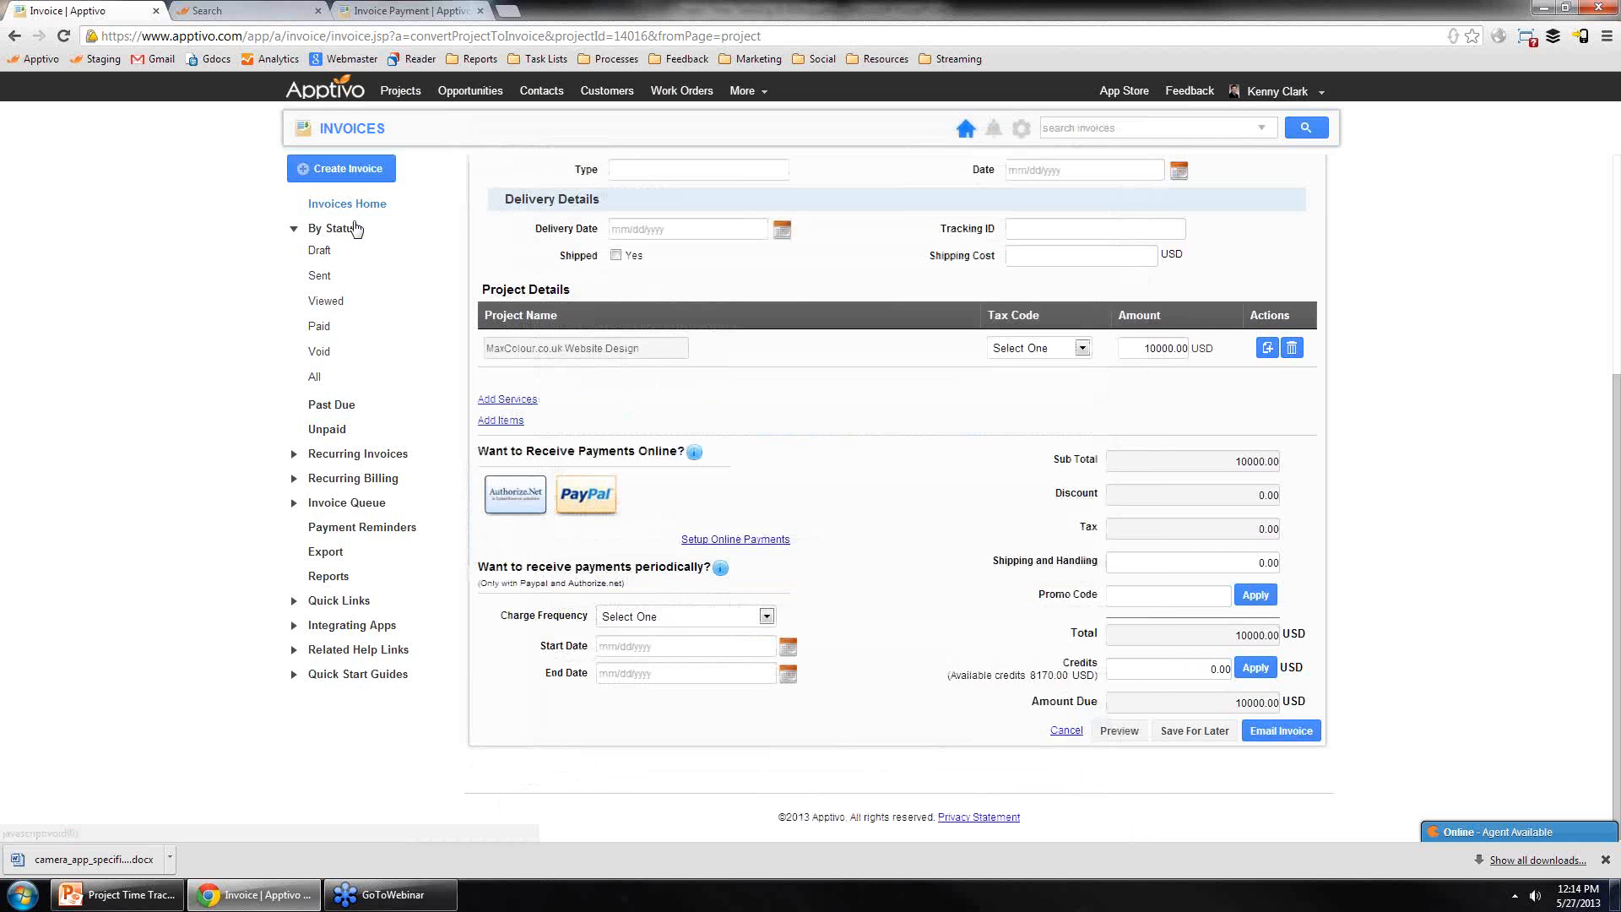
click(359, 129)
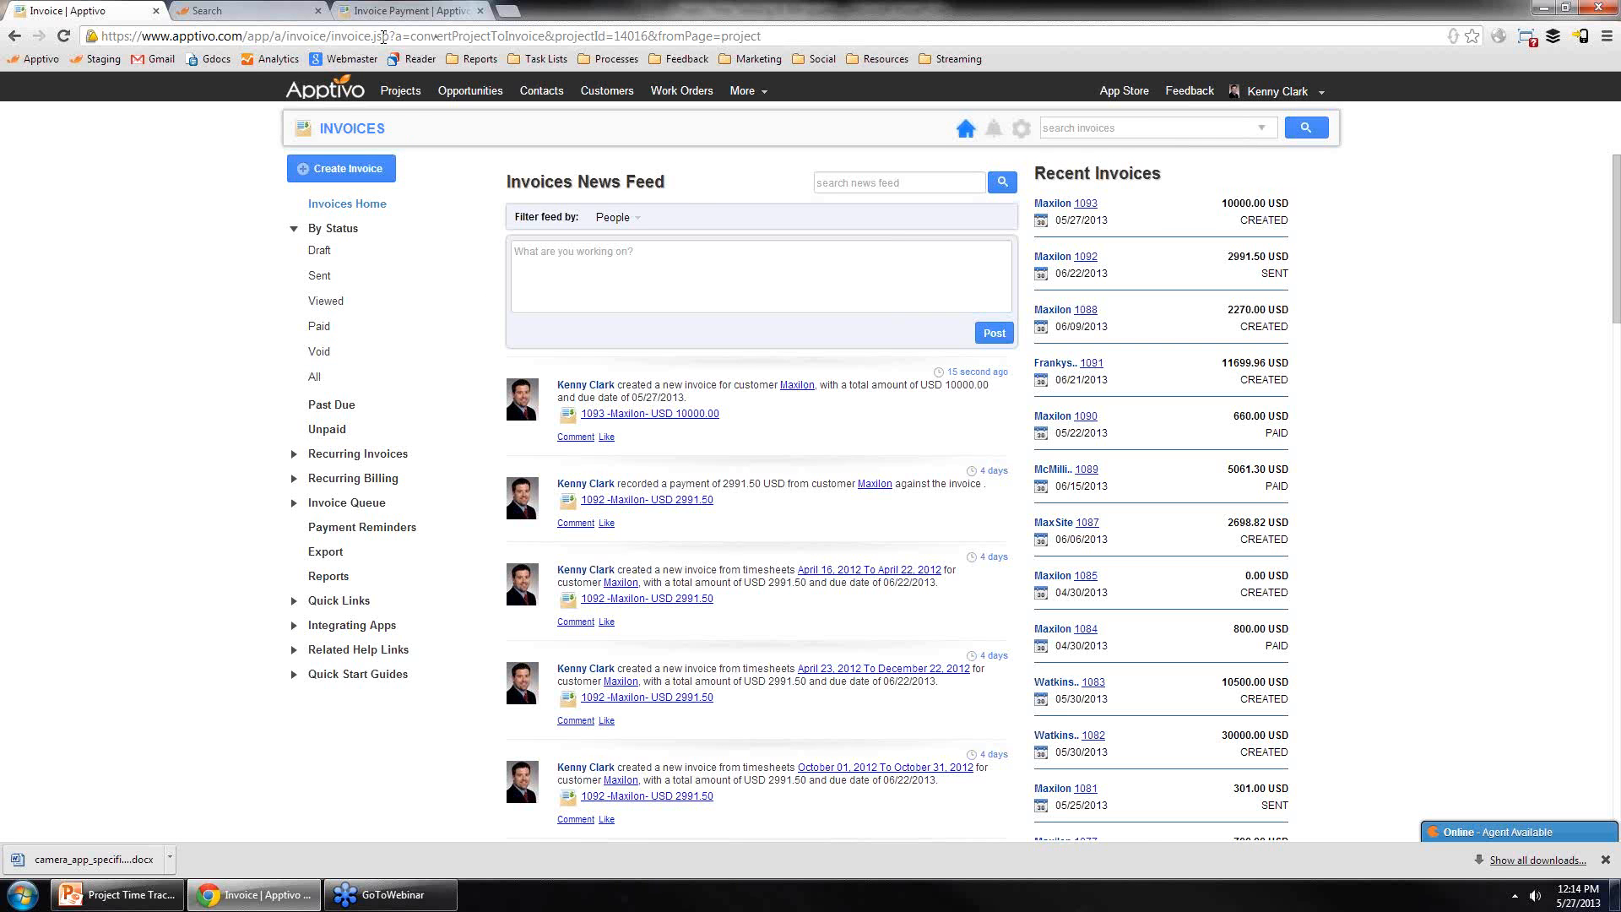
Step: Remove the parameters from the invoice page address and reload it
drag(382, 36, 1040, 35)
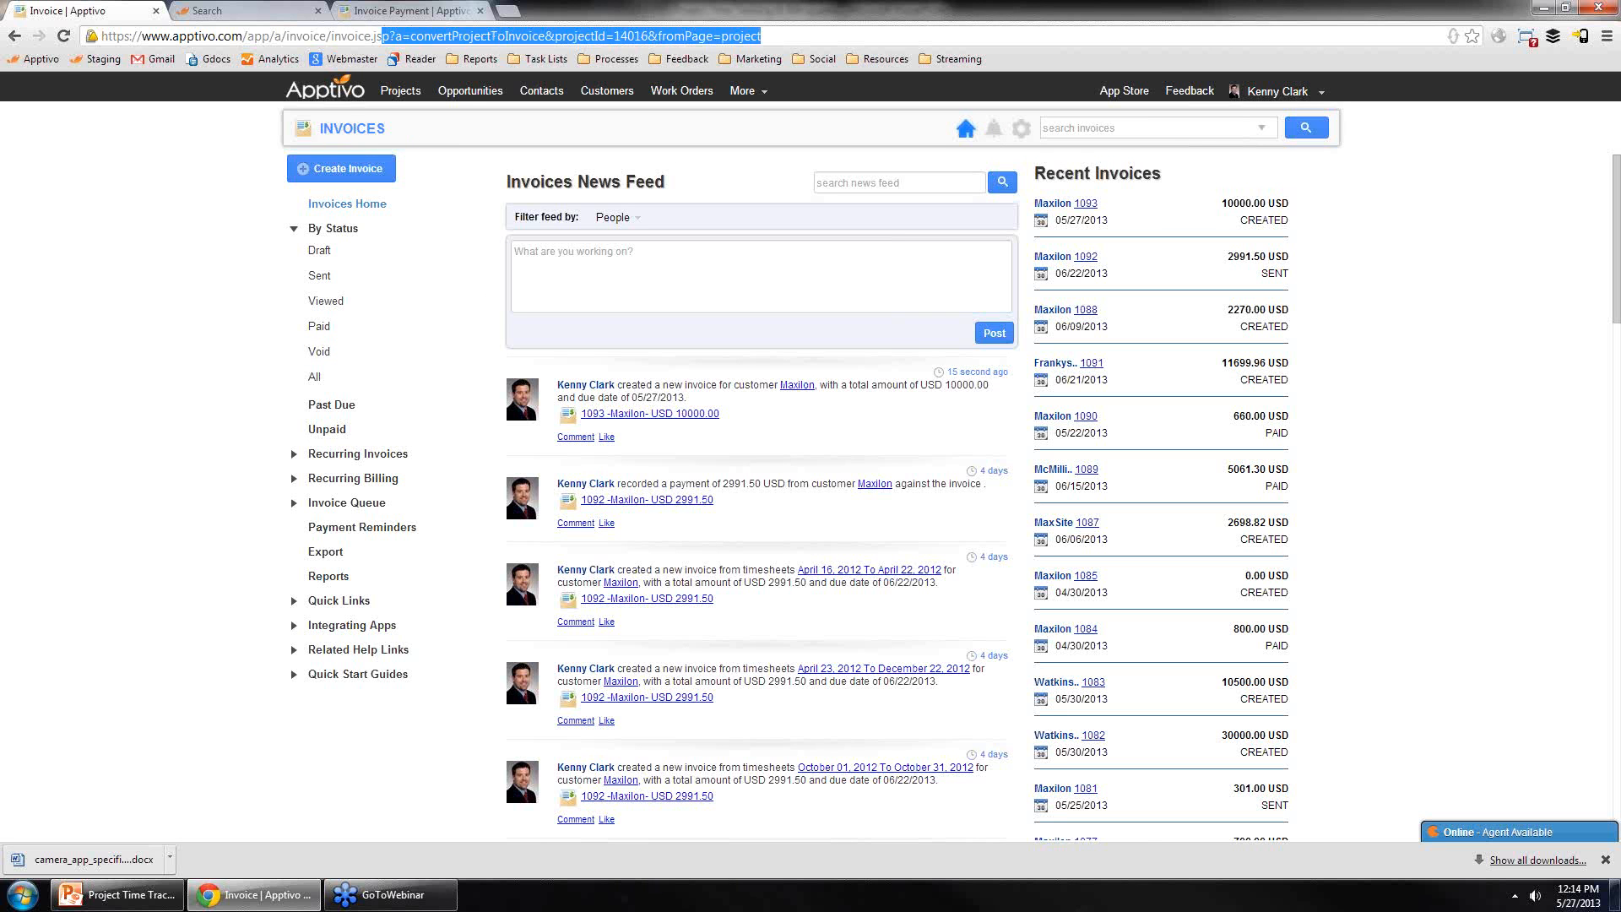
key(BackSpace)
key(Return)
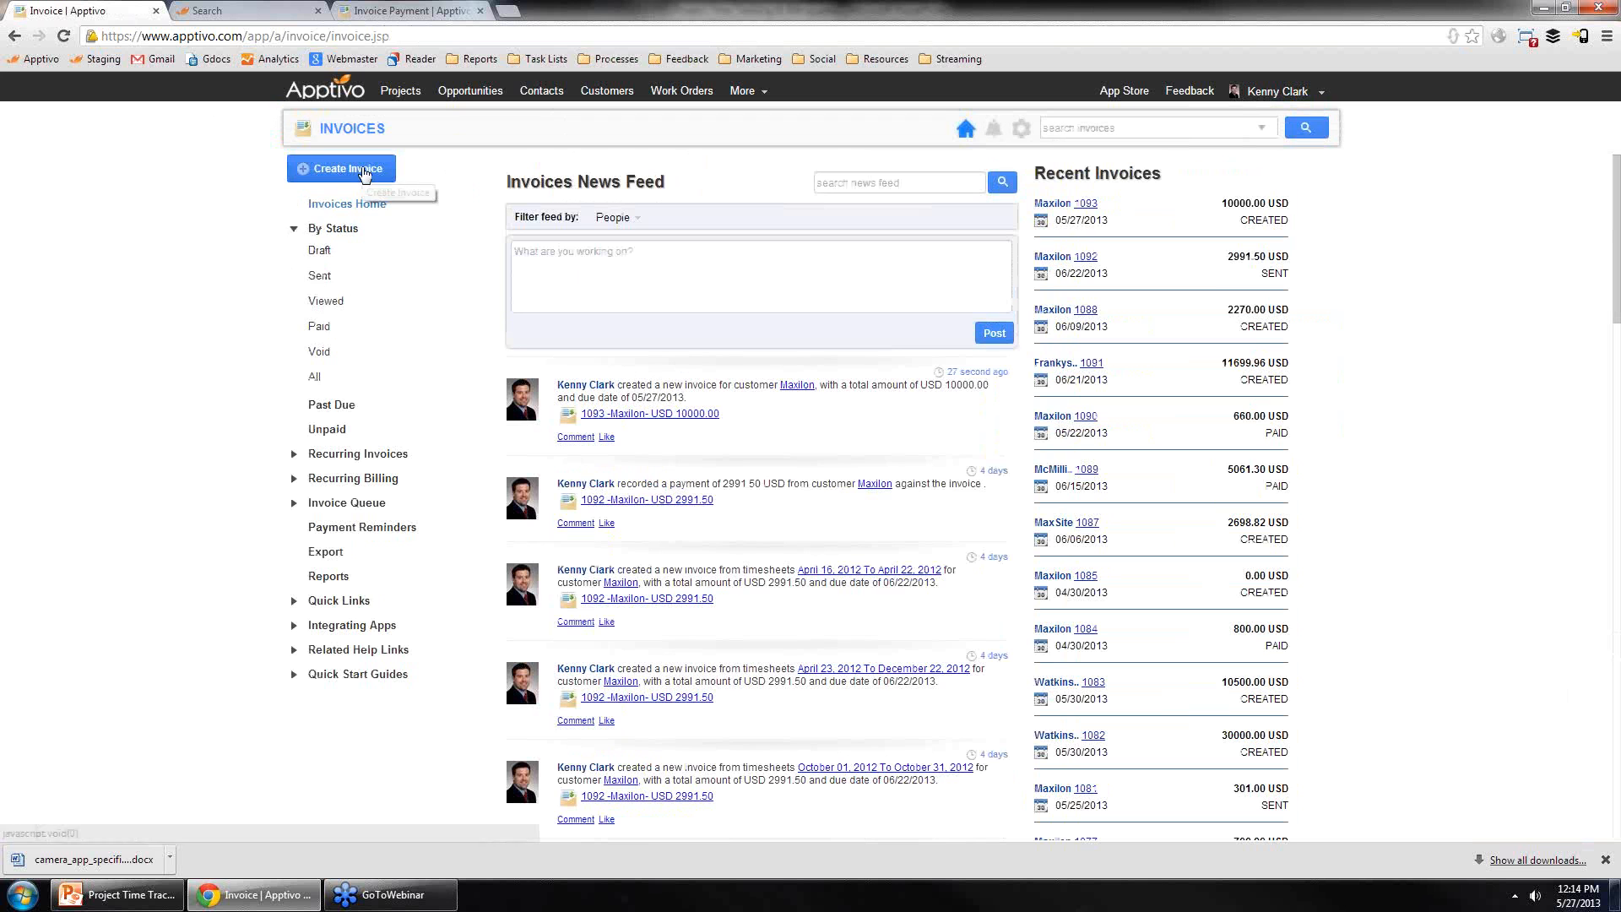
Step: Start an invoice from the MaxColour.co.uk Website Design project, review it, and leave it unsaved for the Invoices home
click(364, 172)
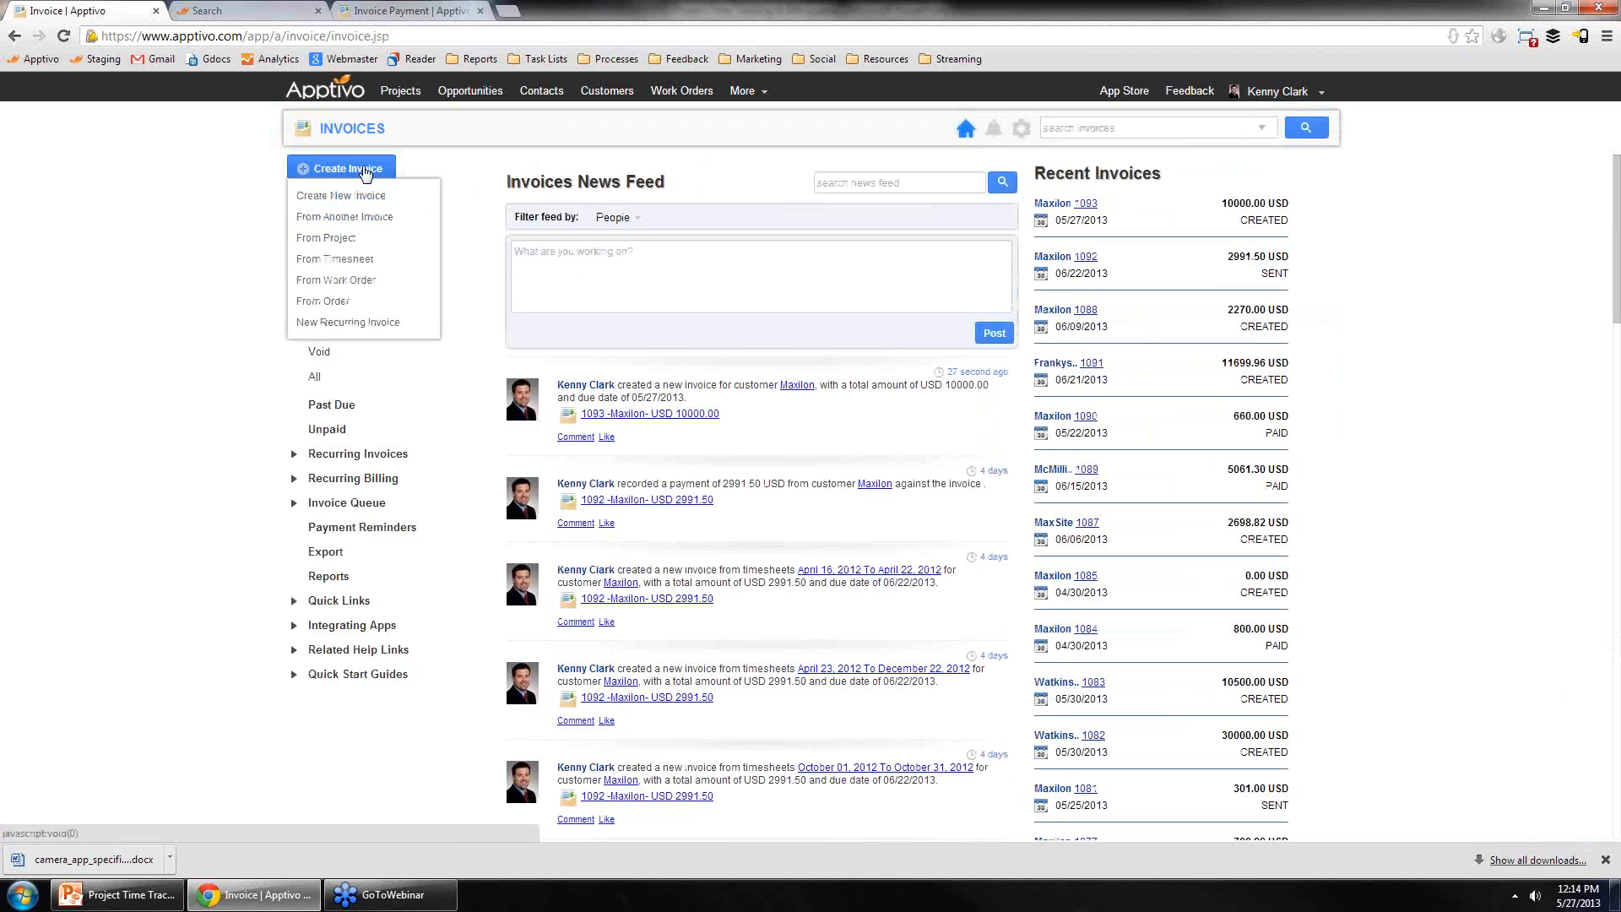
click(350, 240)
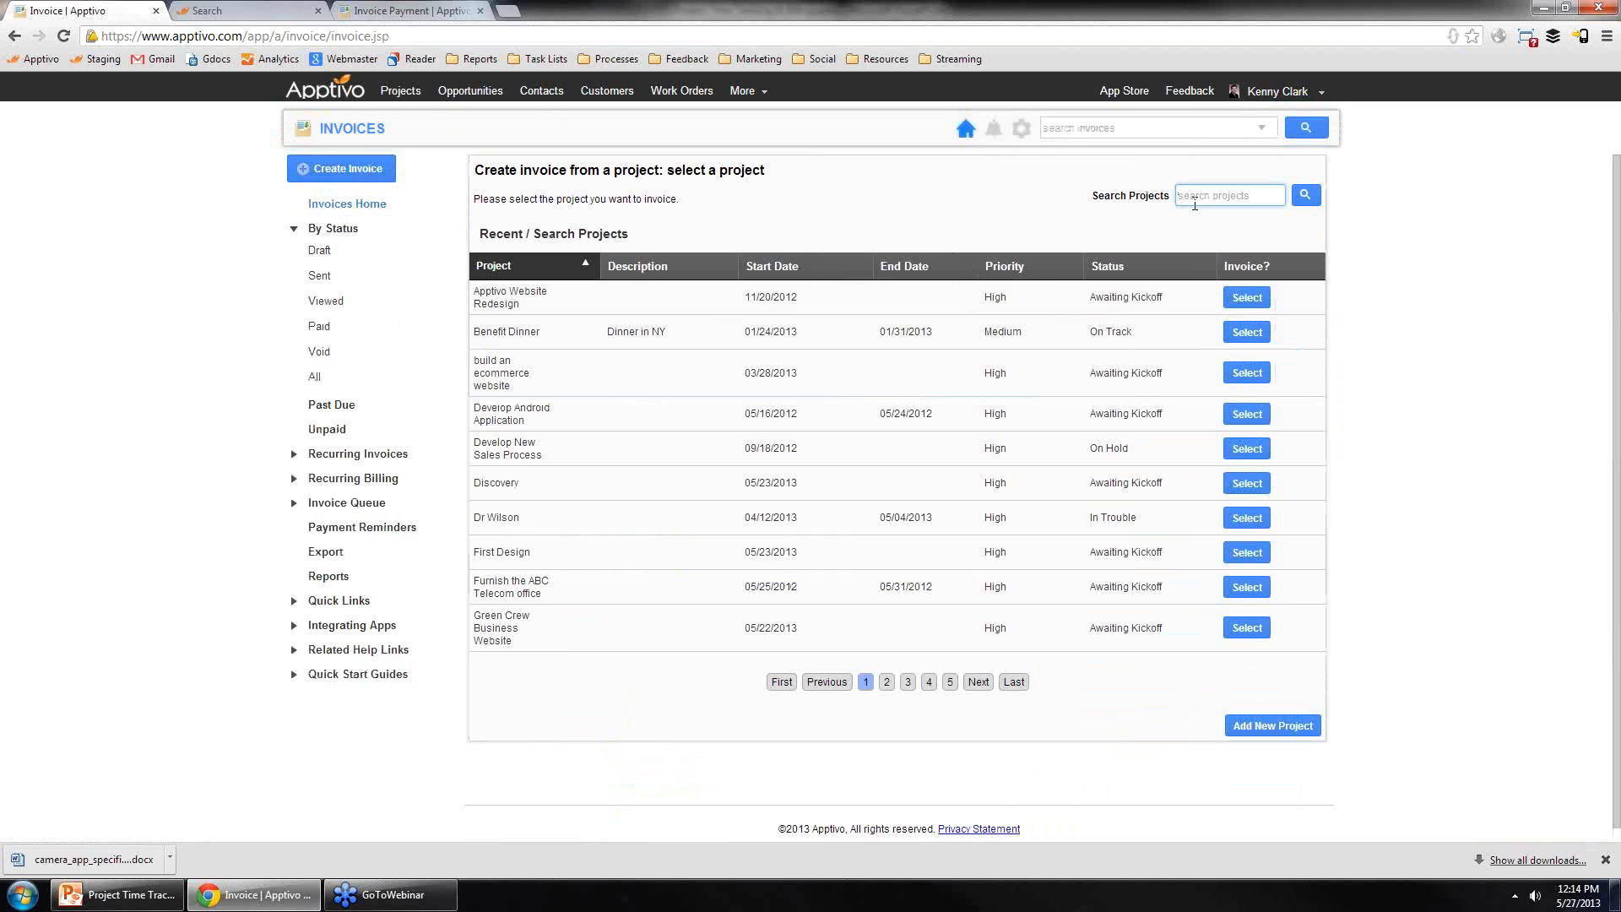
click(1195, 203)
text(maxcolour.co.uk)
key(Return)
click(1241, 304)
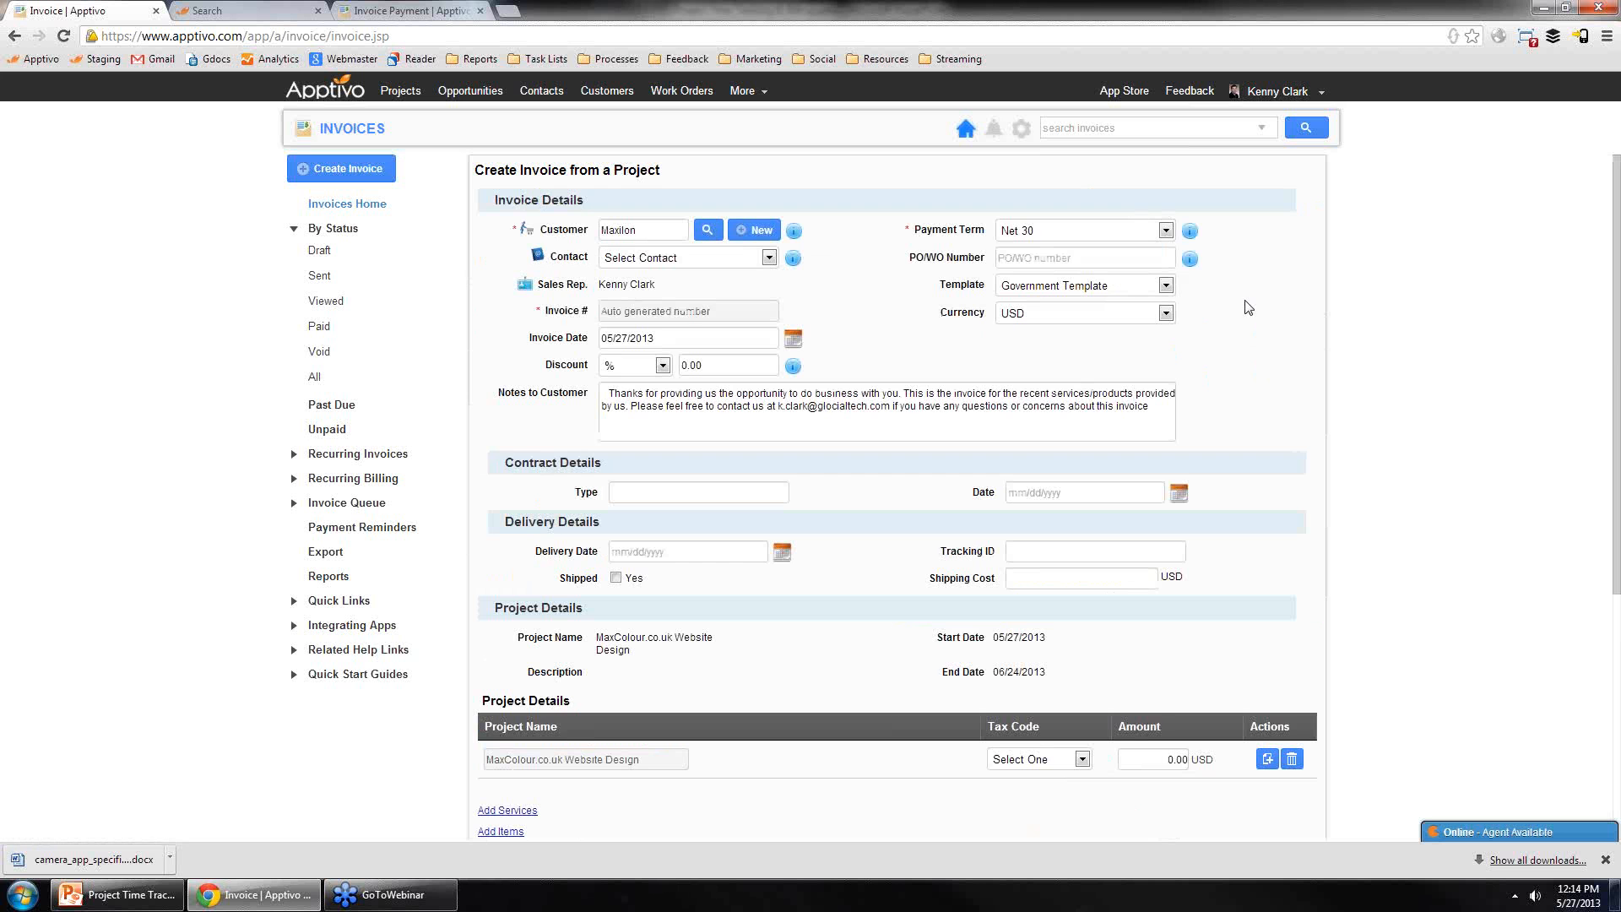
scroll(677, 591, down, 4)
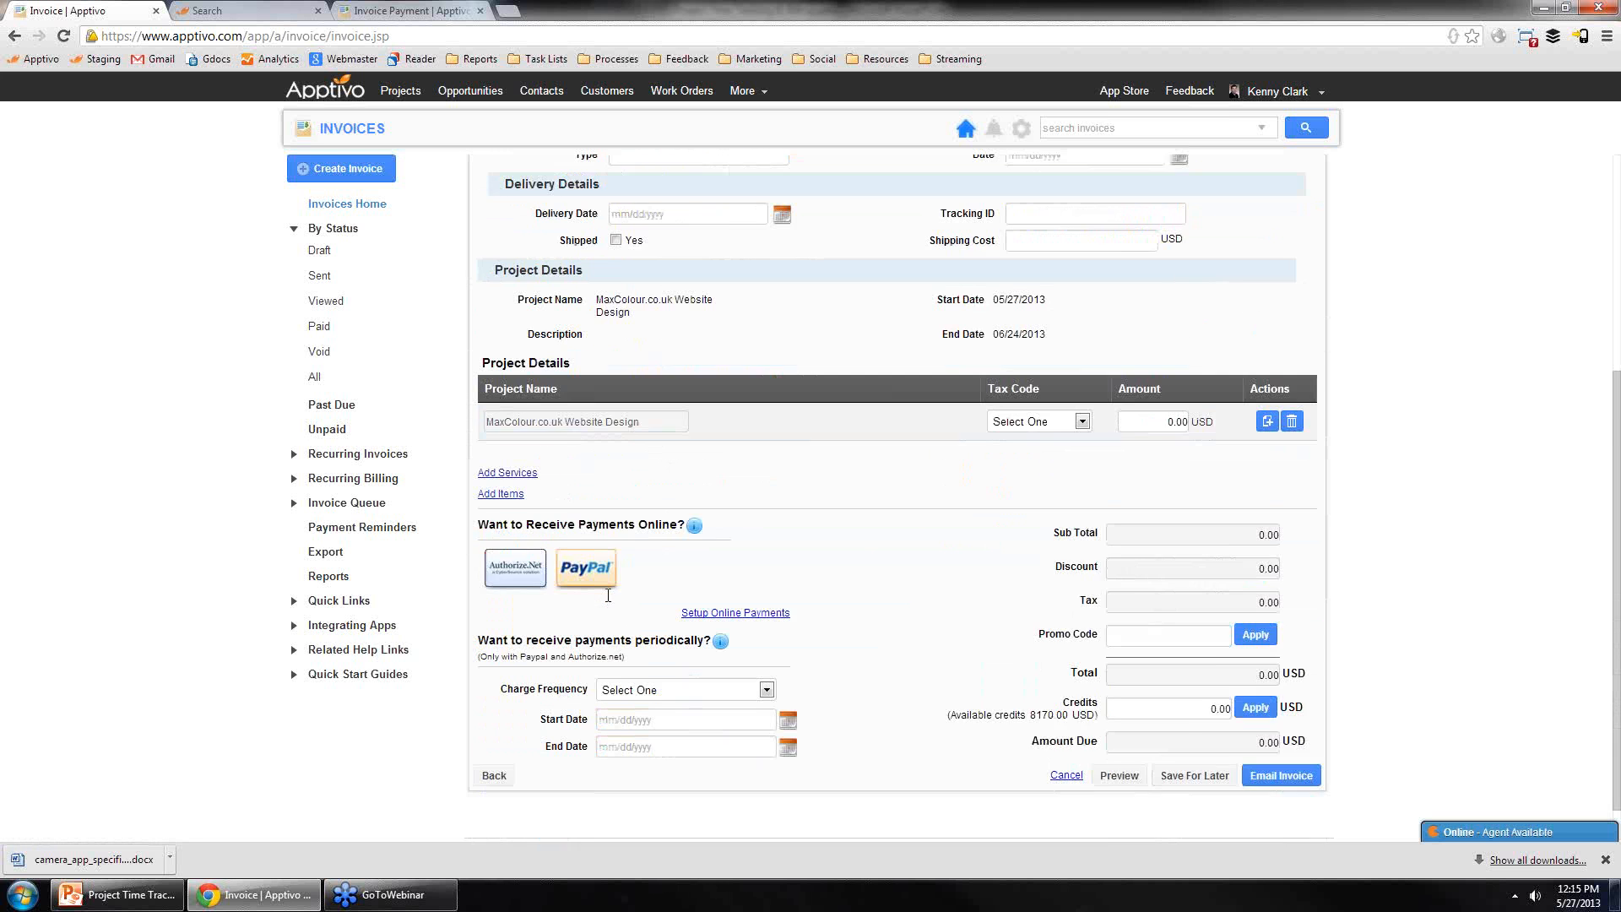
scroll(591, 507, up, 4)
click(339, 129)
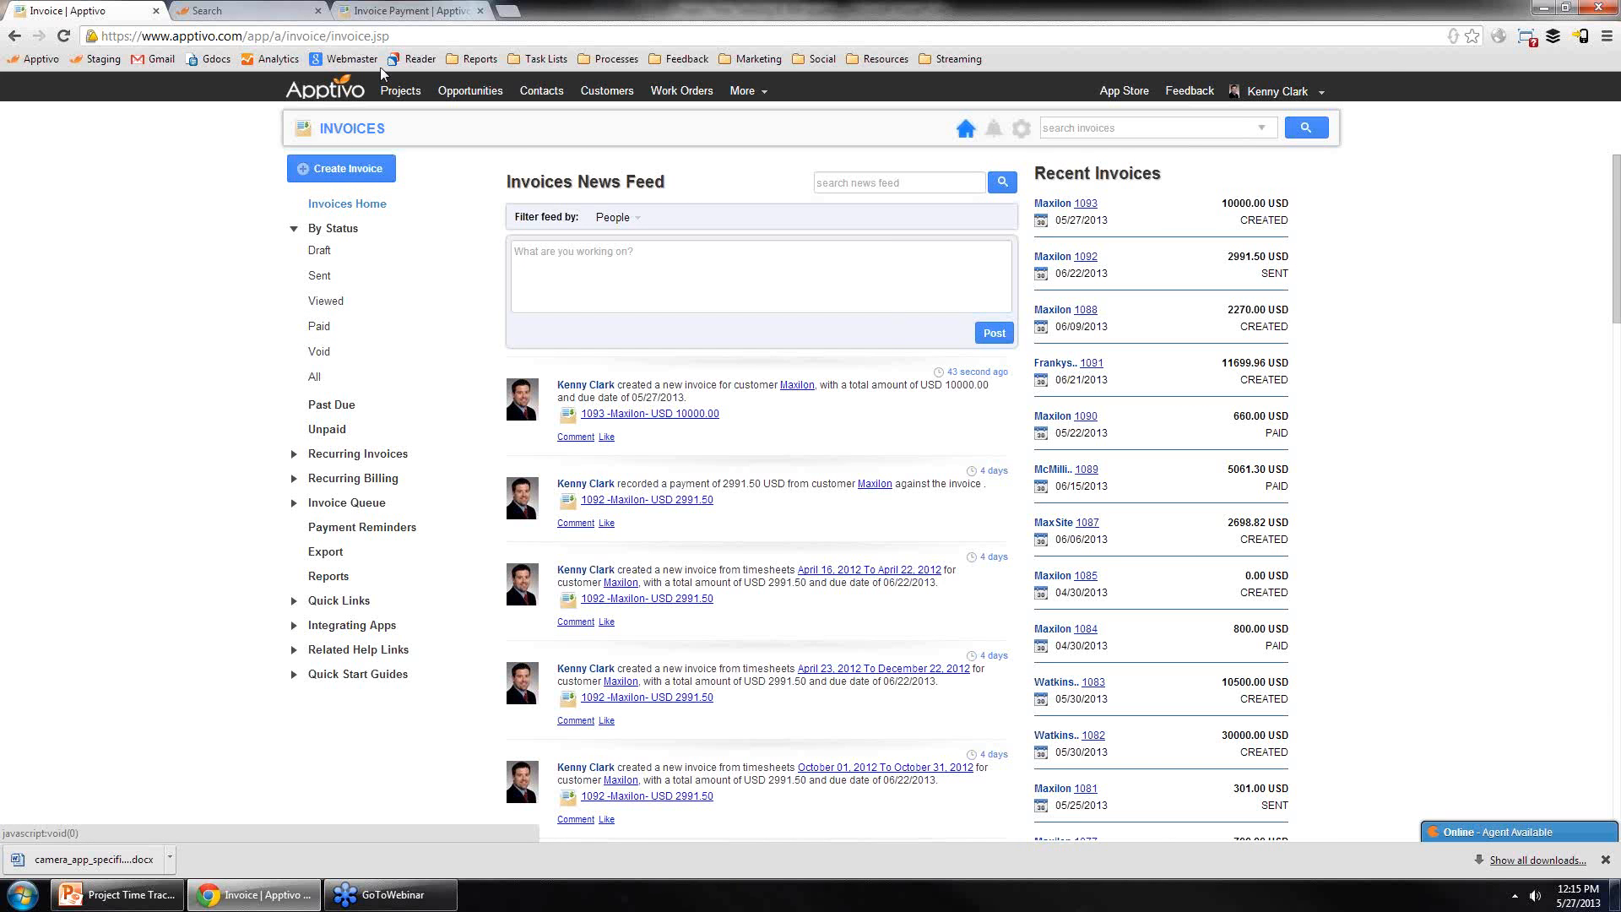
Step: Open the project template settings and review the Basic Website Design template's overview, milestones, Discovery tasks and team
click(409, 94)
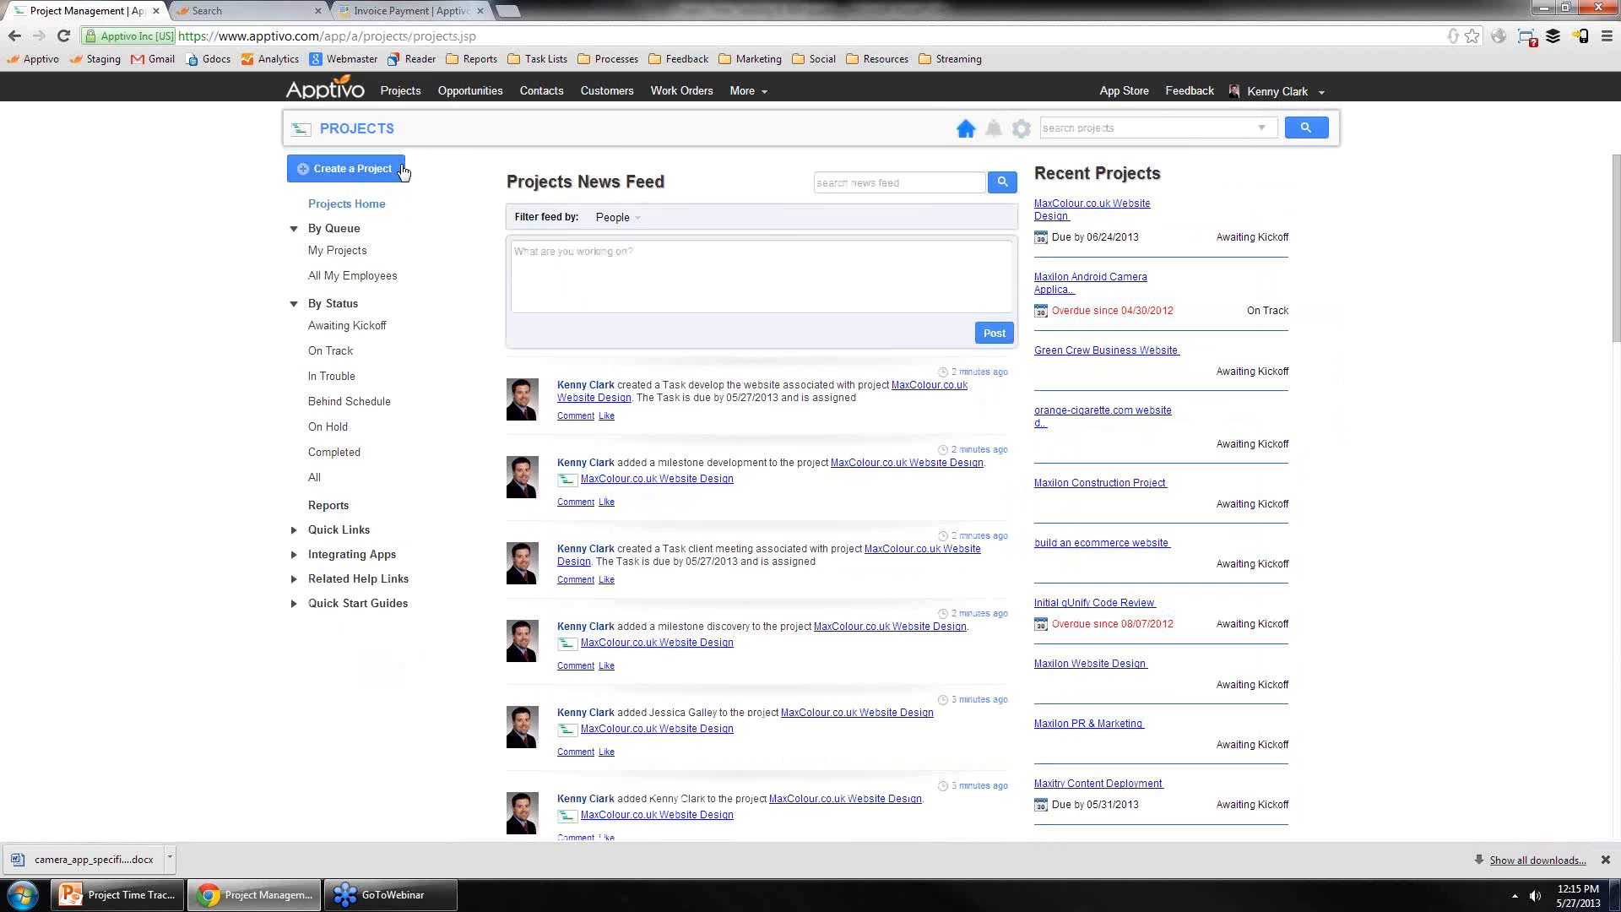
click(372, 171)
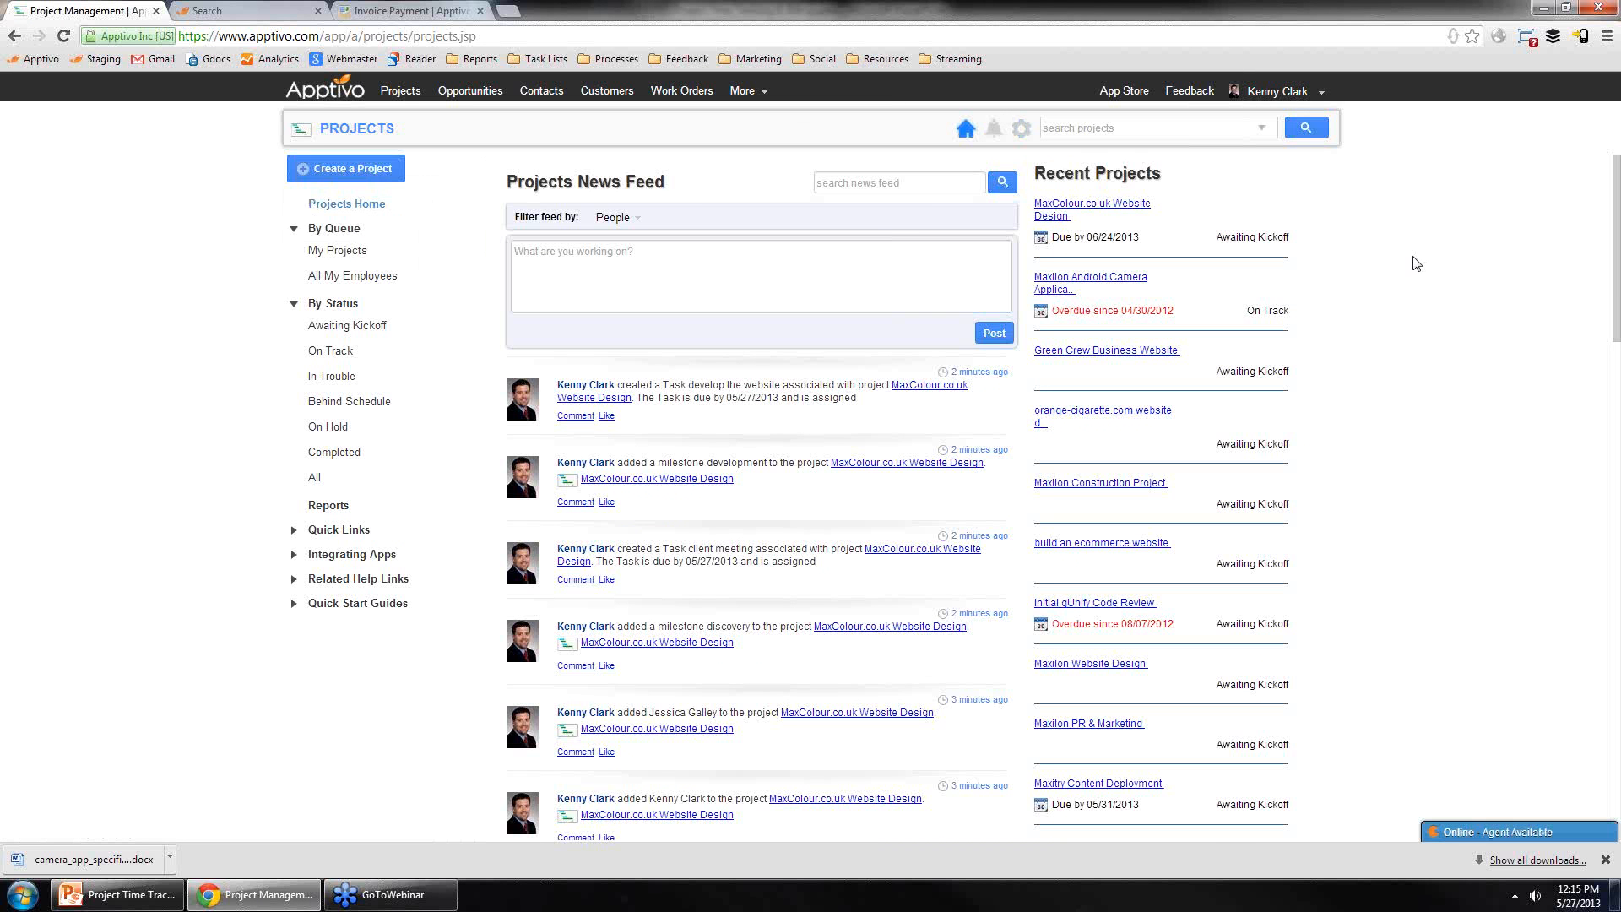
click(1021, 128)
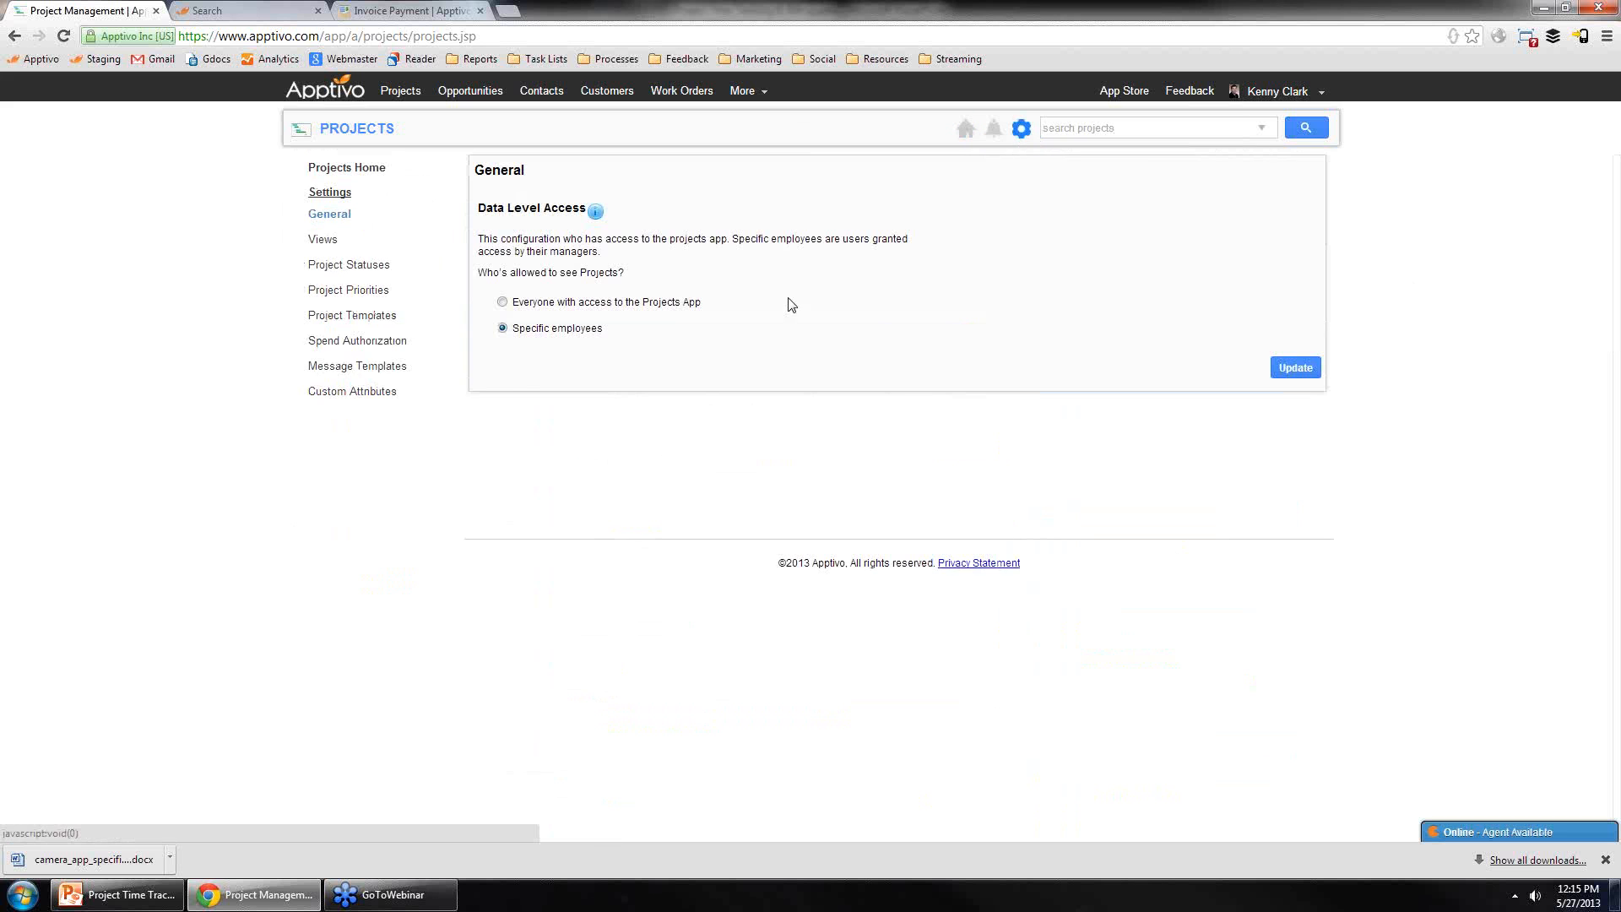
click(361, 316)
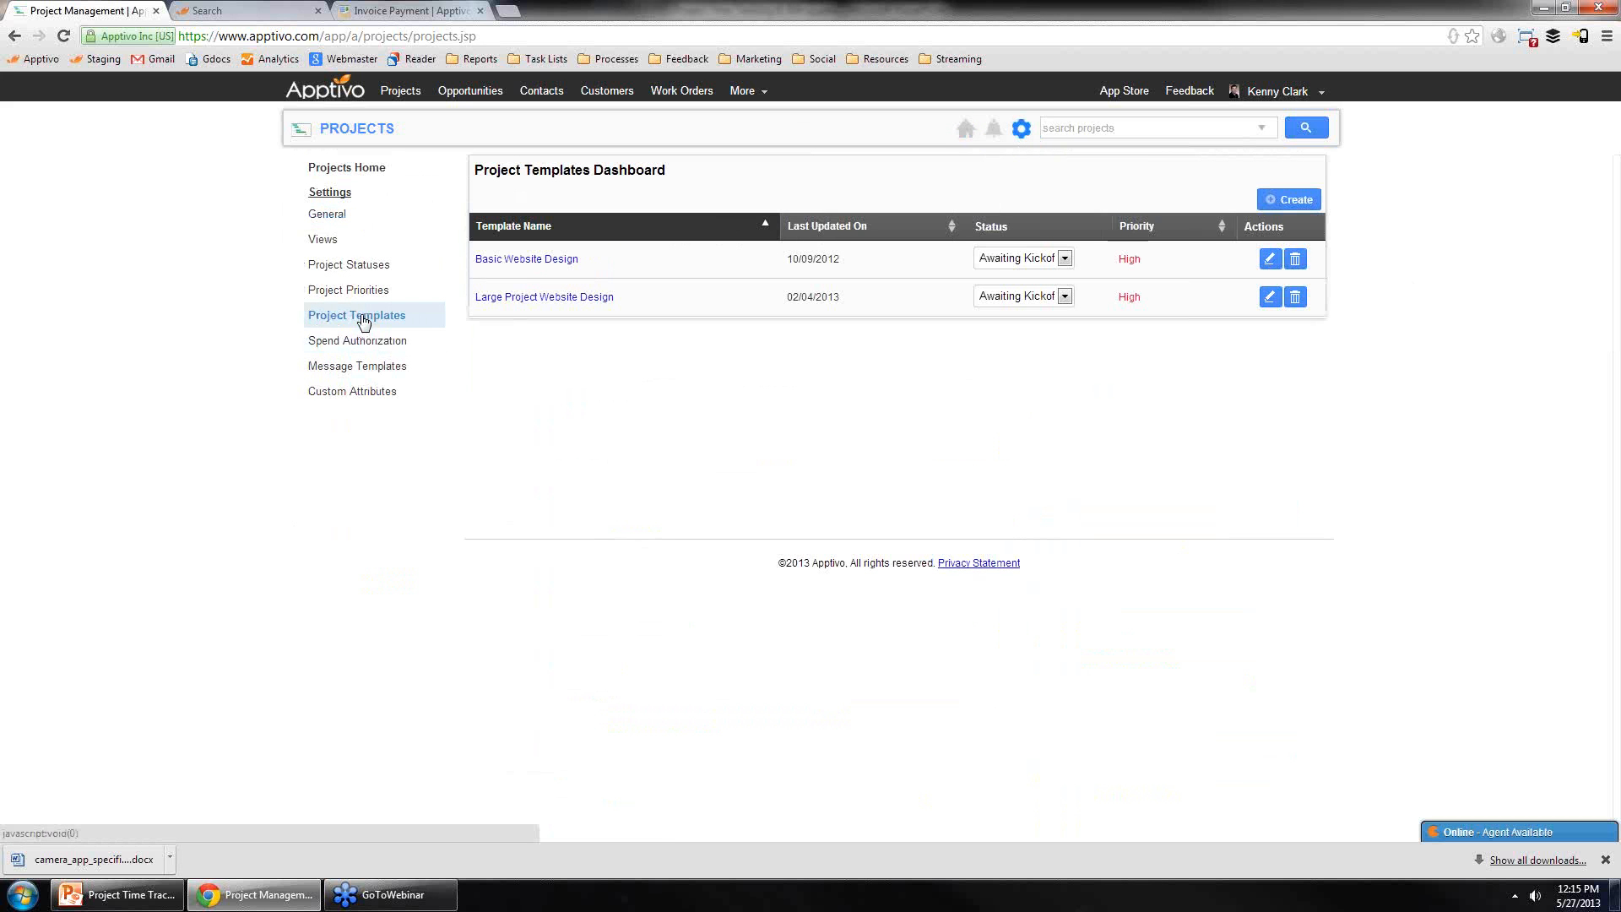
click(547, 261)
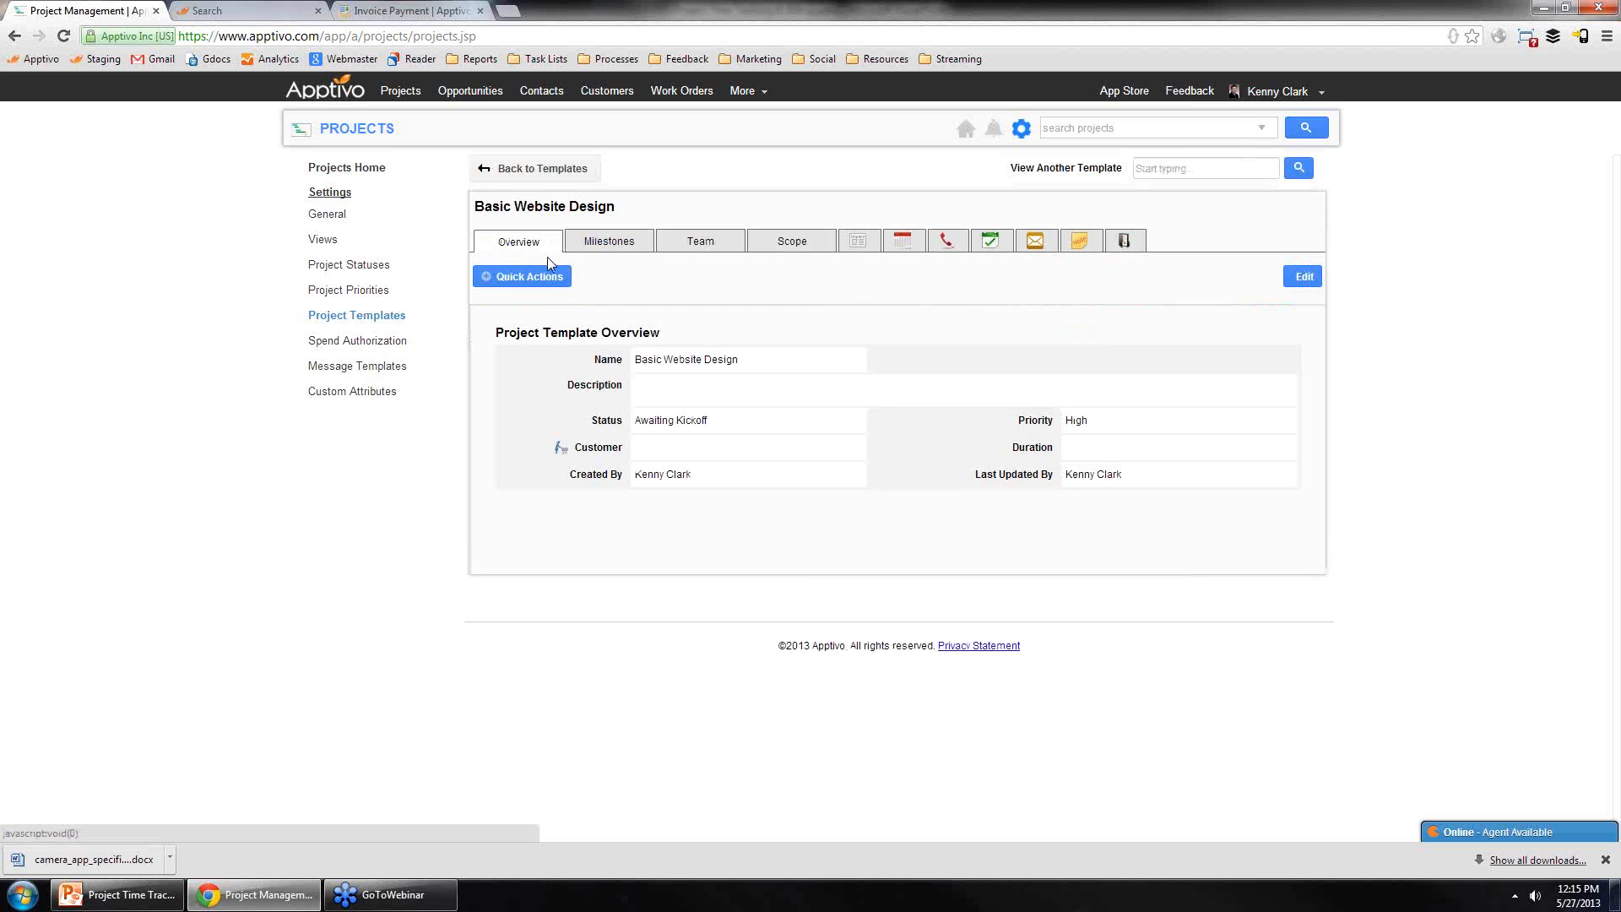
click(625, 242)
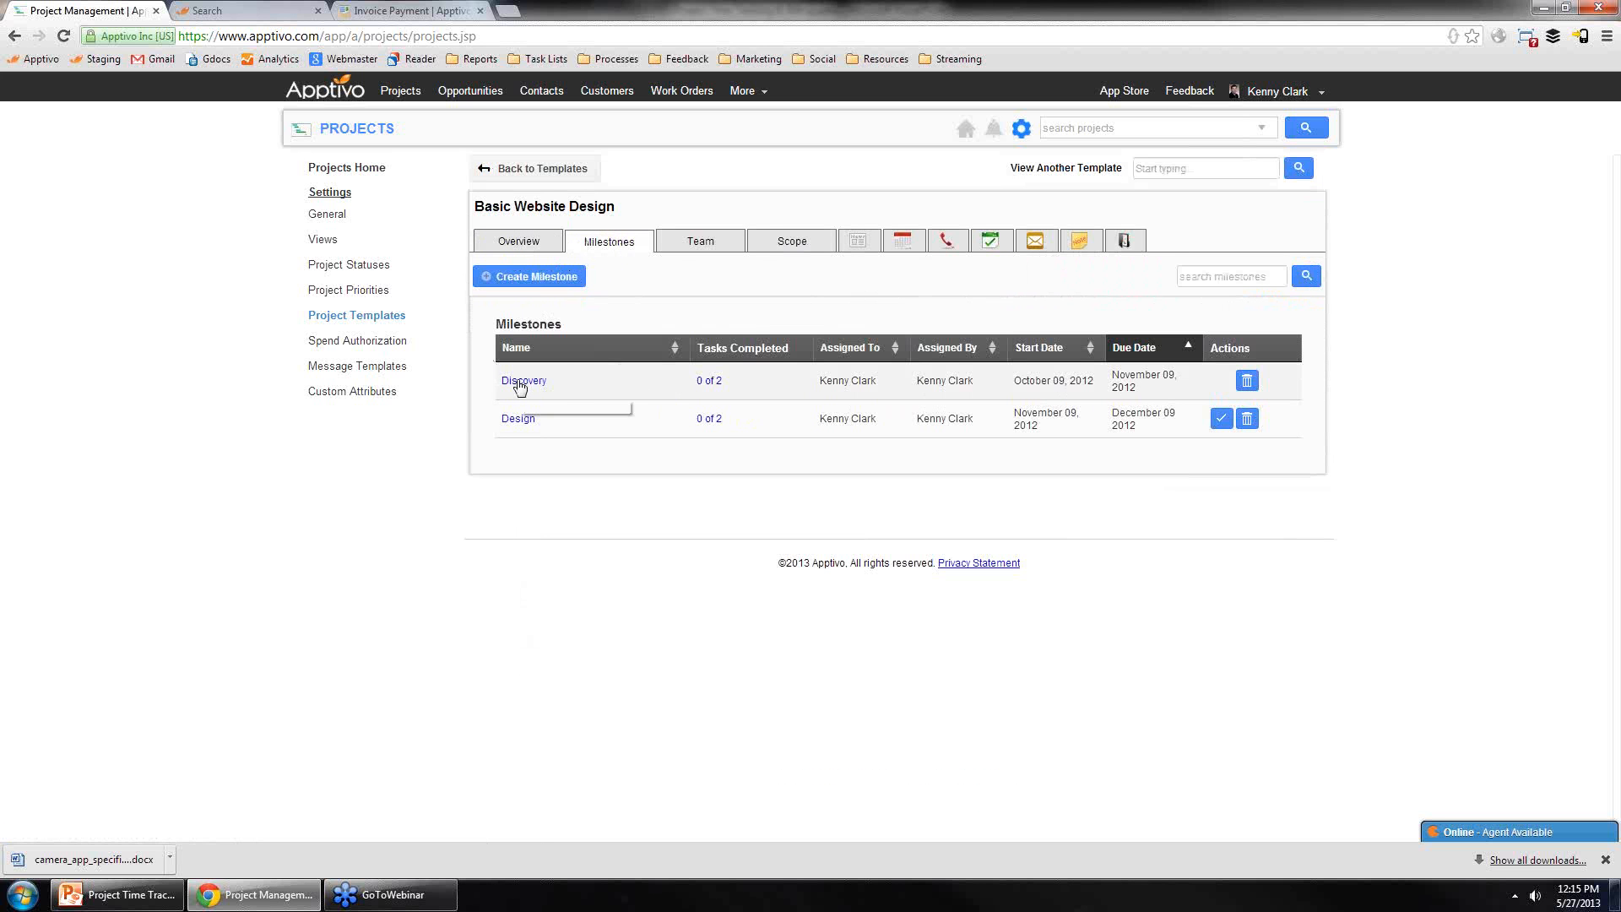
click(520, 384)
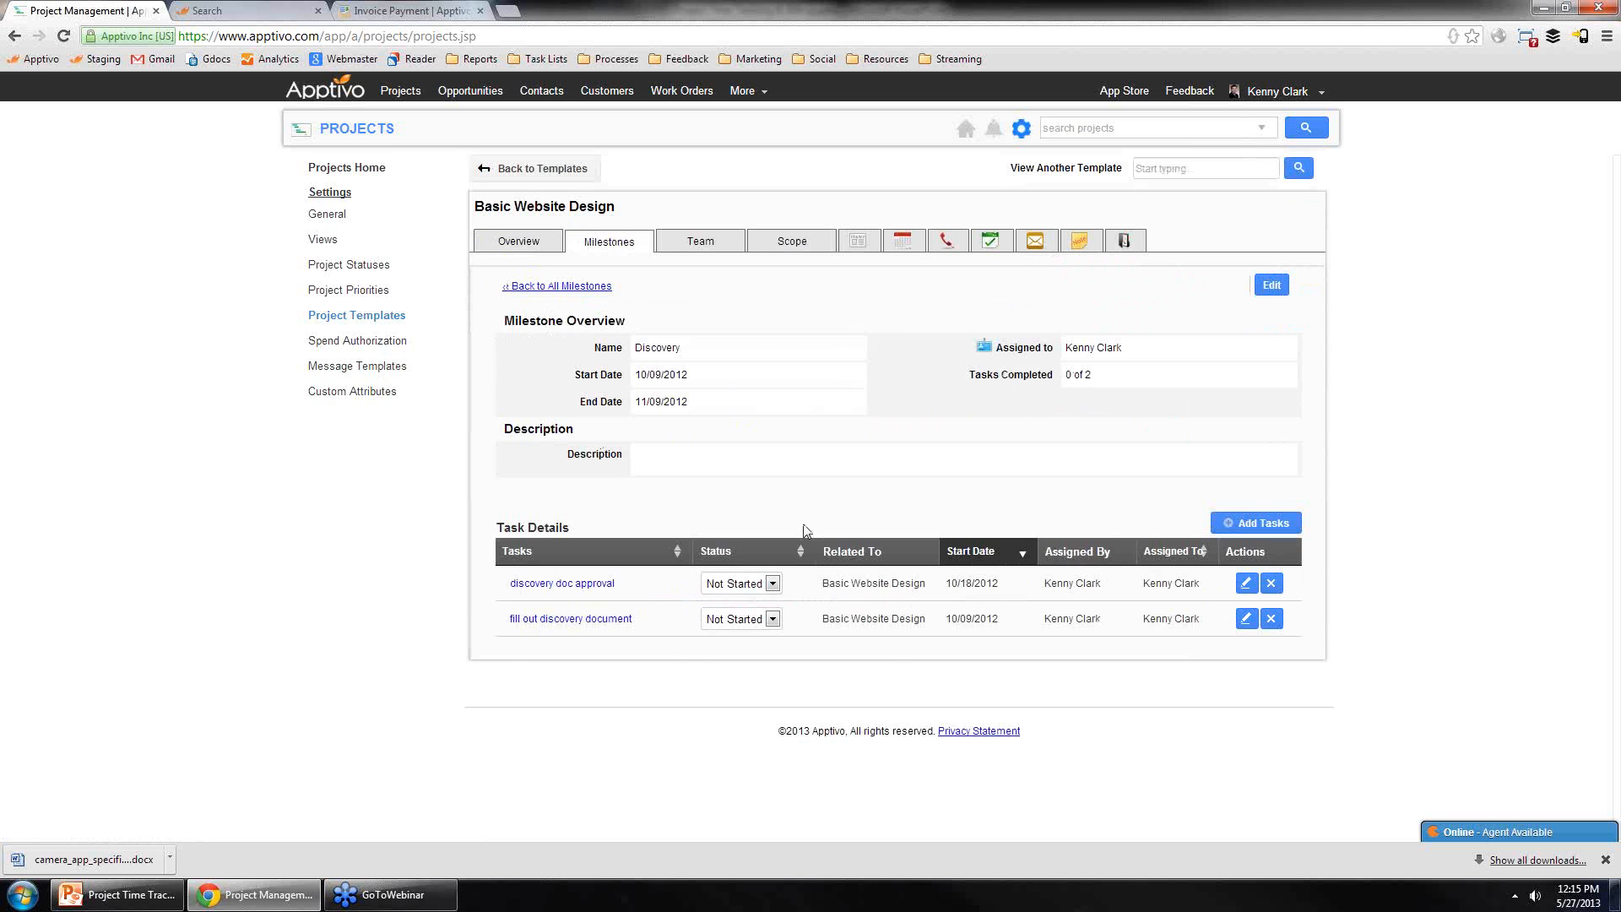
click(707, 243)
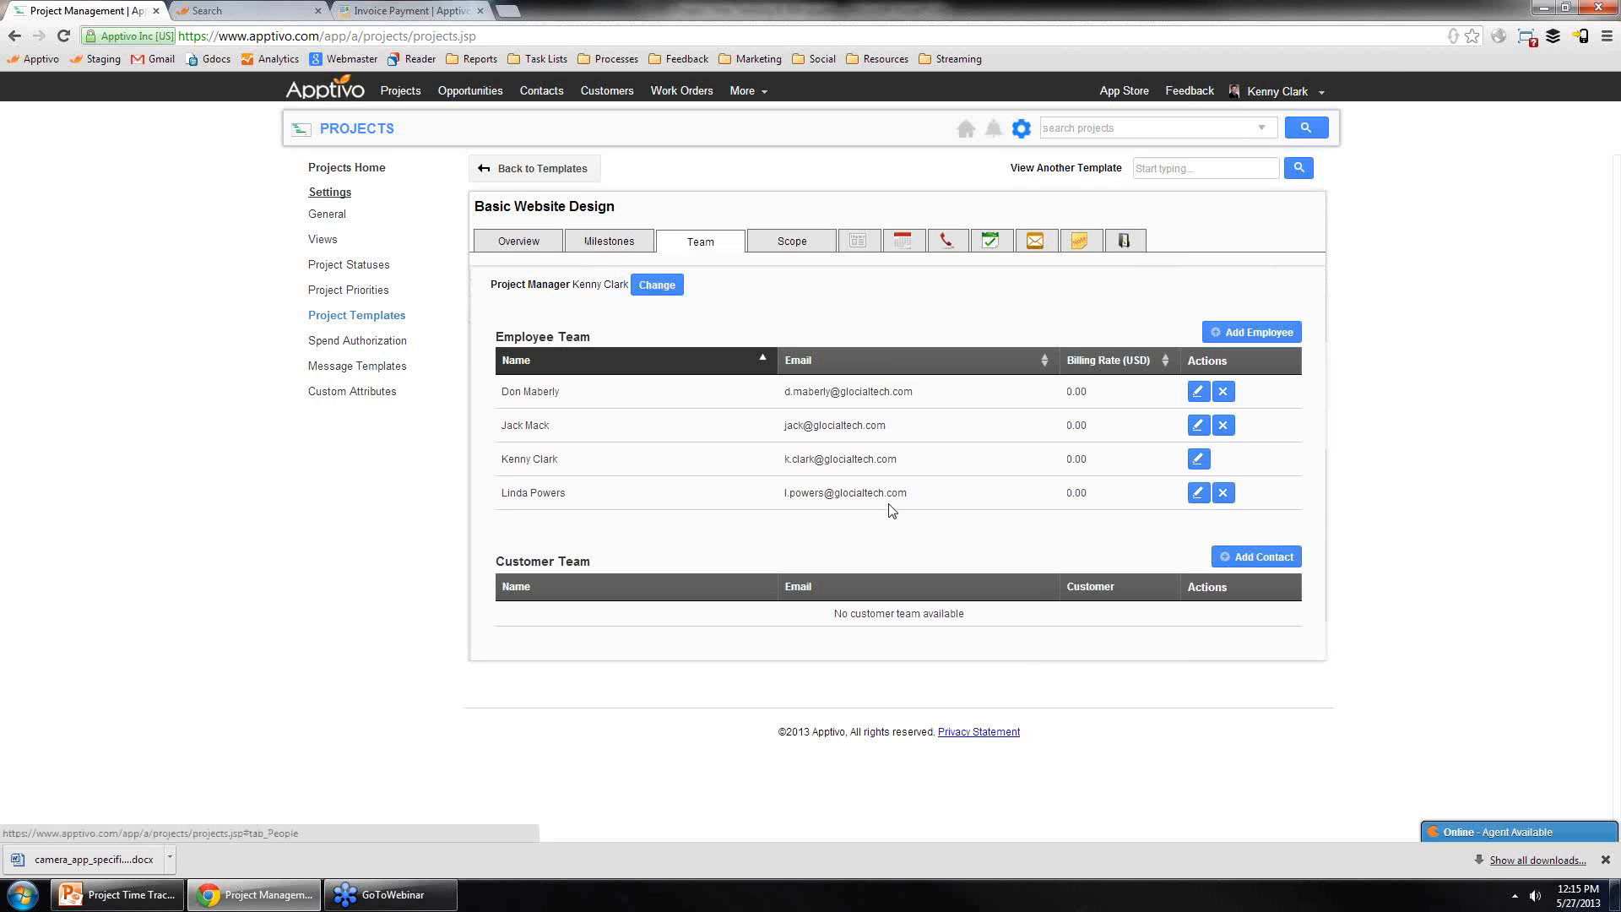
click(604, 247)
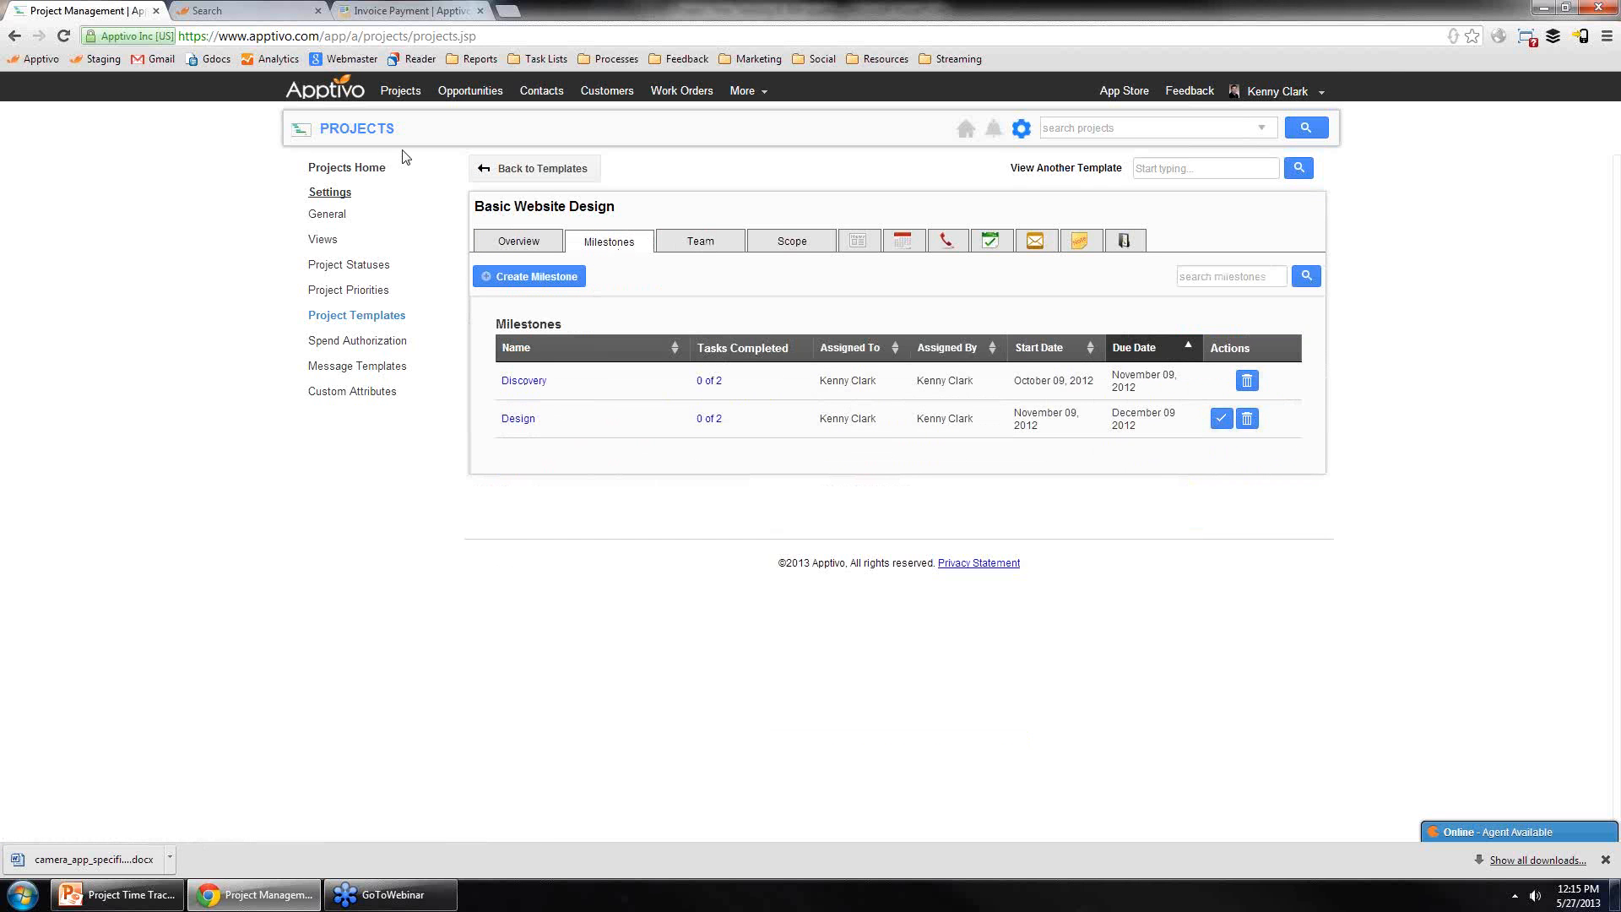
click(350, 131)
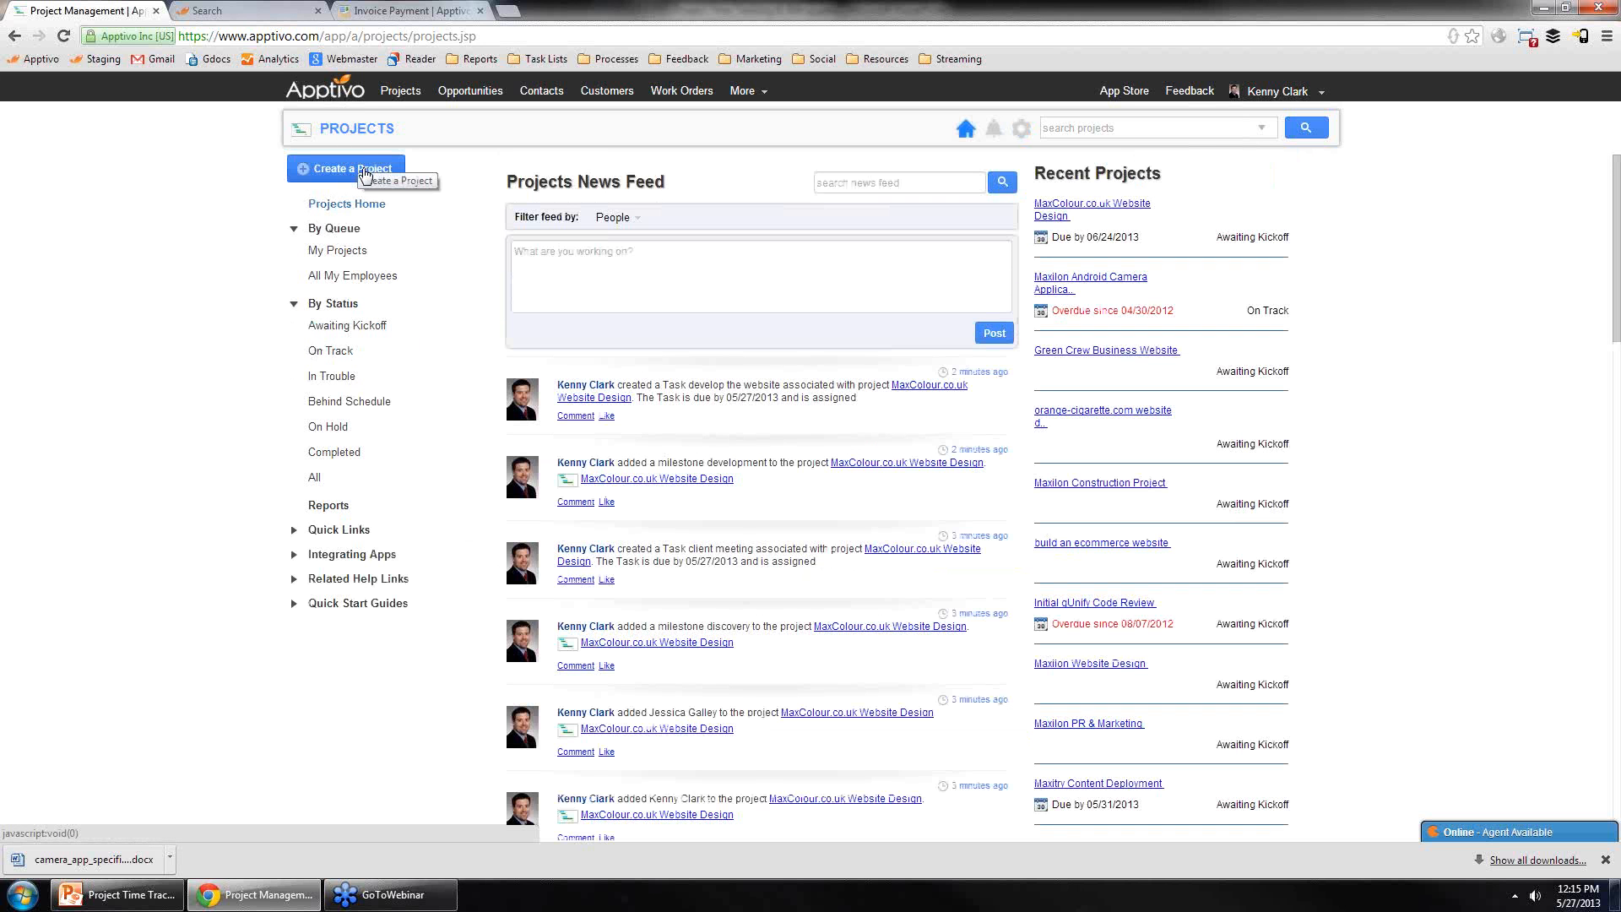
Step: Start a new project from a template, choosing the Basic Website Design template
click(365, 173)
click(354, 217)
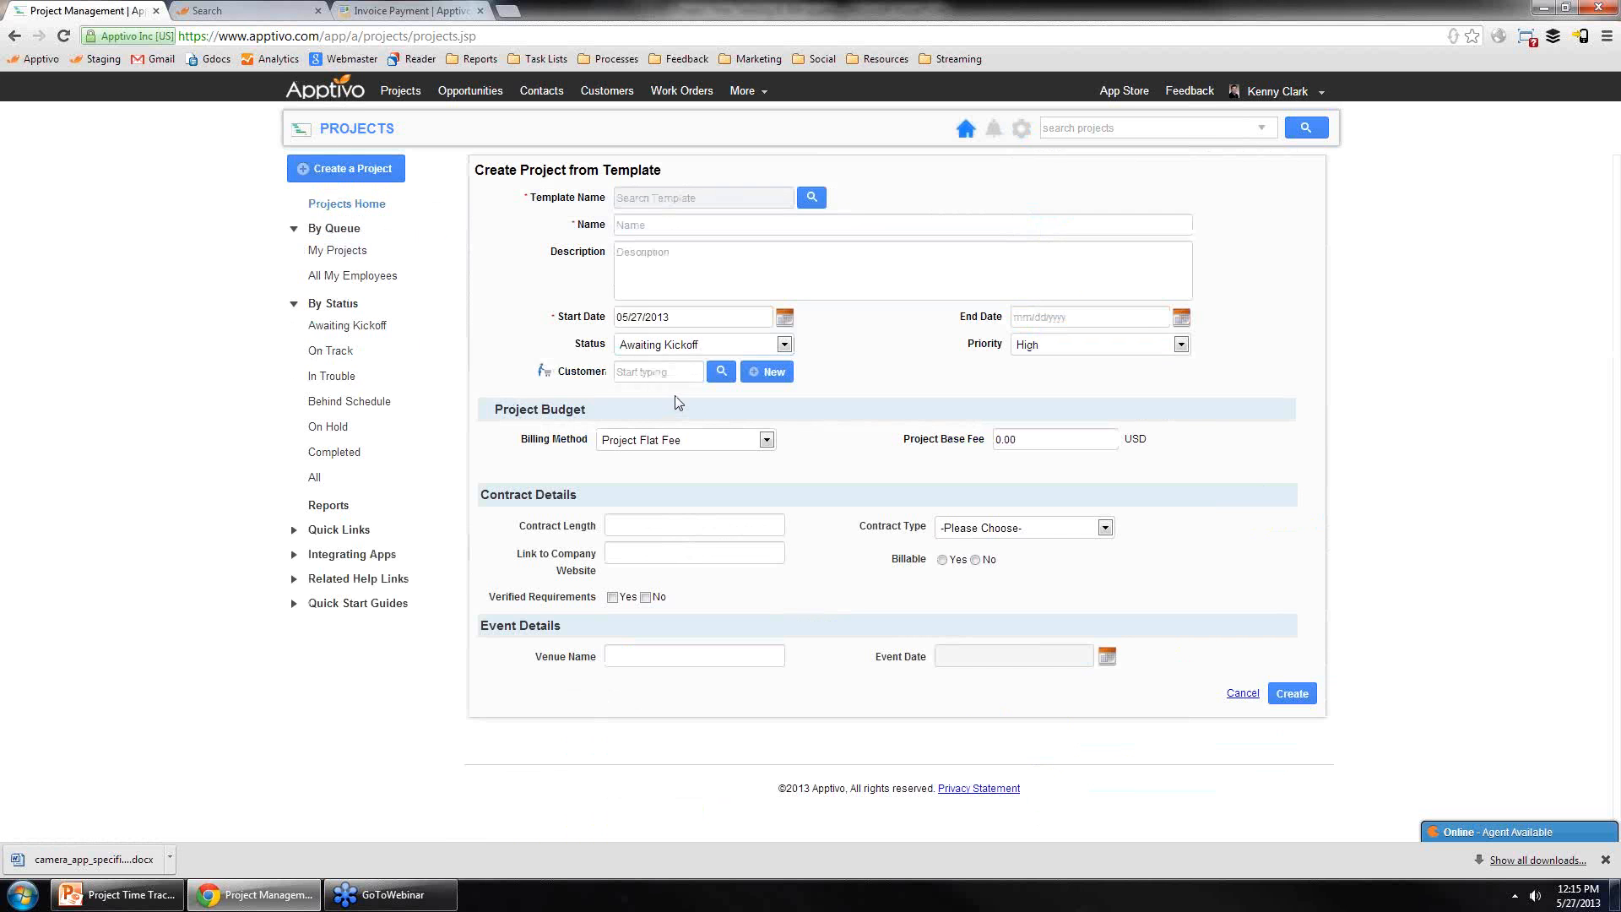
click(811, 196)
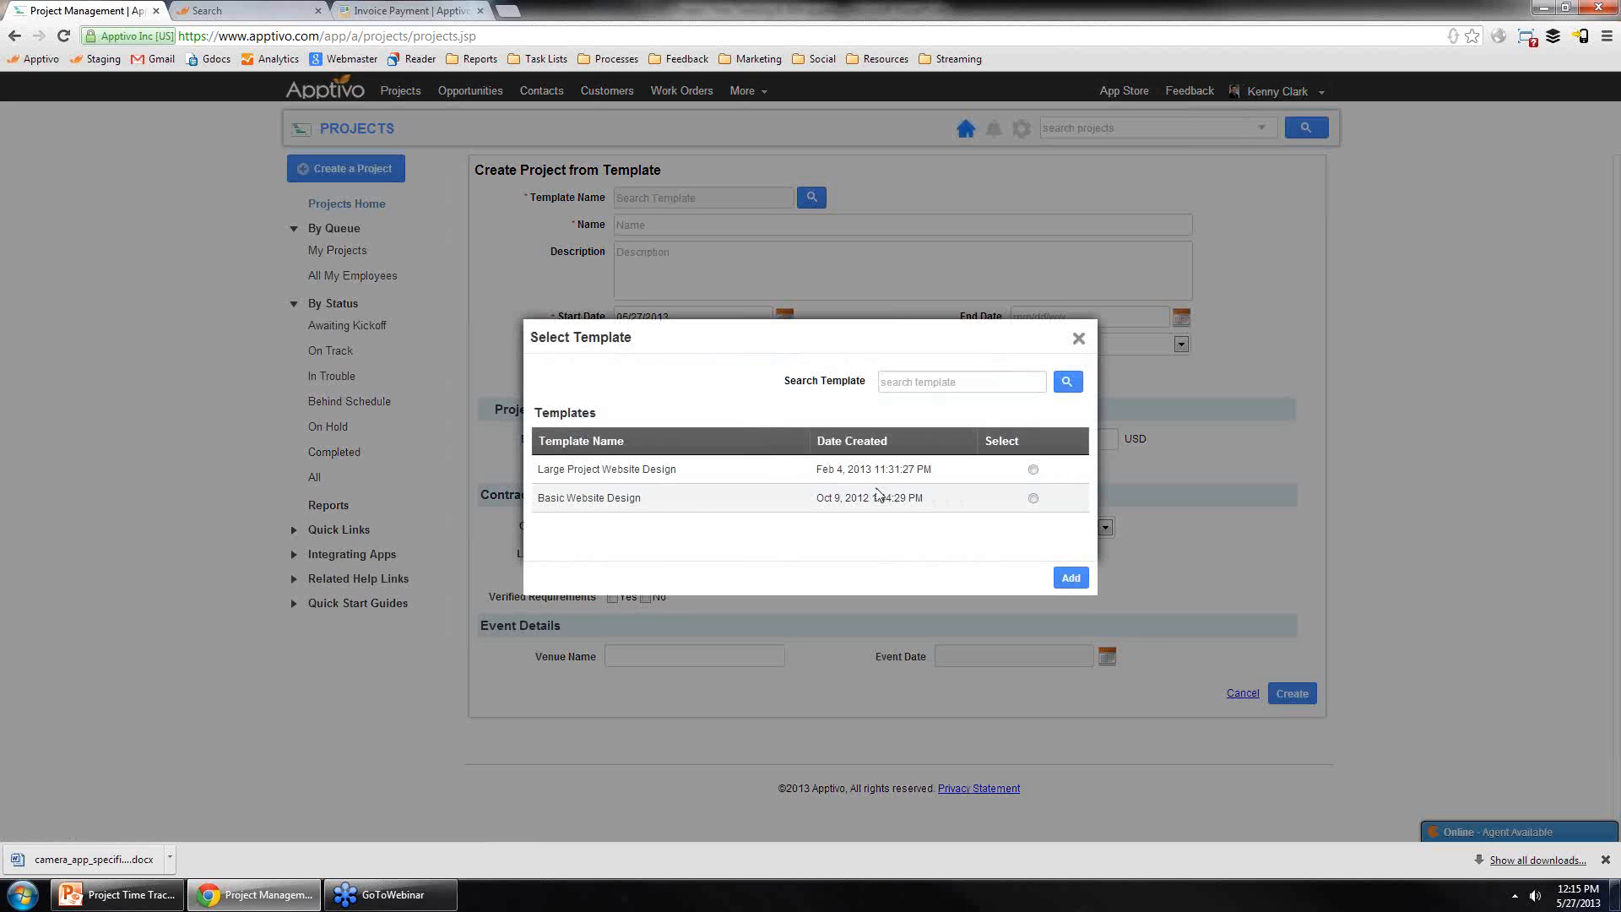
click(1034, 500)
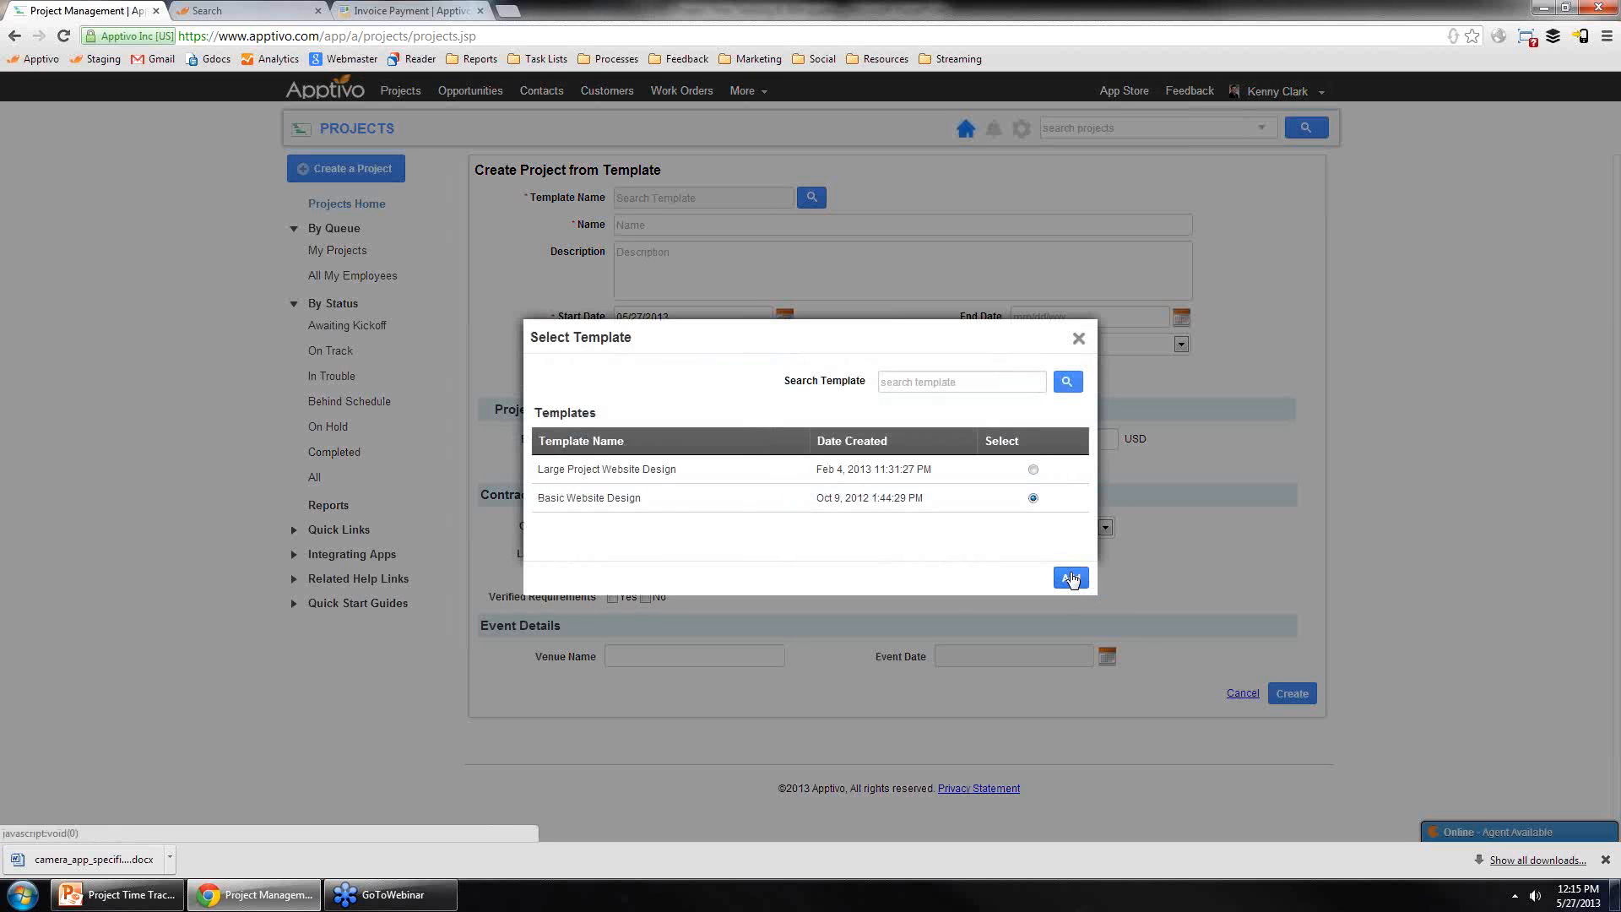
click(1071, 578)
Step: Name the project Miner Tech Website Redesign and set its end date to 06/24/2013
click(770, 225)
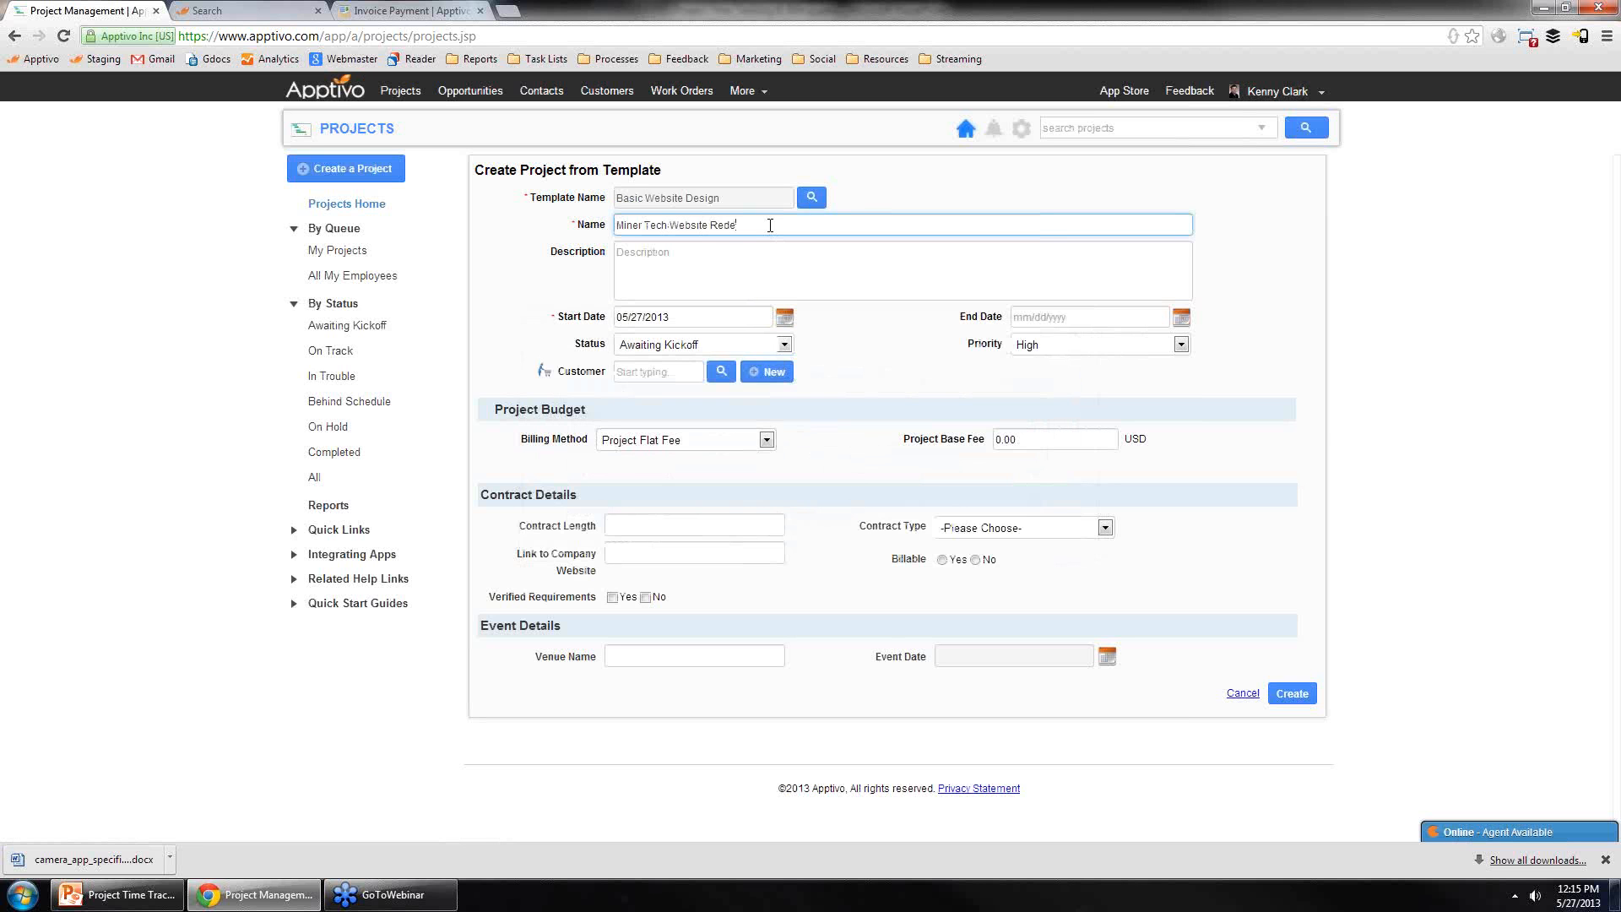
click(1181, 318)
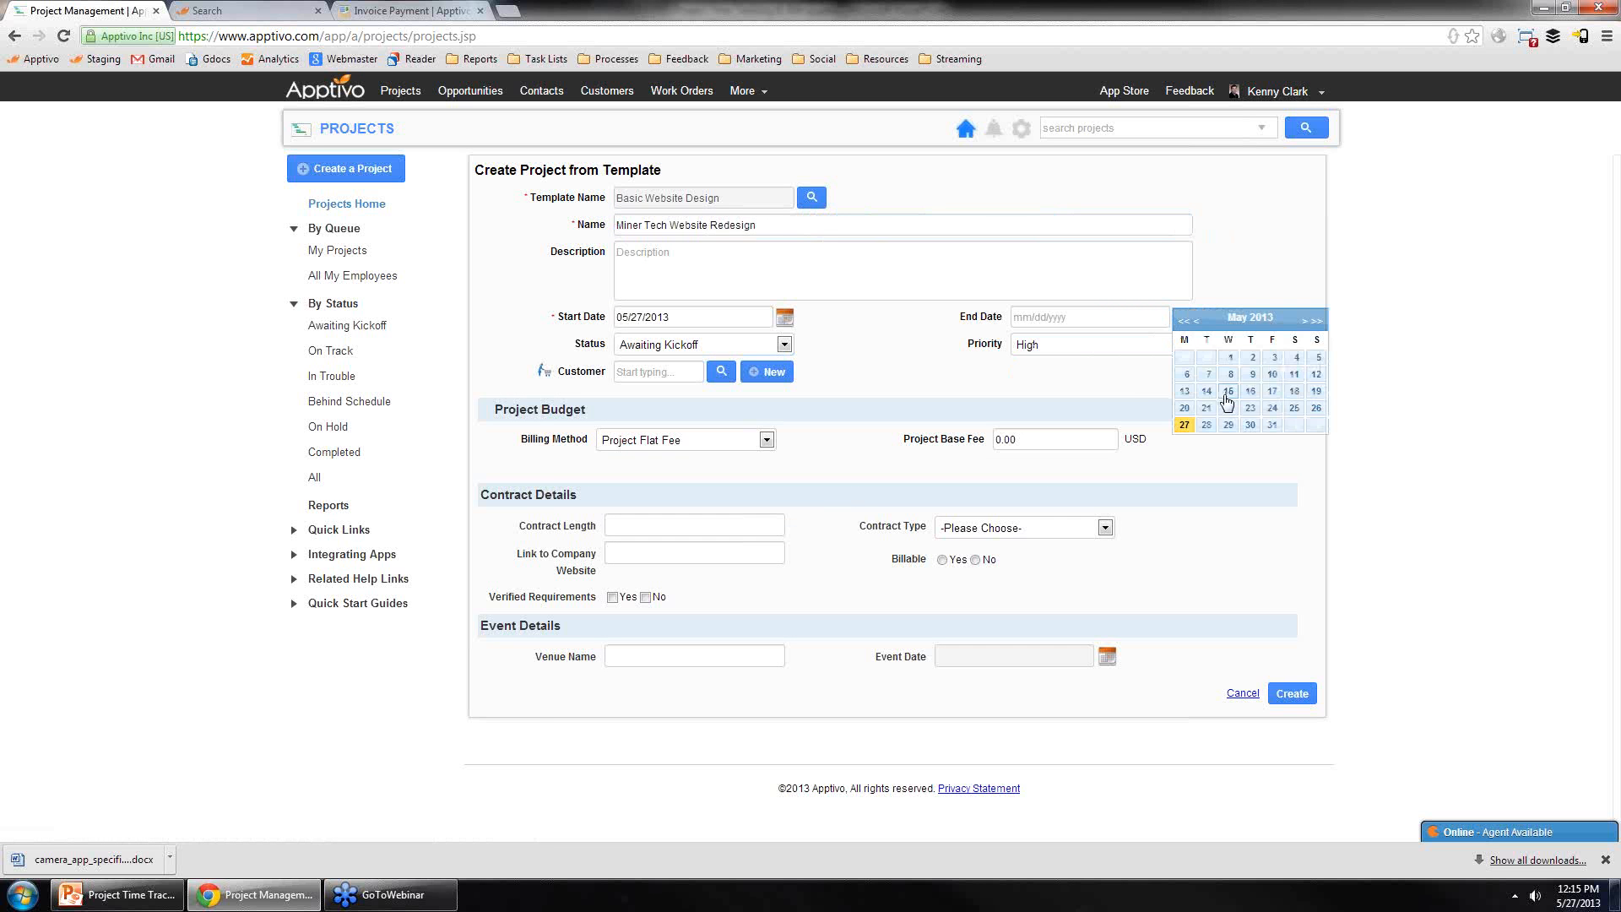
click(1317, 317)
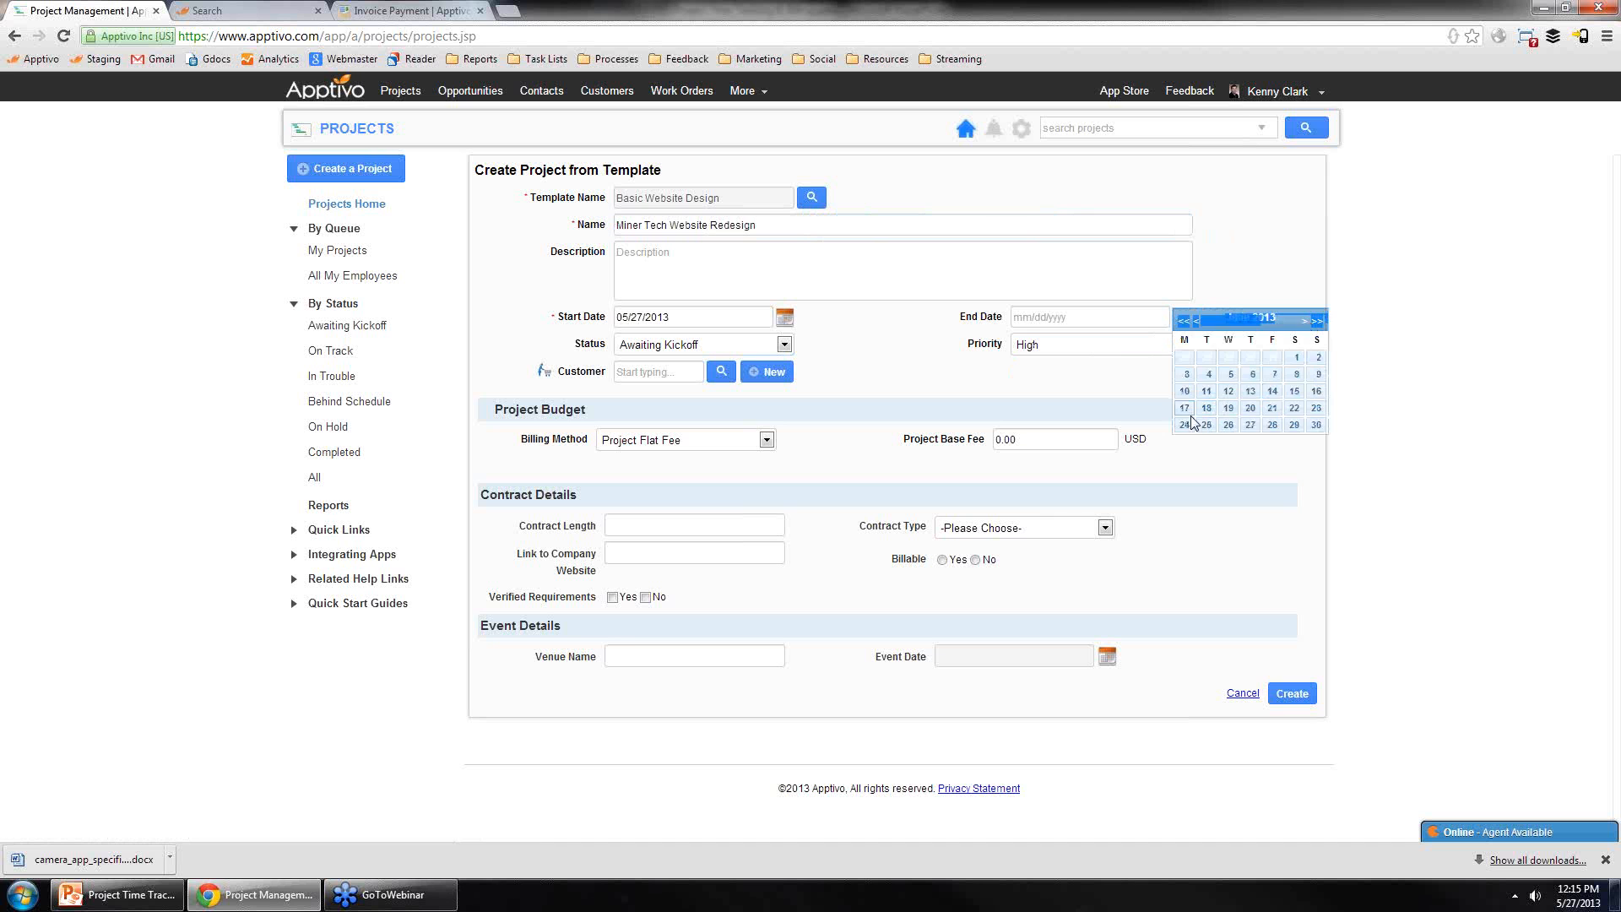
click(1185, 425)
Step: Set the billing method to Milestone Billing, assign customer Maxilon, and create the project
click(747, 439)
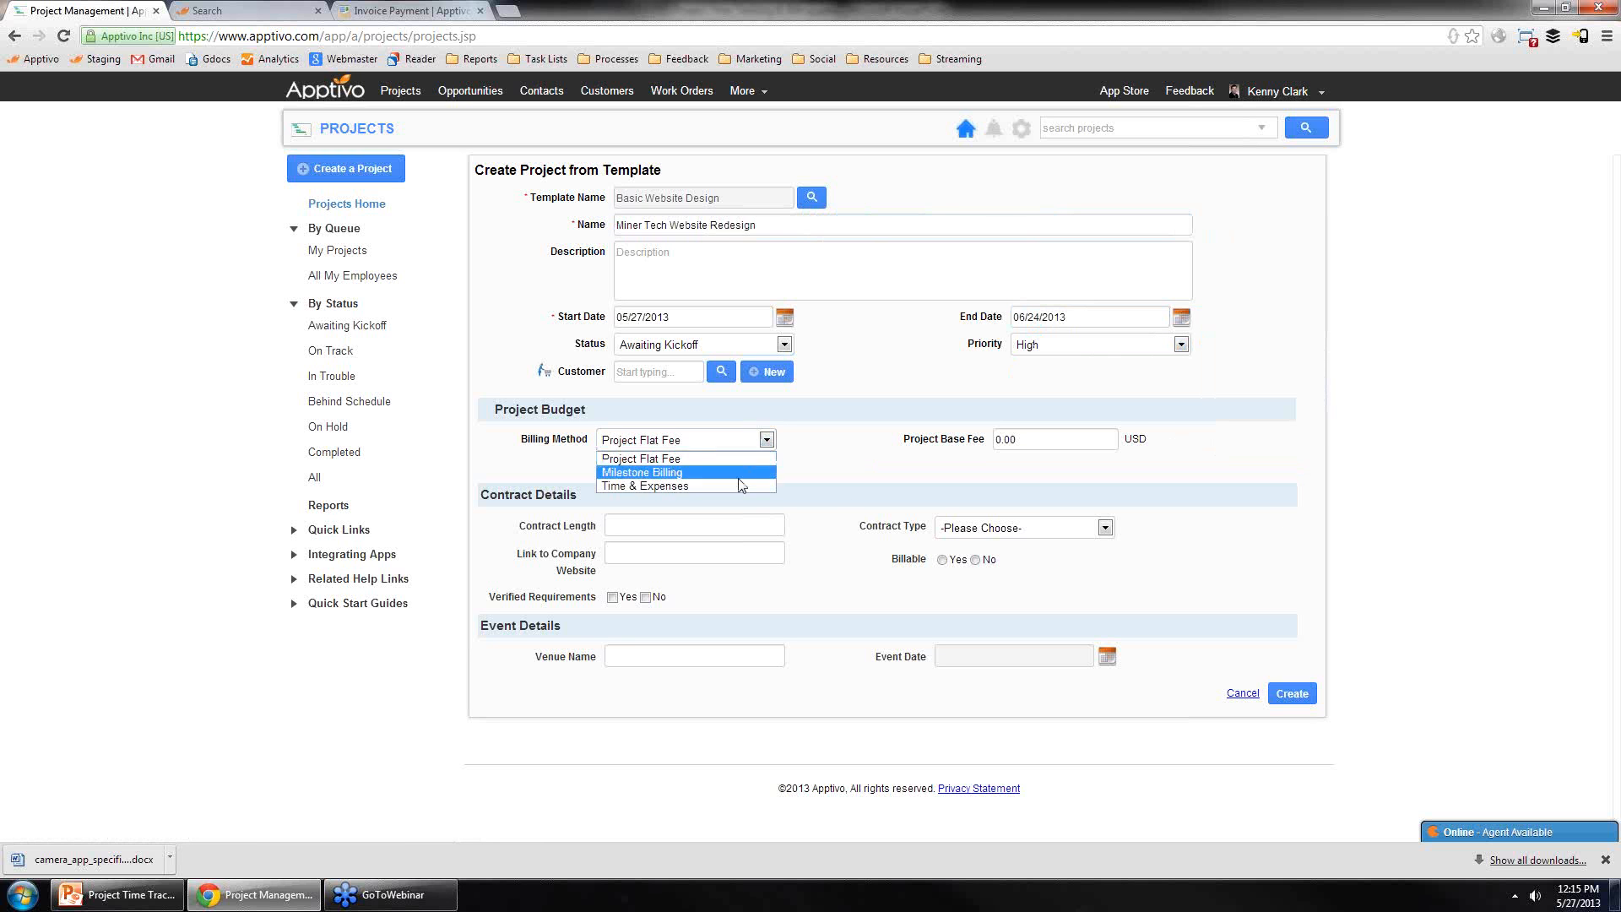
click(735, 473)
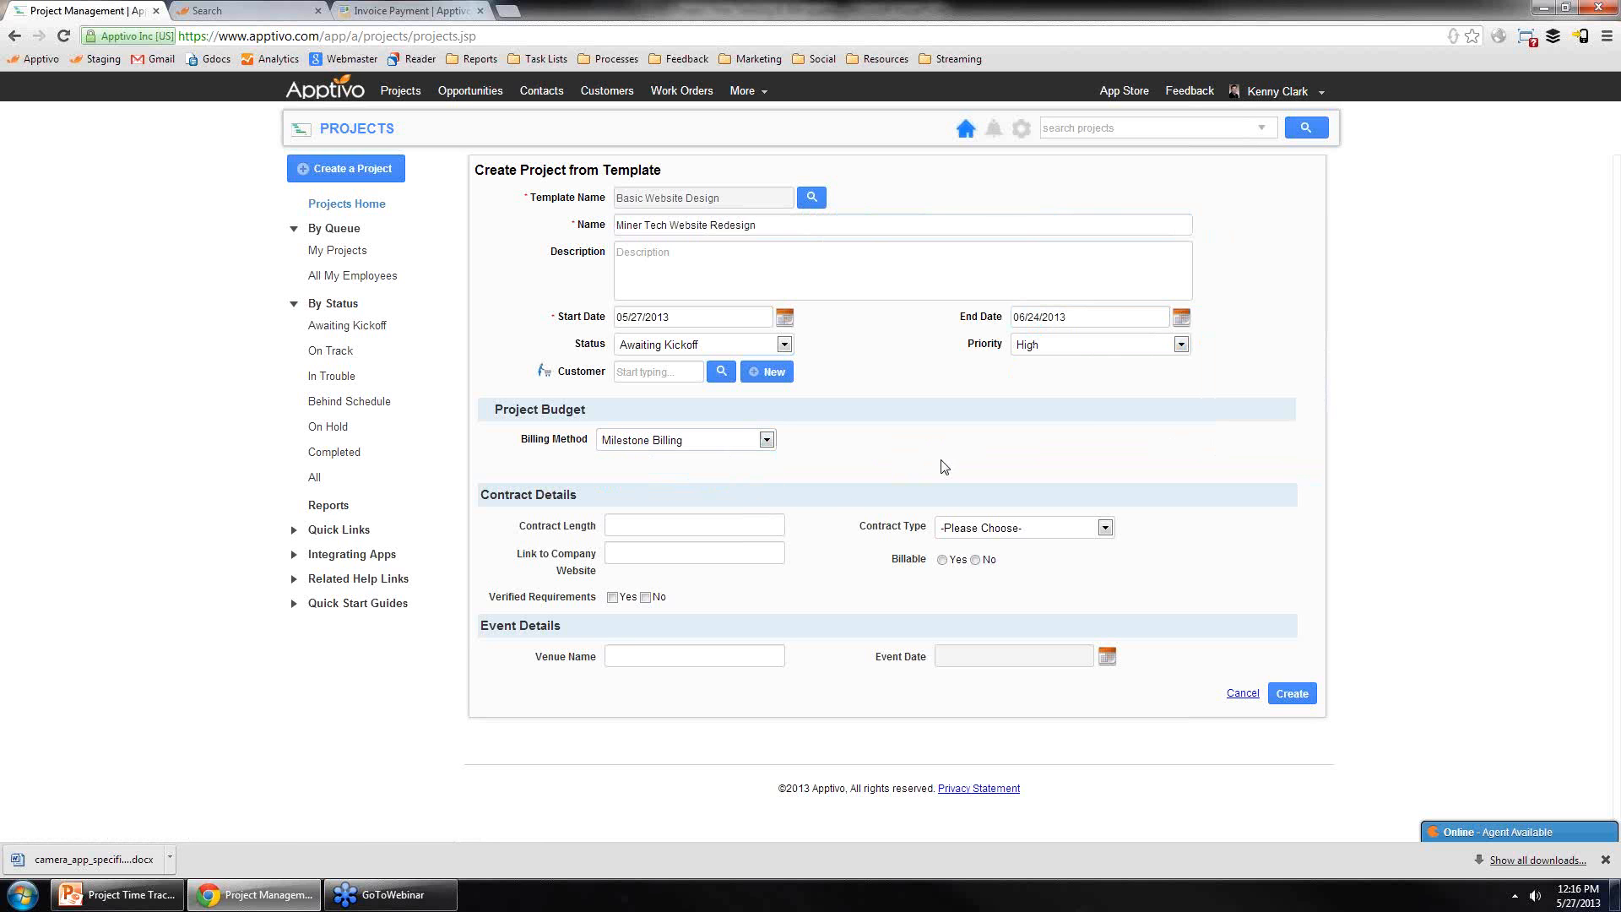
click(665, 369)
text(maxi)
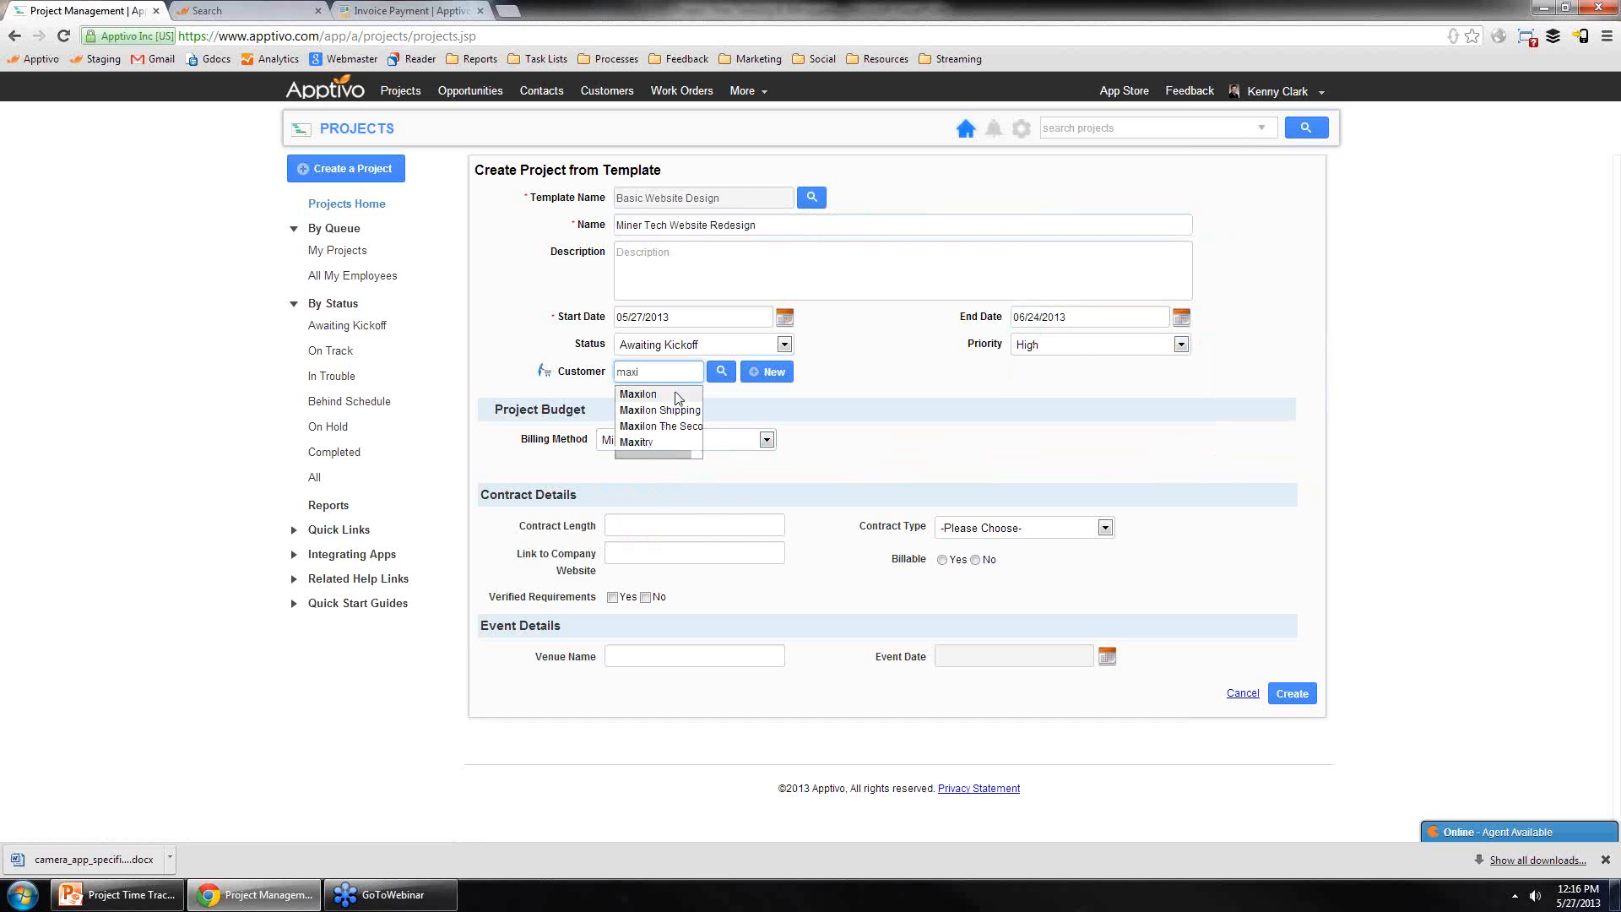
click(676, 394)
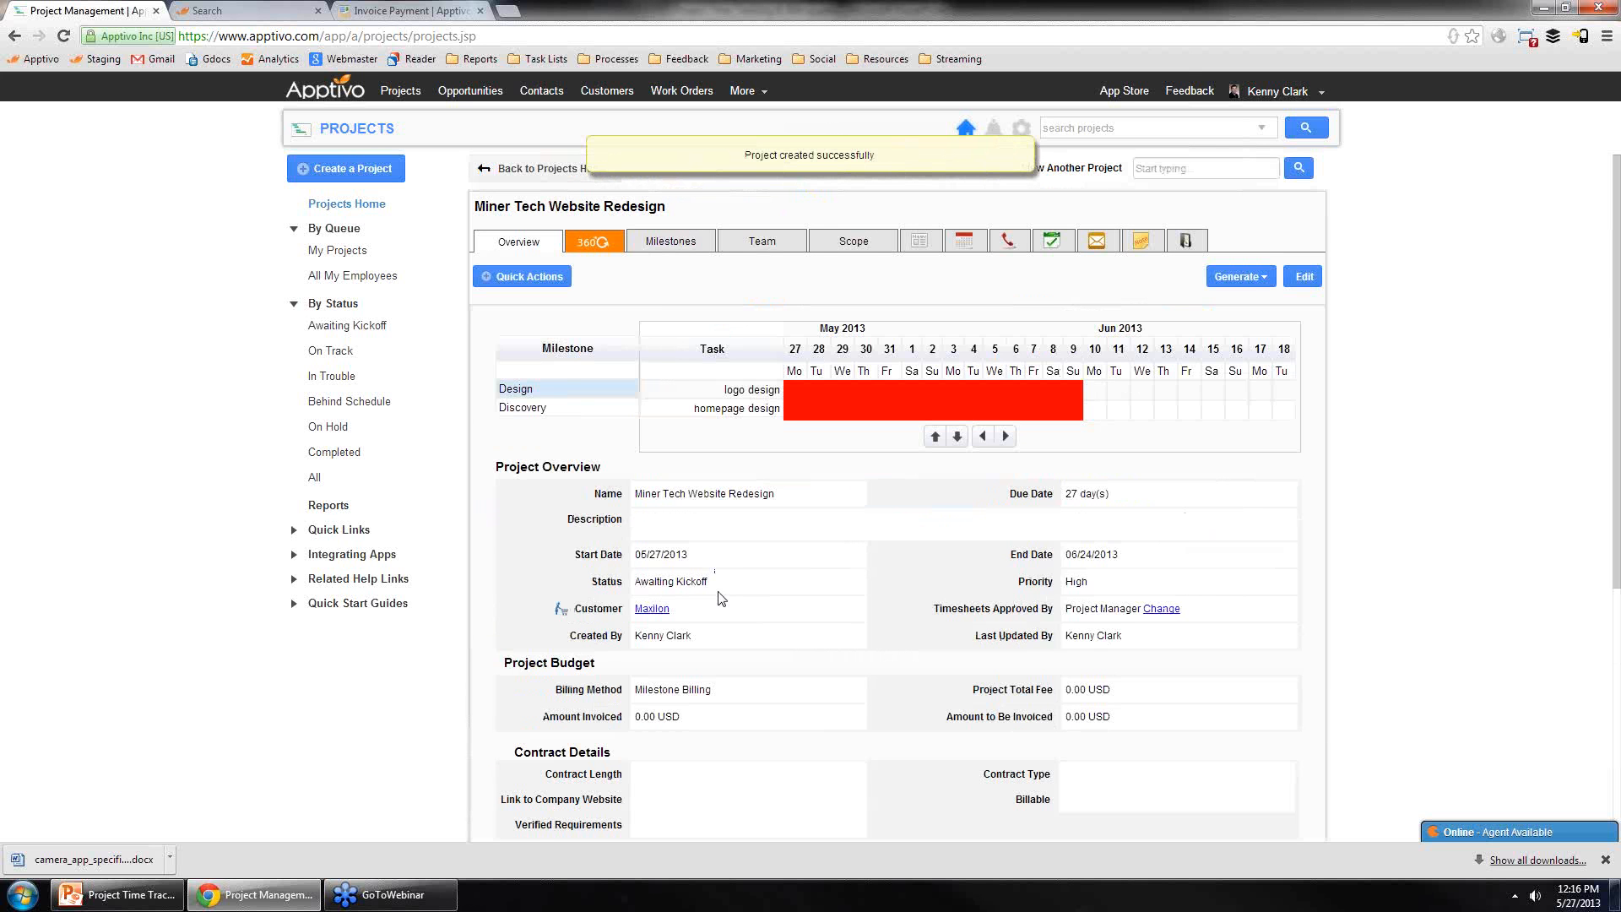
Step: Start a new milestone named Final Acceptance with a milestone base fee of 5000 USD
click(663, 243)
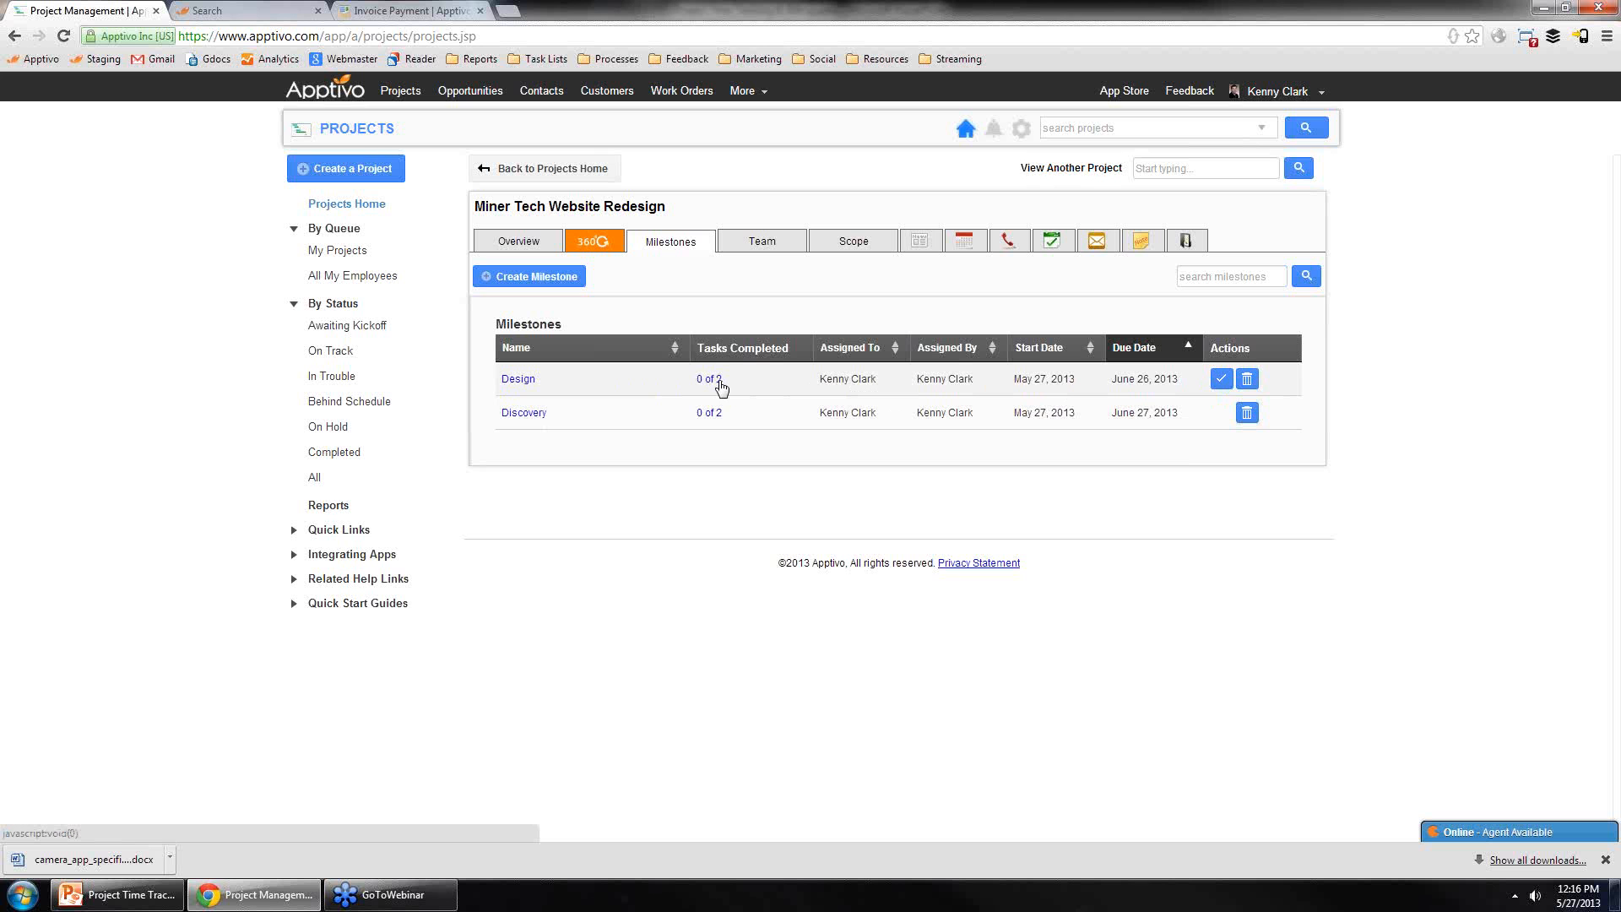
click(558, 279)
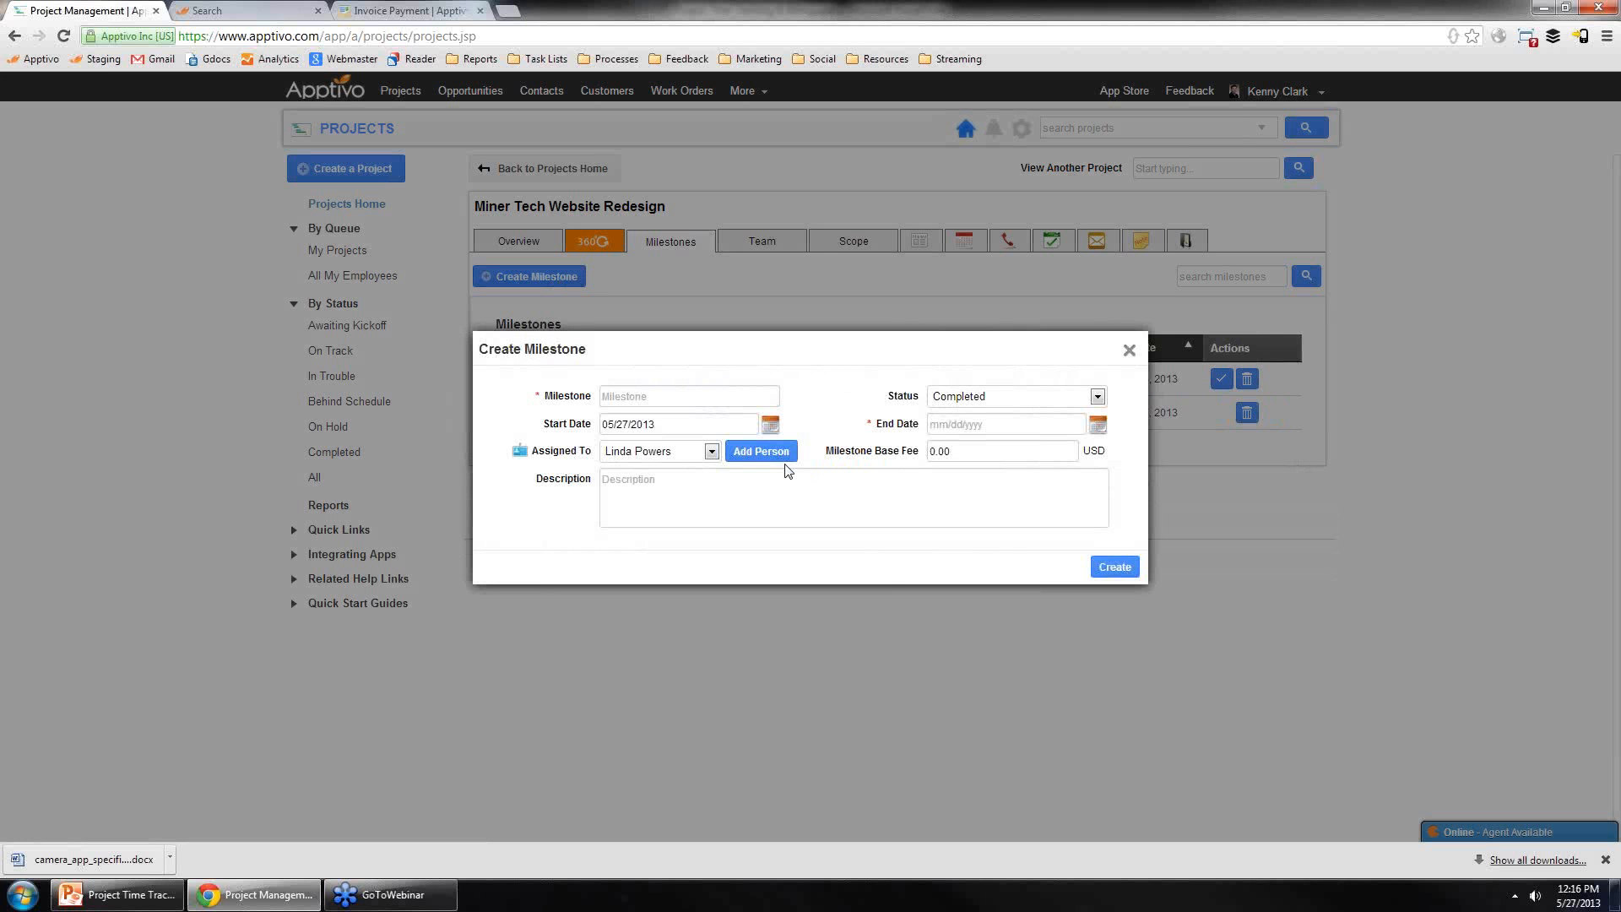
click(958, 447)
click(694, 395)
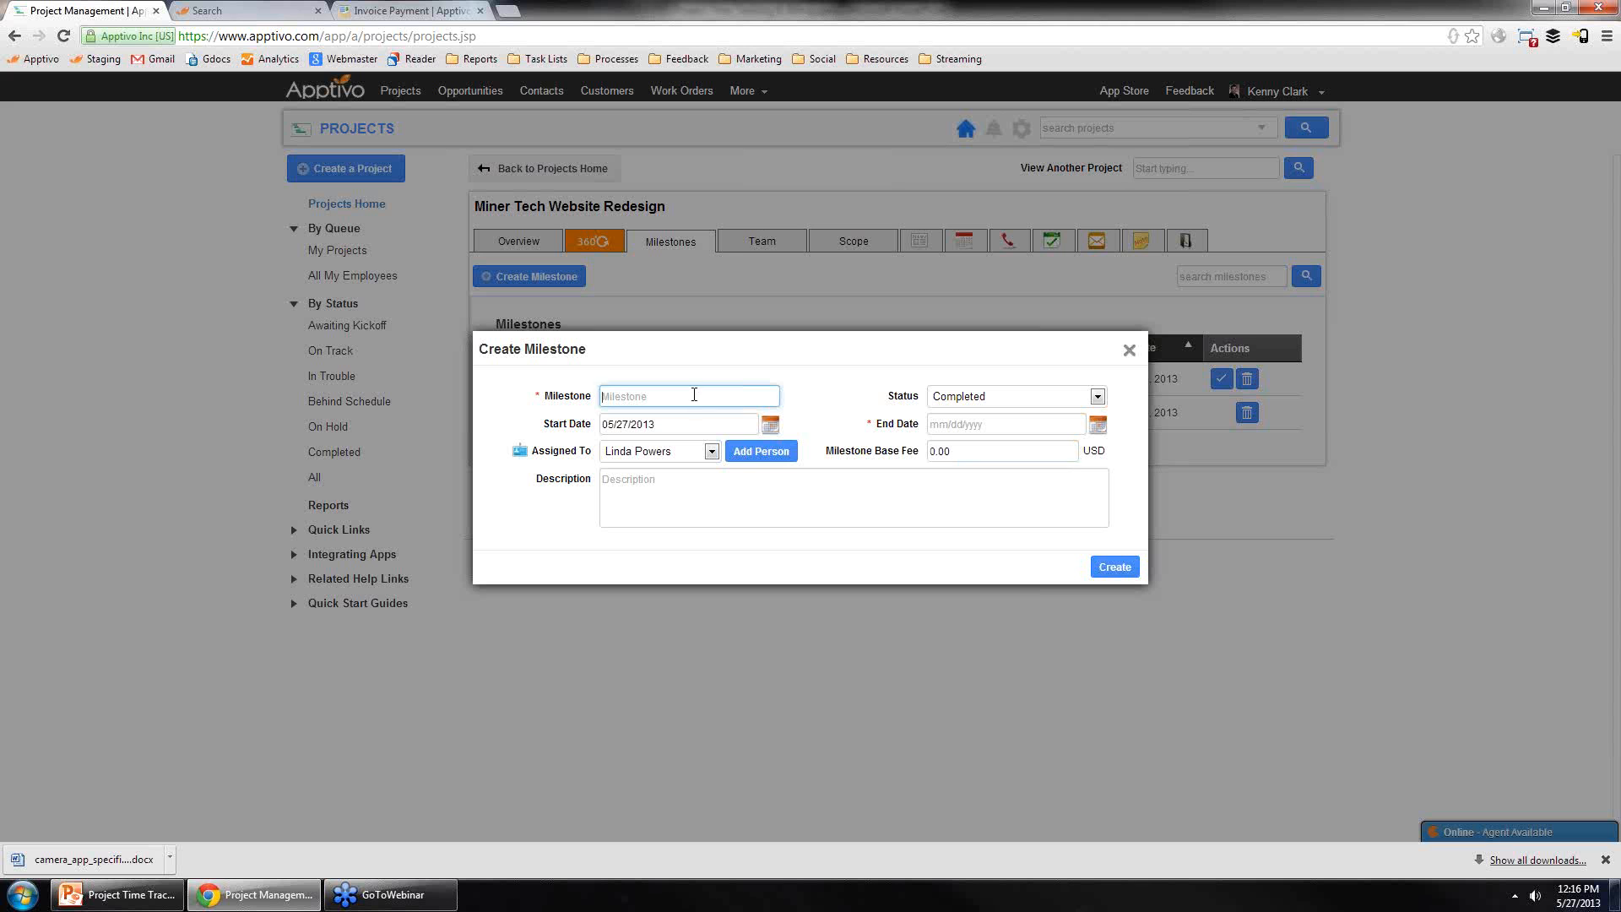
text(Final Acceptance)
click(995, 450)
text(5000)
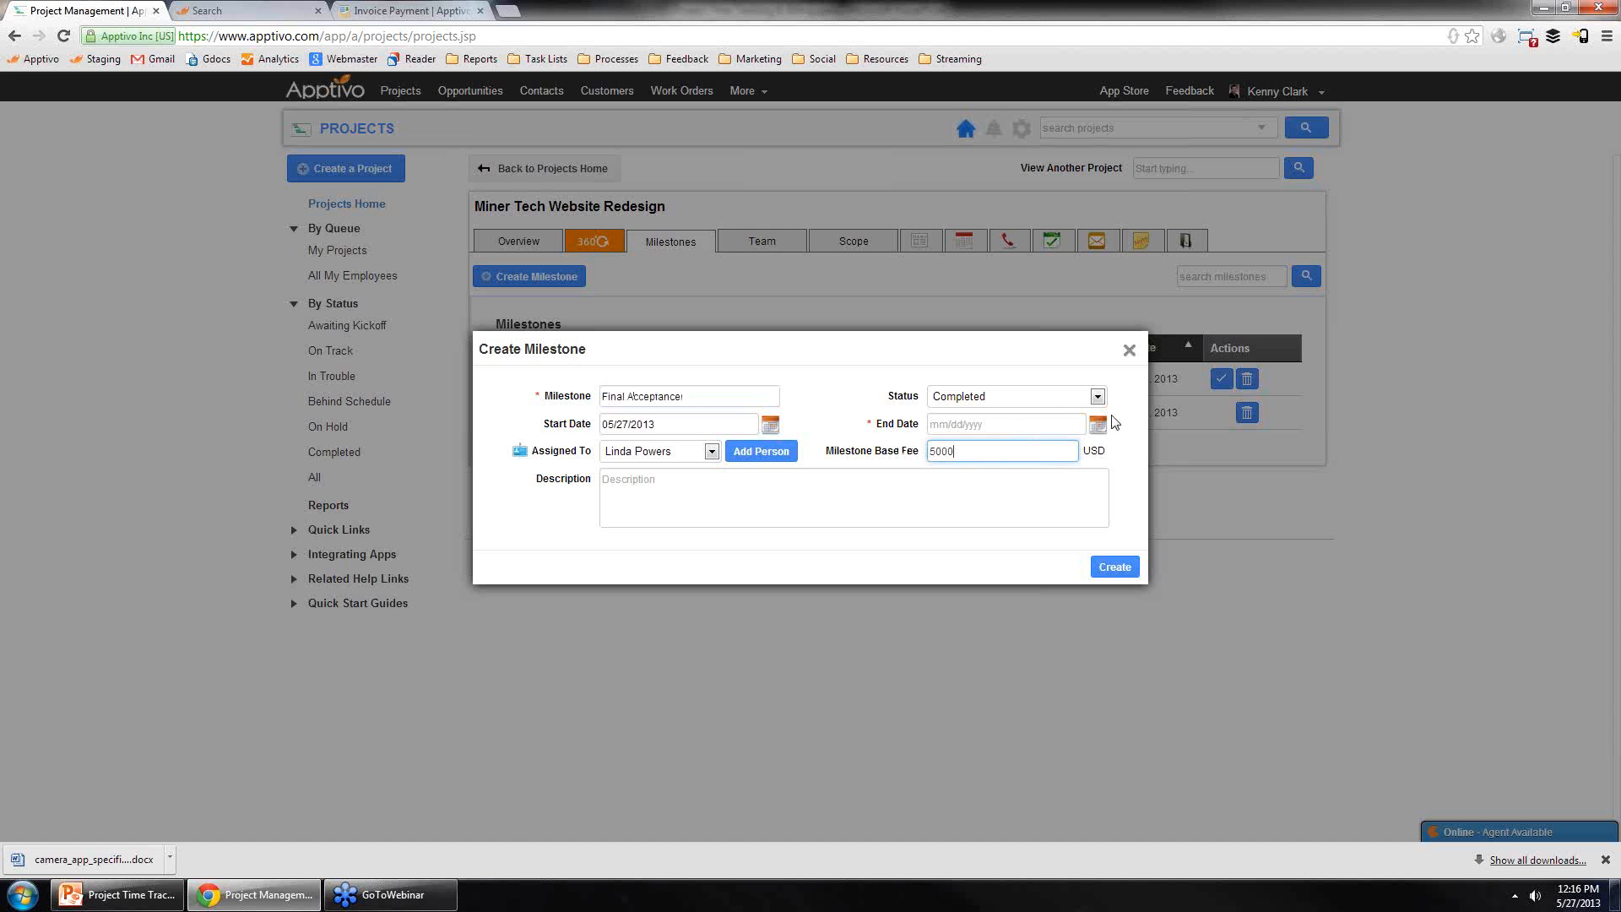
Step: Set the milestone's end date to 05/31/2013 and status to In Progress, then create it
click(1098, 424)
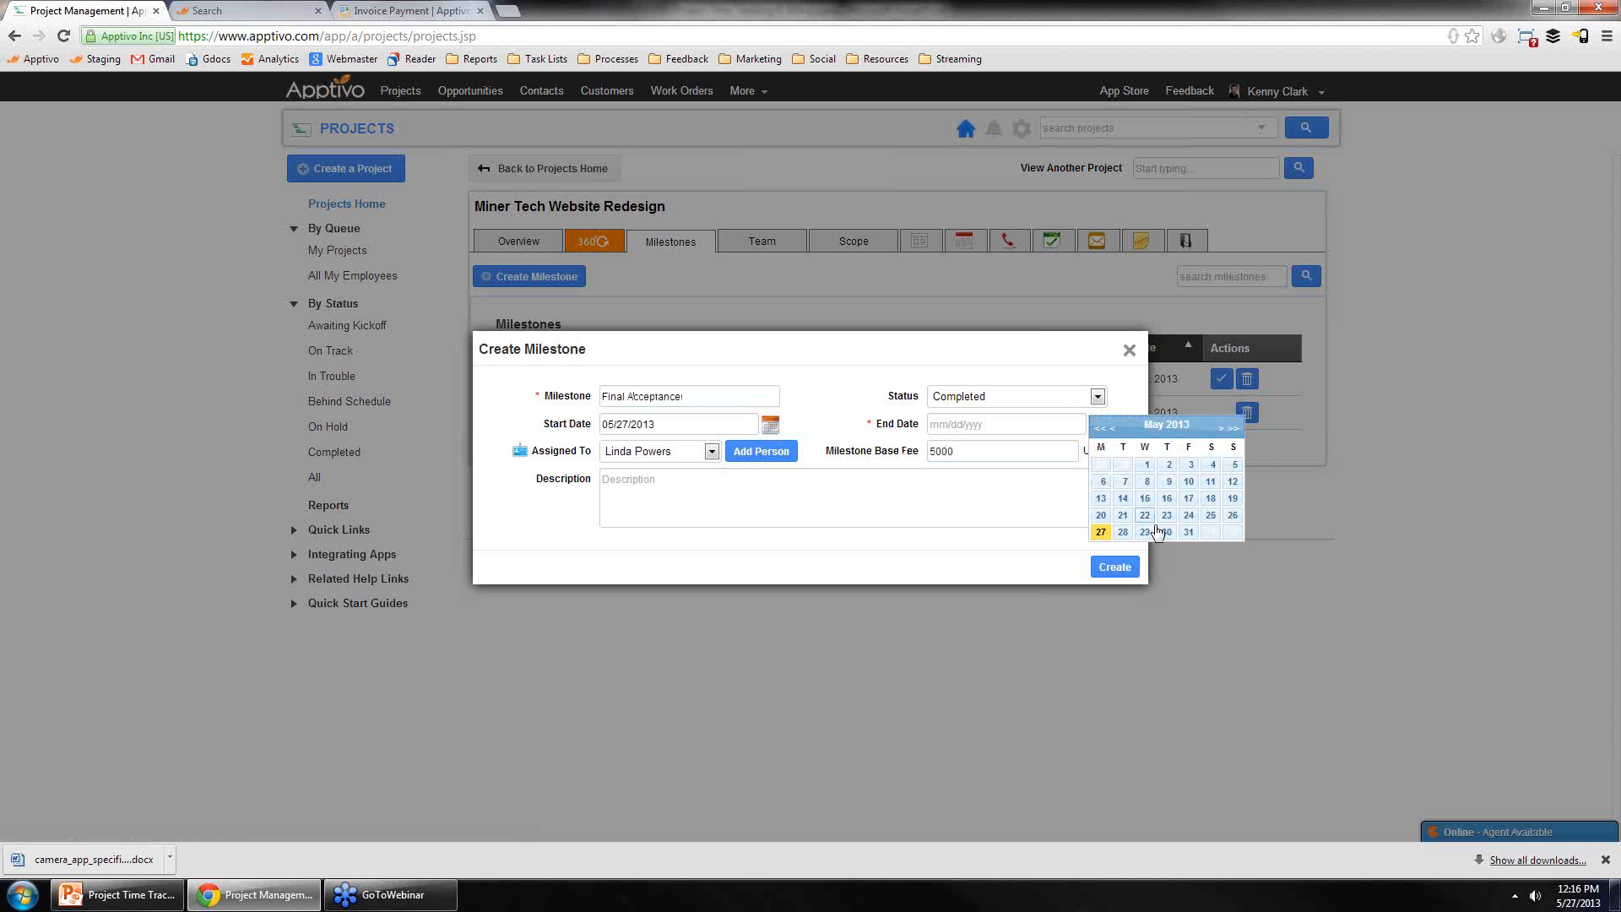
click(1204, 547)
click(1054, 396)
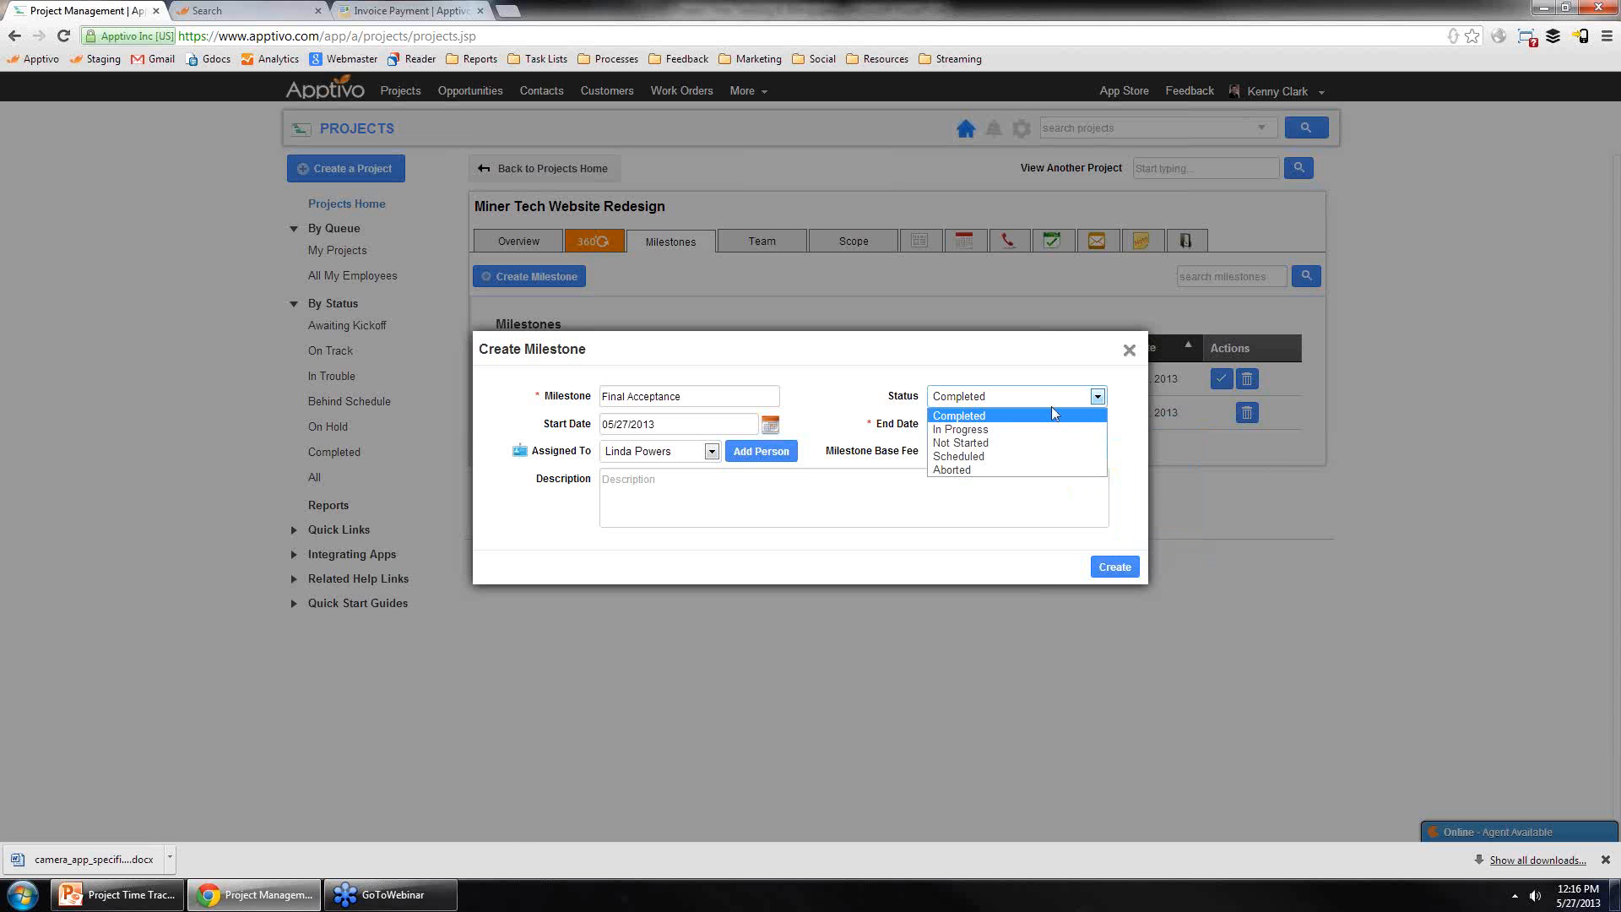
click(1047, 429)
click(1119, 564)
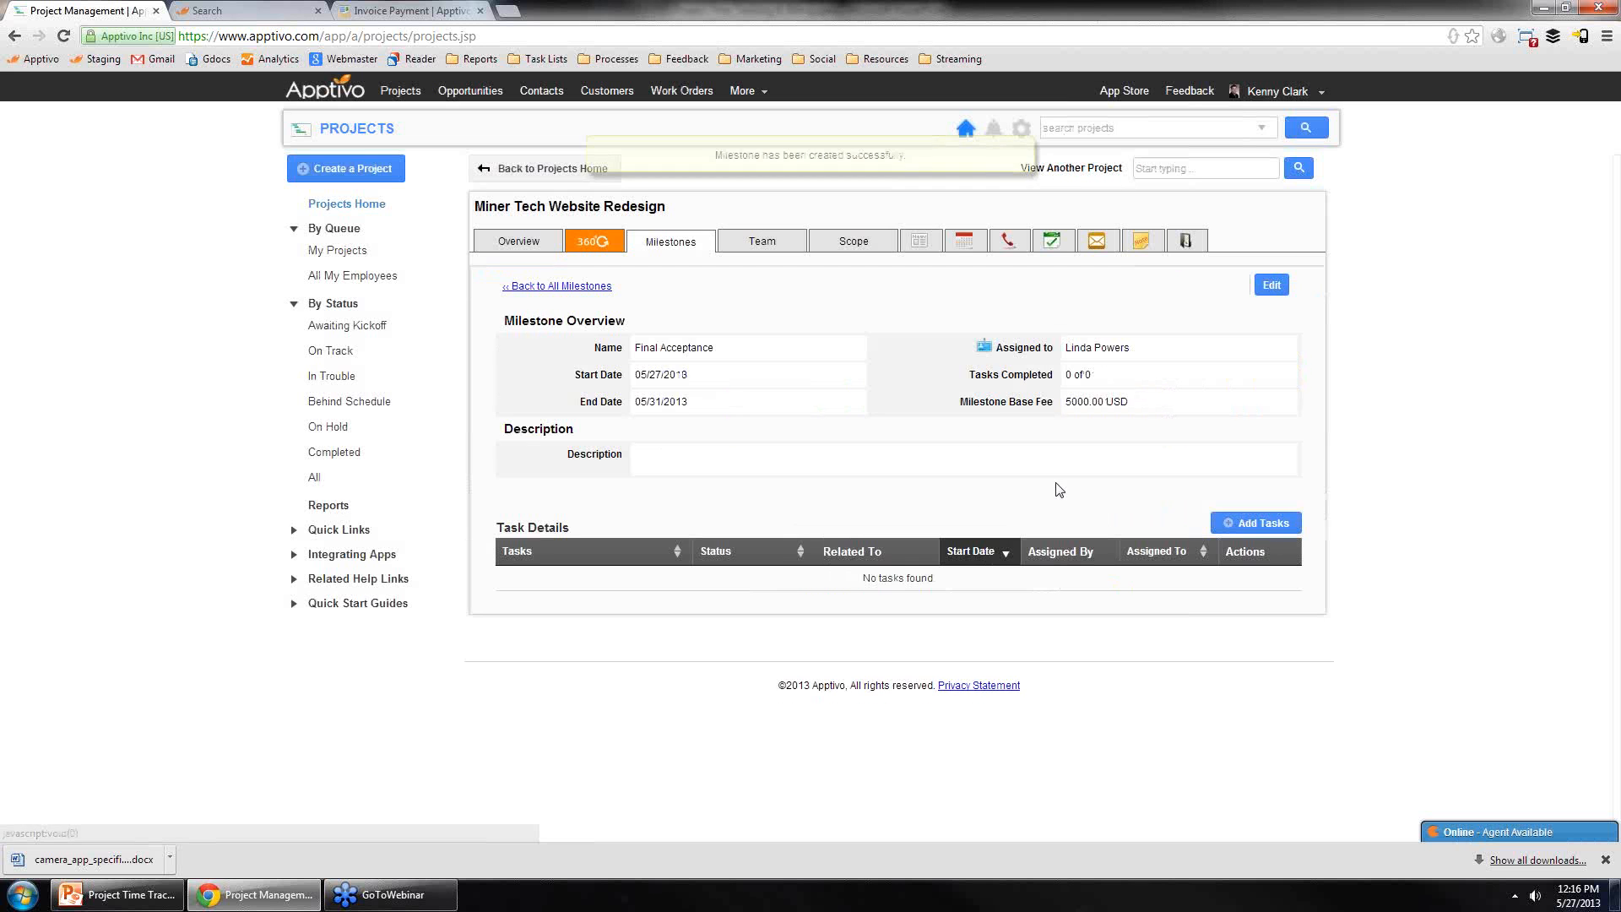
Step: Review the project overview's budget figures and generate options, then the project's milestone list
click(605, 287)
click(541, 245)
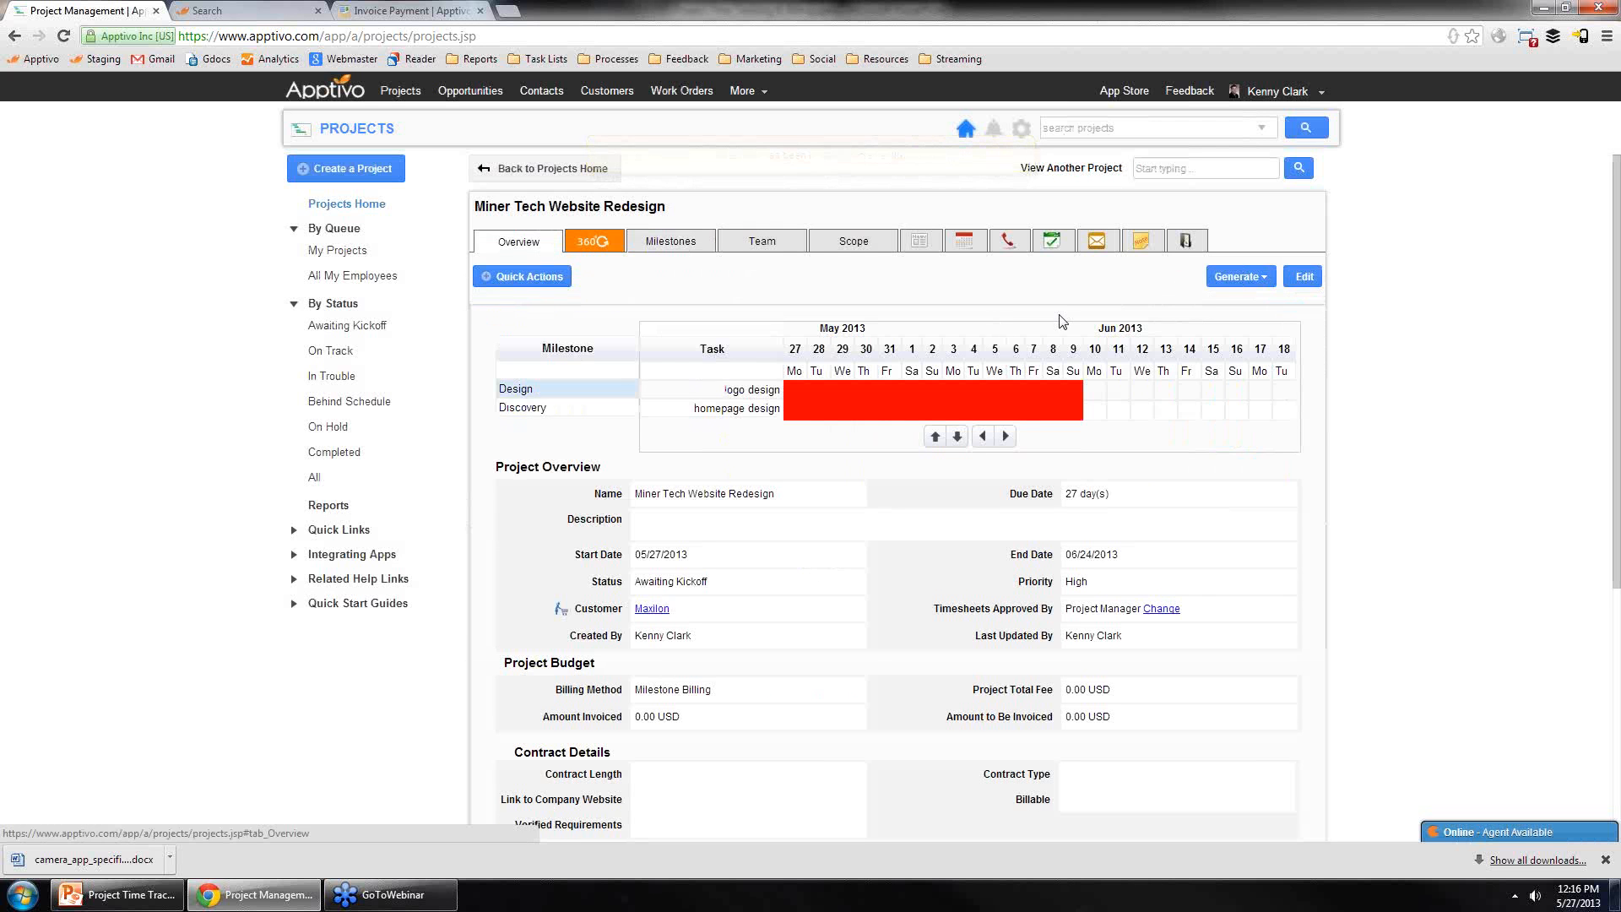
click(1239, 276)
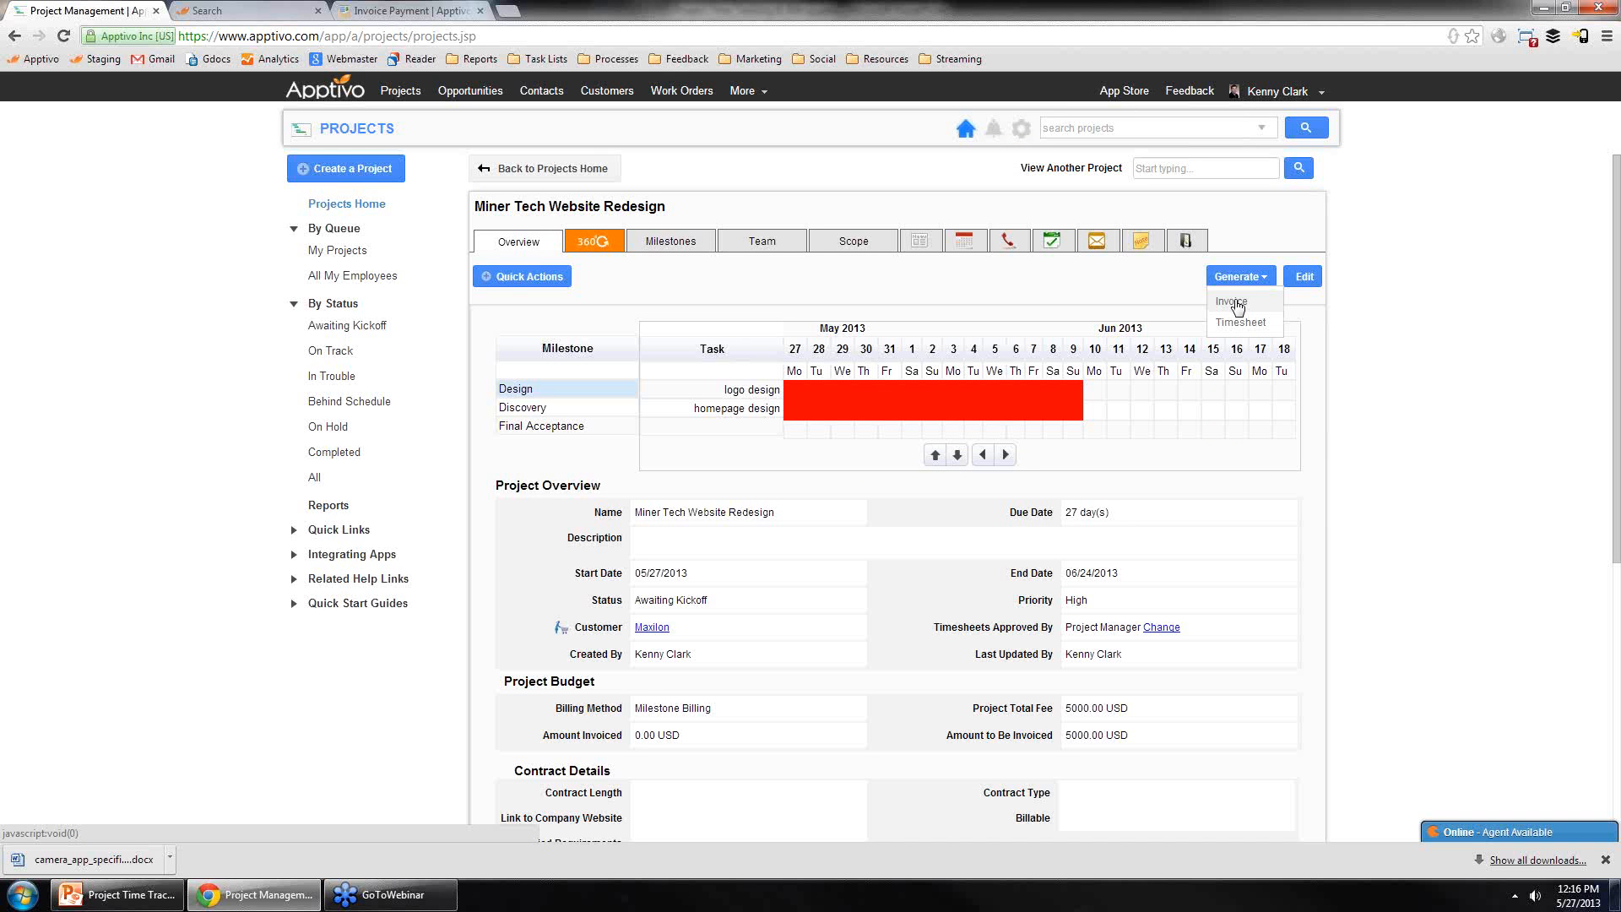
click(694, 244)
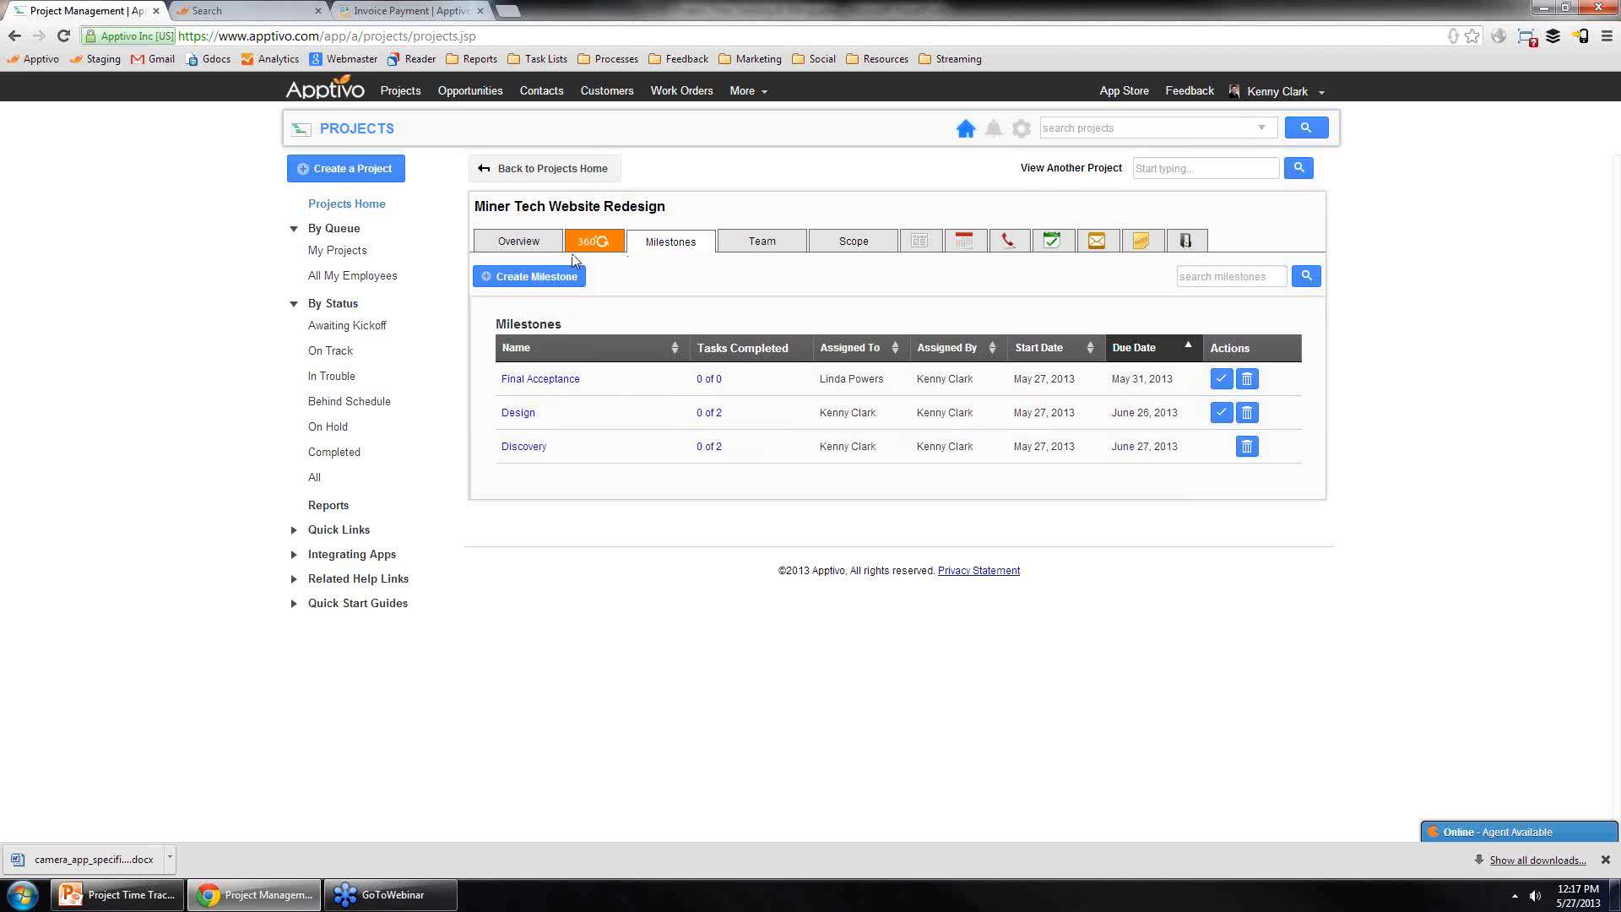
Step: Start a new project from the Basic Website Design template named Maxilon Website Design
click(507, 168)
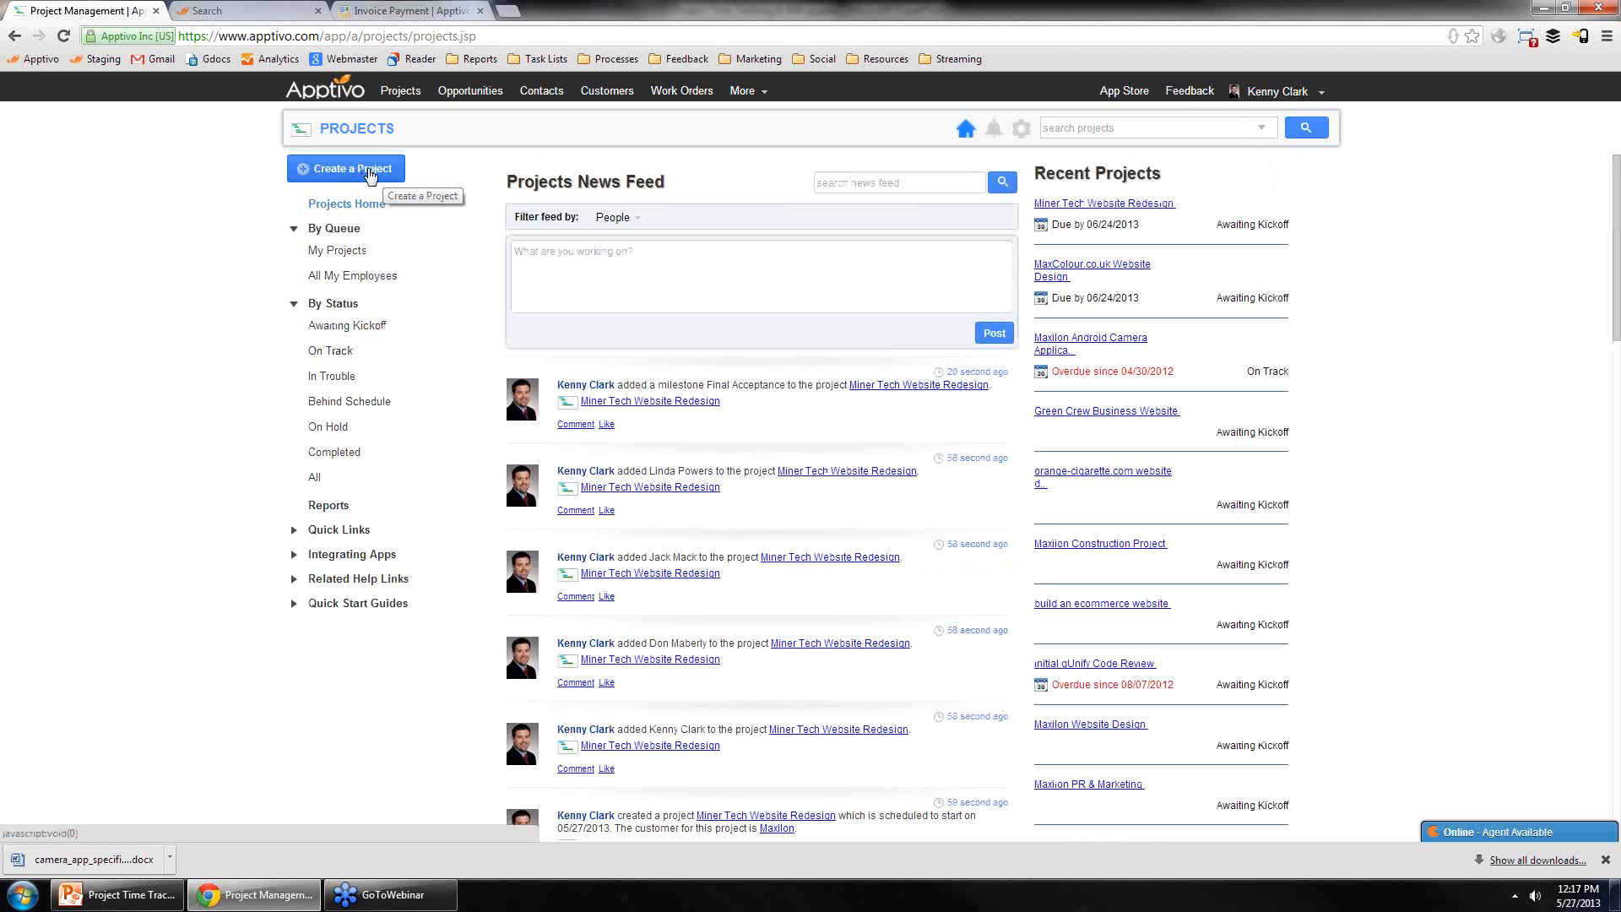
click(369, 173)
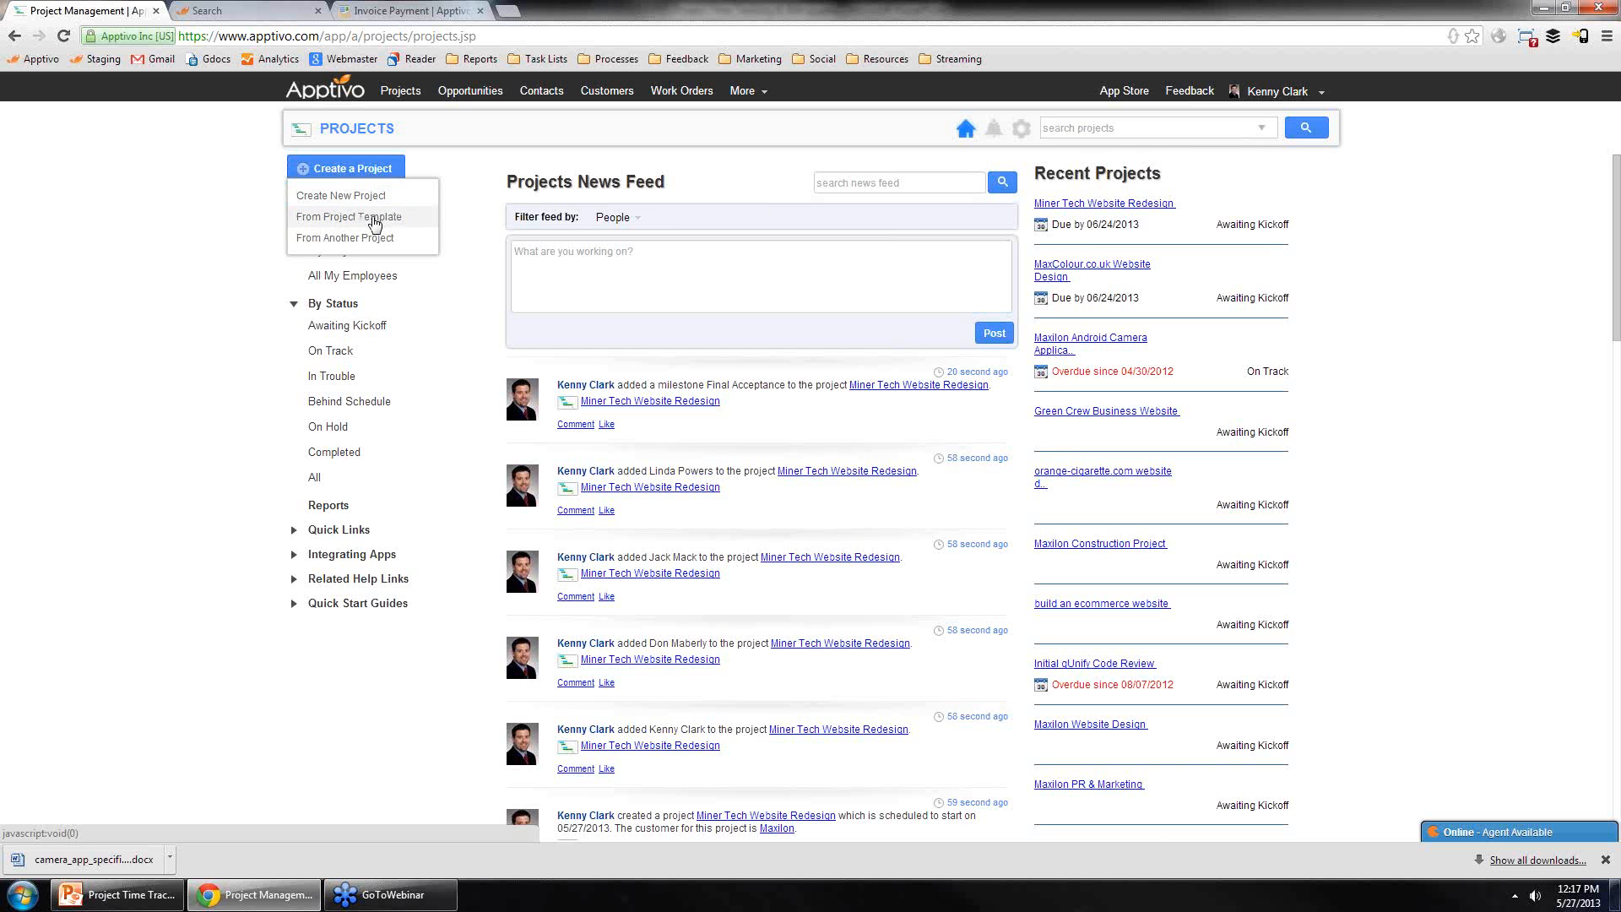
click(374, 218)
click(811, 198)
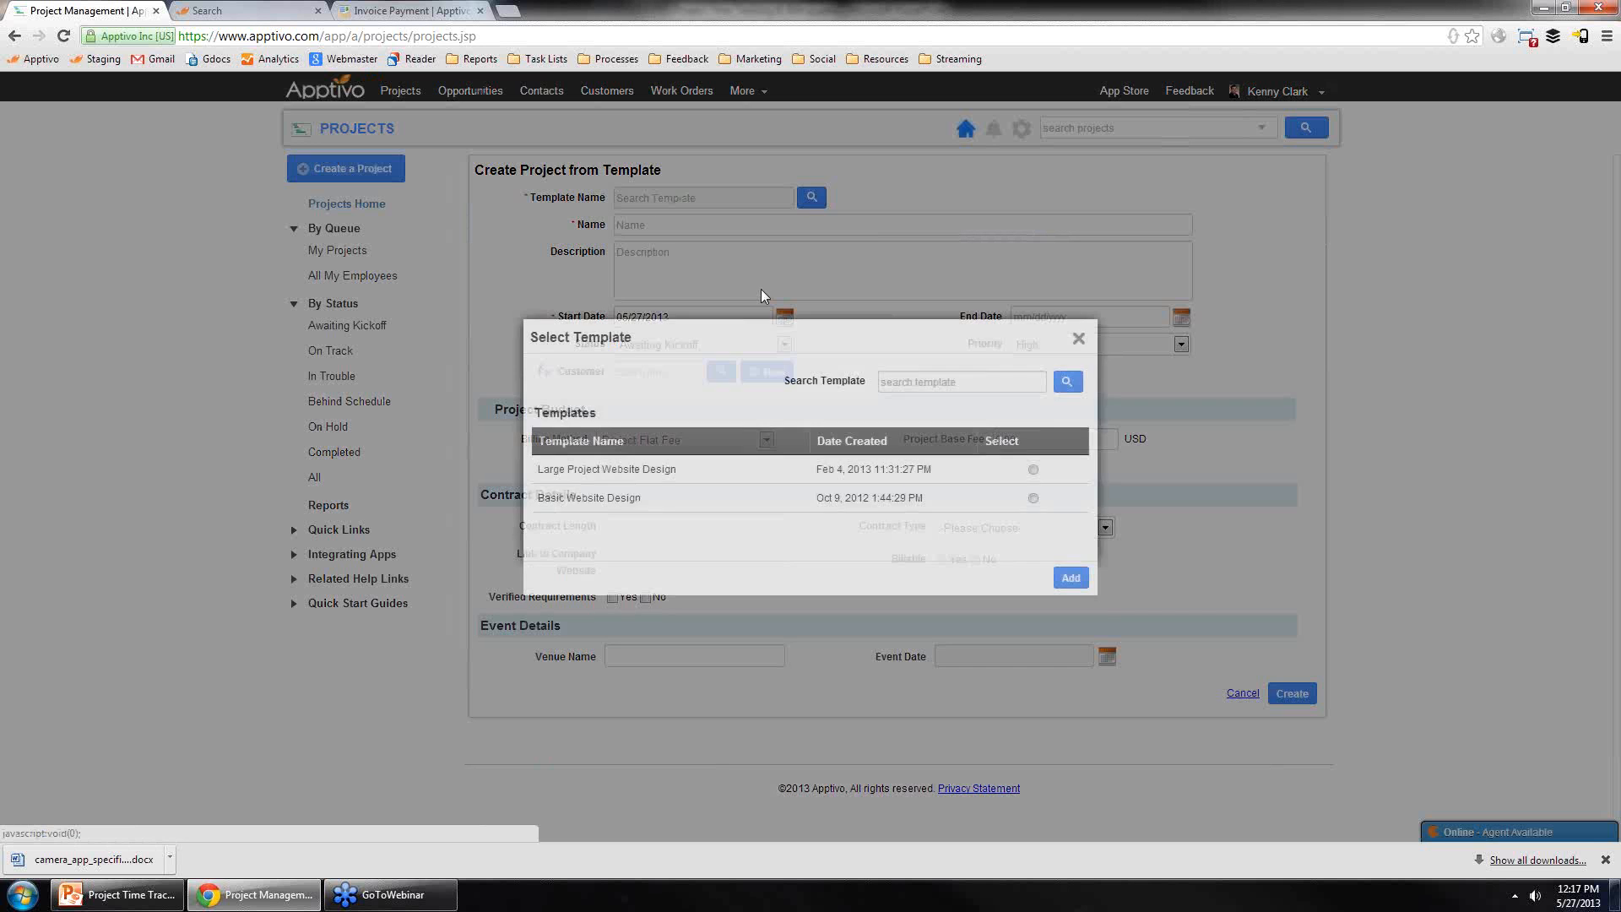
click(1034, 497)
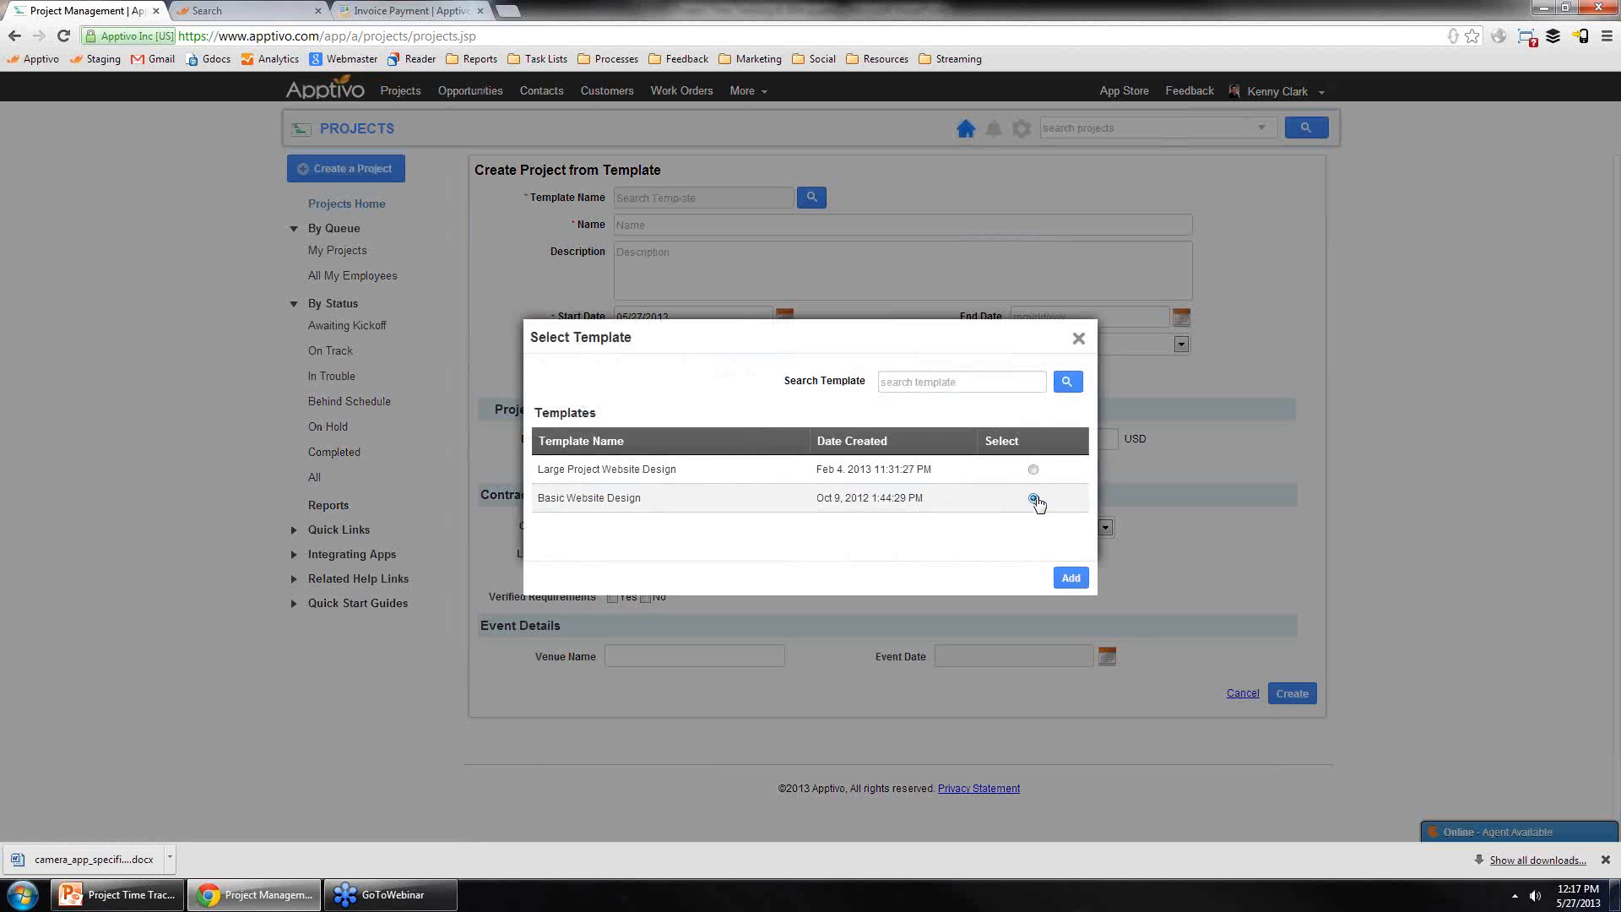
click(1069, 579)
click(725, 223)
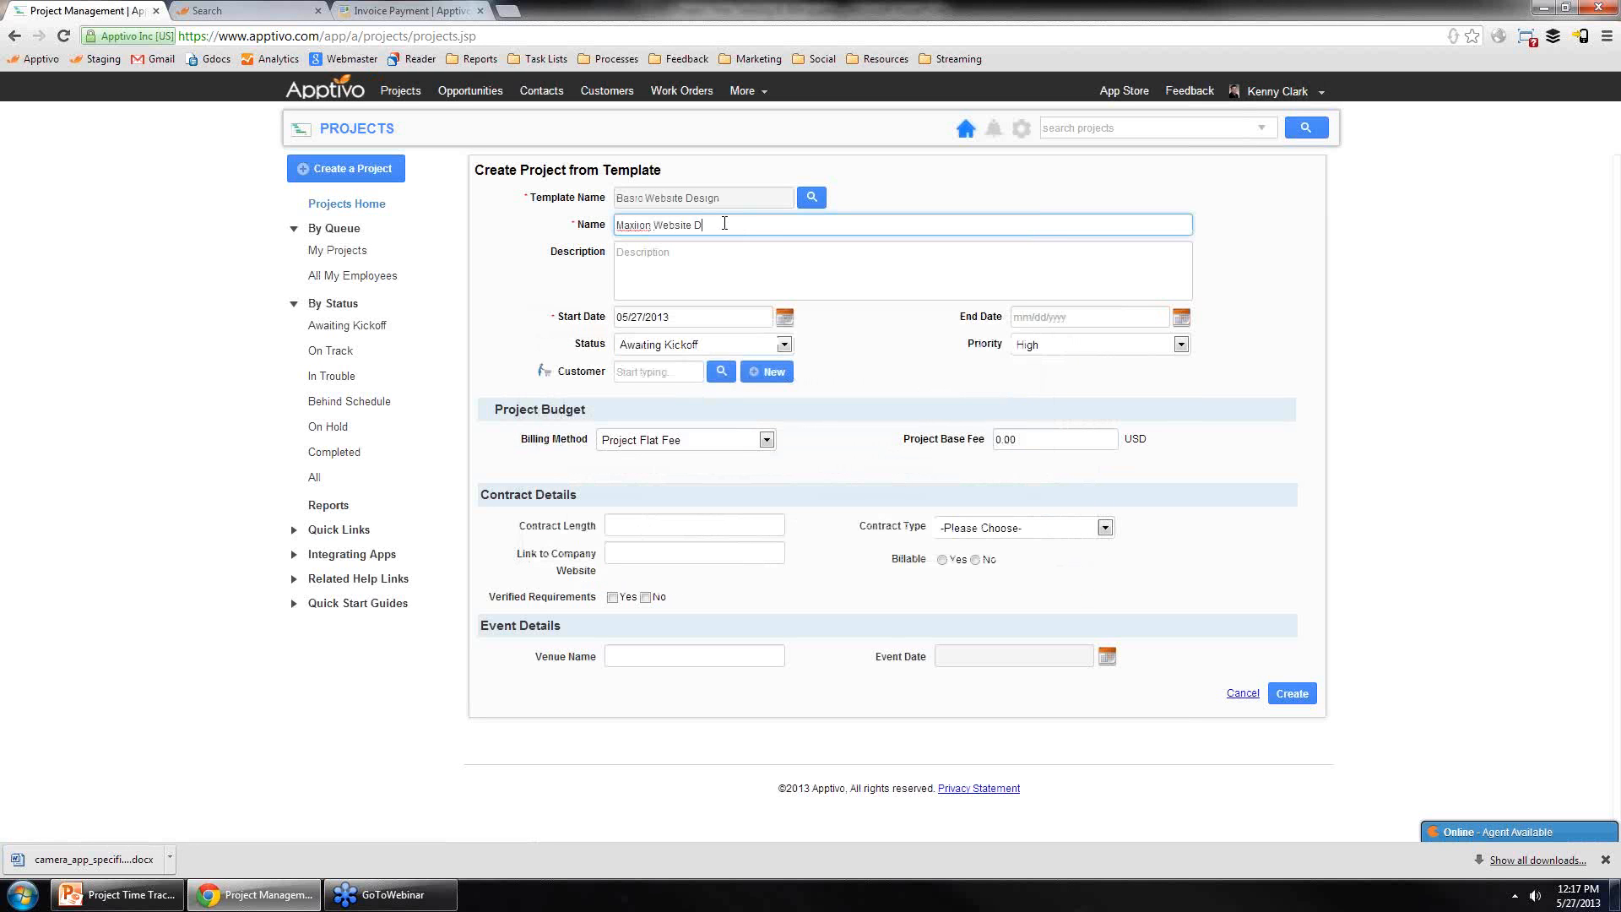
click(970, 387)
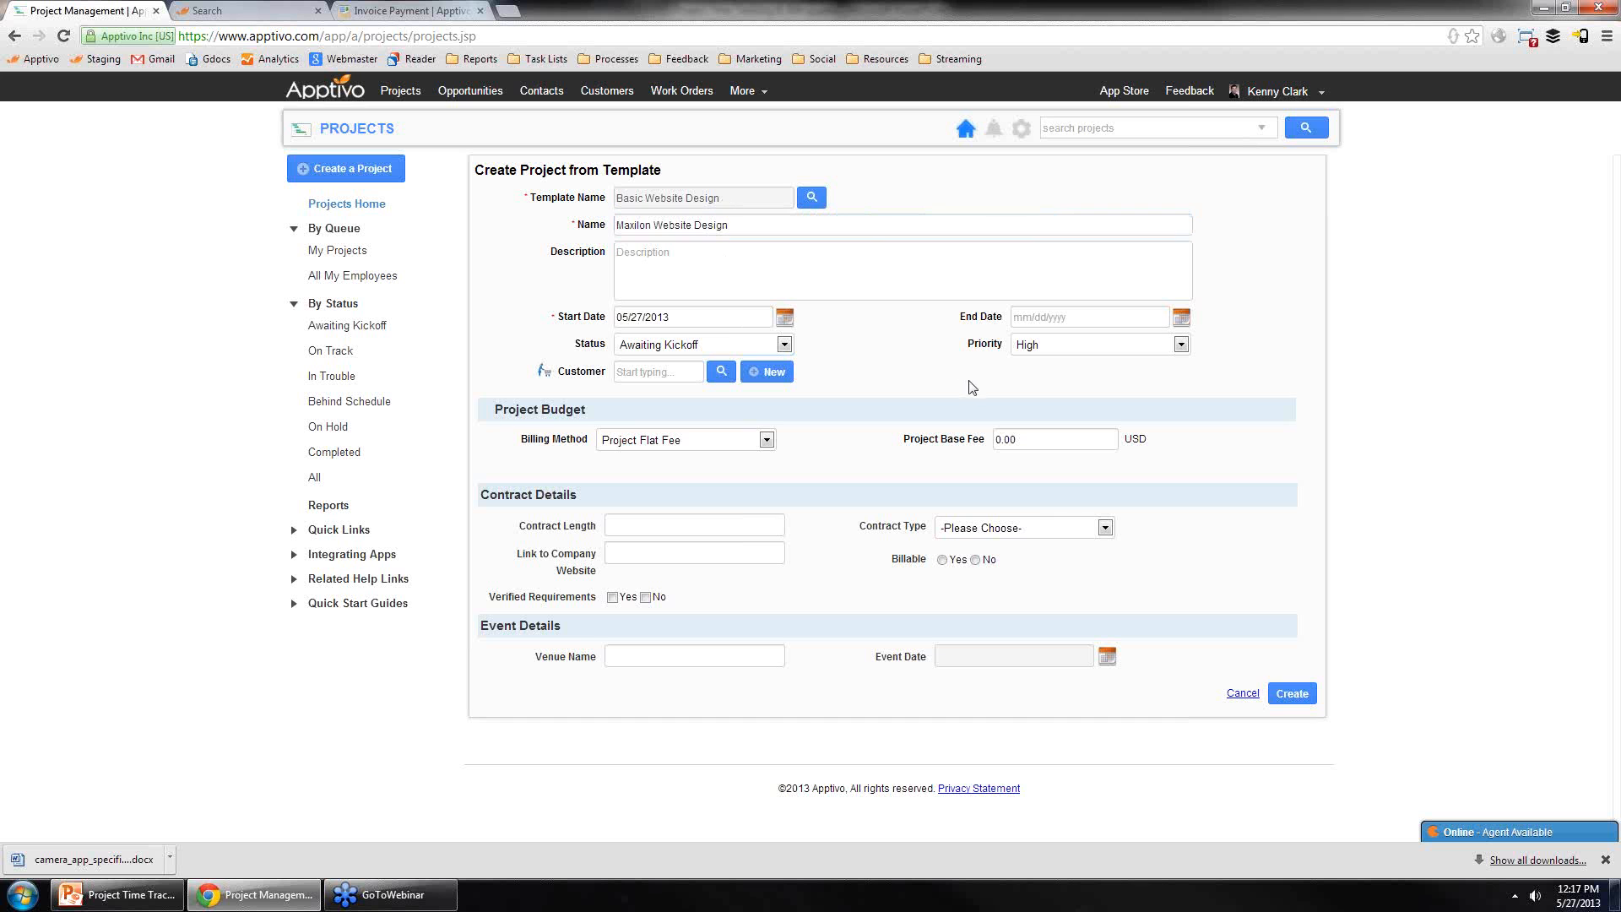
Step: Assign customer Maxilon to the project and set its billing method to Time & Expenses
click(655, 372)
text(maxi)
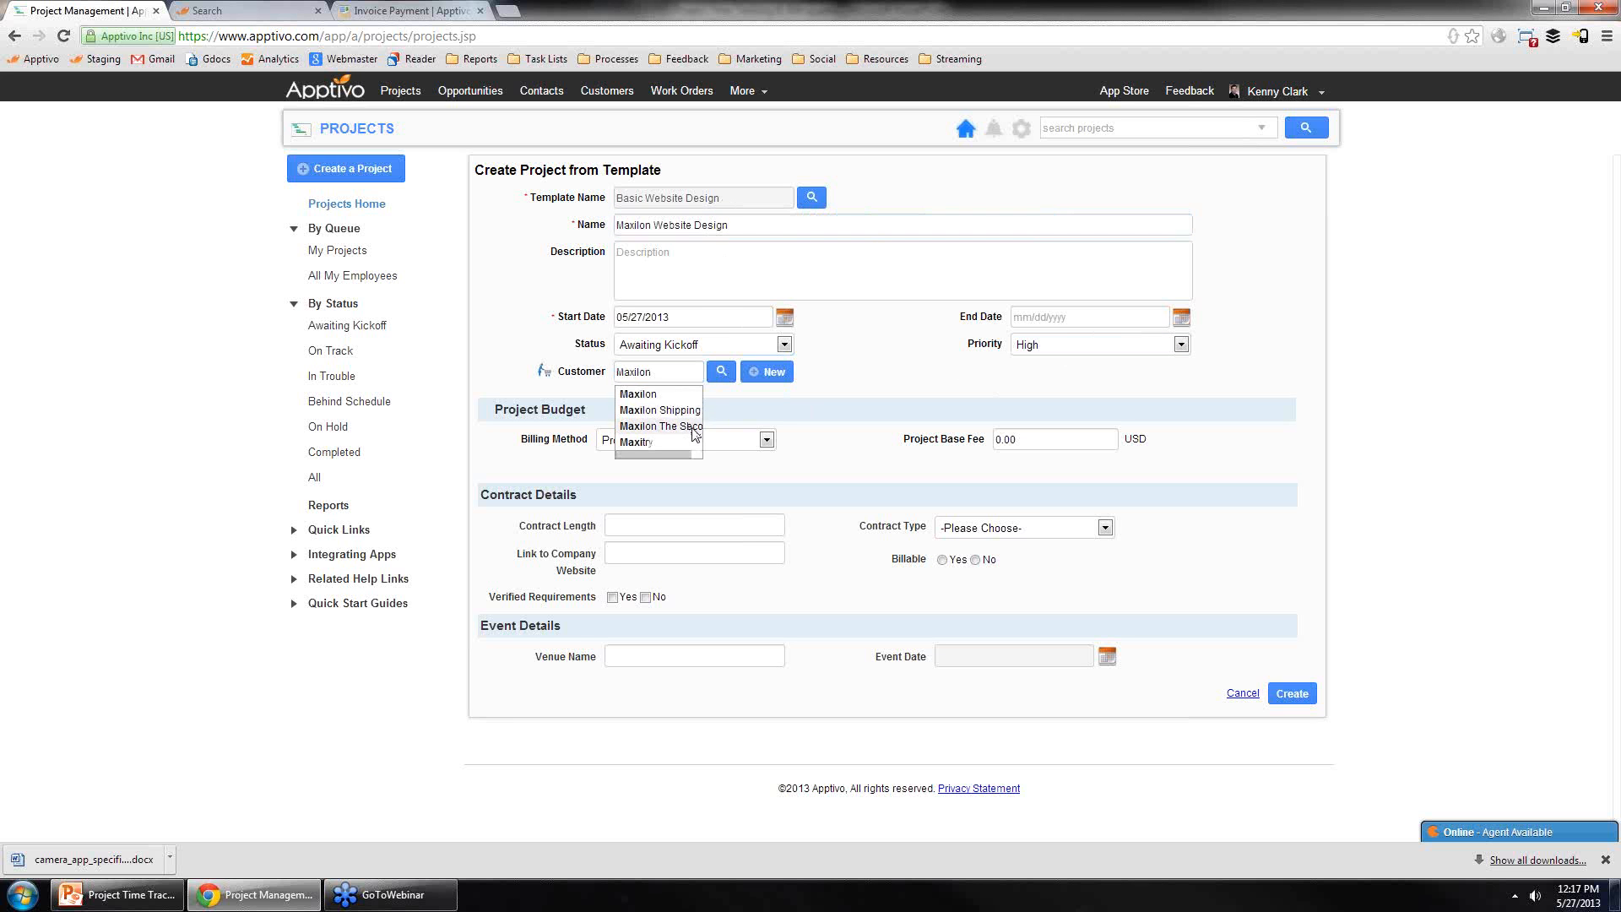
click(667, 394)
click(688, 440)
click(695, 485)
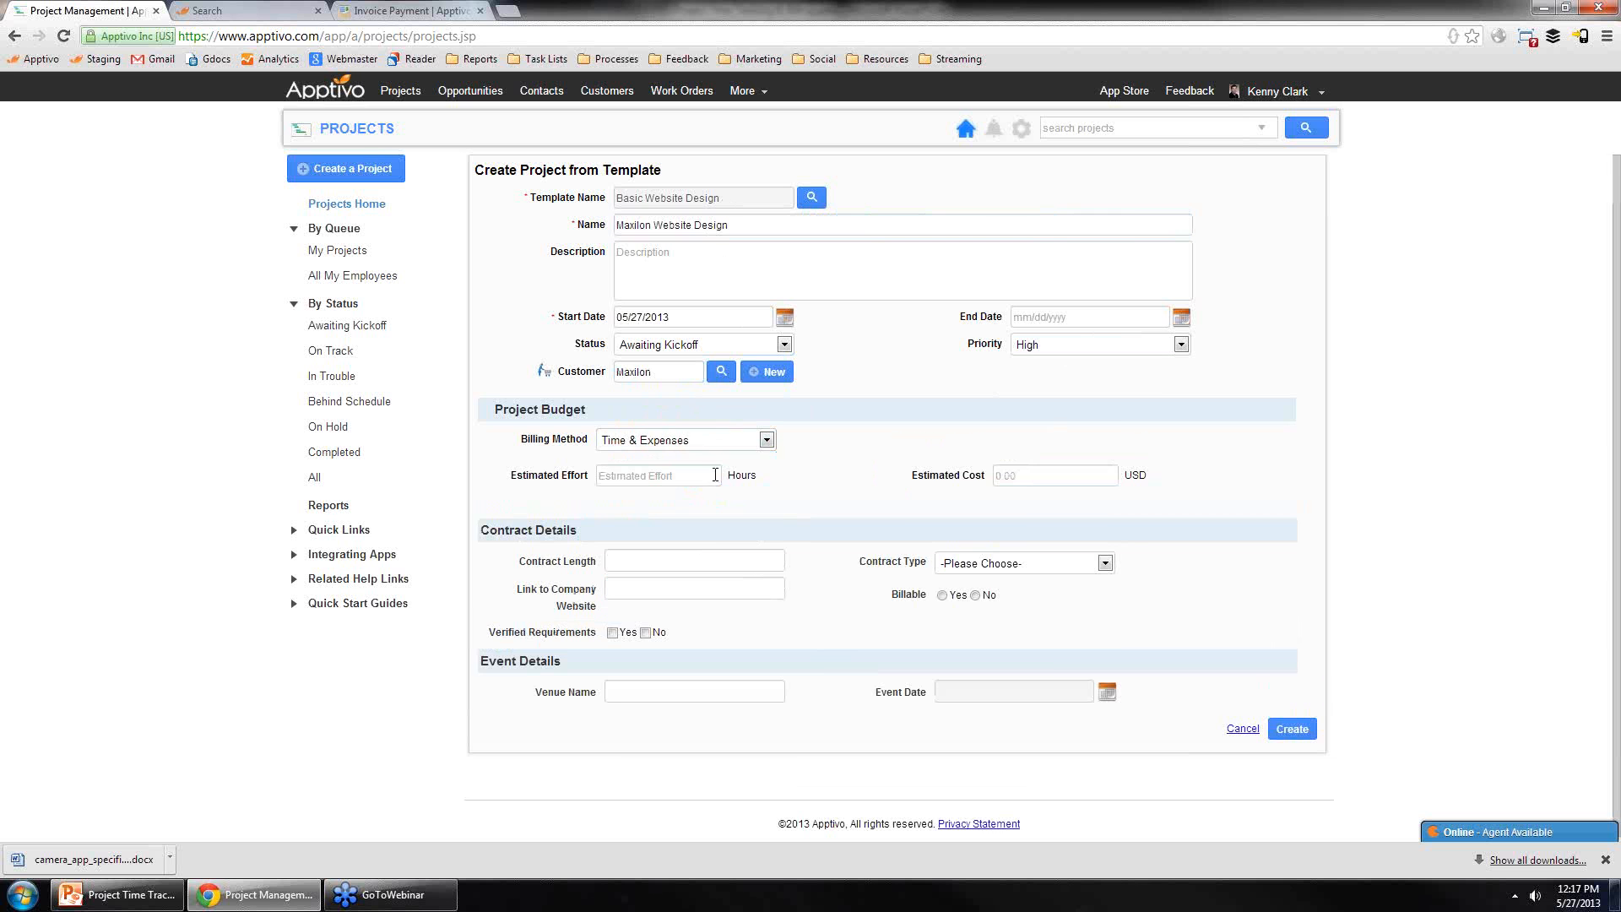
Step: Set the project's estimated cost to 10000 USD and create the project
click(621, 479)
drag(1058, 463, 1038, 475)
click(1038, 474)
click(815, 501)
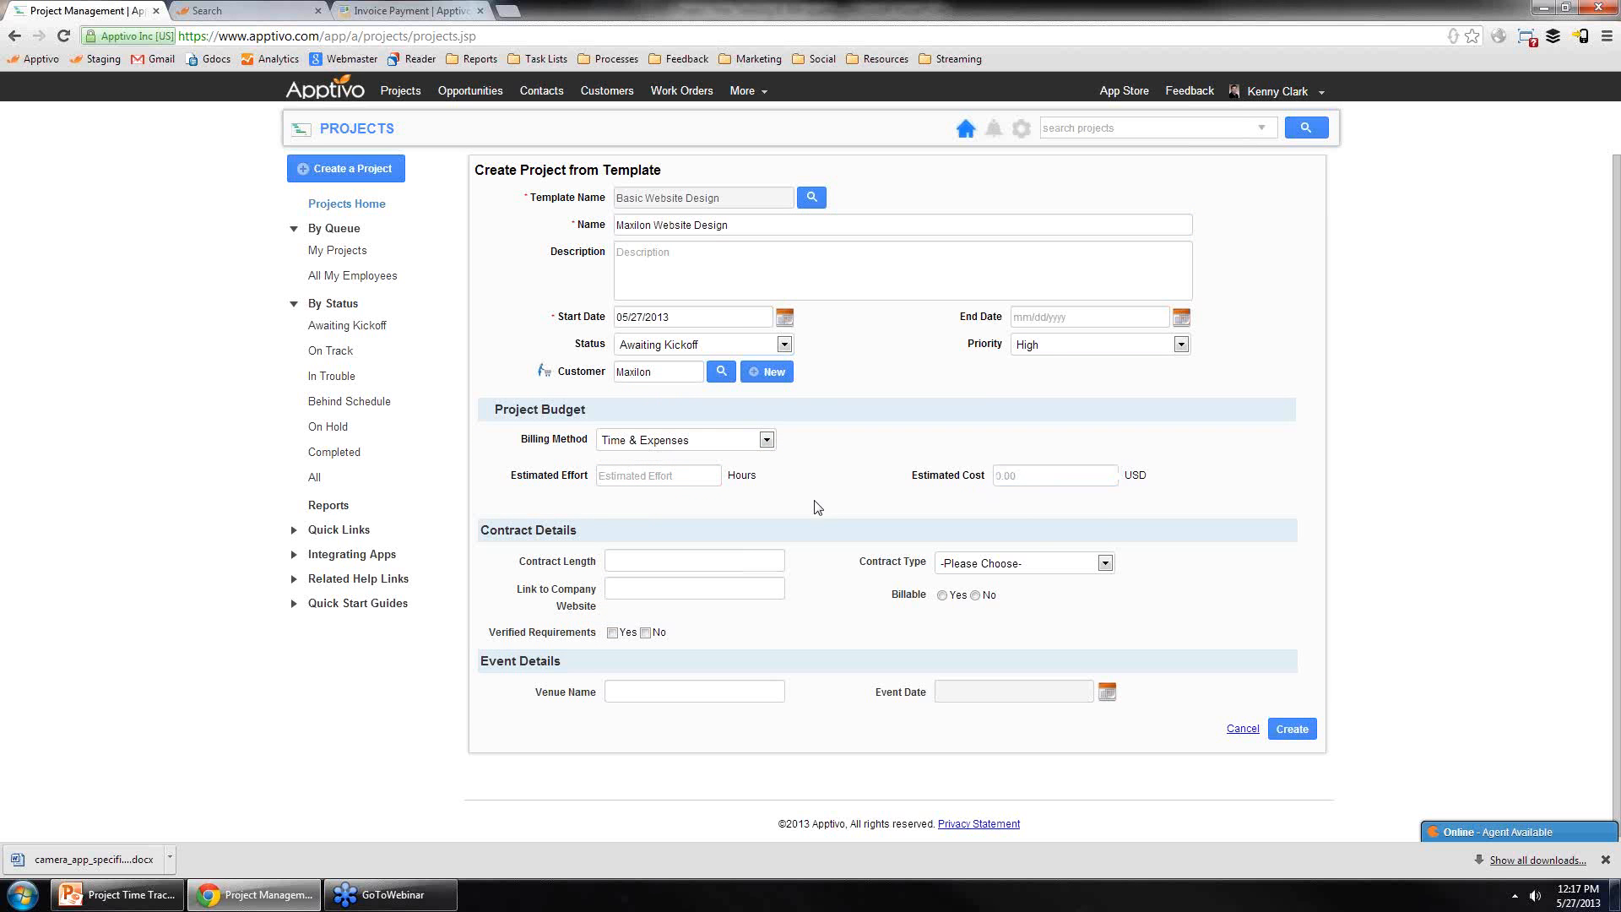
click(1000, 478)
text(10)
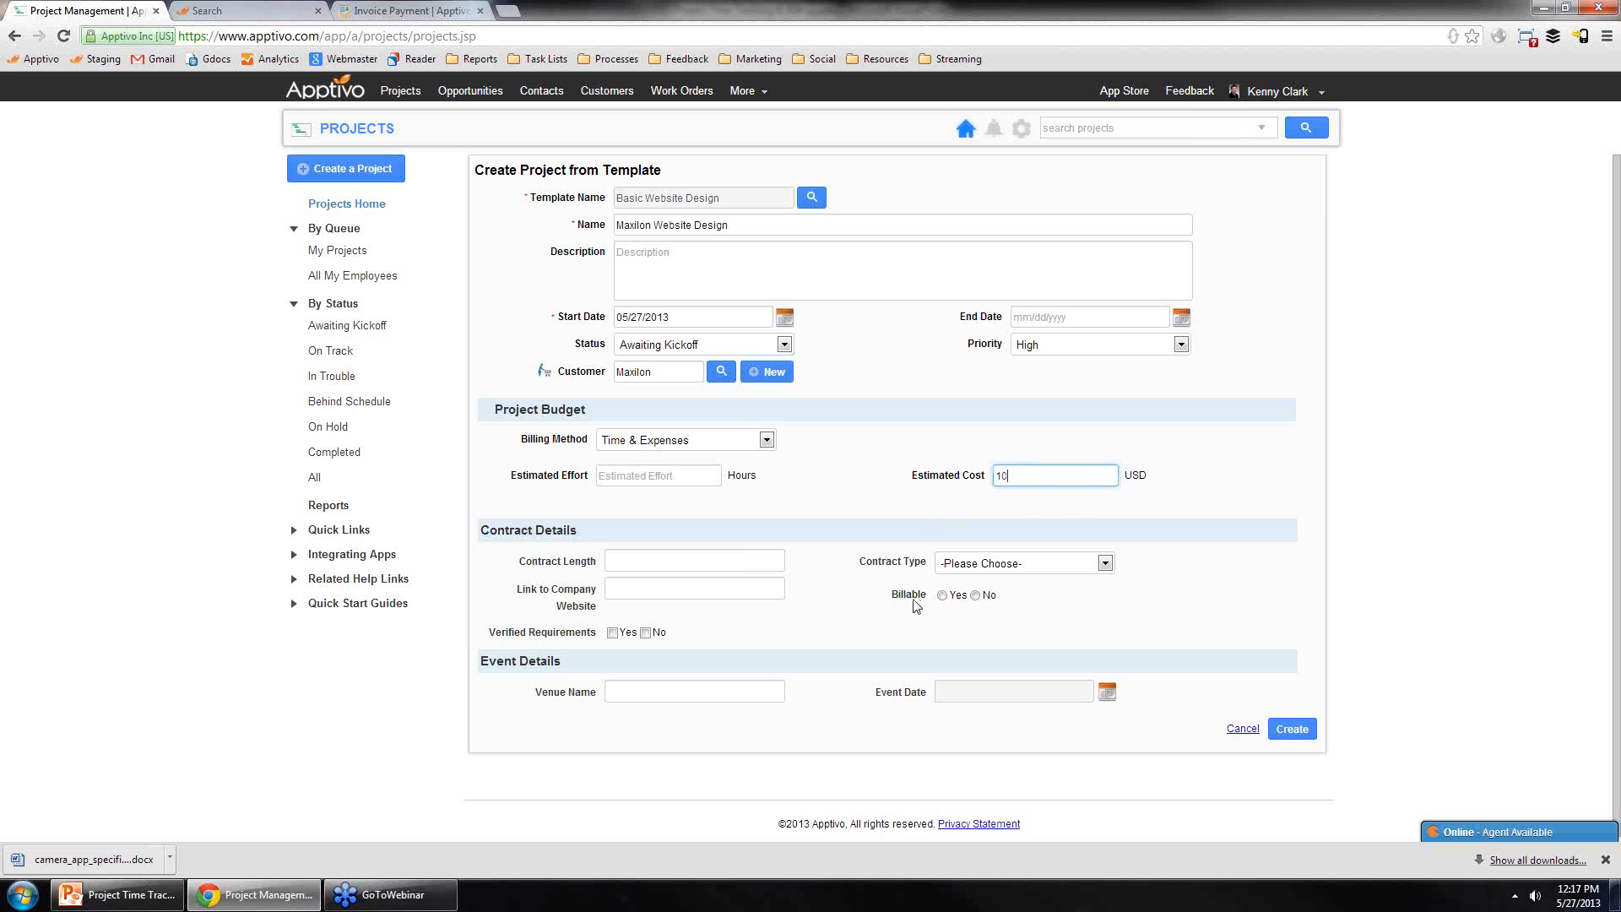
text(000)
click(1355, 680)
click(700, 475)
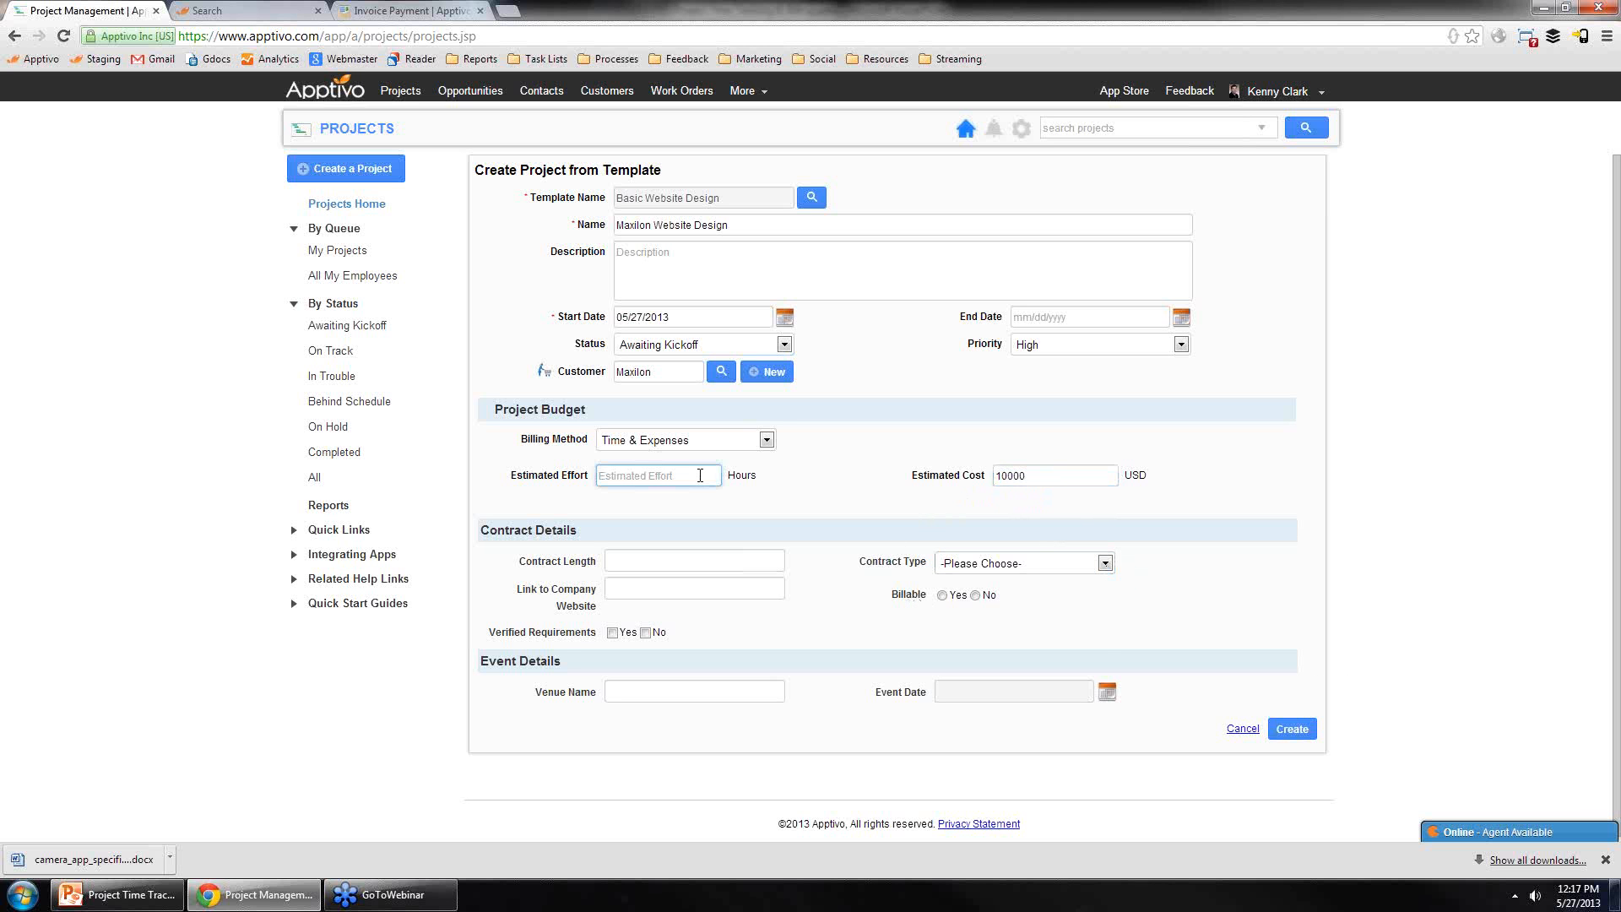
click(1310, 706)
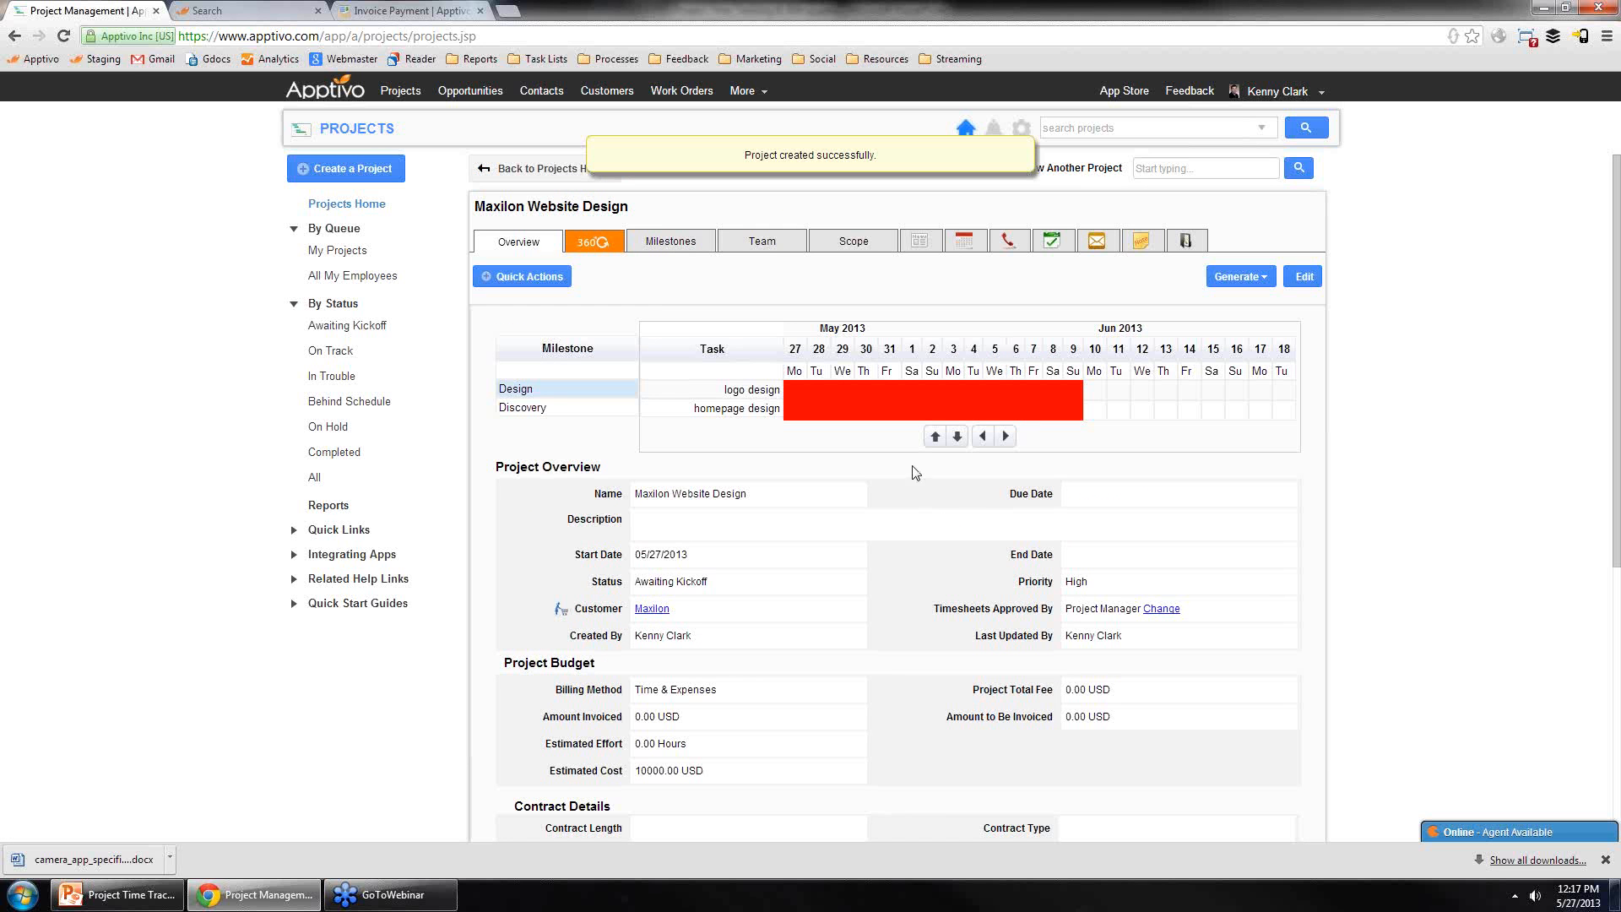
Step: Log 8 hours of work described as "completed the discovery doc" on the discovery doc approval task
click(663, 245)
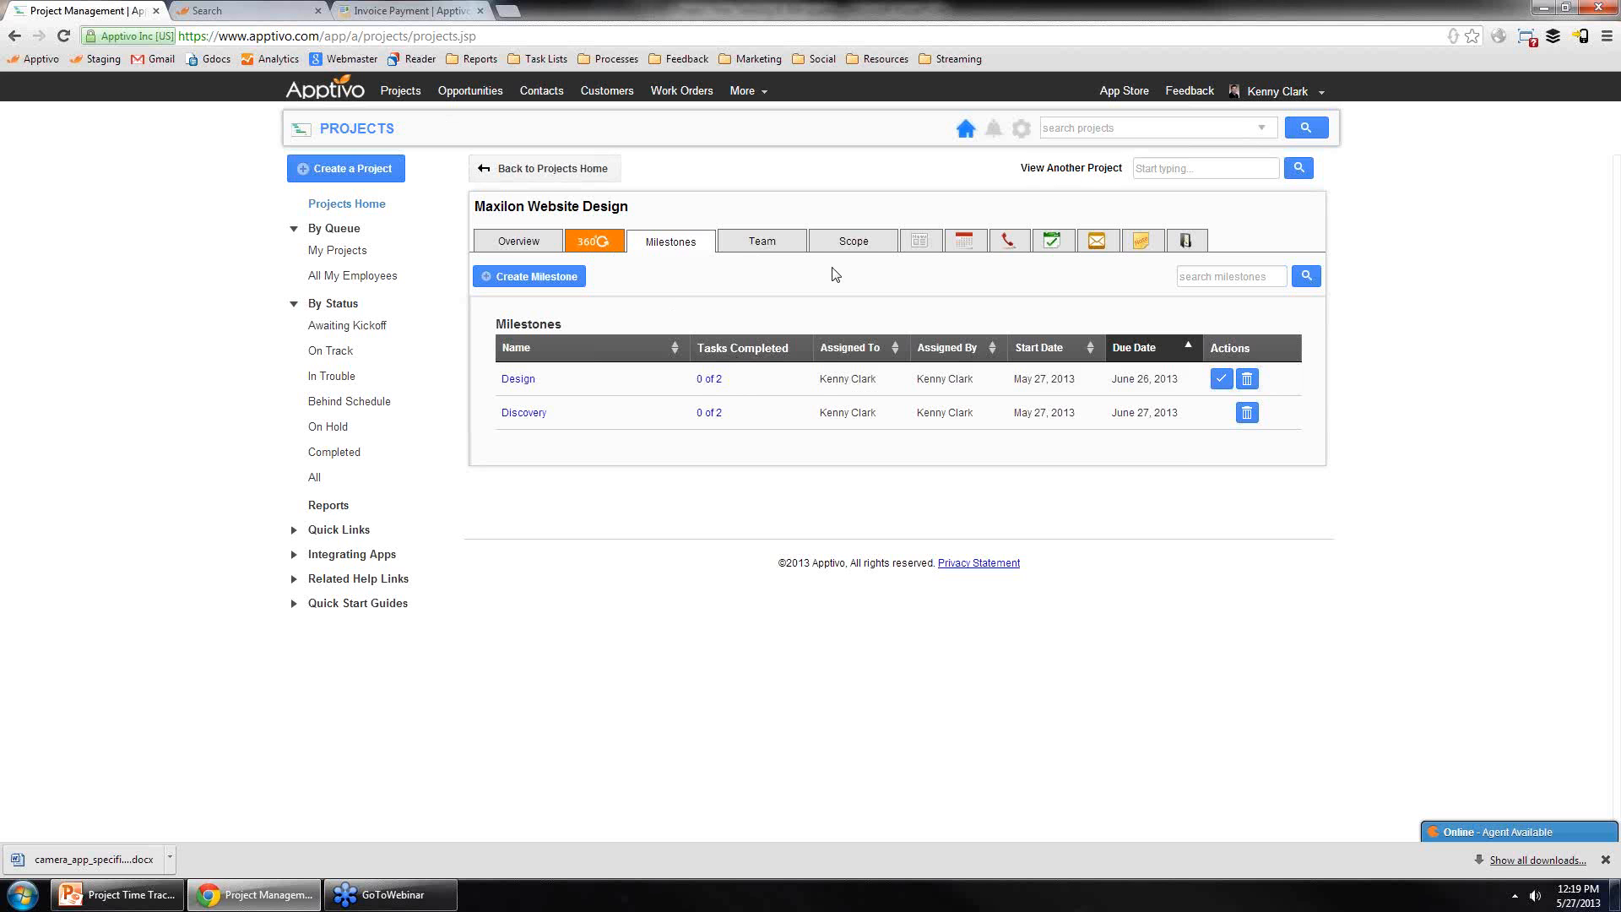
click(346, 94)
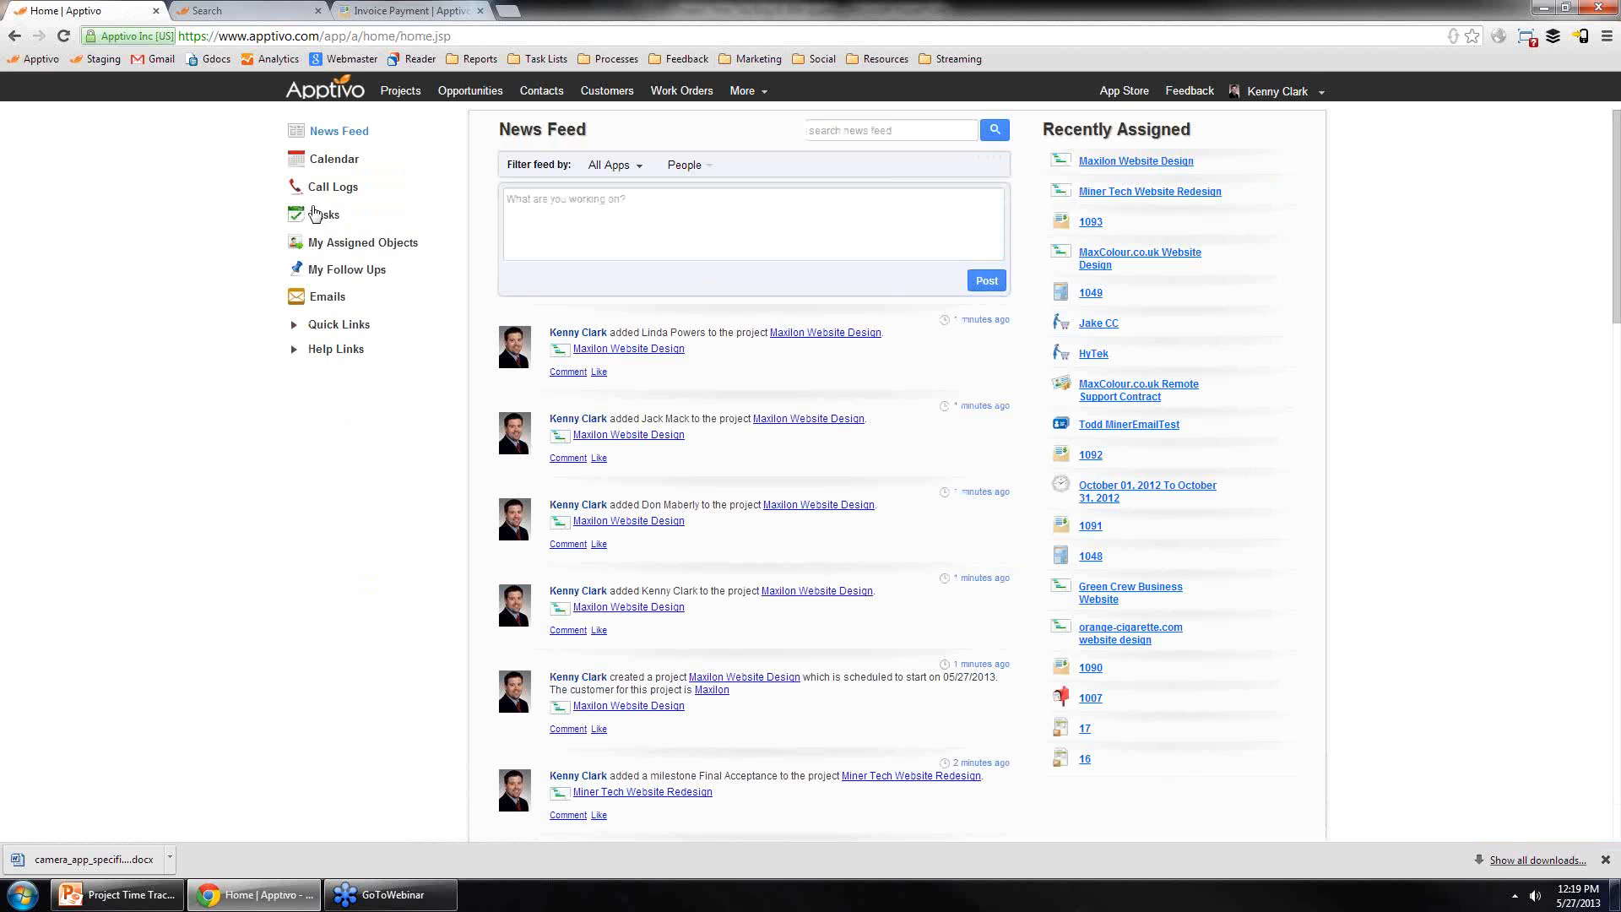
click(322, 215)
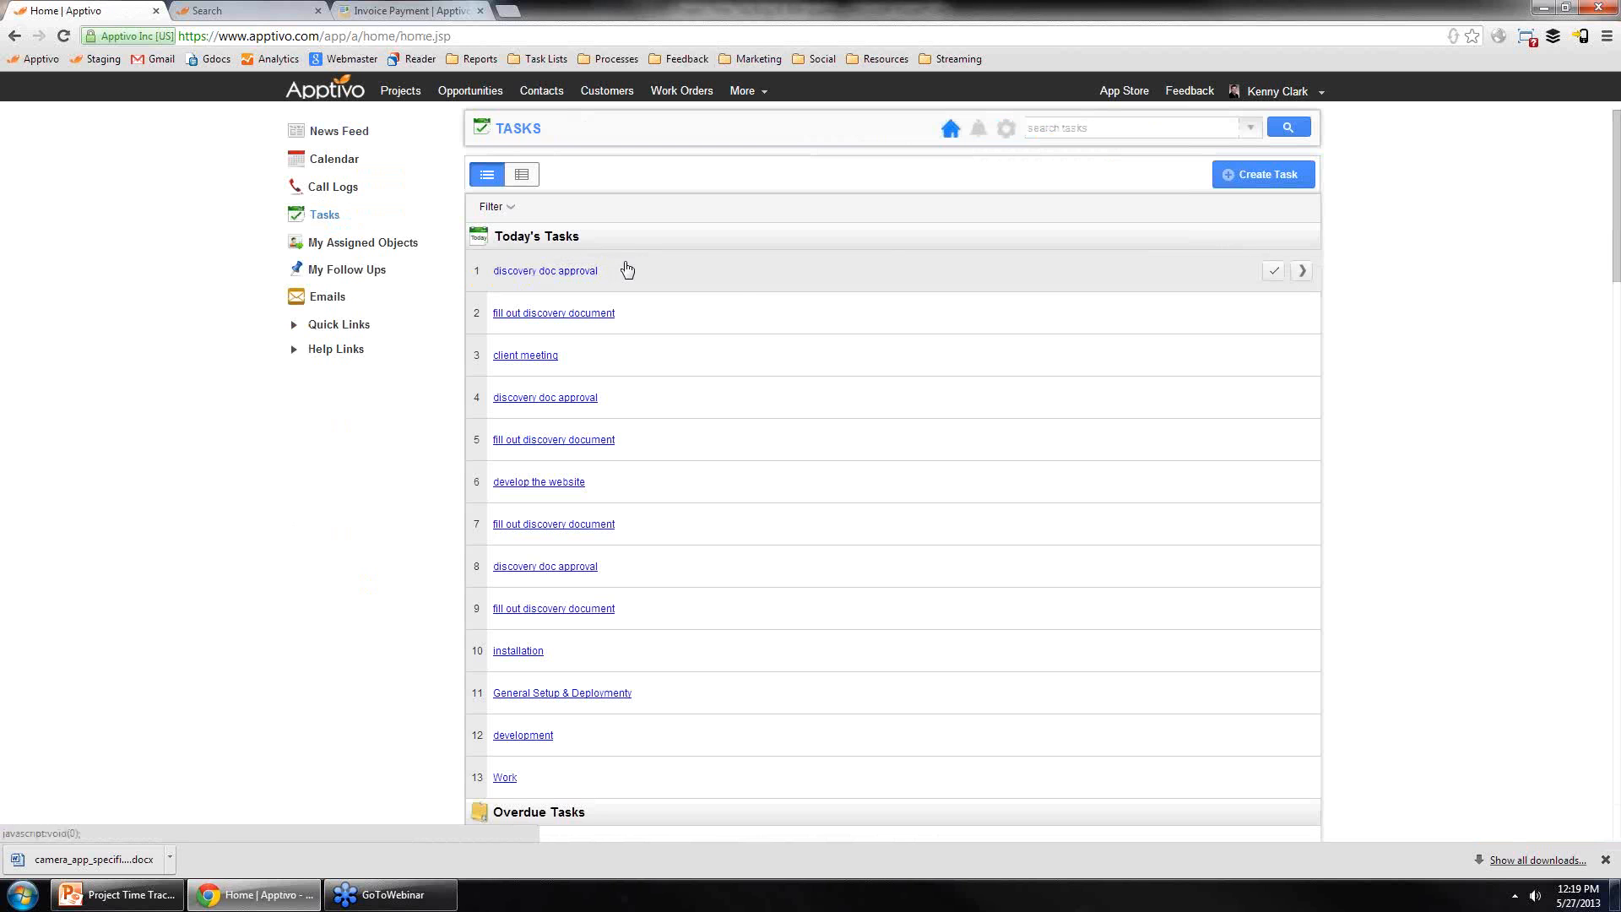
click(920, 277)
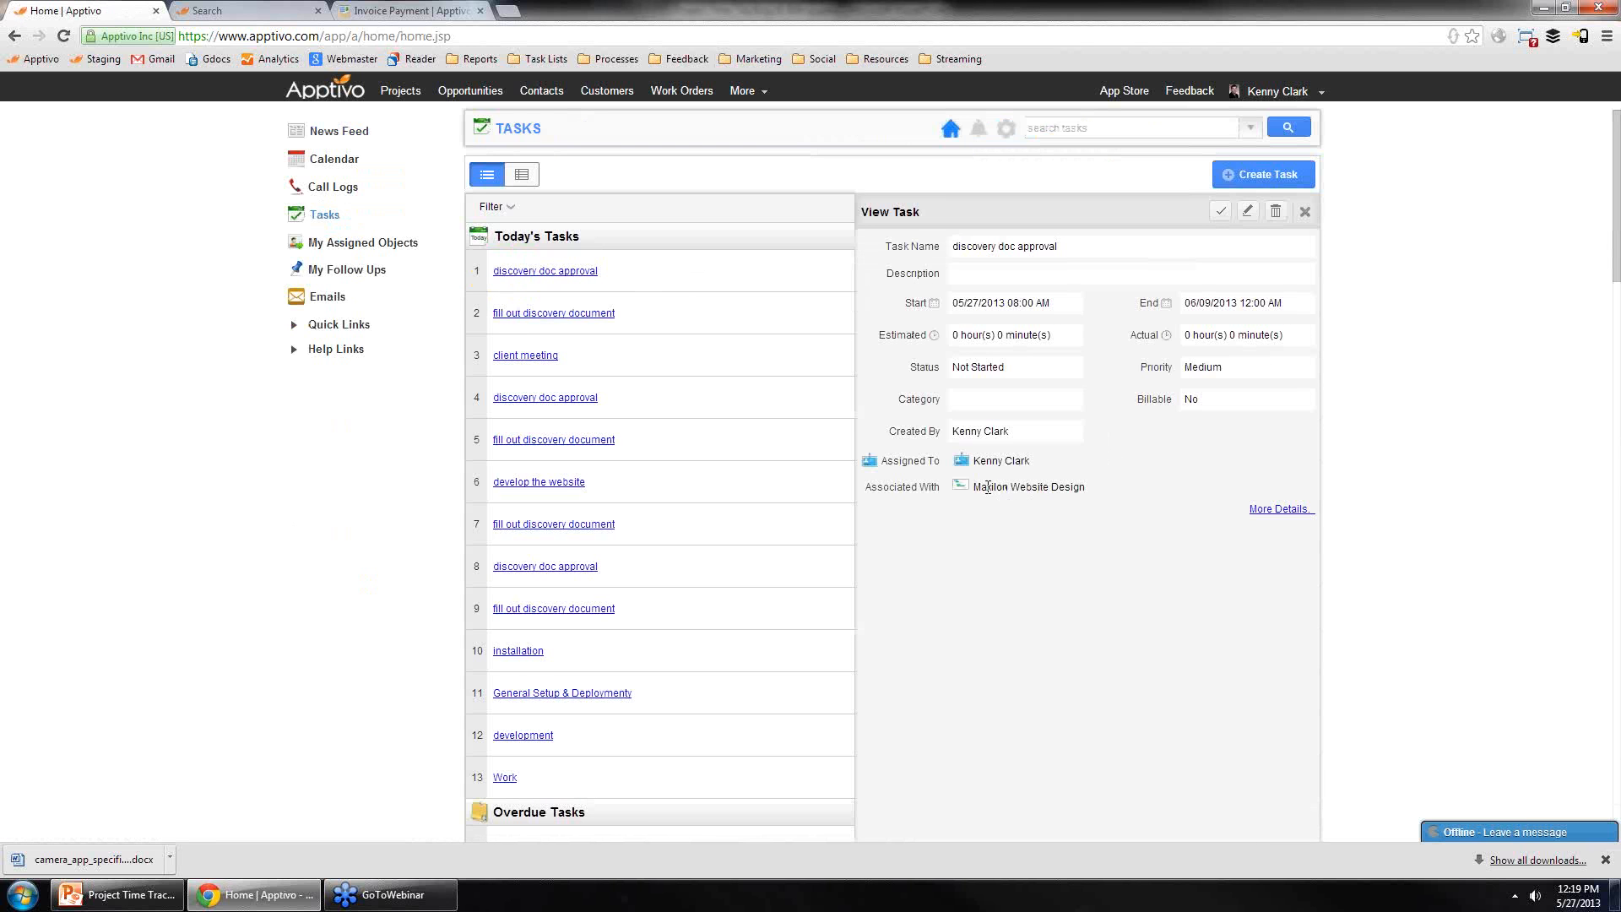
drag(975, 487, 1078, 488)
click(1098, 501)
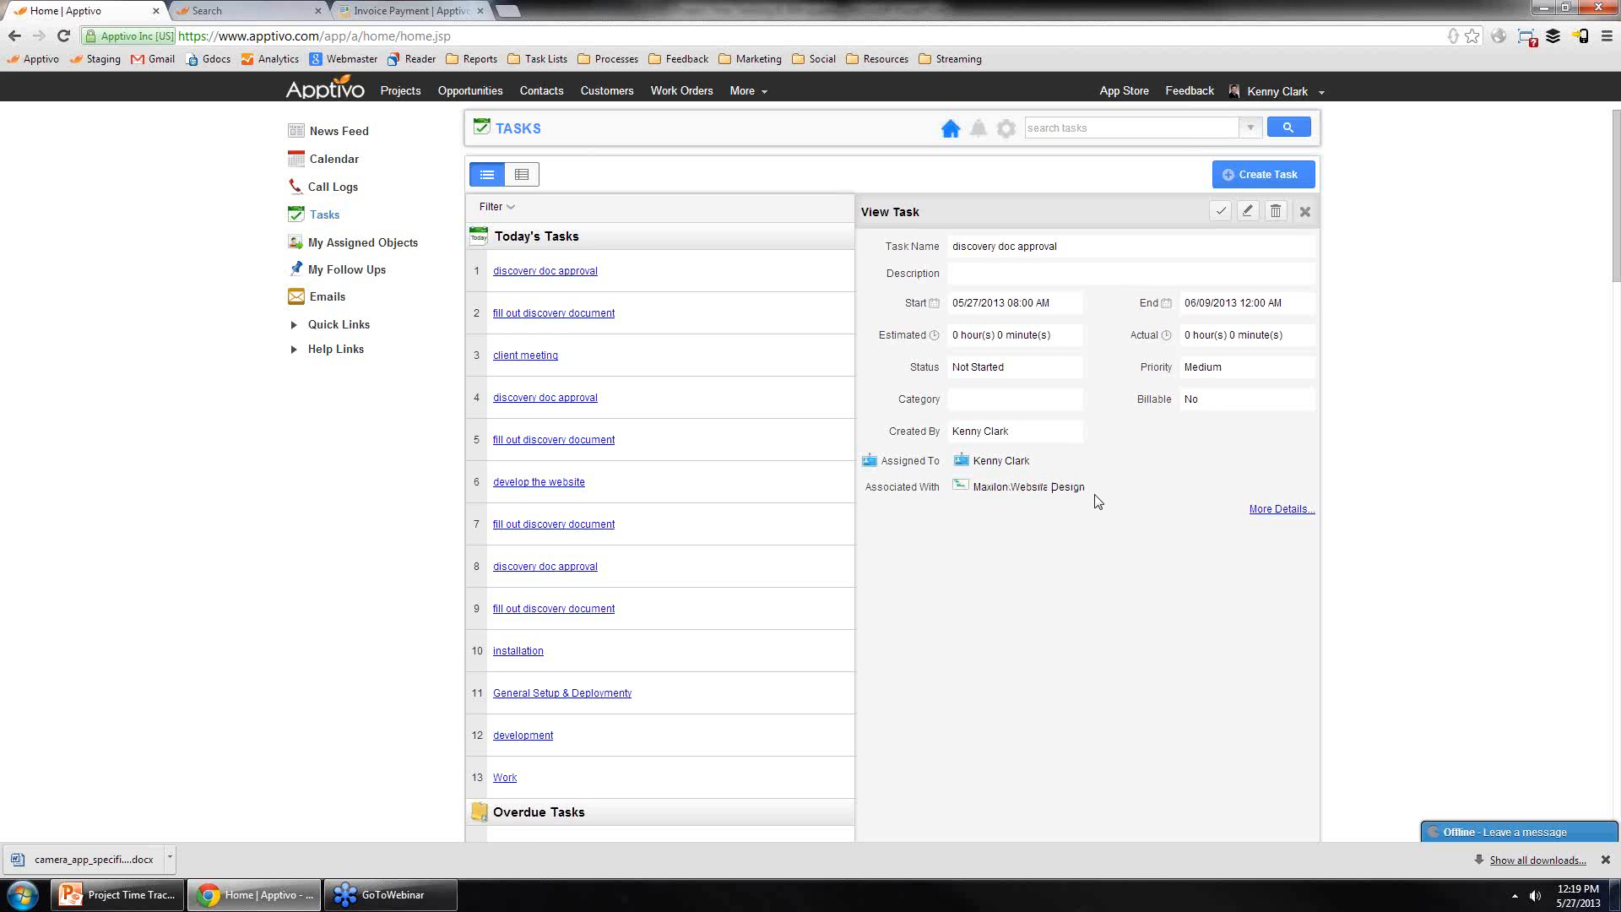
click(1277, 509)
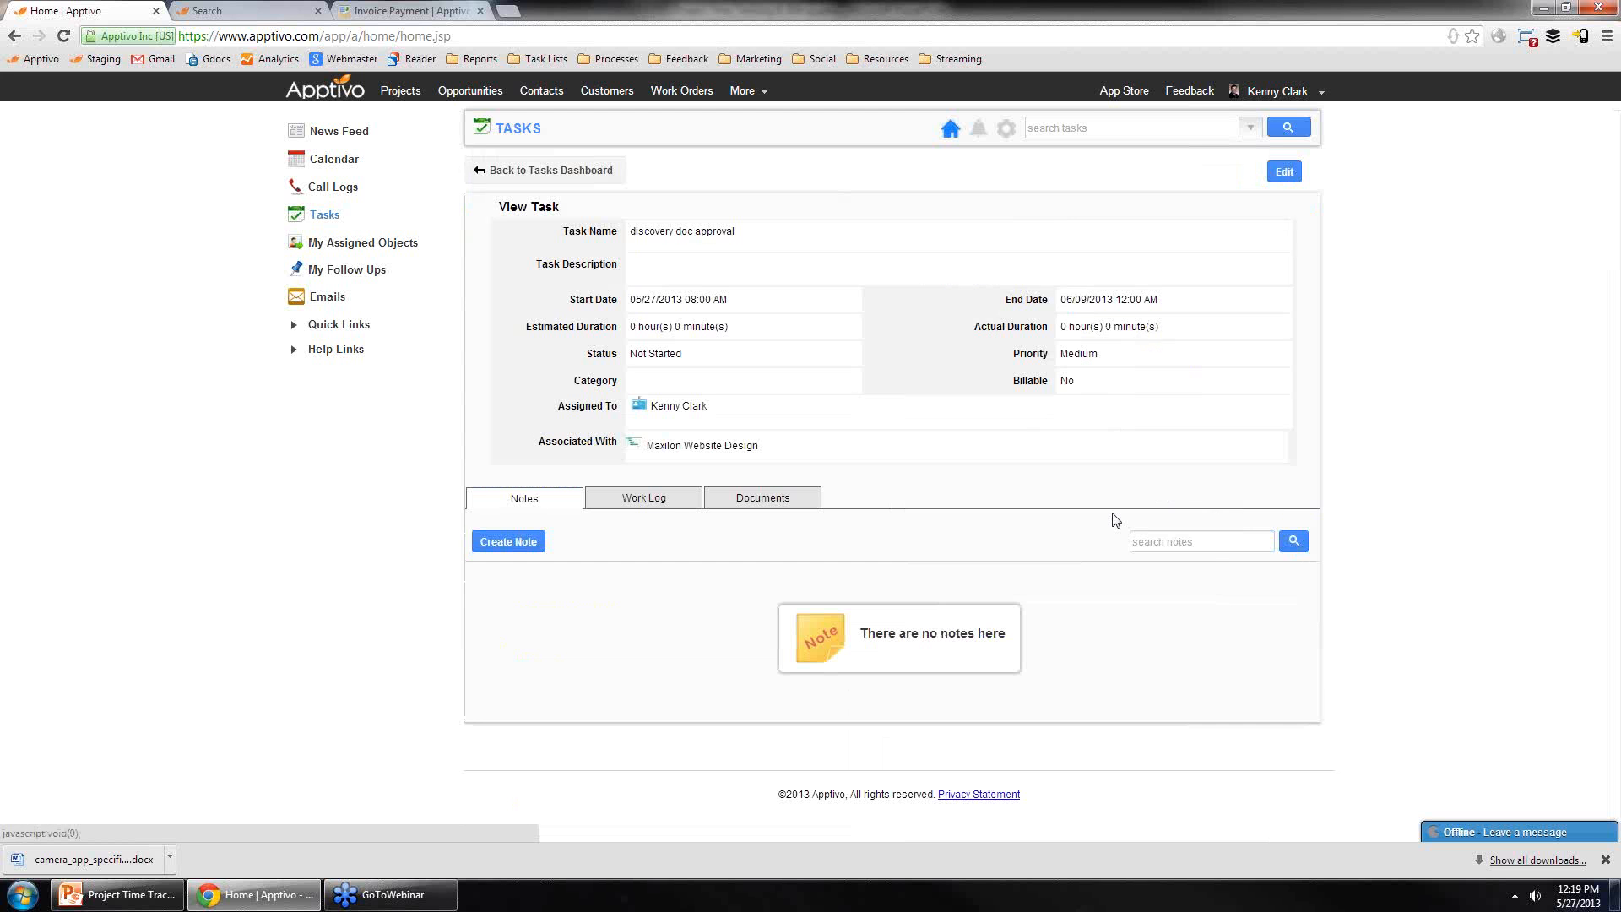
click(663, 505)
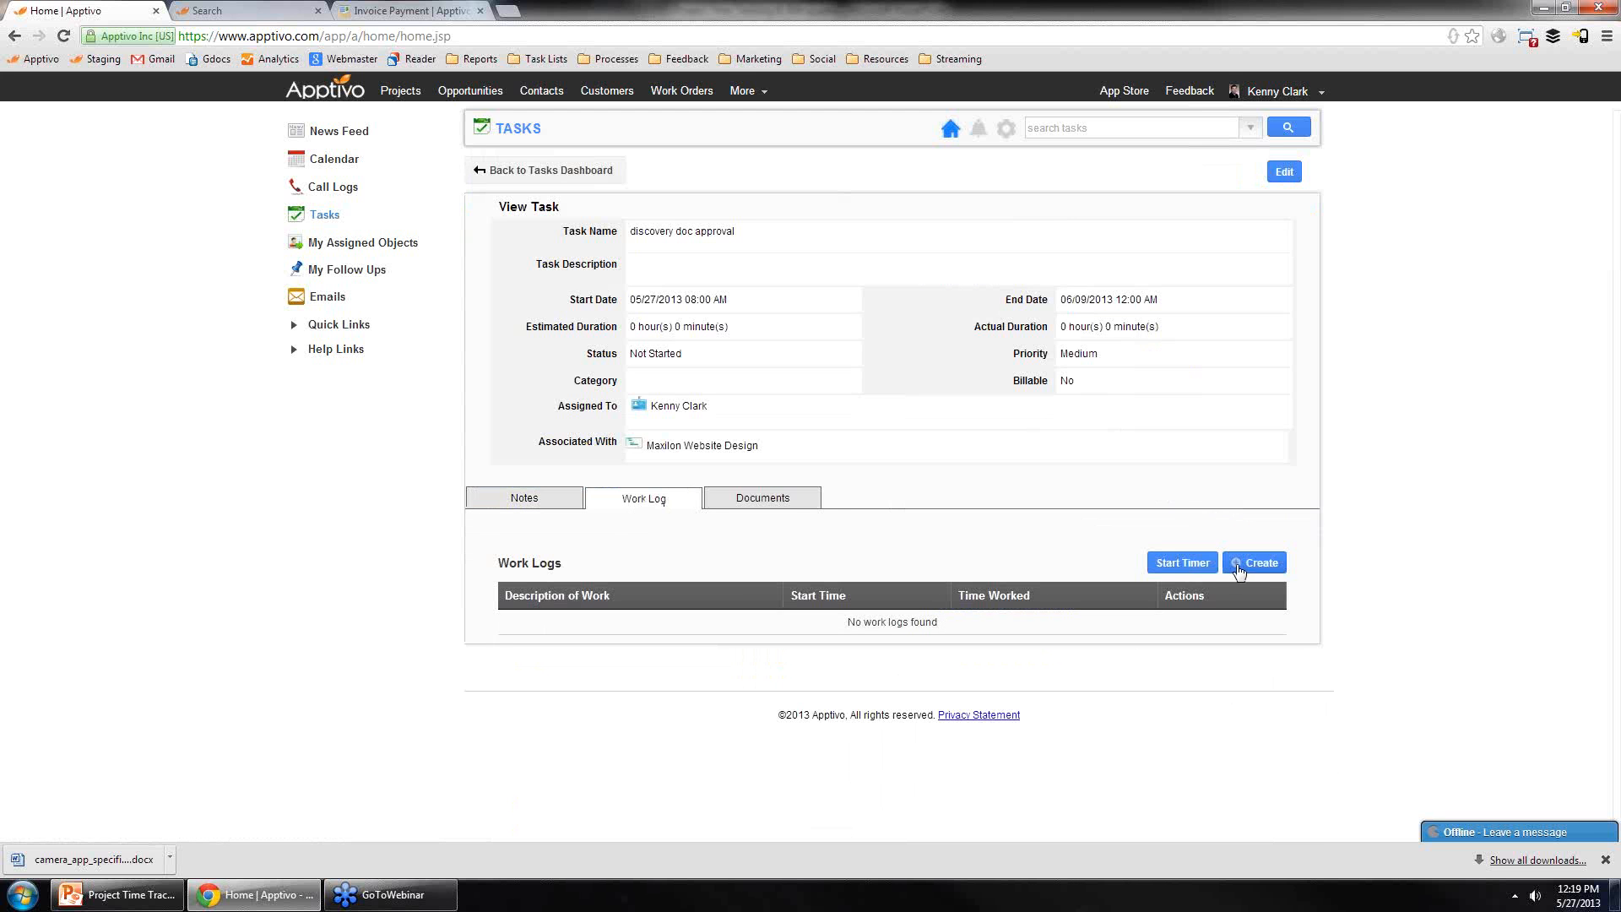
click(1251, 564)
click(730, 426)
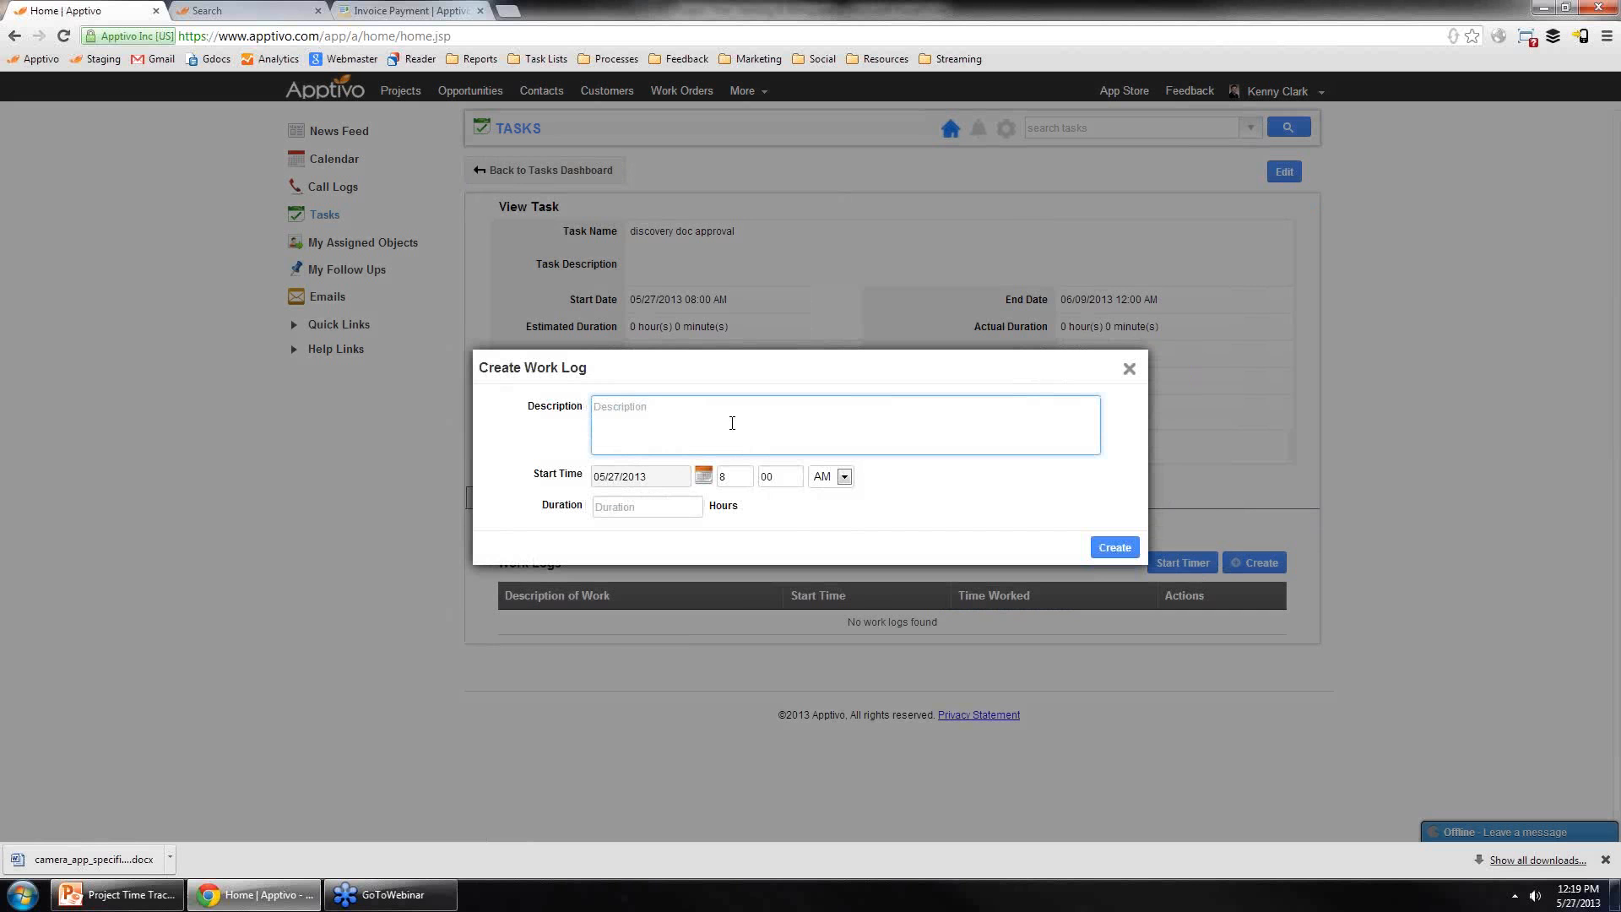
text(completed the discovery doc)
click(657, 505)
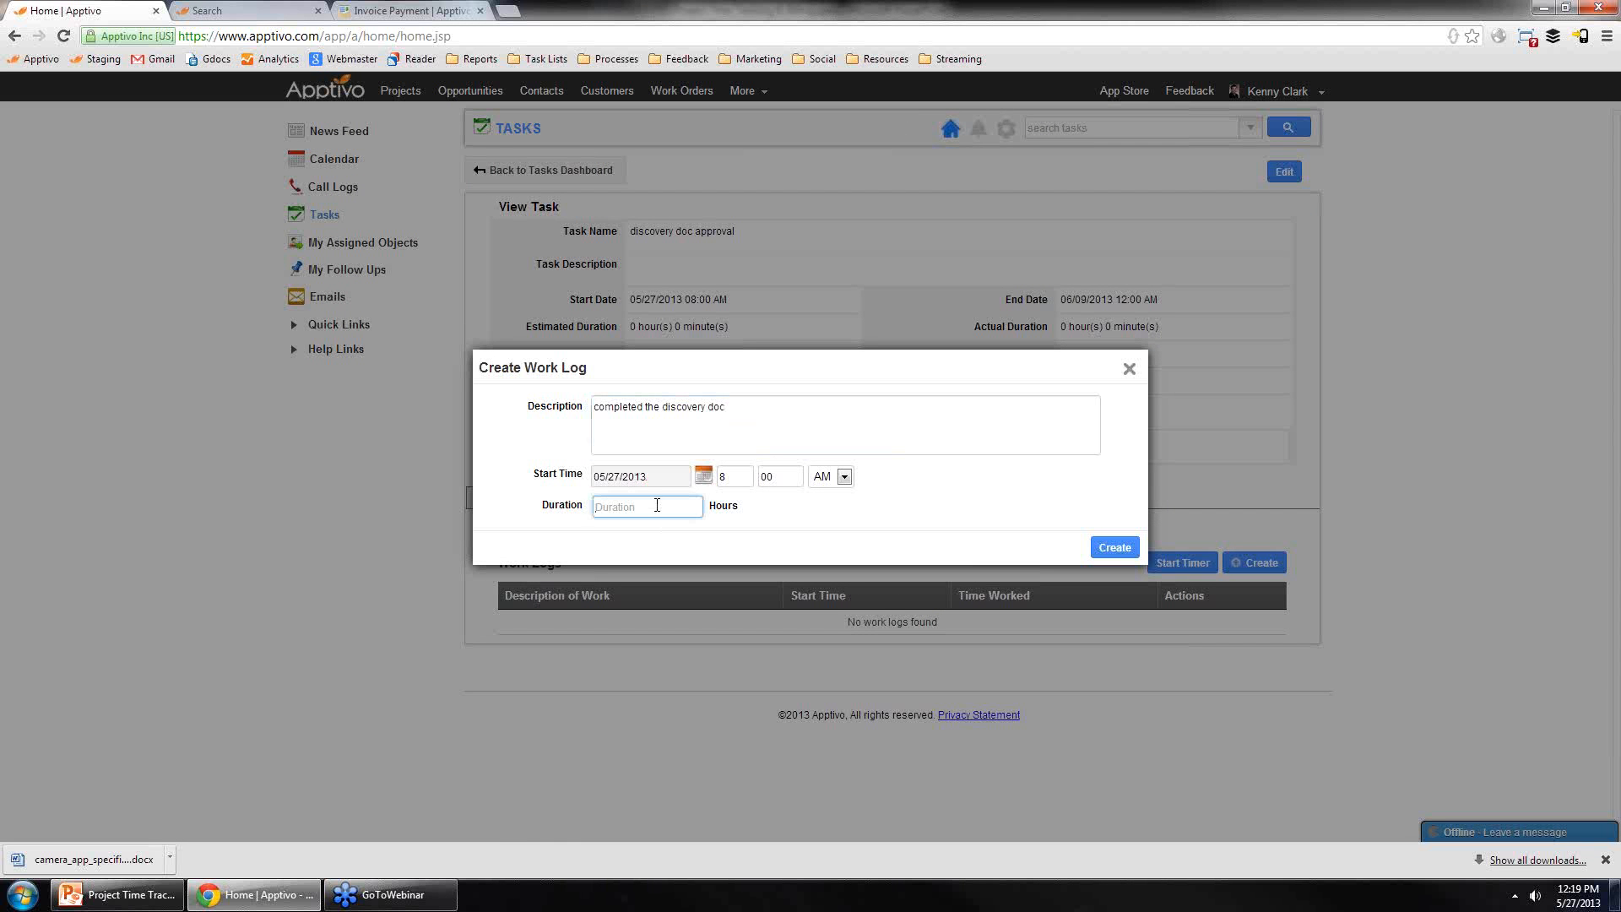
text(8)
click(1113, 547)
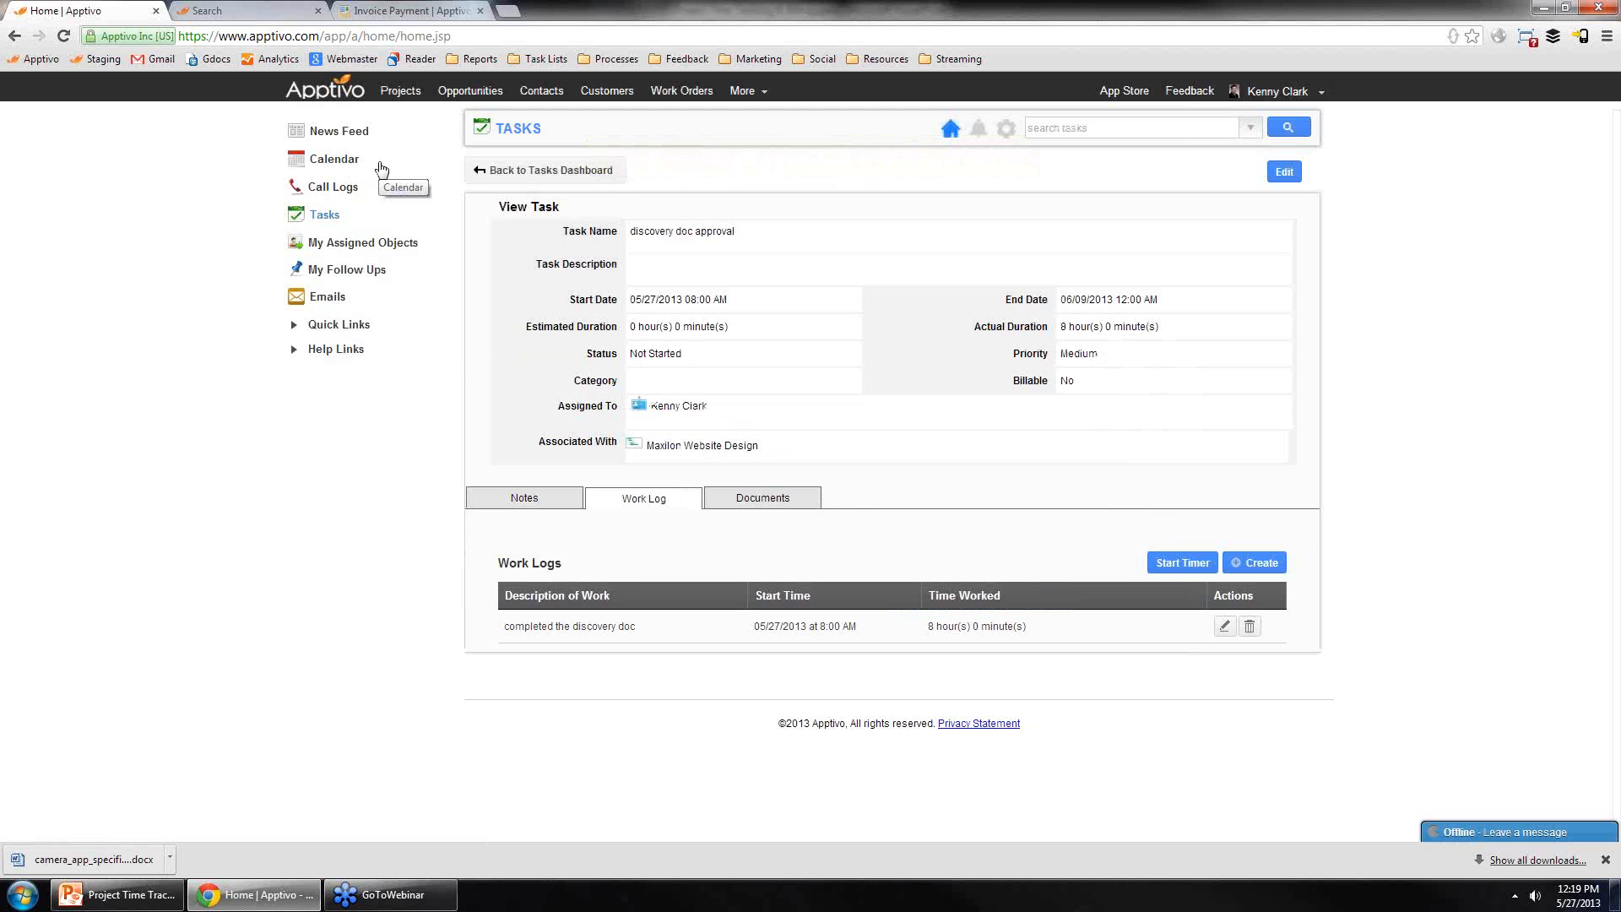
Step: Try to generate an invoice for the Maxilon Website Design project
click(402, 89)
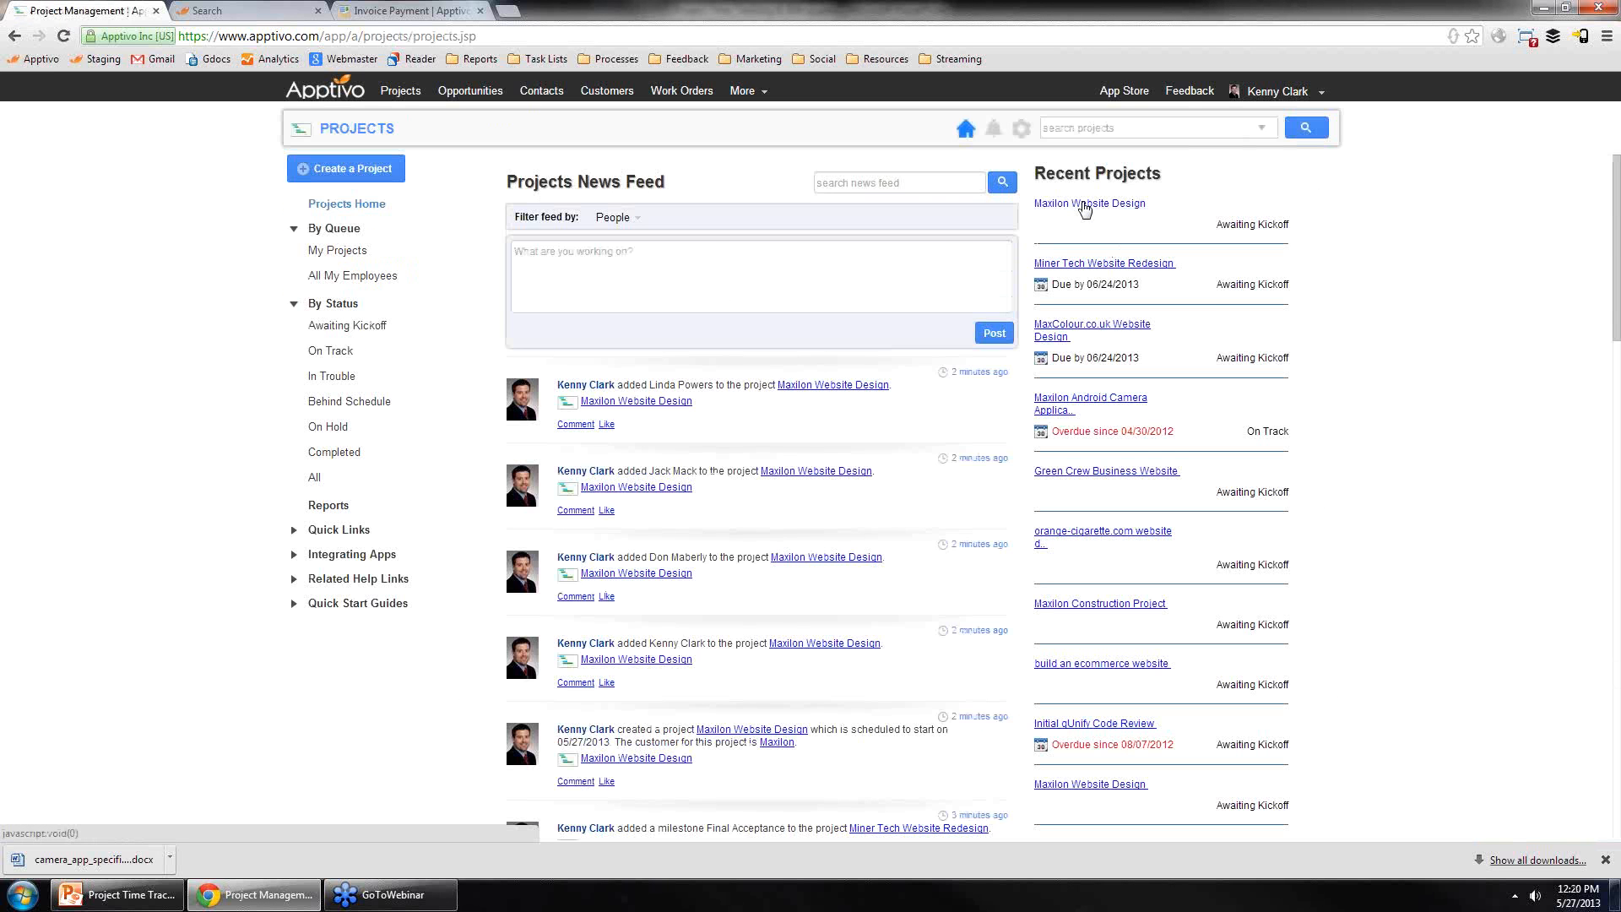
click(1085, 205)
click(1238, 277)
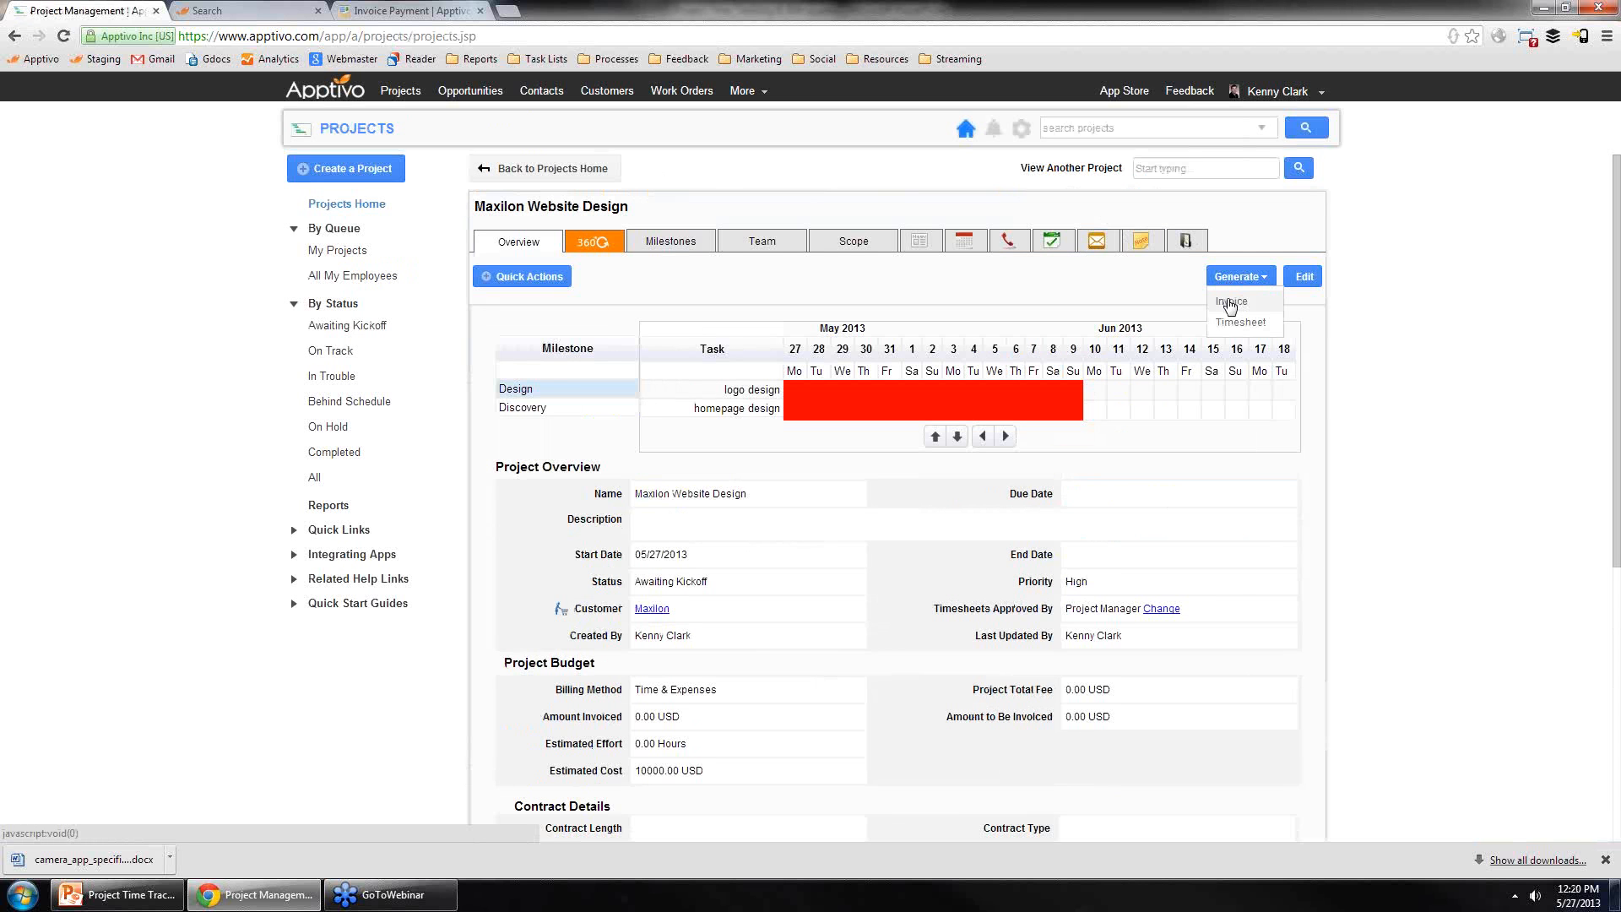
click(1230, 304)
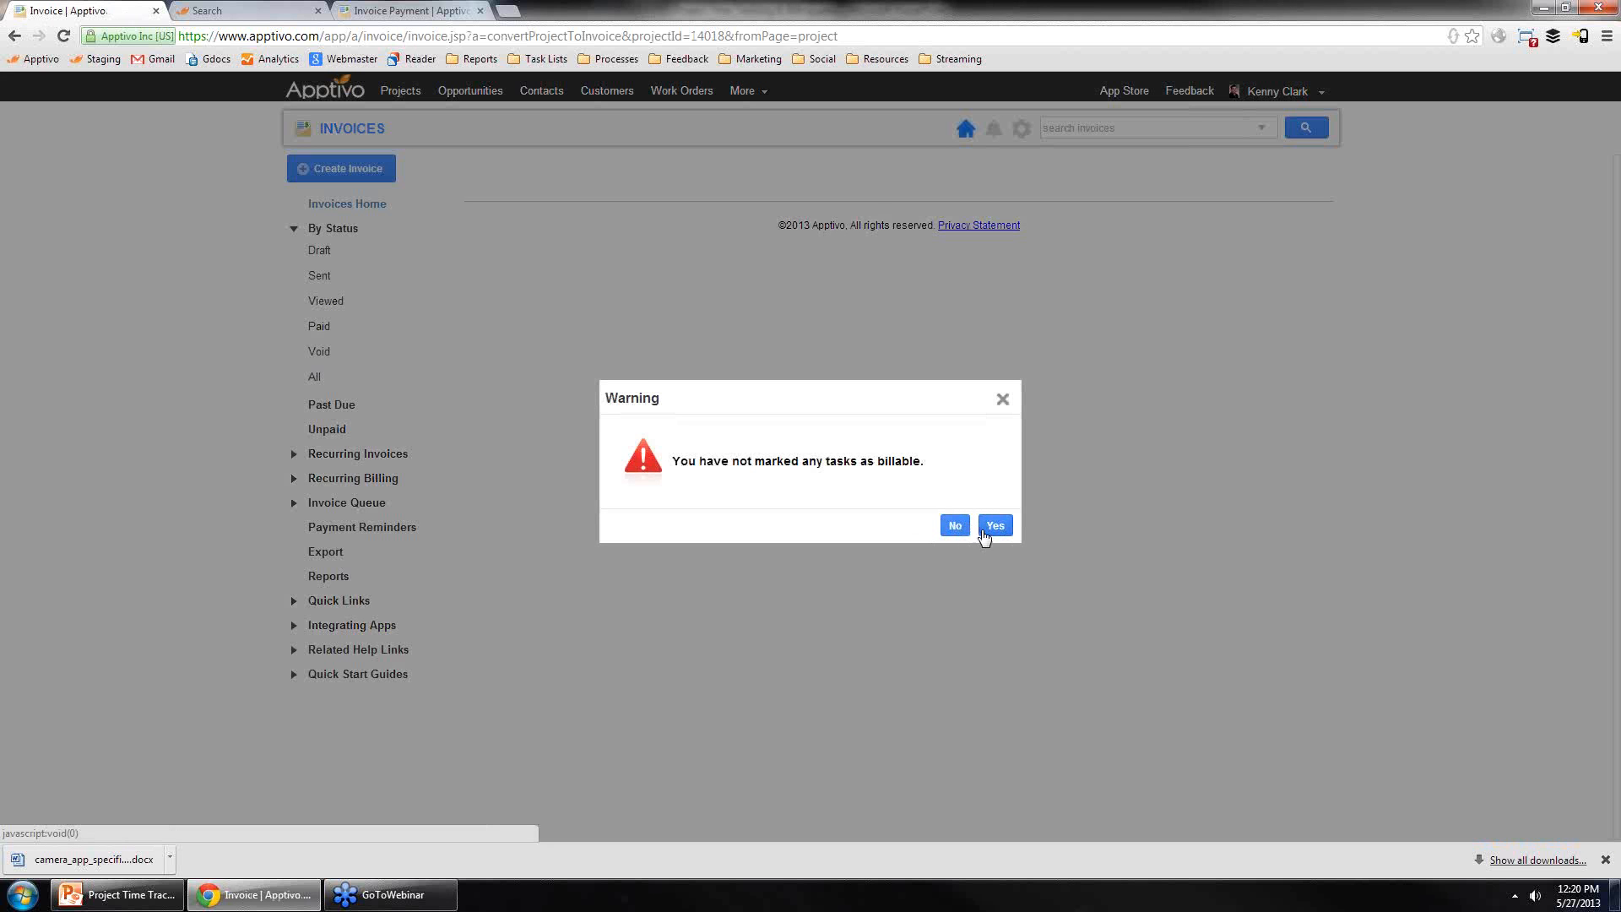
click(1002, 400)
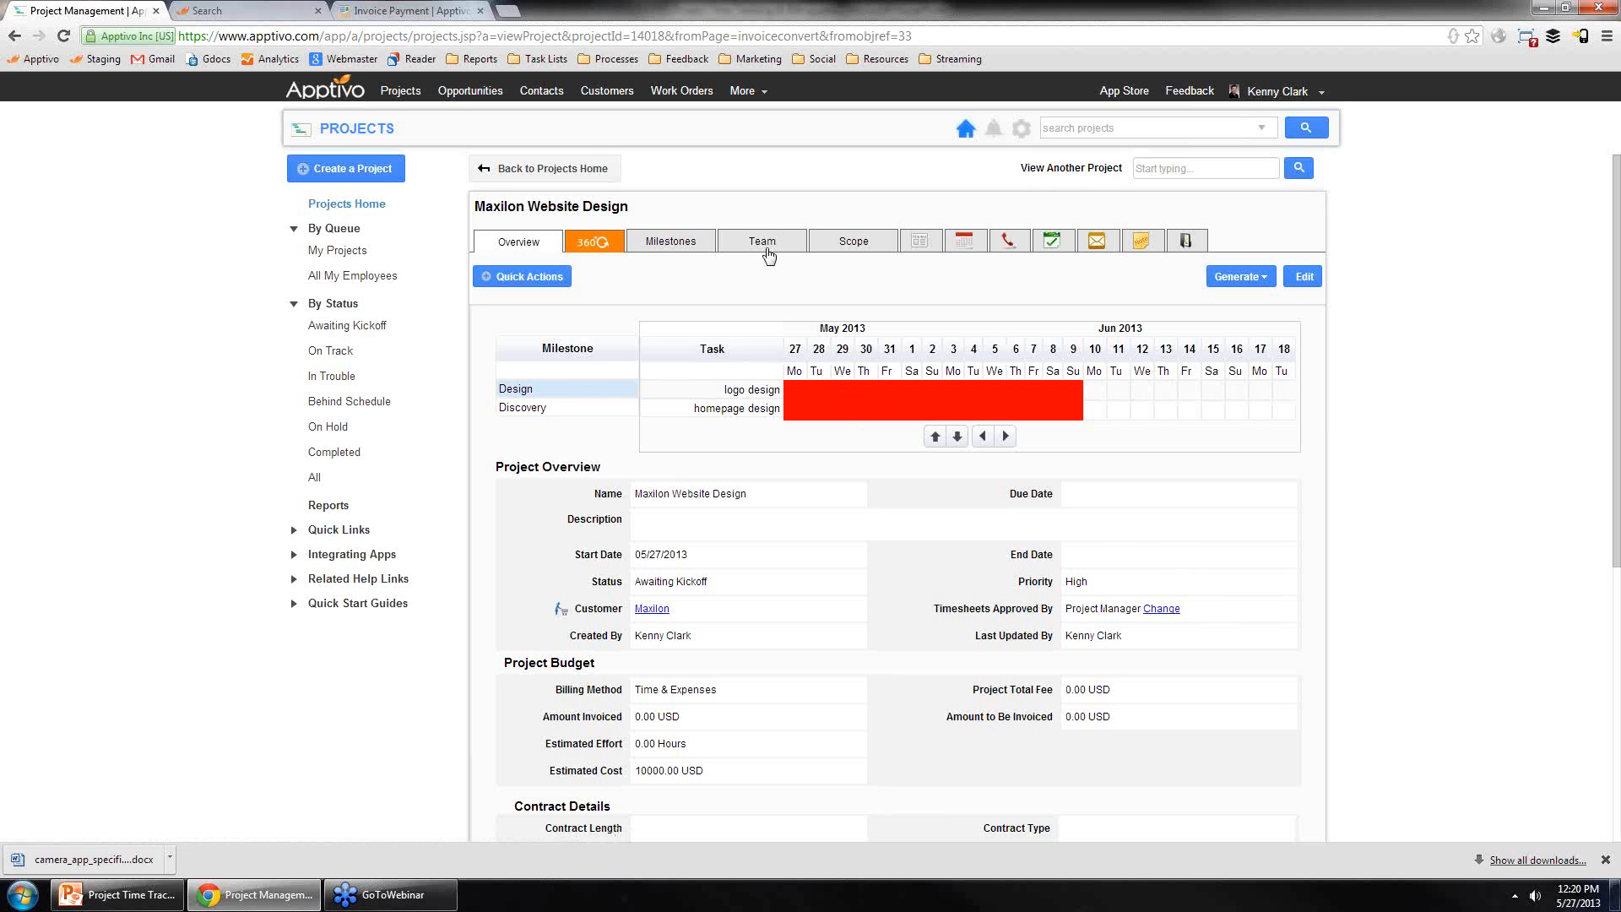
Step: Mark the project's discovery doc approval task as billable and update it
click(1054, 243)
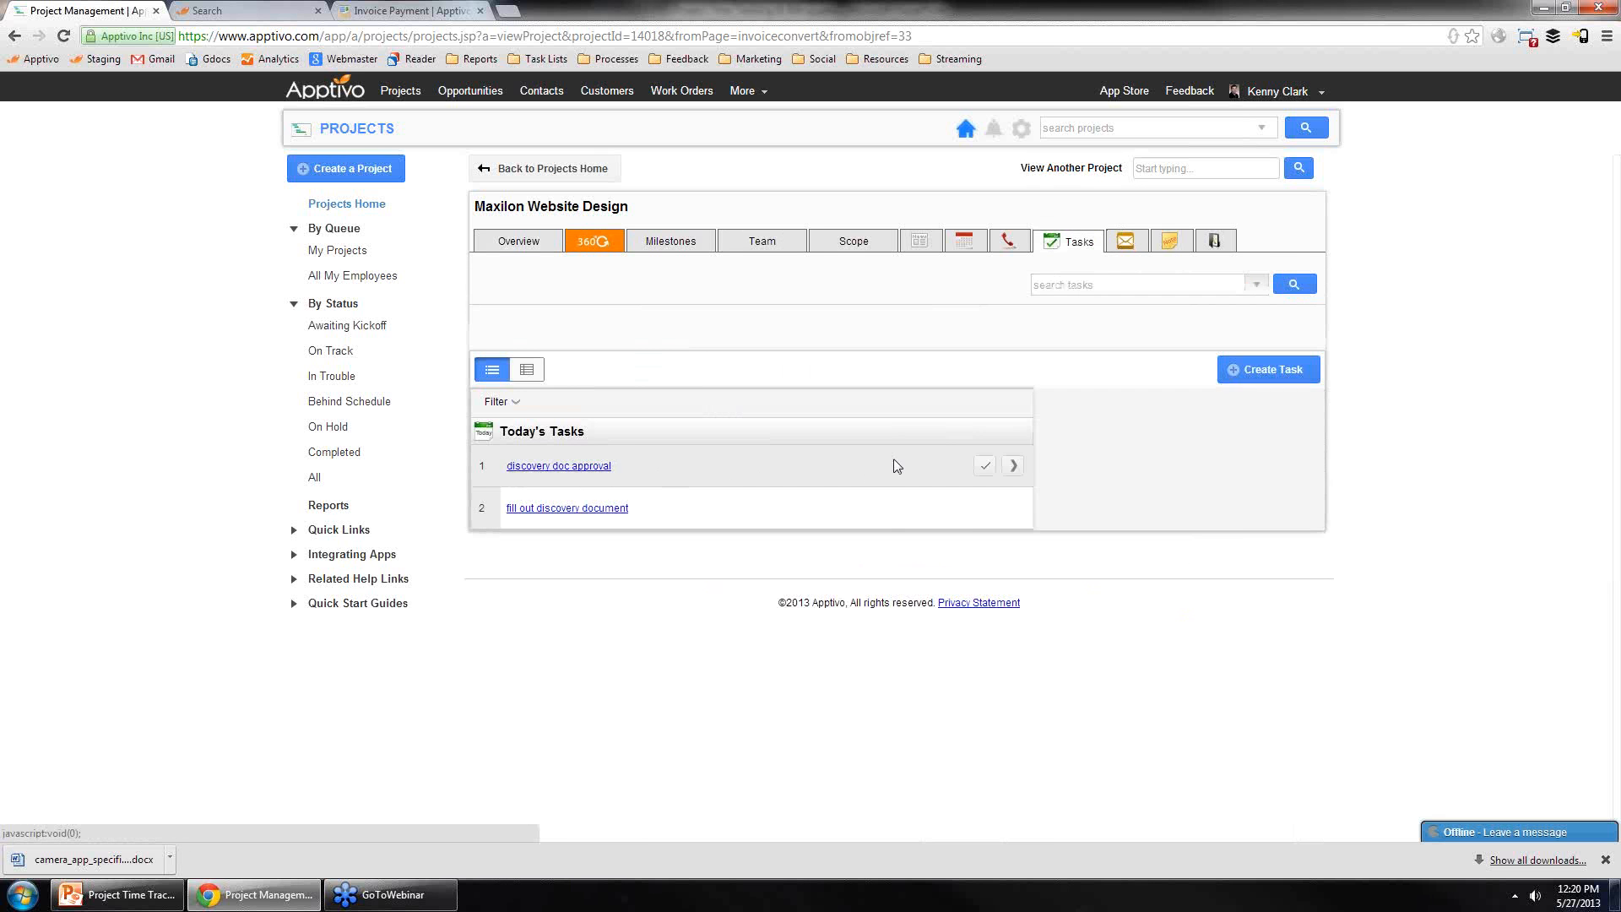
click(793, 466)
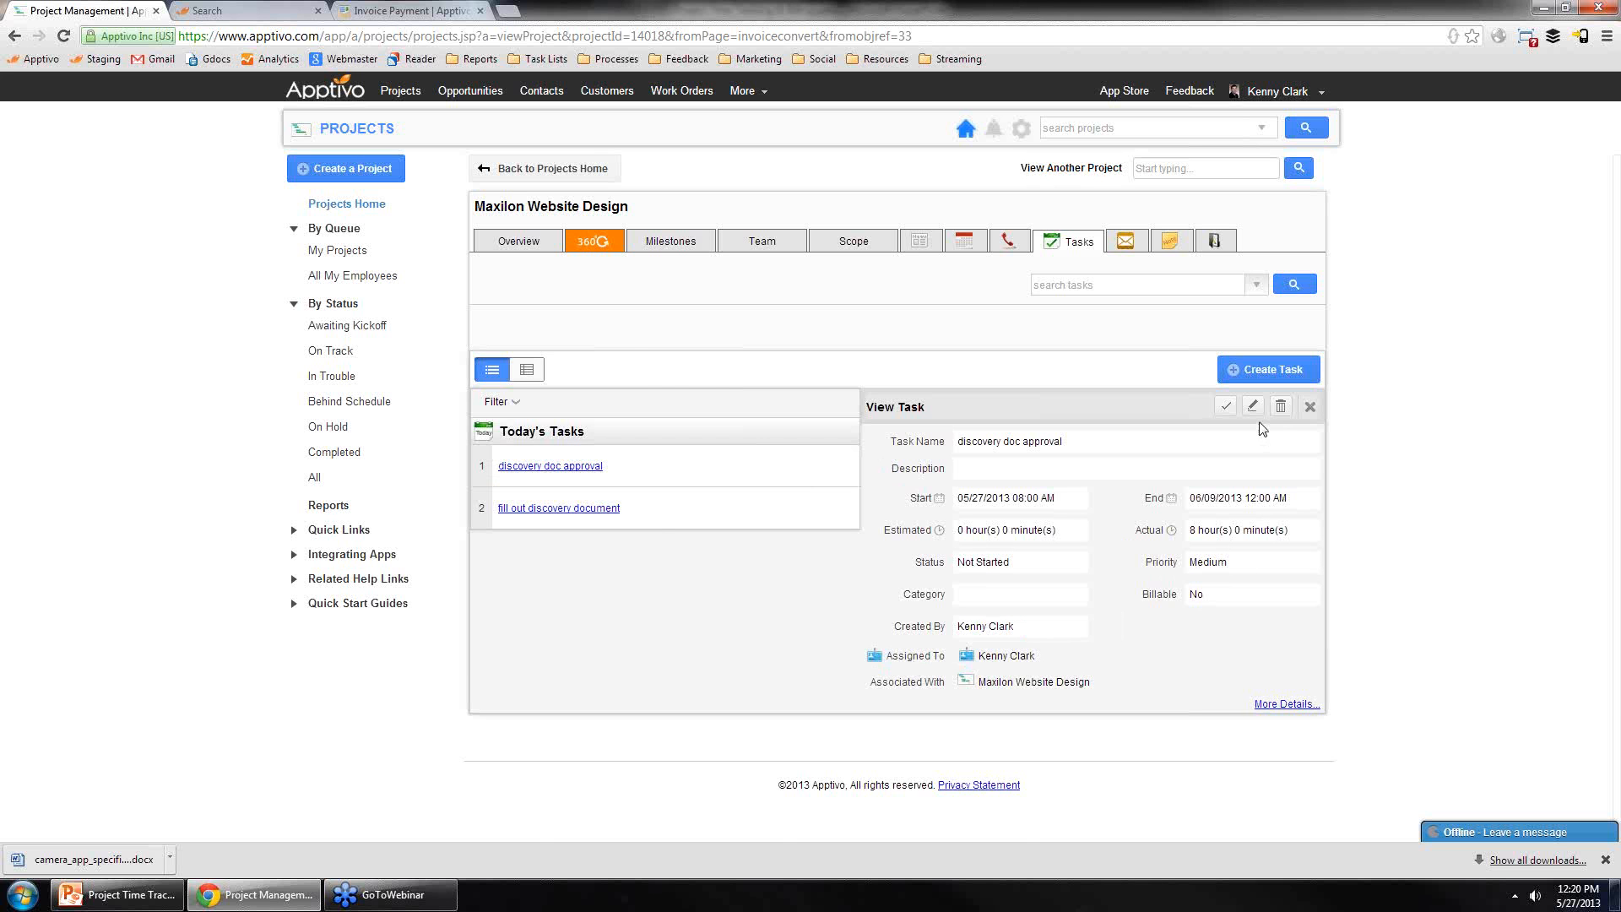
click(1268, 706)
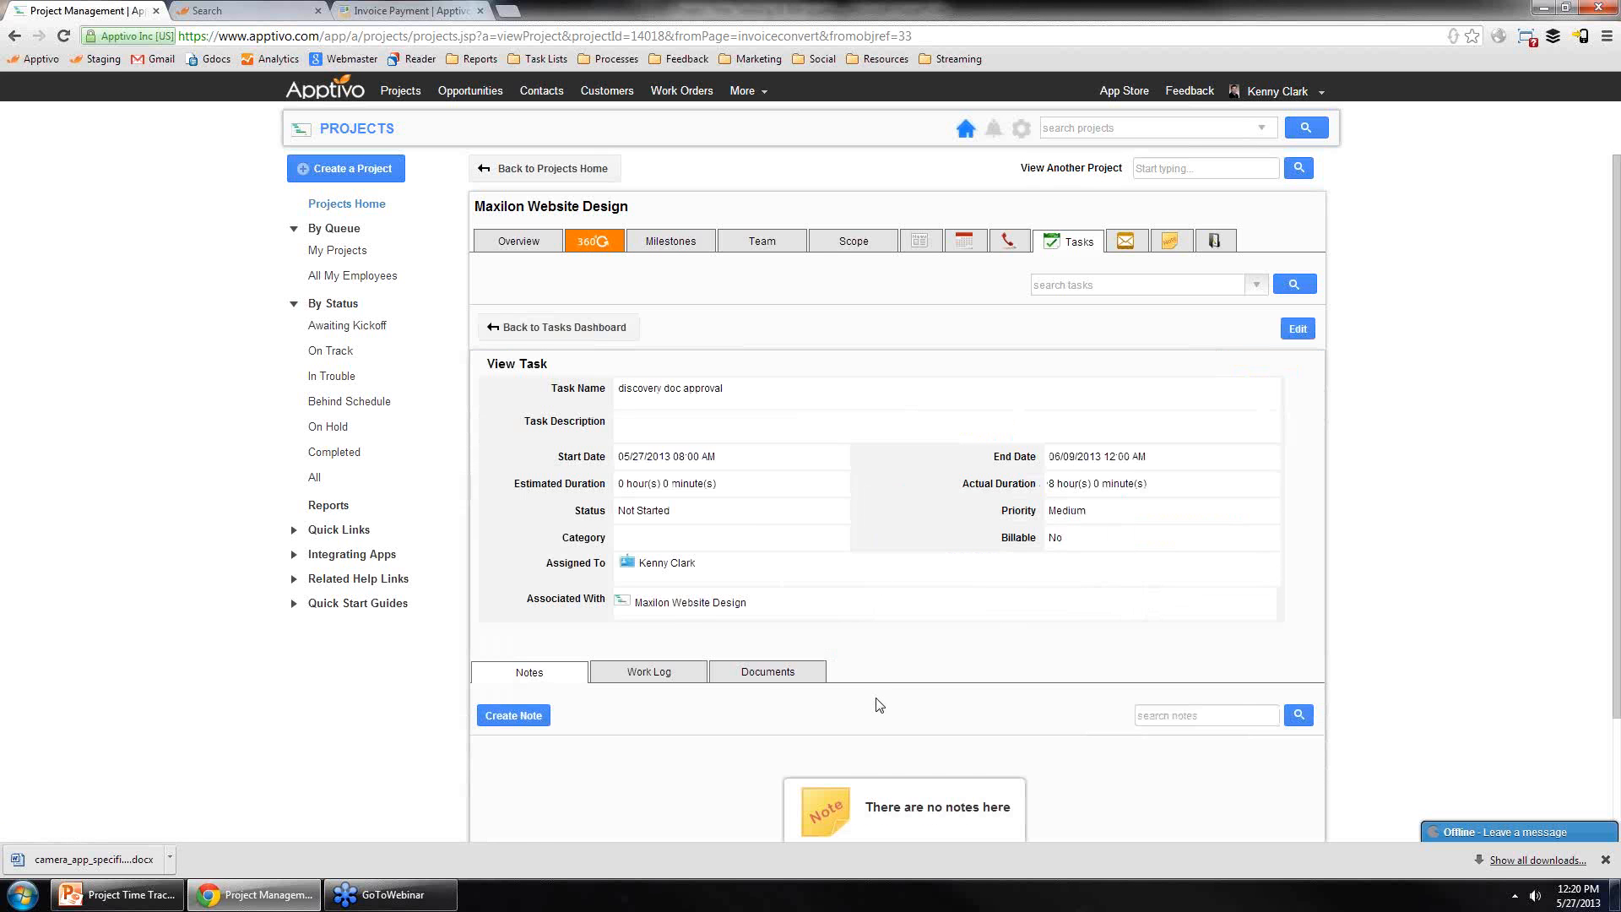
click(667, 674)
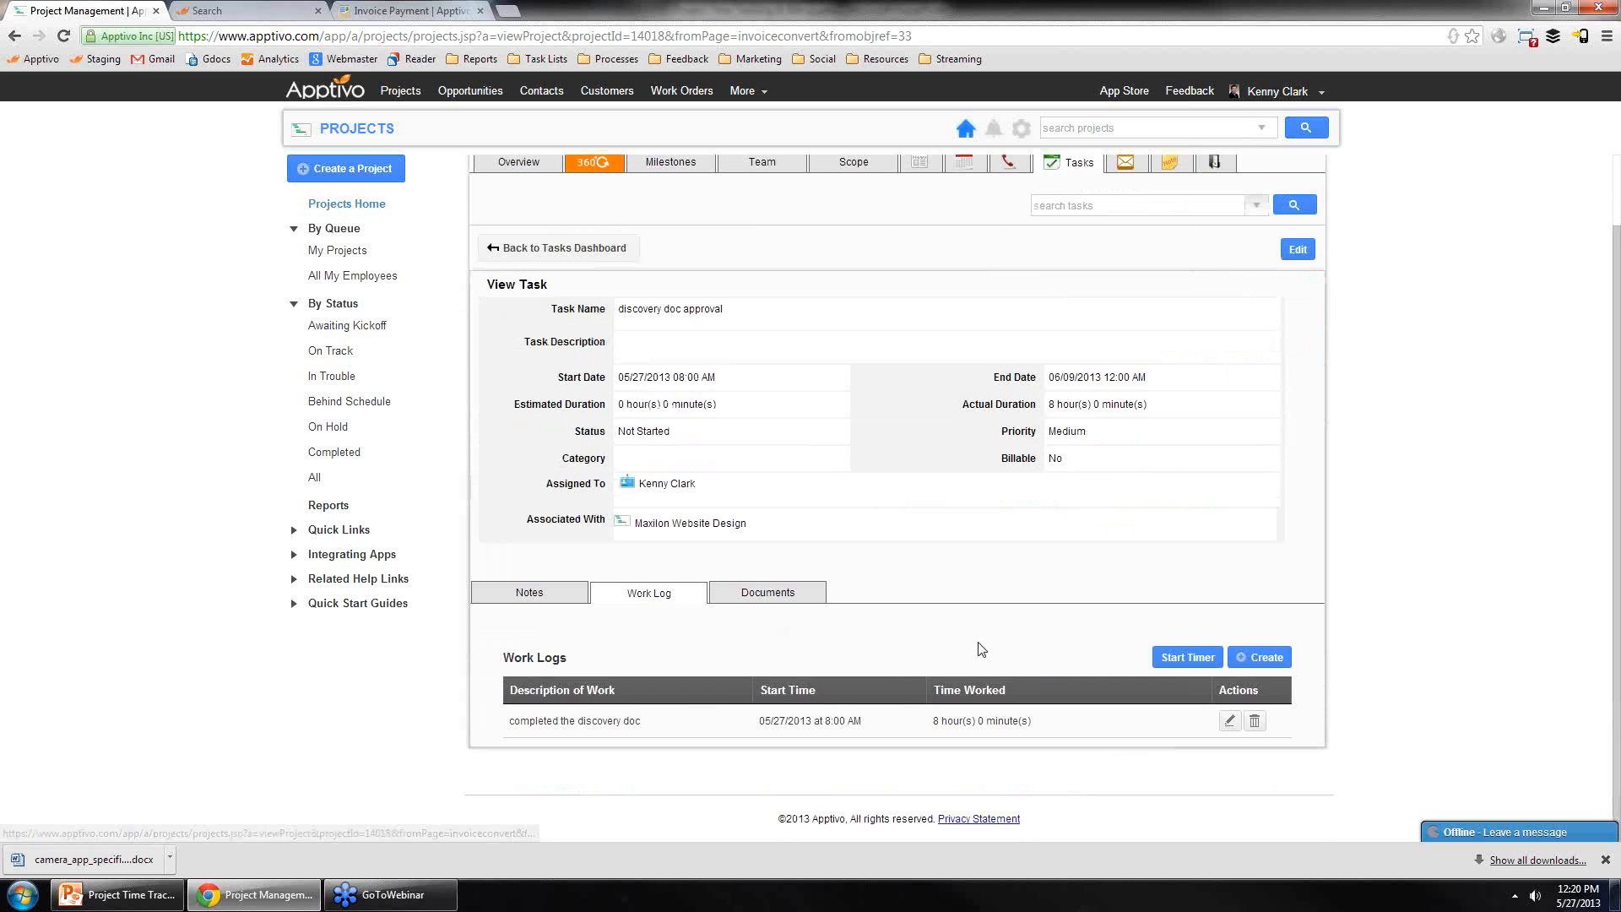
drag(1054, 537, 1201, 531)
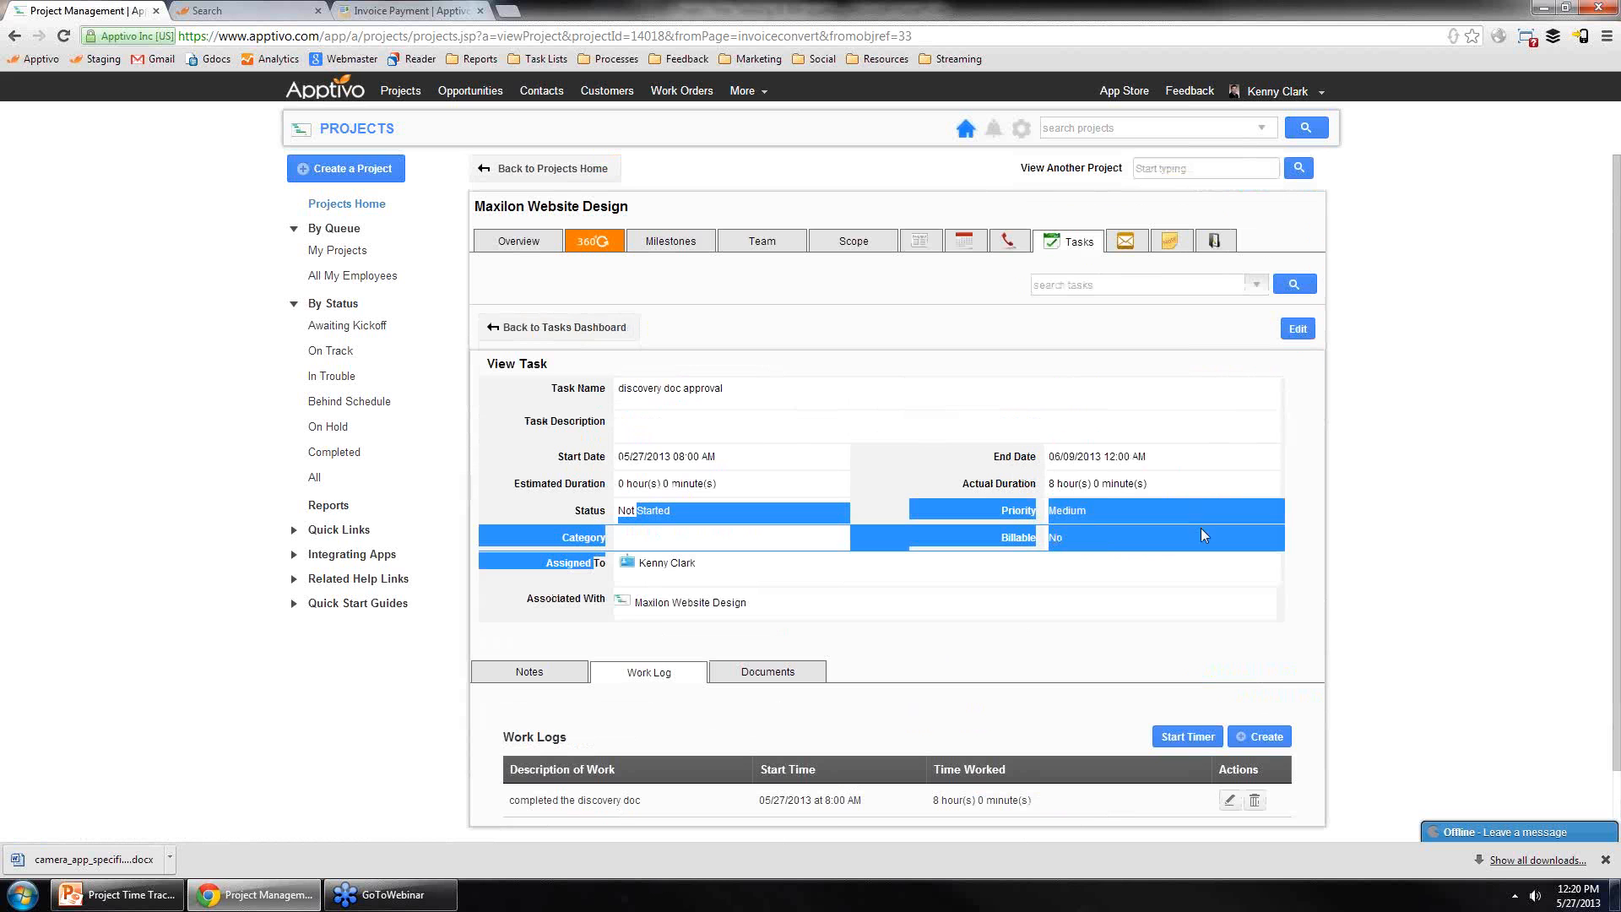
click(1278, 396)
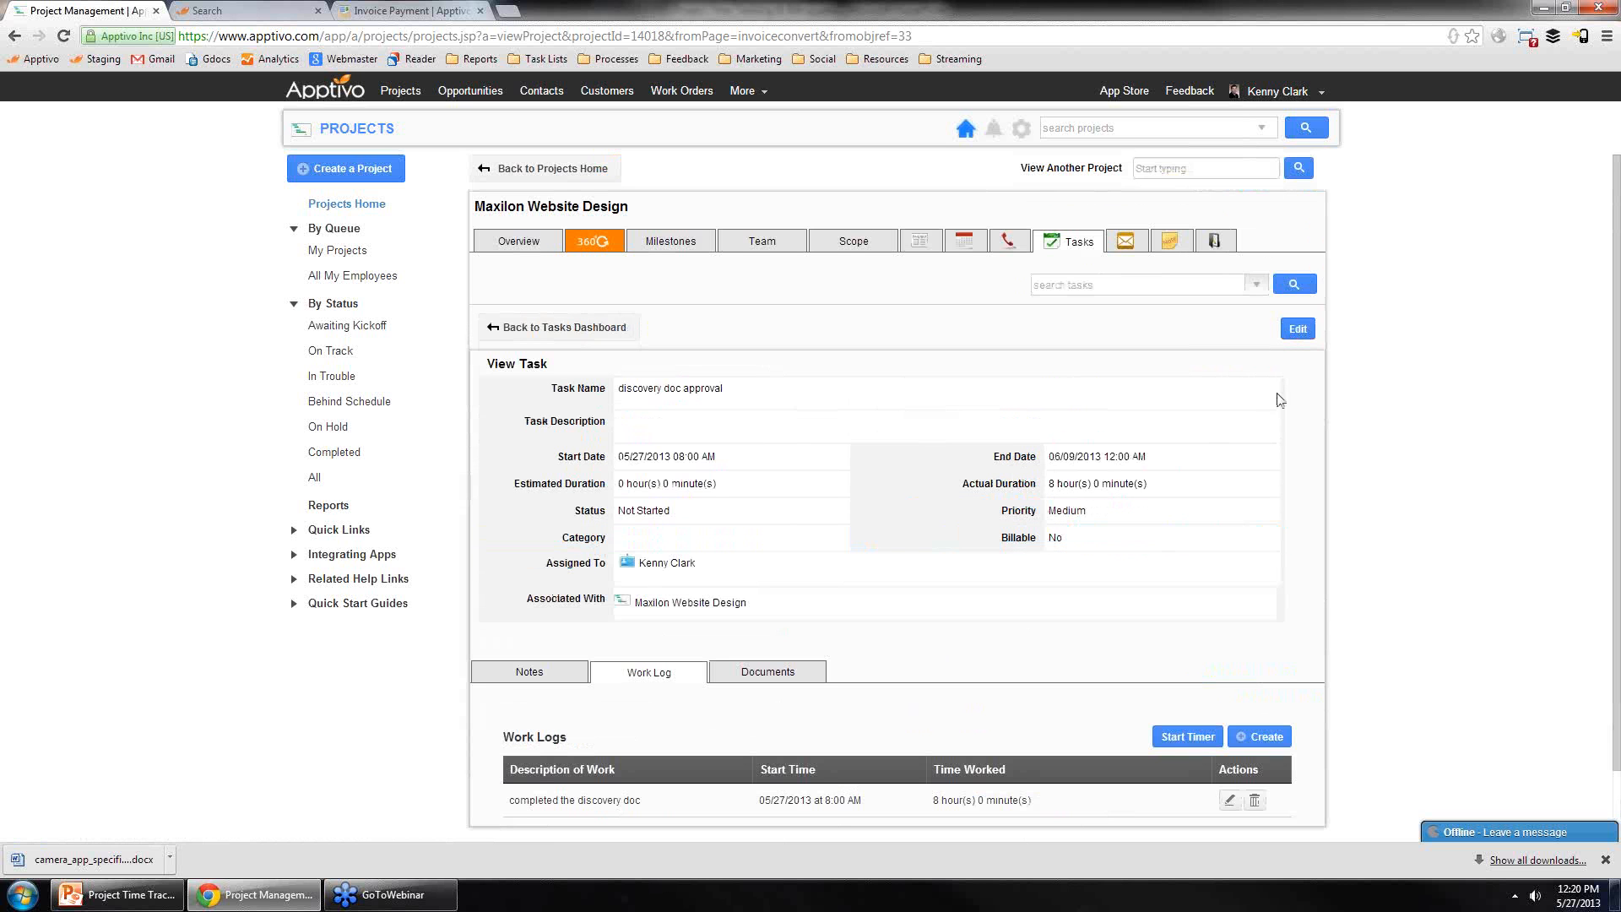
click(1298, 330)
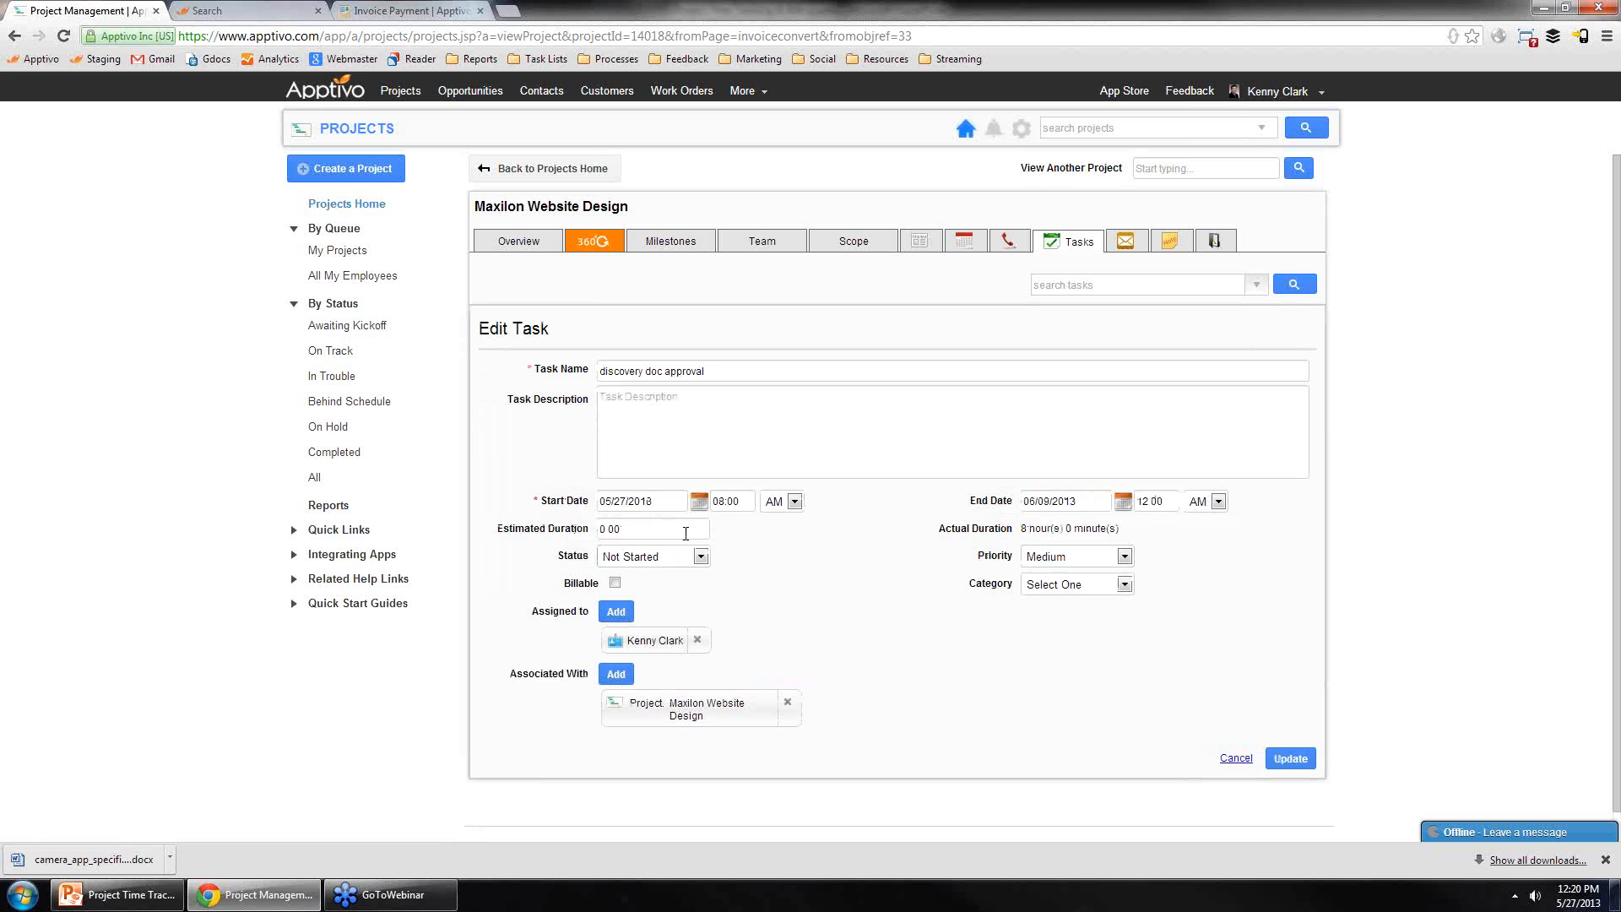
click(614, 584)
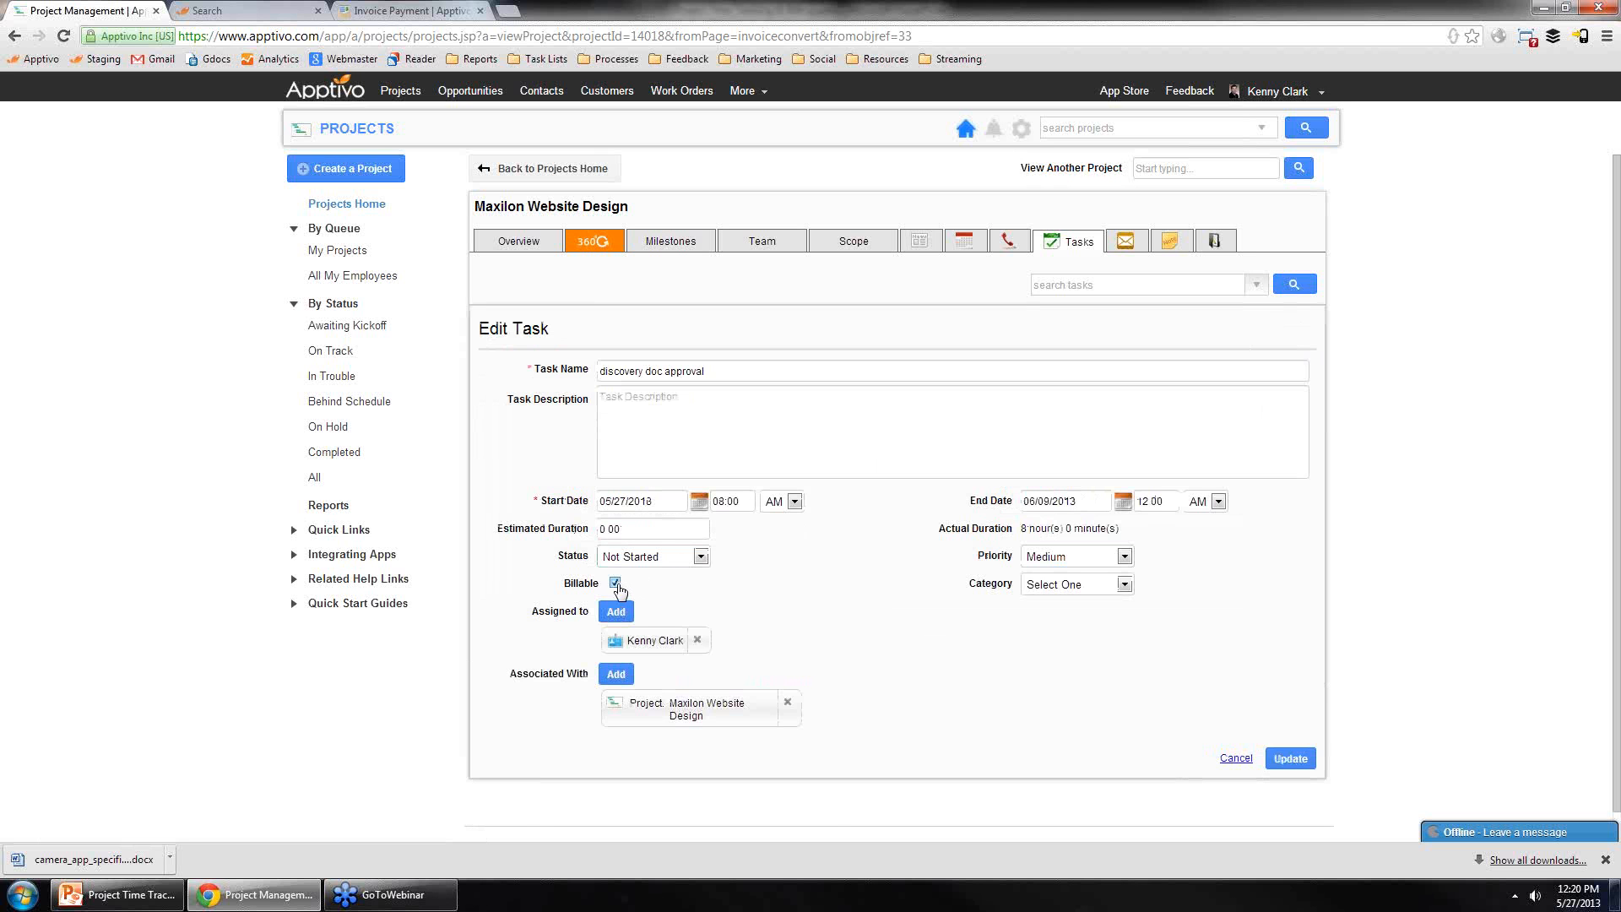
click(1286, 759)
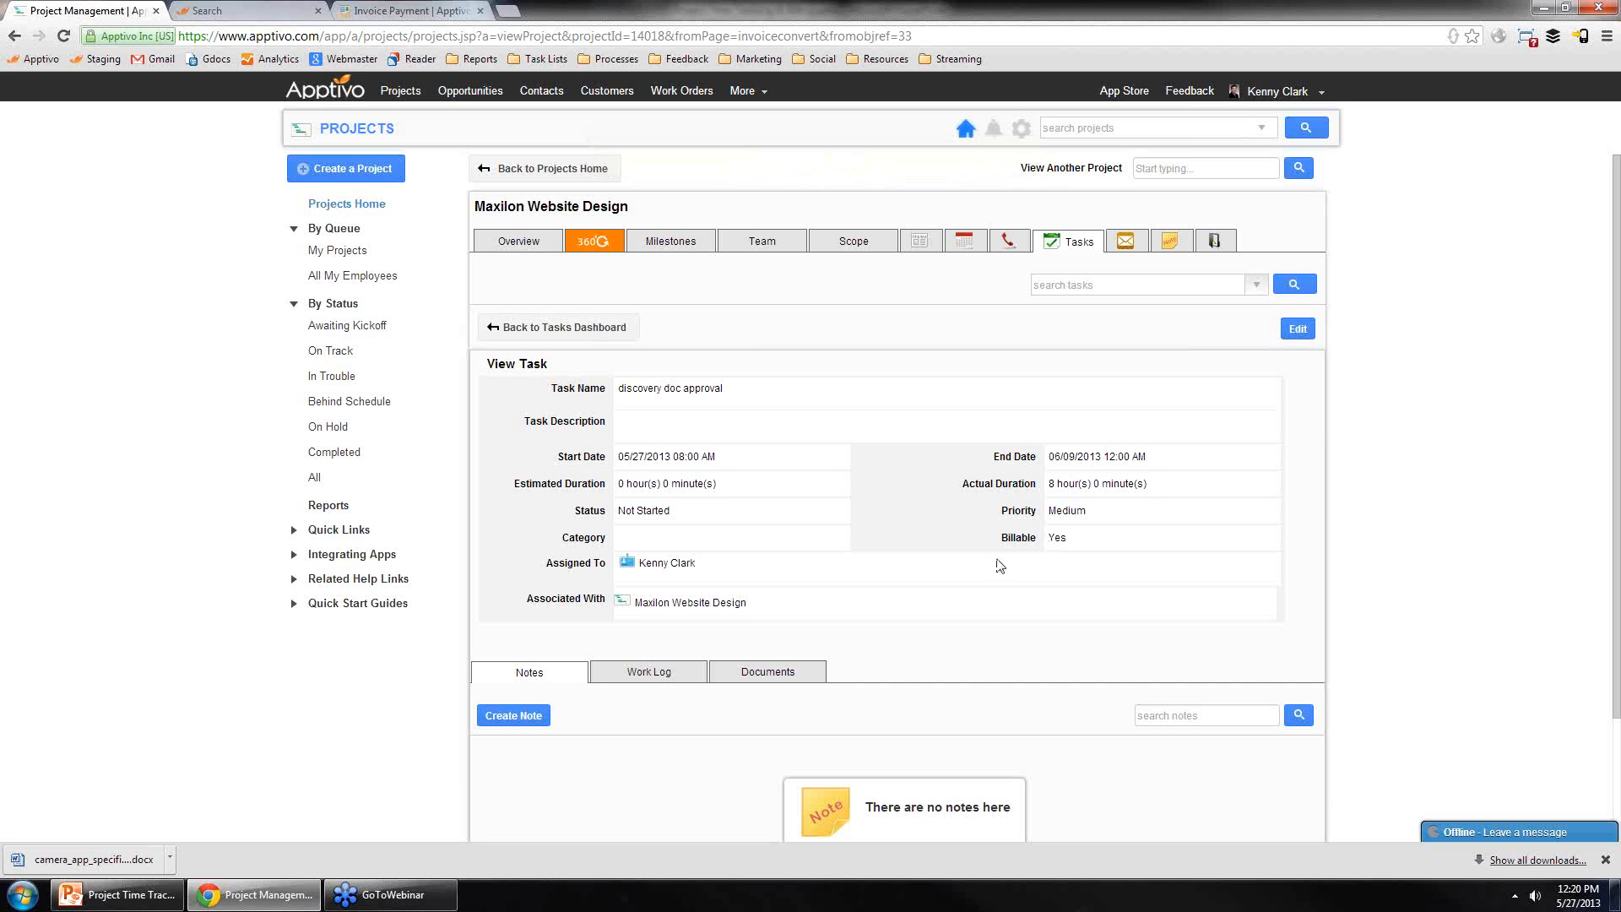
Step: Generate an invoice from the project for the discovery doc approval task, marking the task as complete
click(531, 241)
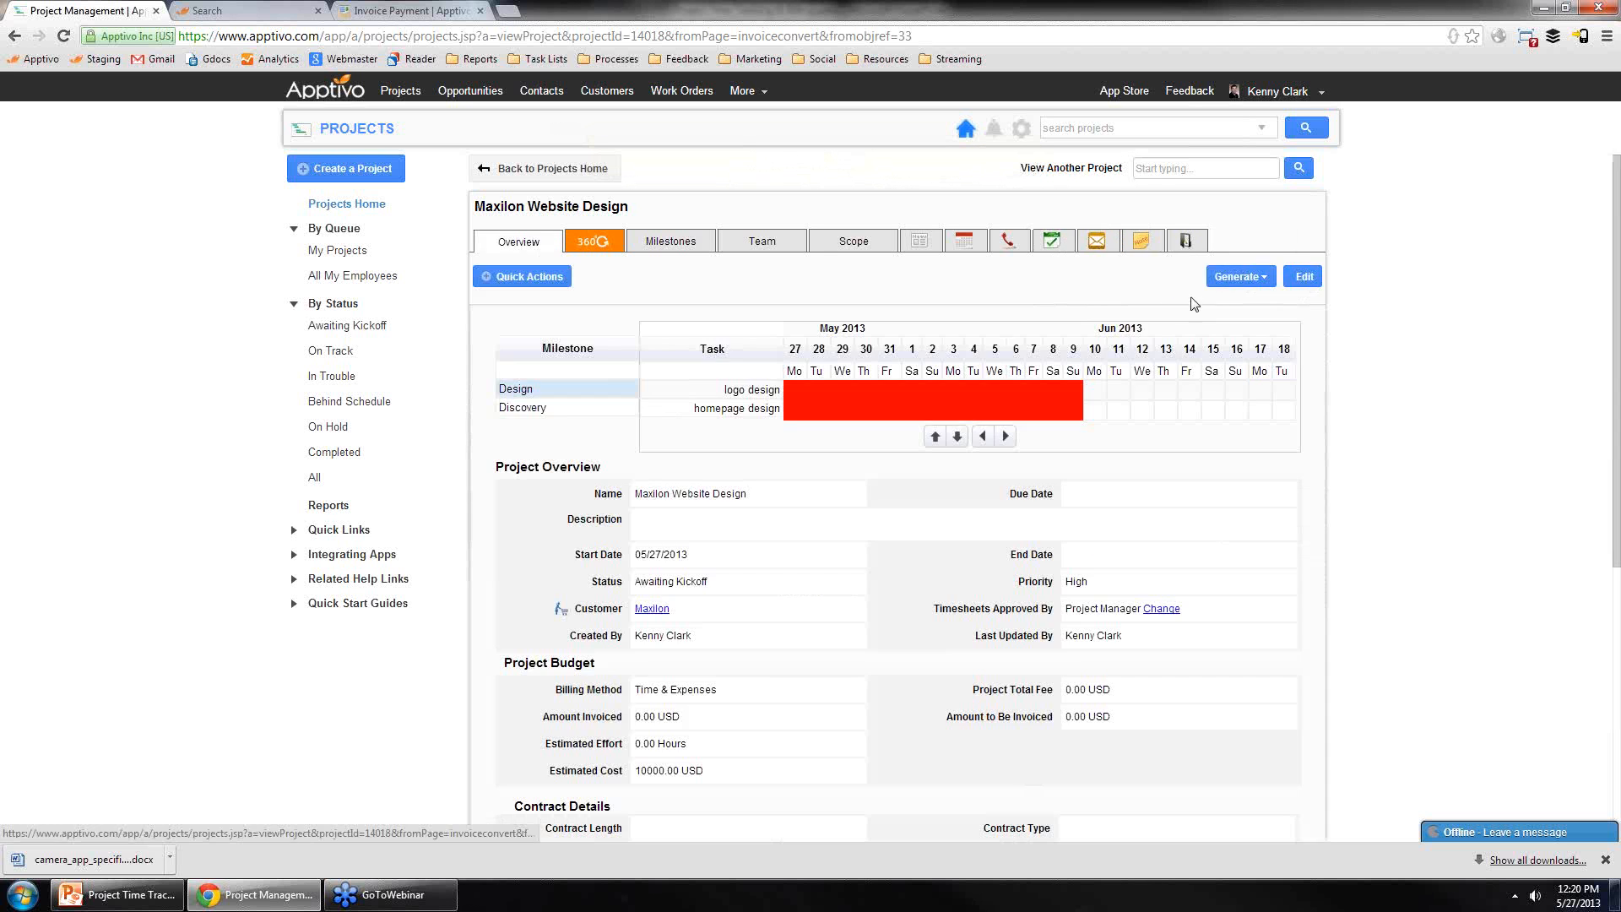
click(1231, 285)
click(1232, 309)
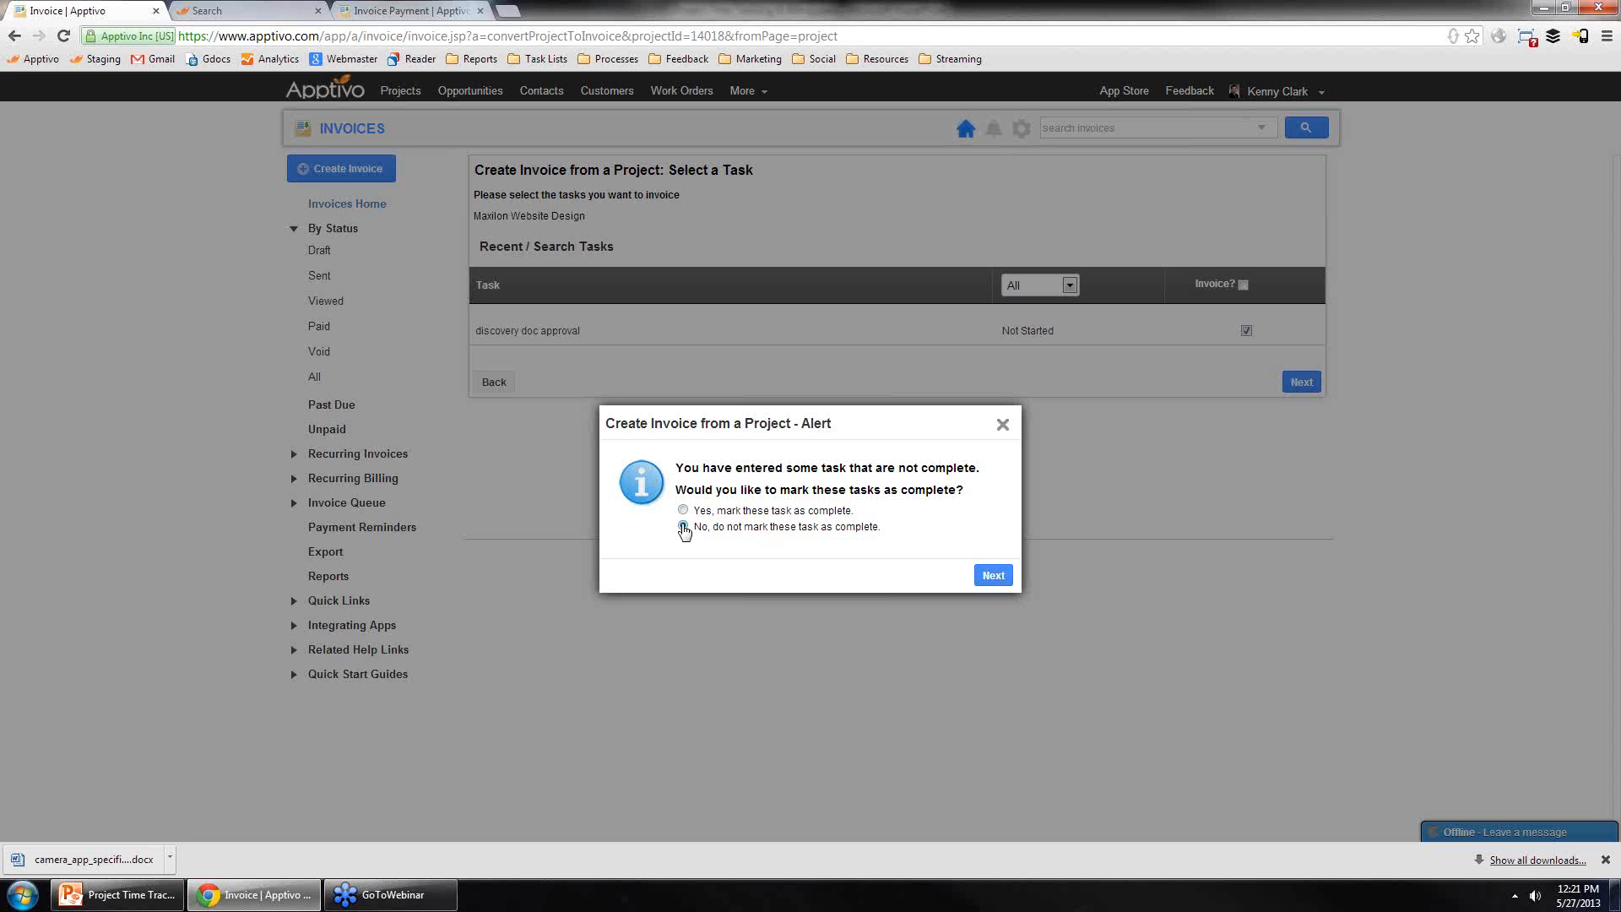
click(991, 576)
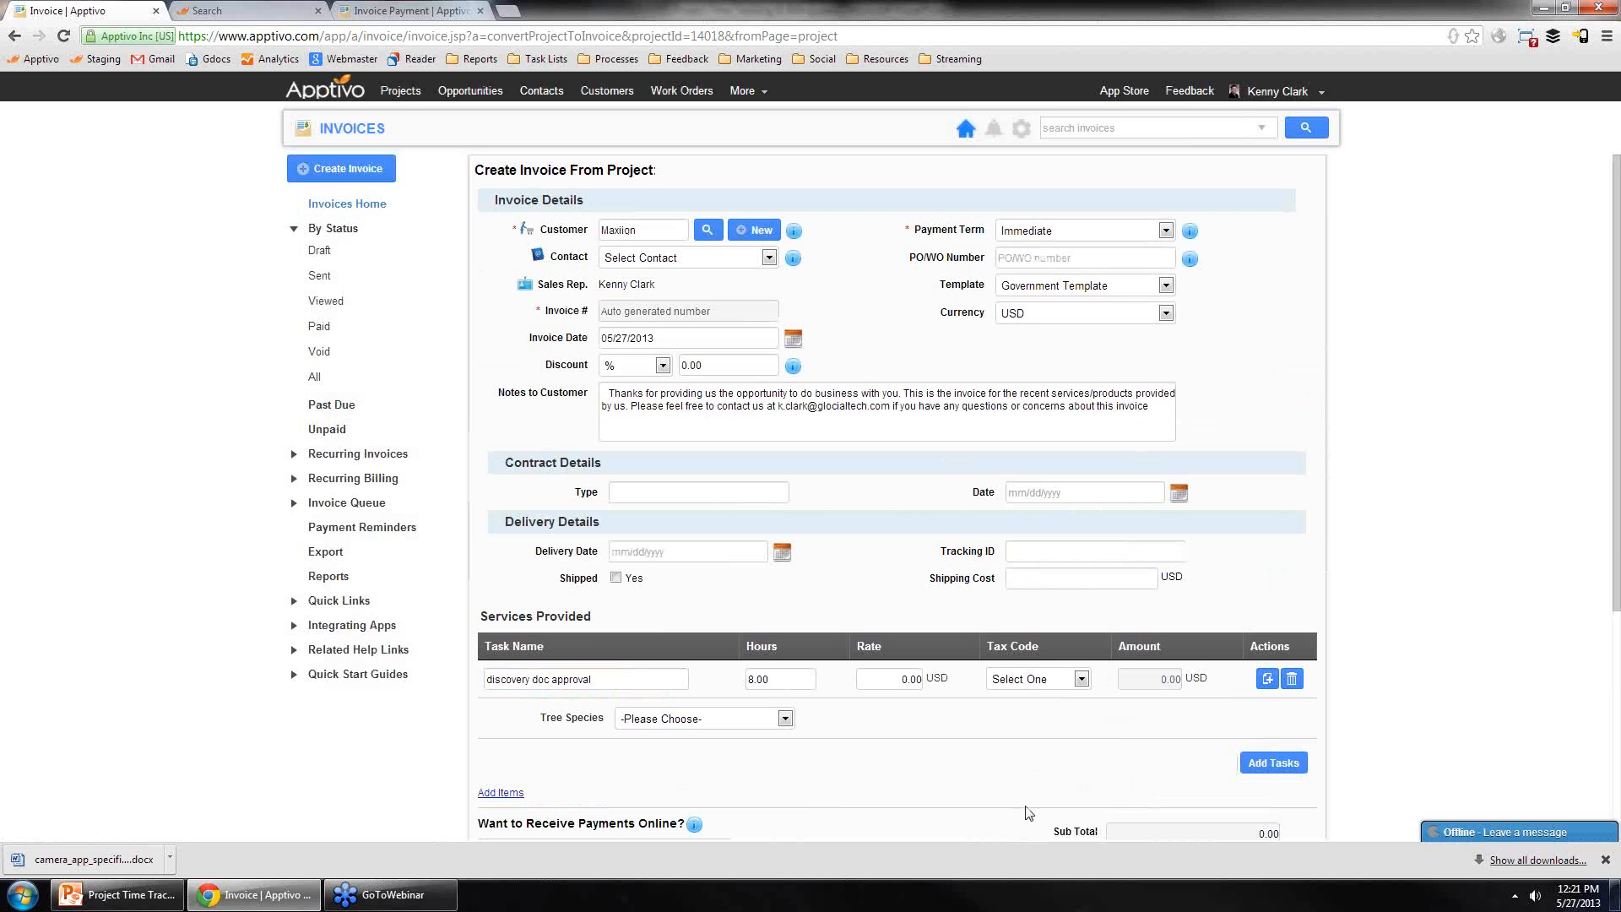
Step: Set the rate for the discovery doc approval line on the invoice to 50 USD
drag(594, 679, 487, 678)
click(585, 679)
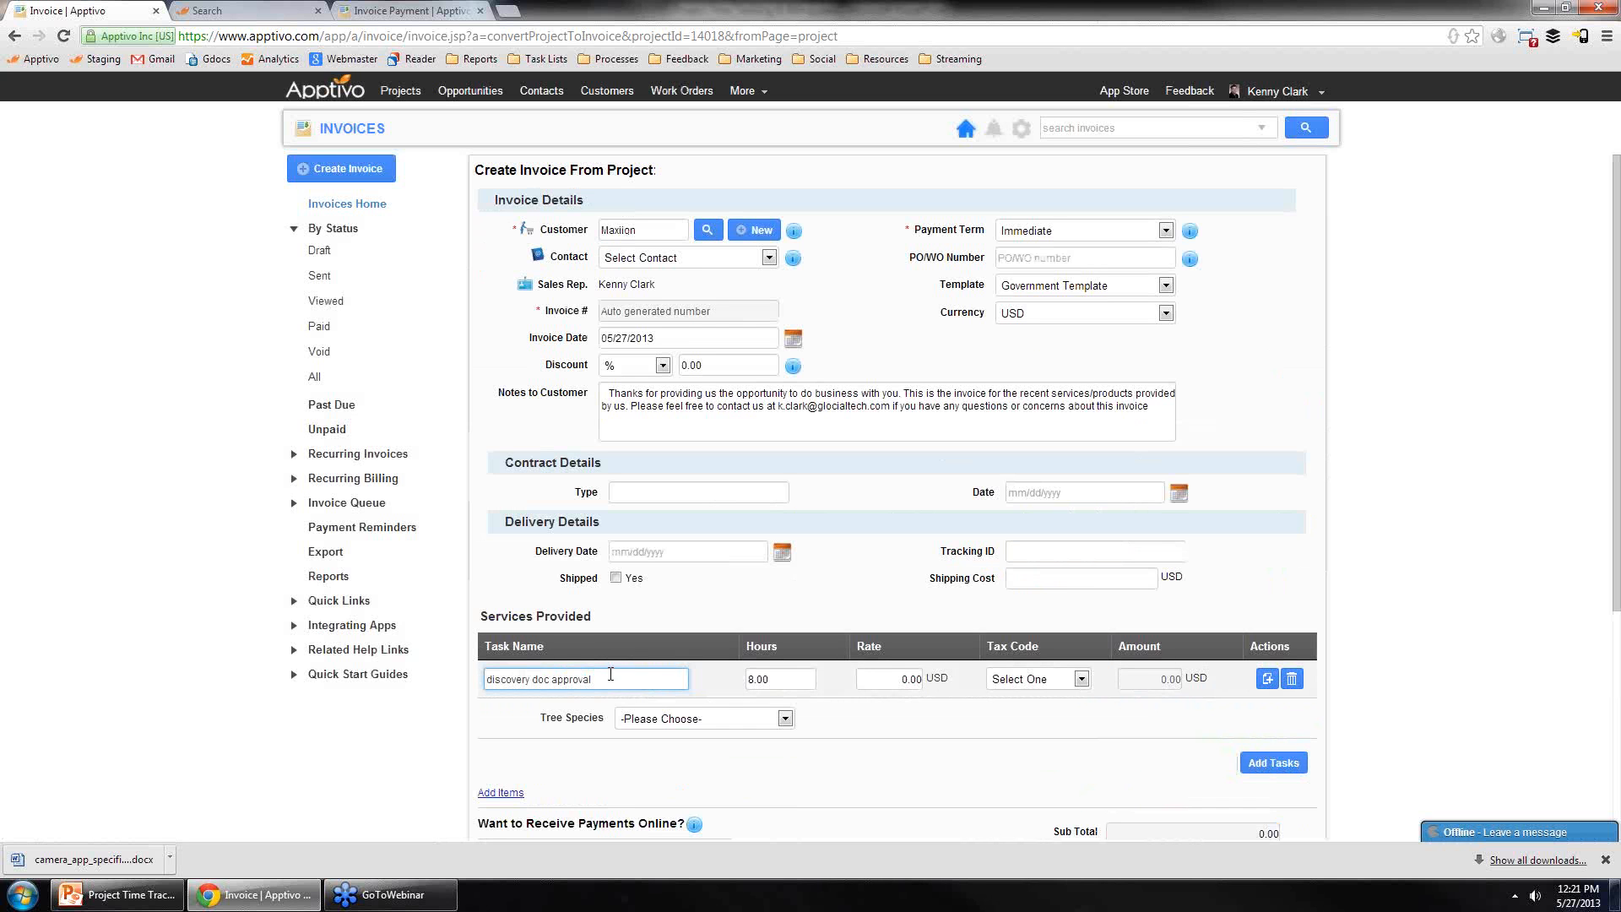
click(774, 677)
click(880, 679)
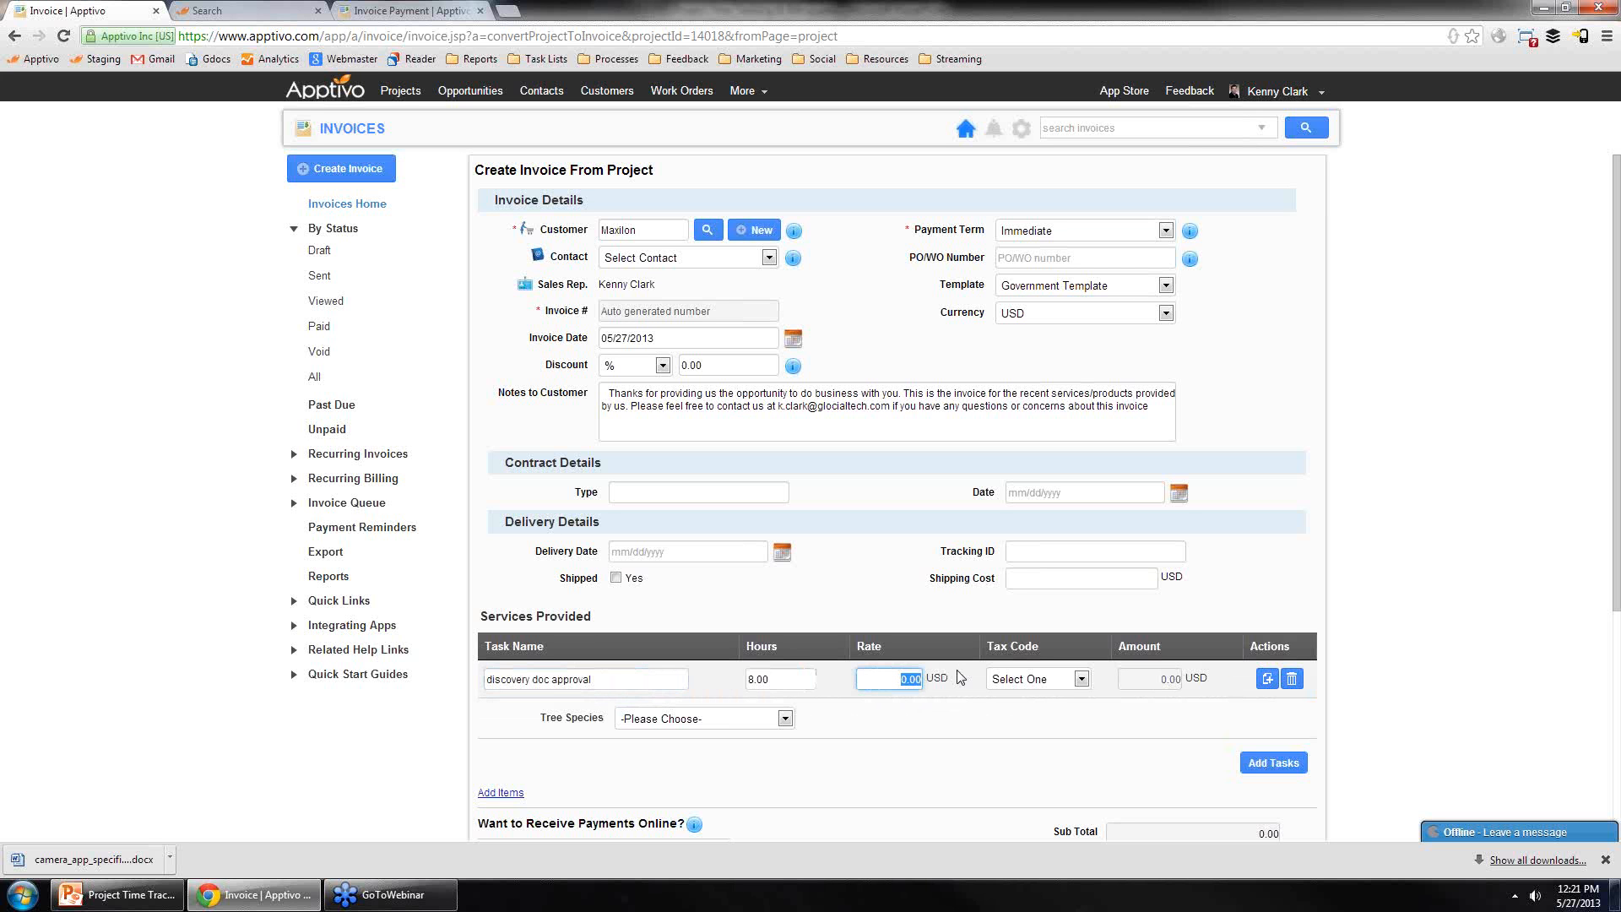
text(50)
scroll(1013, 700, down, 3)
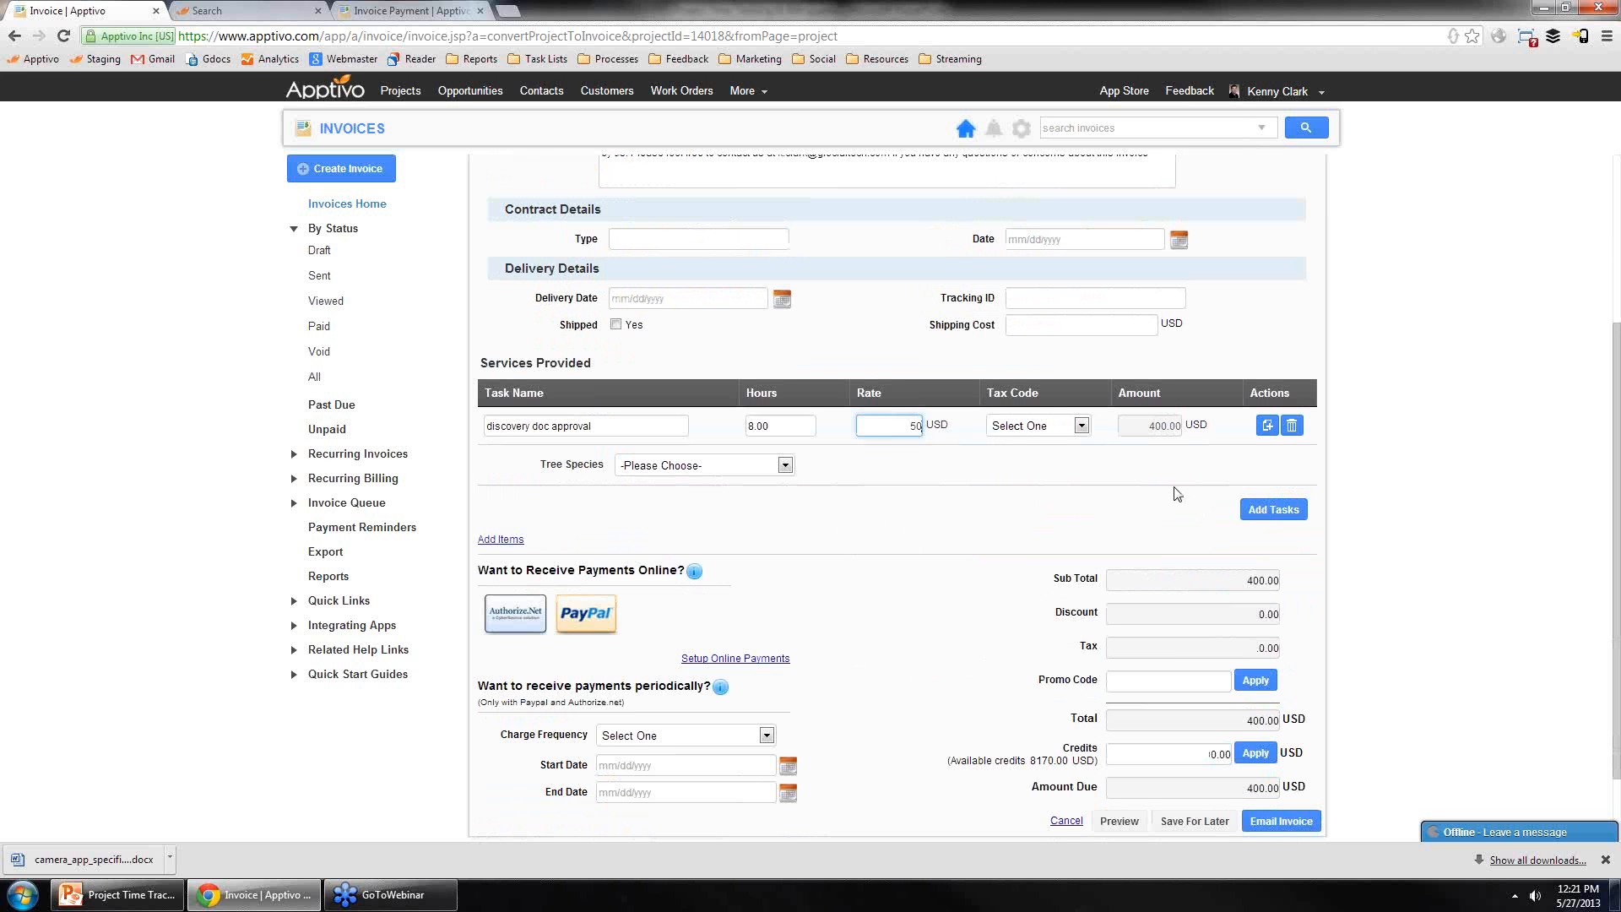
click(1273, 509)
click(1280, 587)
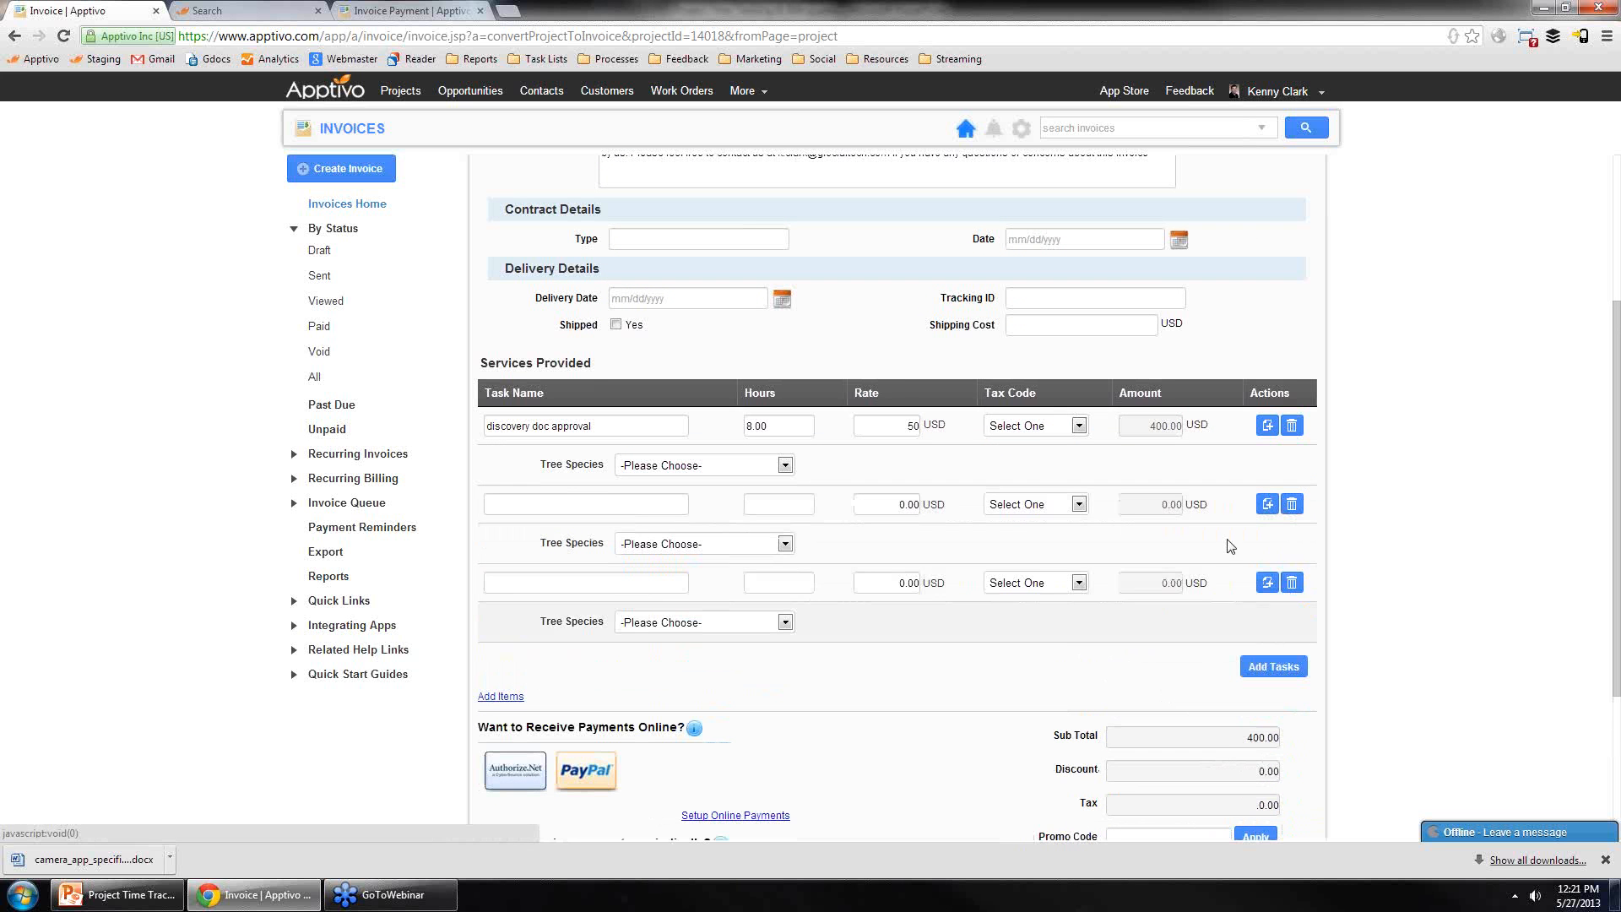
click(1292, 583)
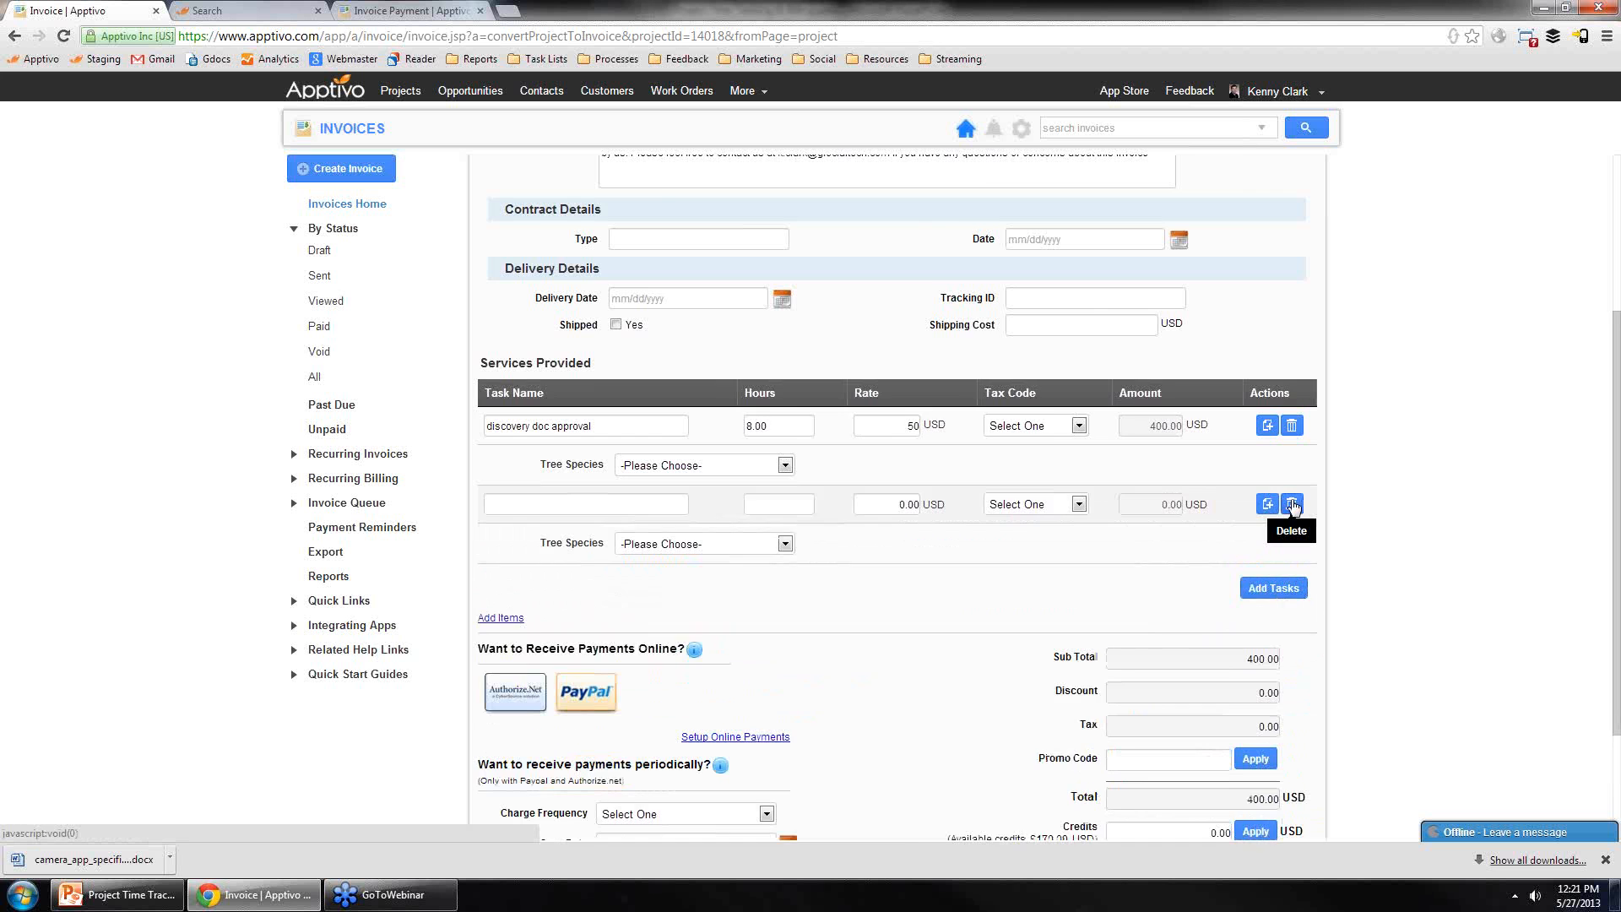
click(1292, 504)
scroll(1365, 564, down, 1)
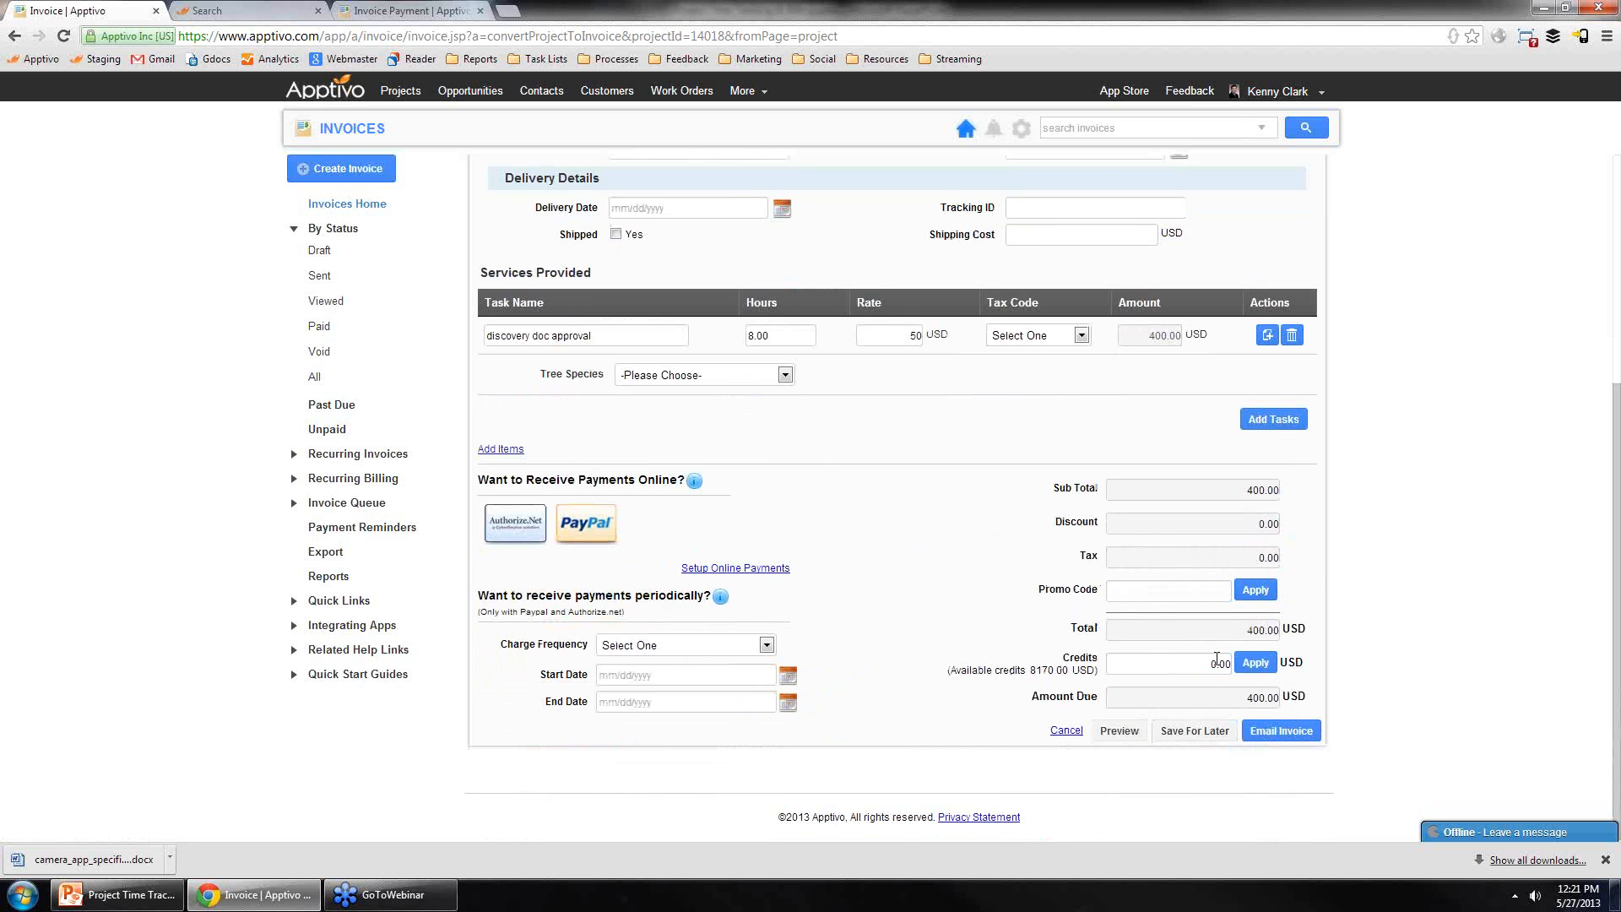
scroll(1205, 735, up, 4)
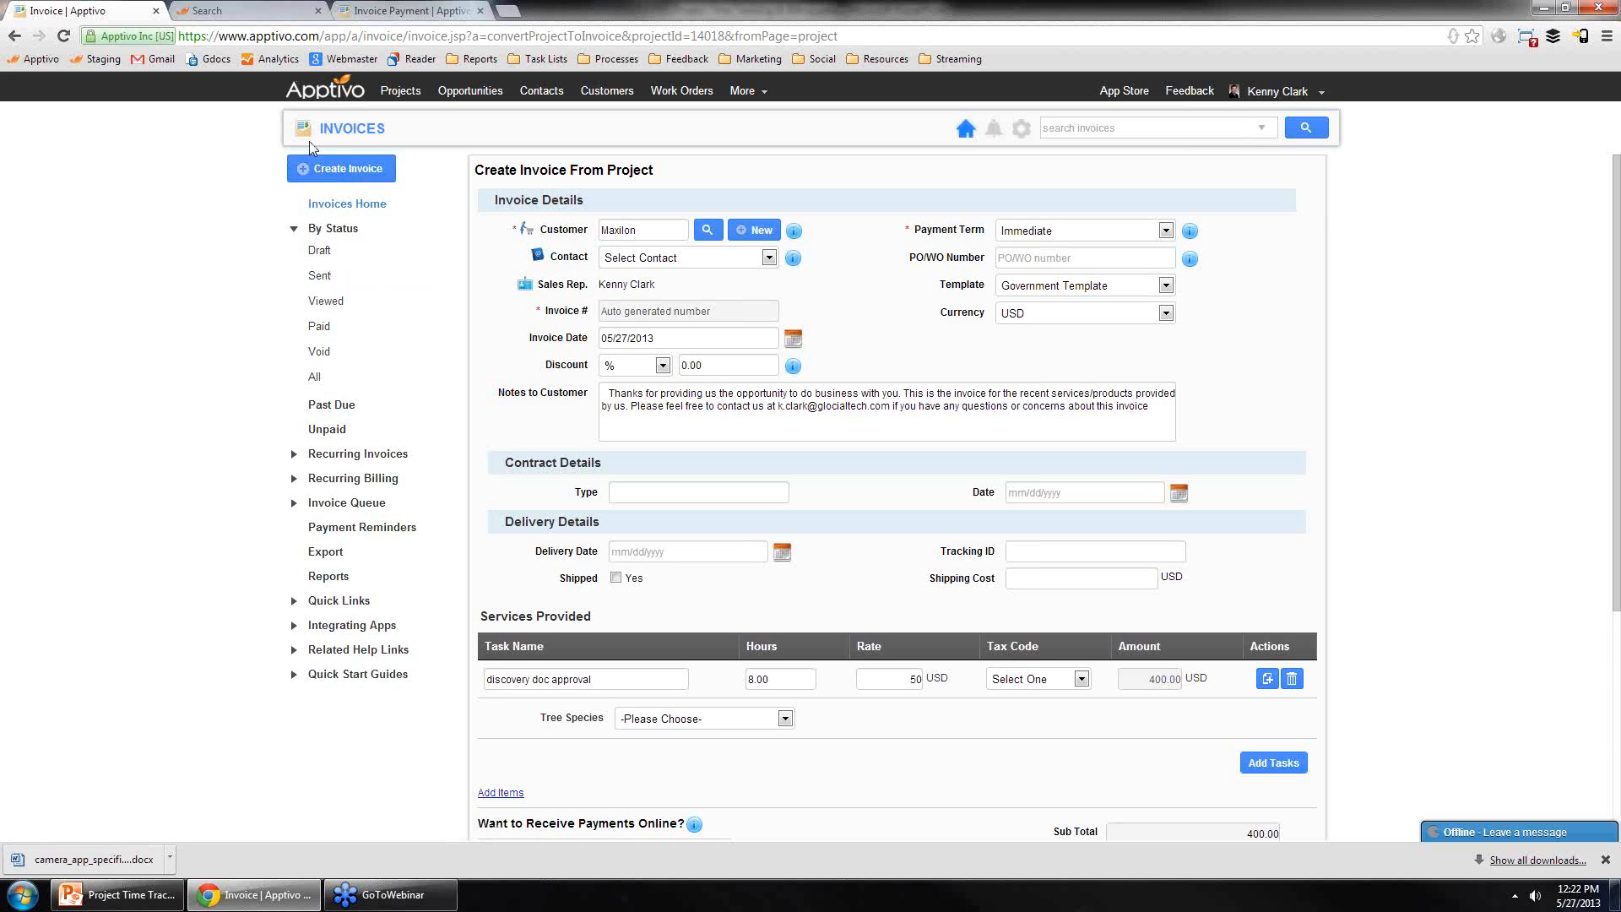
Step: Open the Maxilon Website Design project and view the timesheet approver options
click(401, 92)
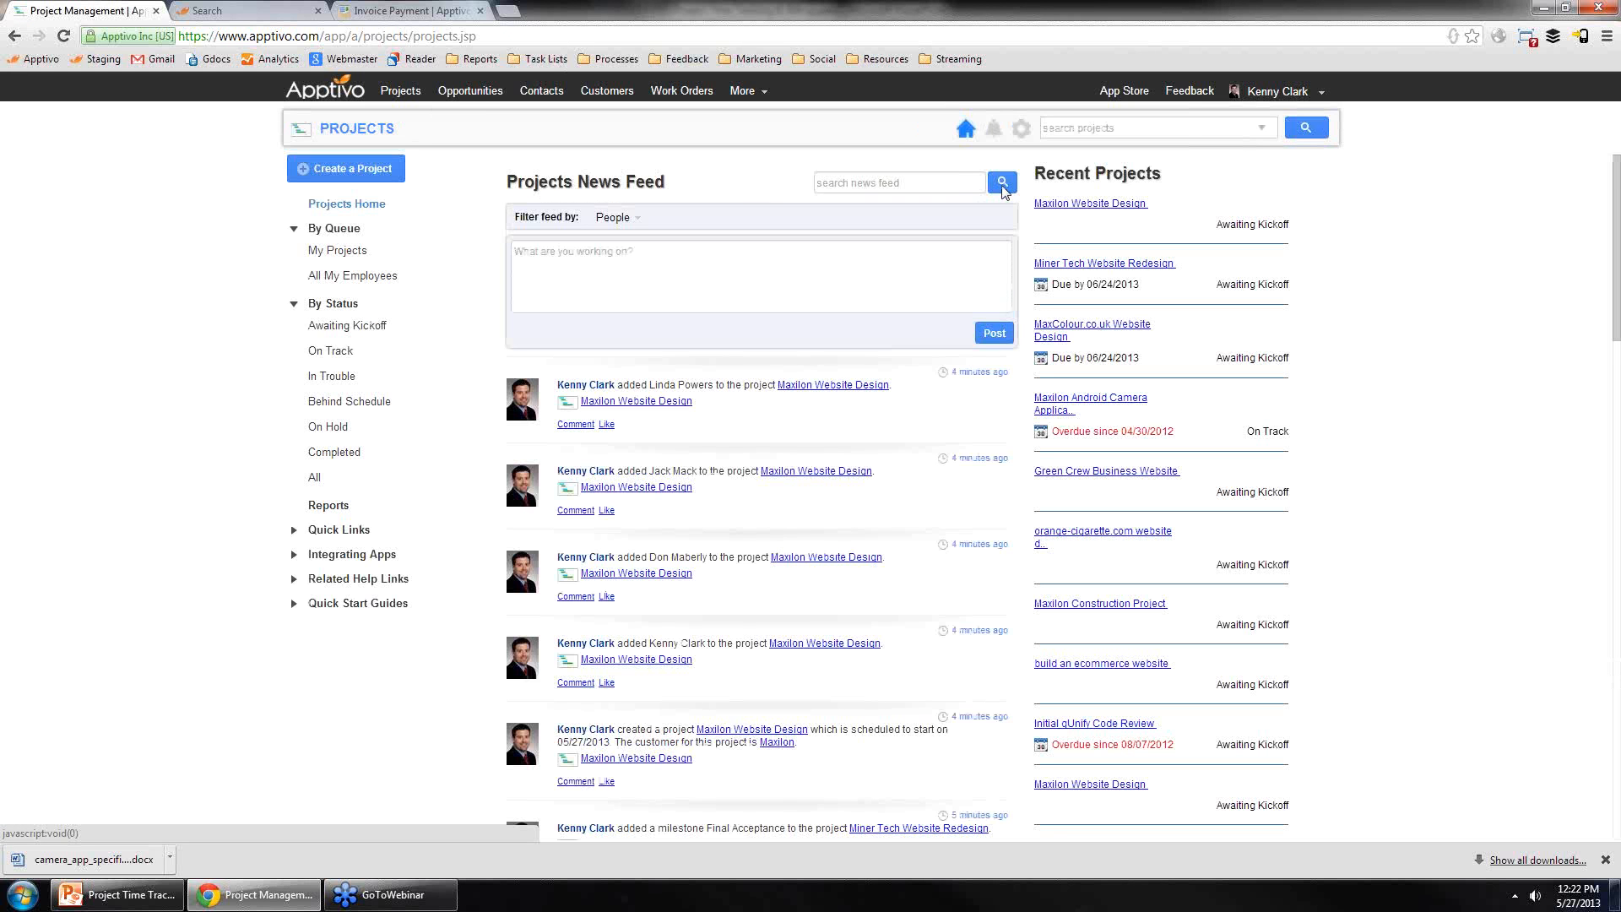
click(1081, 211)
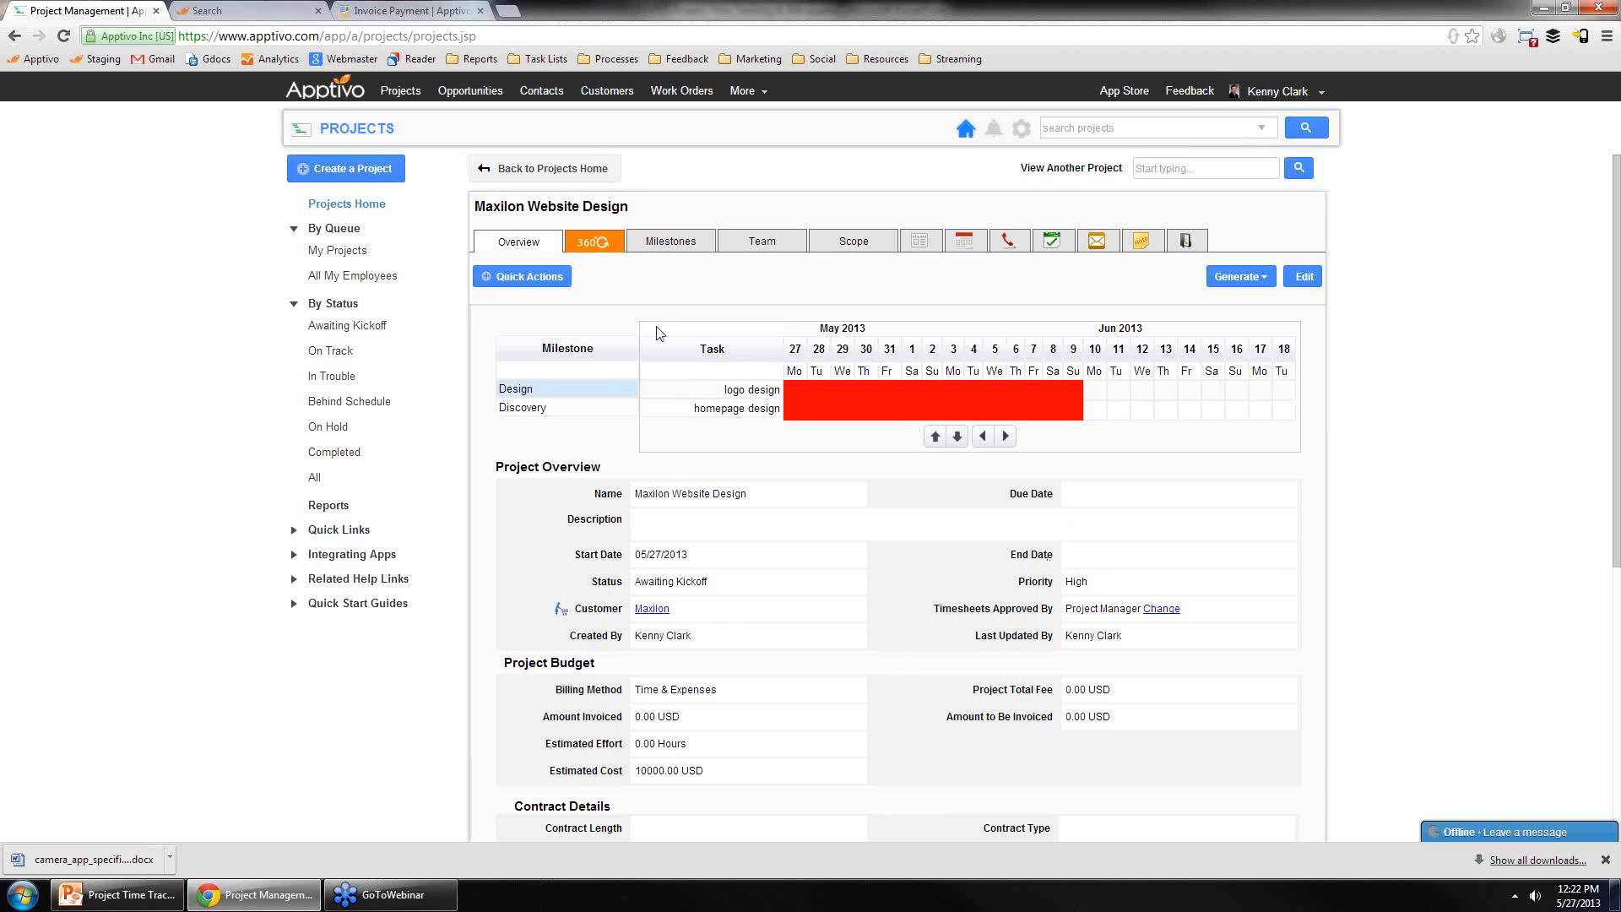
click(1164, 616)
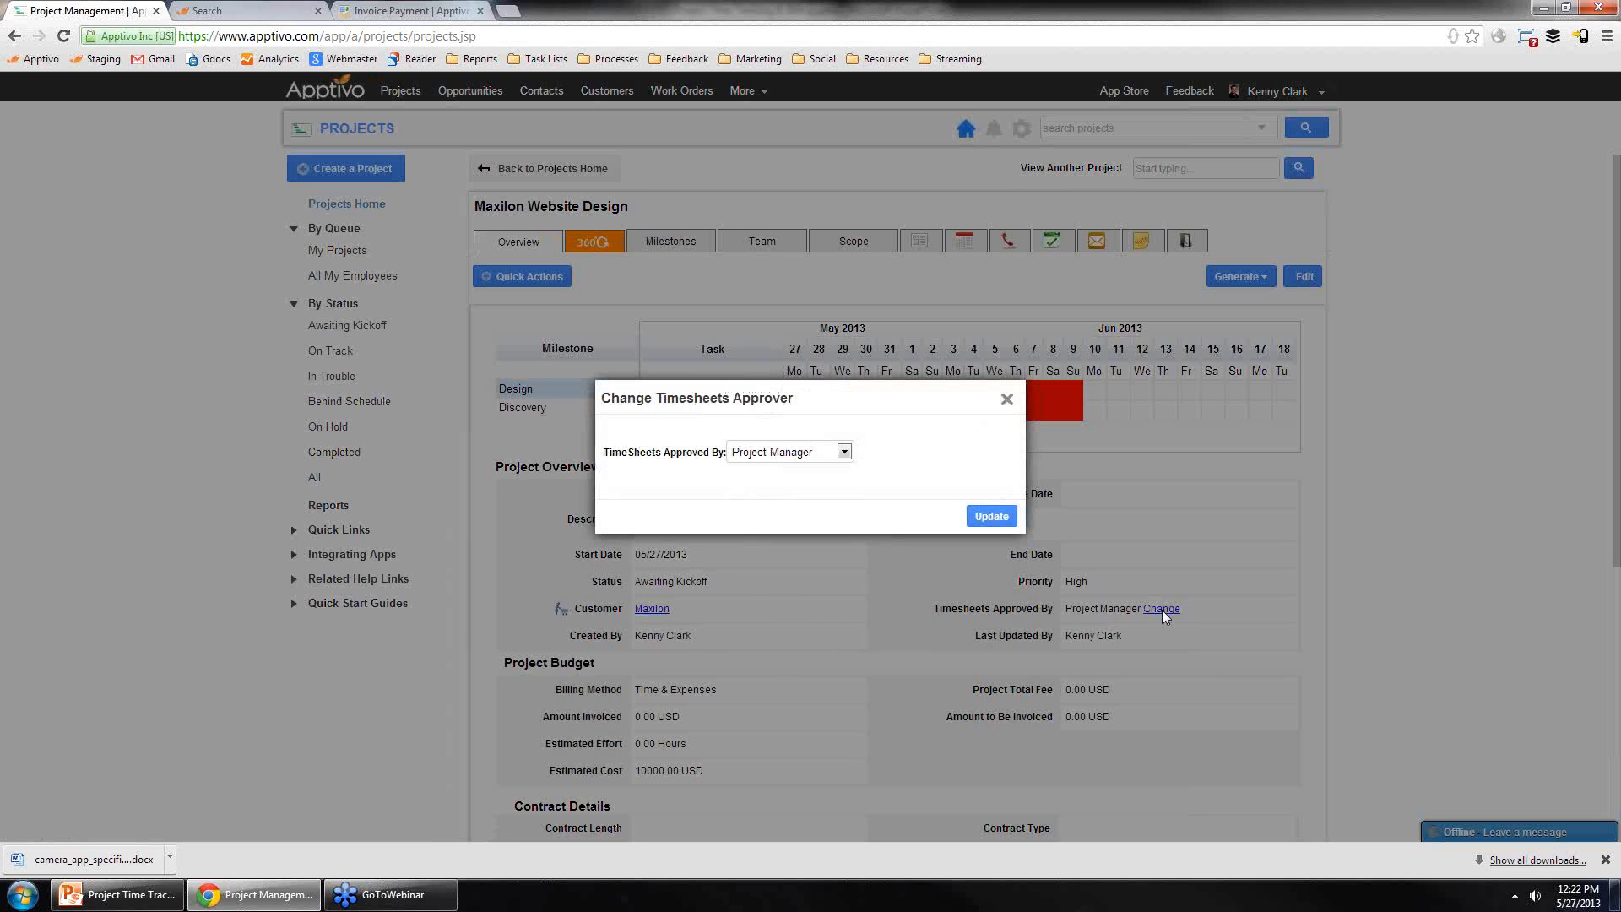
click(813, 453)
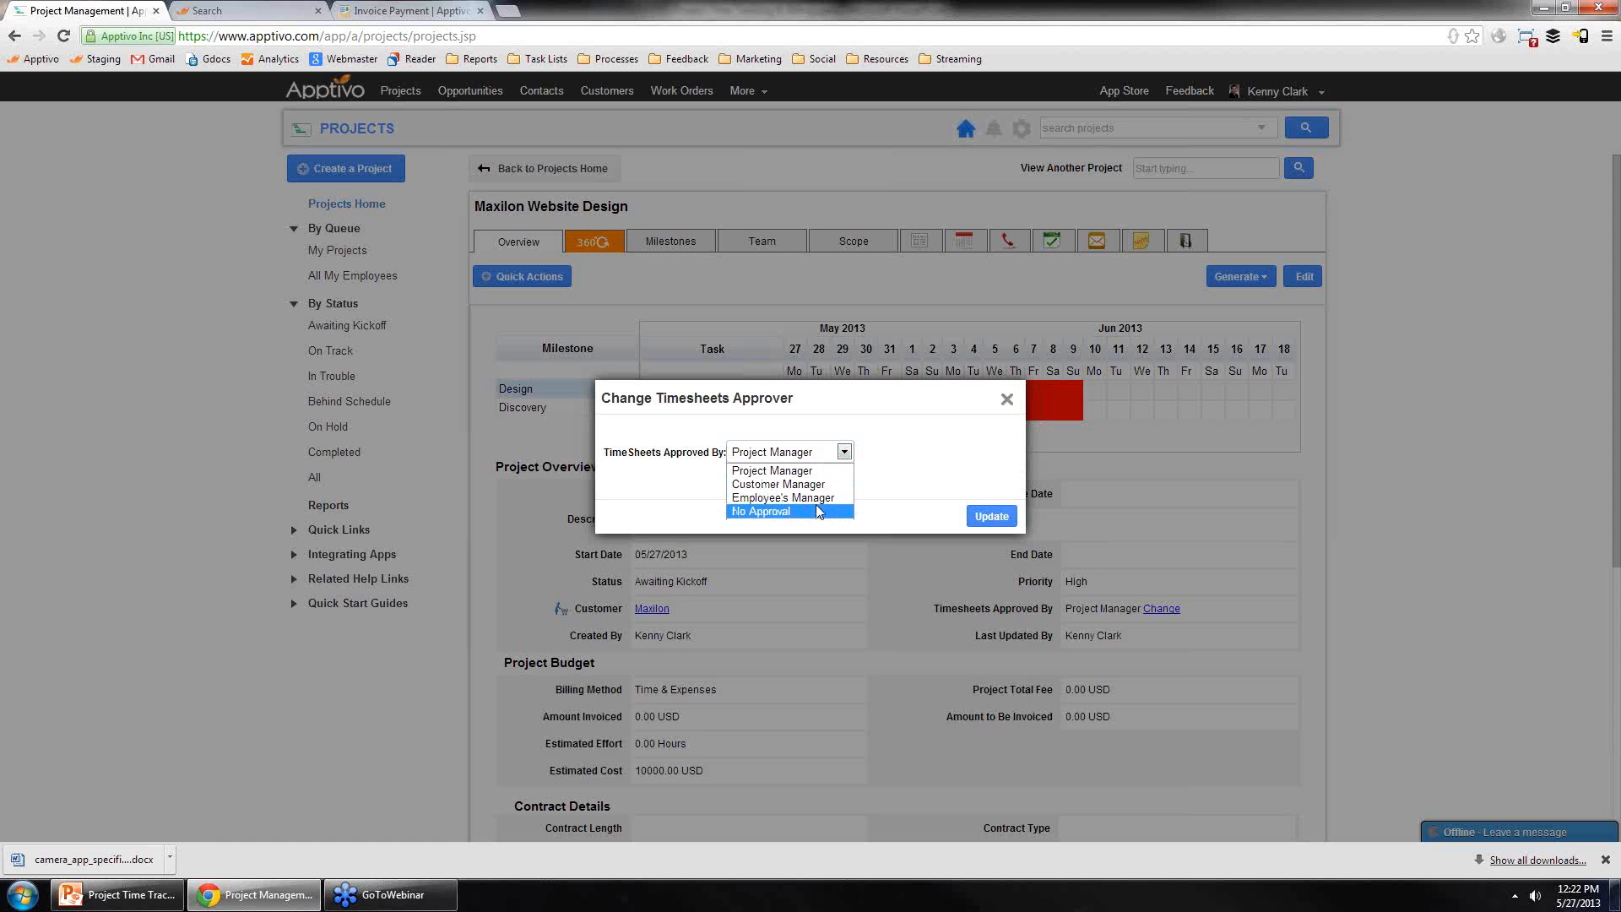
click(1007, 400)
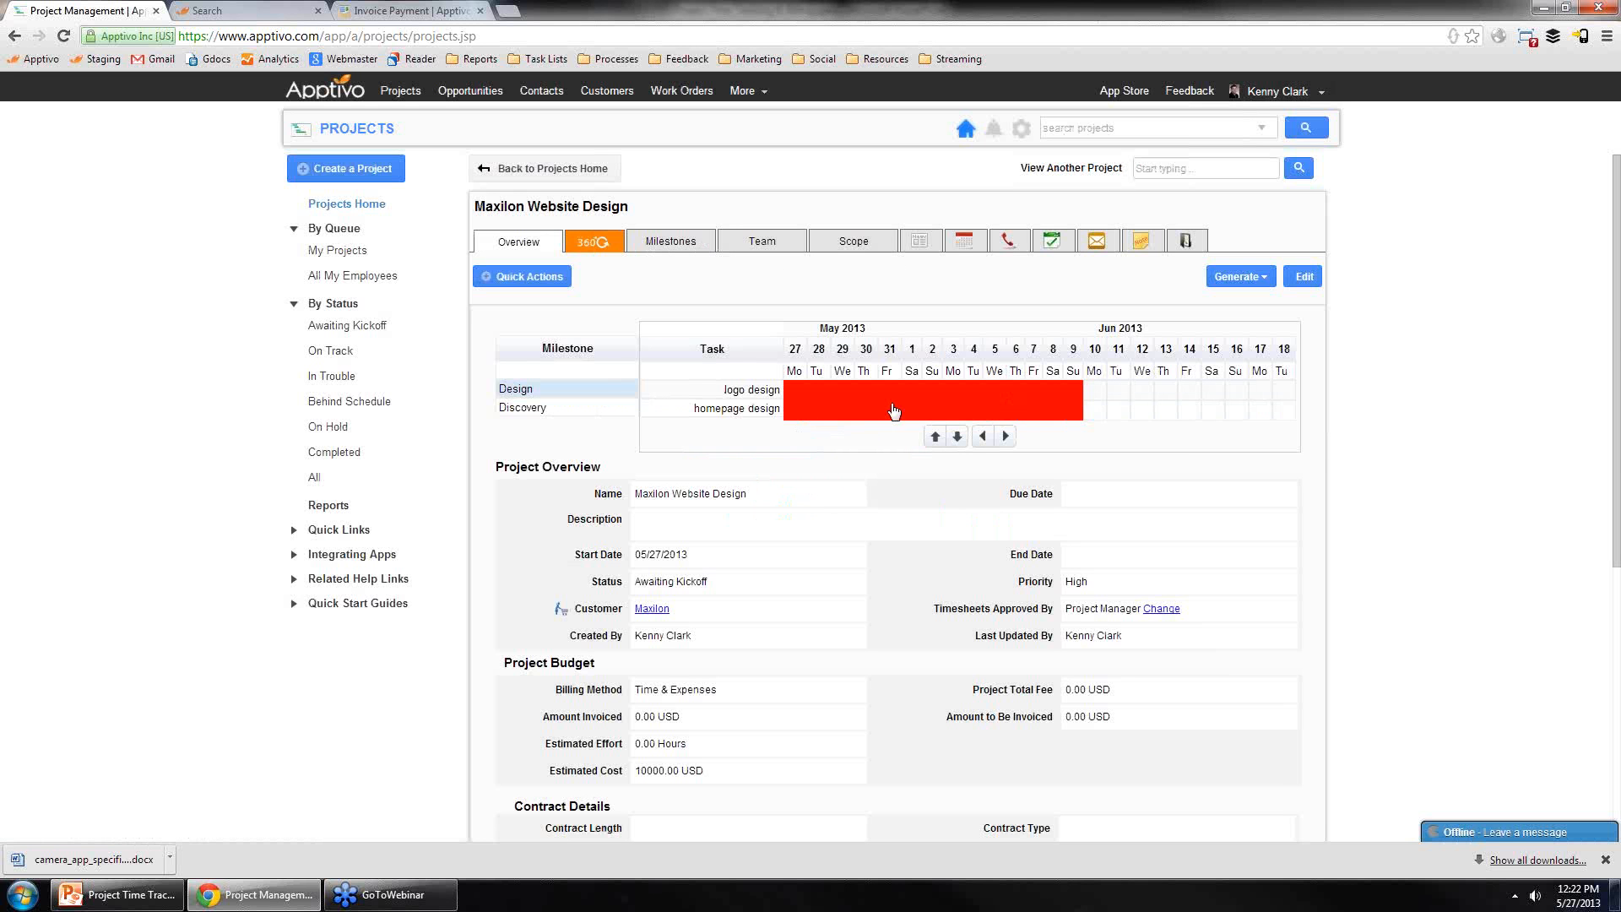
Step: Review the project's manager and team on the Team tab and the timesheet approver on the Overview
click(765, 242)
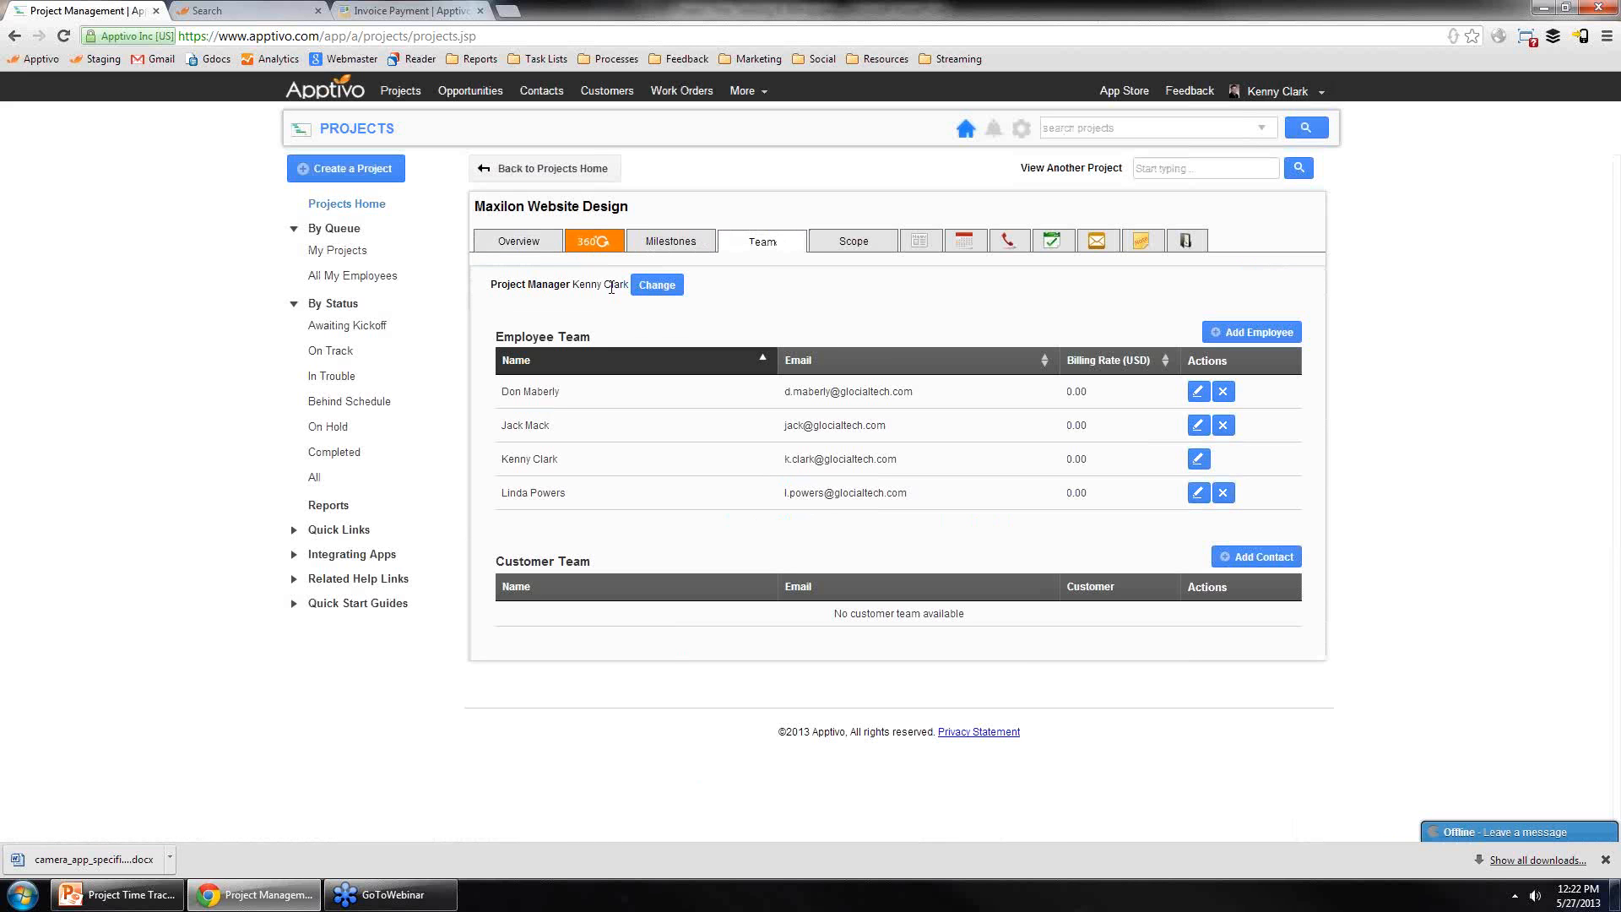
drag(580, 287, 635, 290)
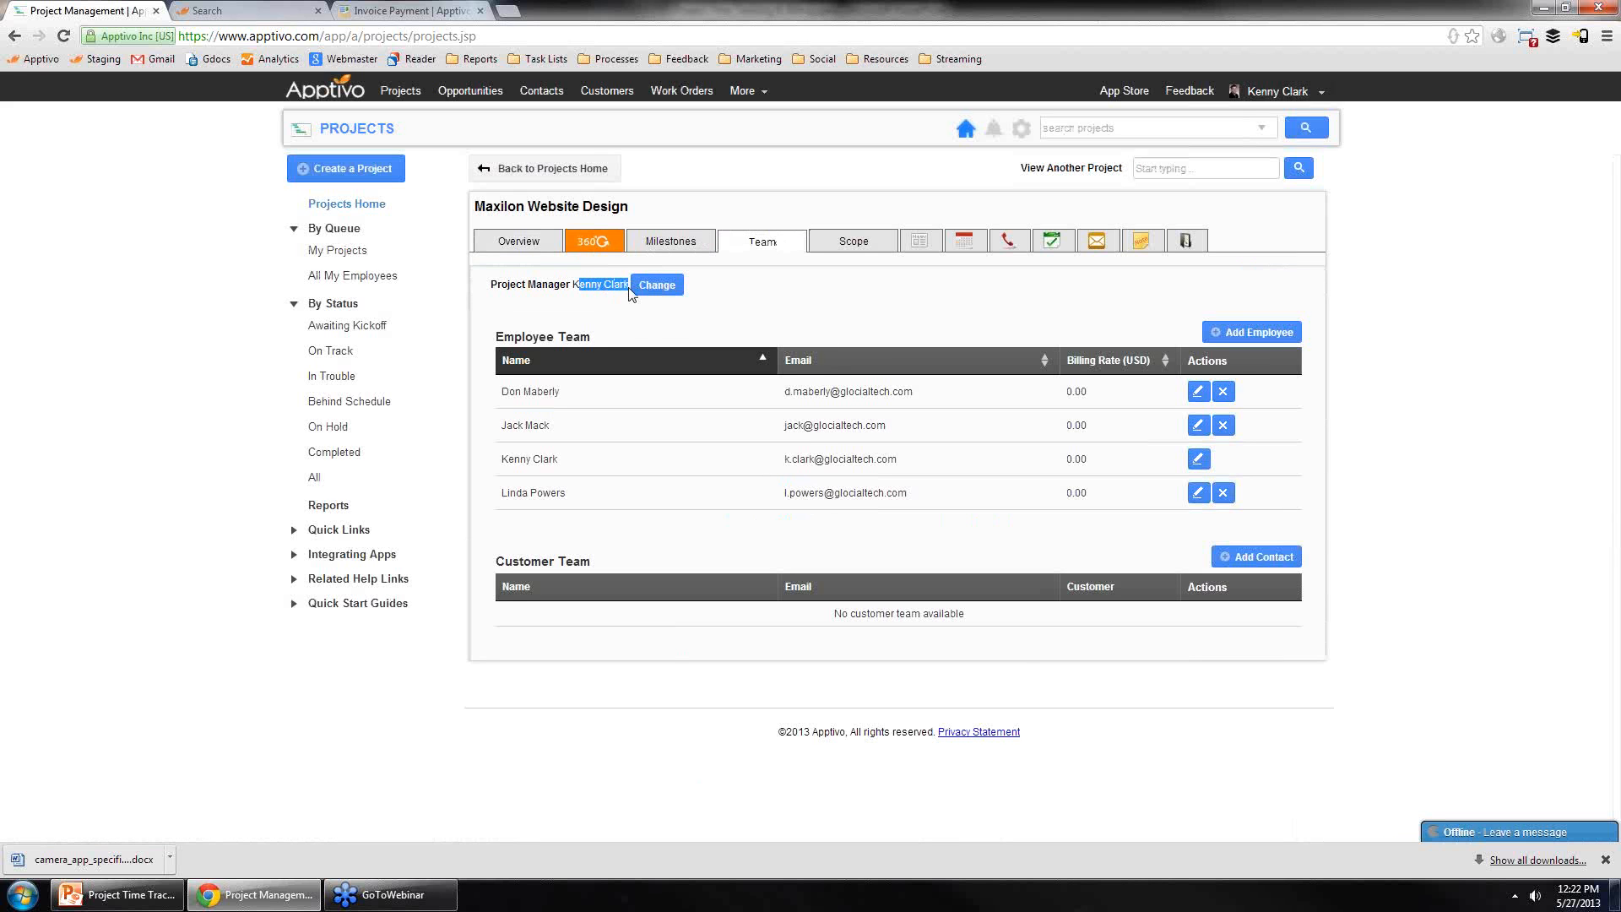
click(493, 249)
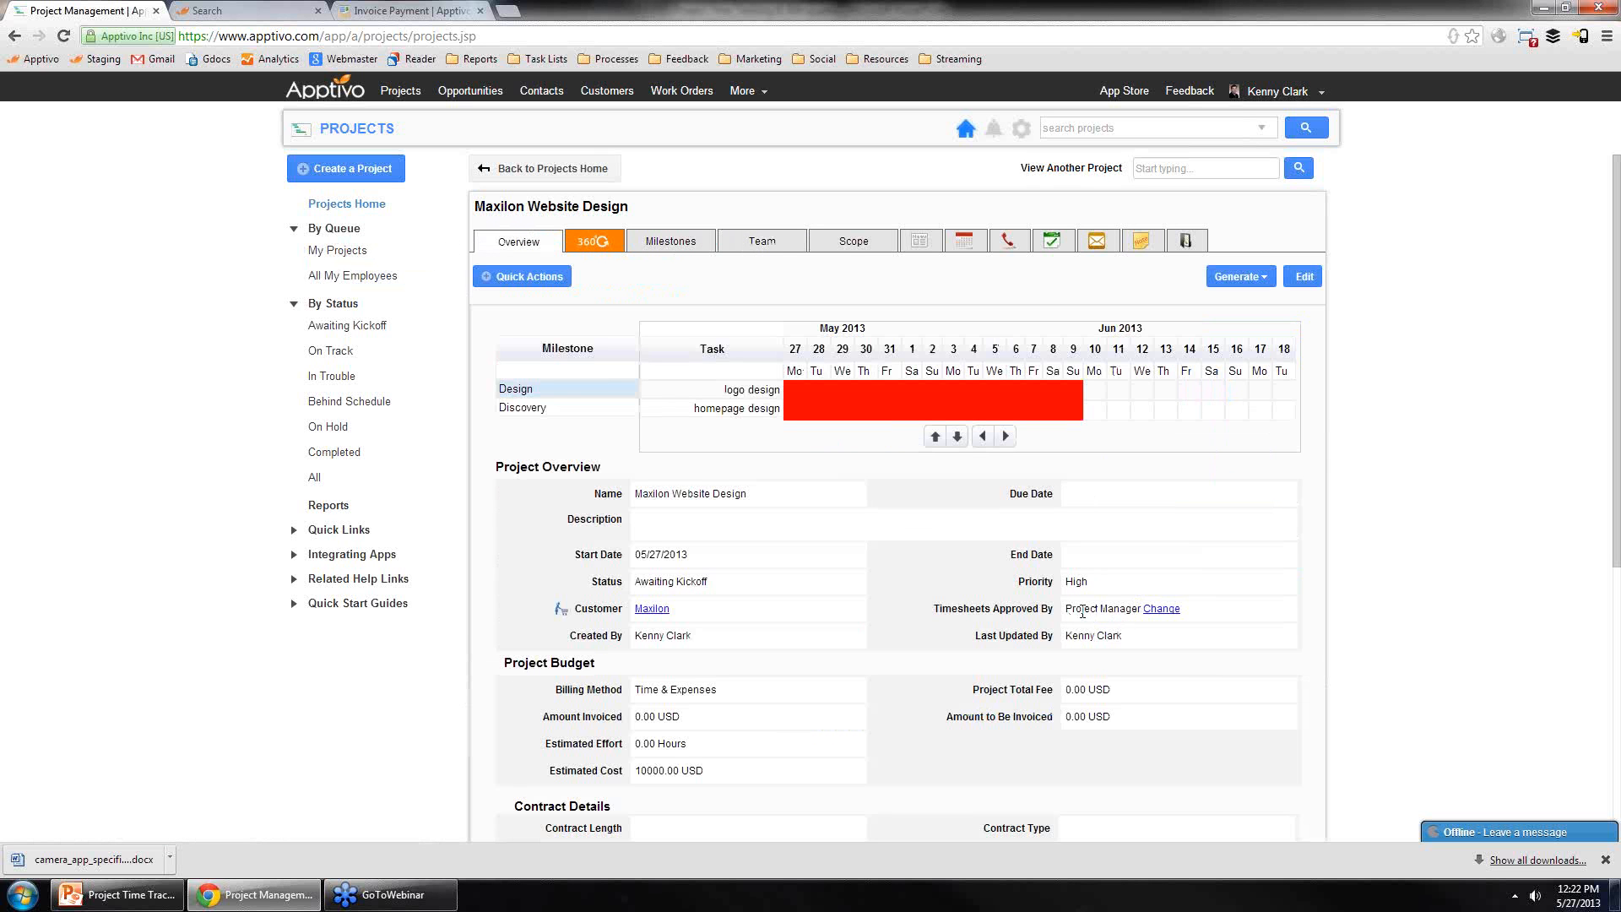
drag(1072, 609, 1131, 609)
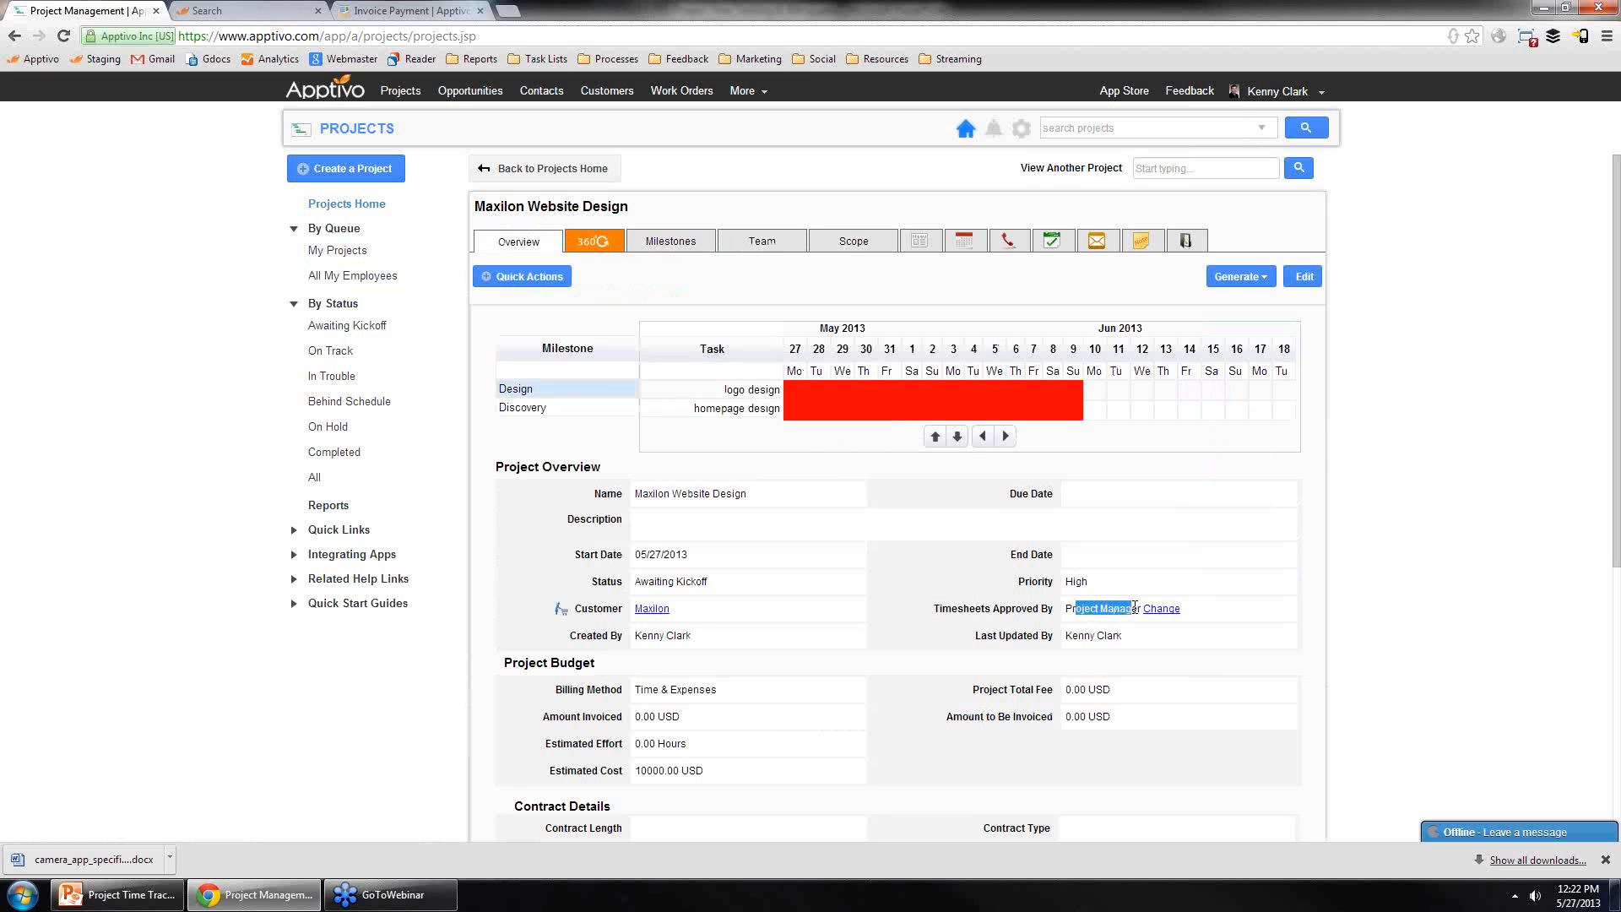
click(666, 243)
click(768, 243)
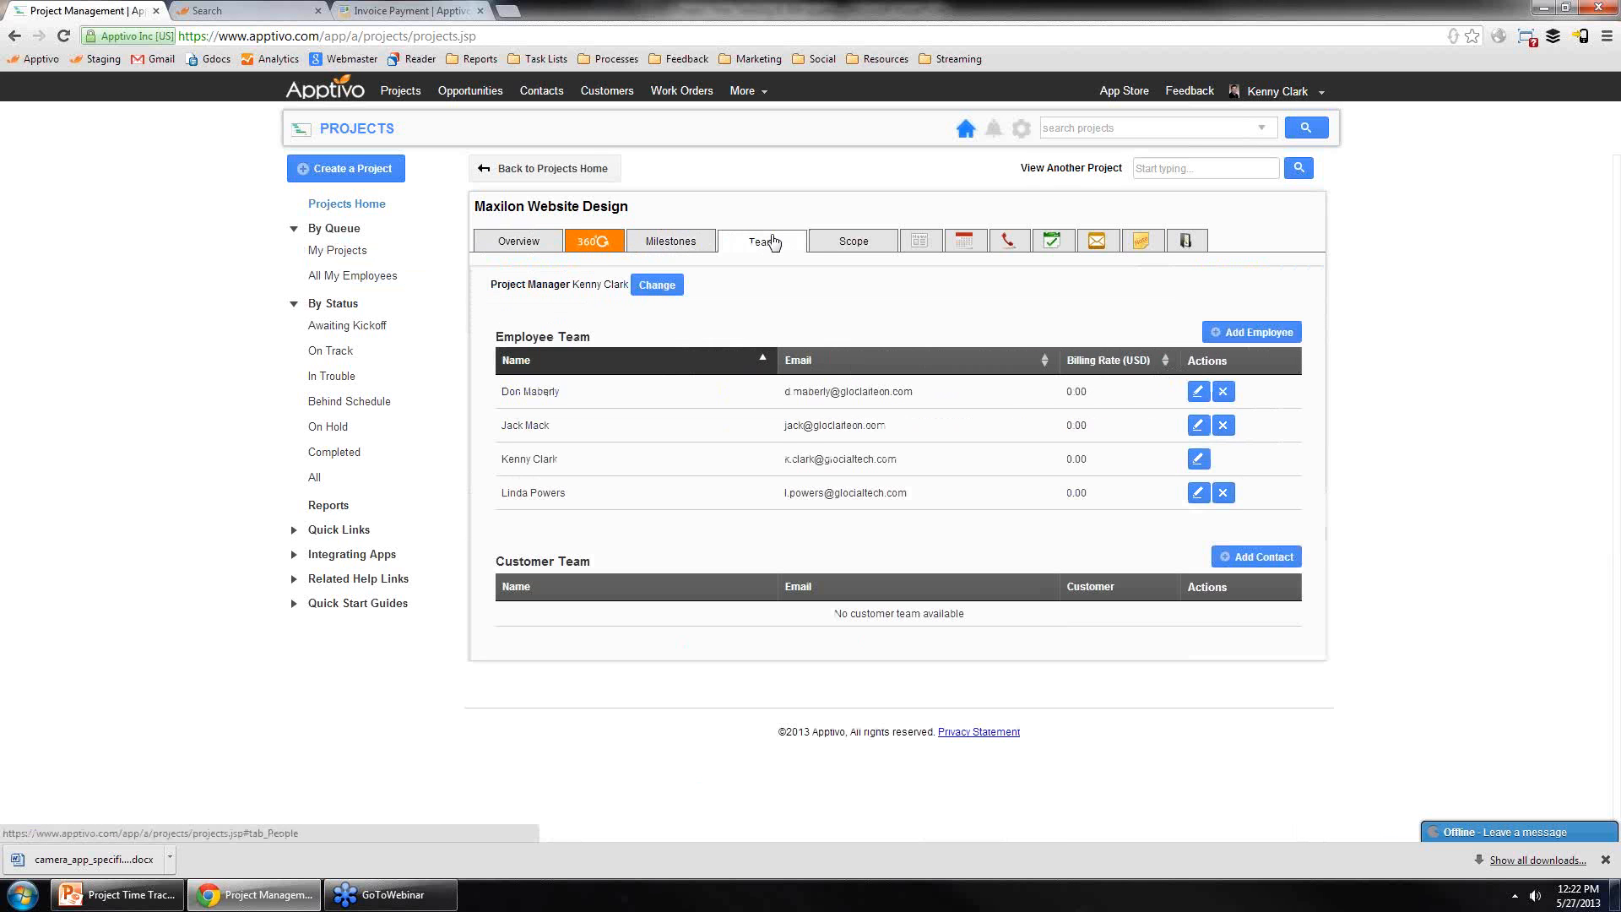
triple_click(589, 281)
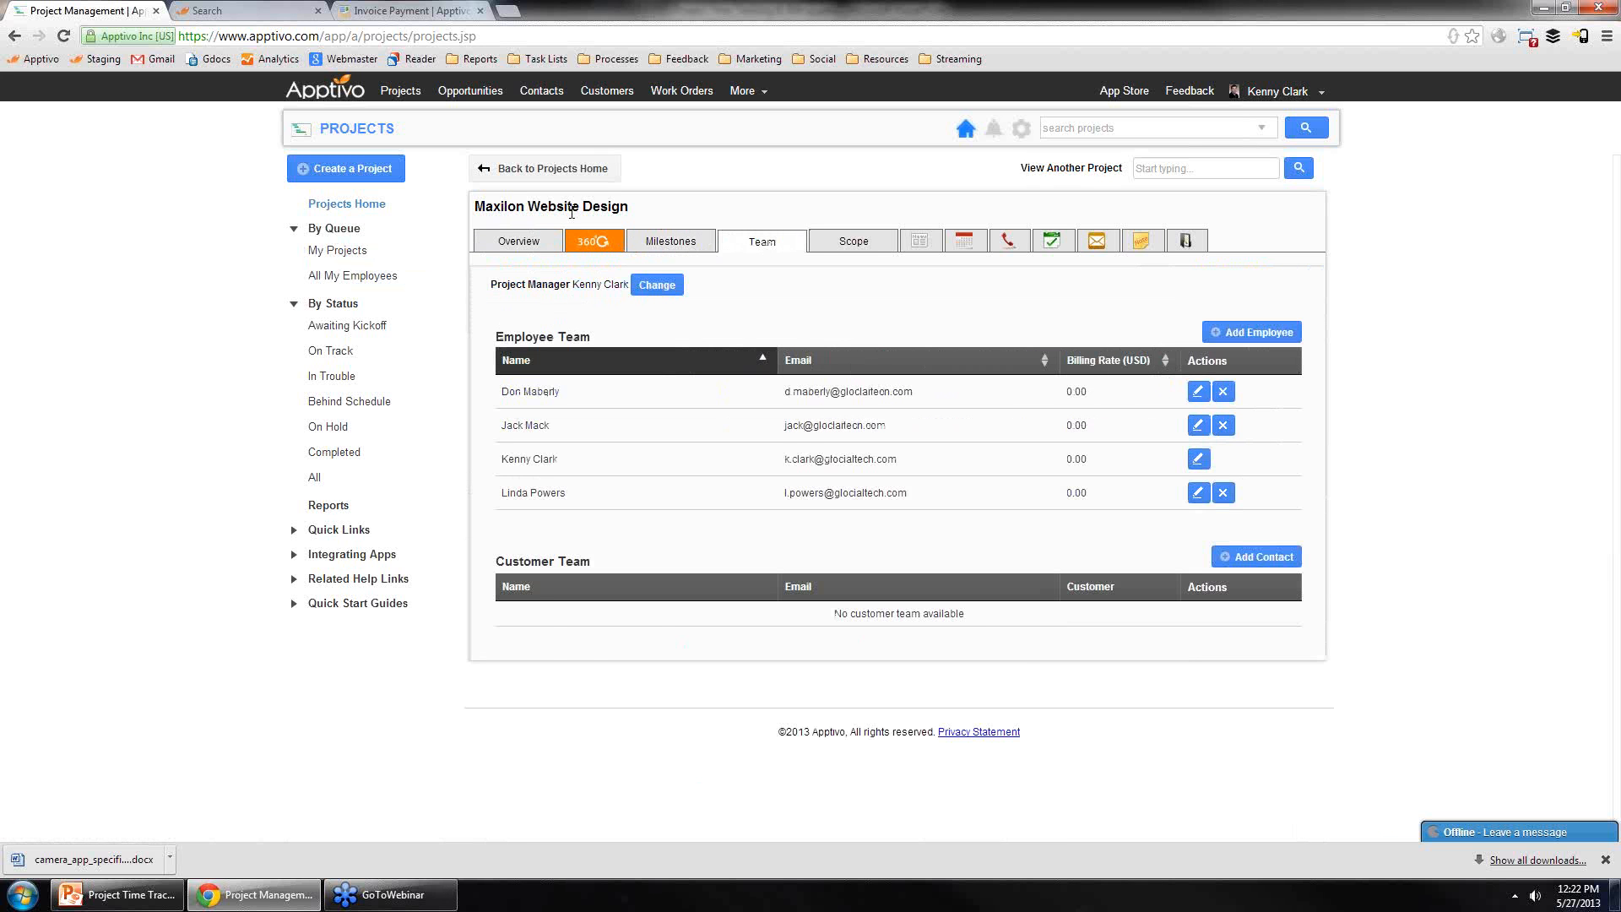
click(518, 241)
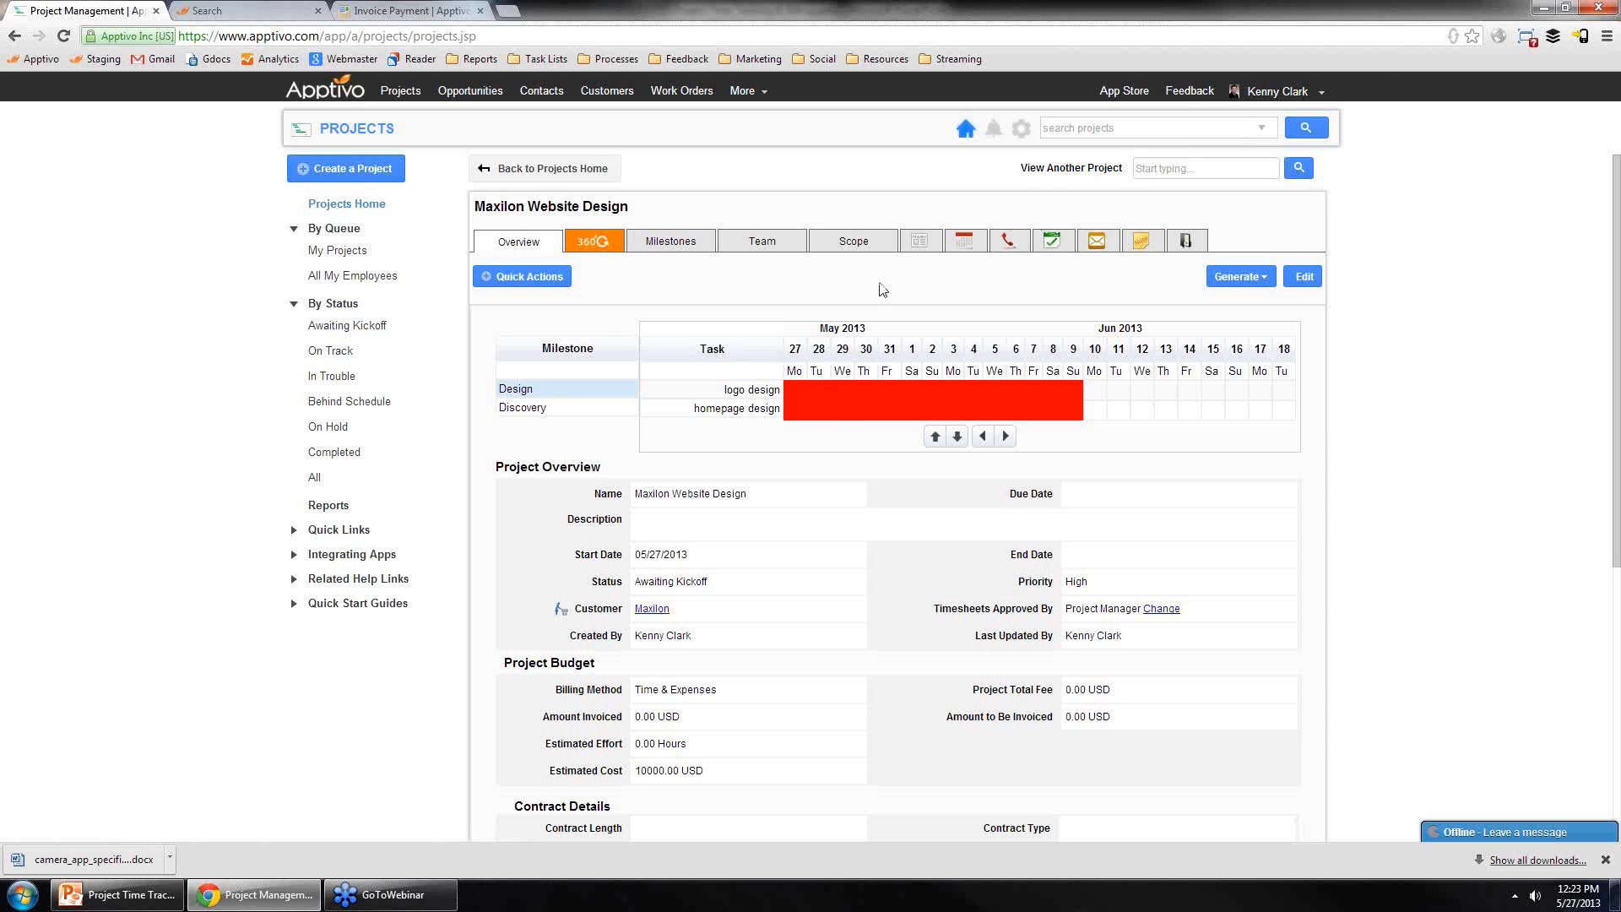
Step: Generate a timesheet from the project with a start date of 05/26/2013 for the discovery doc approval task
click(1230, 279)
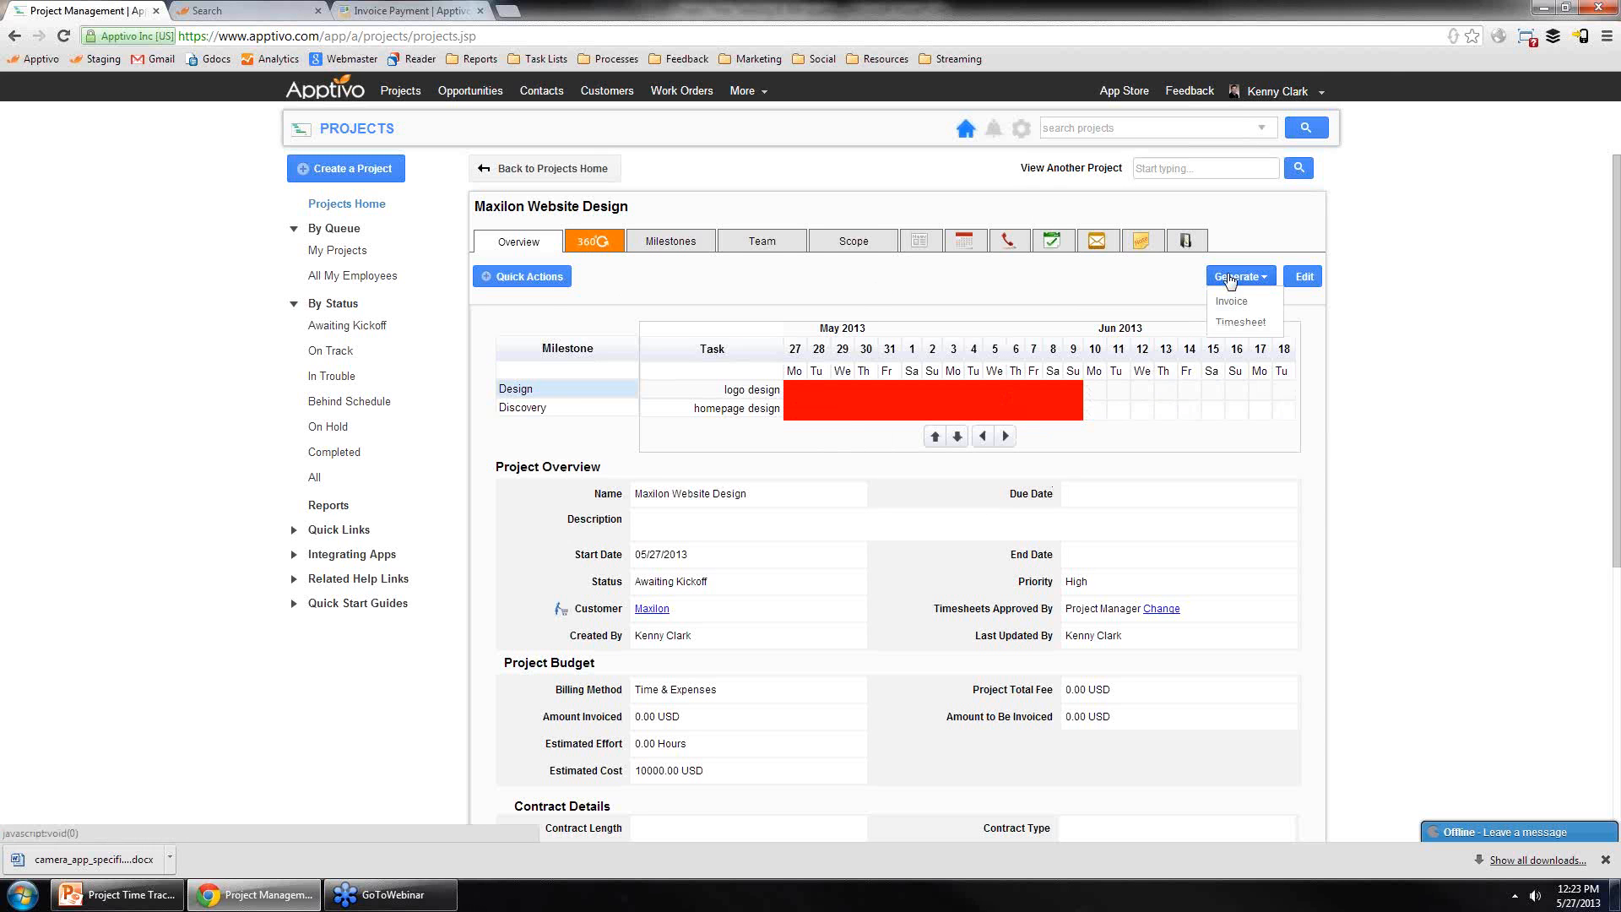
click(1241, 322)
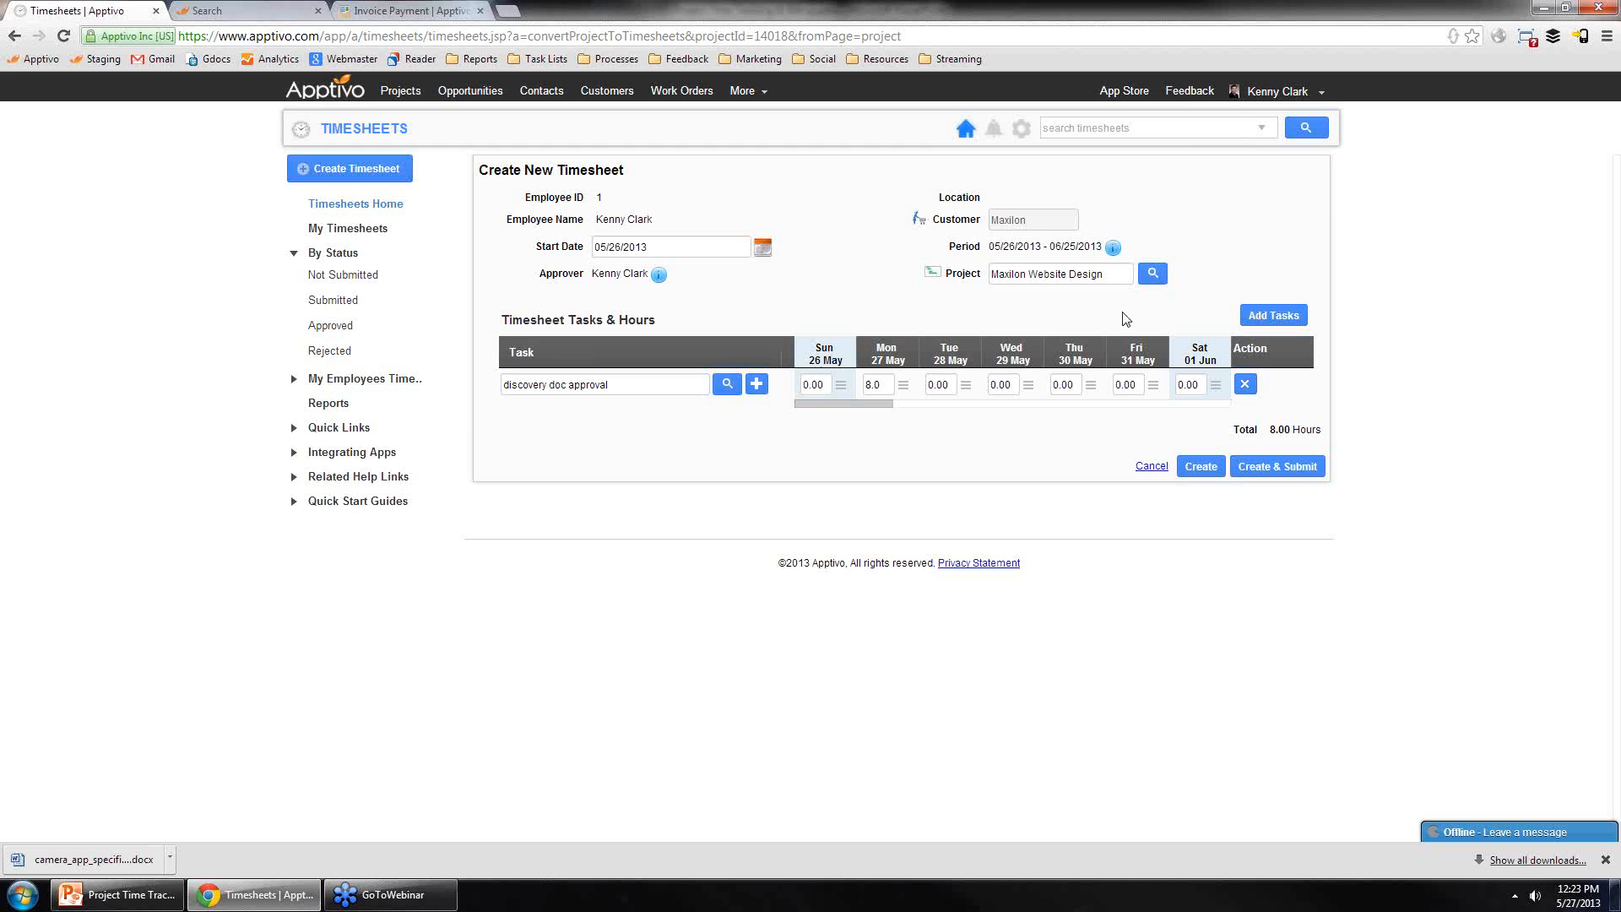
click(671, 246)
text(06)
drag(1005, 245, 1099, 247)
click(1077, 246)
click(756, 384)
click(1128, 234)
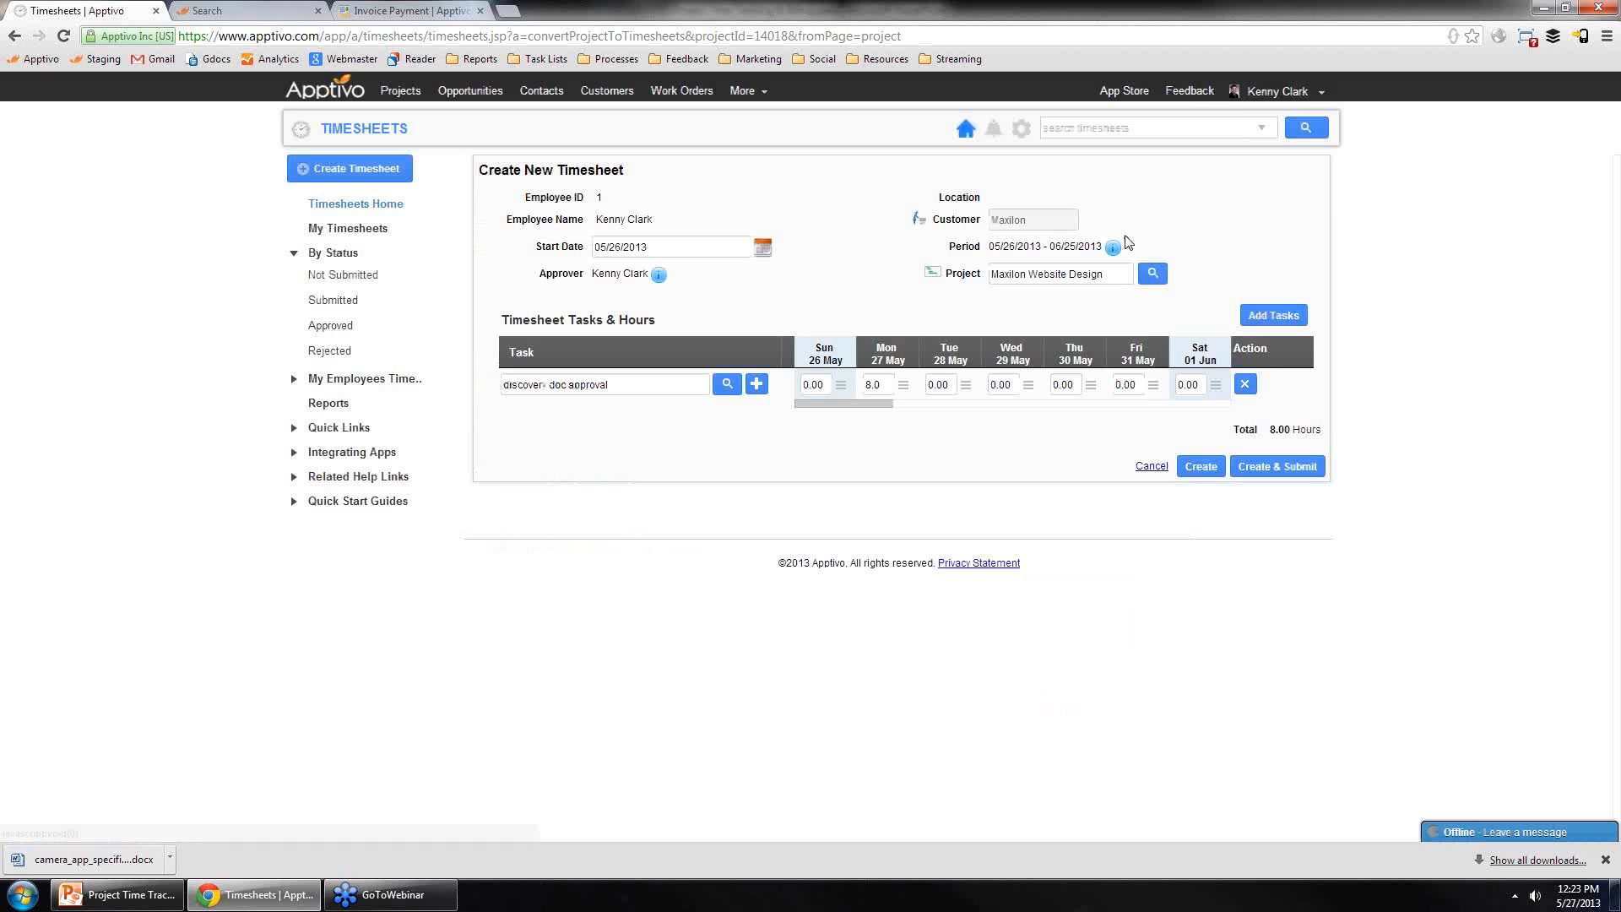
click(727, 384)
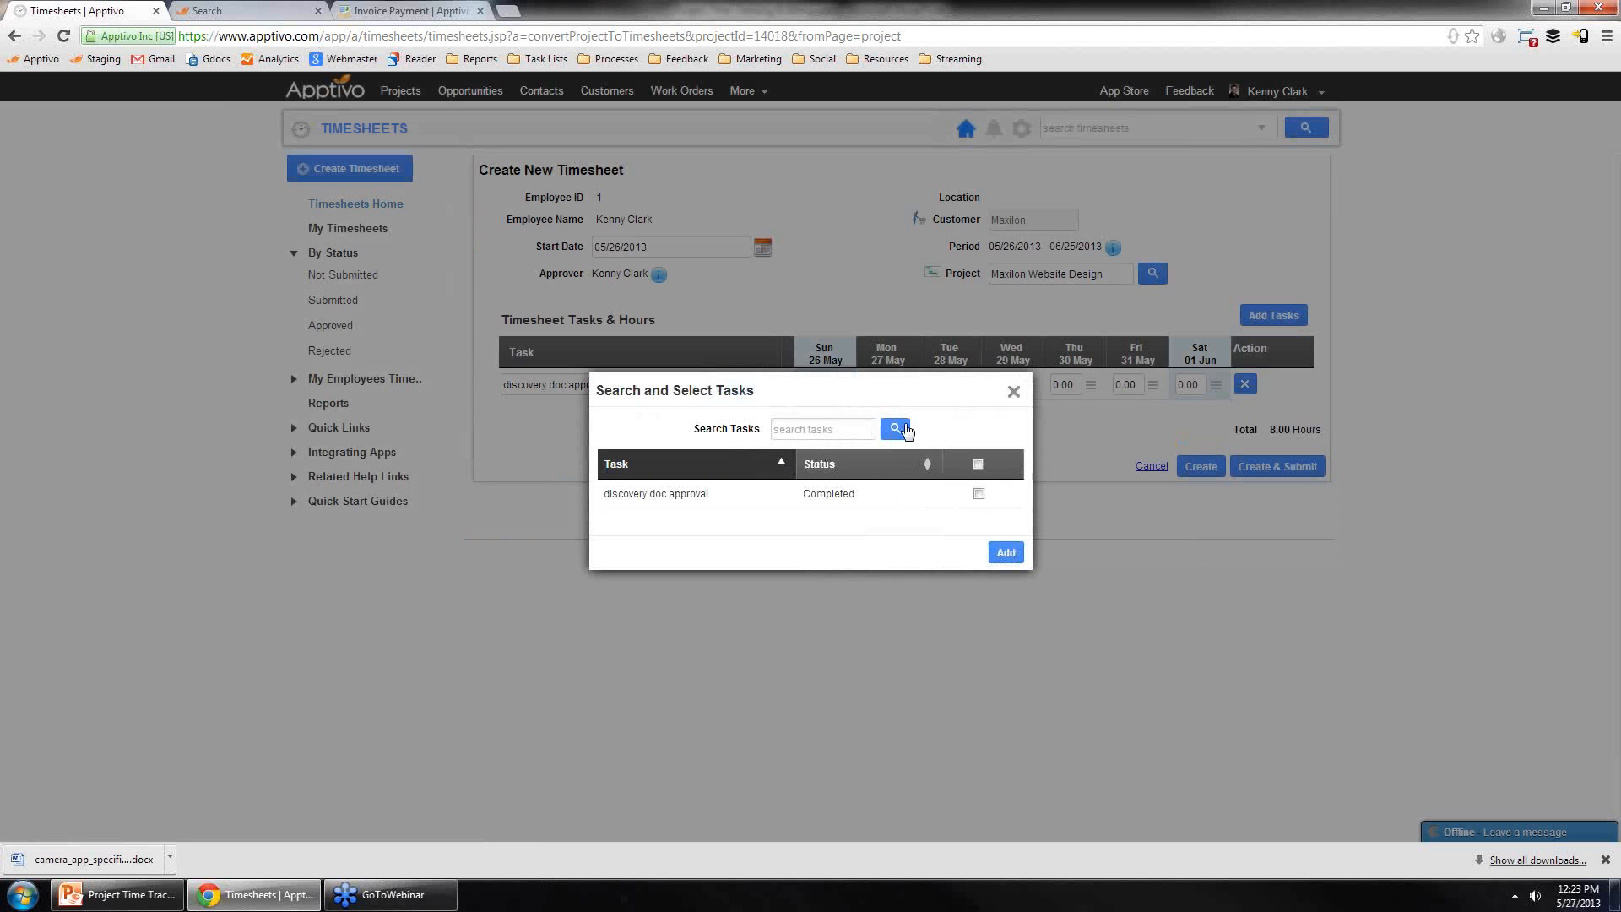
click(1014, 393)
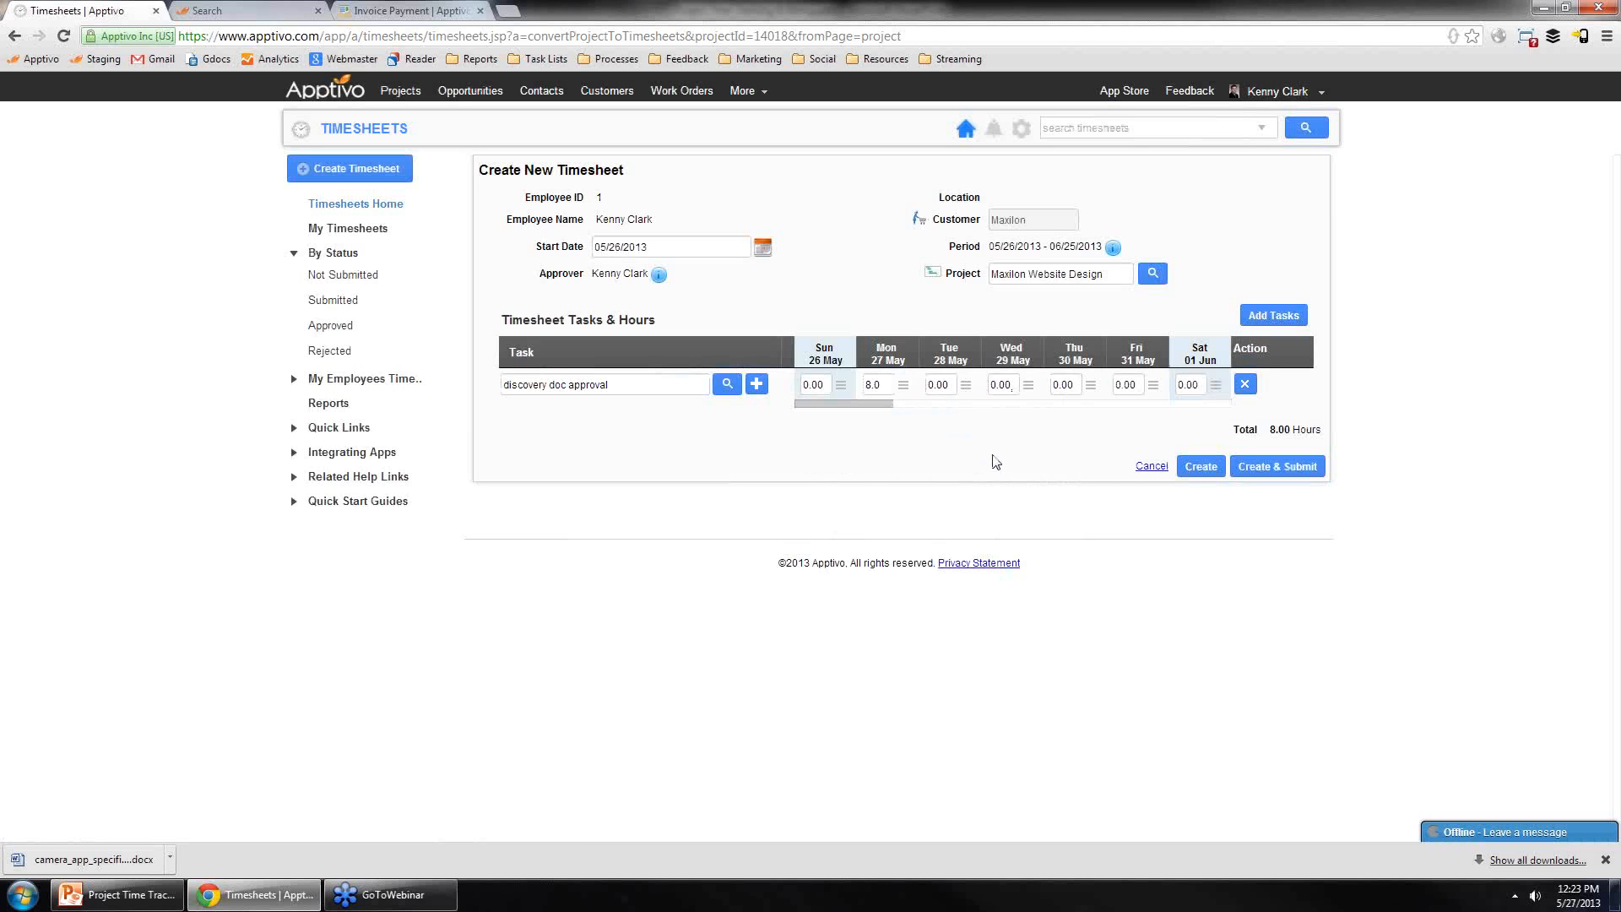
Step: Enter 10 hours on Monday, 5 on Tuesday and 7 on Wednesday for the discovery doc approval task
click(864, 387)
click(904, 447)
click(885, 387)
text(10)
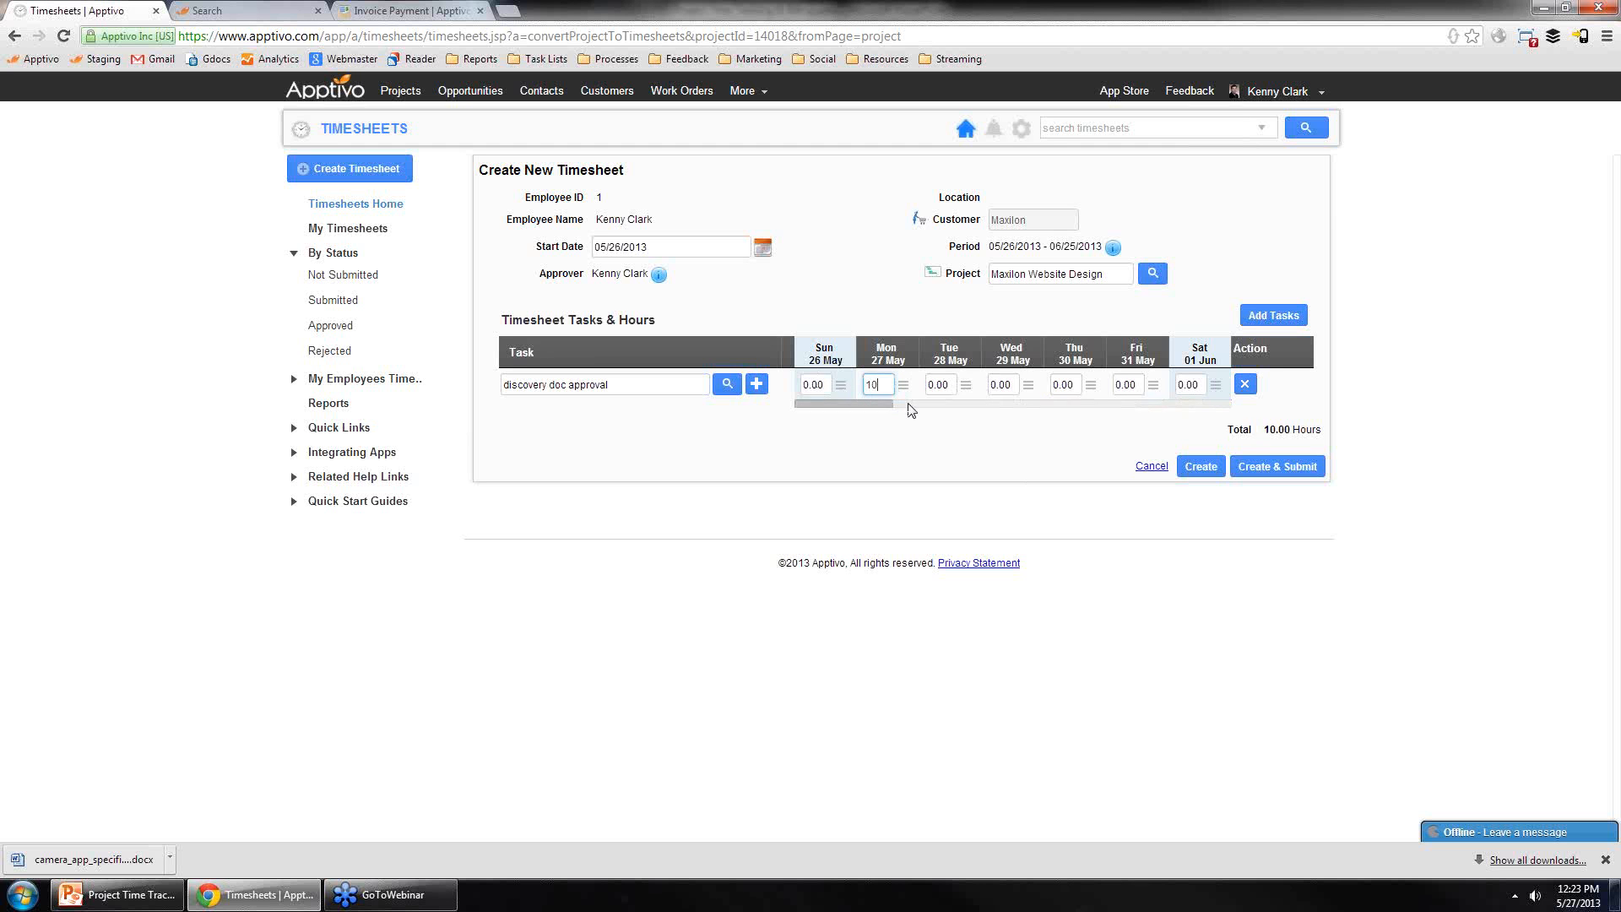
click(956, 387)
text(24.00)
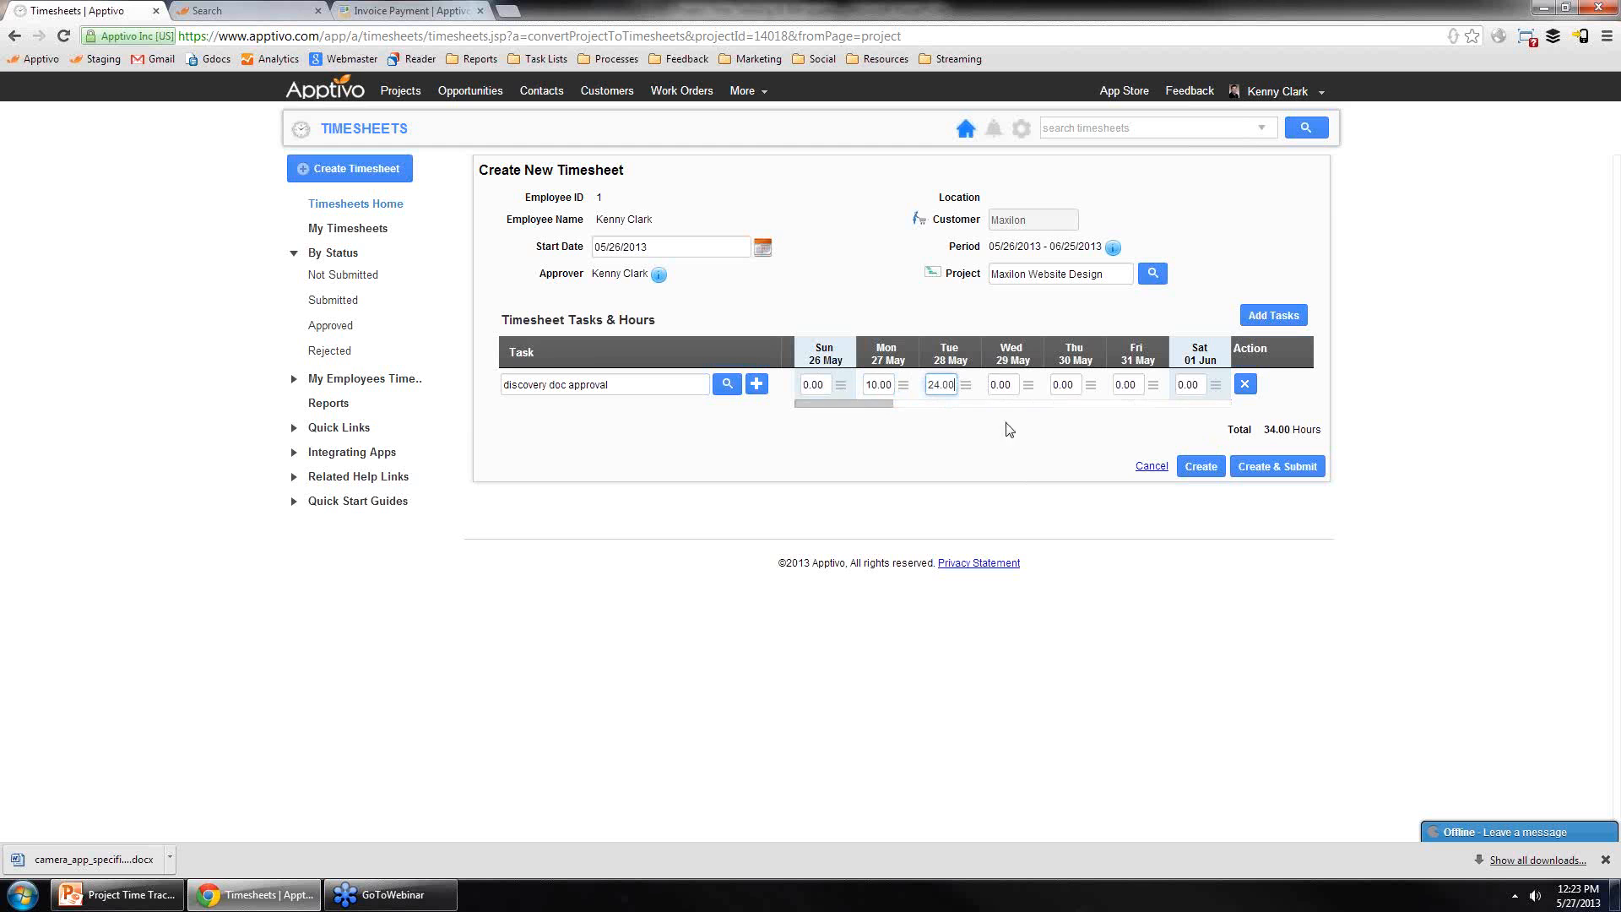
double_click(933, 387)
key(BackSpace)
text(5)
double_click(1013, 387)
text(7)
click(1007, 445)
Step: Remove the extra blank task rows and create and submit the timesheet
click(1248, 321)
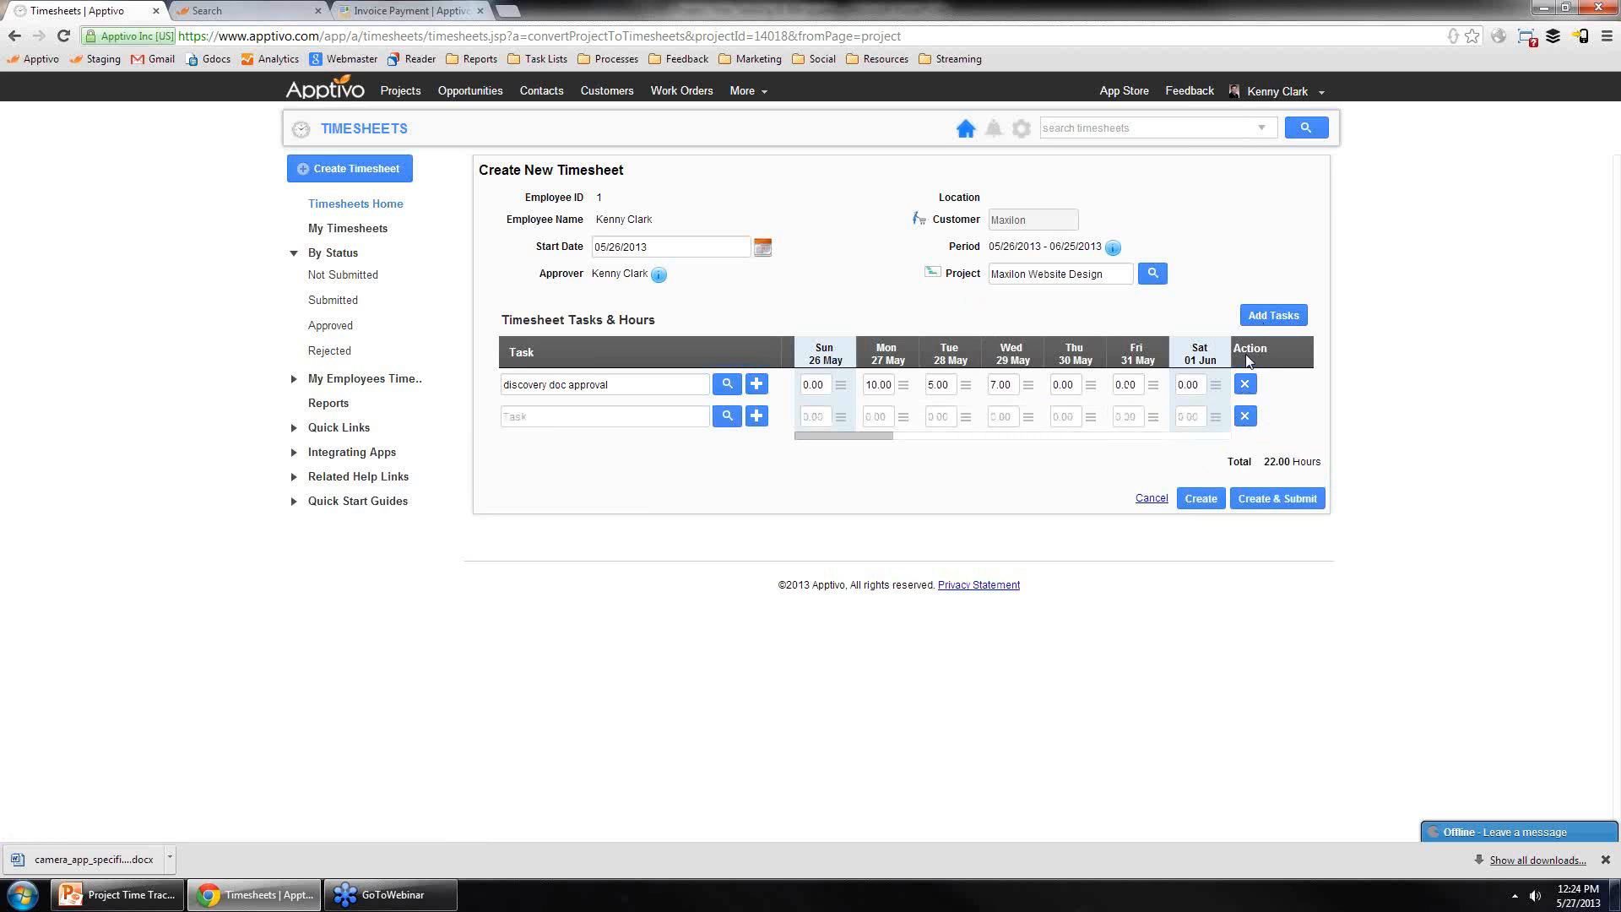
click(1269, 319)
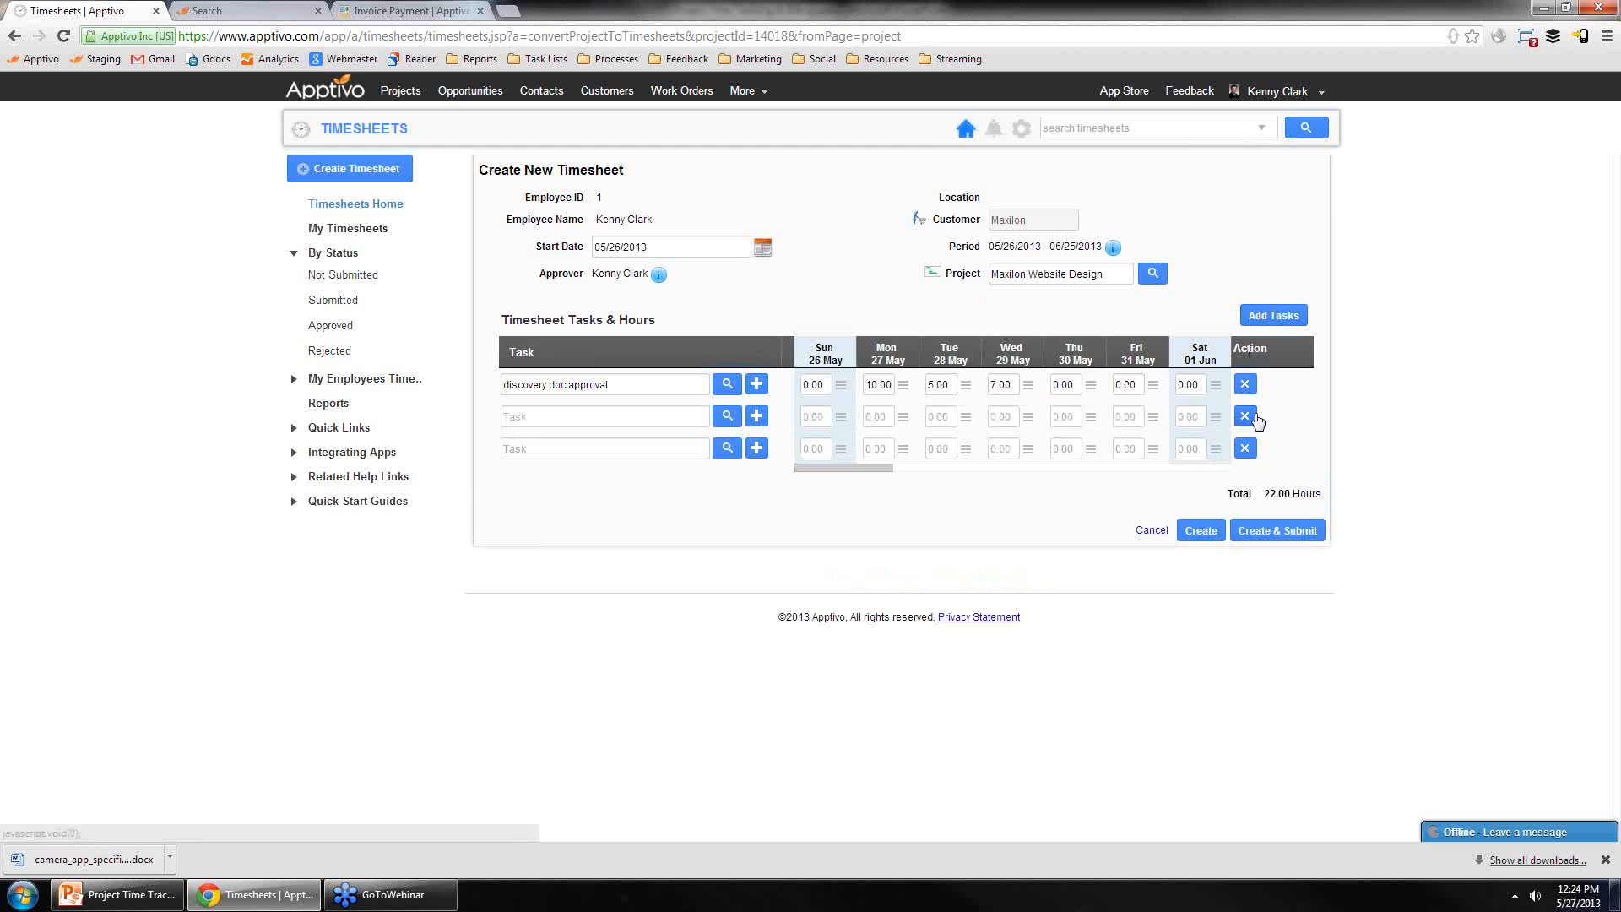
click(1253, 418)
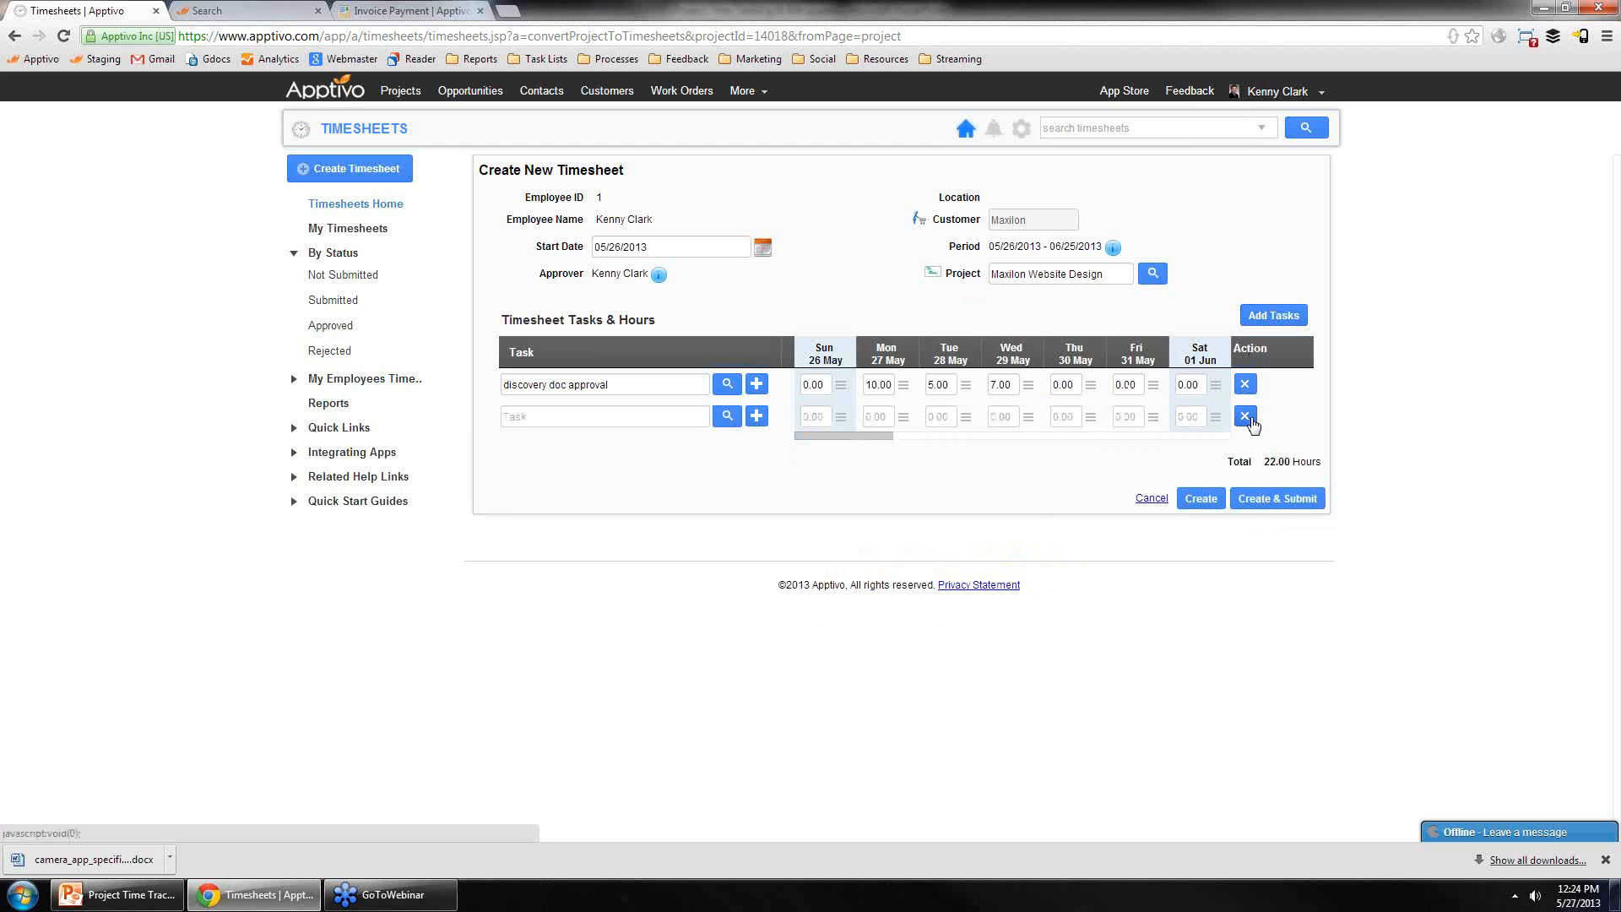
click(1253, 418)
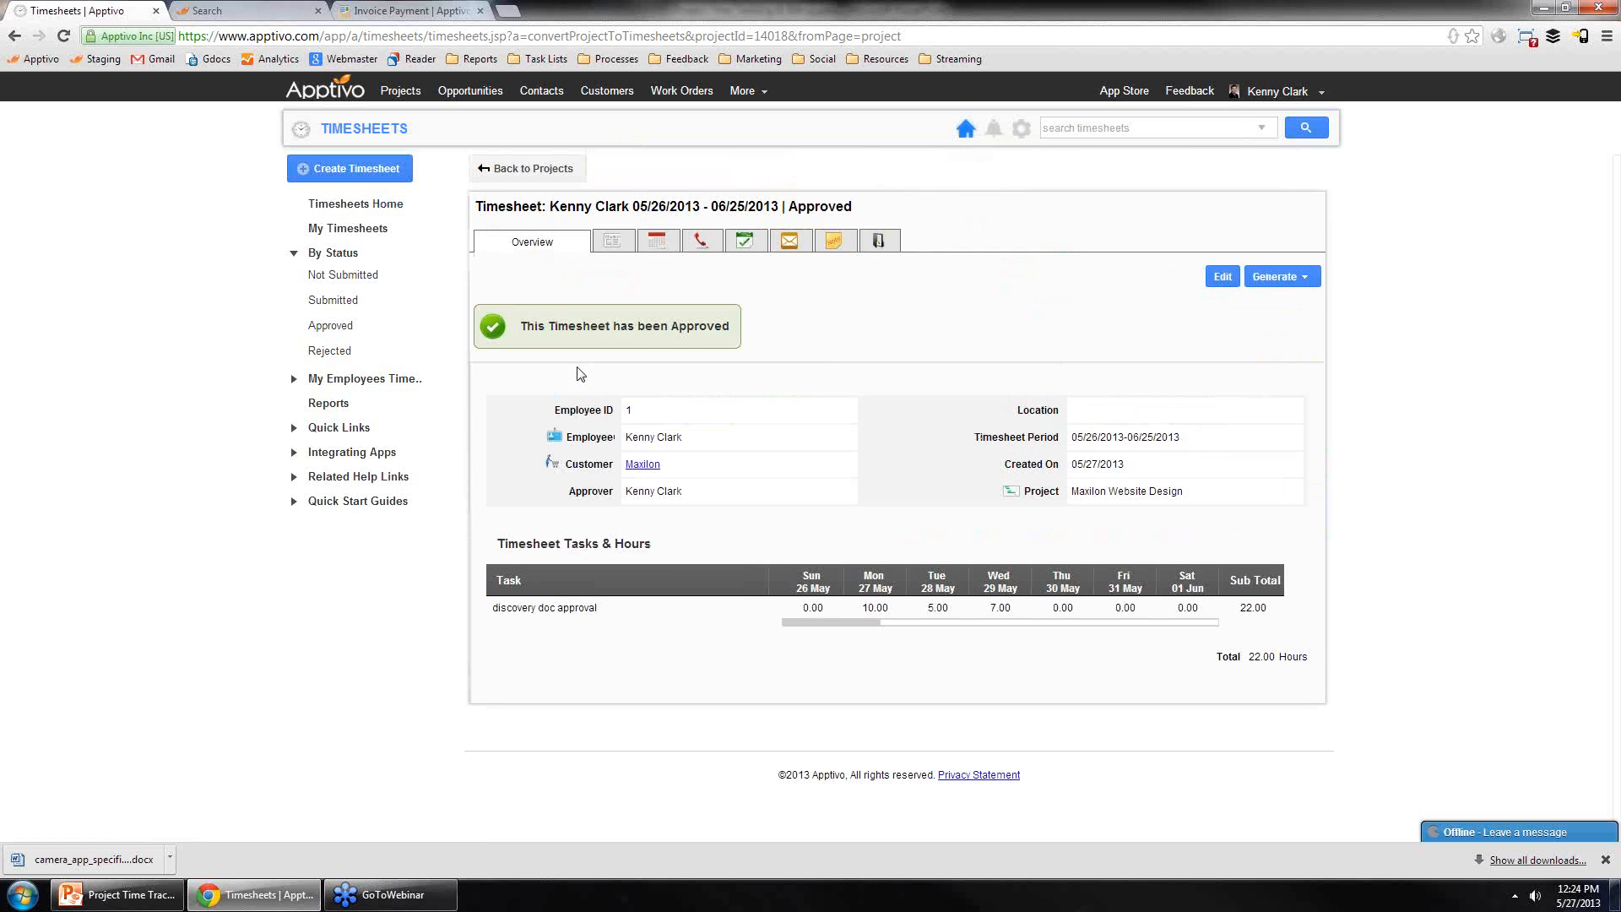
drag(527, 327, 778, 478)
click(781, 478)
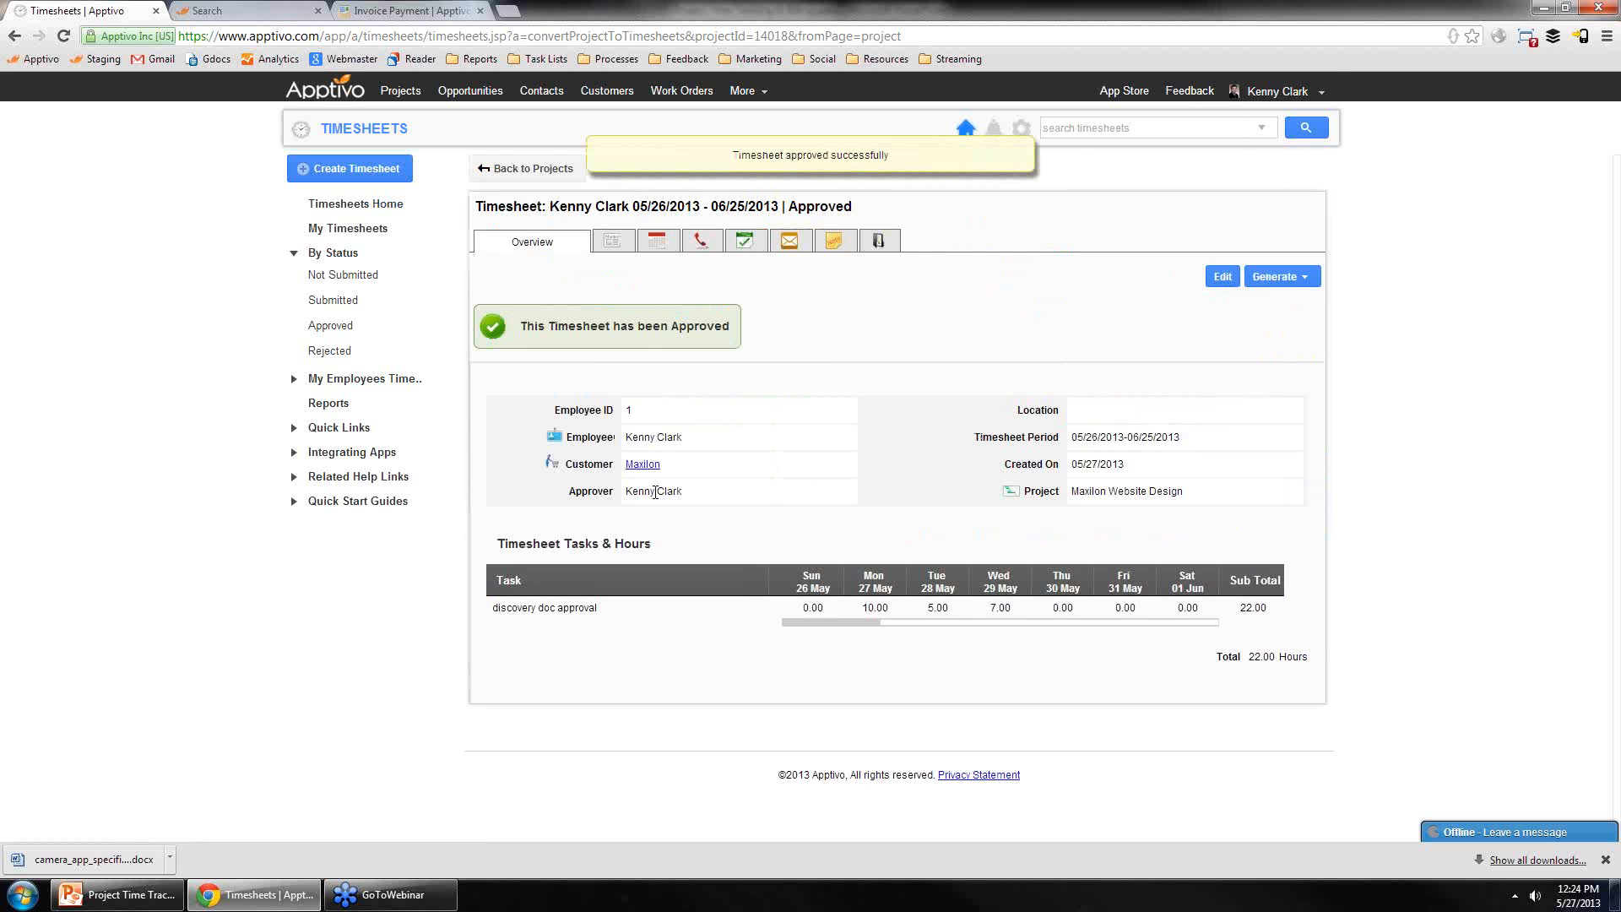
drag(673, 492, 629, 500)
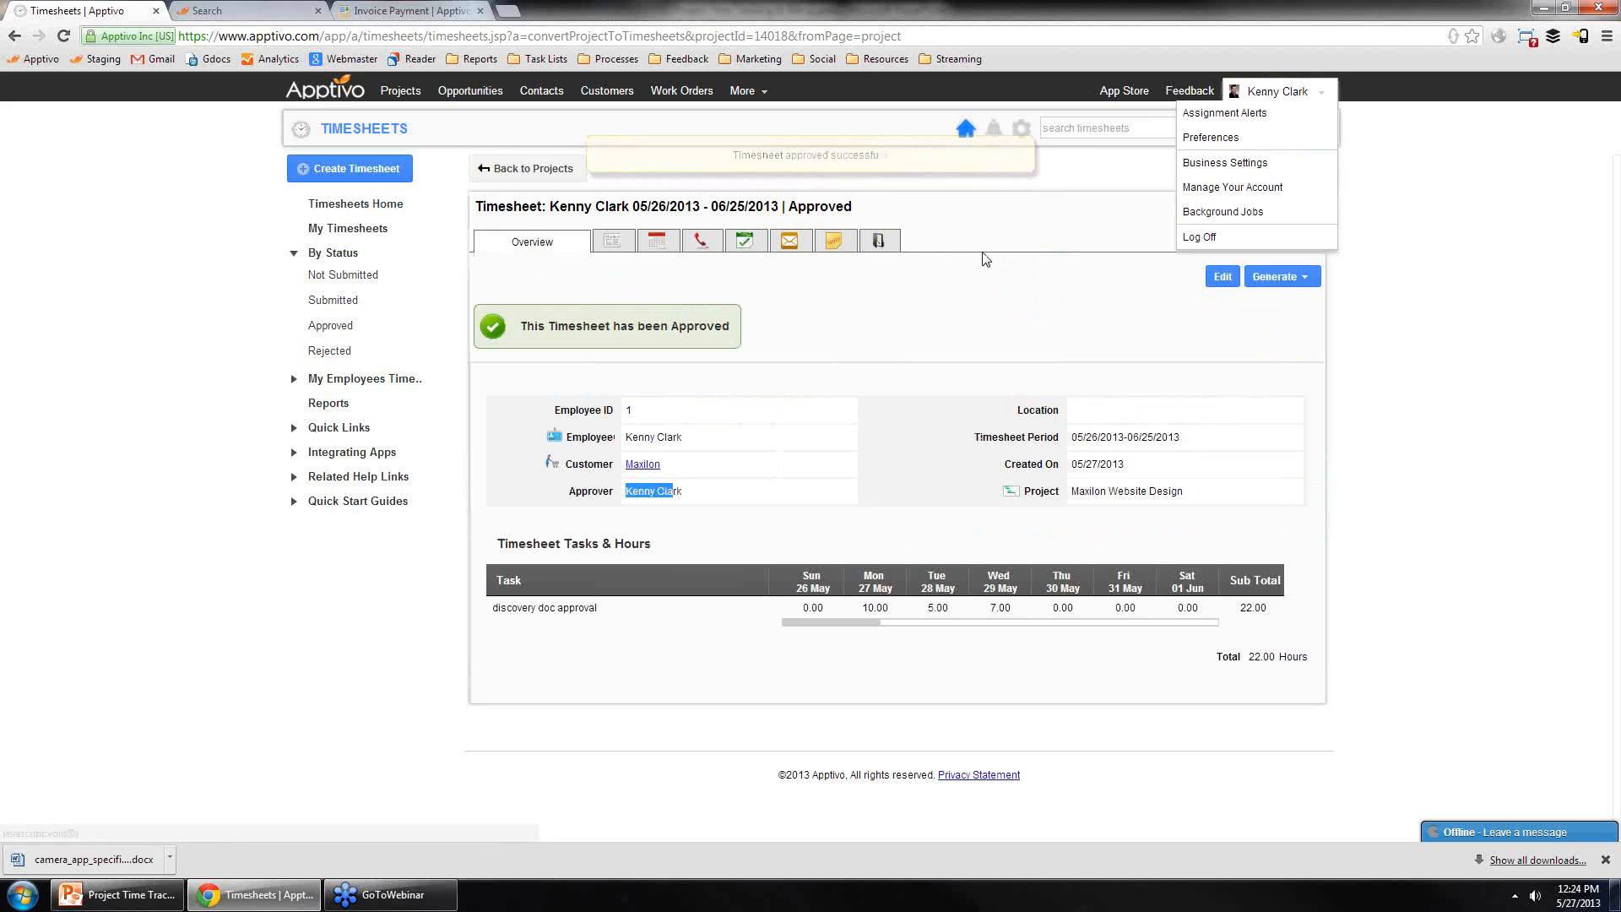
click(670, 498)
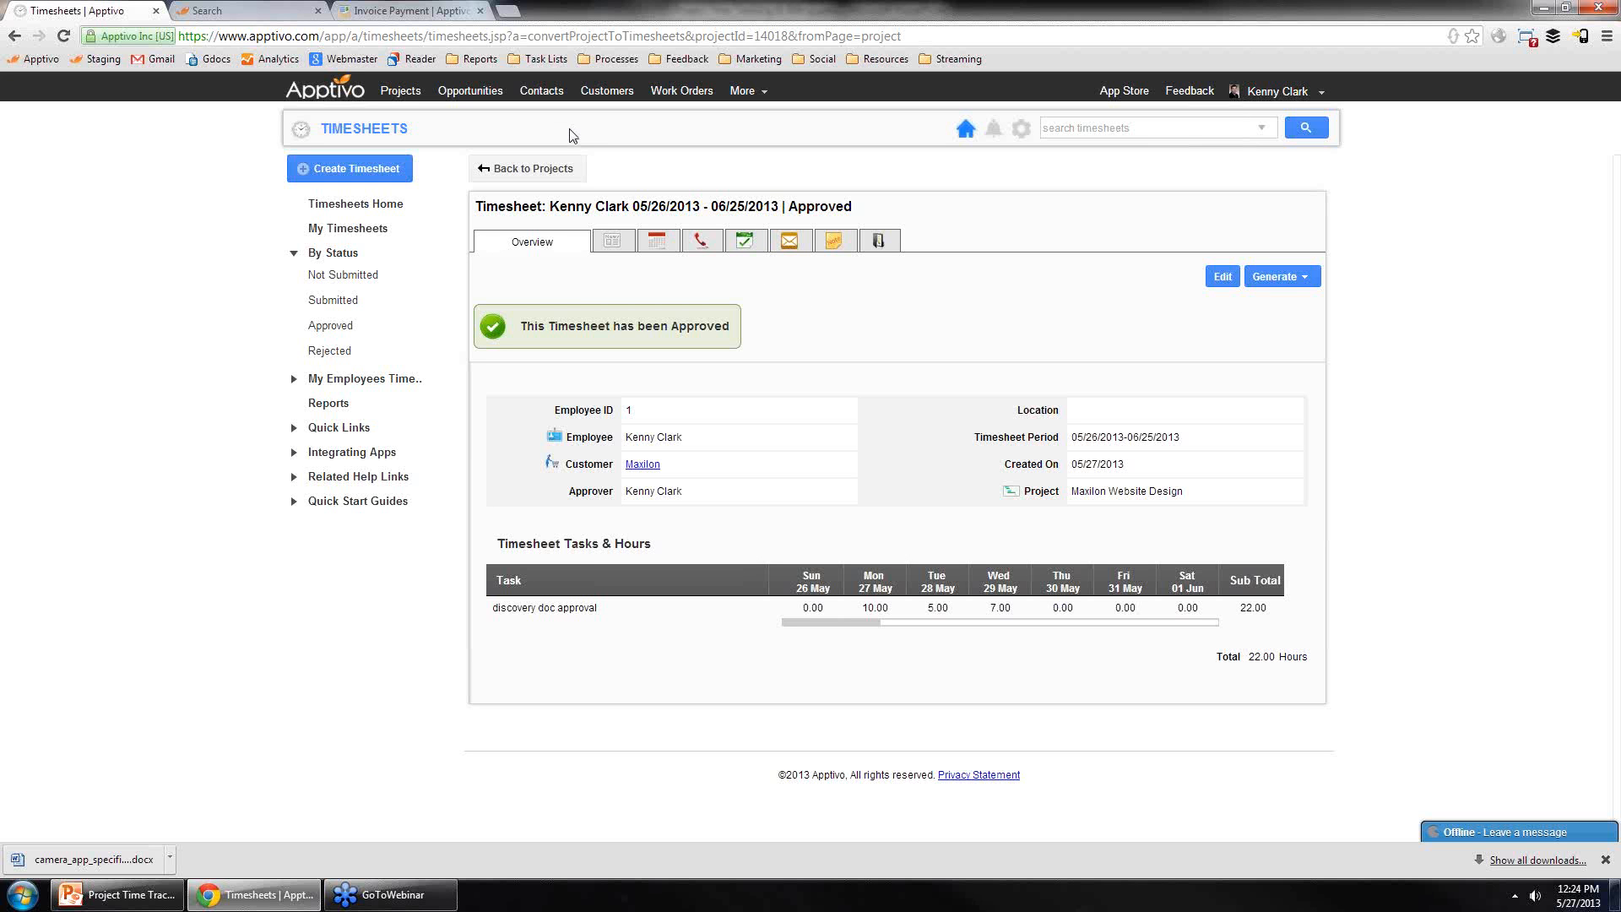
click(747, 94)
mouse_move(774, 196)
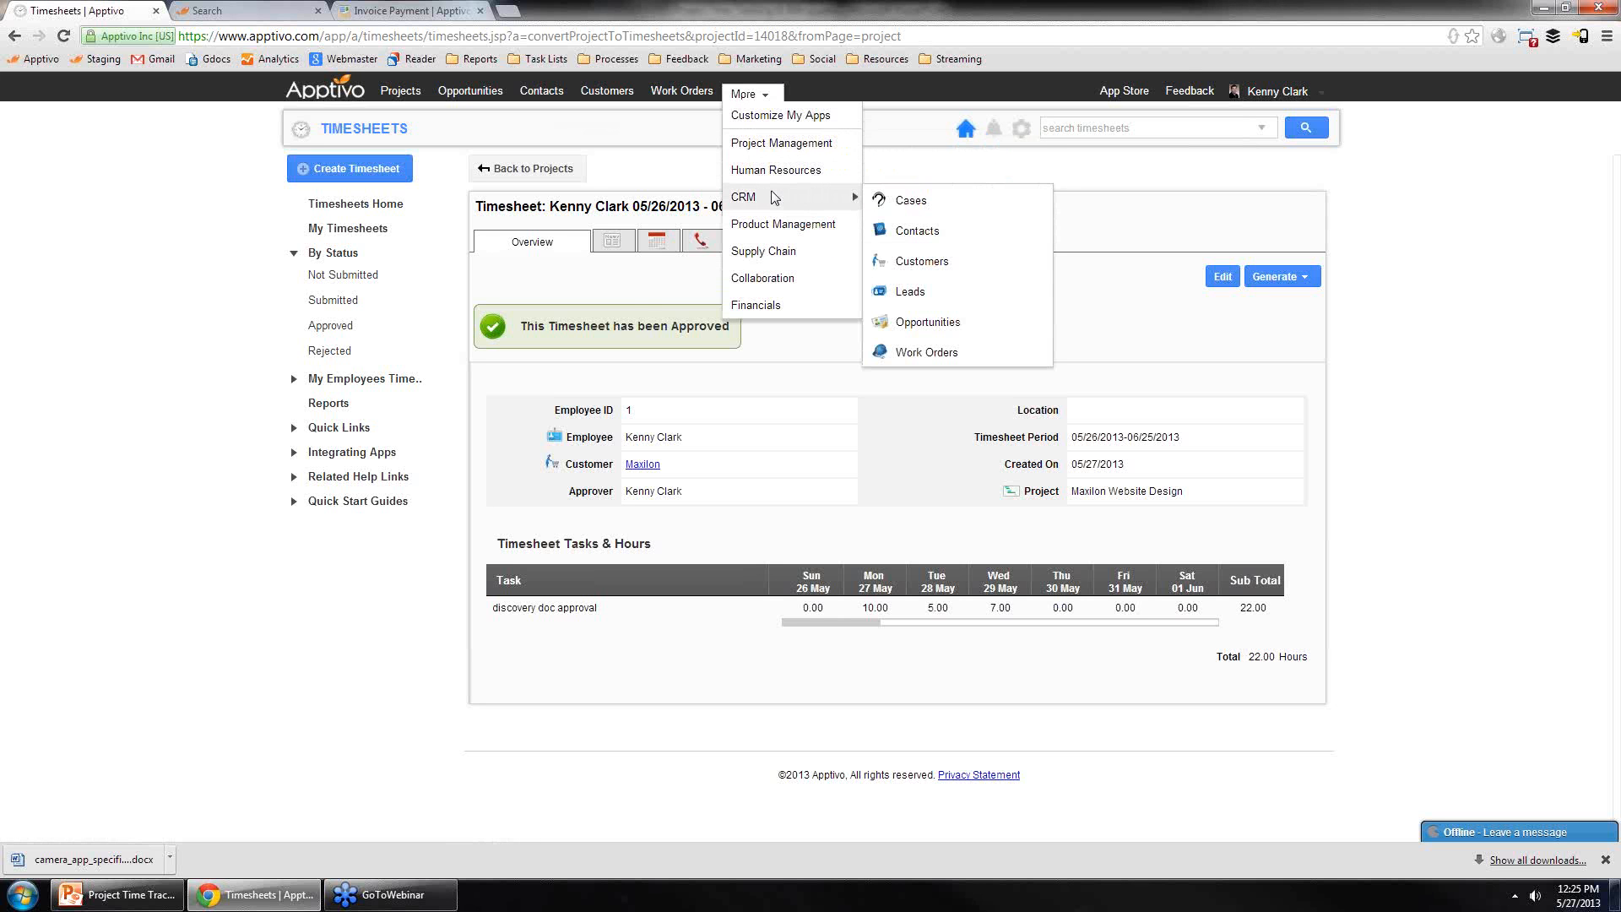
mouse_move(781, 230)
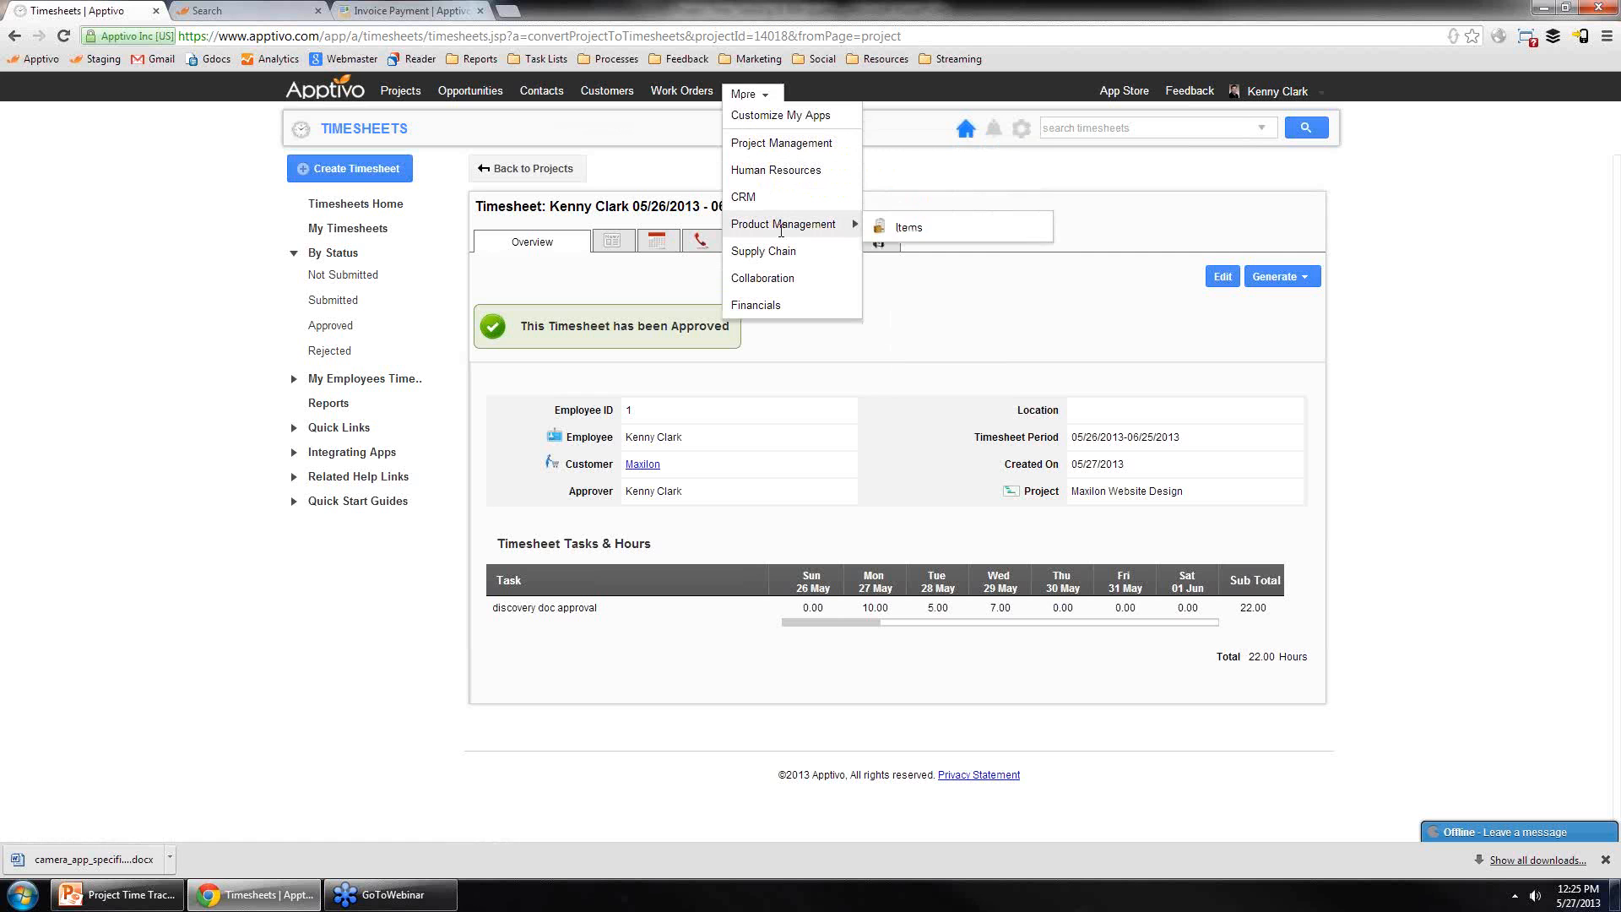
mouse_move(792, 148)
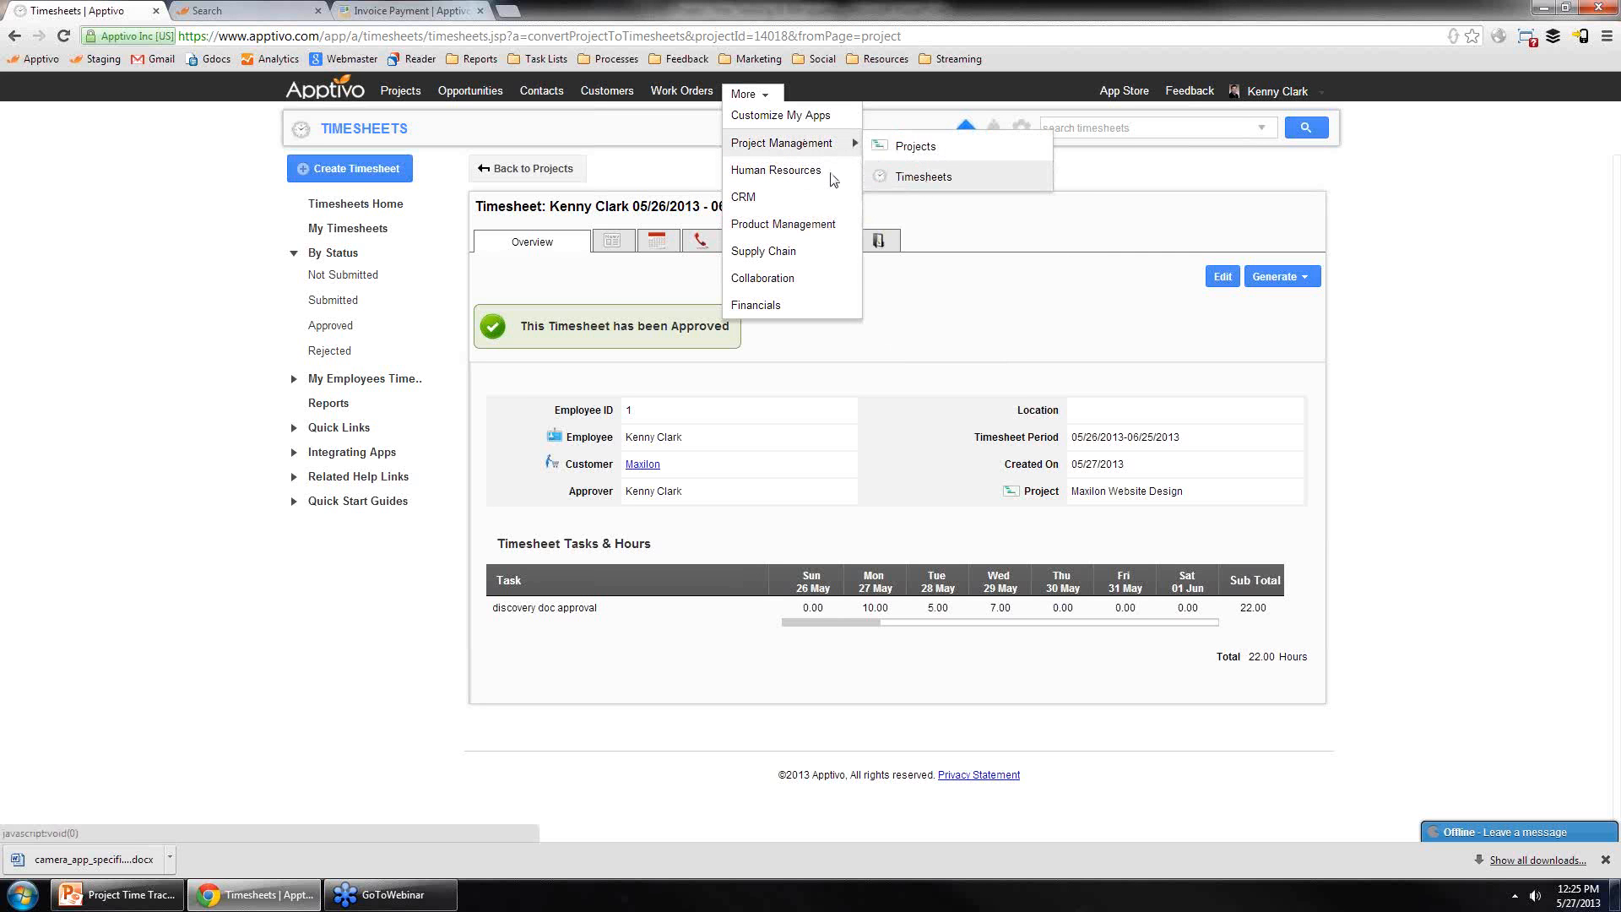
Step: Start an invoice from timesheets in the Invoices app and search timesheets for customer maxilon
mouse_move(792, 302)
click(922, 337)
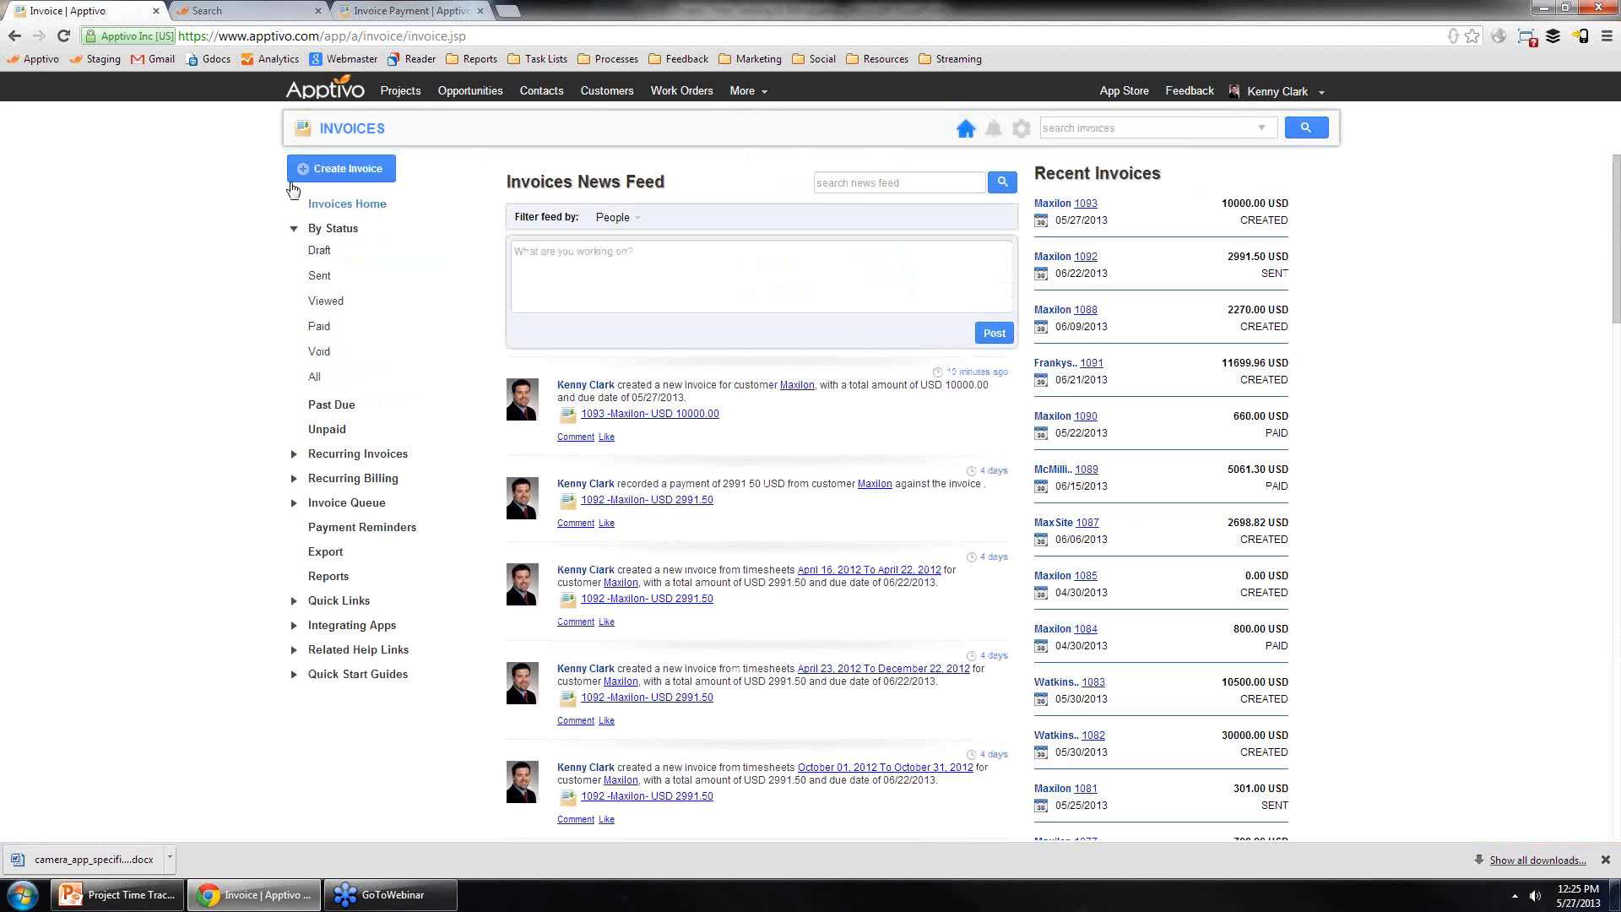
mouse_move(359, 177)
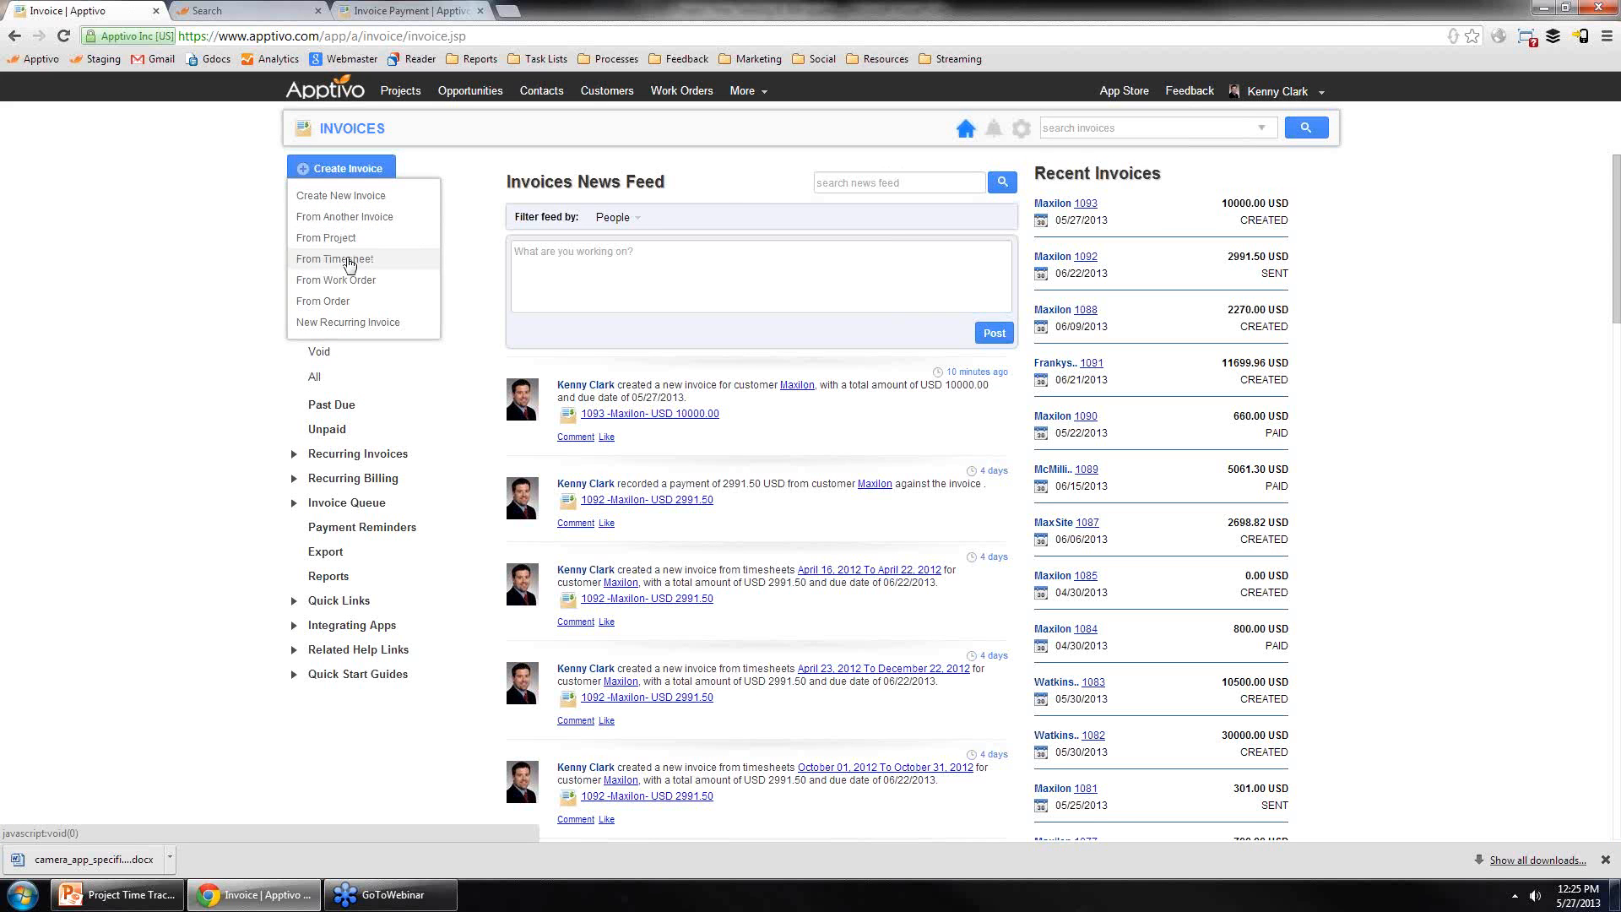
click(348, 261)
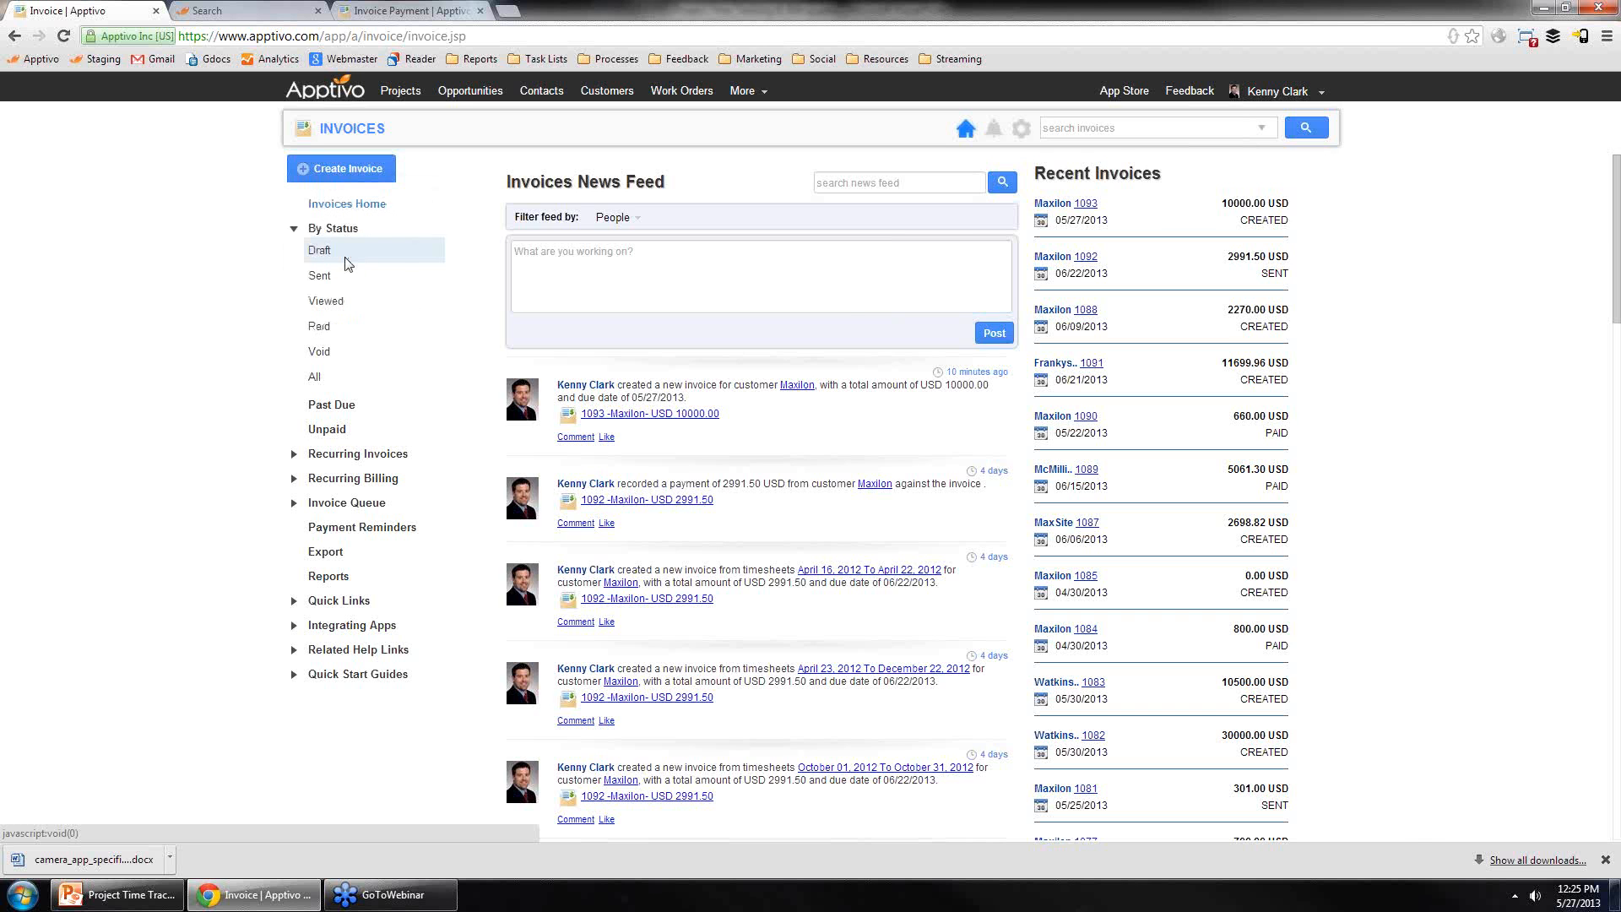
click(1169, 196)
text(maxilon)
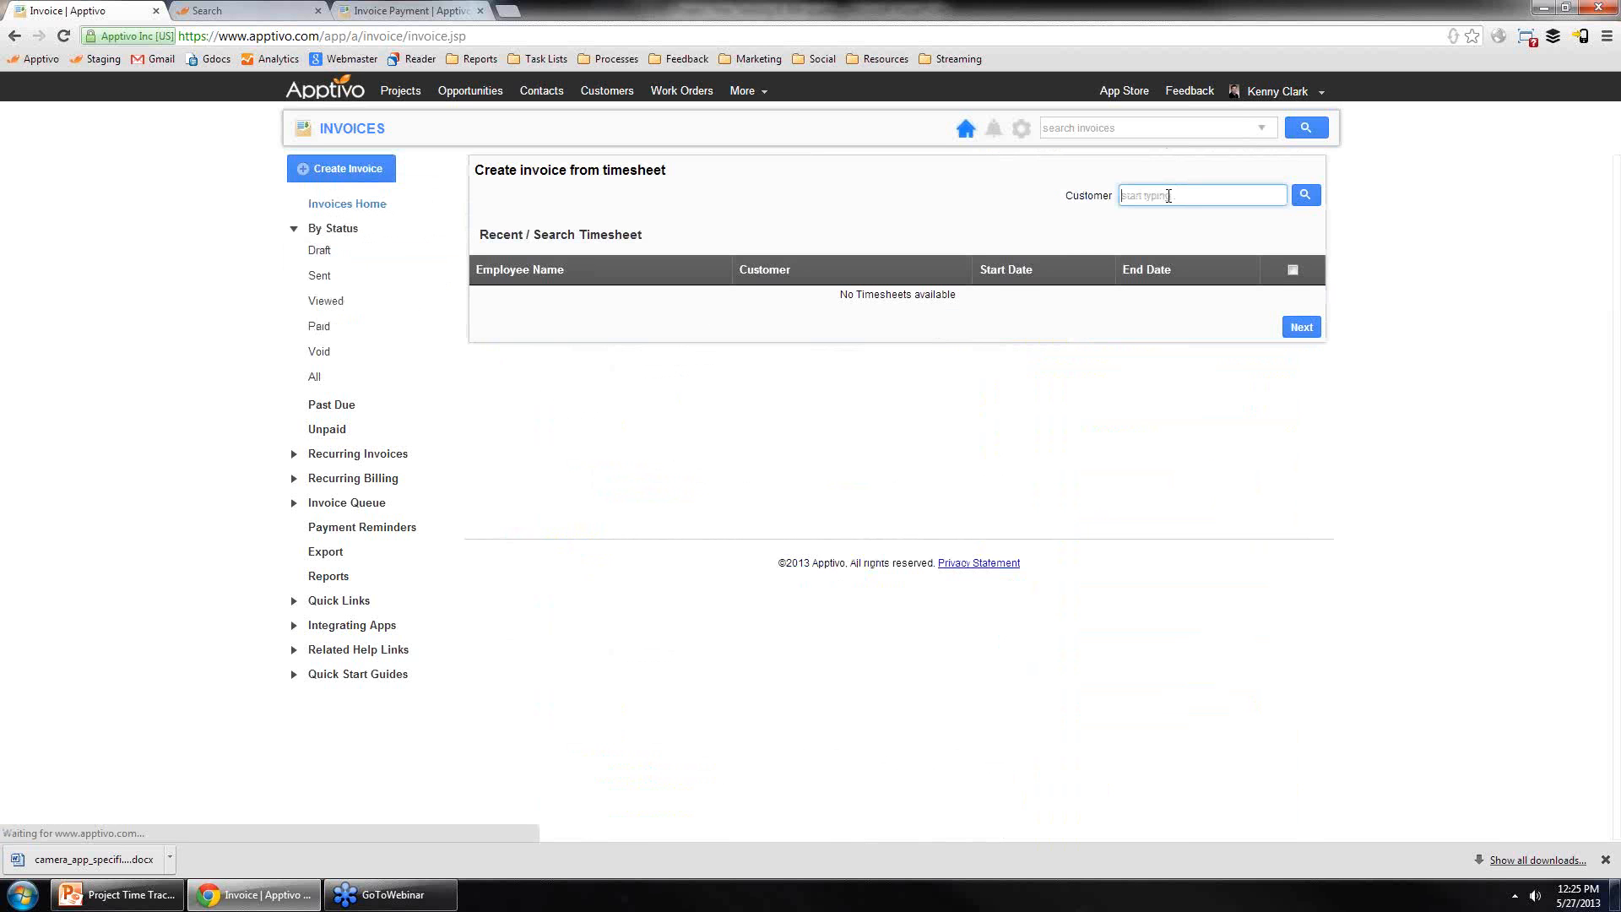
key(Return)
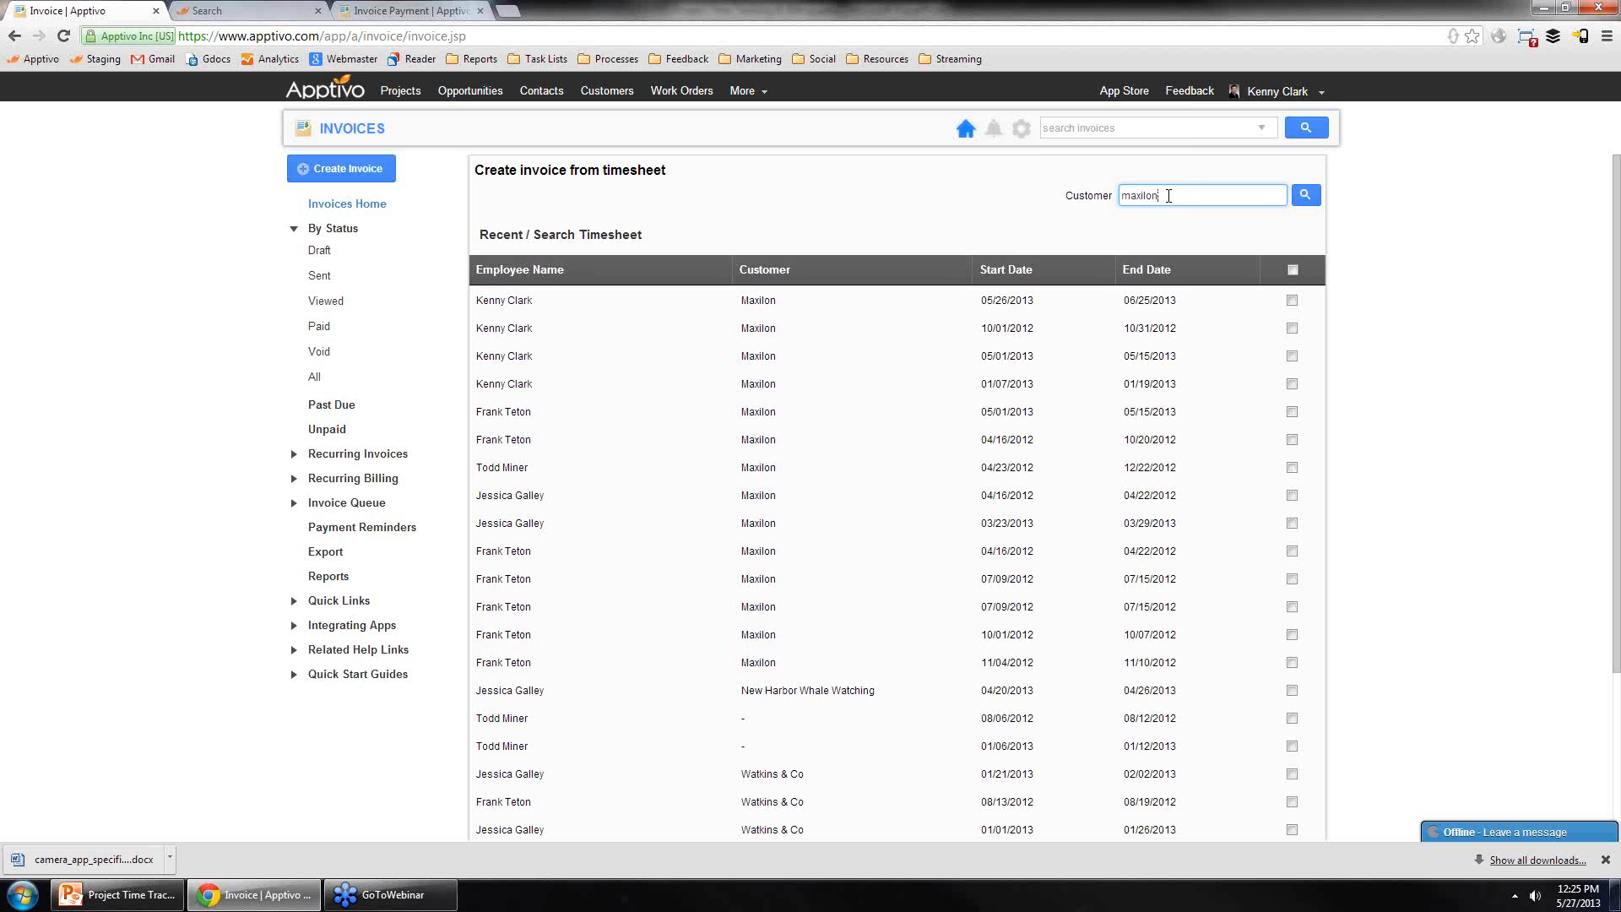
scroll(642, 498, down, 3)
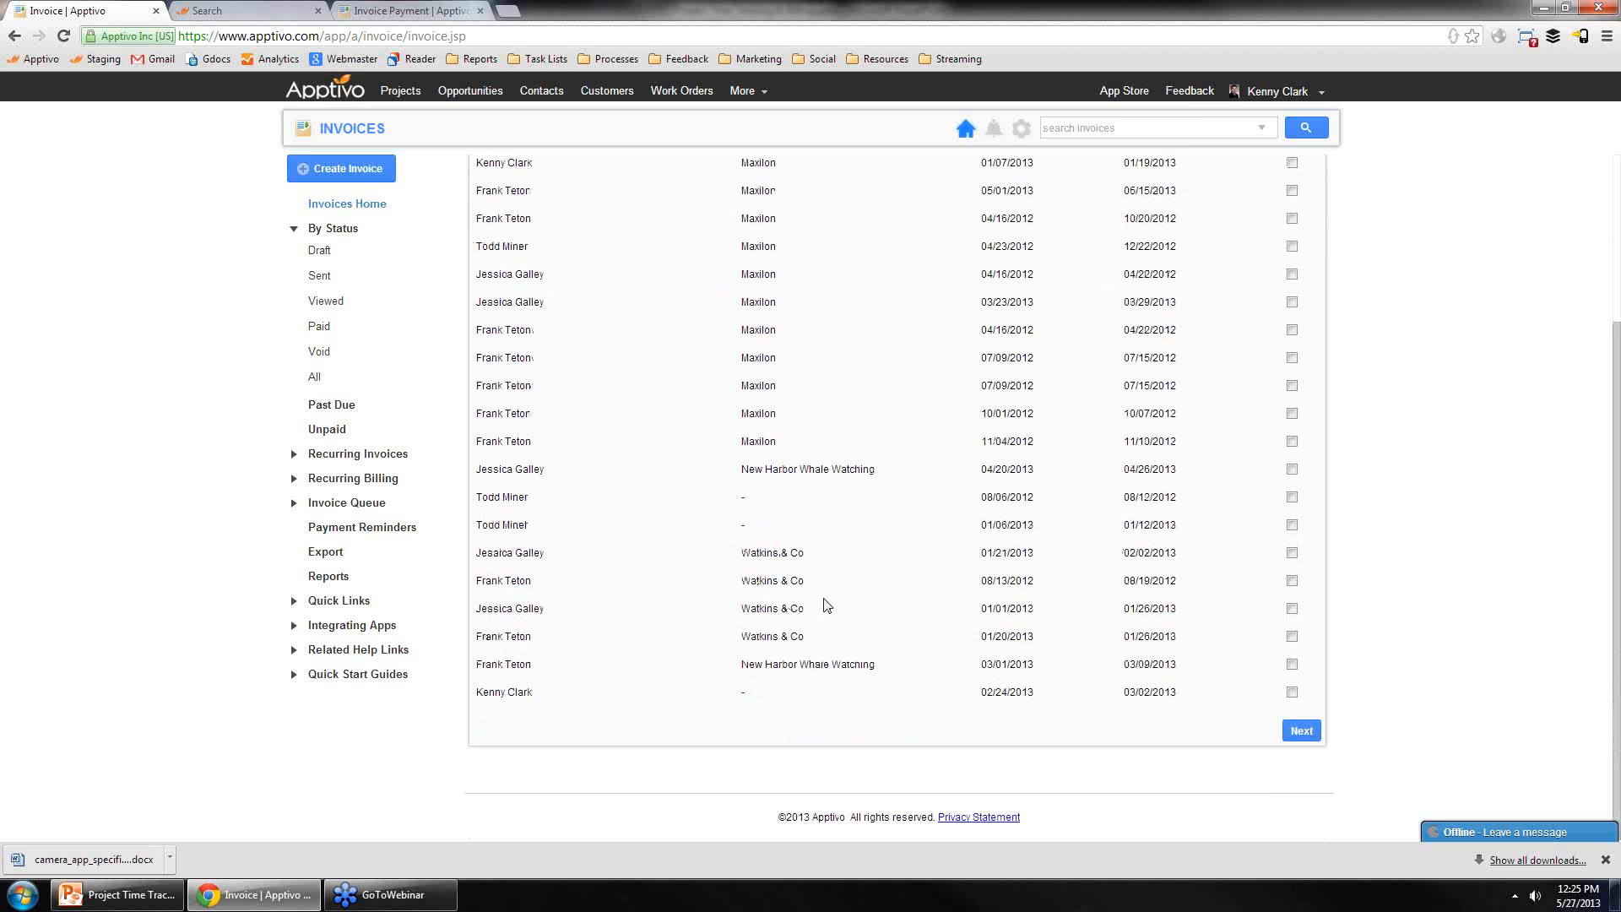
scroll(827, 605, up, 3)
scroll(800, 481, down, 3)
scroll(800, 391, up, 3)
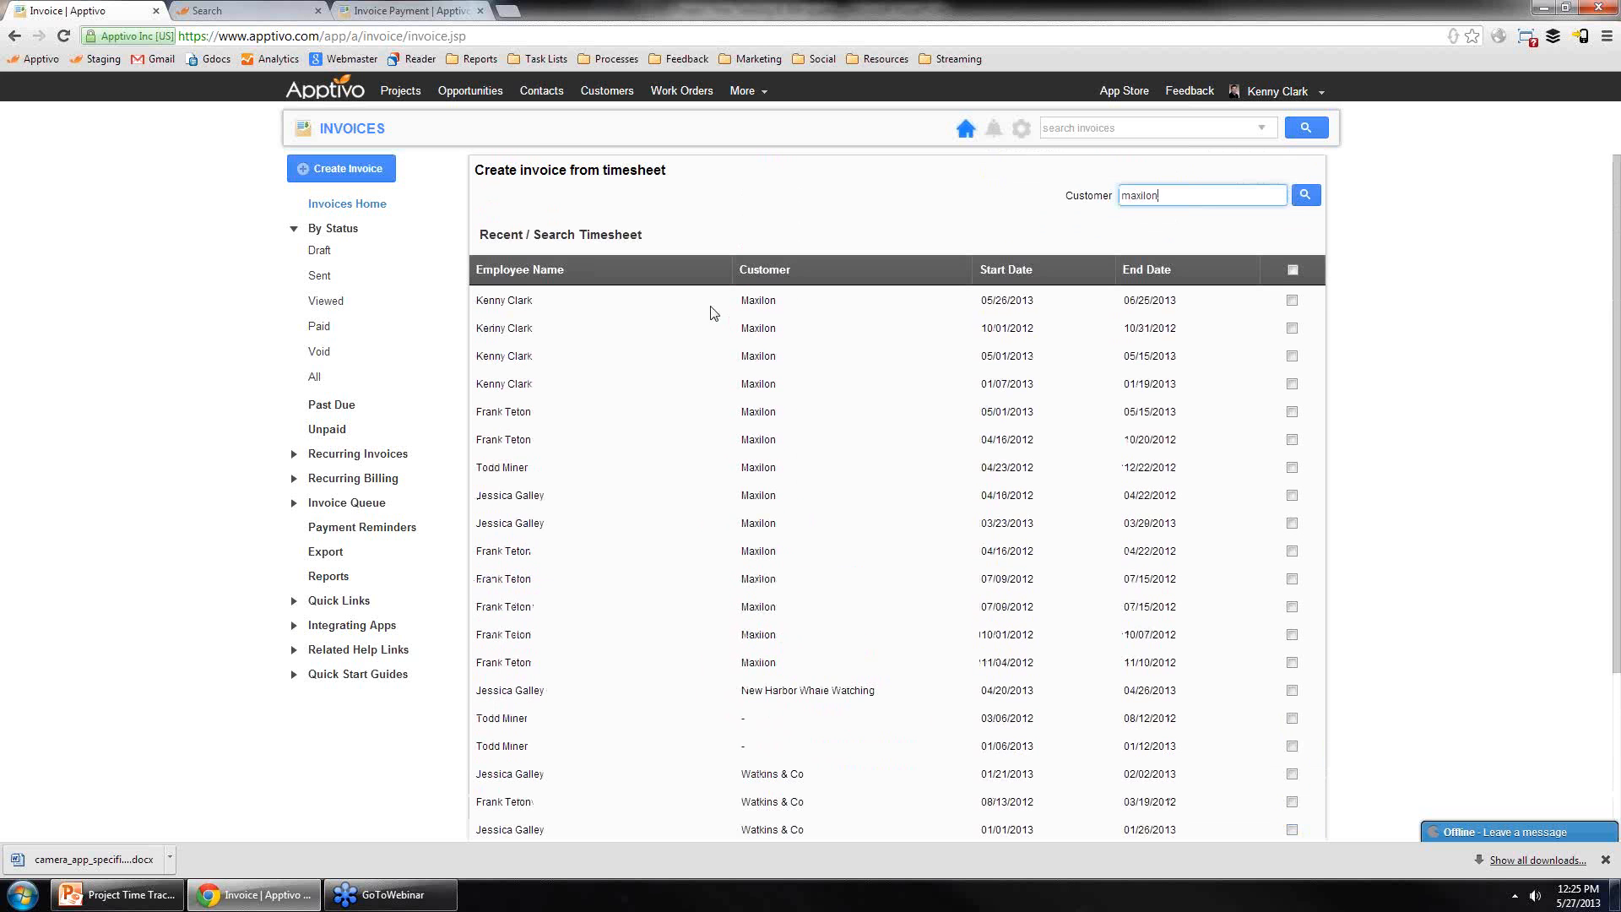
scroll(600, 342, down, 3)
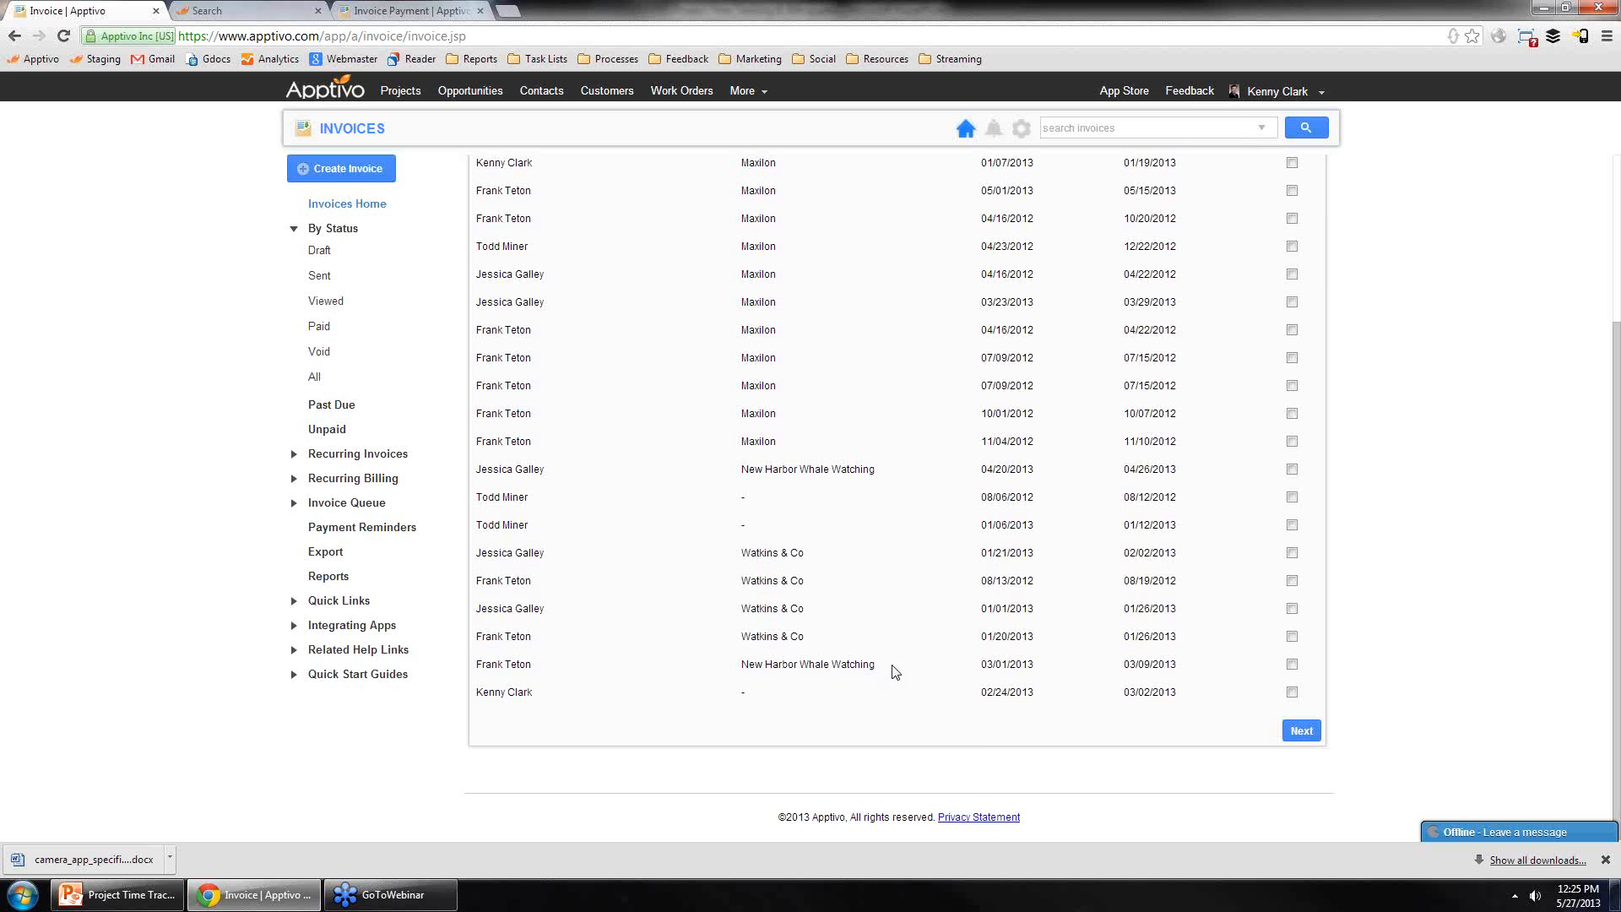
scroll(1267, 667, up, 3)
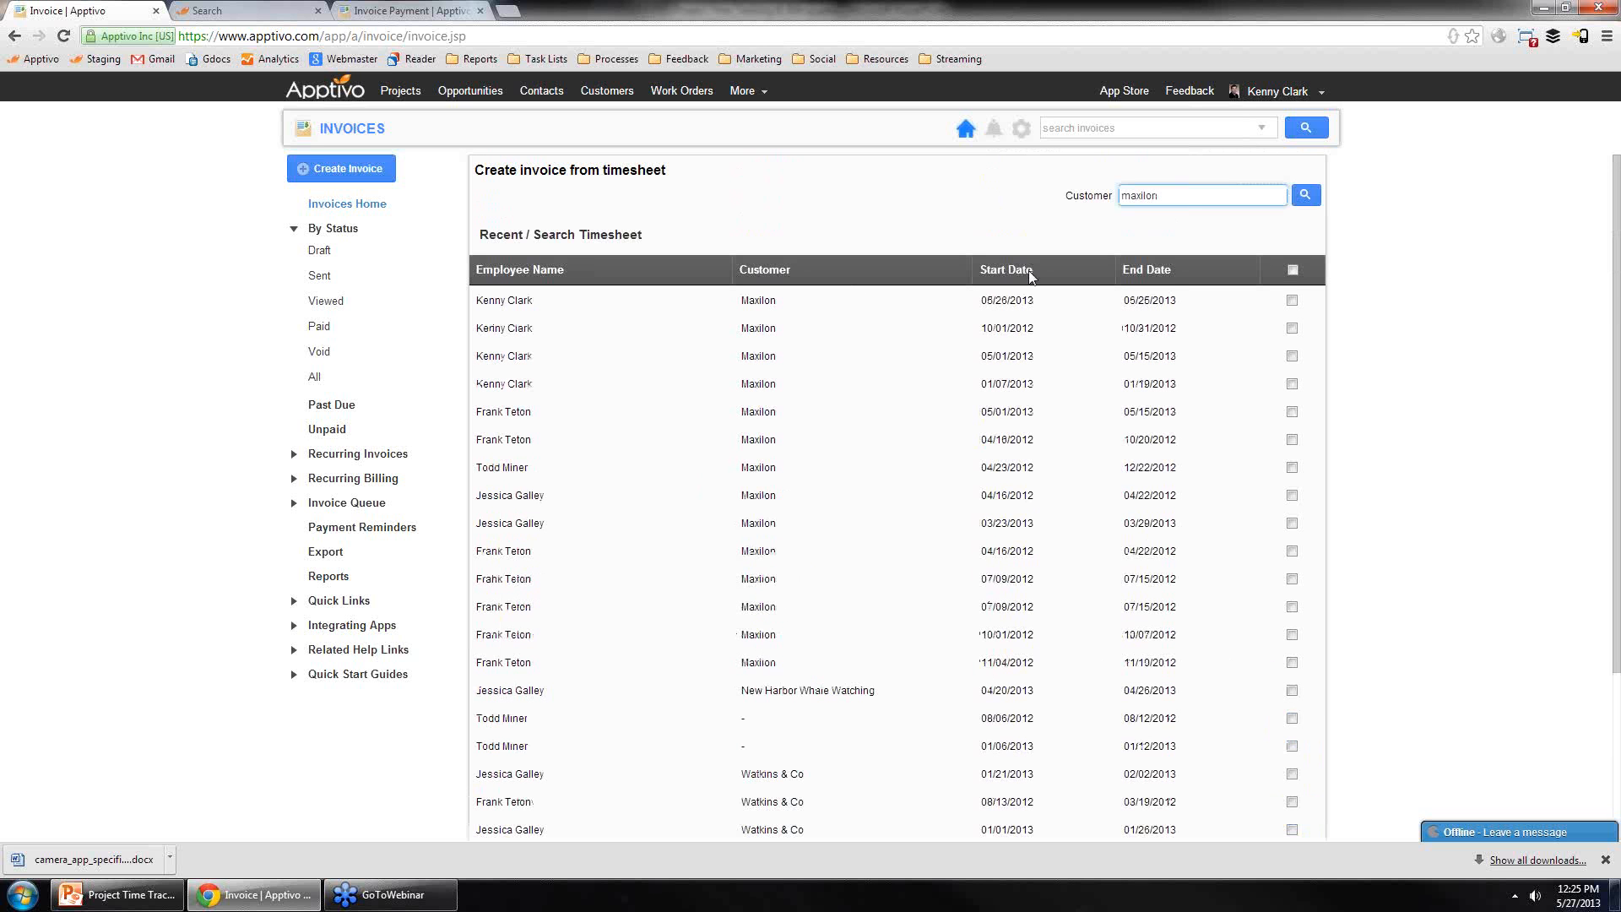
click(1292, 301)
scroll(1136, 657, down, 3)
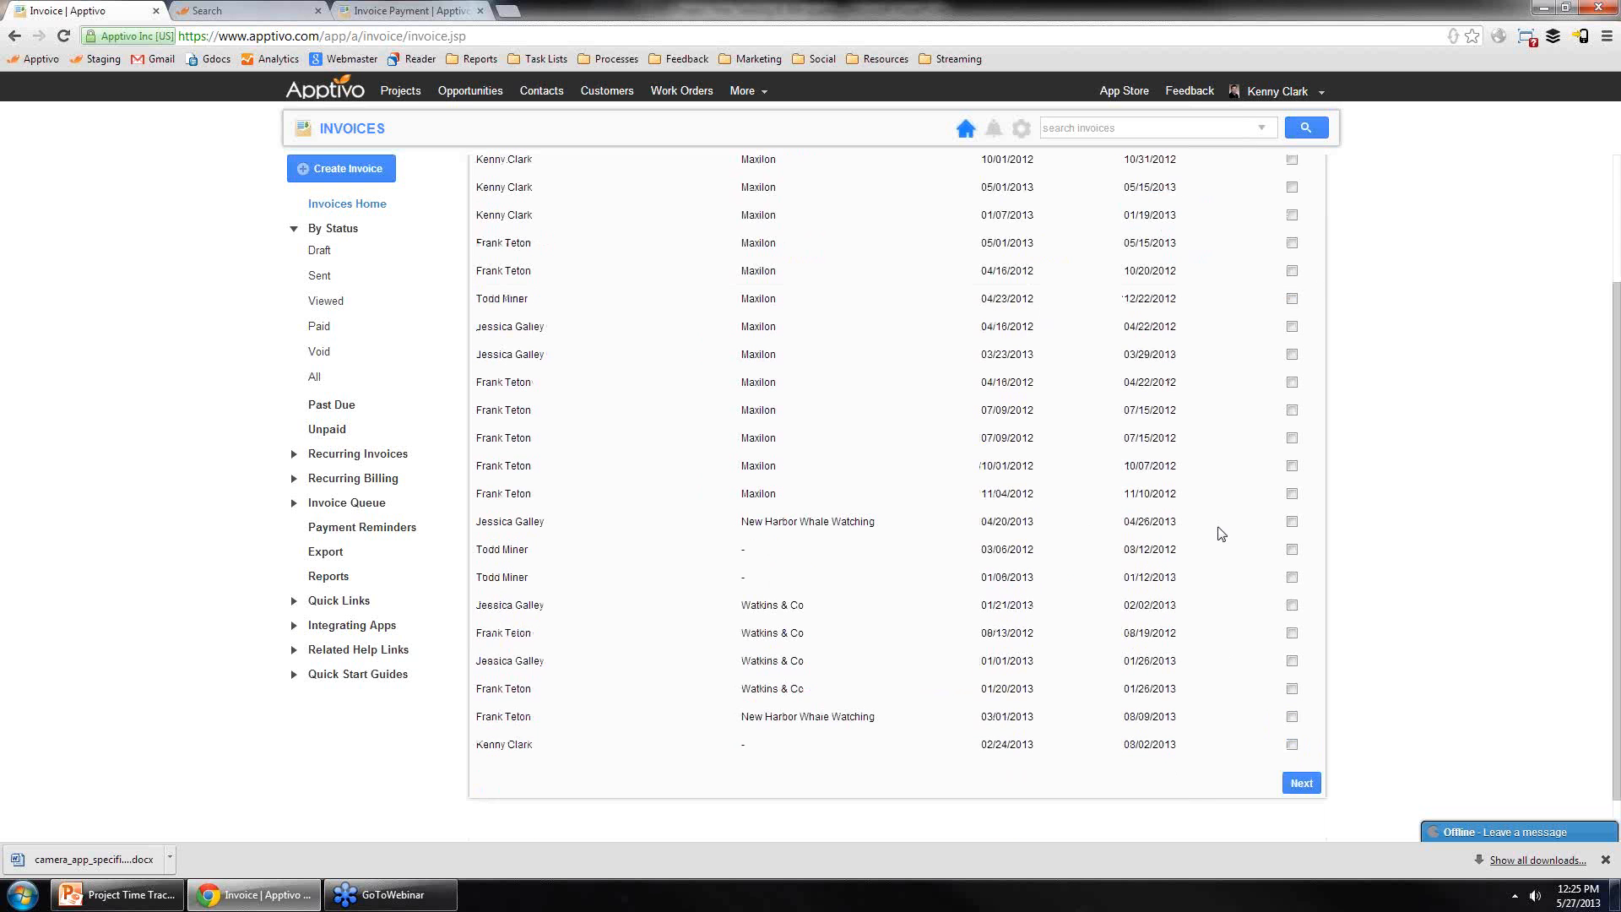
click(1292, 521)
click(1292, 662)
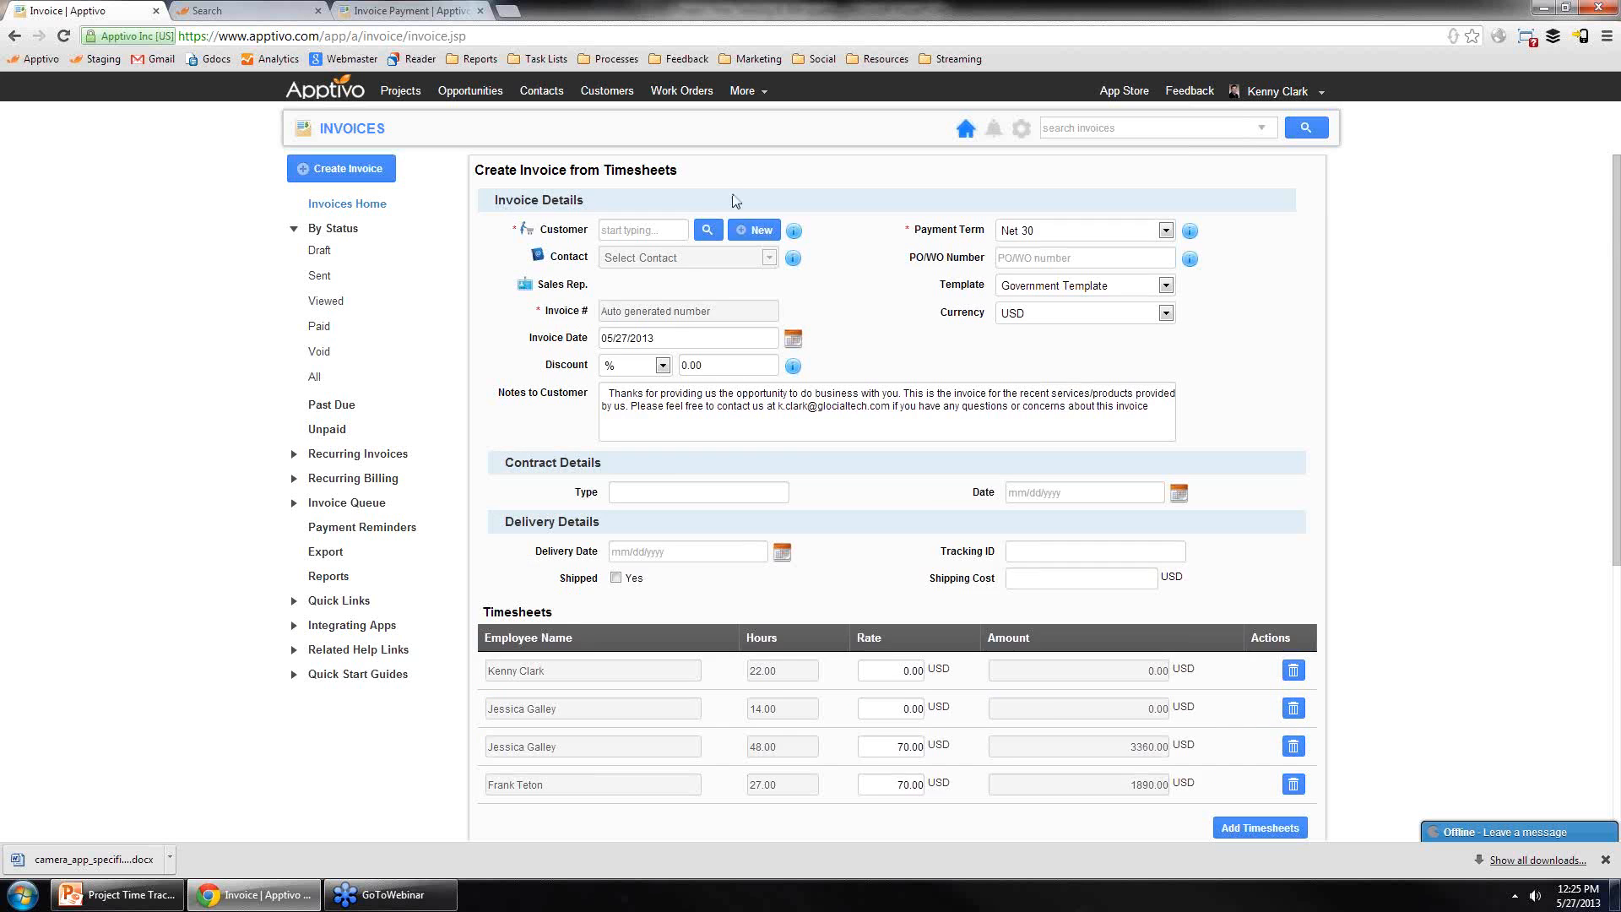
scroll(860, 299, down, 2)
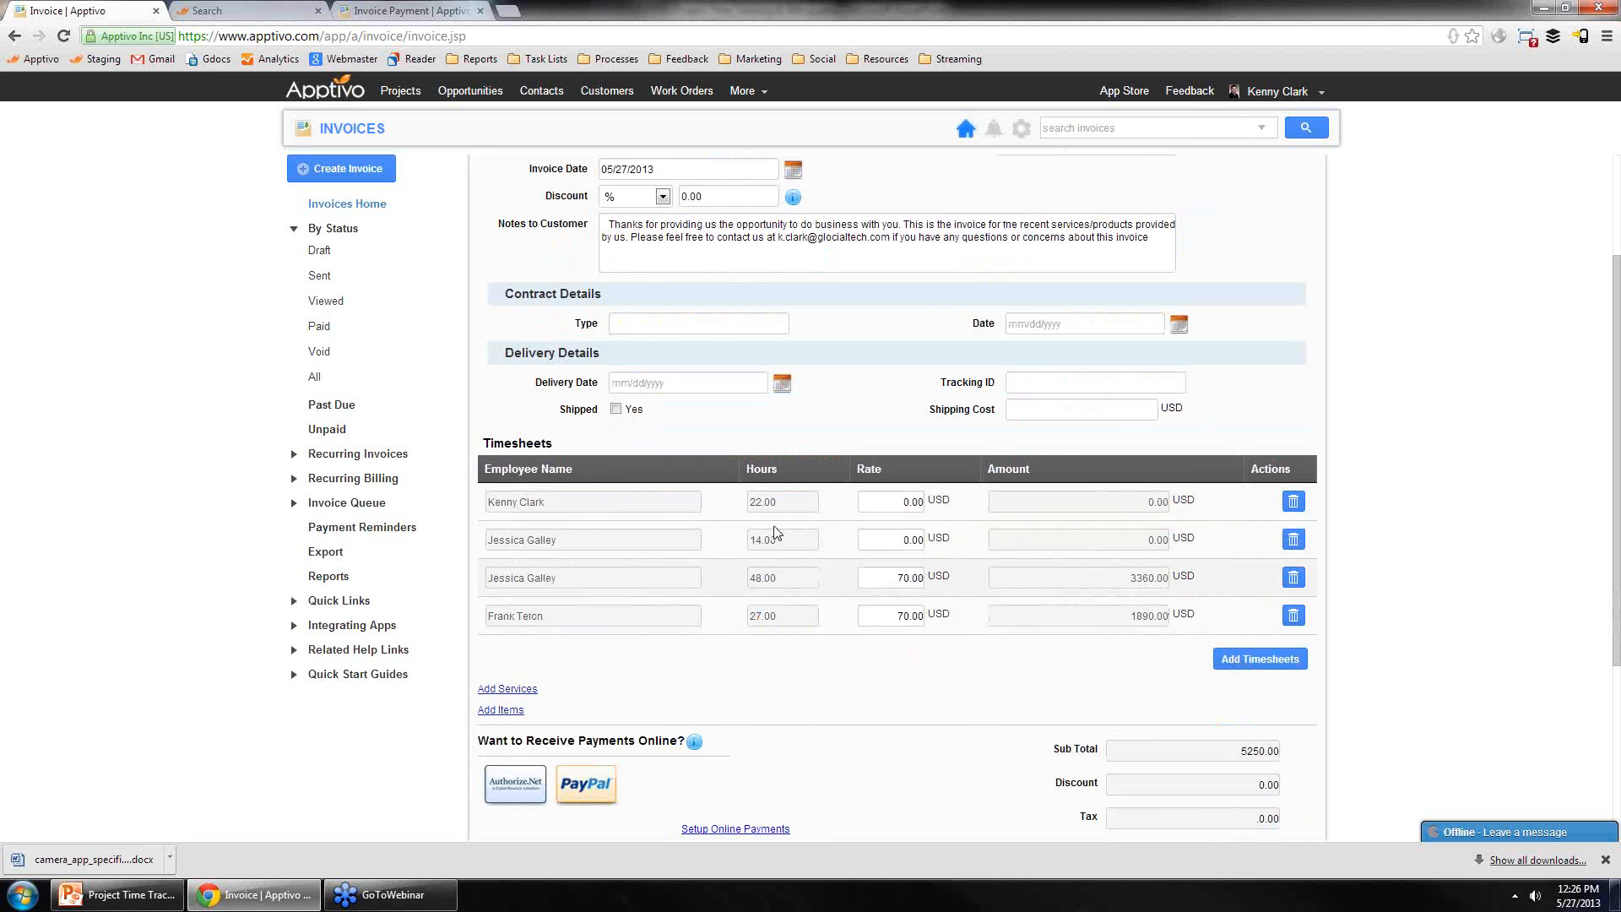
double_click(902, 615)
double_click(902, 578)
drag(927, 574, 919, 577)
click(896, 575)
click(893, 545)
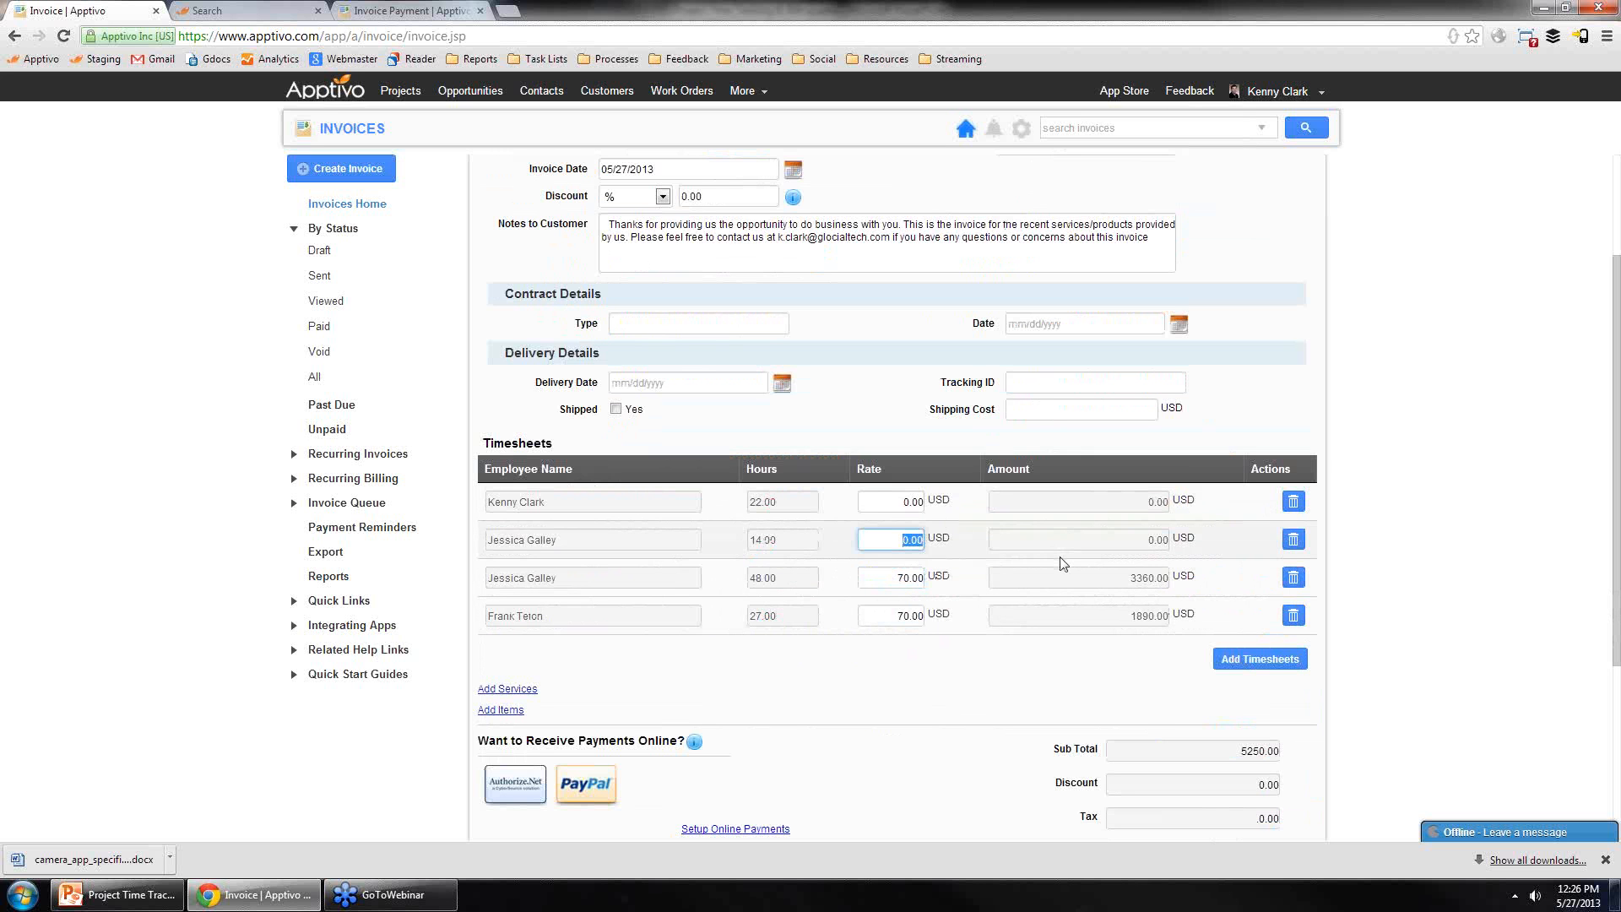
text(45)
click(1063, 560)
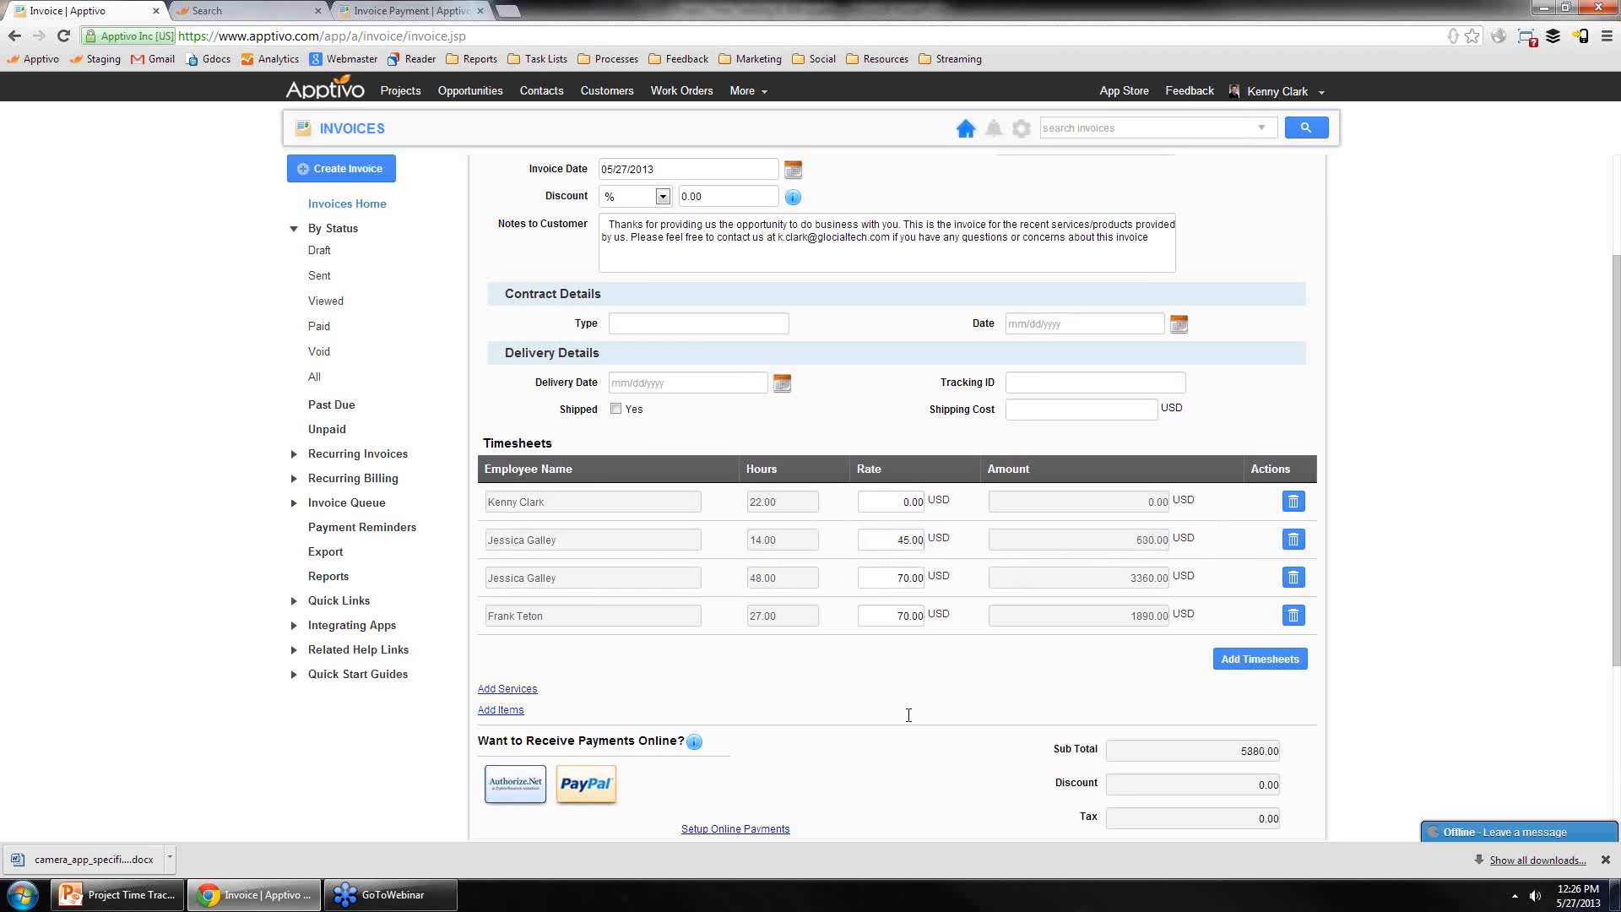
click(892, 501)
text(30)
click(1150, 498)
scroll(973, 645, down, 2)
scroll(973, 645, up, 1)
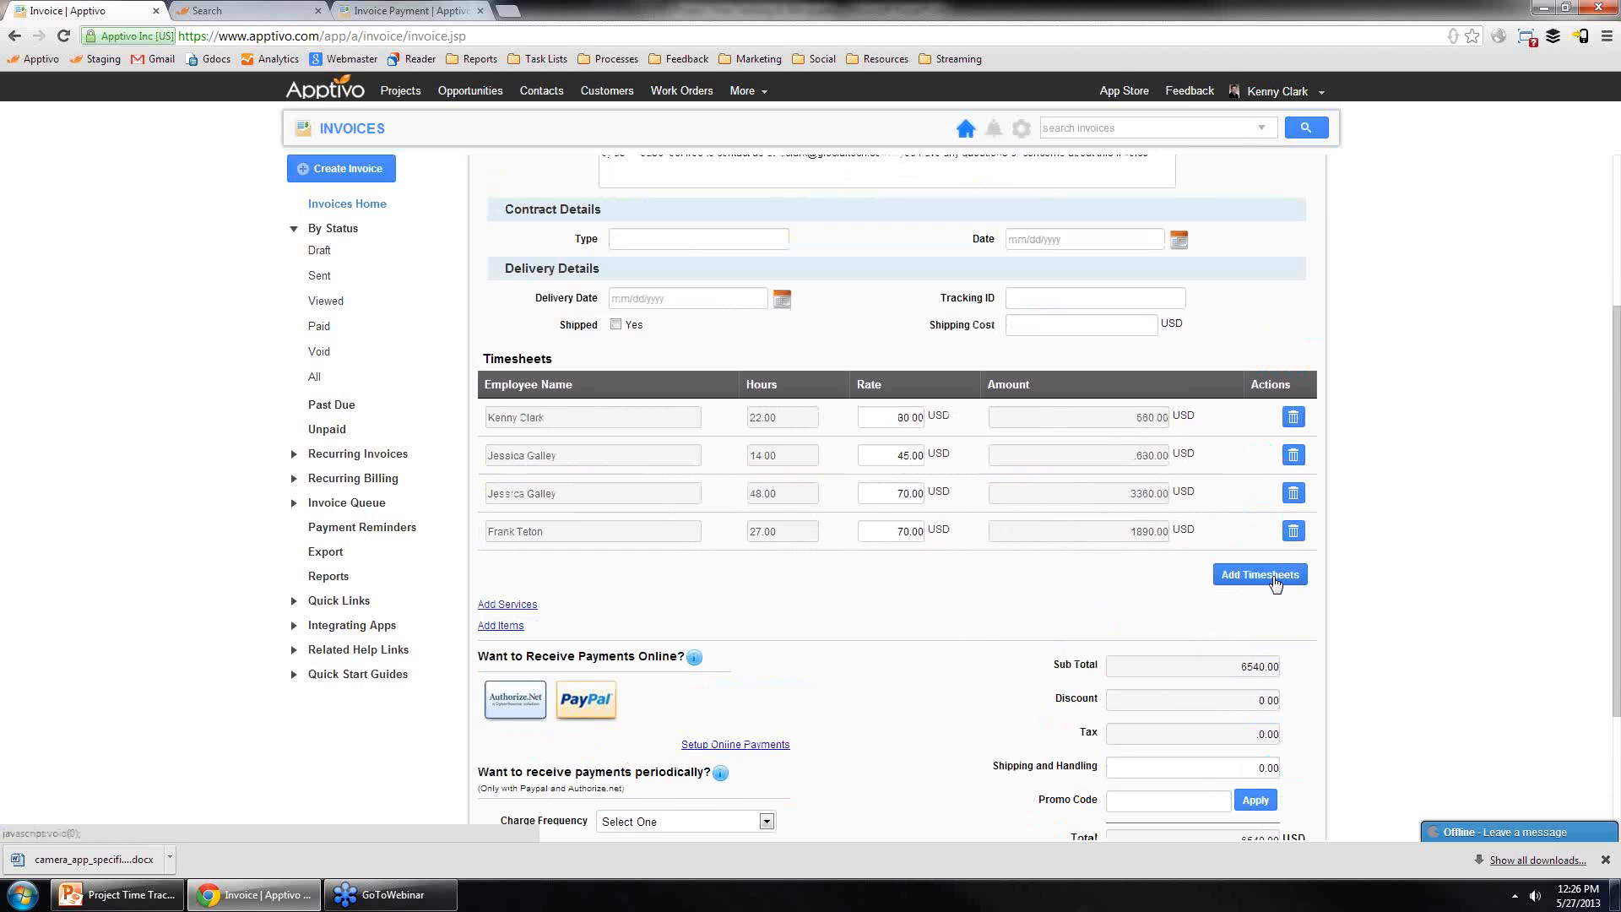
click(1267, 575)
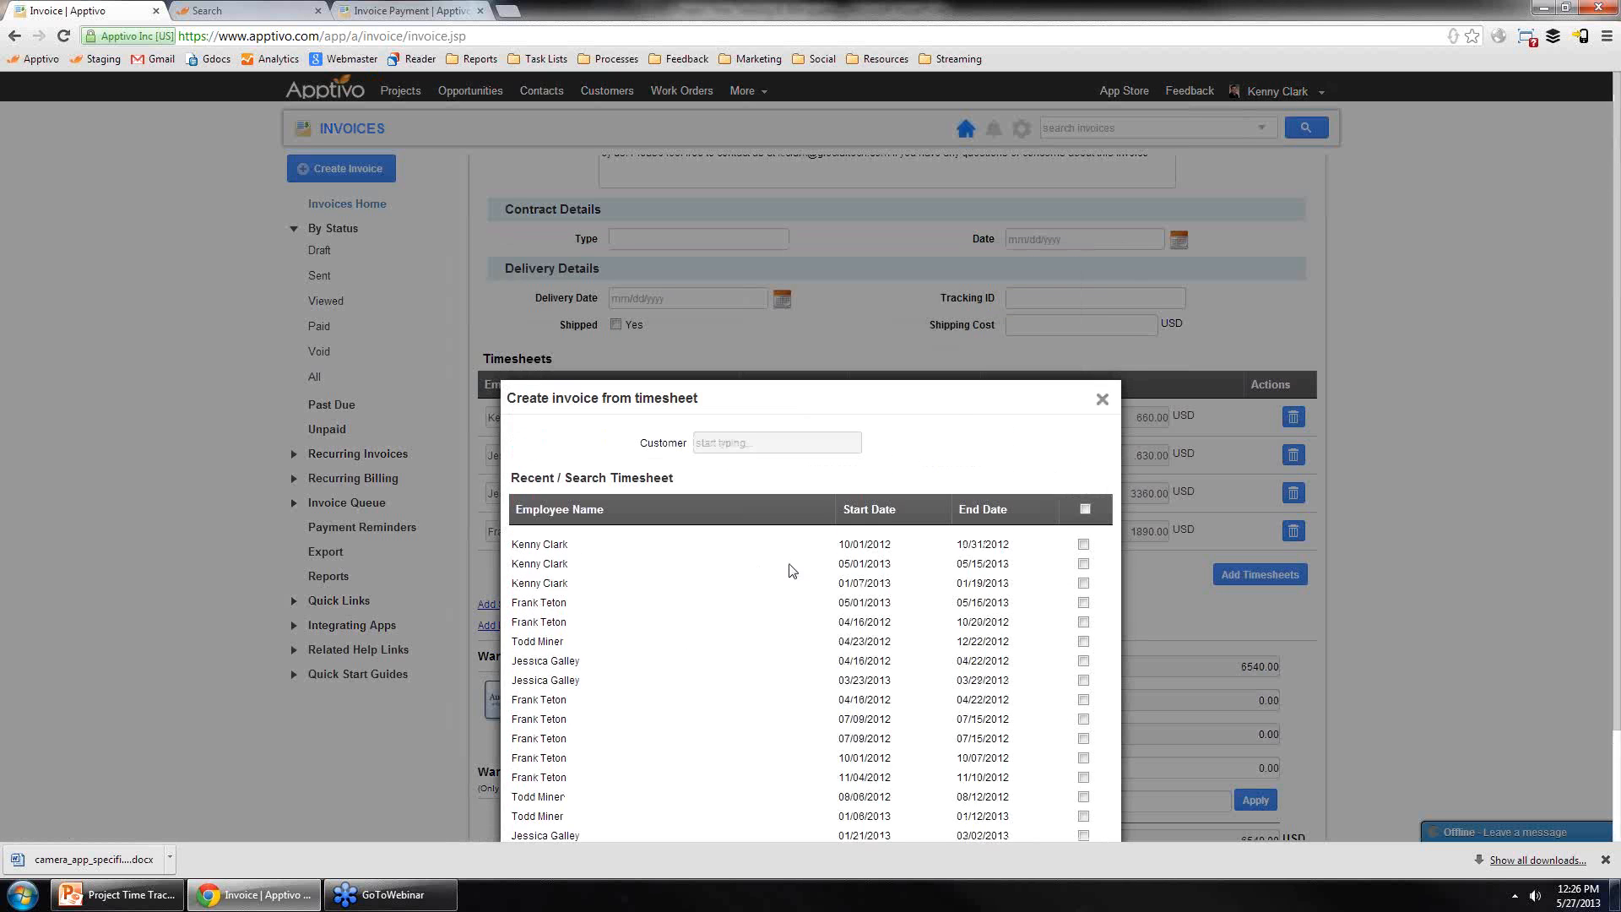
click(1102, 399)
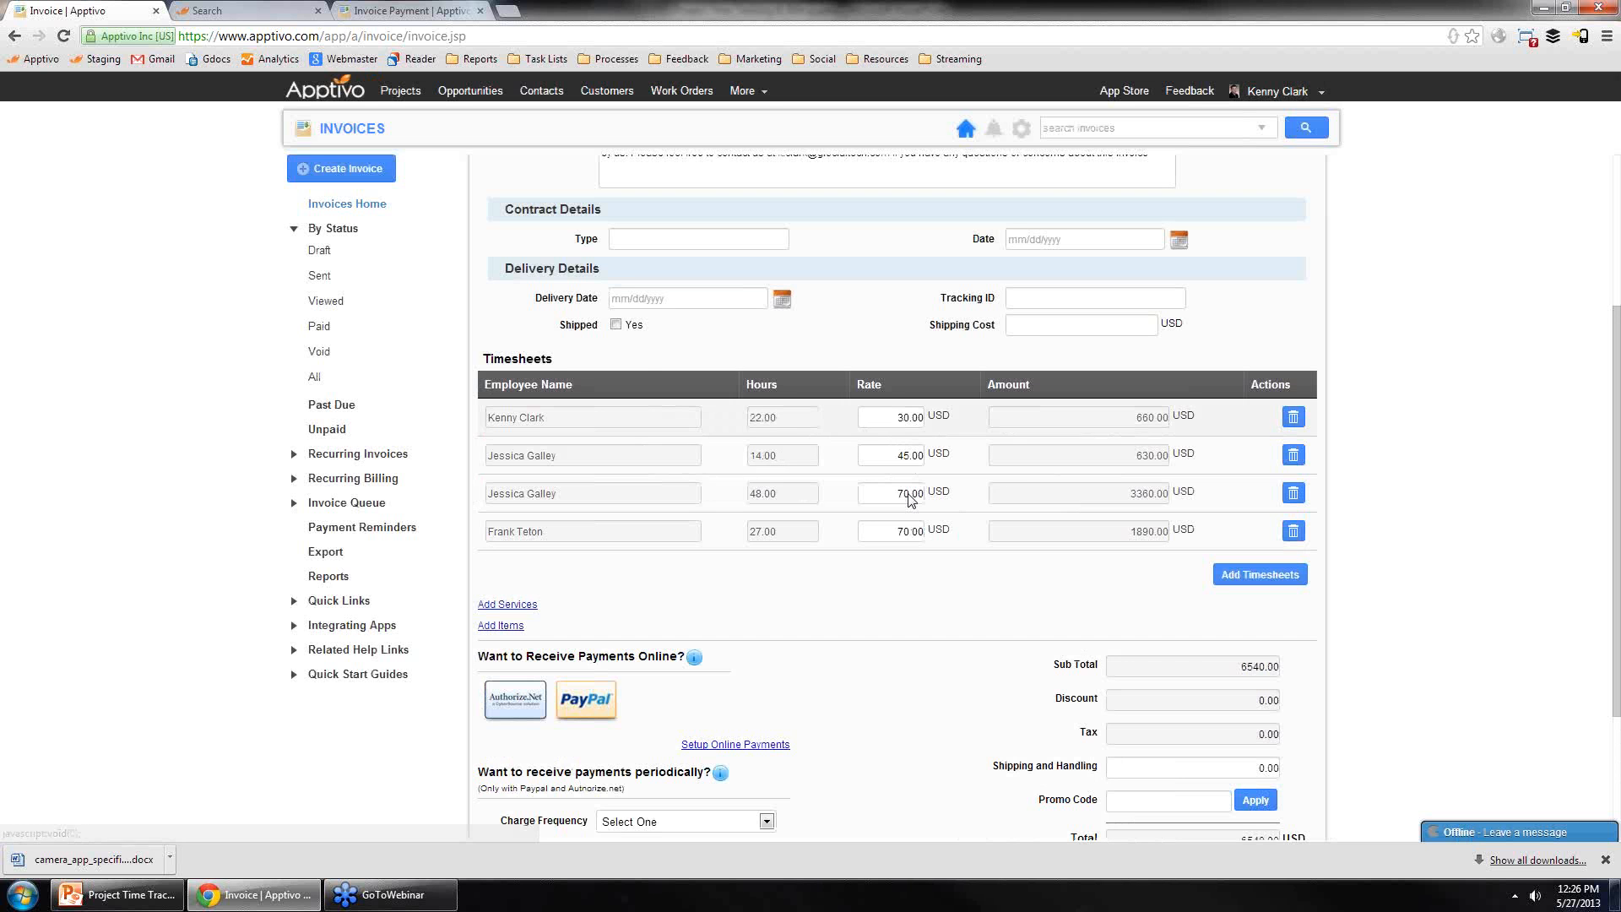
Step: Set the invoice customer to Maxilon
scroll(884, 614, up, 3)
click(654, 228)
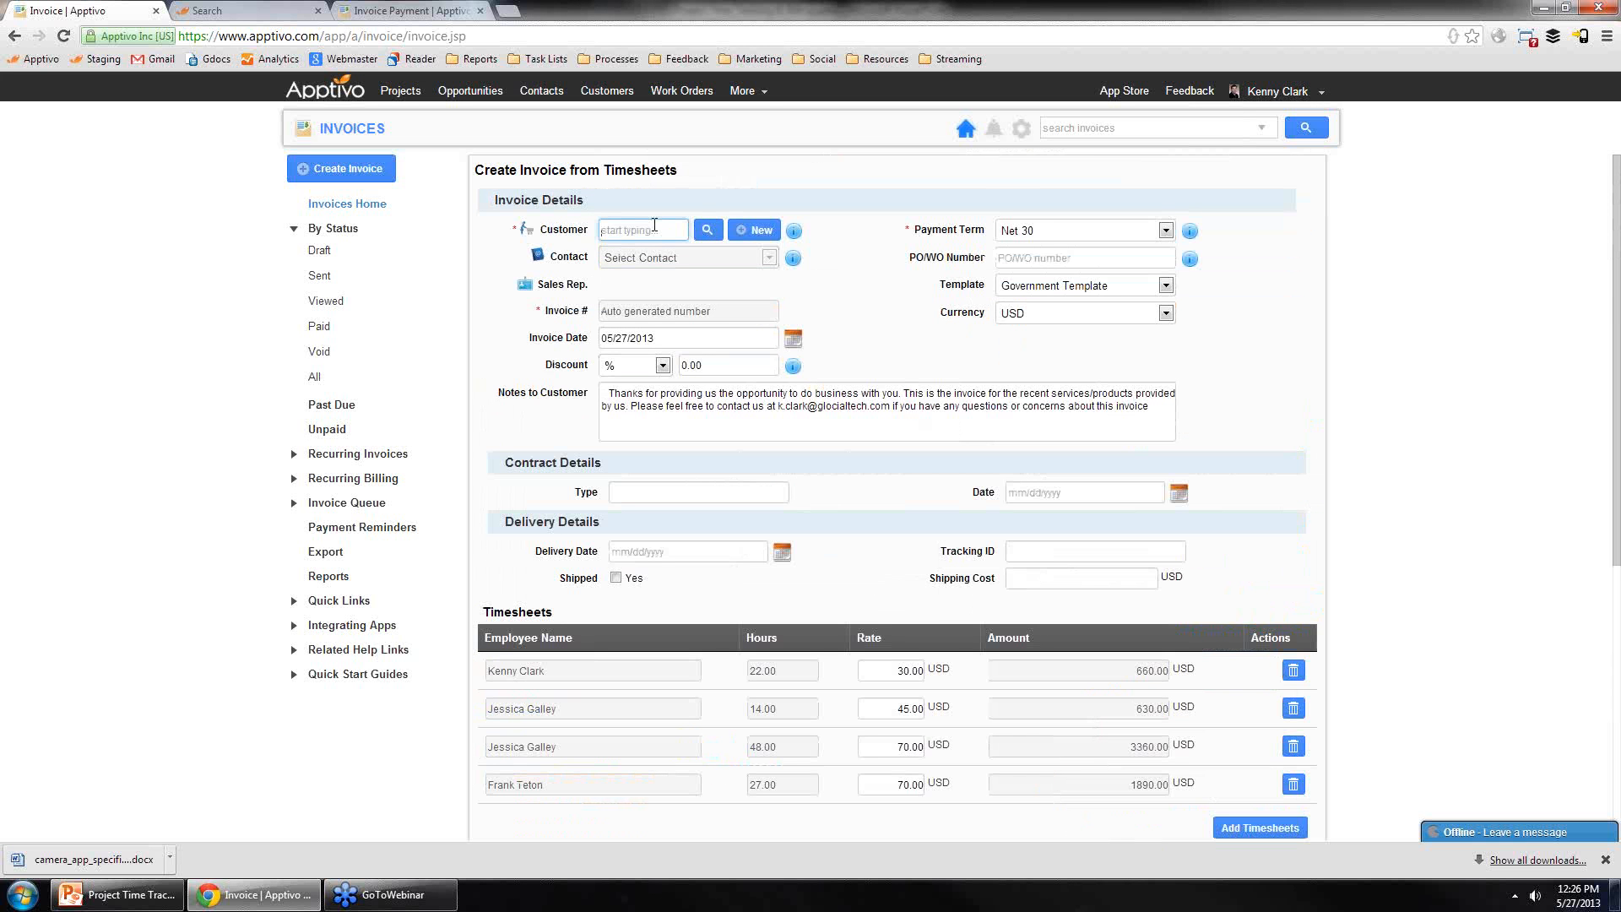
text(maxi)
click(638, 251)
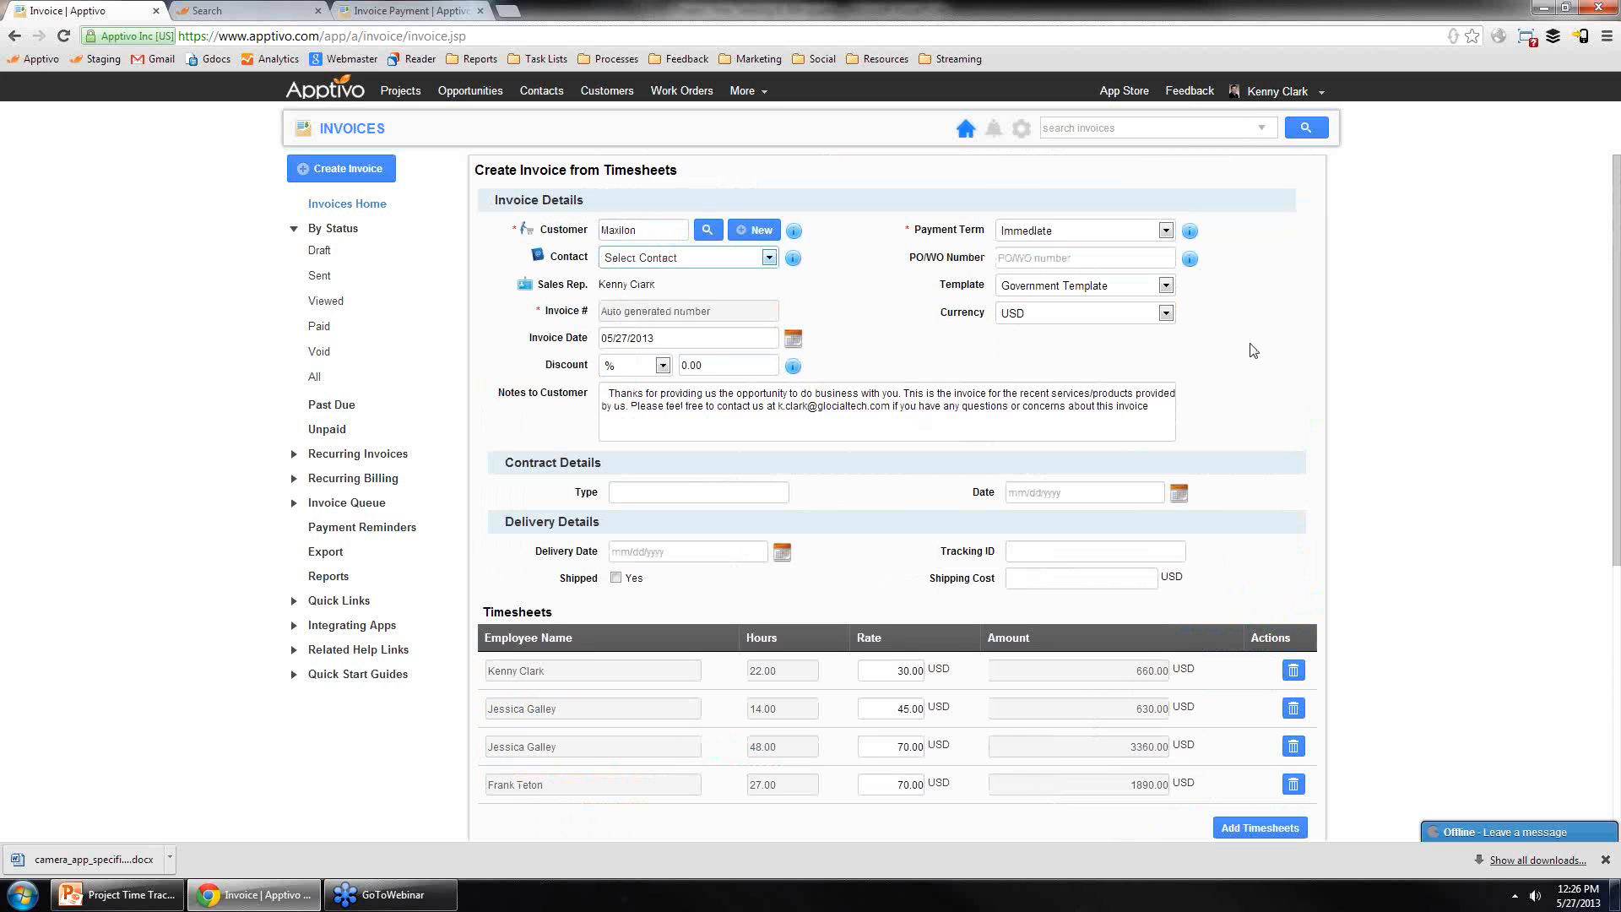
Step: Open the email dialog for the invoice and open its attached invoice-1094.pdf
scroll(1387, 477, down, 1)
scroll(1387, 477, down, 5)
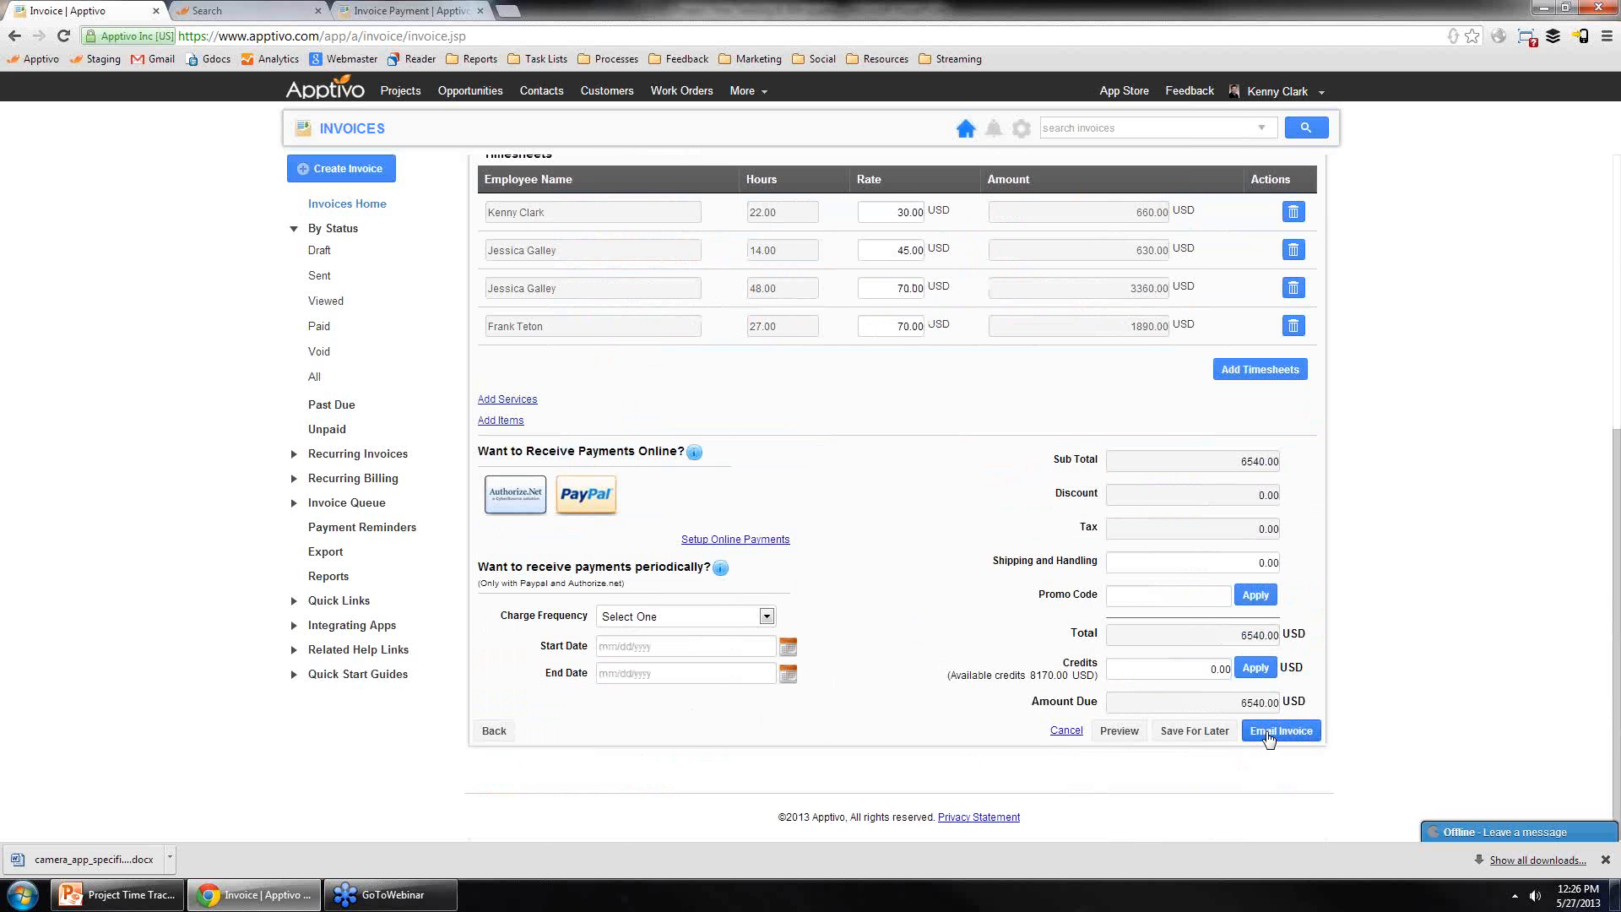
scroll(870, 389, up, 3)
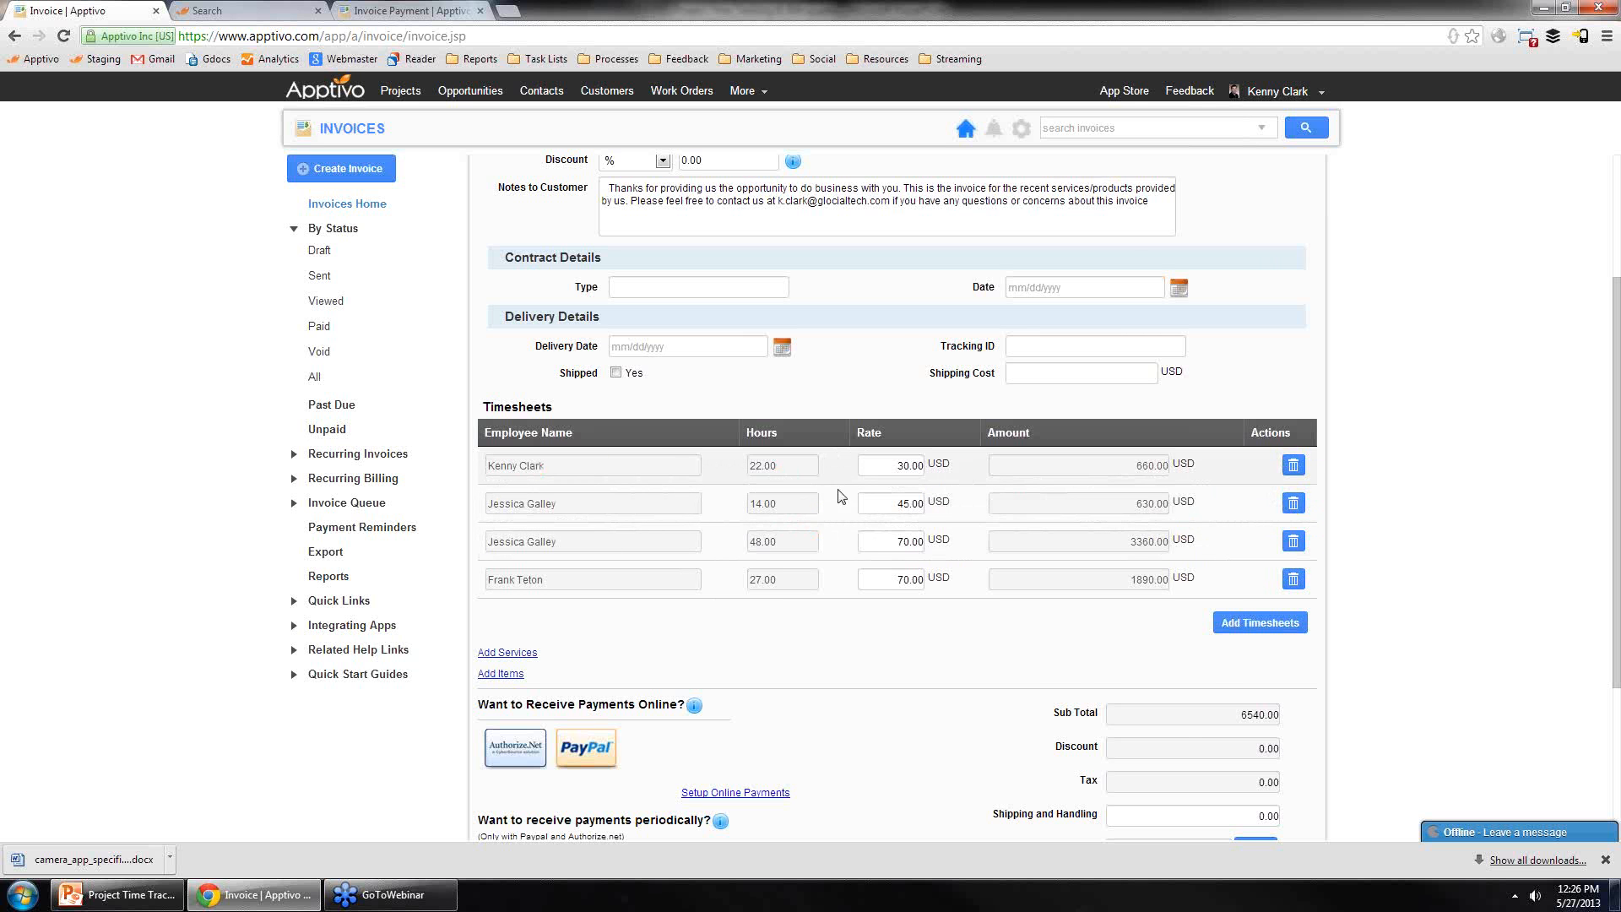
scroll(1197, 703, down, 3)
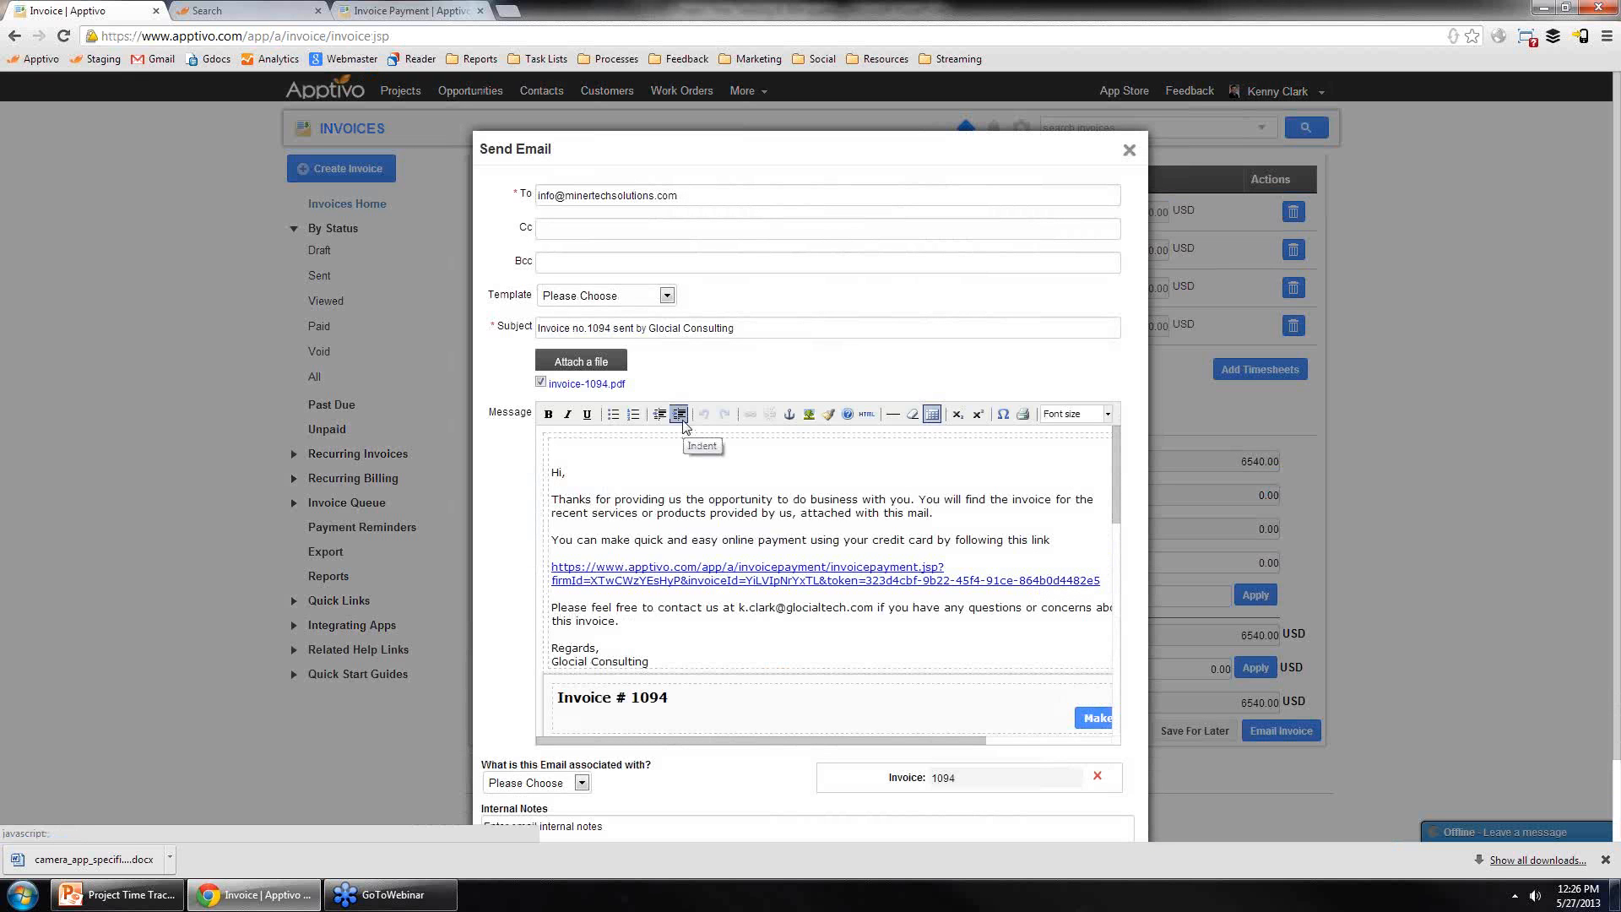
click(594, 385)
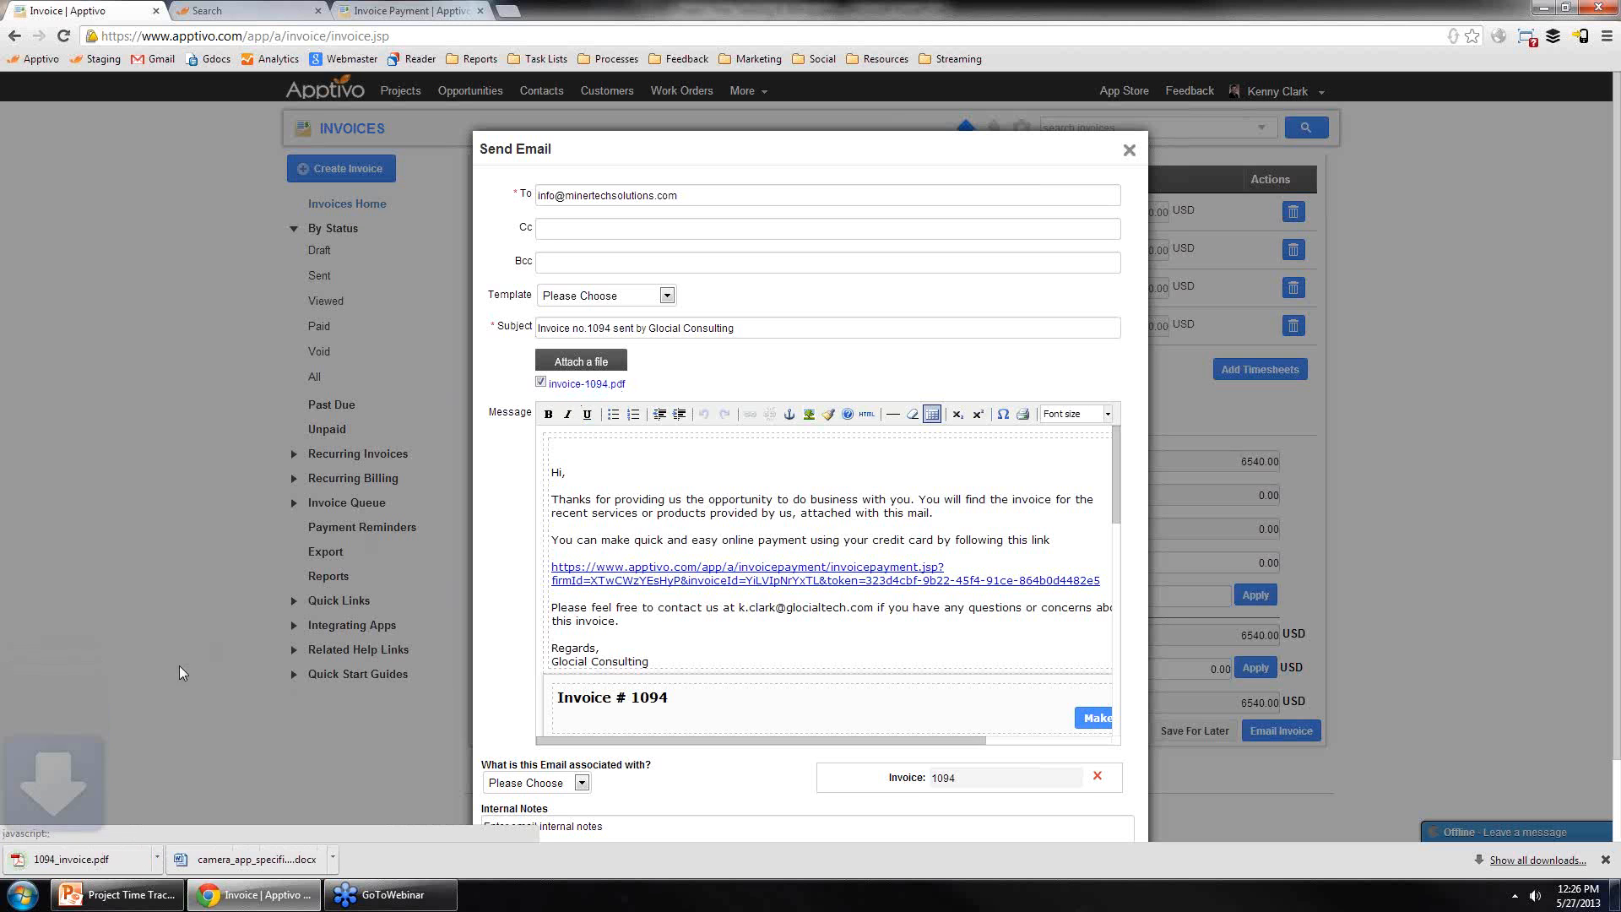
click(131, 857)
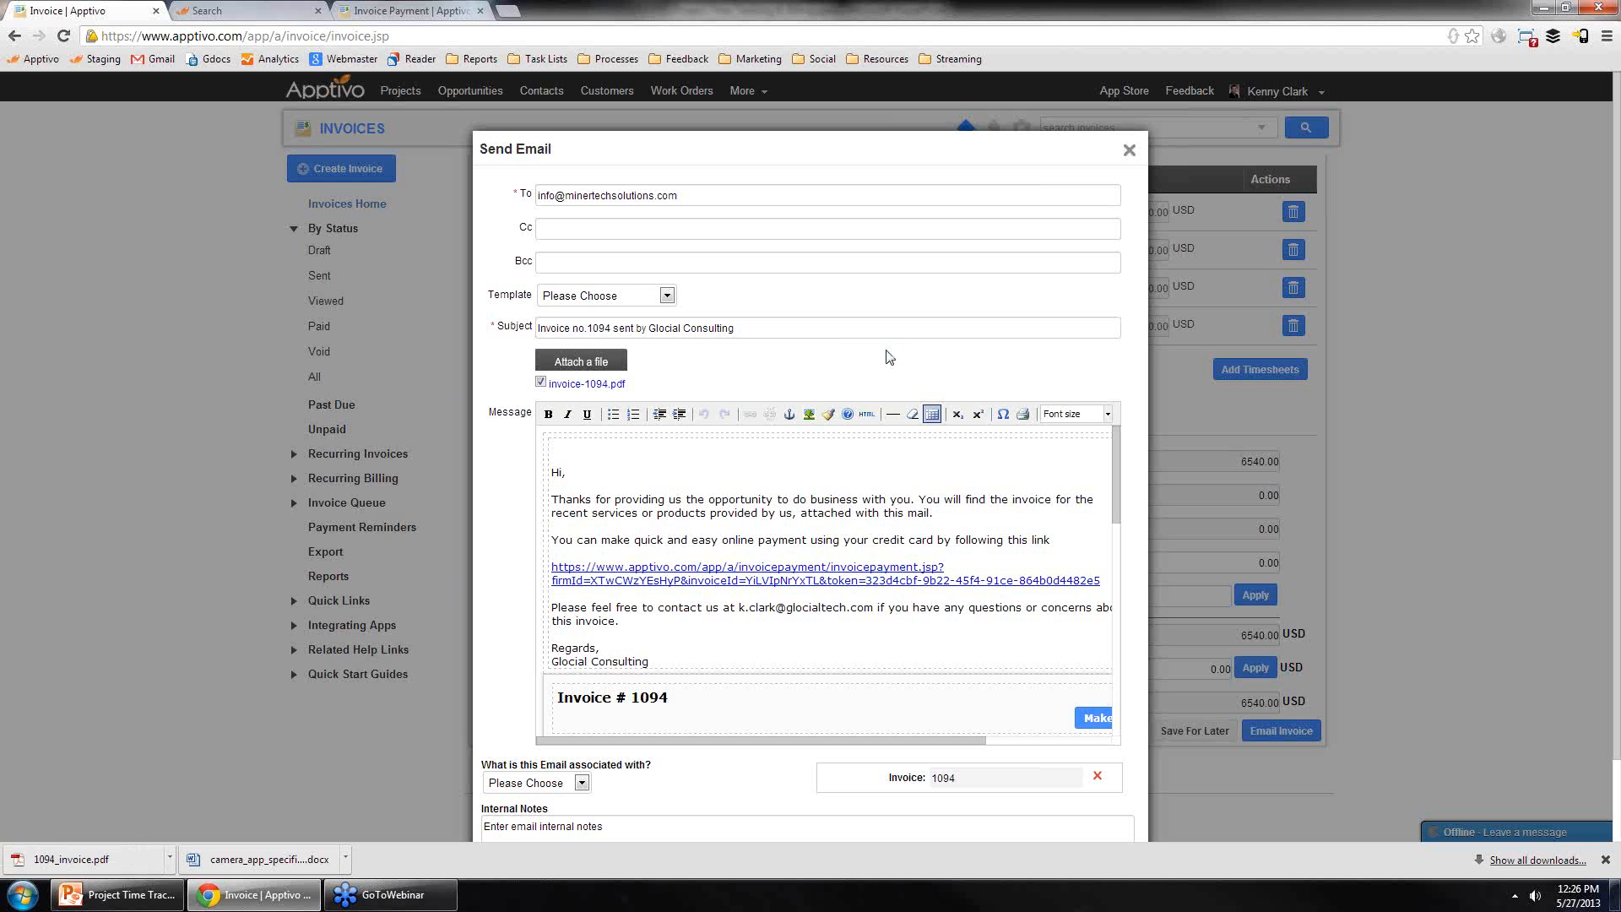
Step: Review the invoice PDF's timesheet rates, totals and timesheet details, then close the PDF and the email dialog
scroll(846, 409, down, 3)
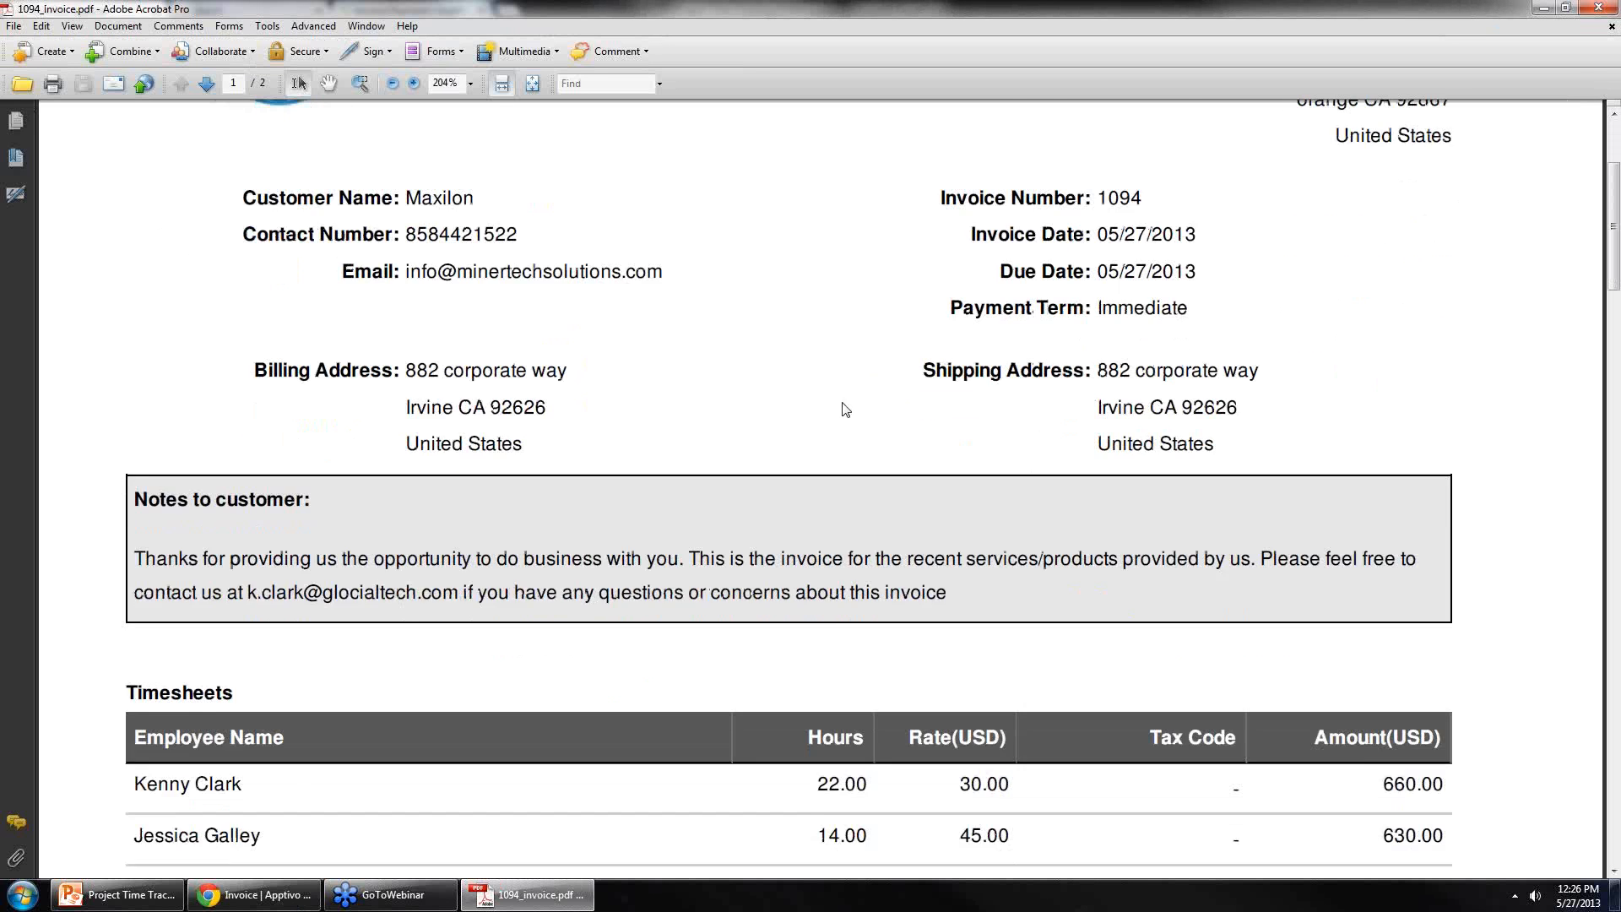
scroll(846, 409, down, 5)
scroll(558, 552, down, 3)
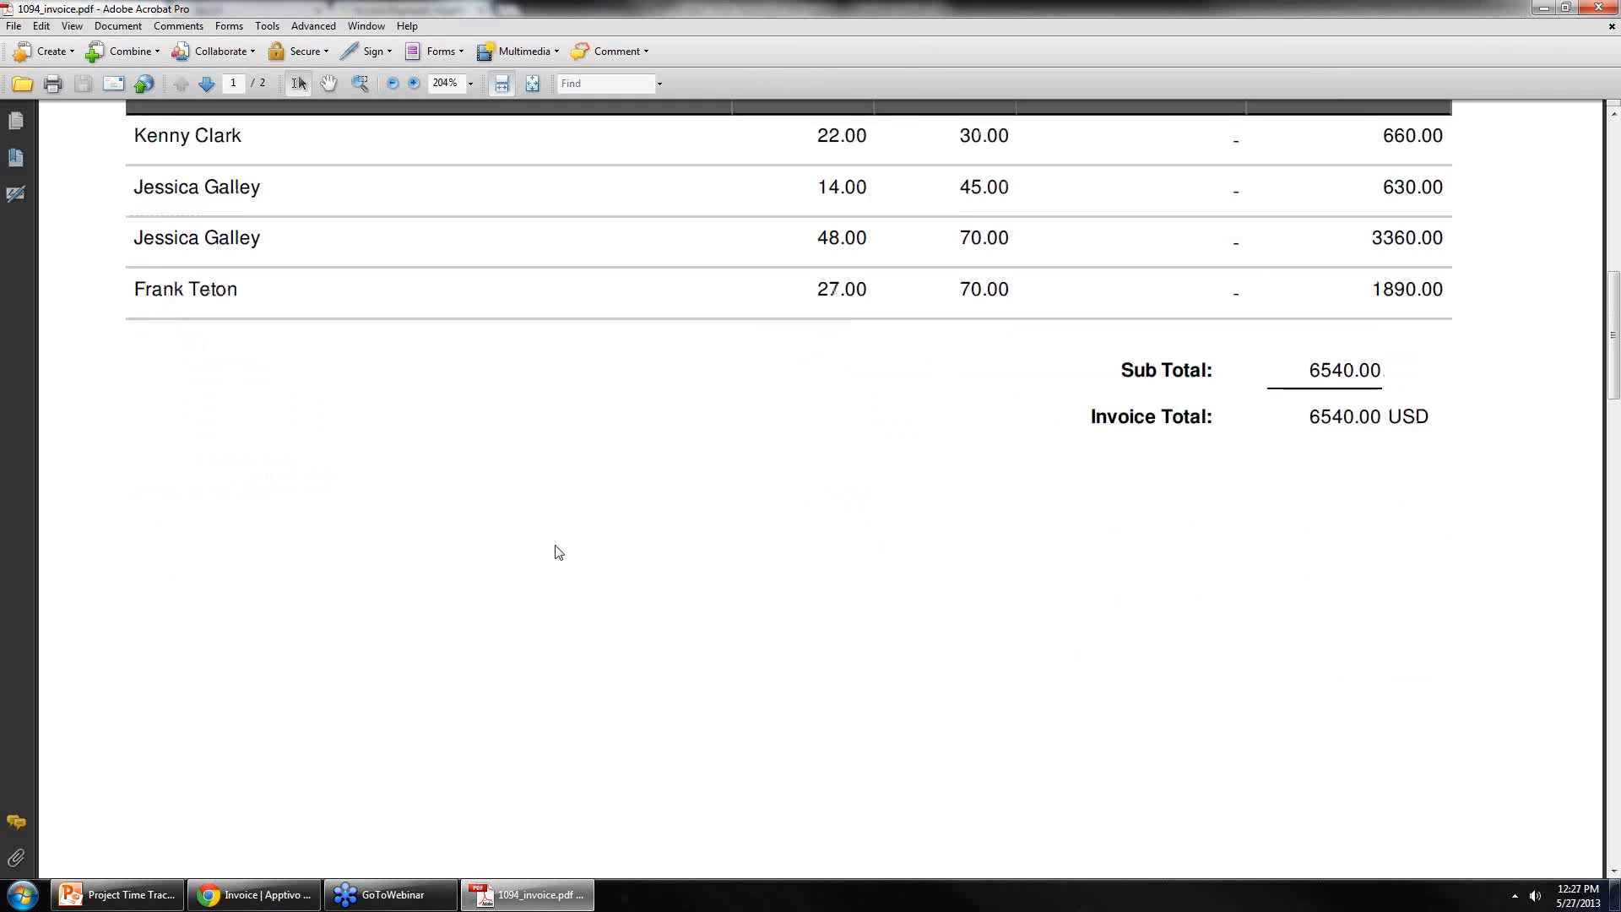
scroll(558, 552, down, 10)
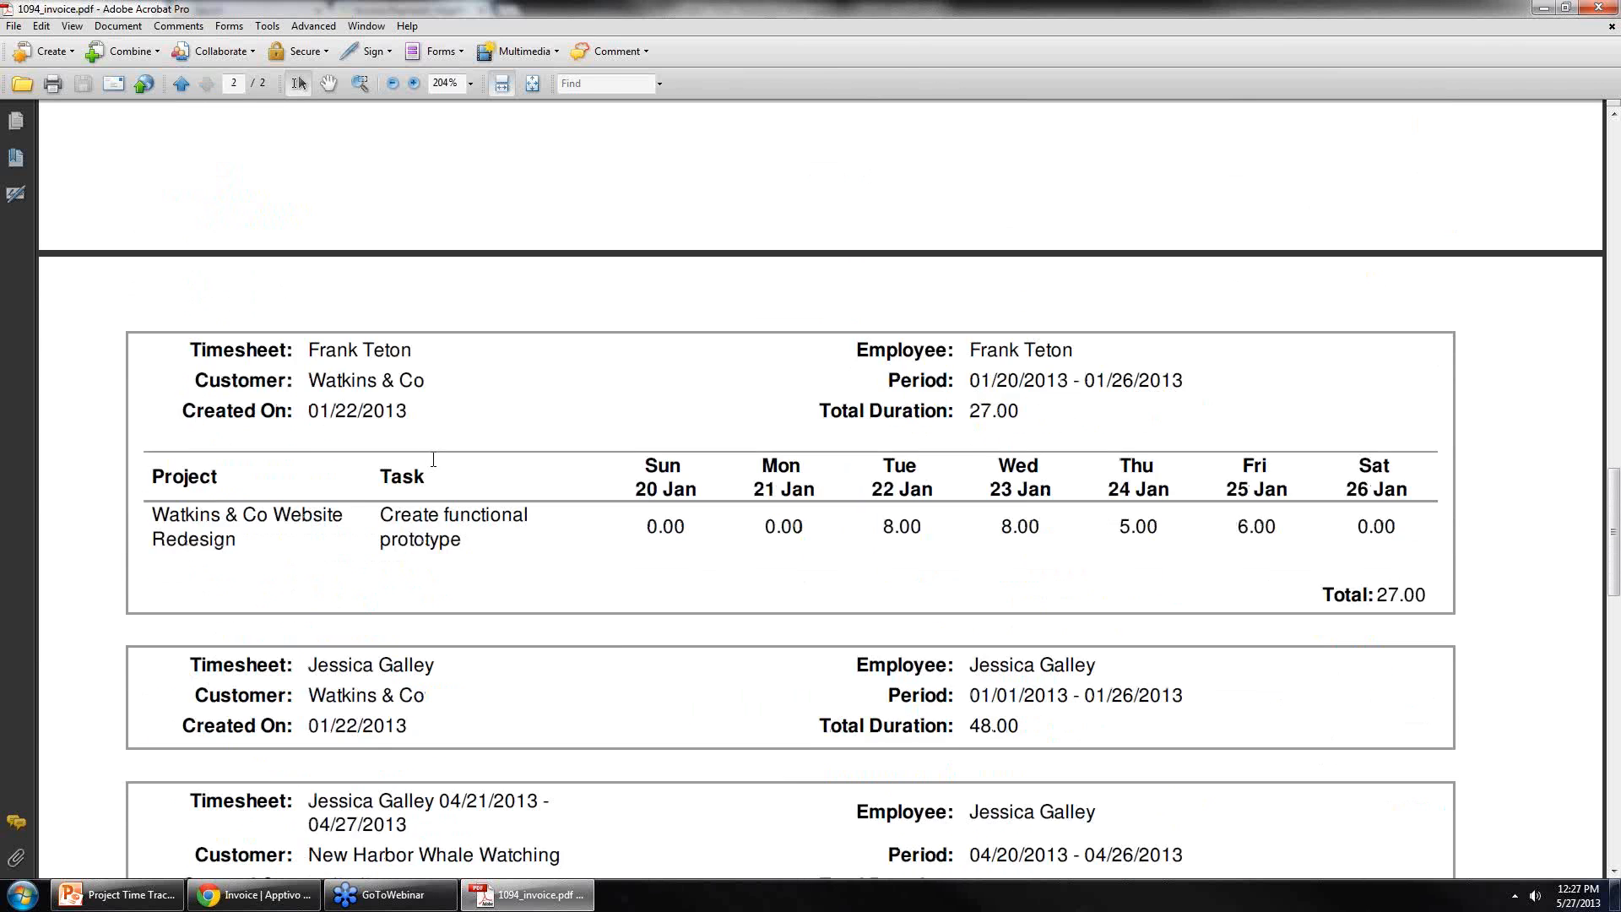
scroll(380, 510, up, 4)
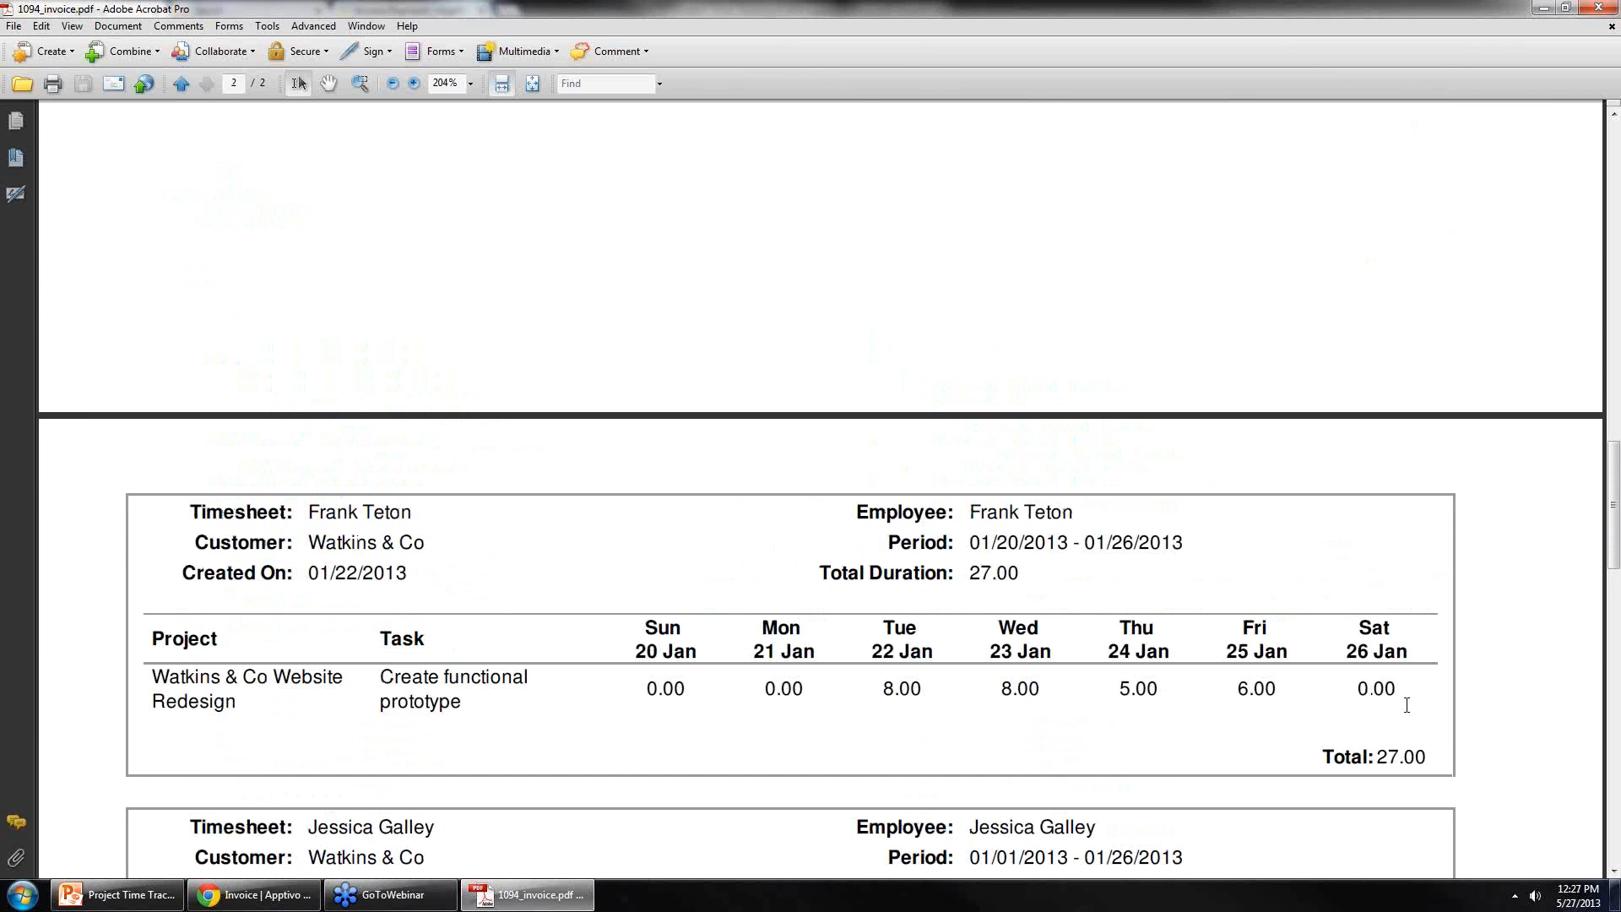
scroll(845, 746, down, 1)
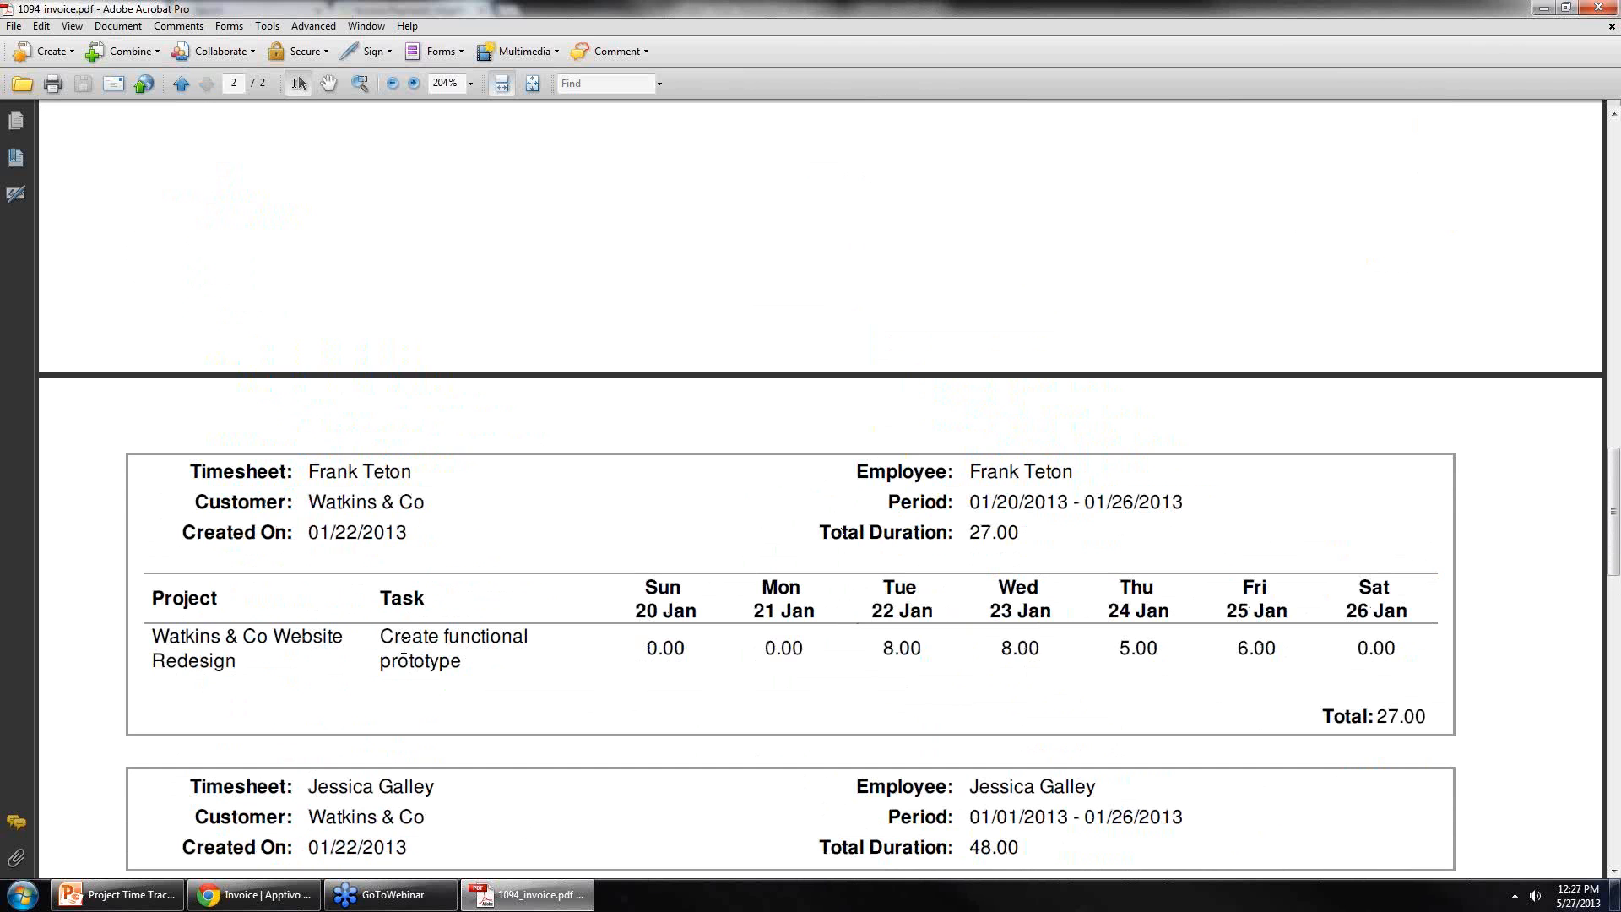
drag(153, 639, 344, 651)
click(601, 656)
drag(1306, 716, 1427, 716)
scroll(757, 718, up, 15)
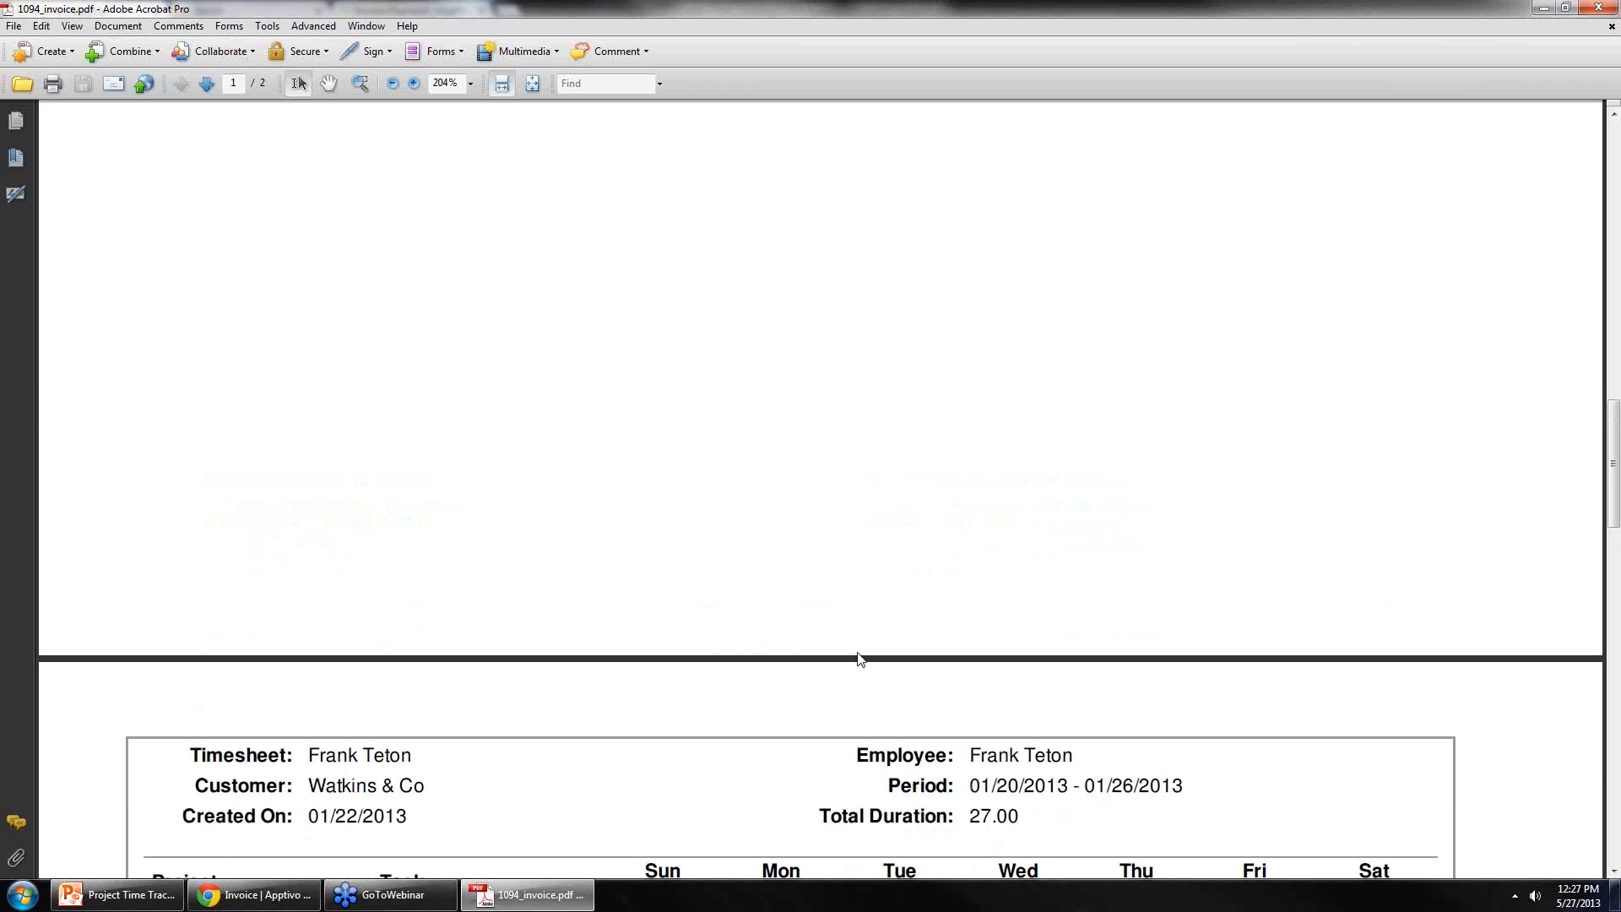
scroll(757, 718, up, 2)
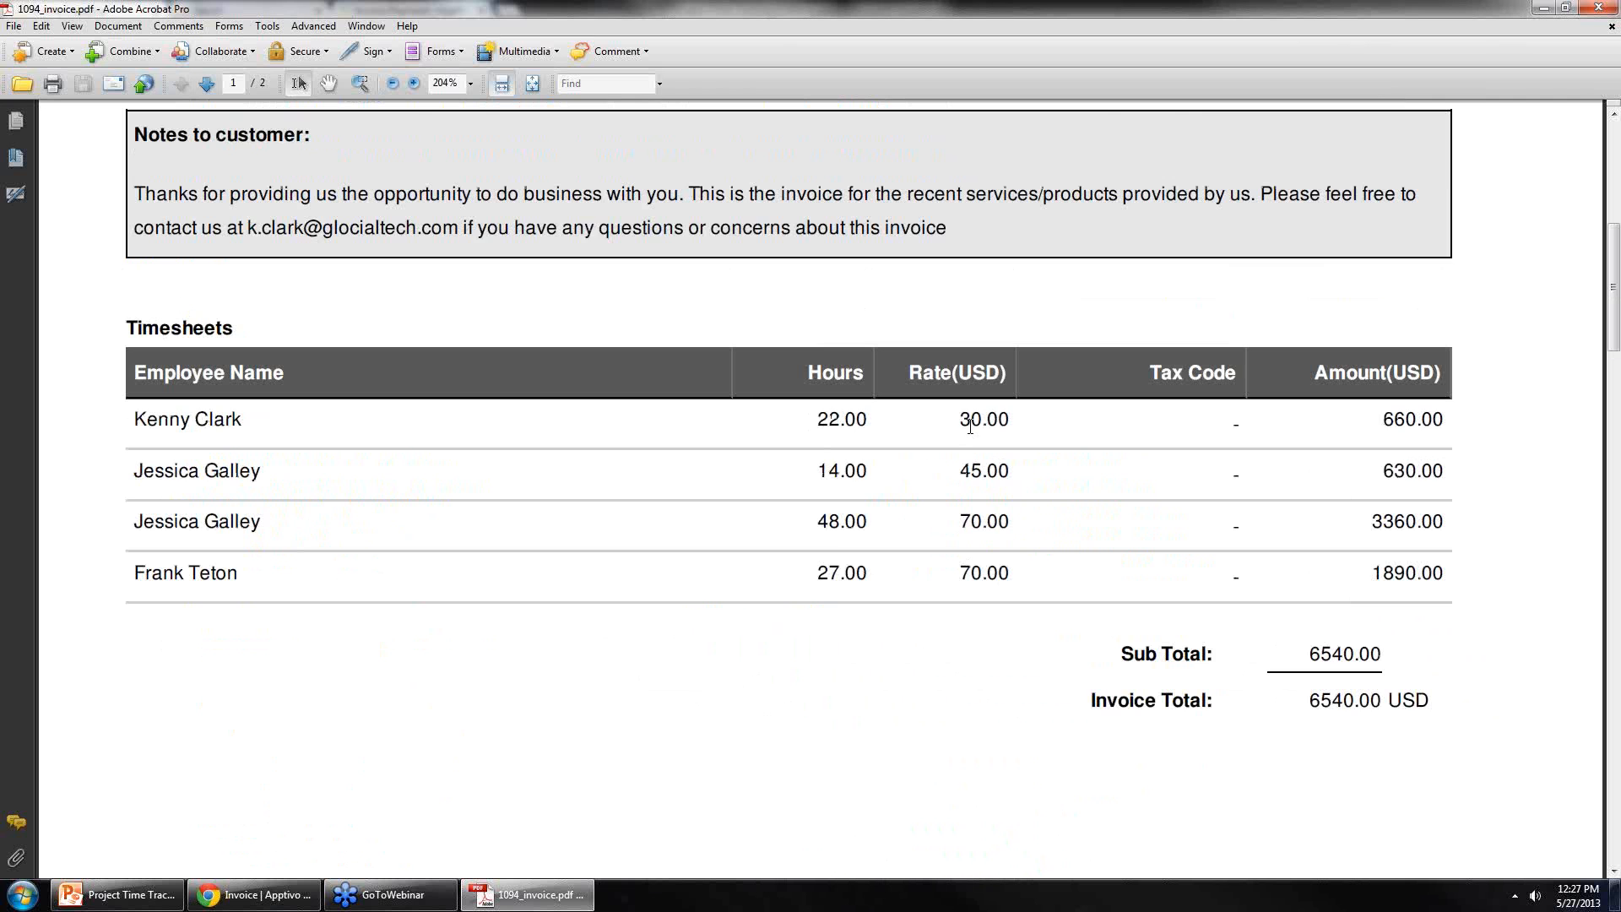
scroll(745, 430, up, 15)
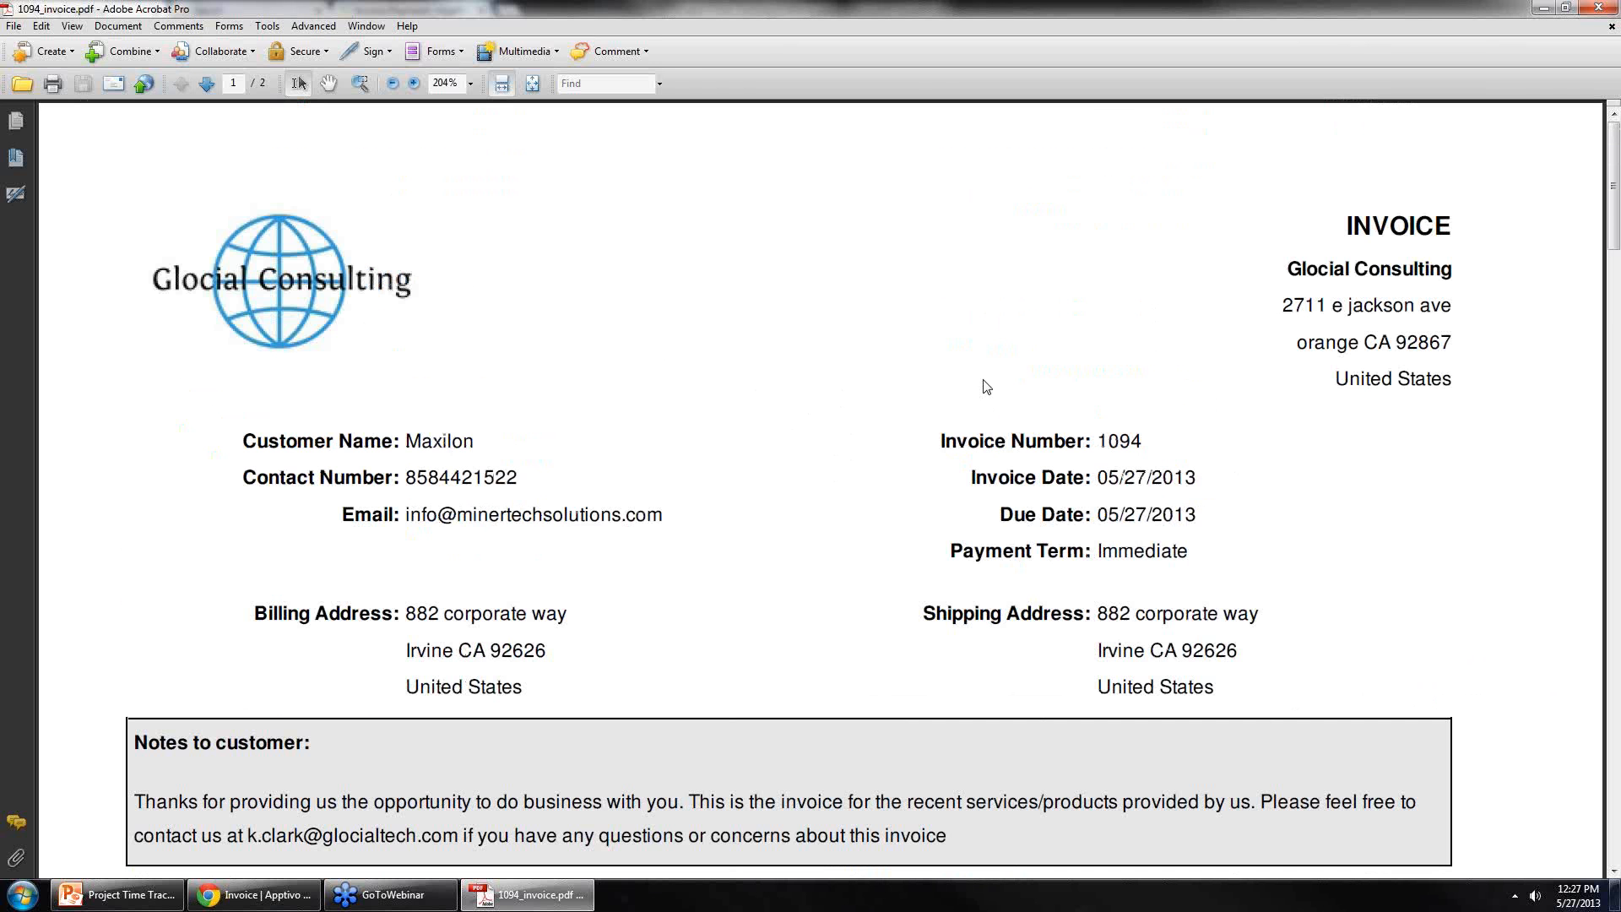
click(1602, 6)
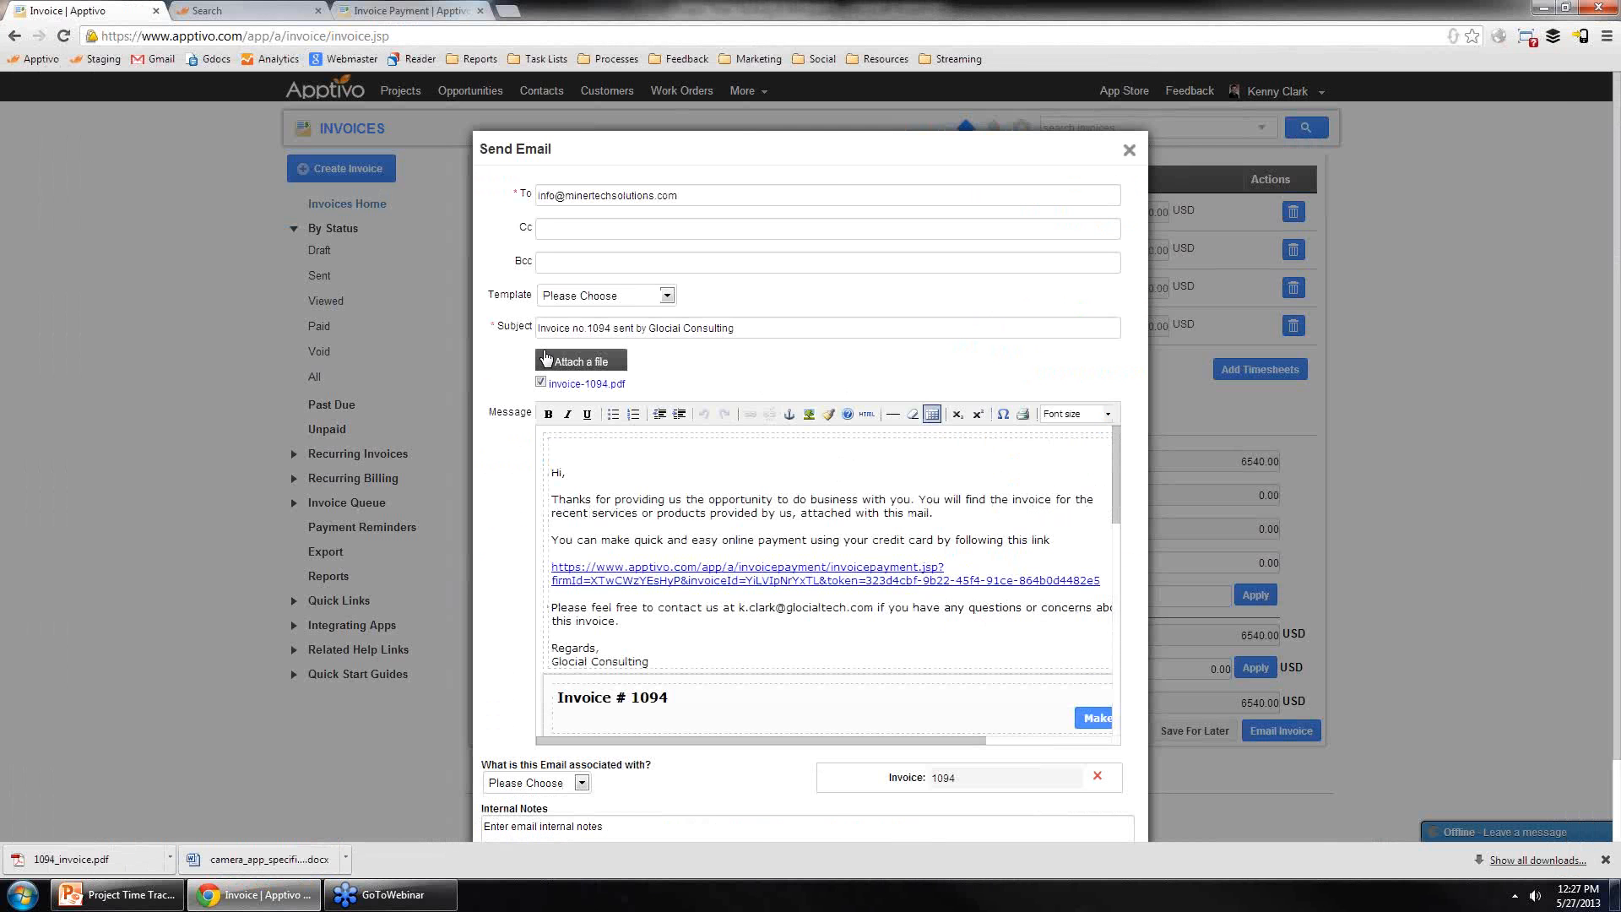
click(1130, 152)
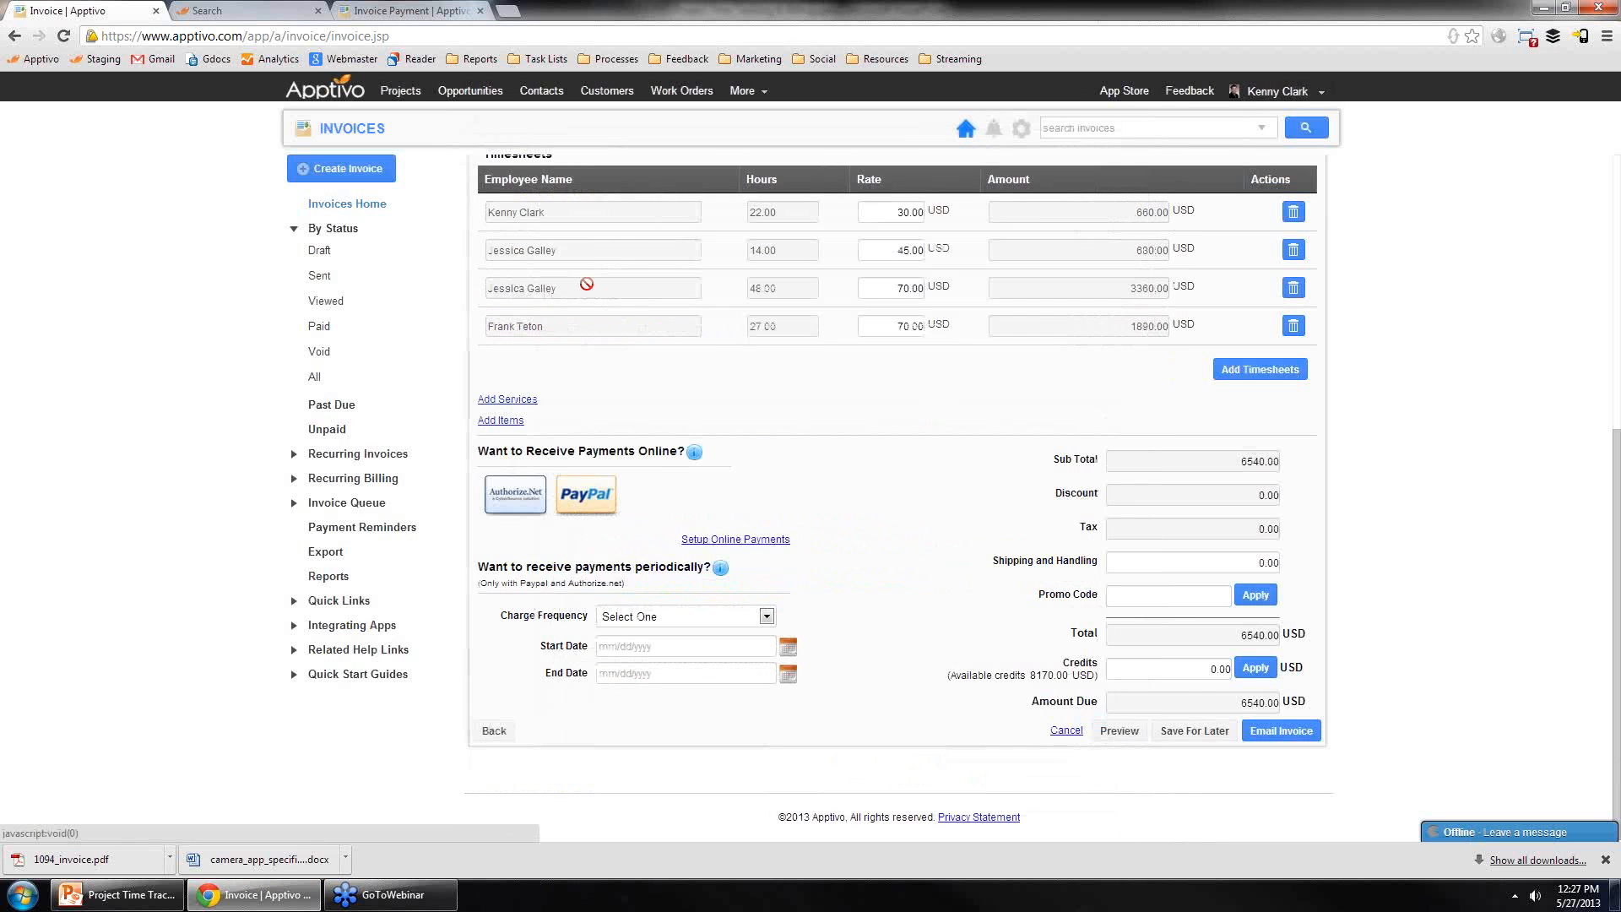
scroll(675, 317, up, 5)
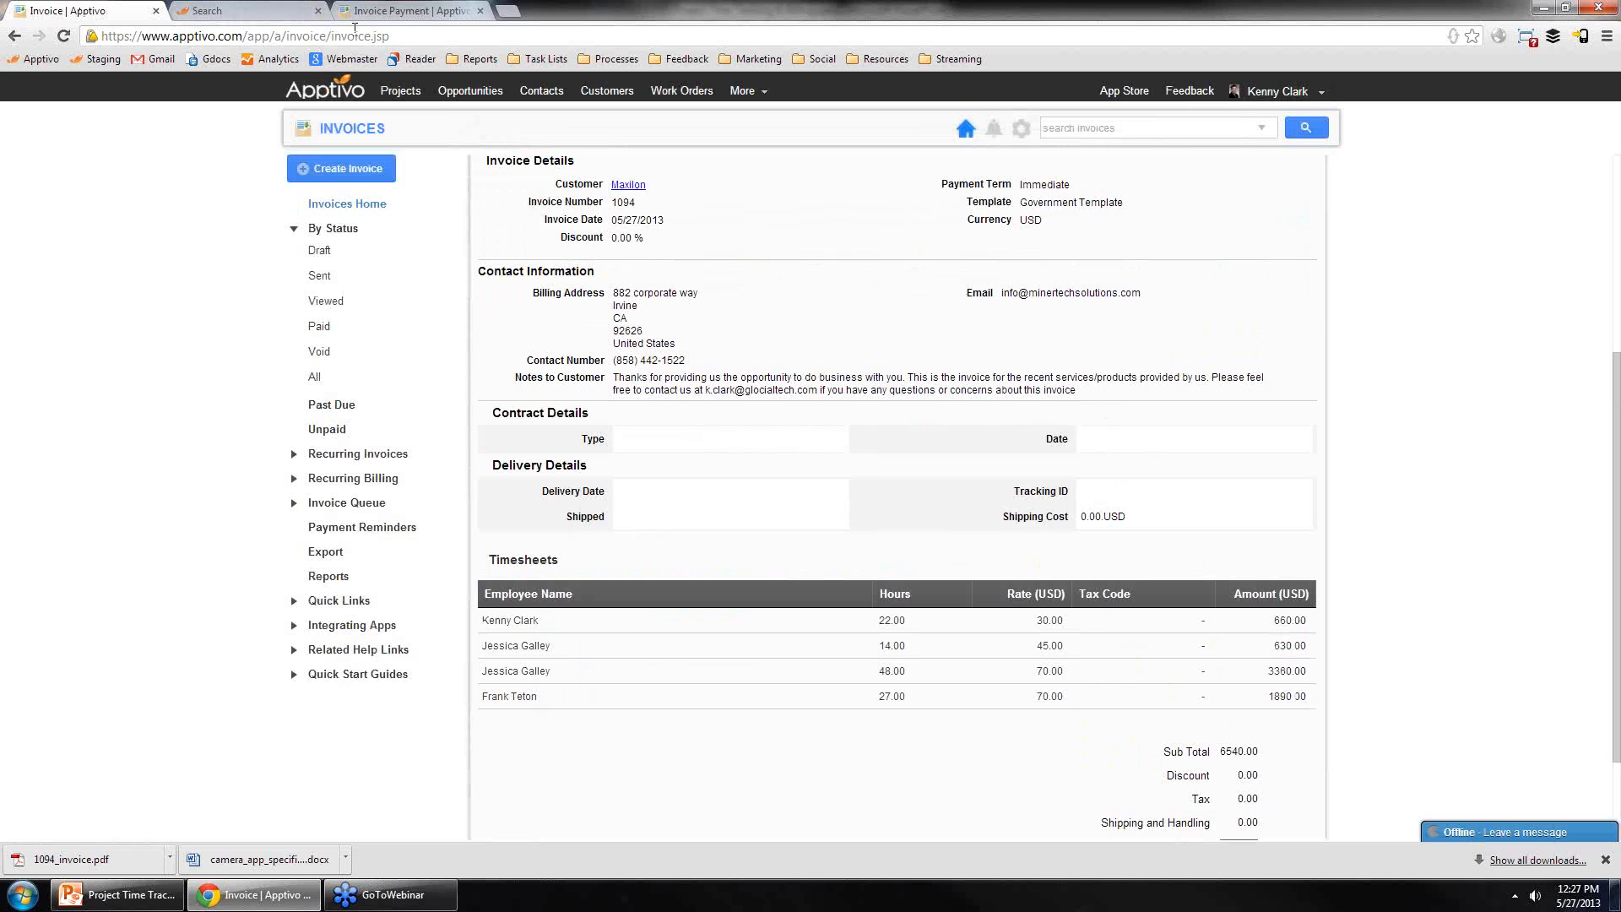
click(118, 894)
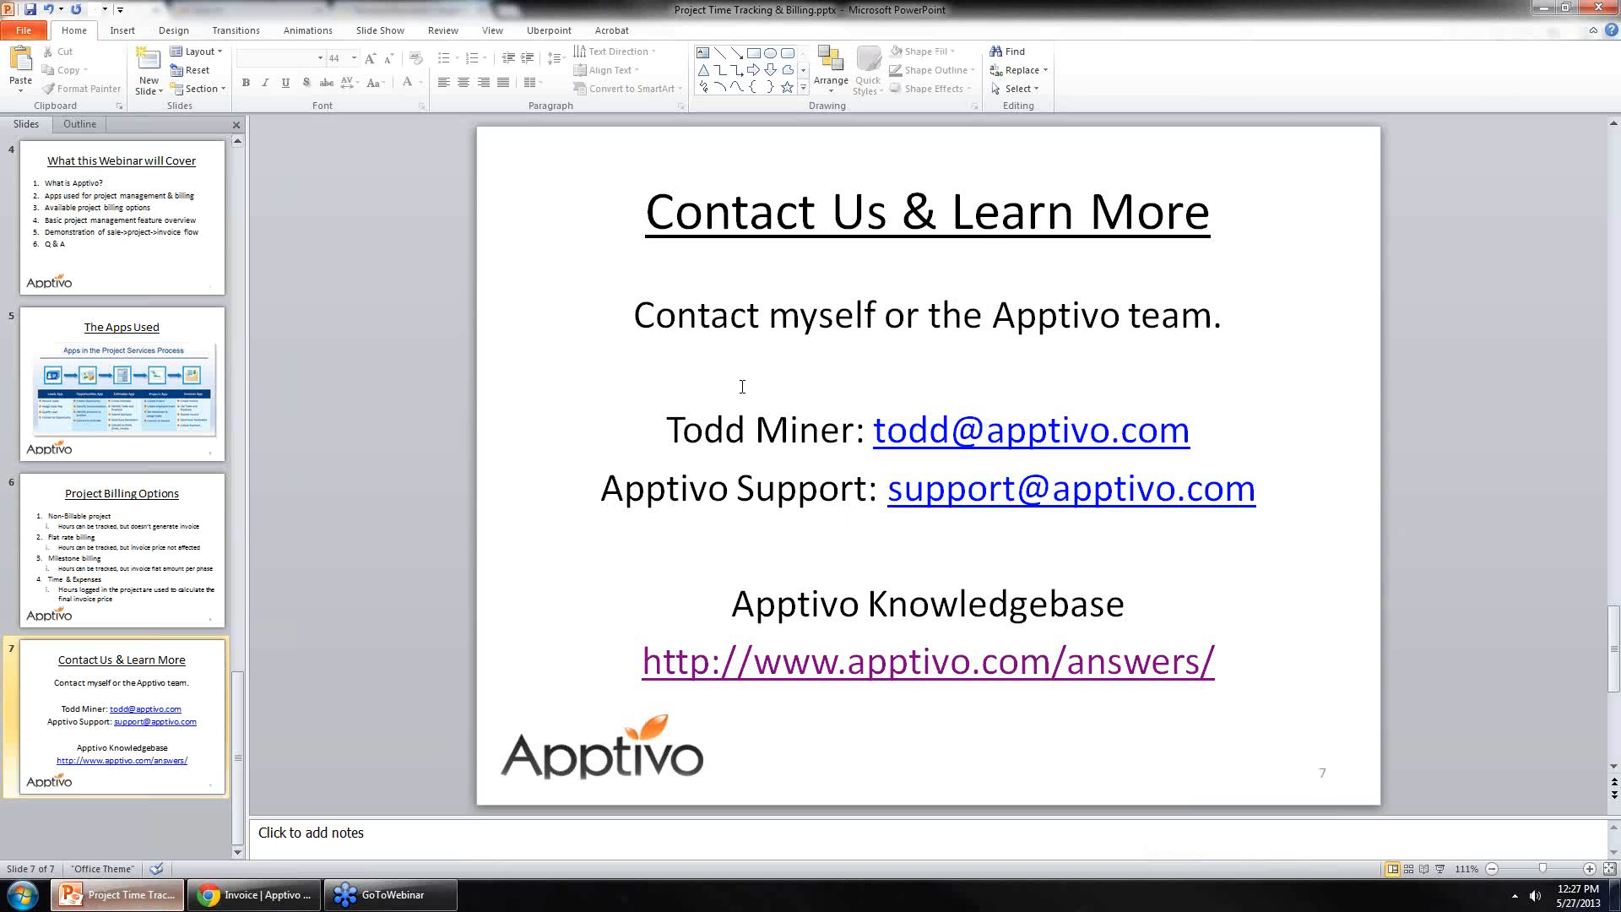
click(254, 894)
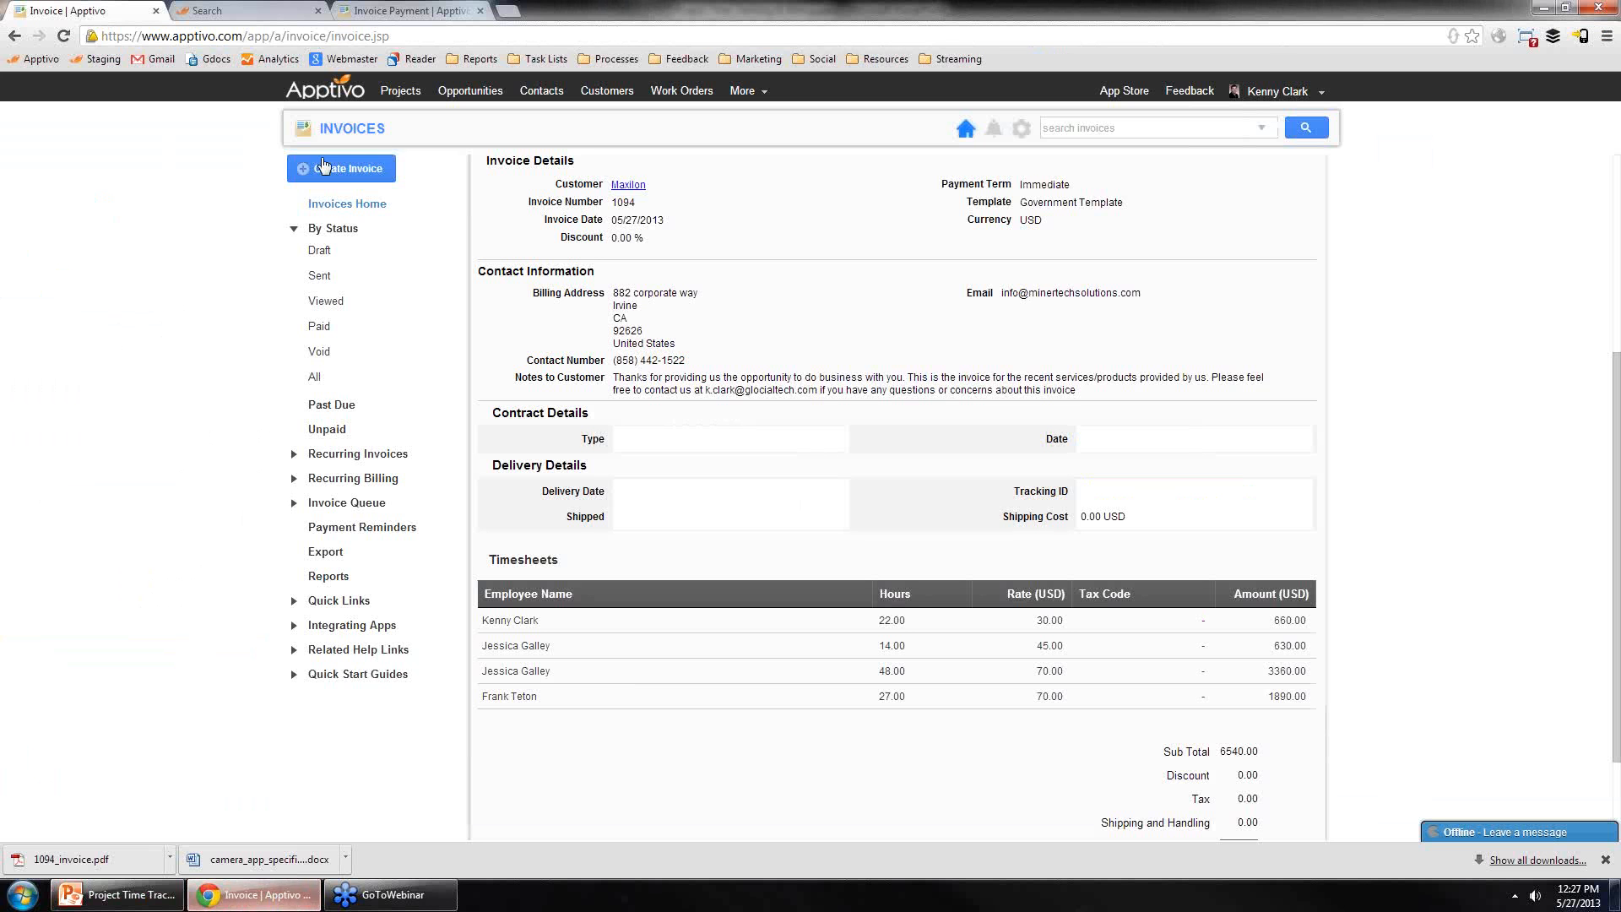
Step: Search the web in a new tab for "project time tracking & billing"
click(508, 10)
text(pr)
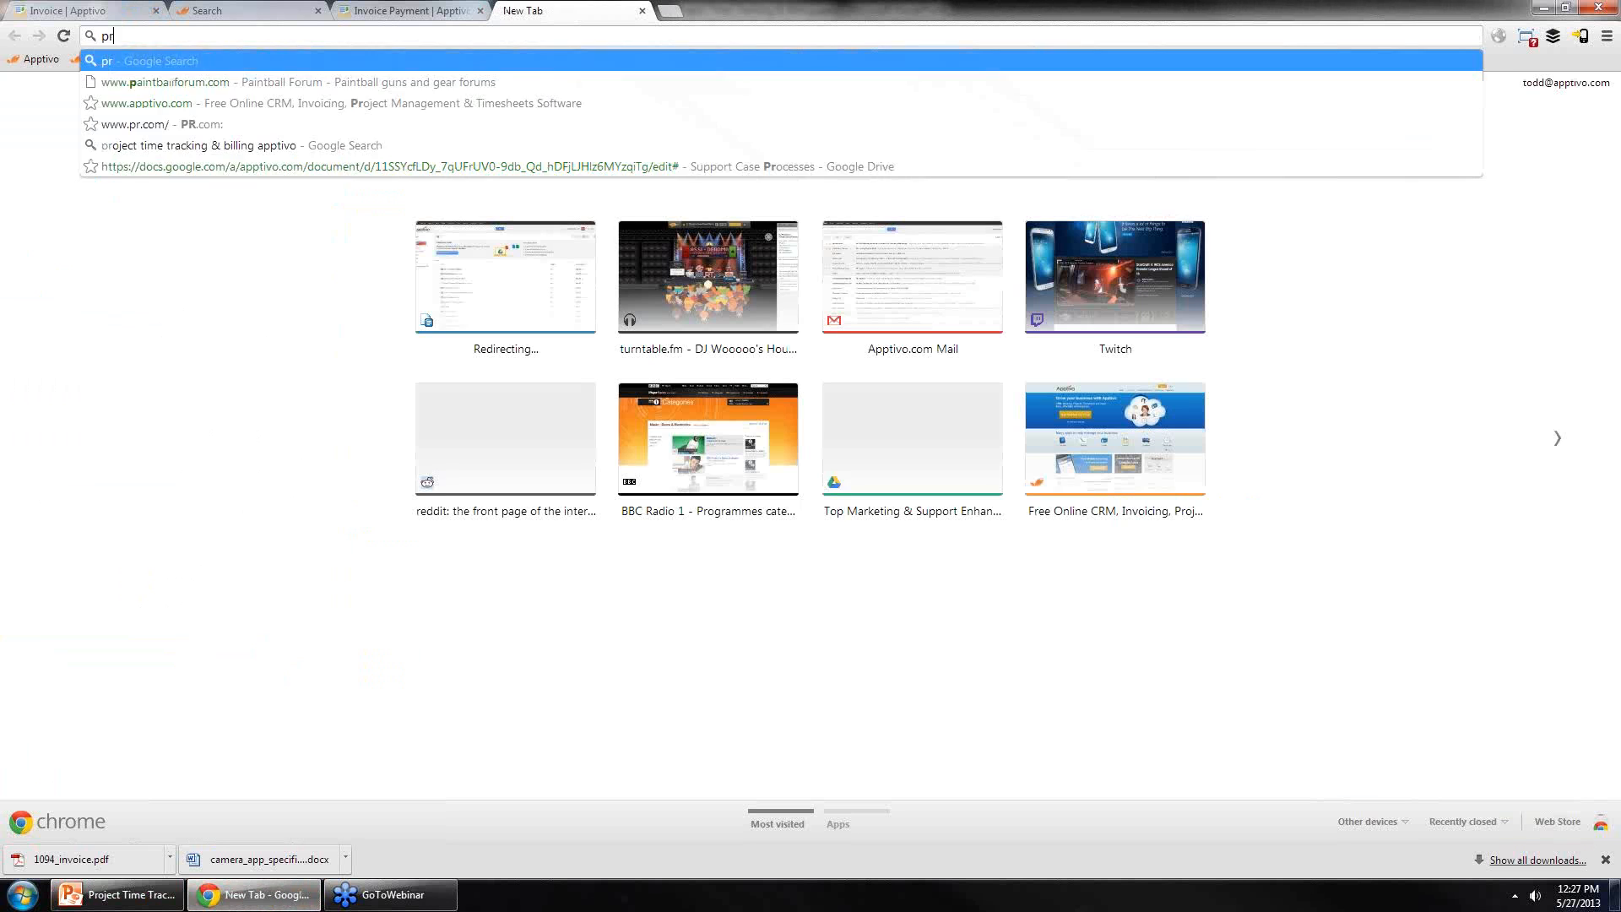
text(oject time)
key(Return)
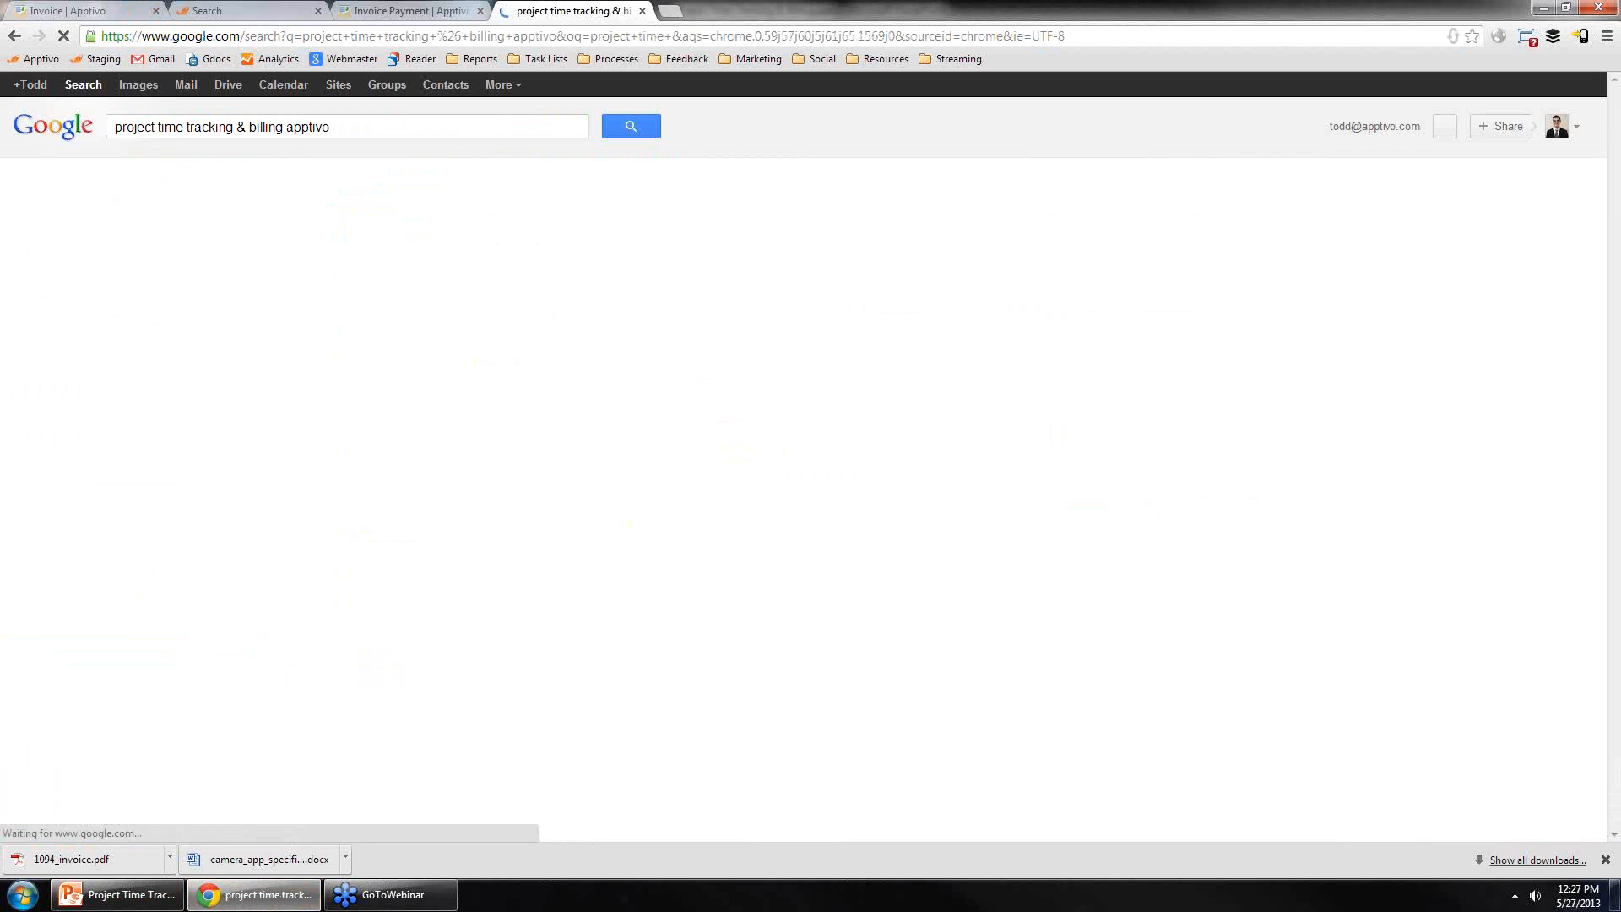
double_click(316, 126)
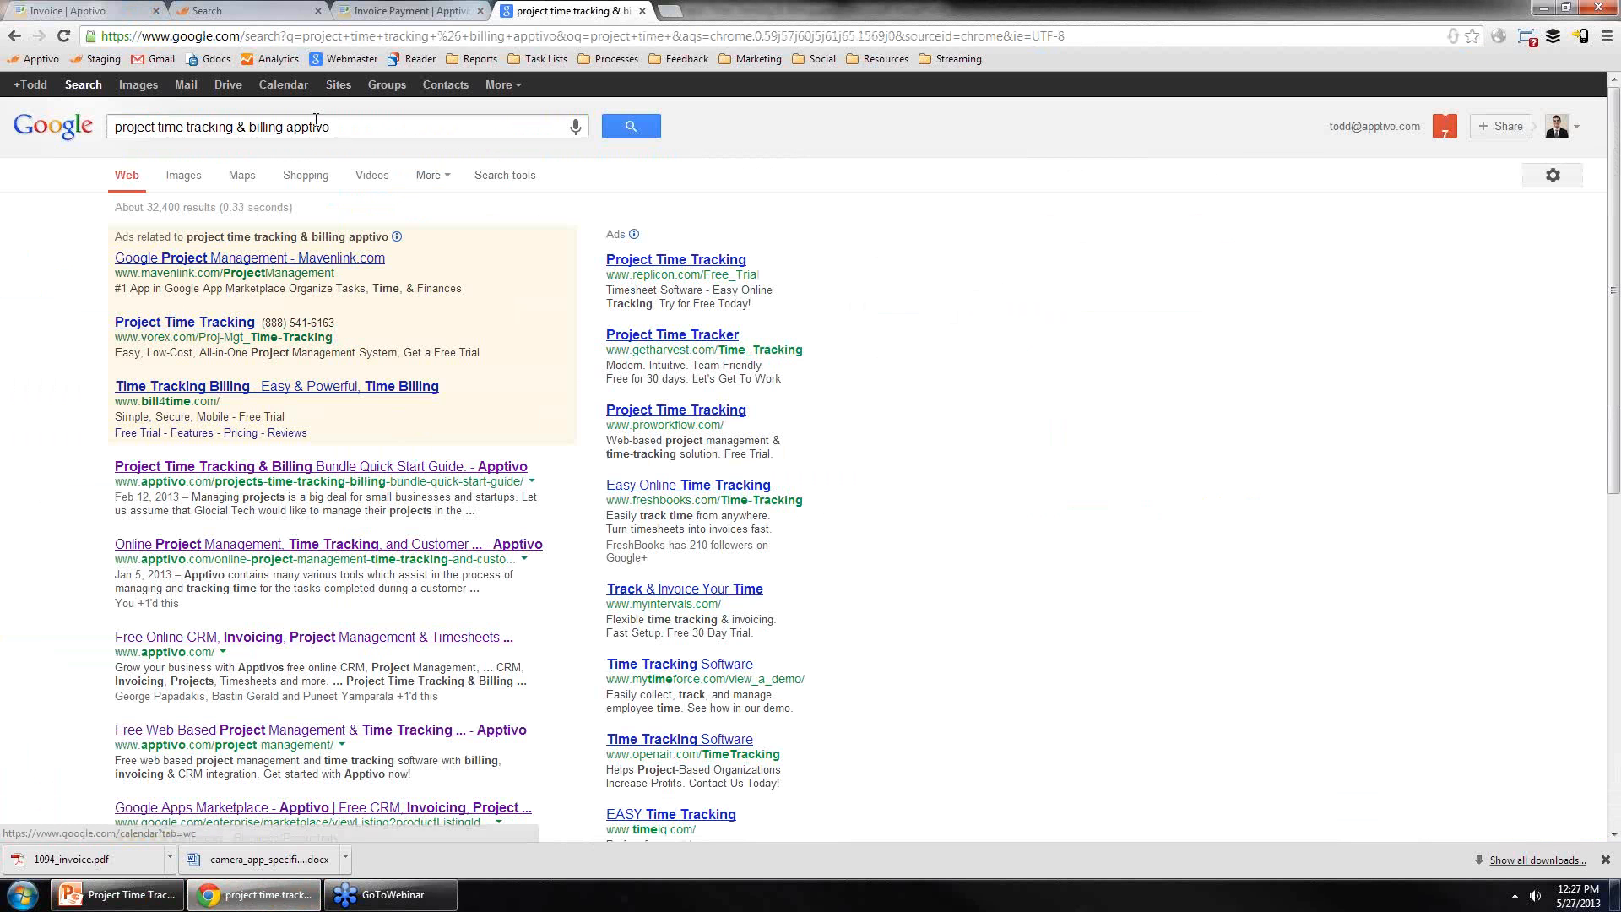
key(BackSpace)
key(Return)
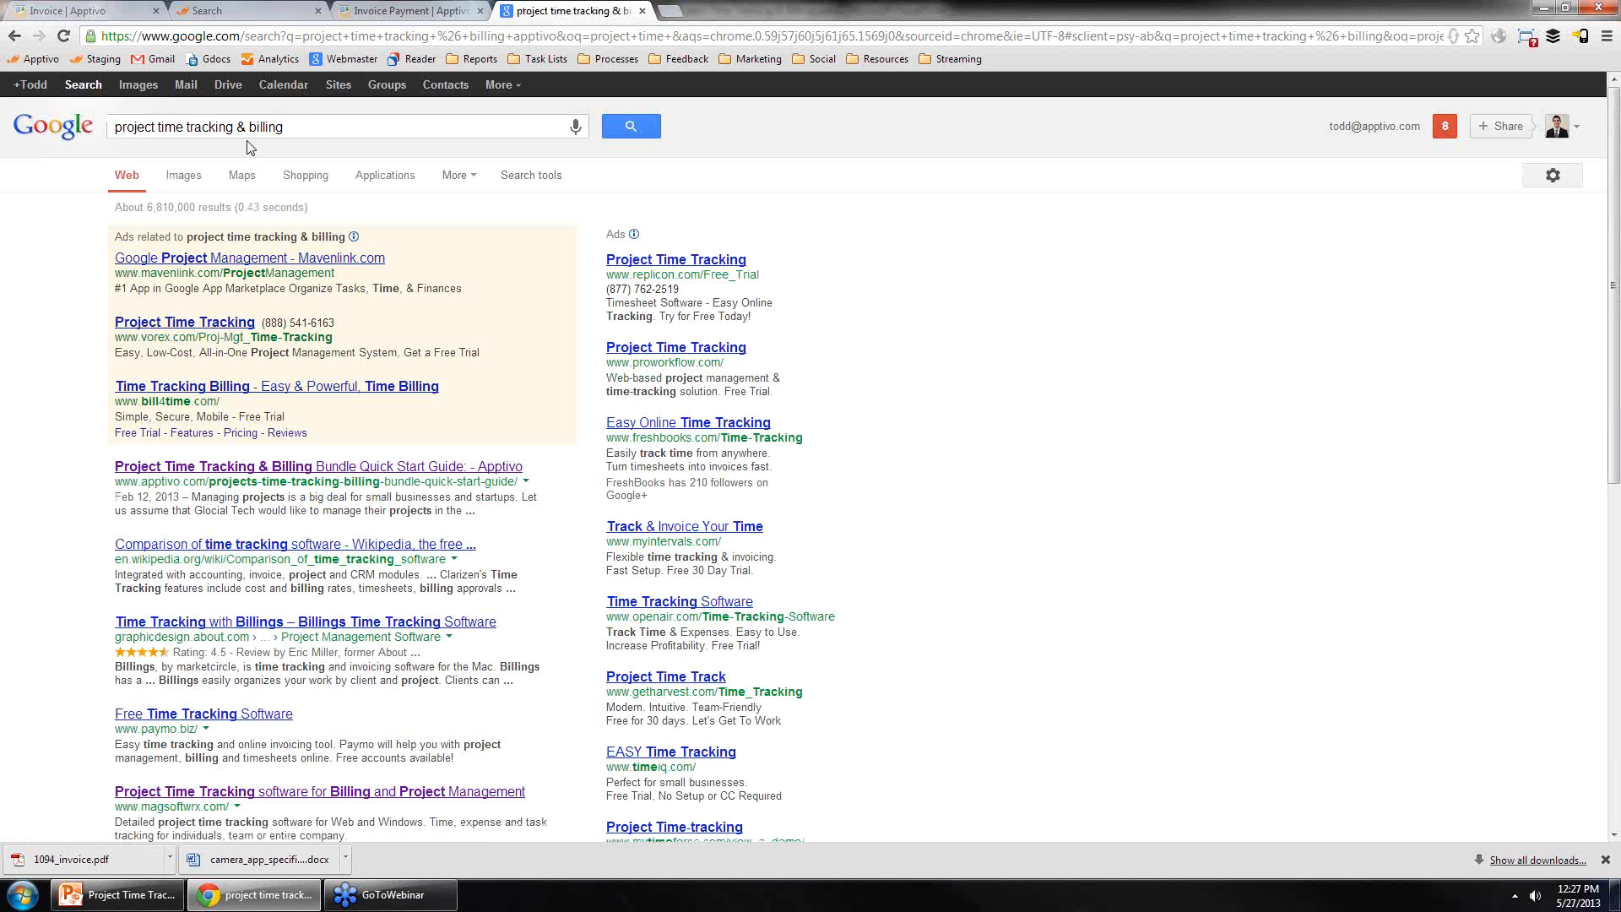
Step: Open the Project Time Tracking & Billing Bundle Quick Start Guide result and read through its steps
click(346, 469)
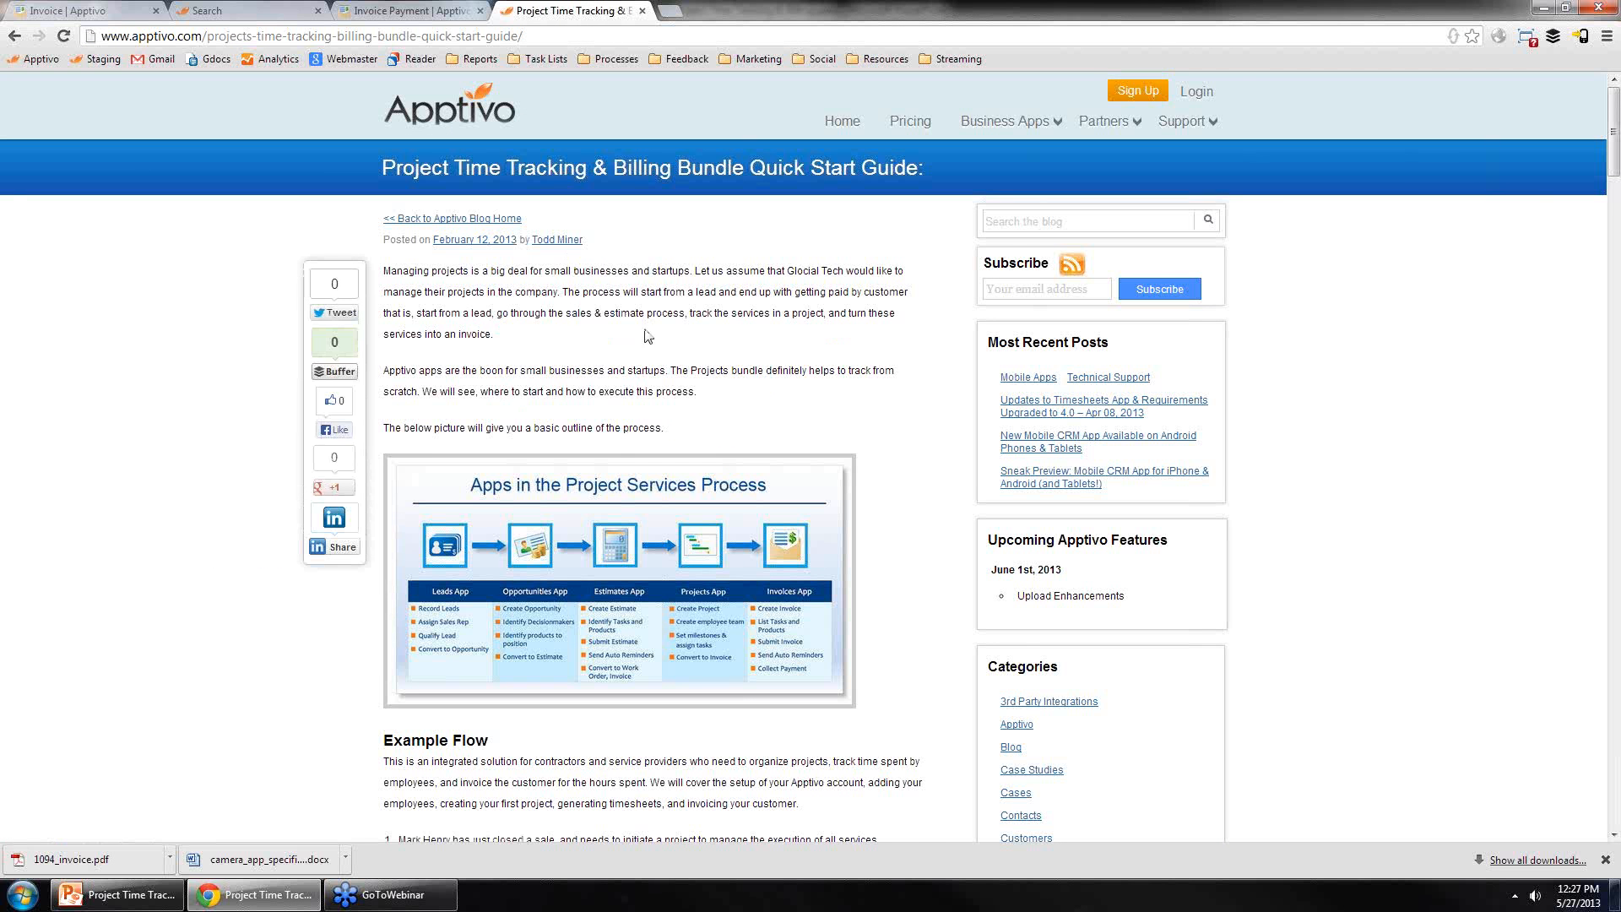
scroll(647, 336, down, 2)
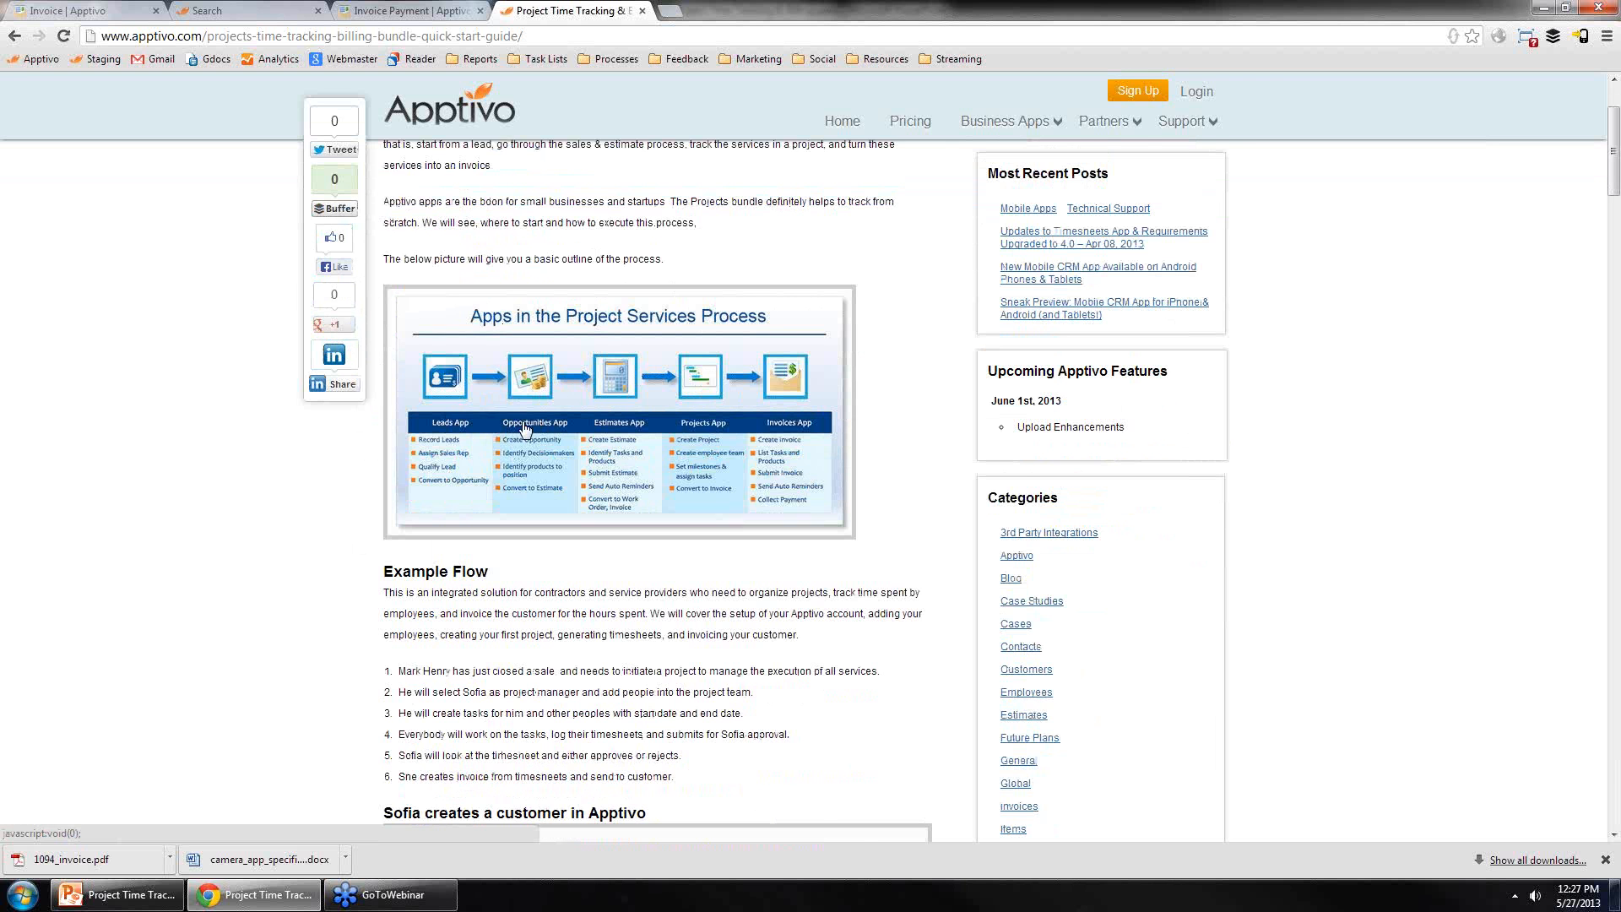
scroll(524, 429, down, 6)
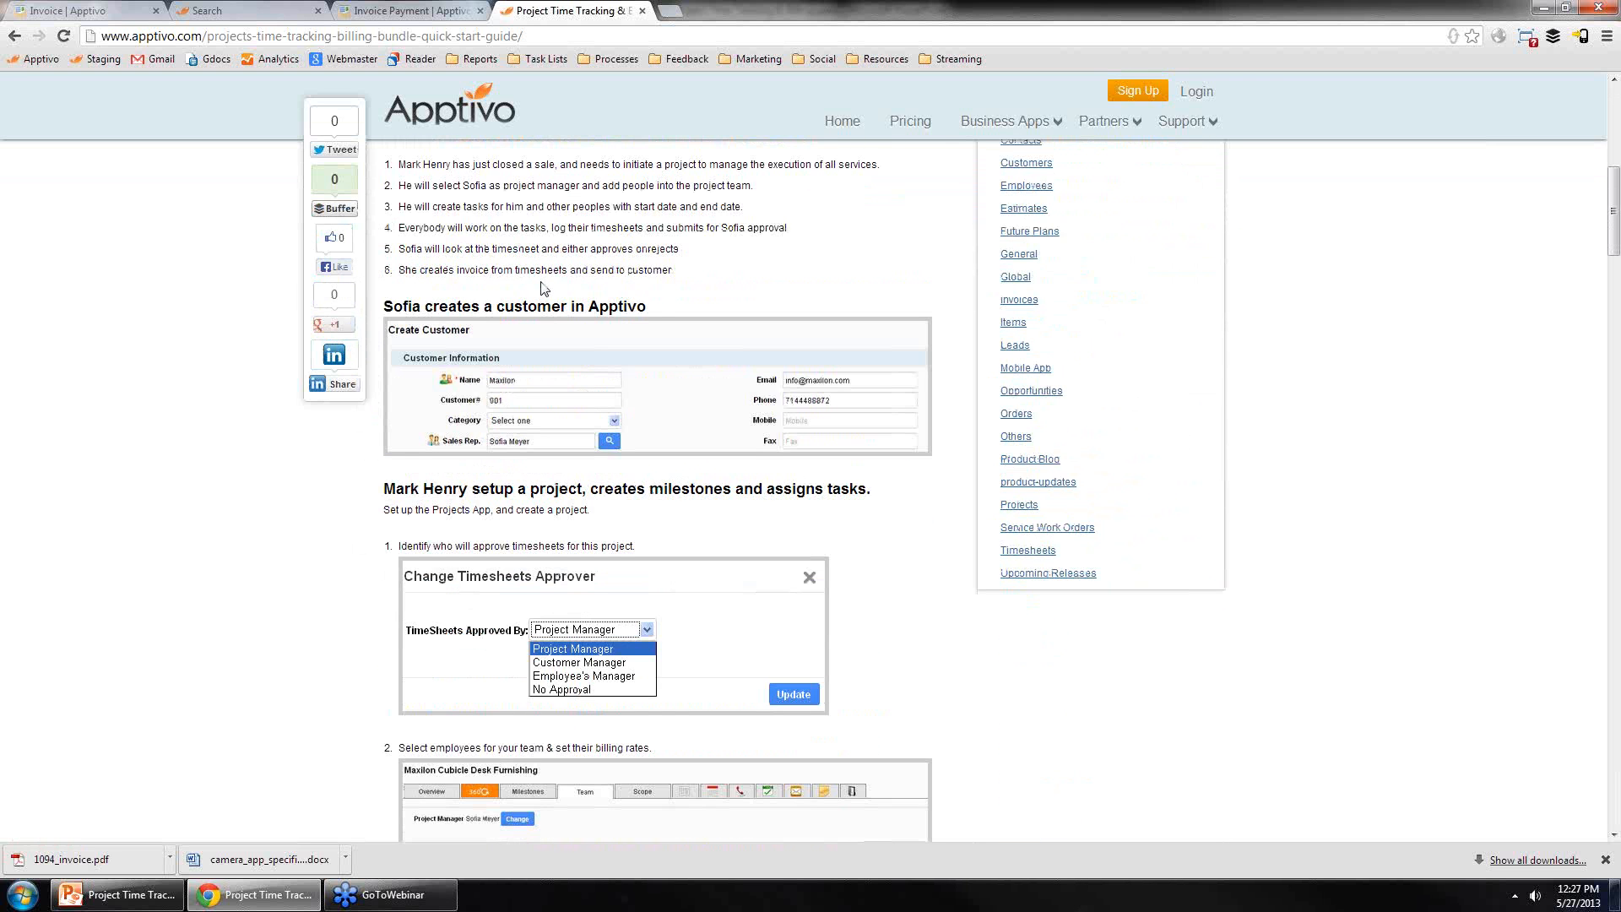
scroll(541, 288, down, 3)
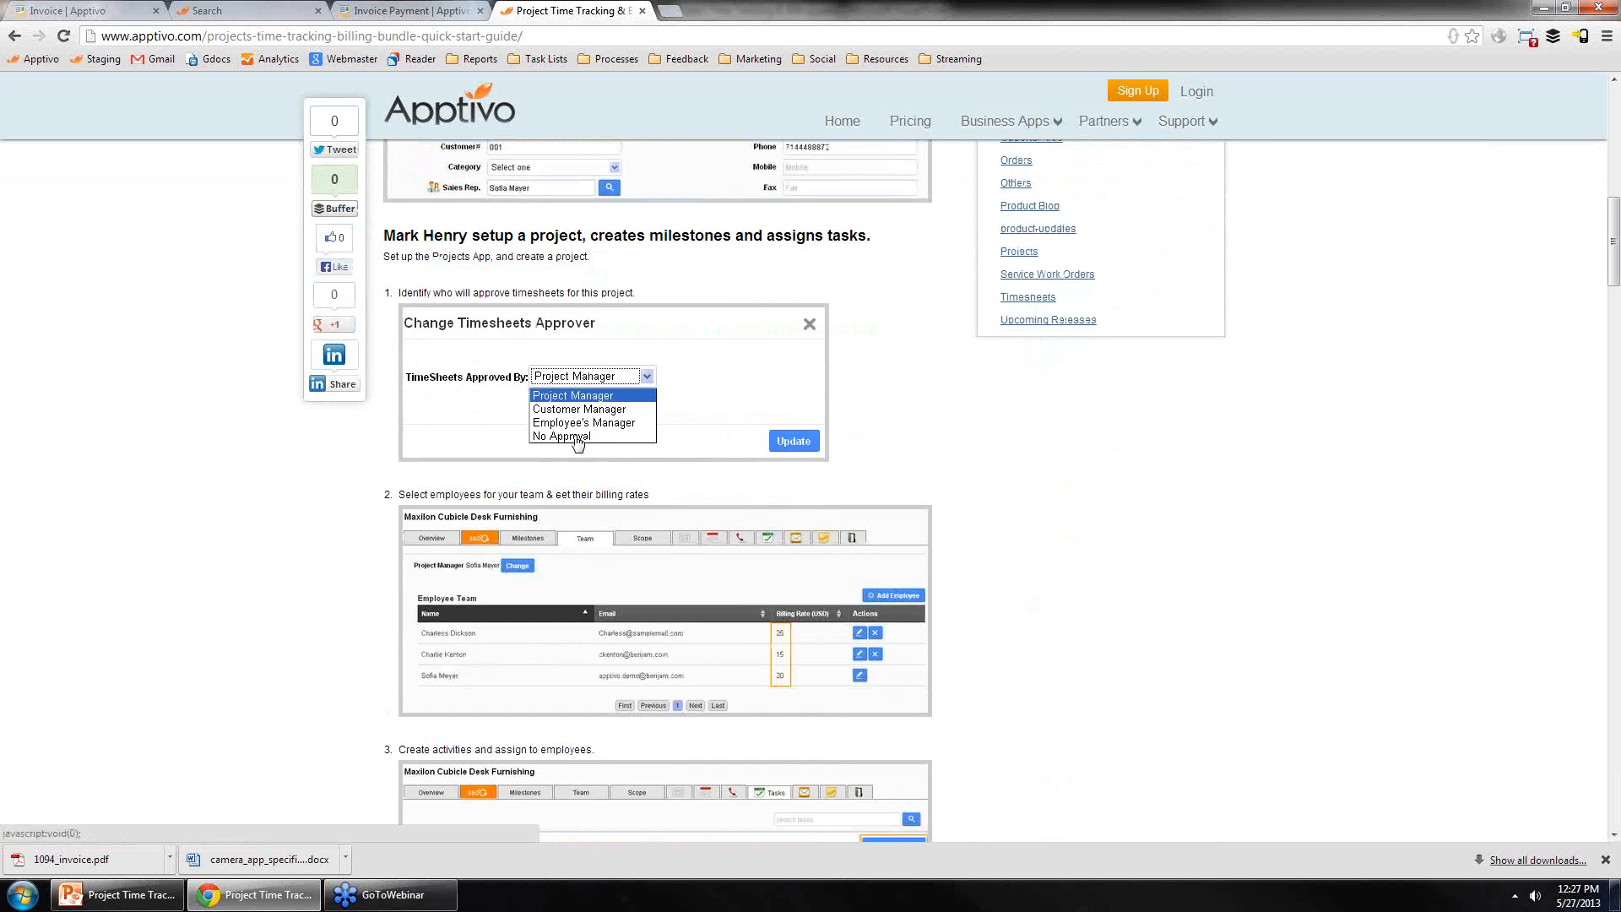
scroll(577, 440, down, 9)
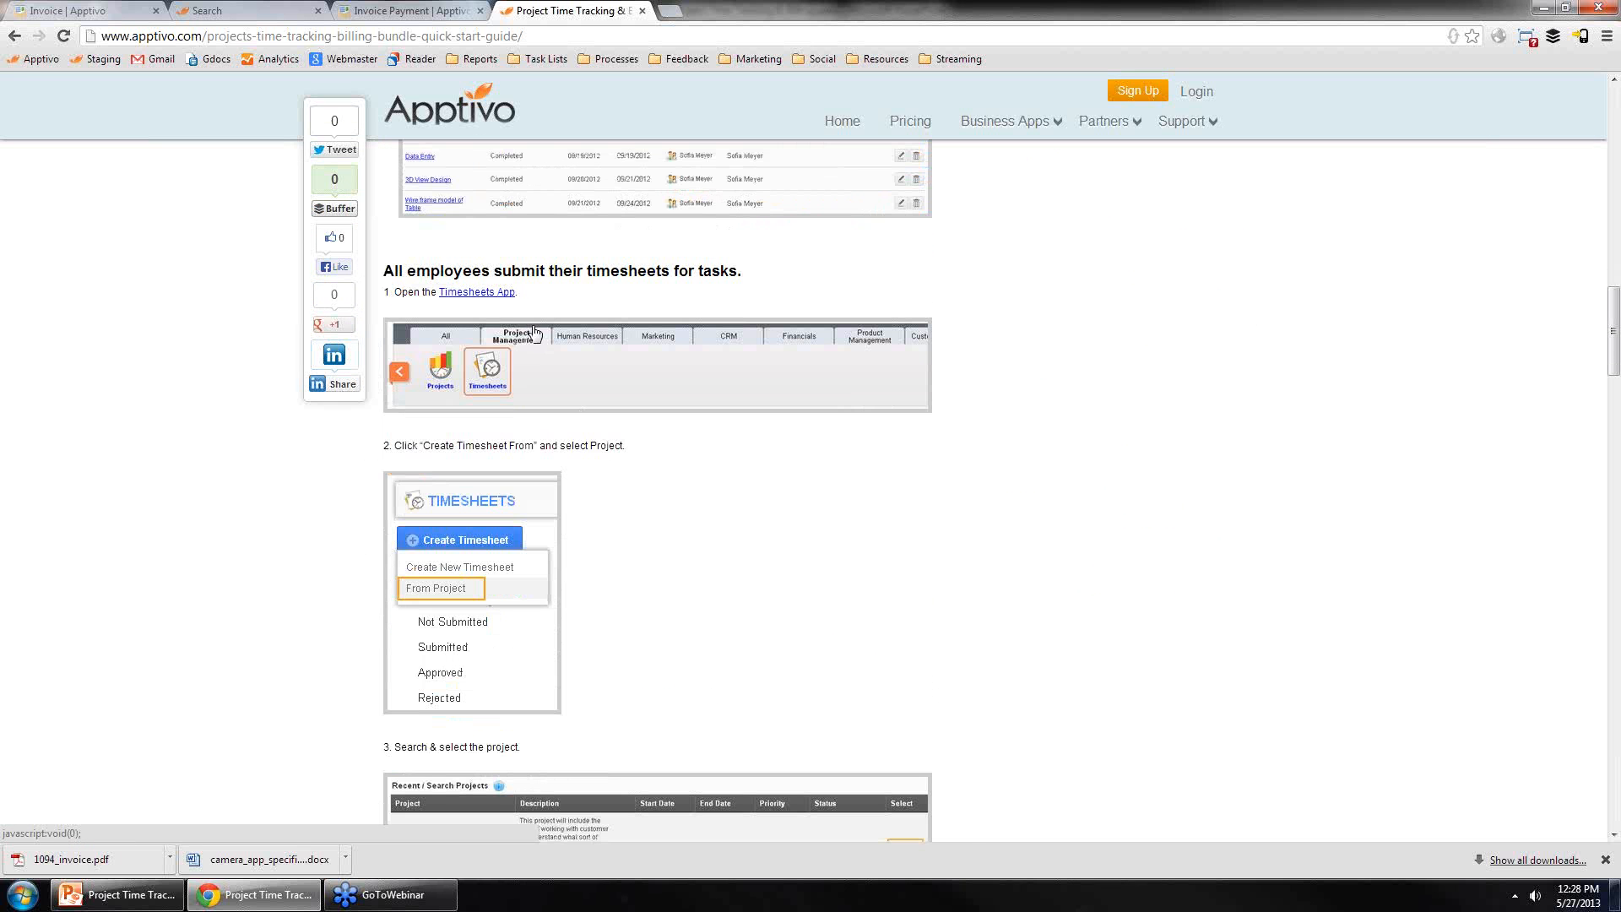
scroll(792, 543, down, 6)
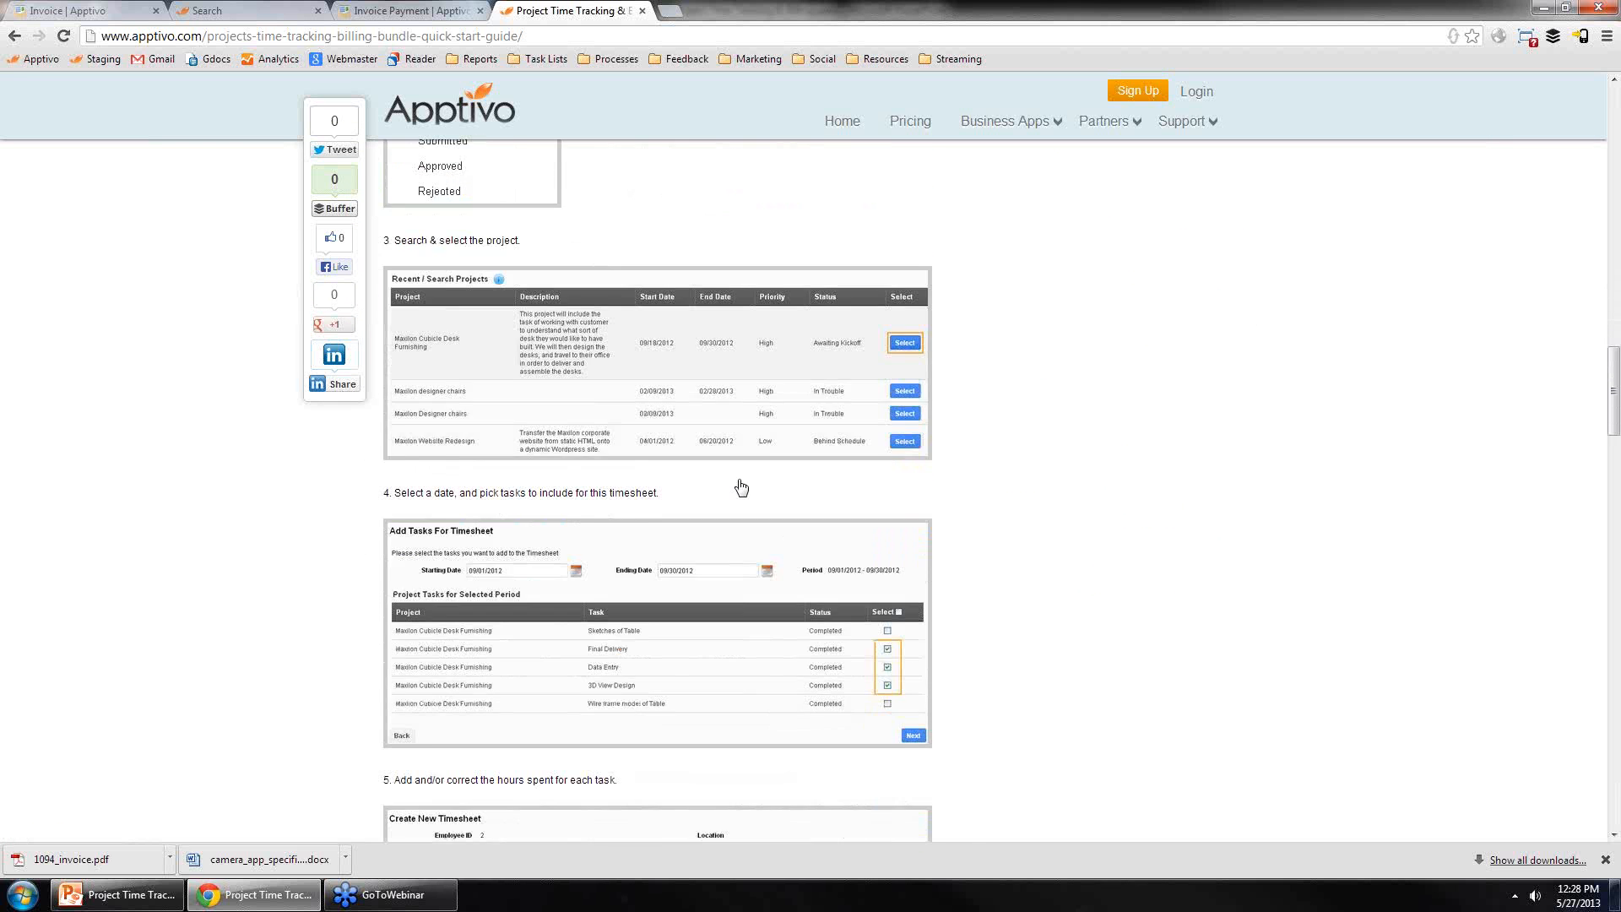
scroll(741, 488, down, 14)
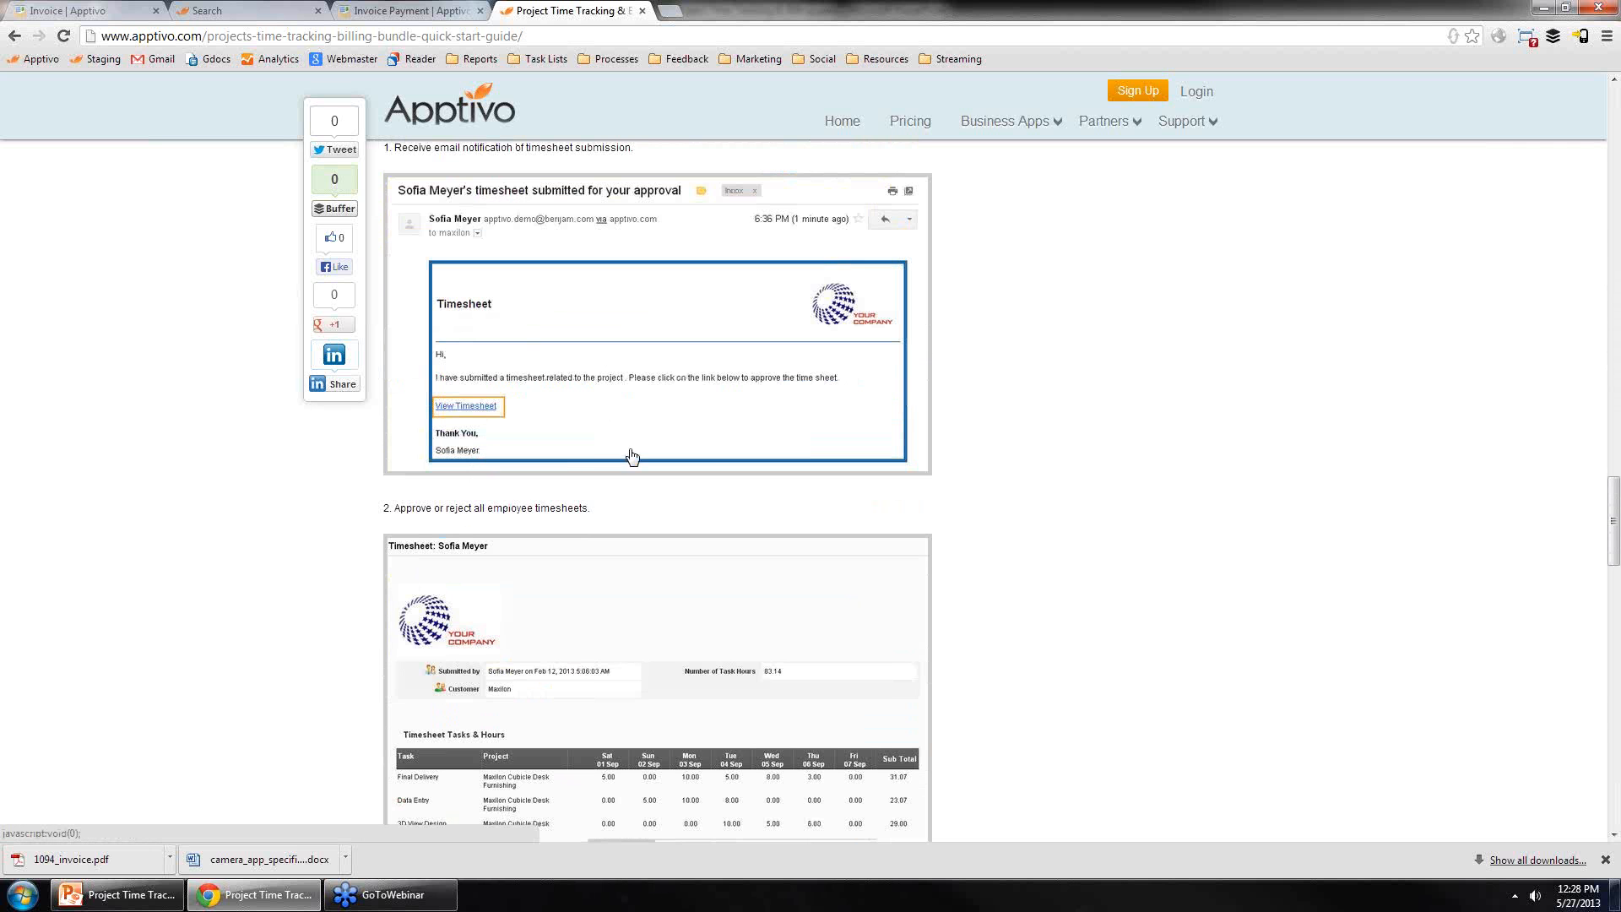
scroll(692, 473, up, 15)
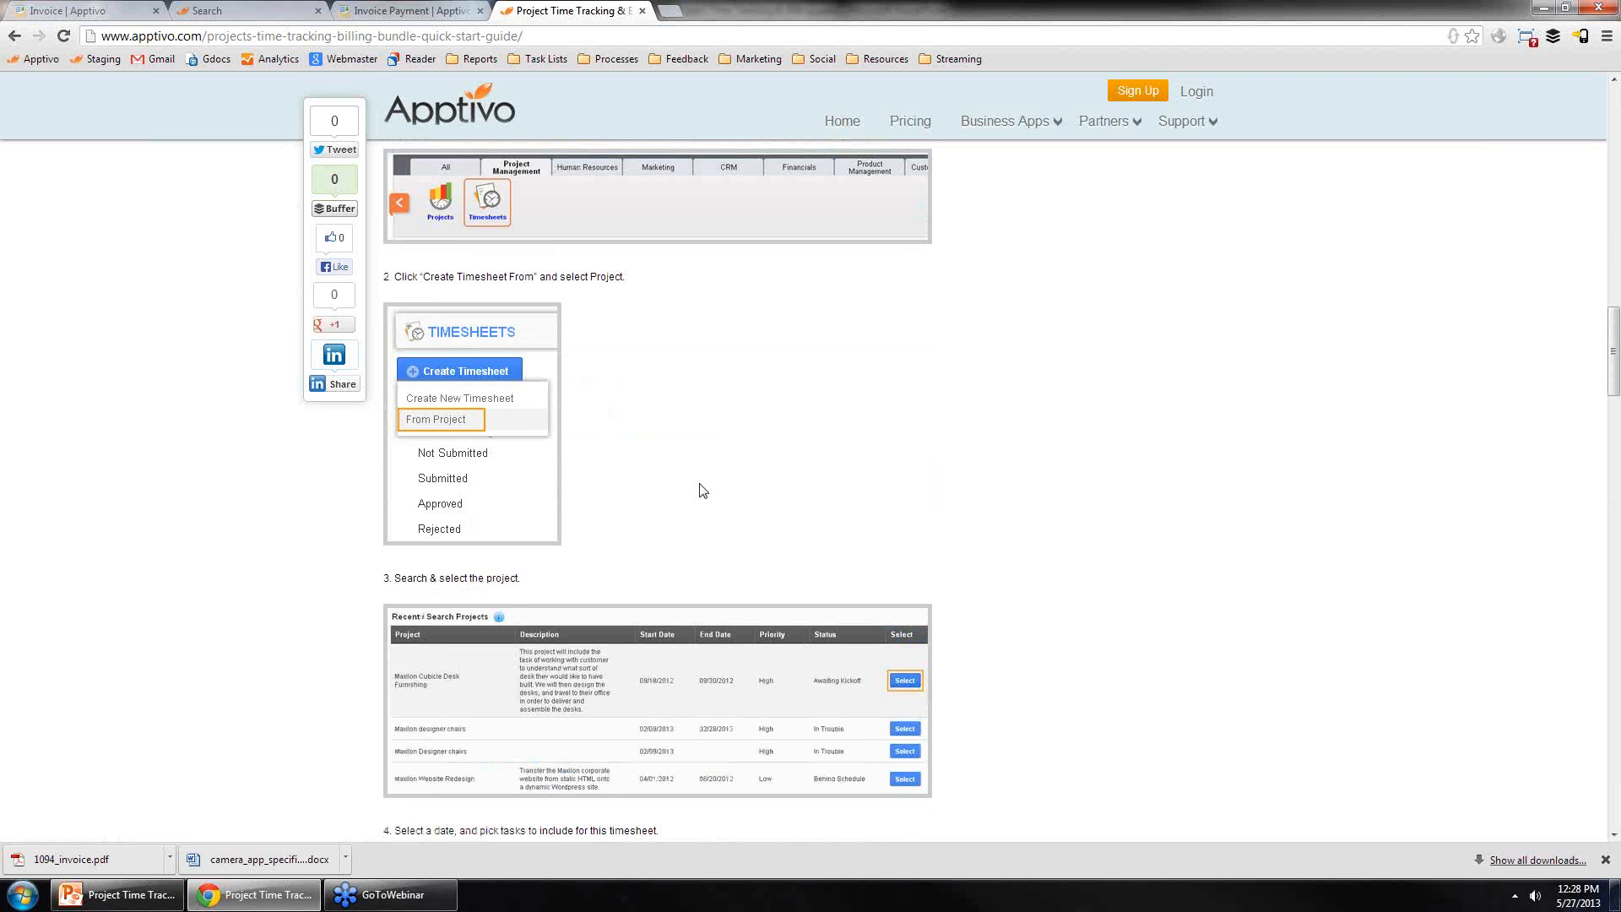
scroll(703, 490, up, 20)
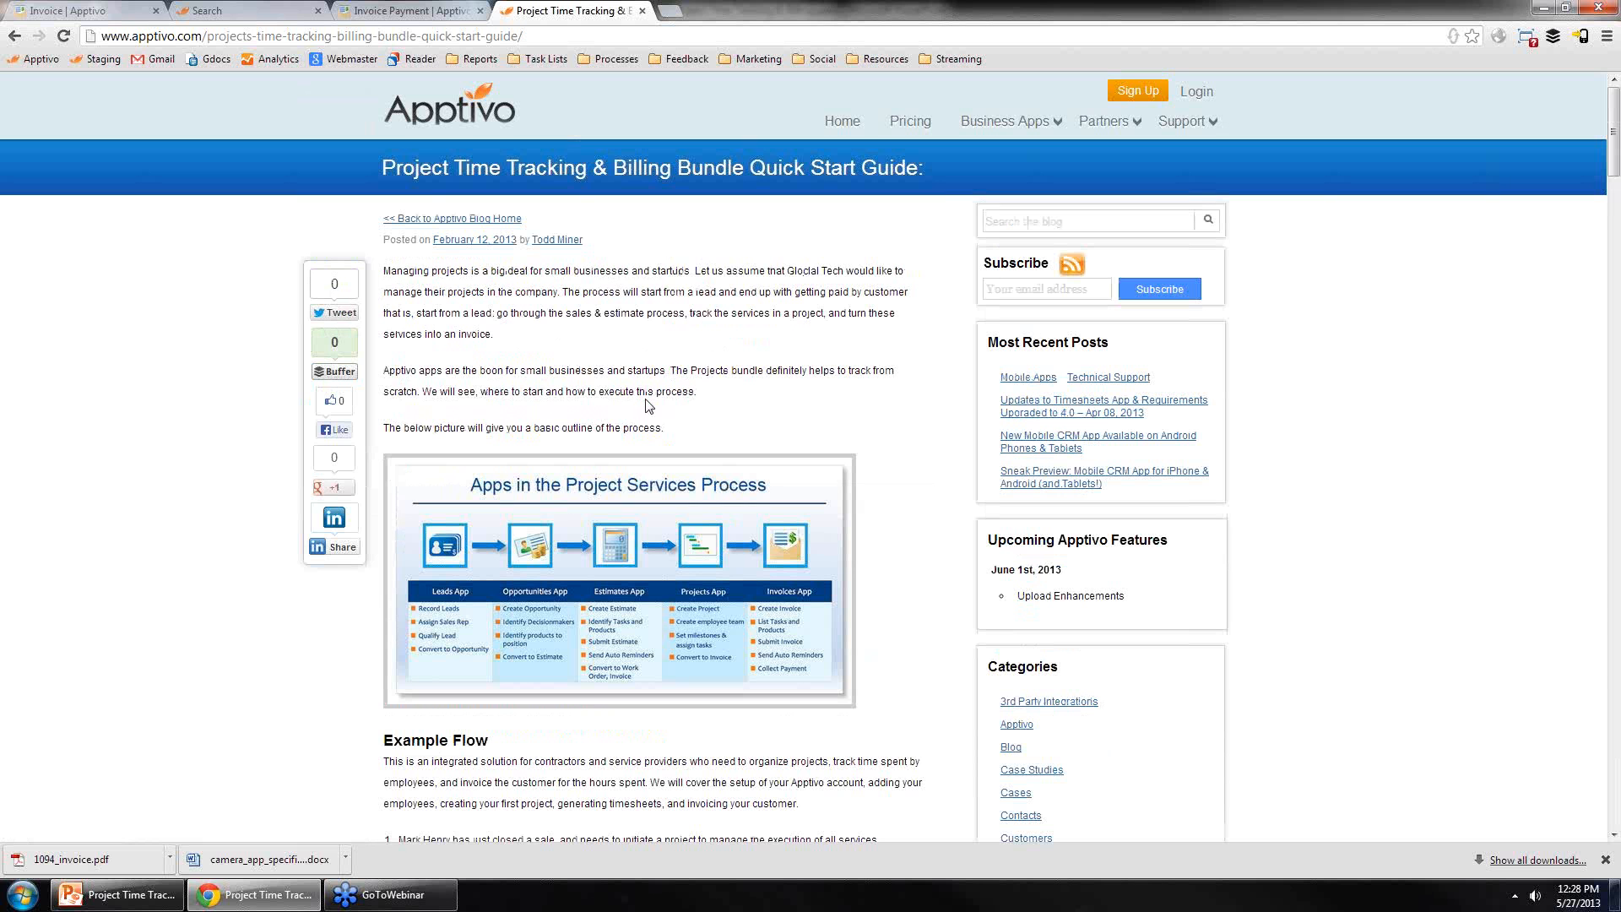
Step: Switch to the presentation and highlight the Apptivo Support contact line on the Contact Us slide
click(106, 897)
click(1317, 372)
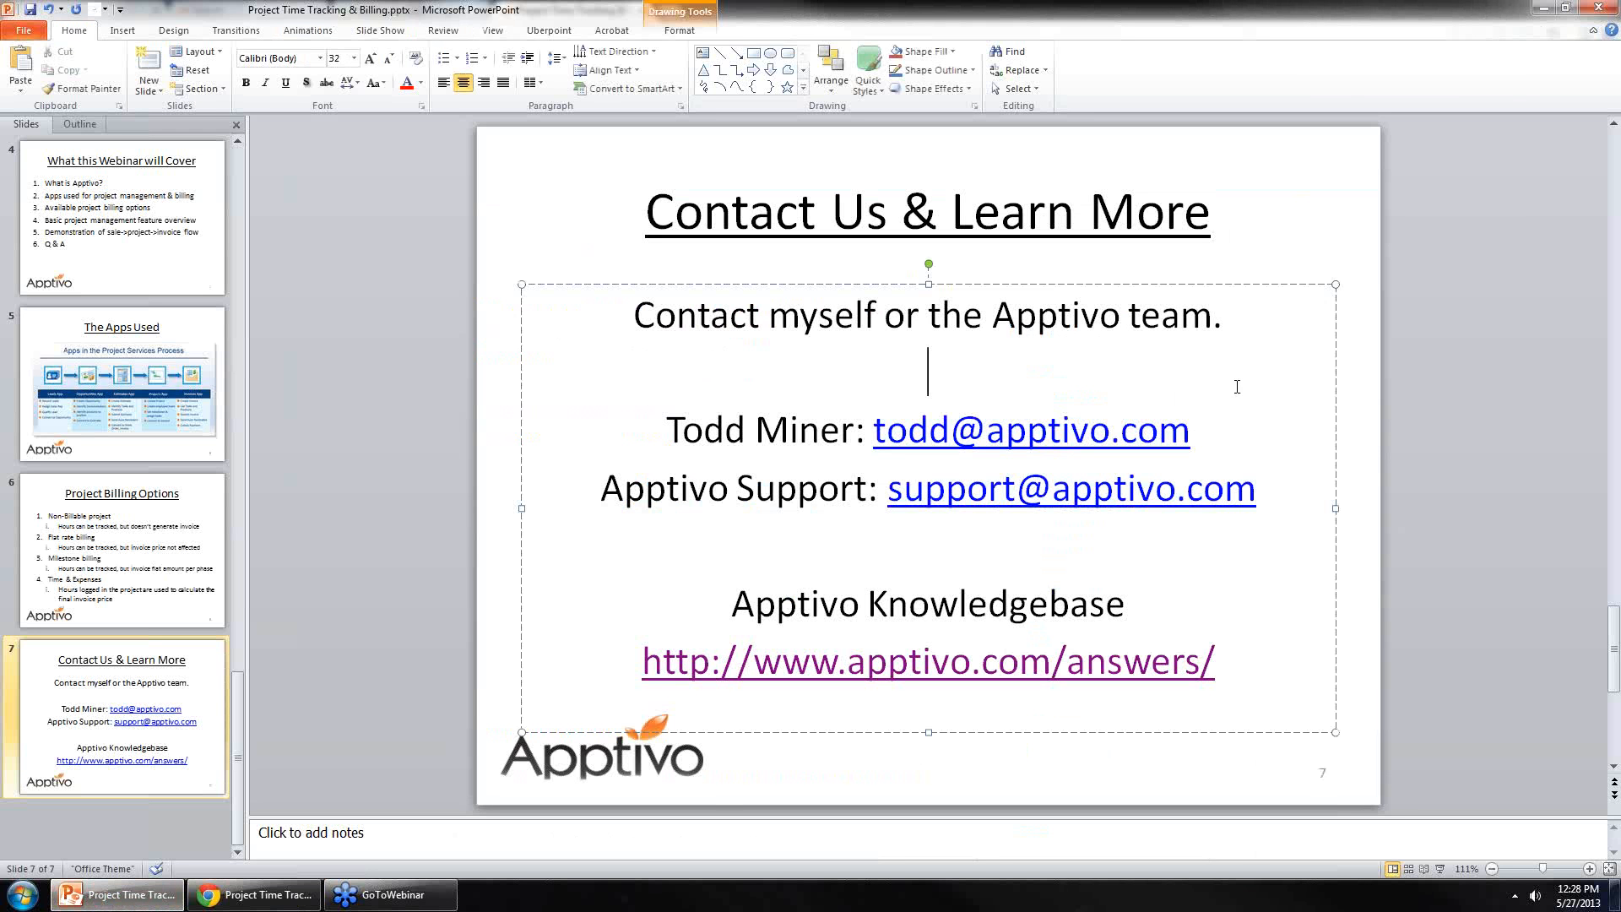
click(1380, 389)
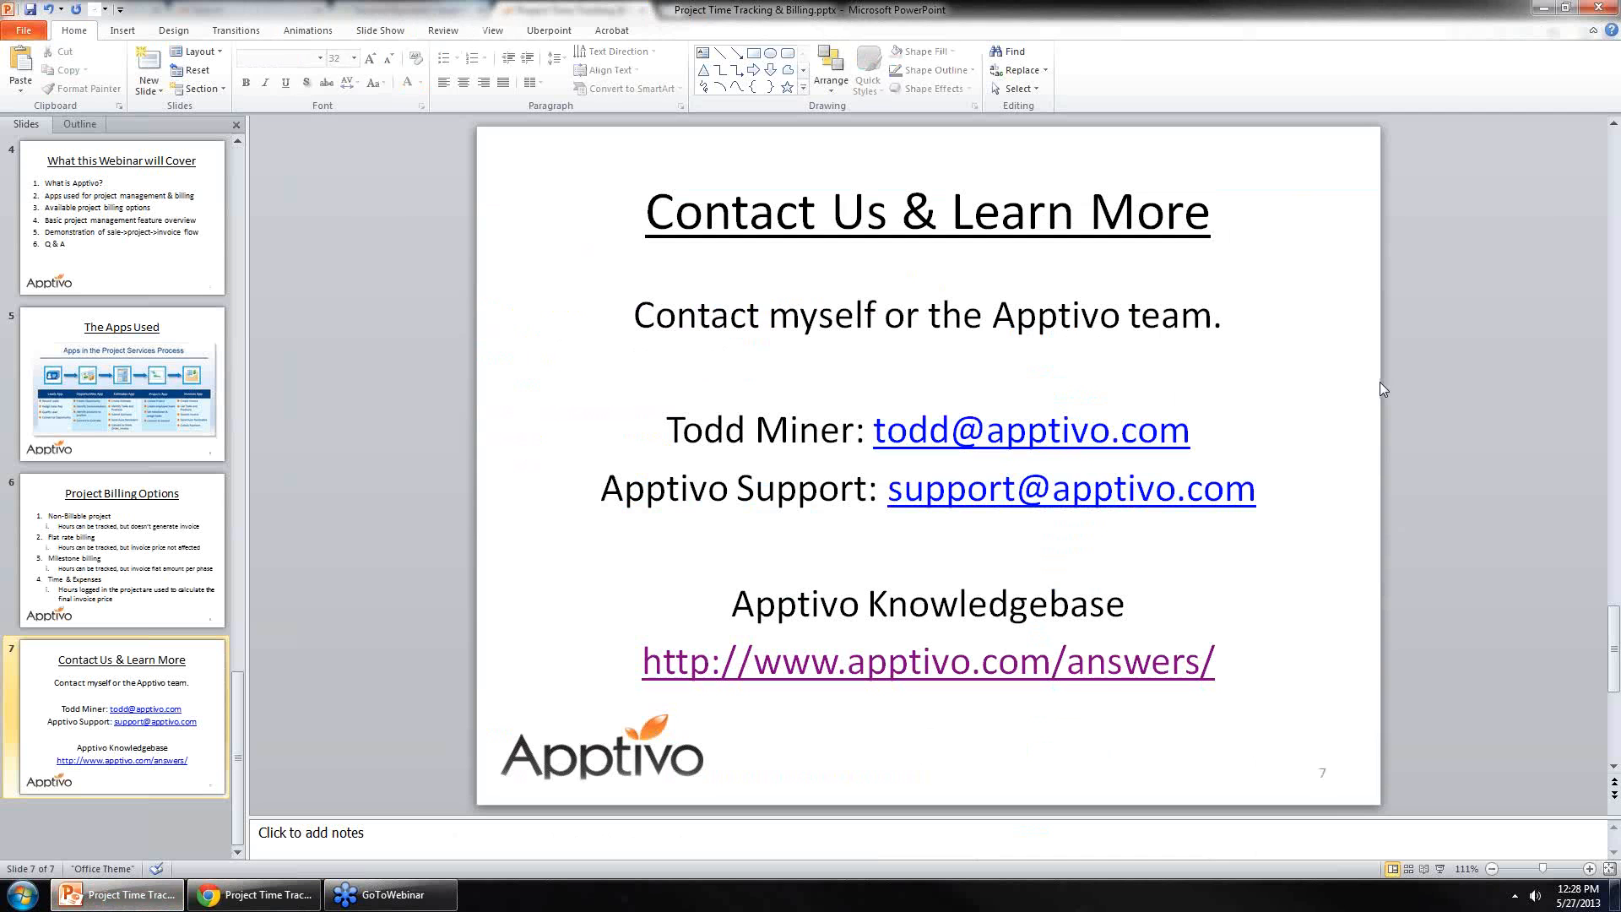
drag(856, 488, 1149, 508)
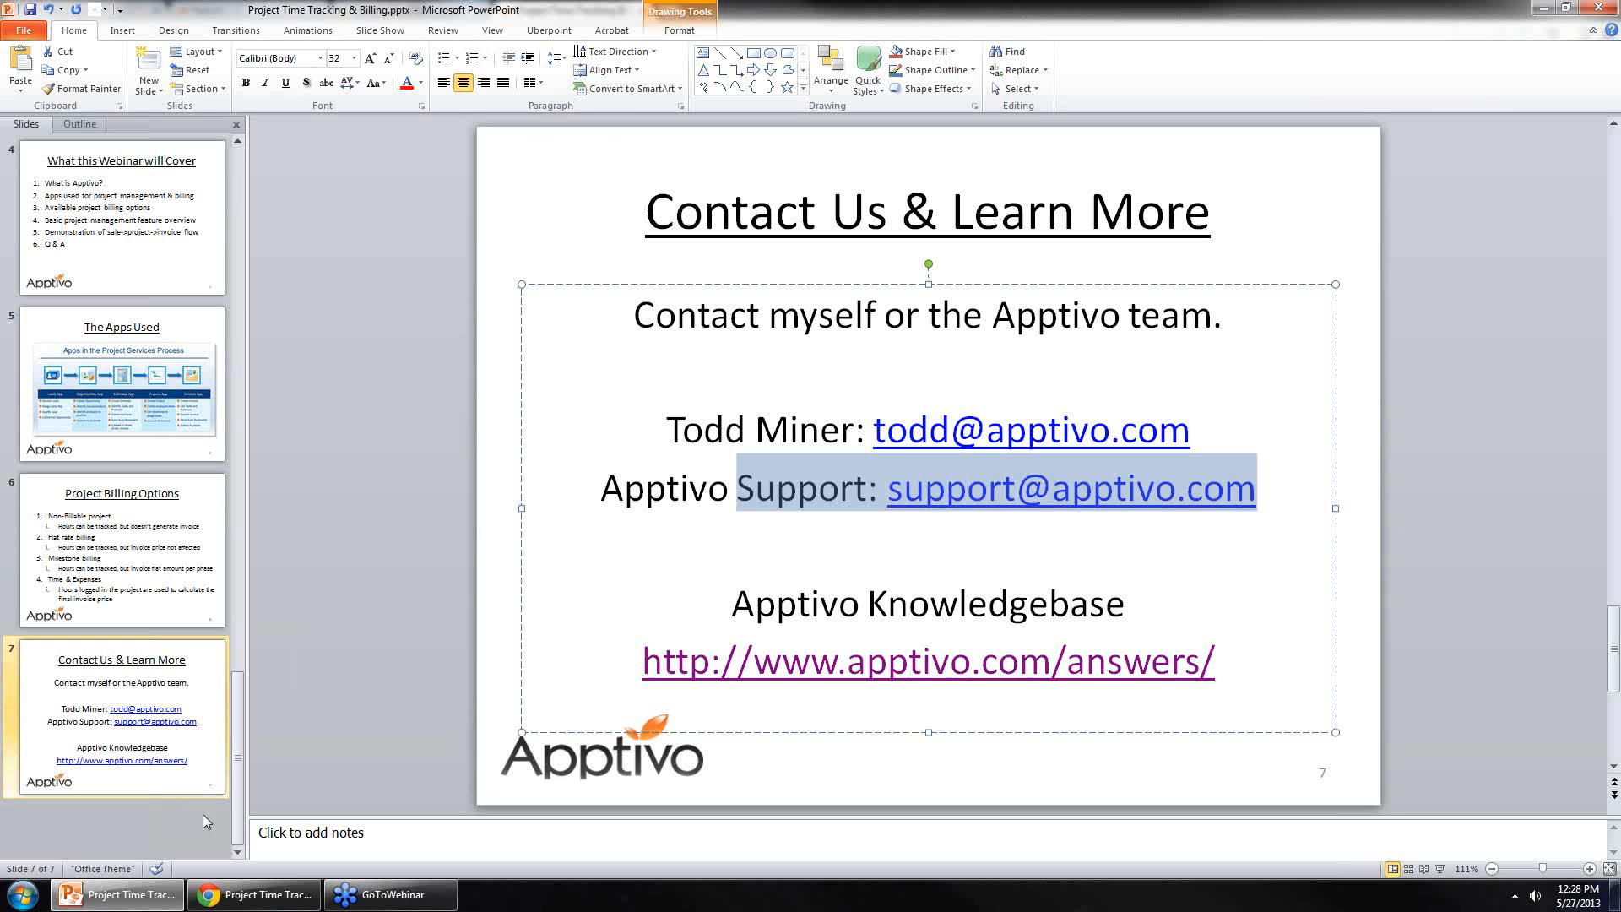
Step: Close the invoice payment tab and return to the Invoices home page
click(253, 894)
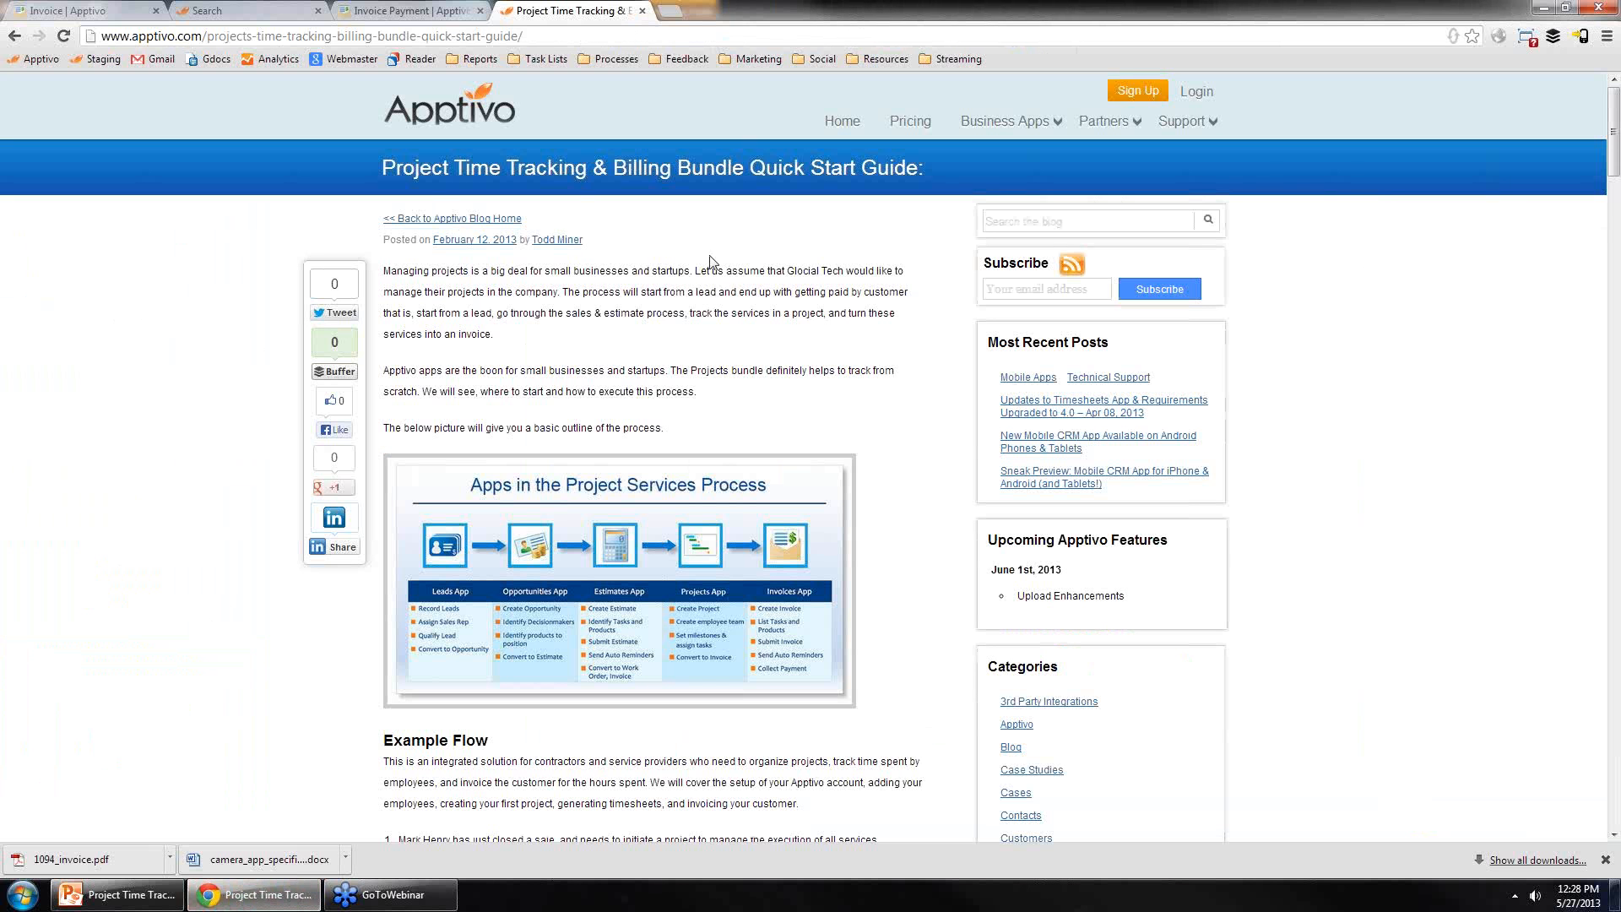
click(372, 10)
key(ctrl+w)
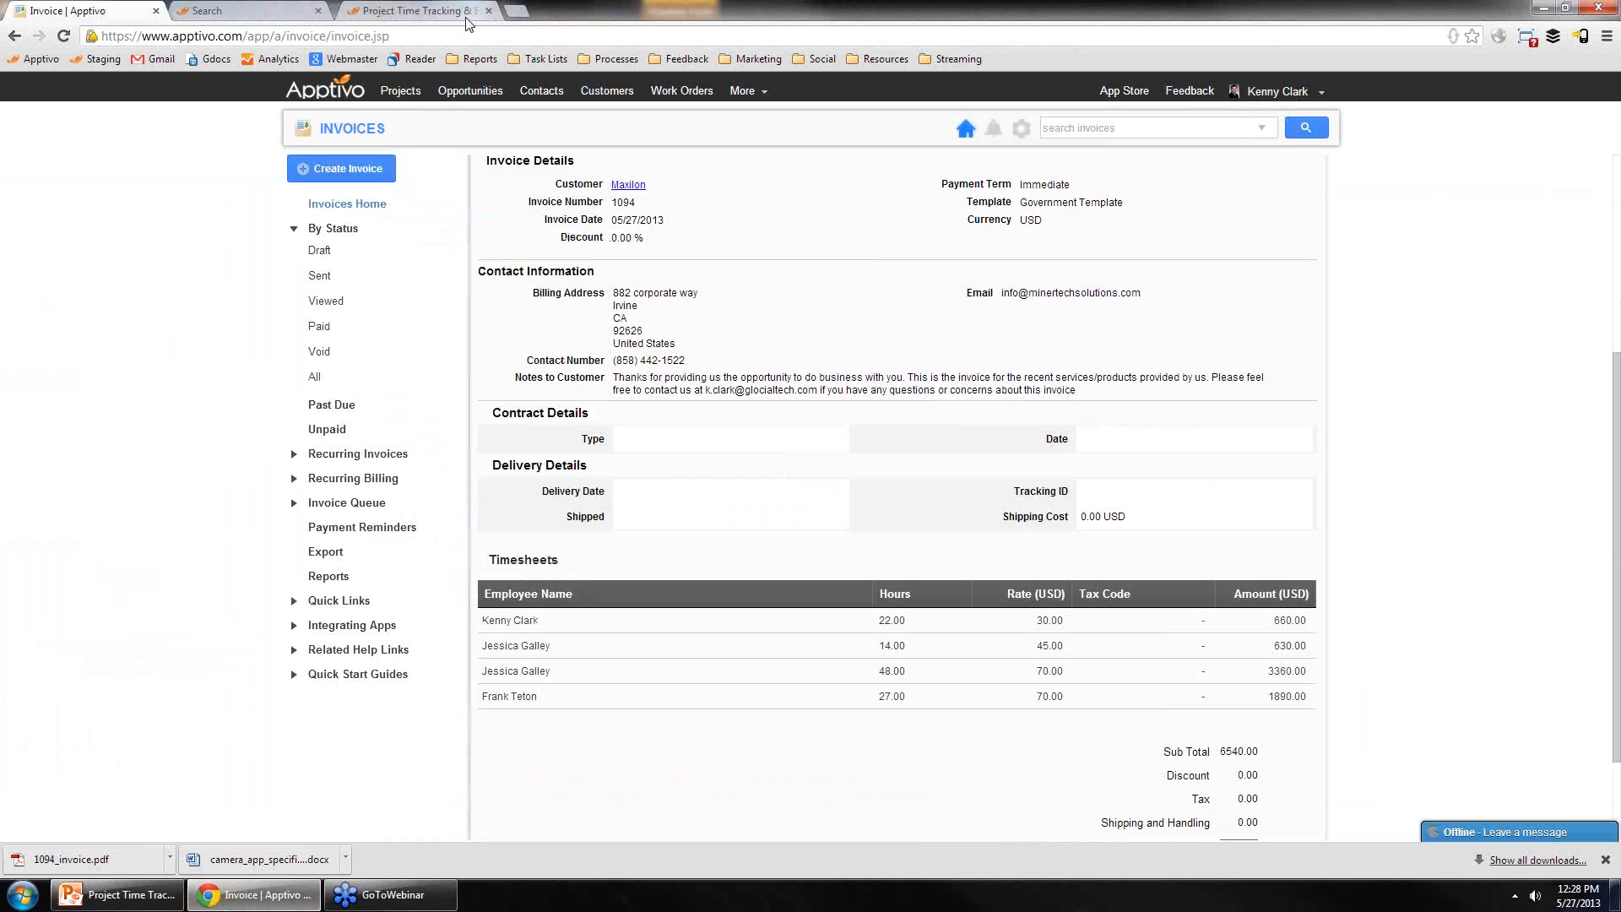
click(340, 131)
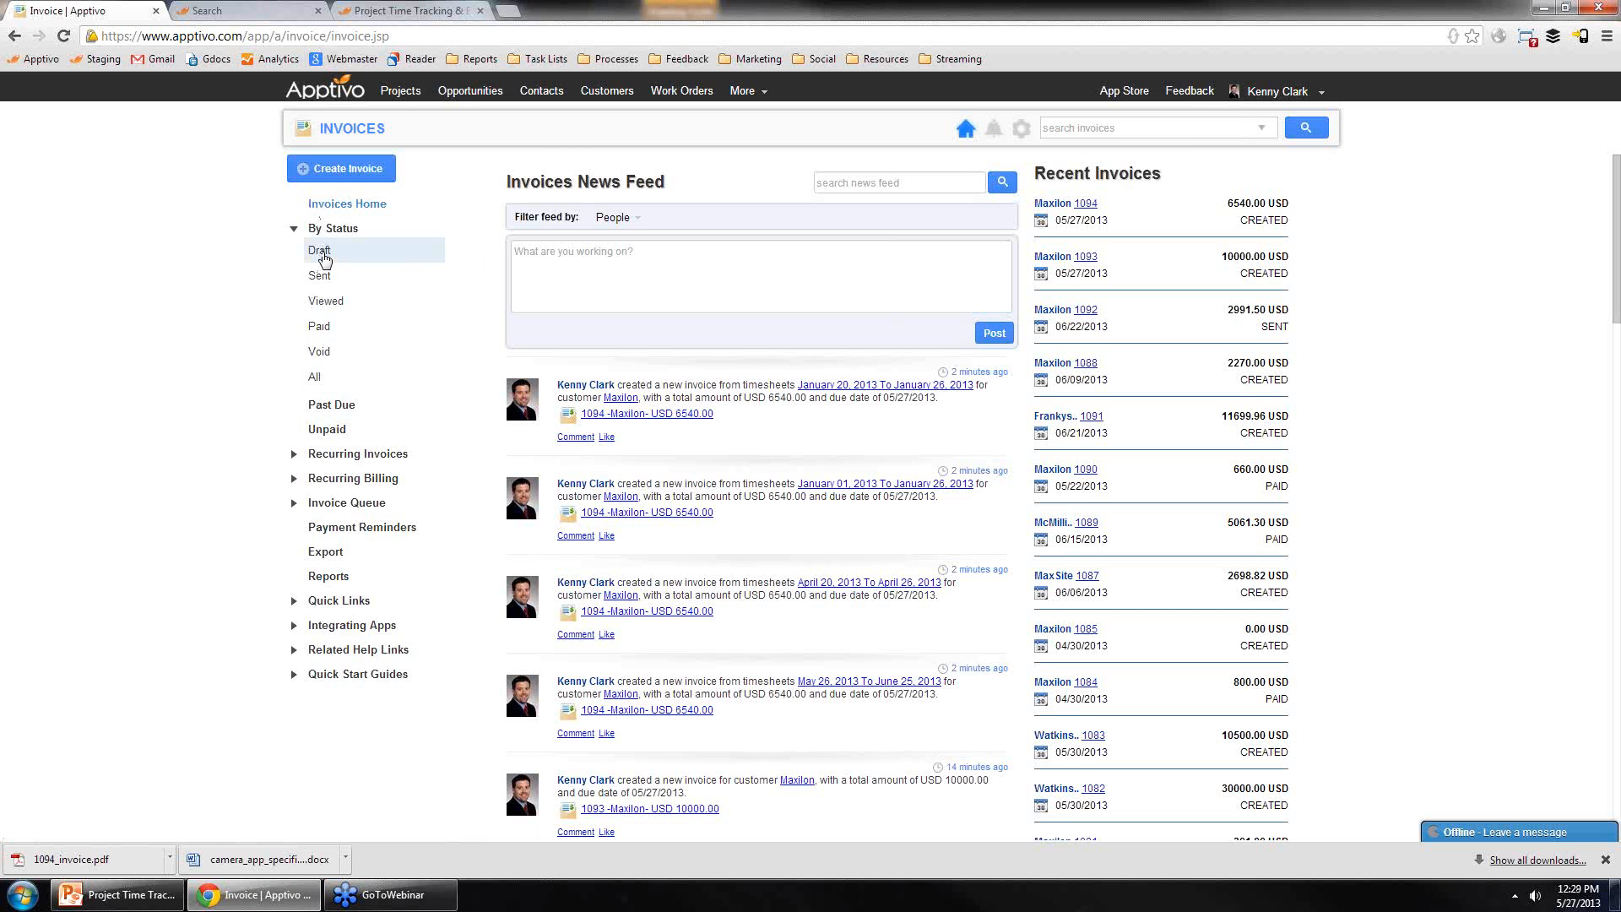
Step: Browse the invoice lists by status: Sent, Viewed, Paid, Unpaid and Past Due
click(323, 280)
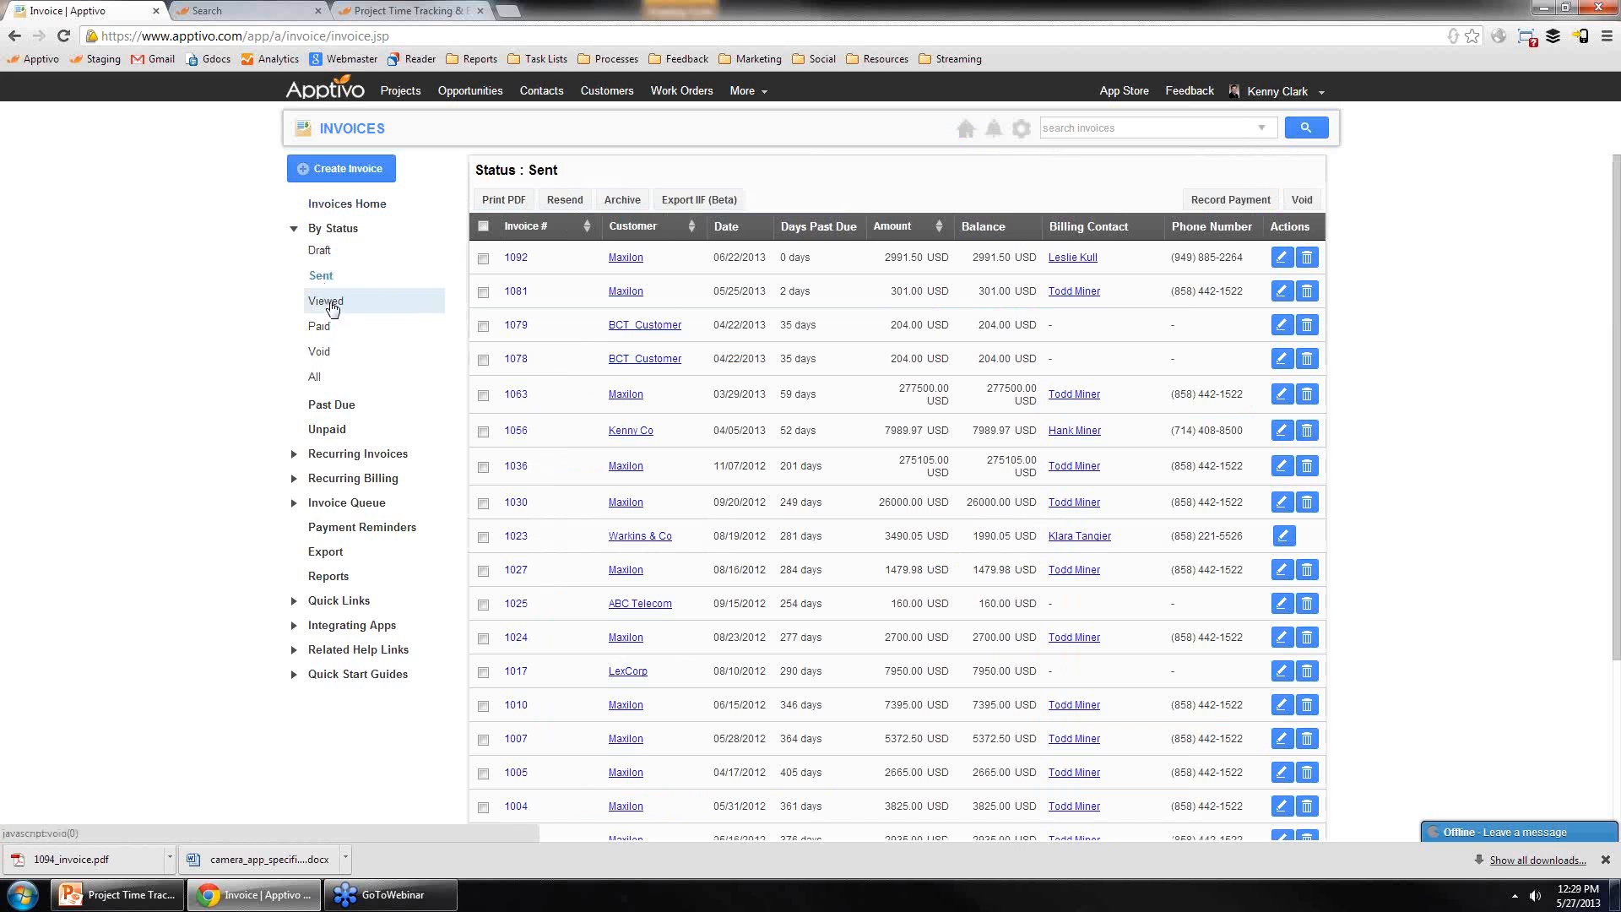
click(330, 304)
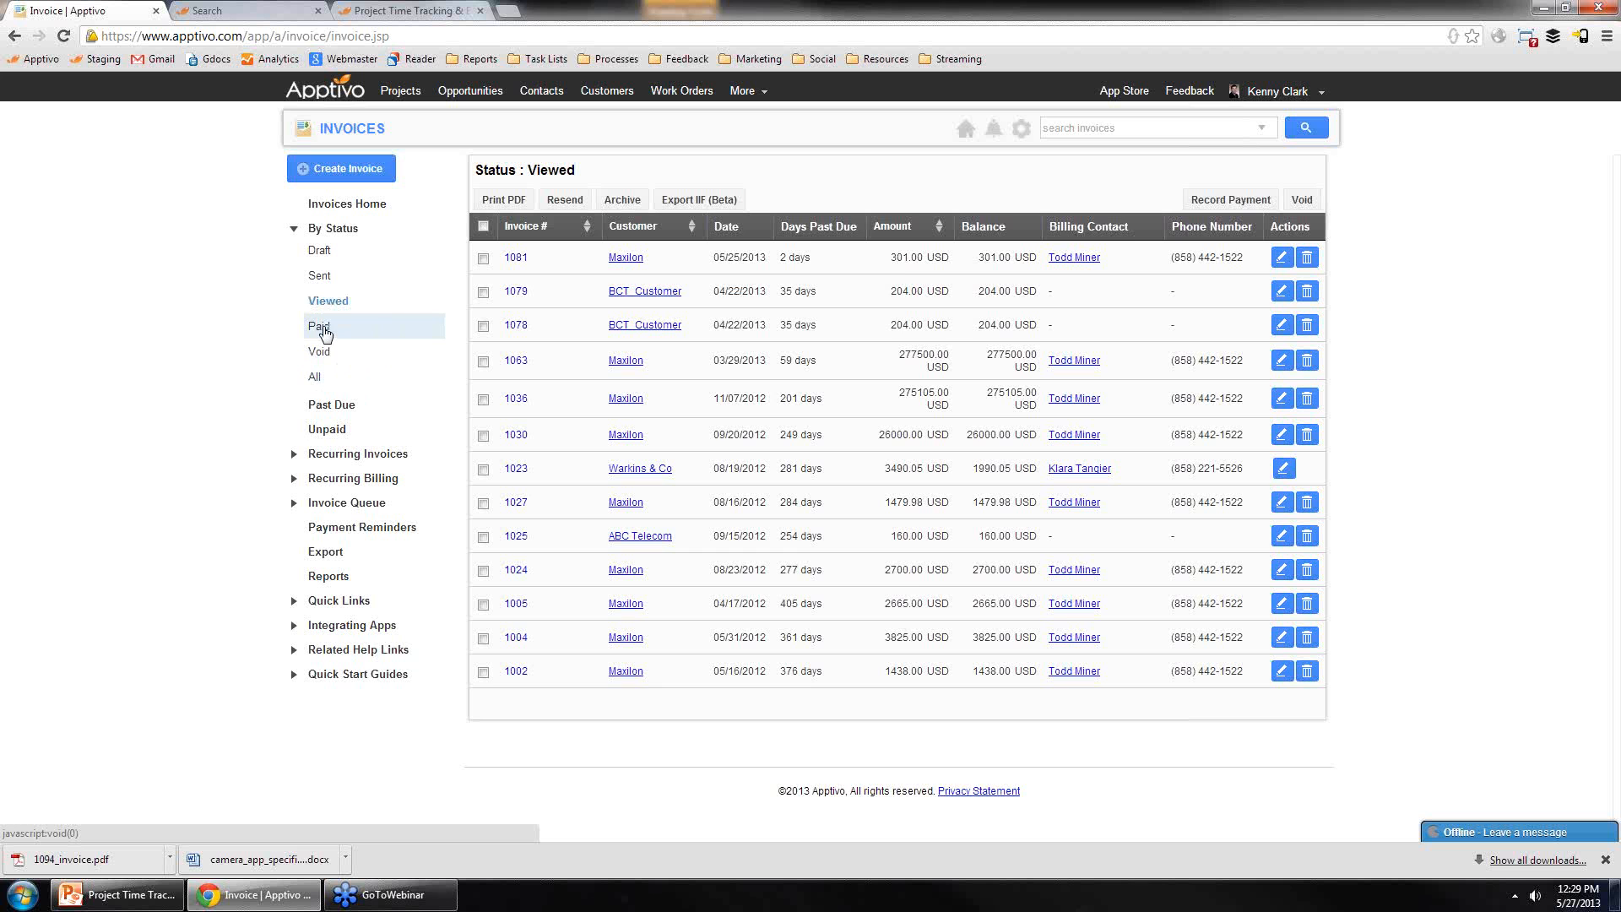
click(326, 332)
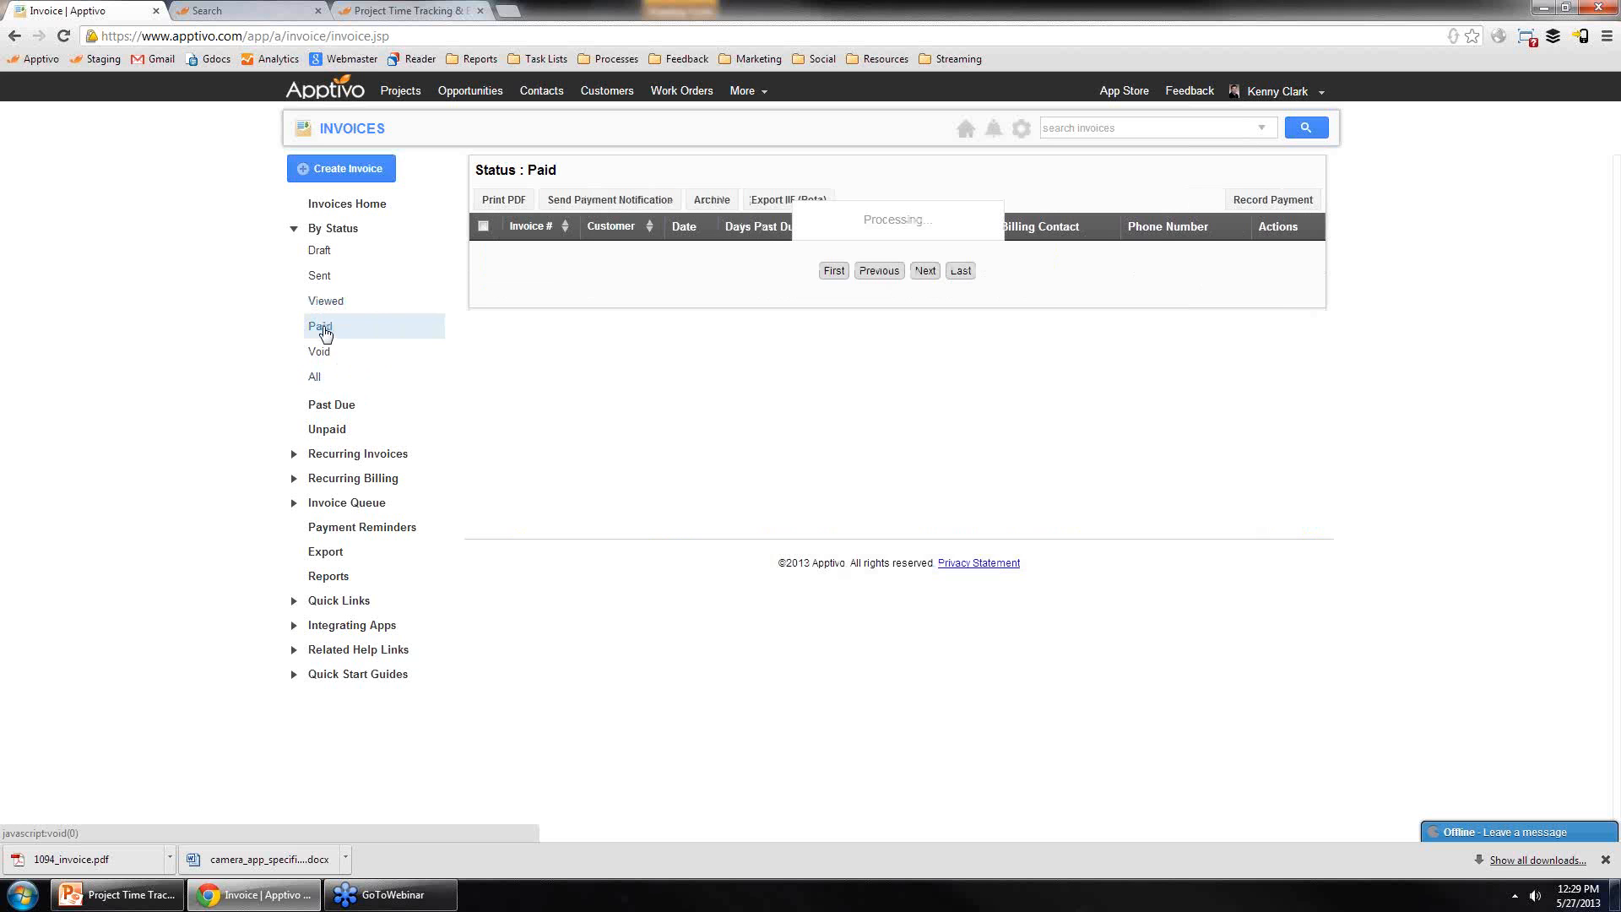
click(328, 431)
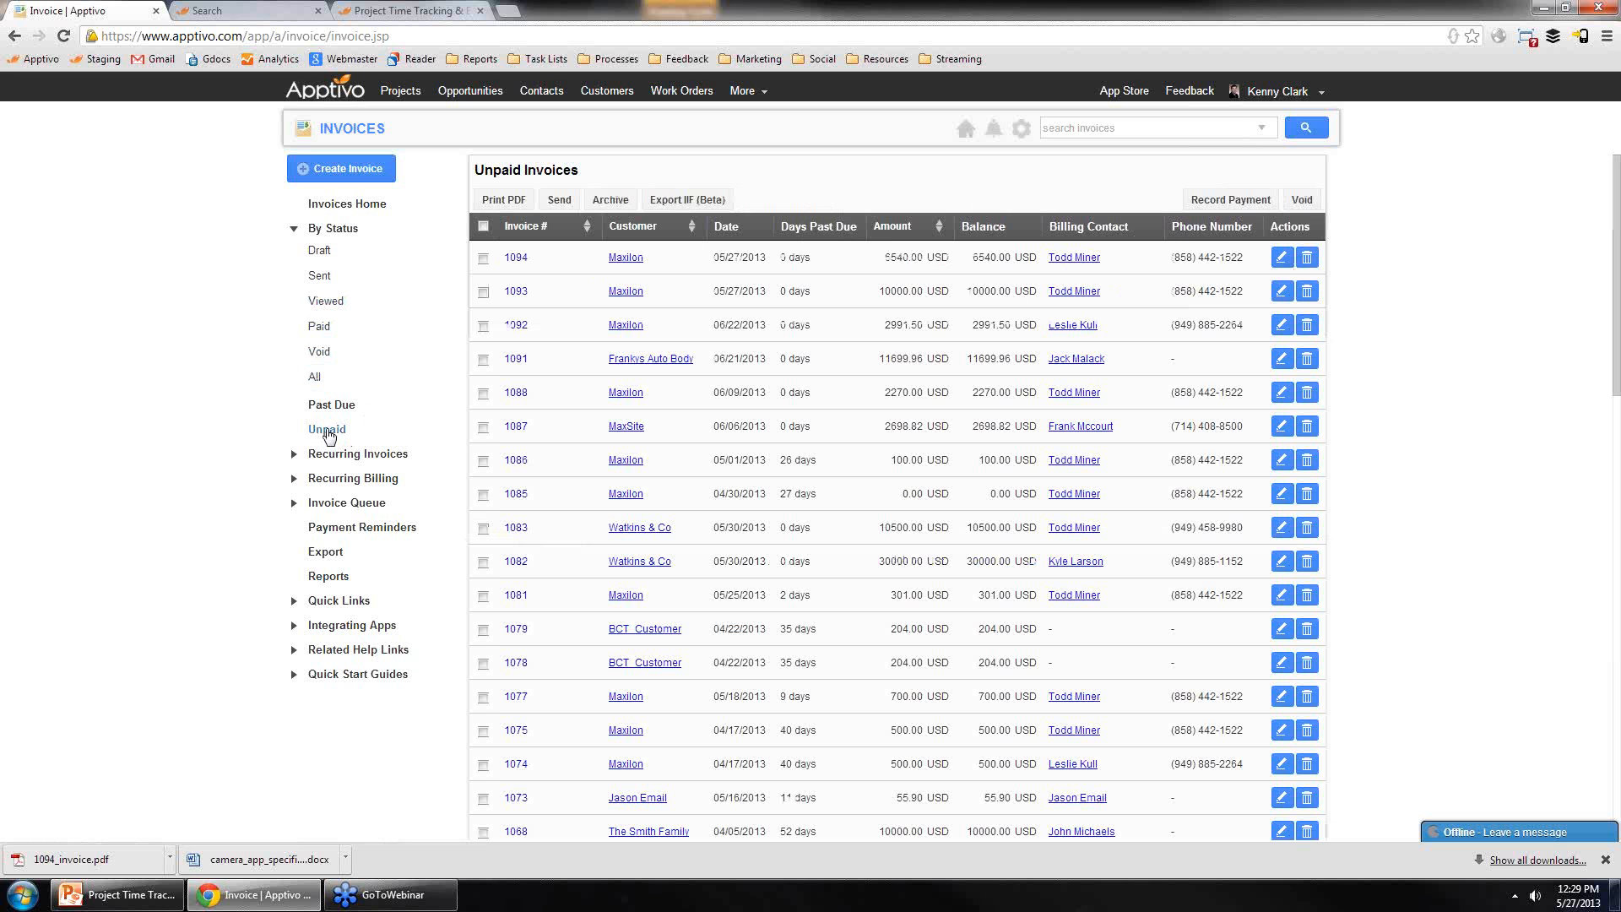
click(326, 408)
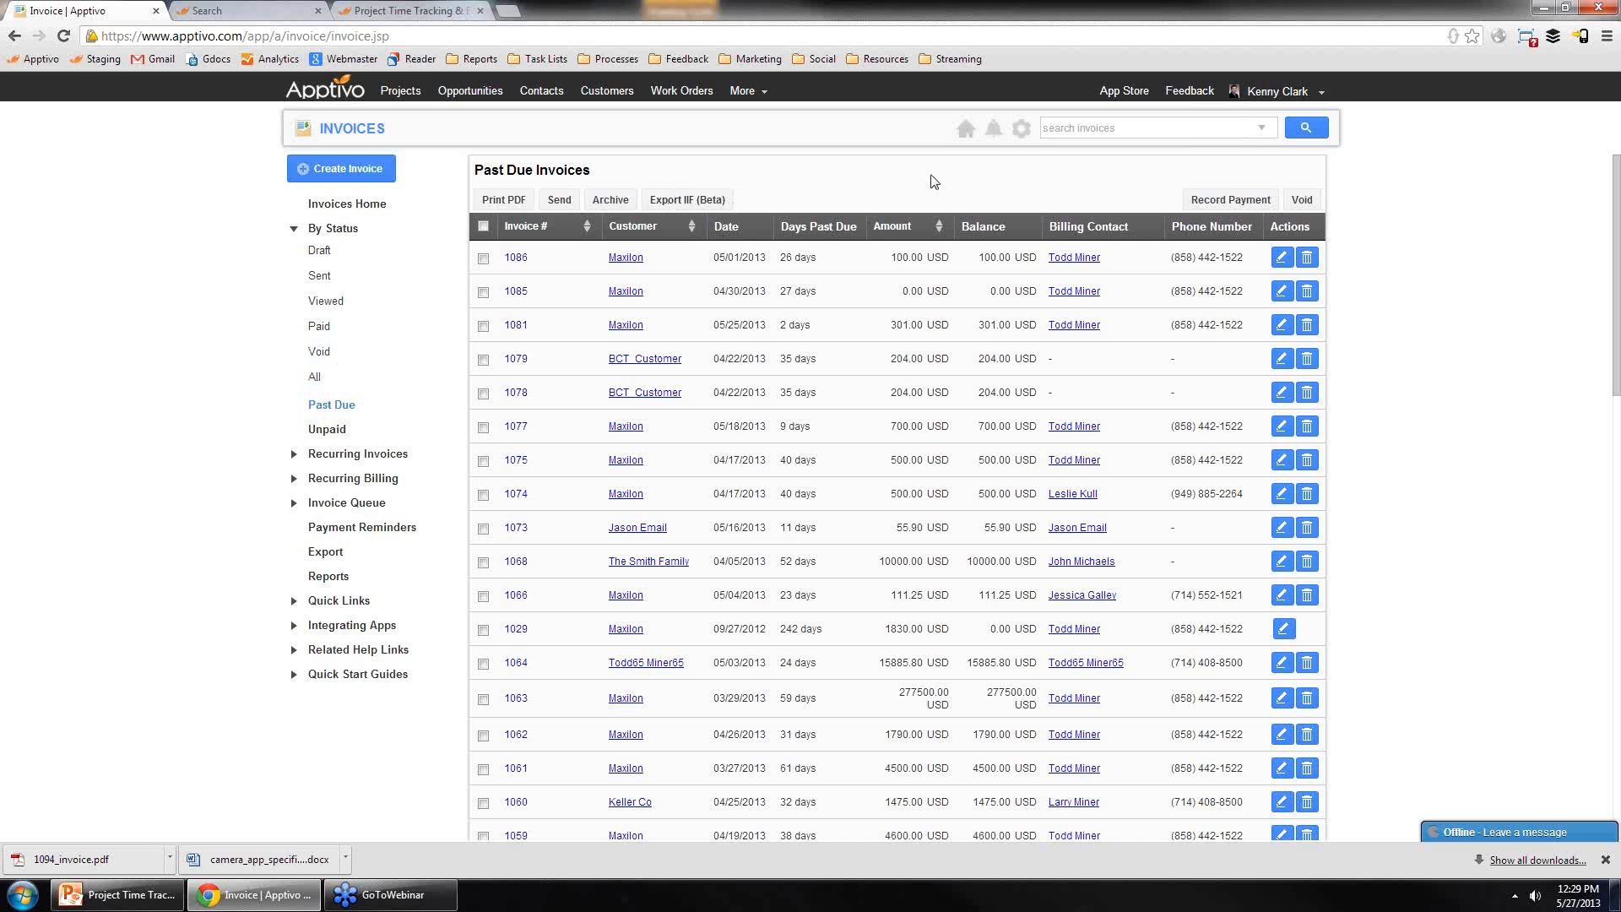
Step: Start creating a new invoice that includes services
mouse_move(362, 168)
click(360, 196)
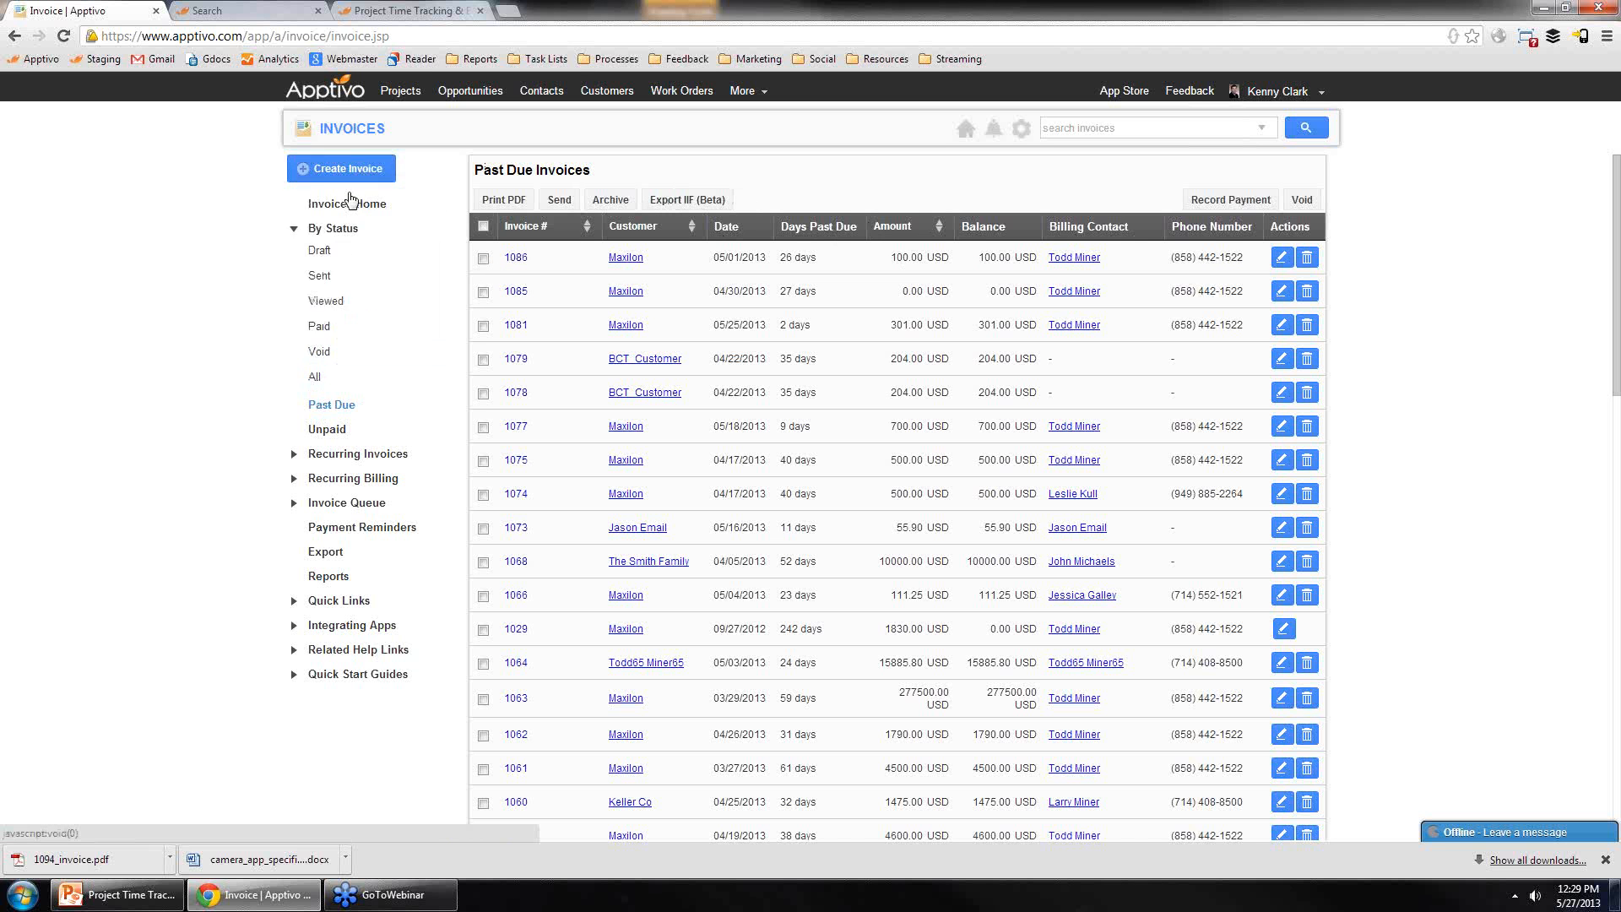
click(620, 424)
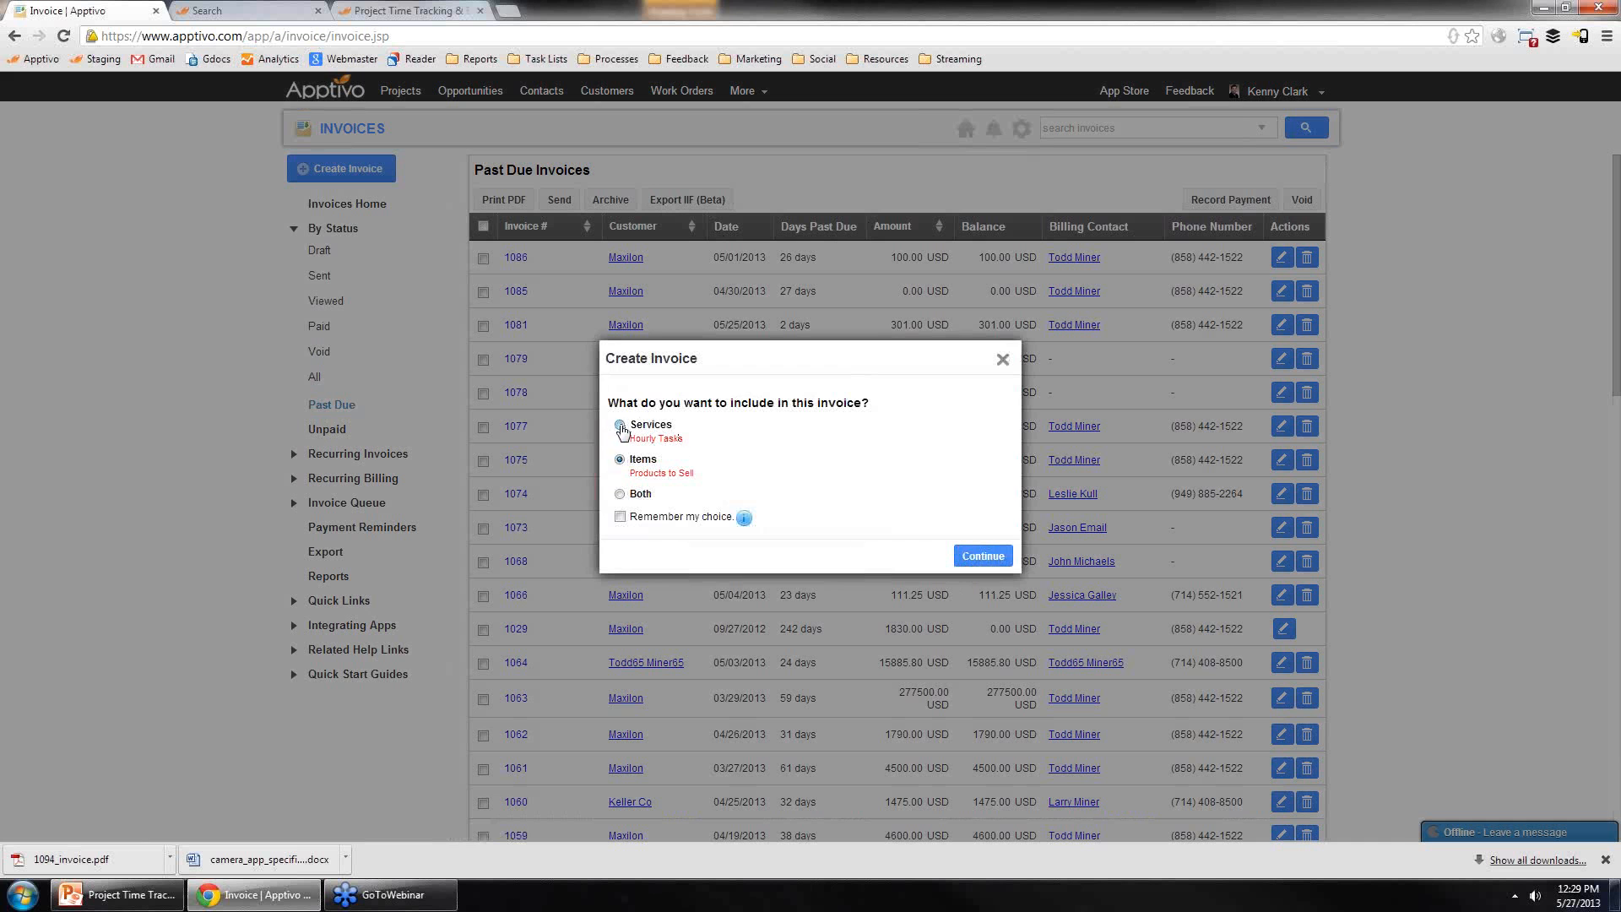
click(983, 555)
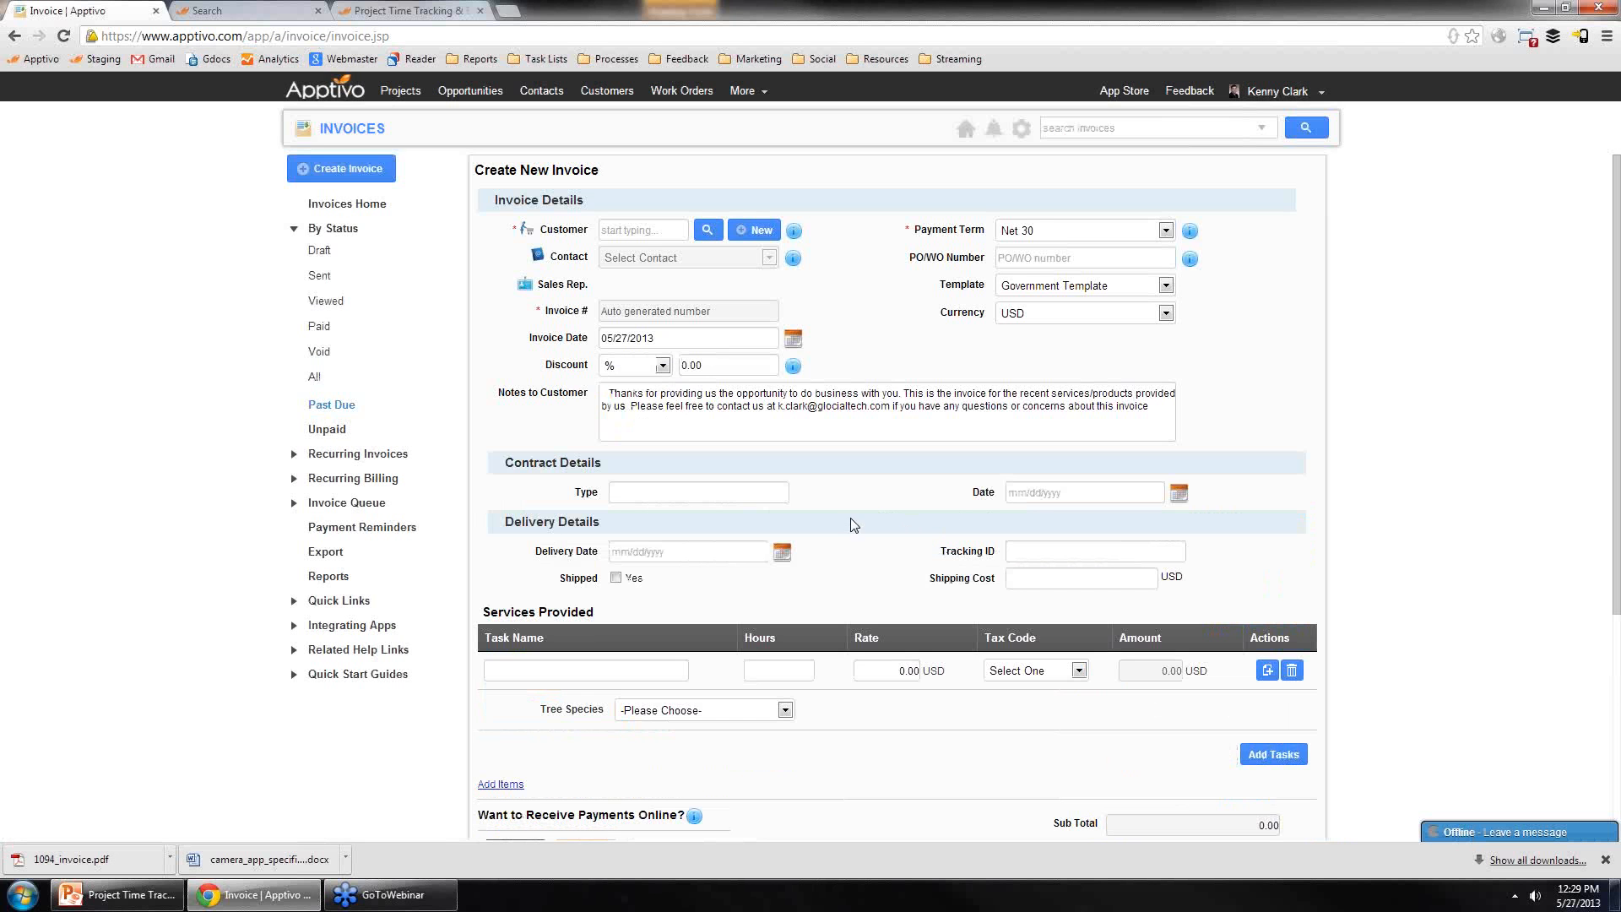
Step: Enter 3 hours on the first service line of the new invoice
scroll(759, 701, down, 2)
double_click(768, 470)
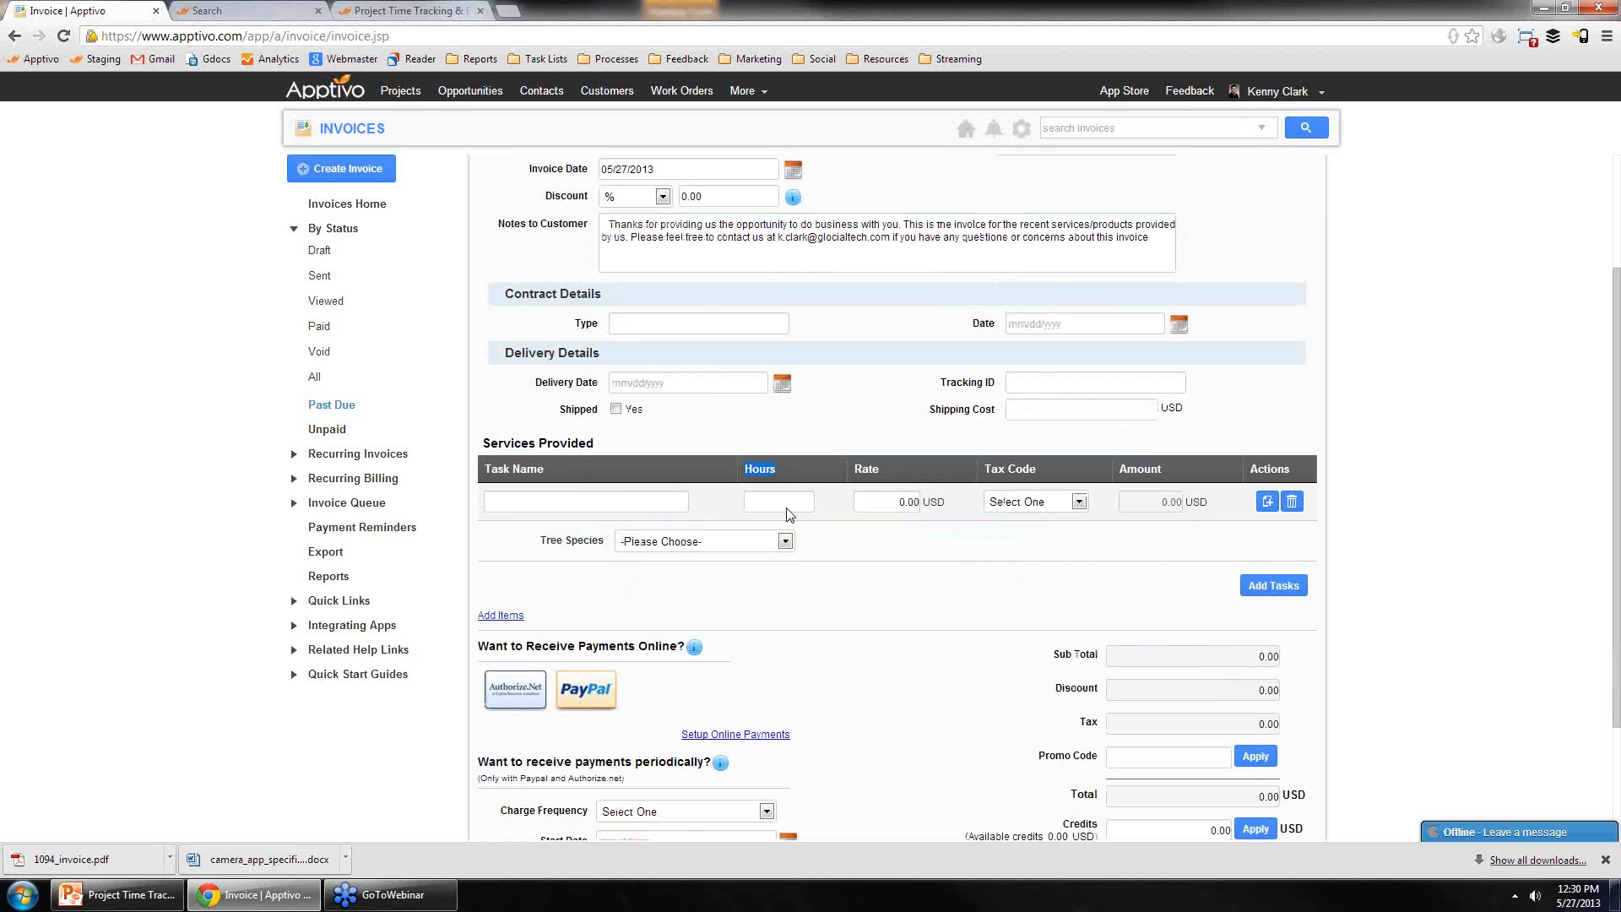
scroll(770, 490, up, 2)
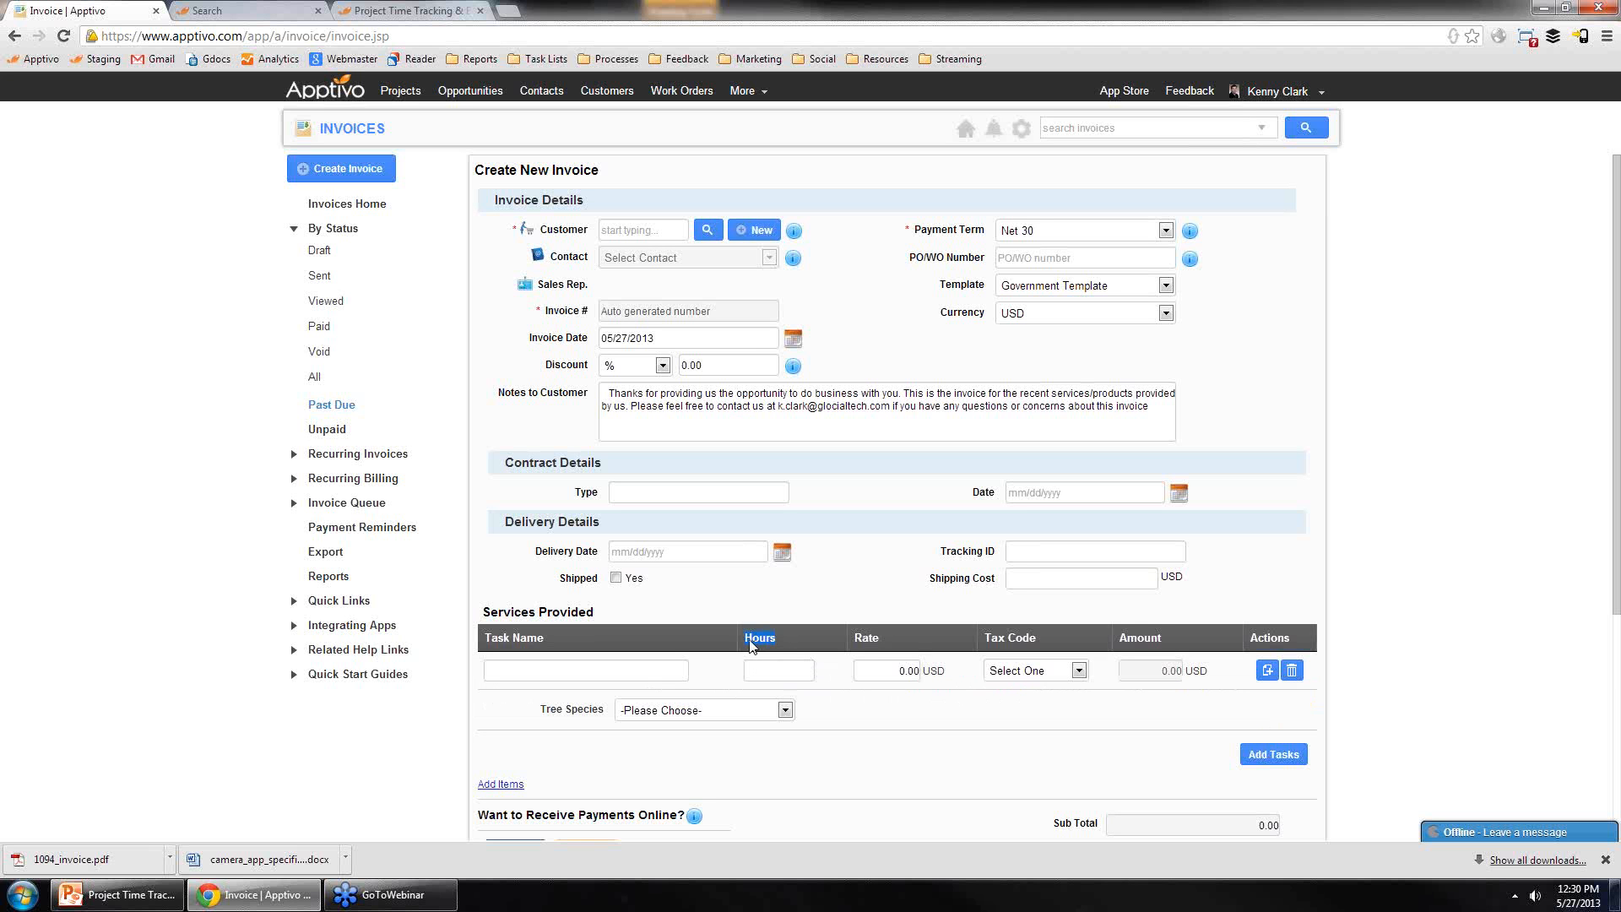
click(784, 673)
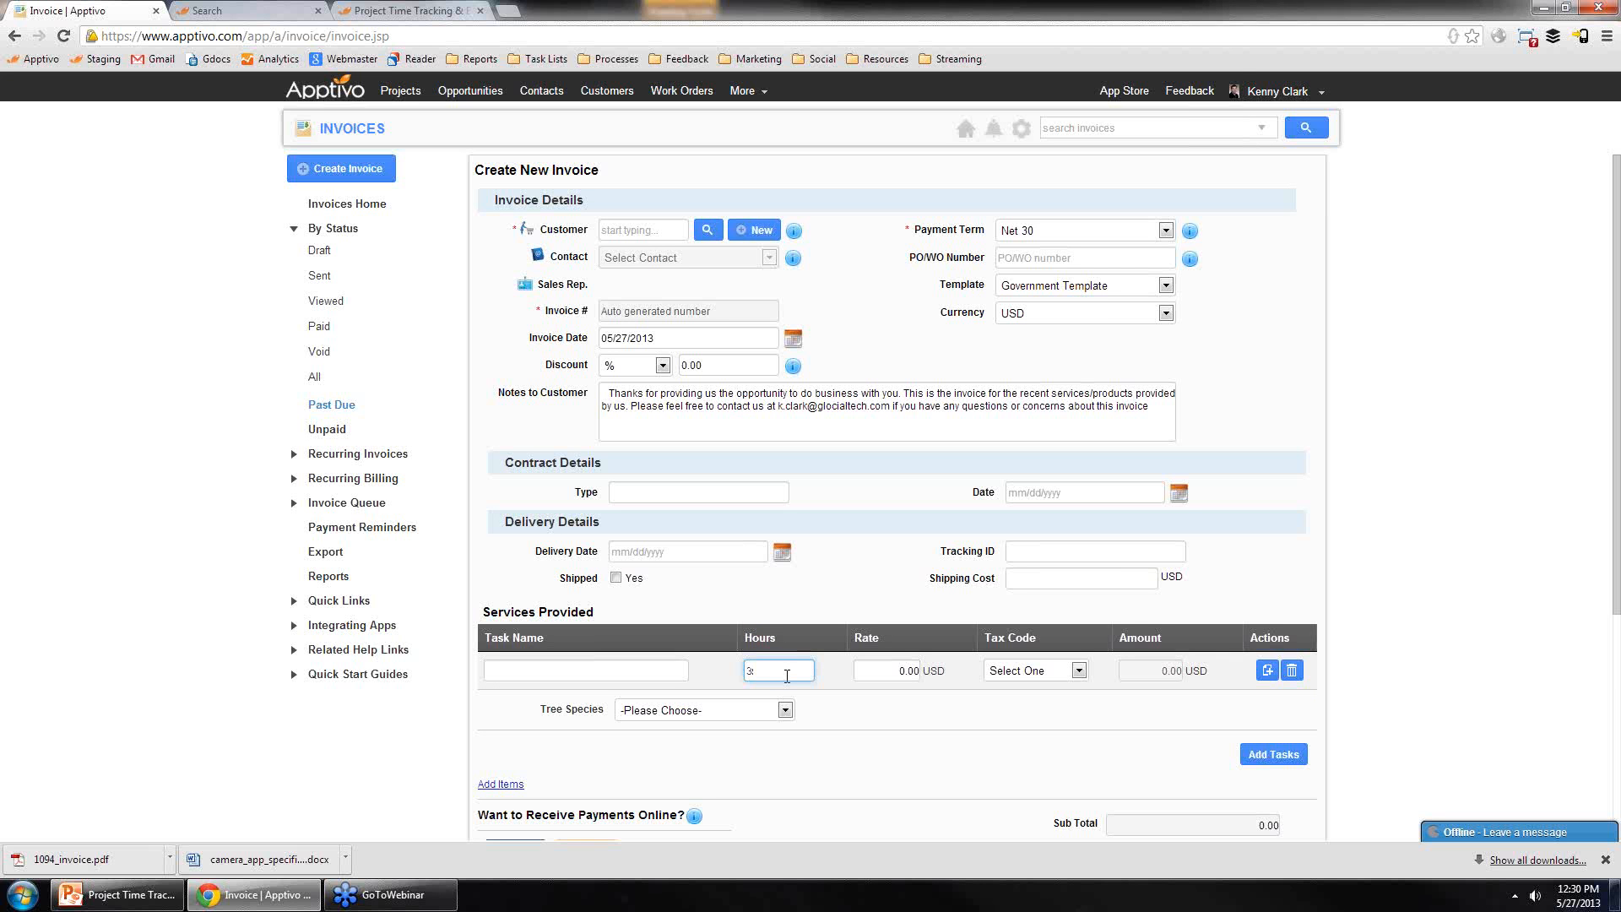
text(3)
key(Tab)
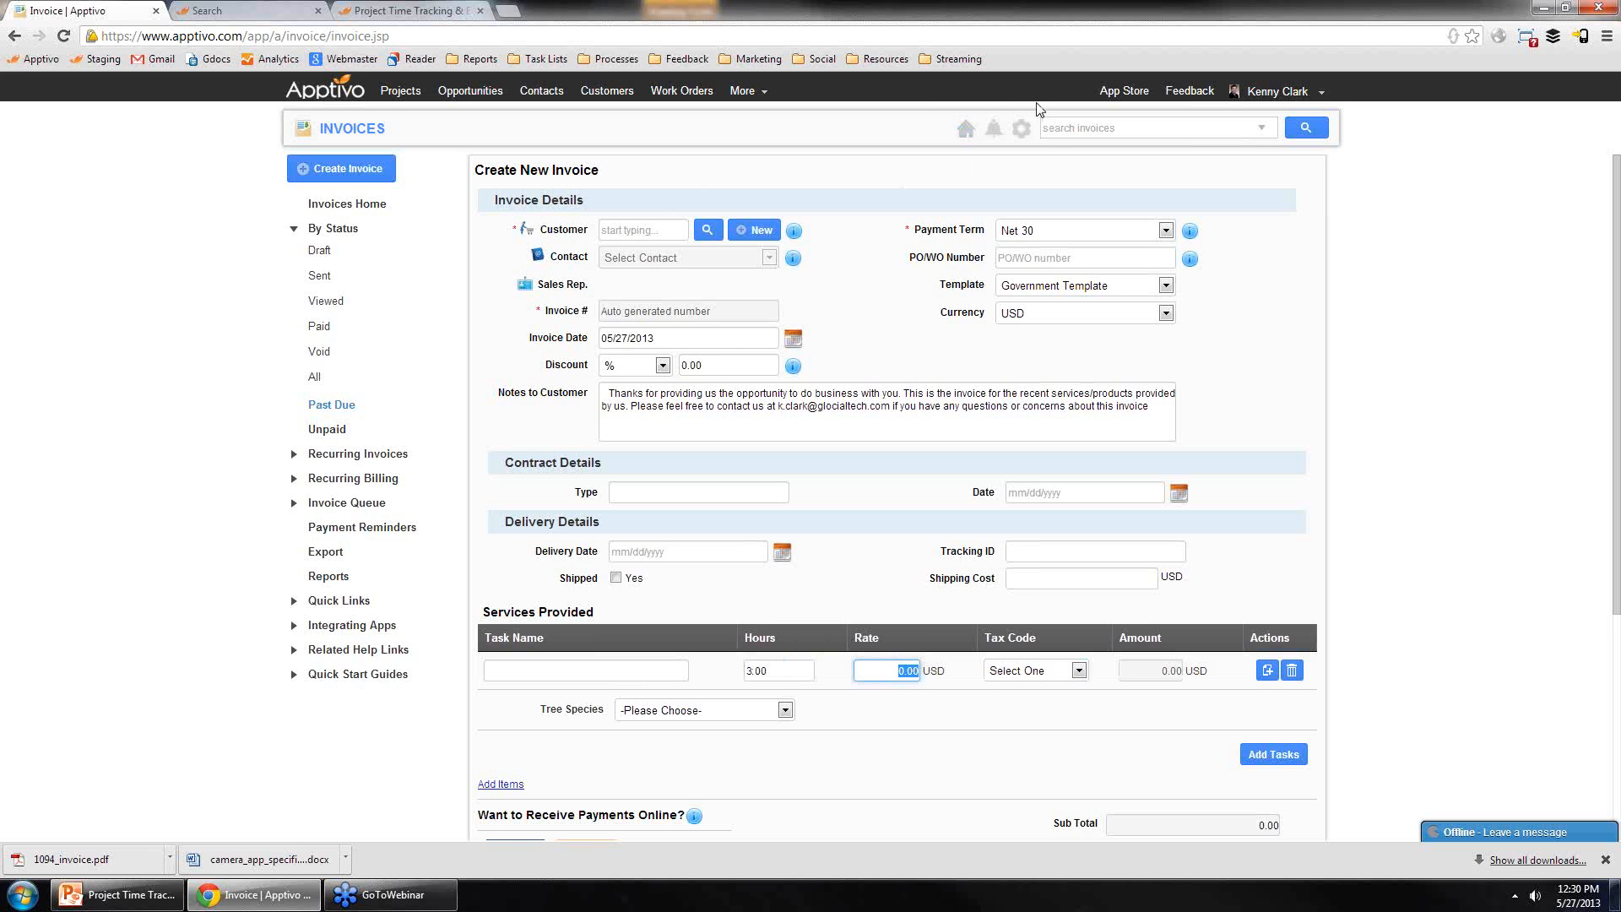
Step: Open the Government Template for editing in the invoice PDF template settings
click(1021, 130)
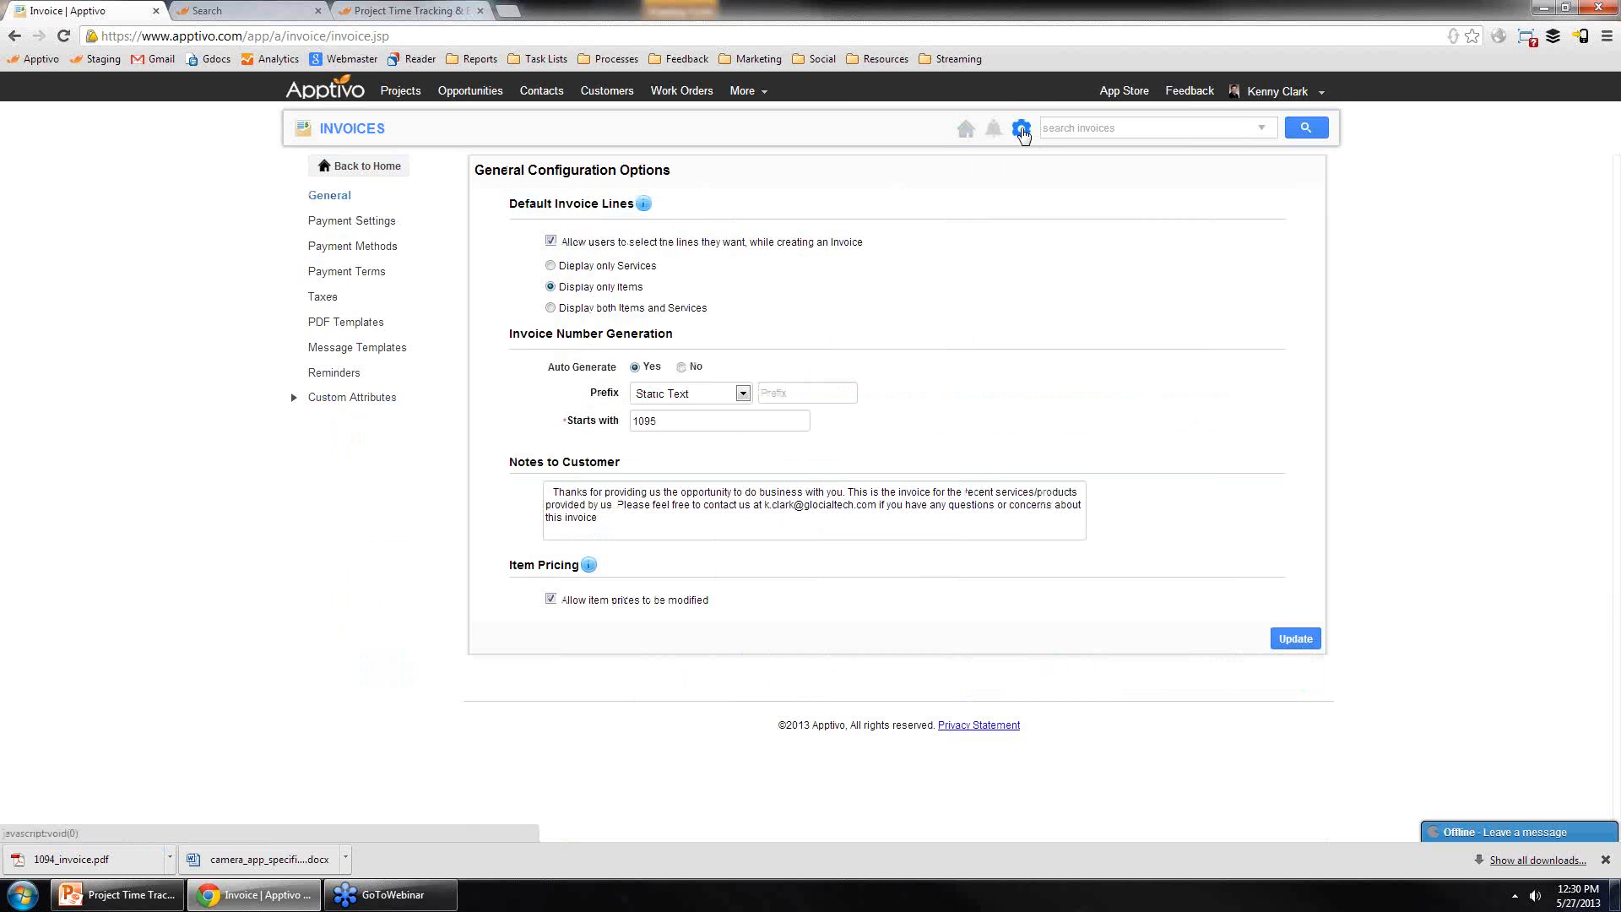
click(355, 326)
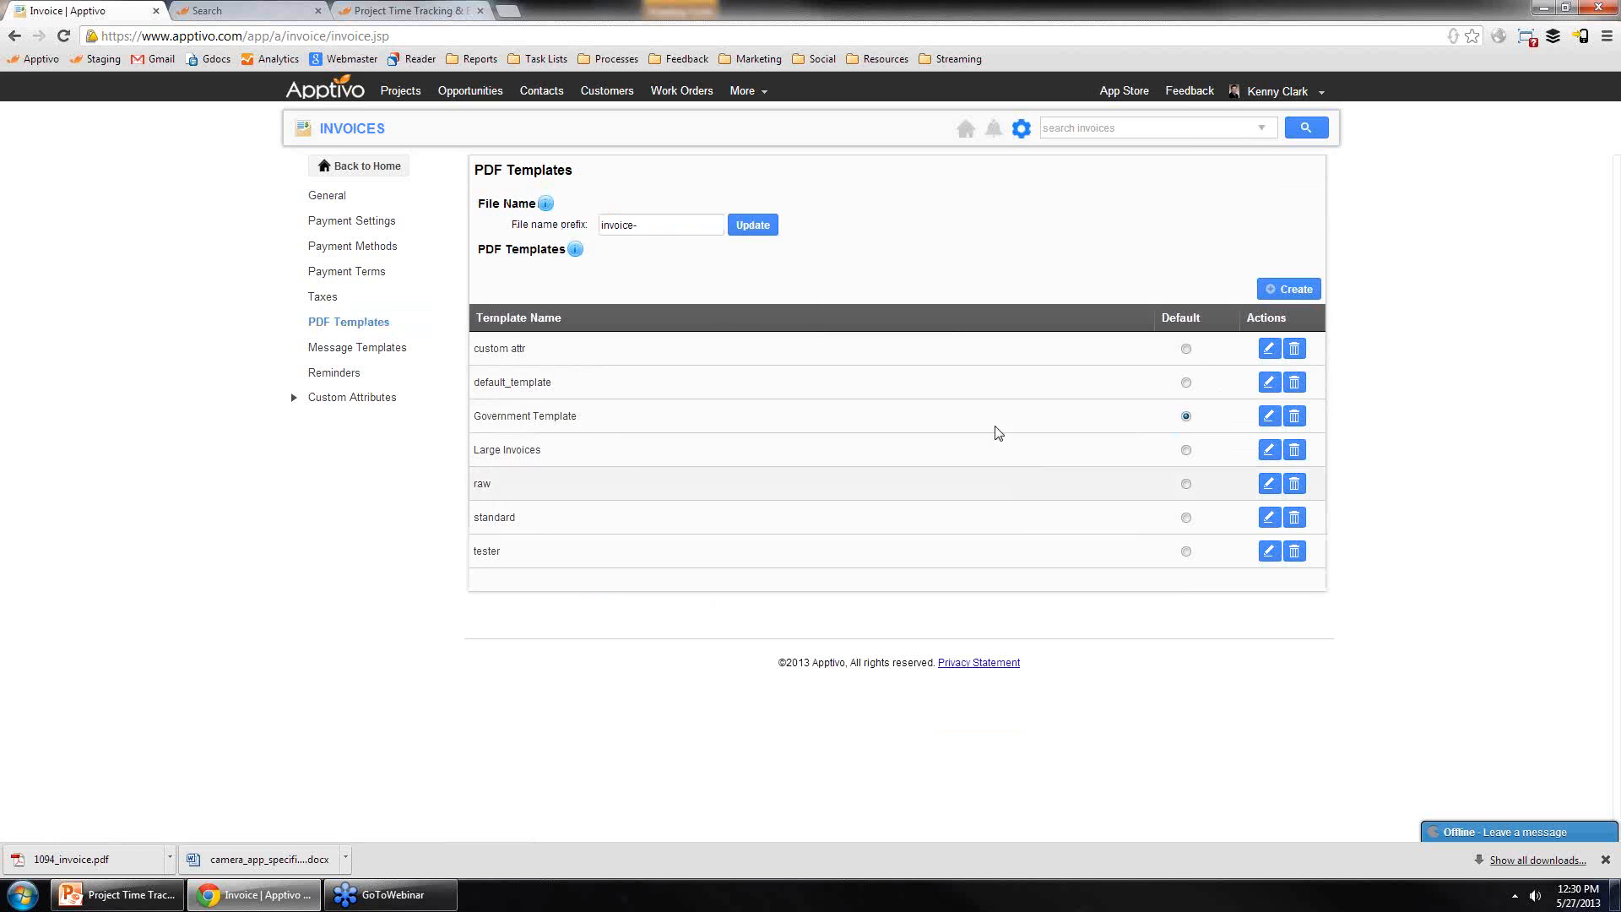
click(1272, 419)
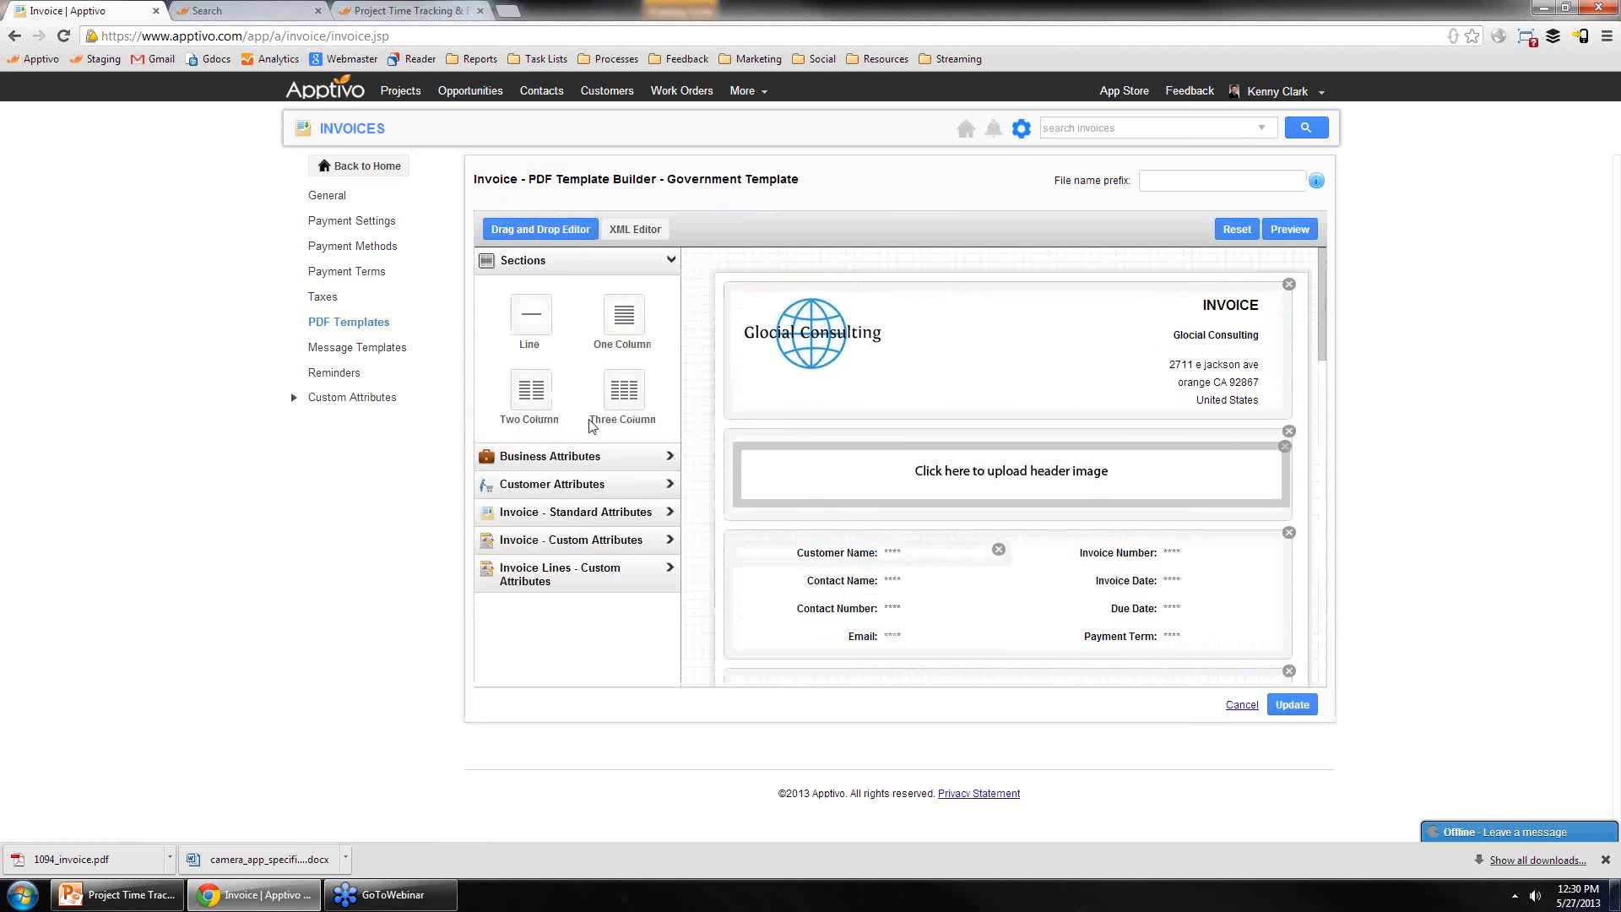
Step: Remove the Invoice Date field from the template's customer and invoice details block
scroll(1031, 553, down, 1)
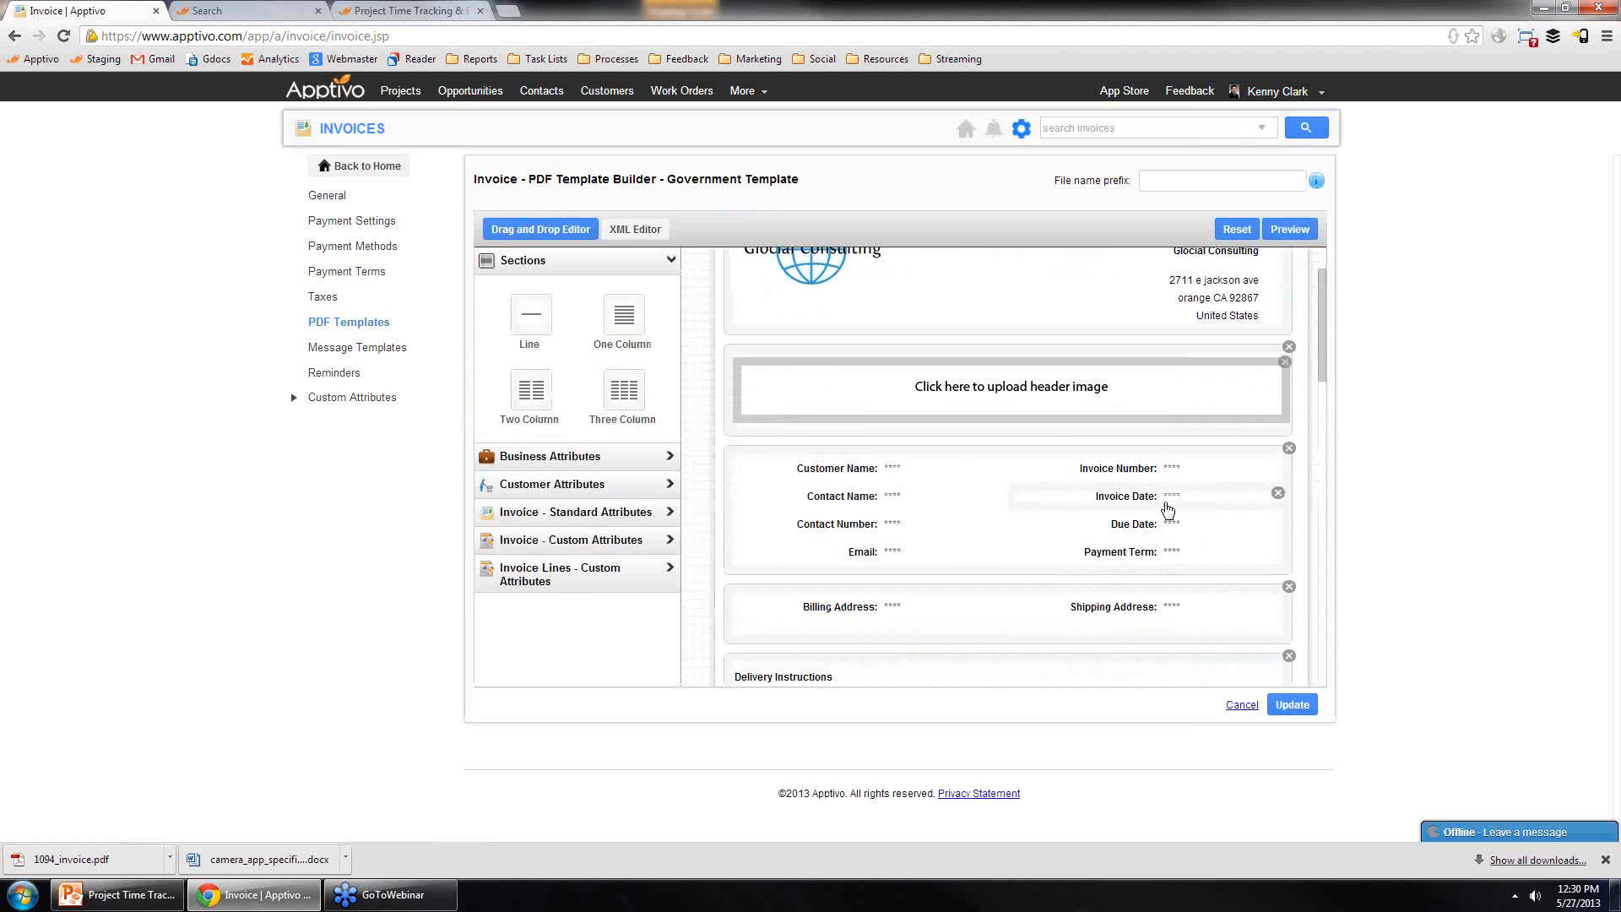
click(1278, 493)
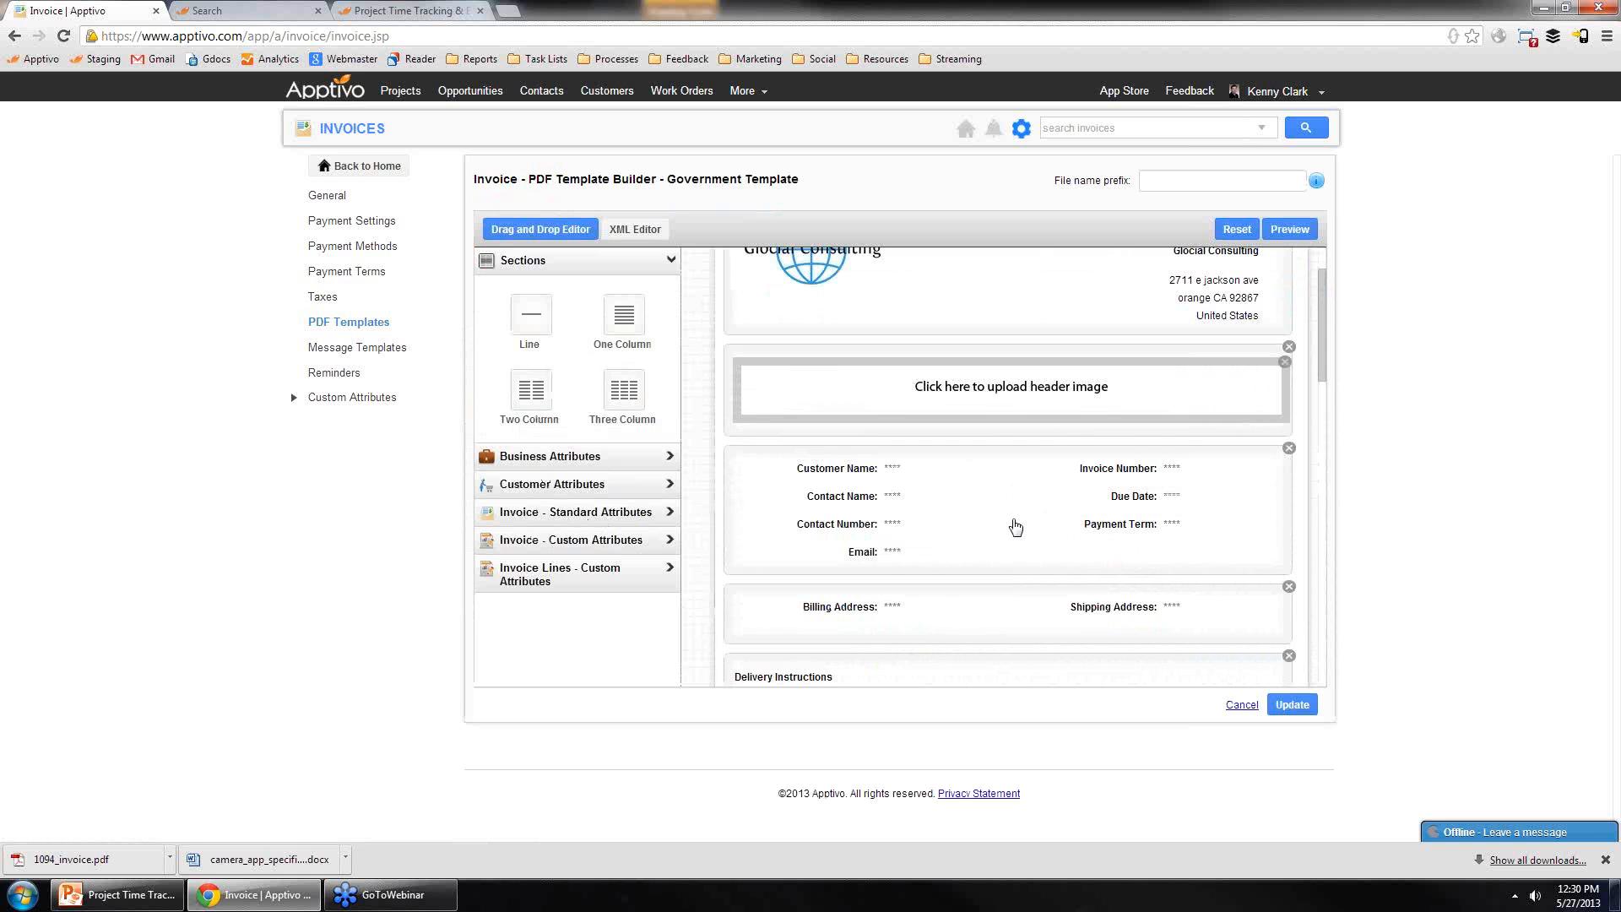
Step: Scroll through the template sections to examine the Tasks, Items, Timesheets, Projects and Milestones tables
scroll(991, 553, down, 5)
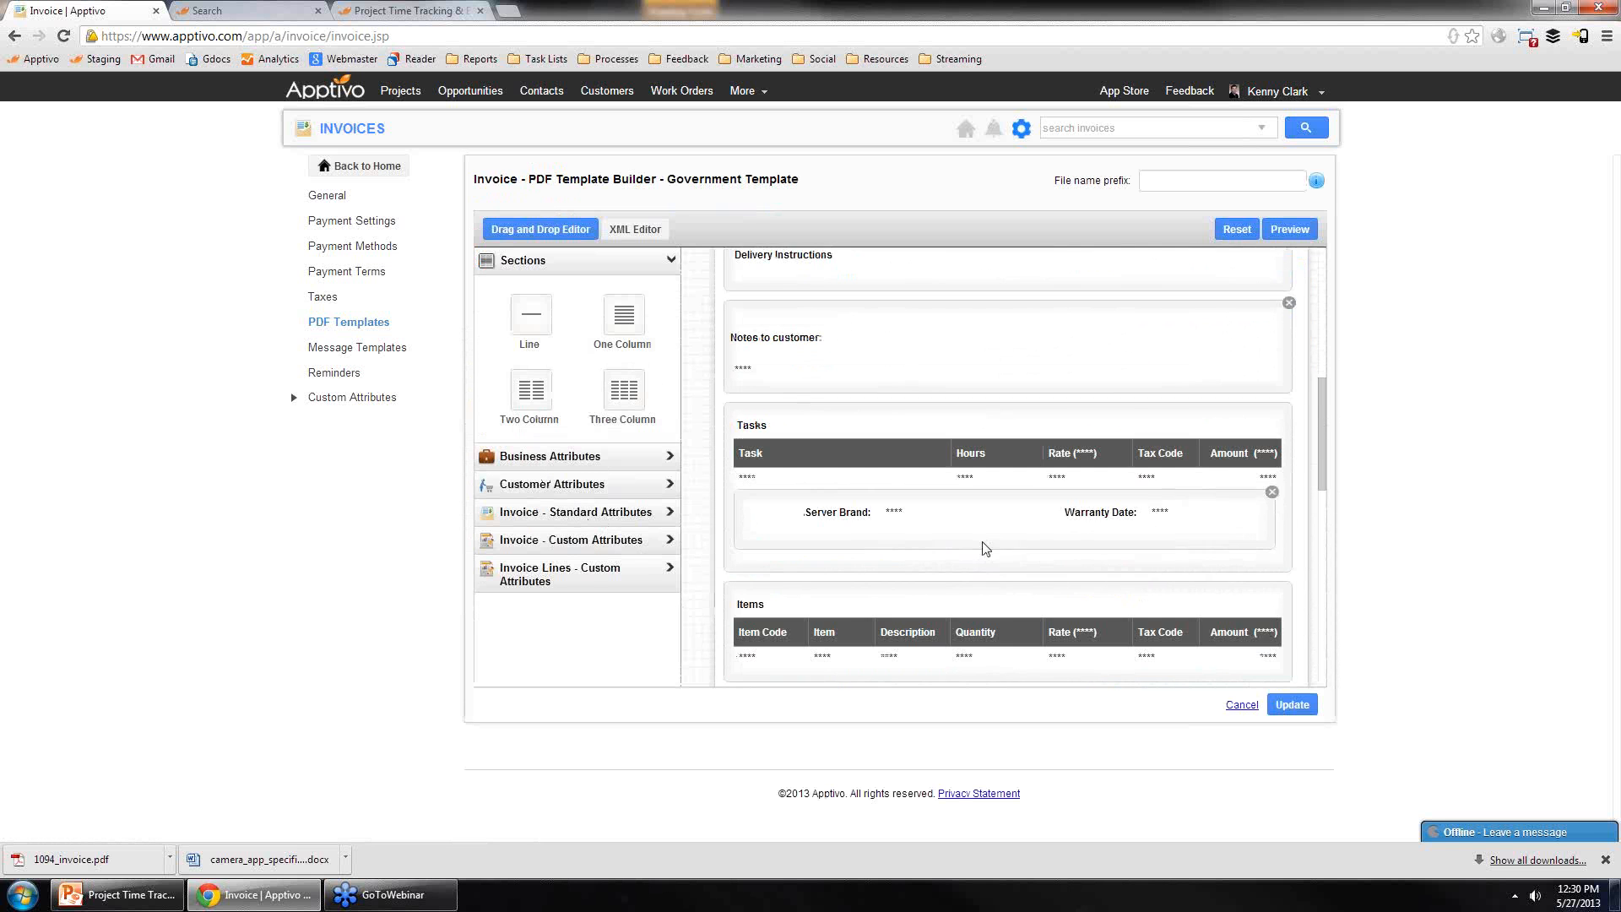
scroll(950, 574, down, 1)
scroll(806, 552, up, 1)
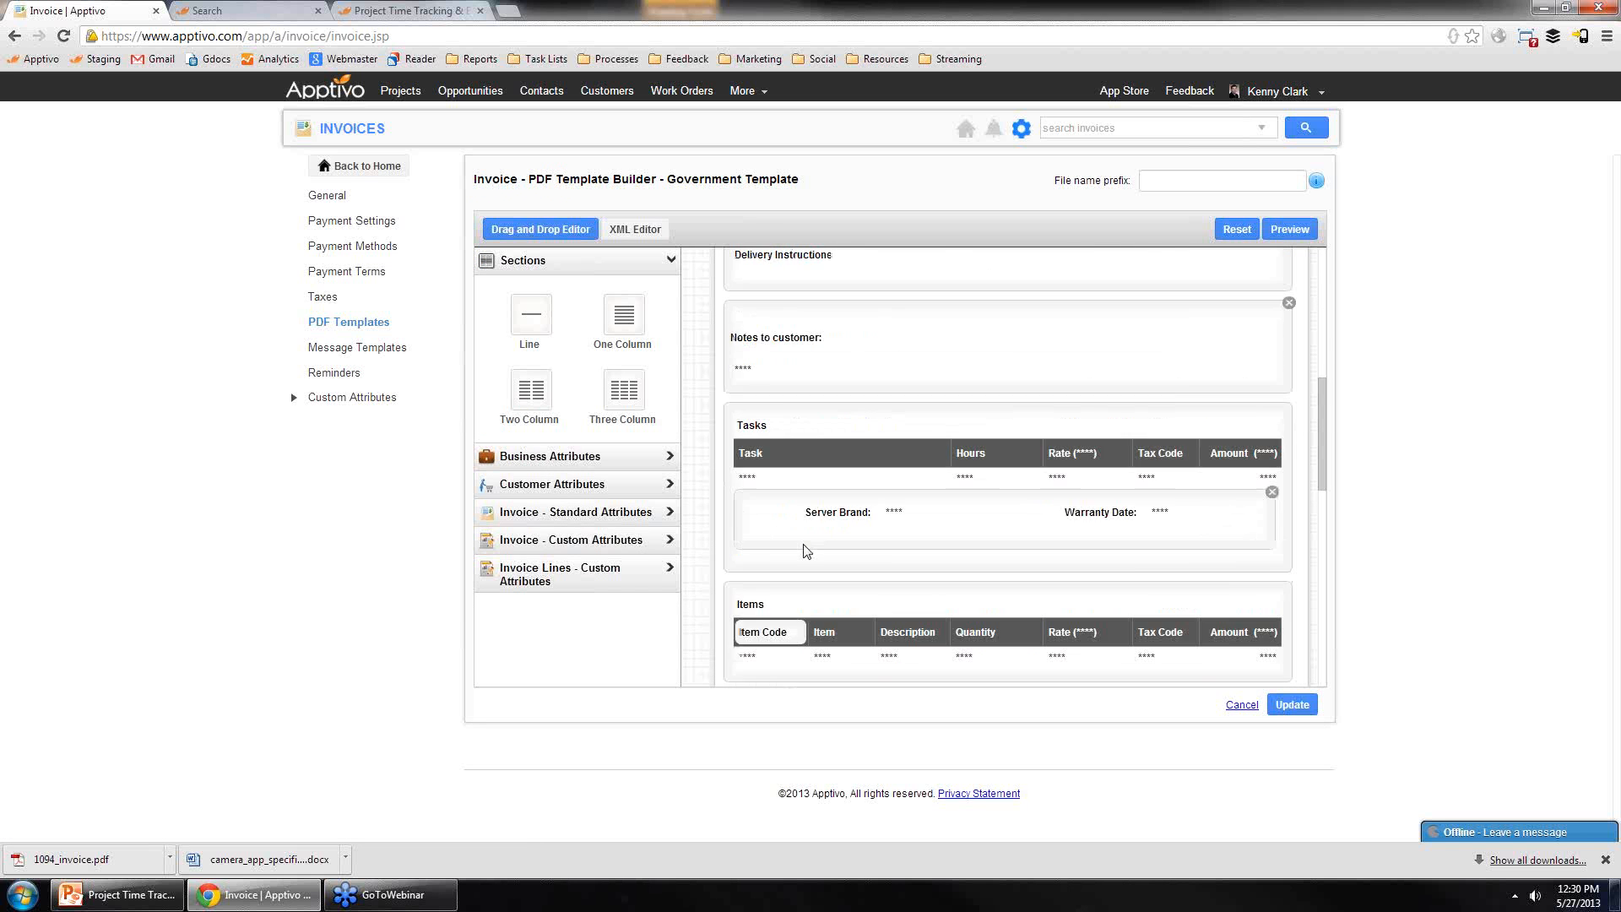
scroll(806, 551, down, 2)
scroll(866, 507, up, 2)
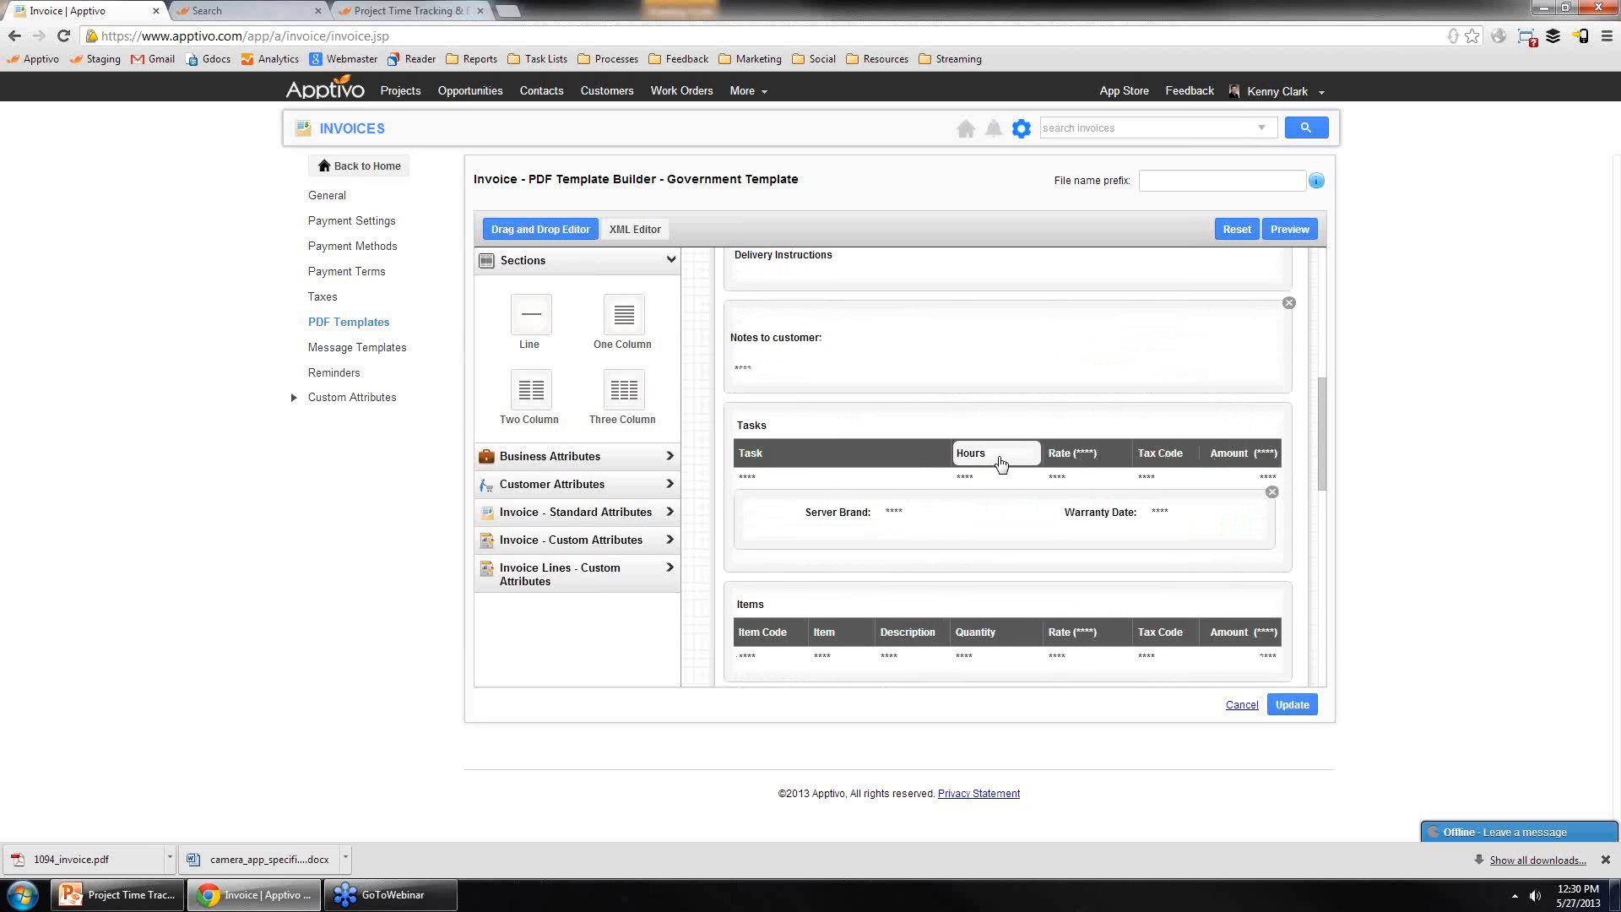
scroll(999, 460, down, 1)
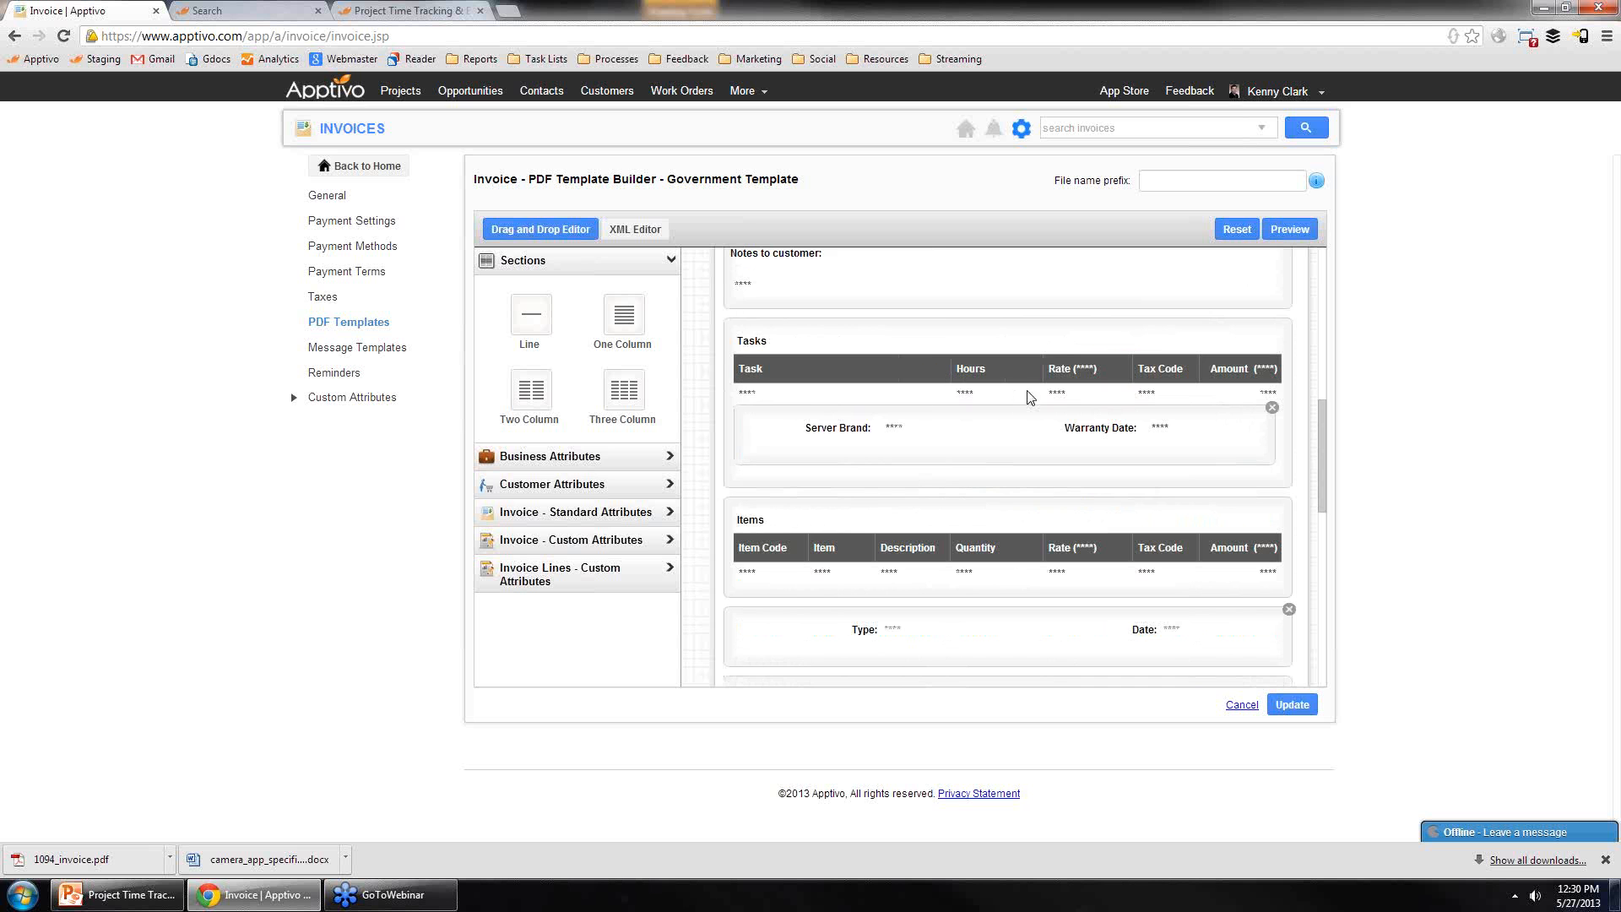
scroll(774, 409, down, 4)
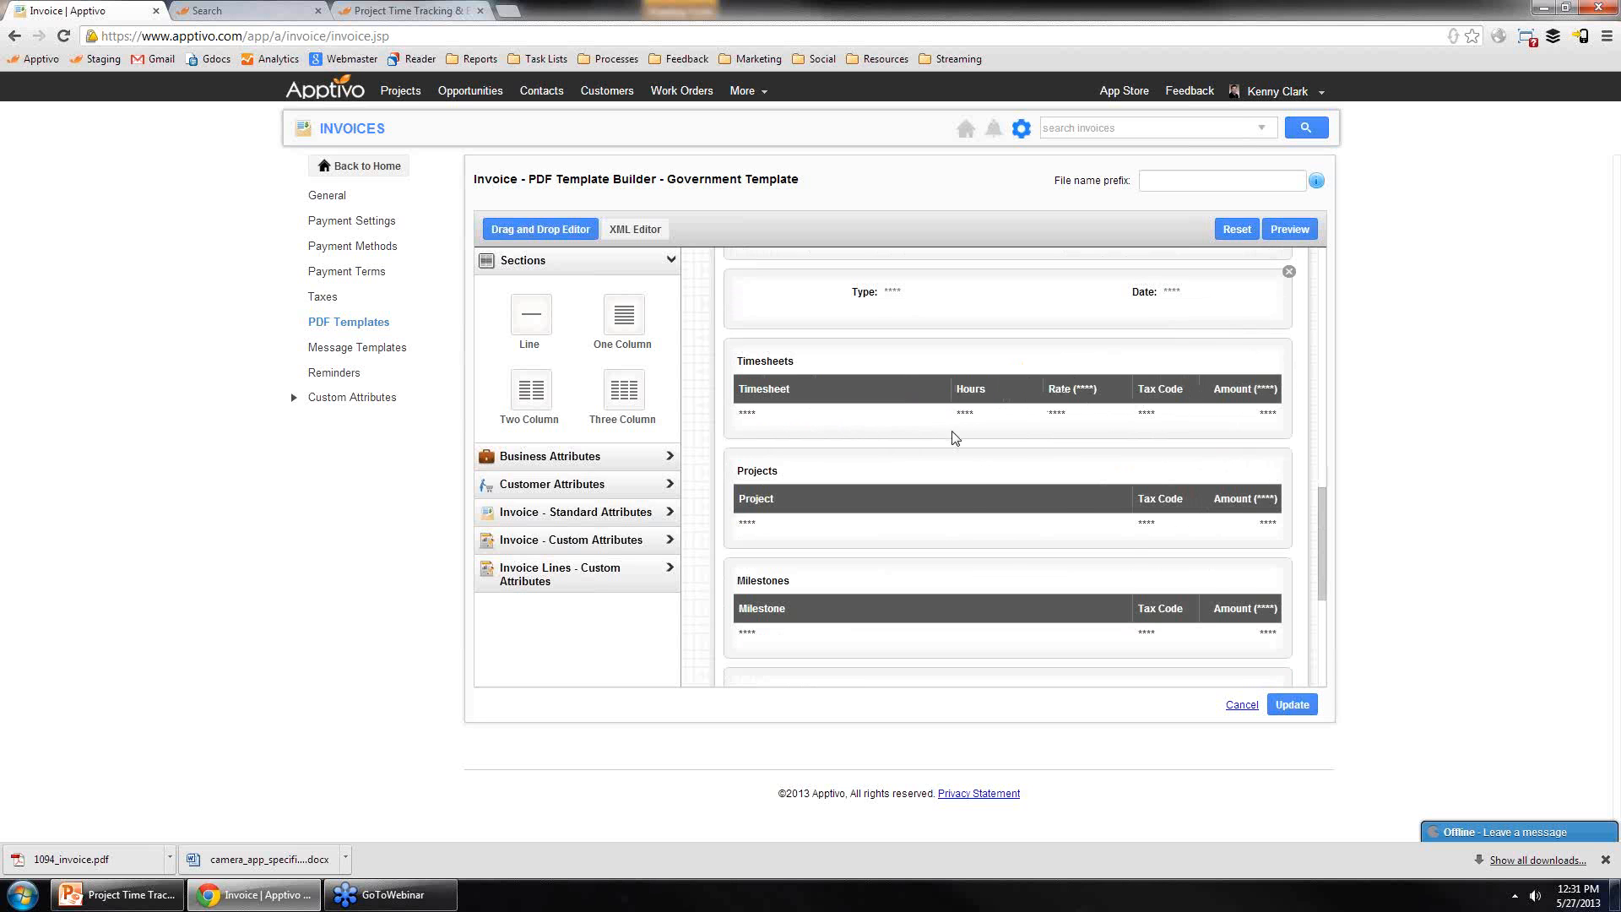
scroll(951, 440, up, 1)
scroll(949, 442, up, 2)
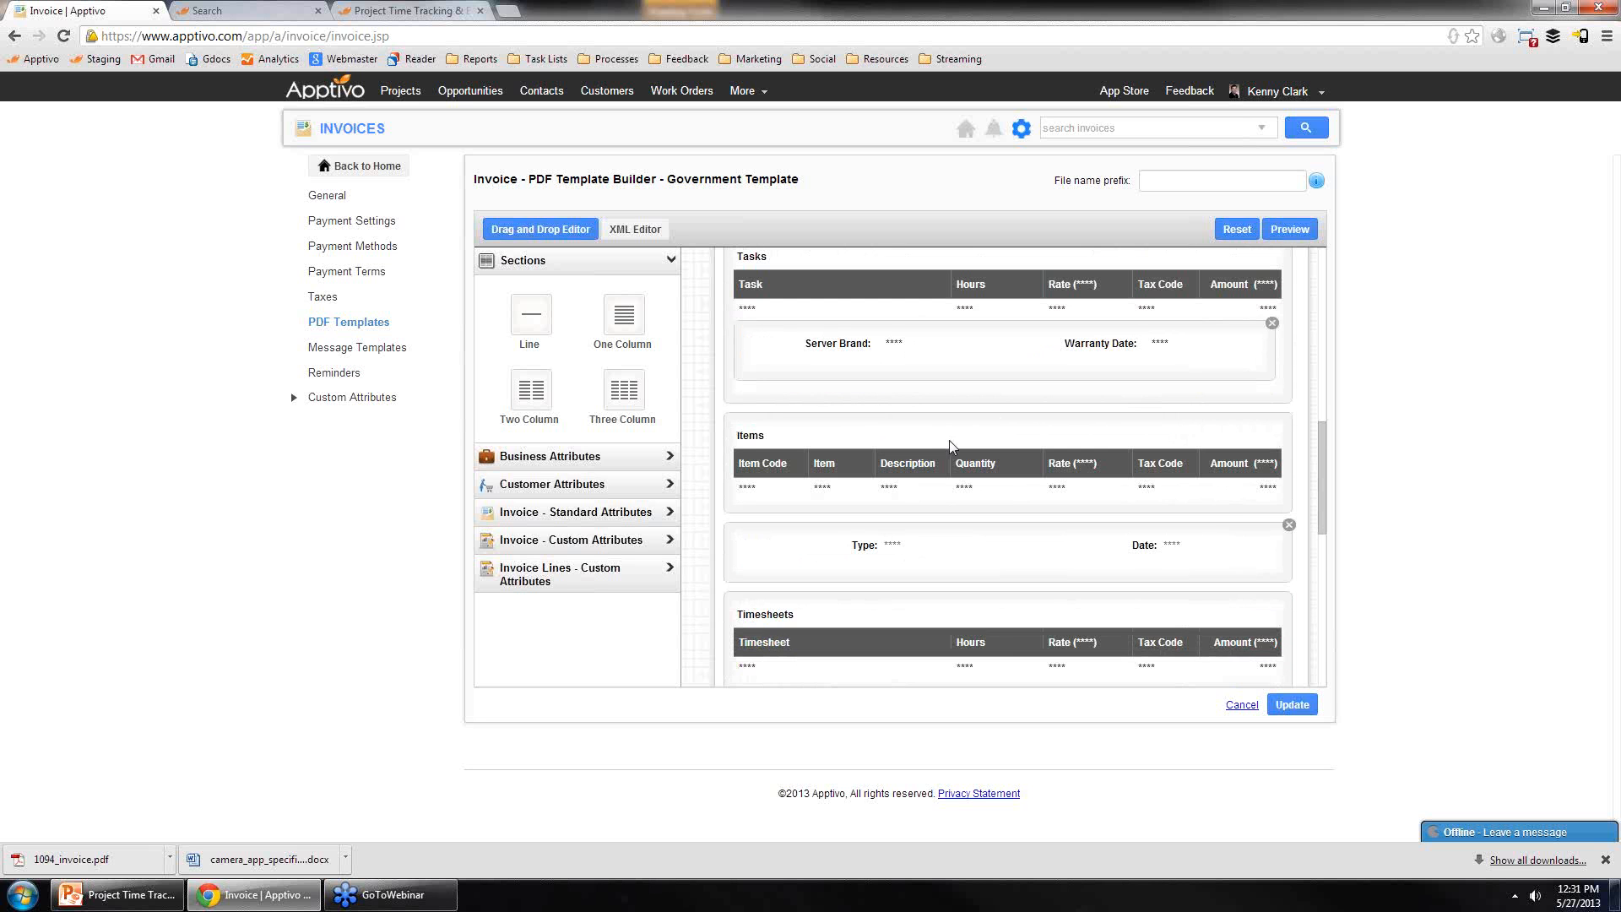
scroll(941, 405, up, 1)
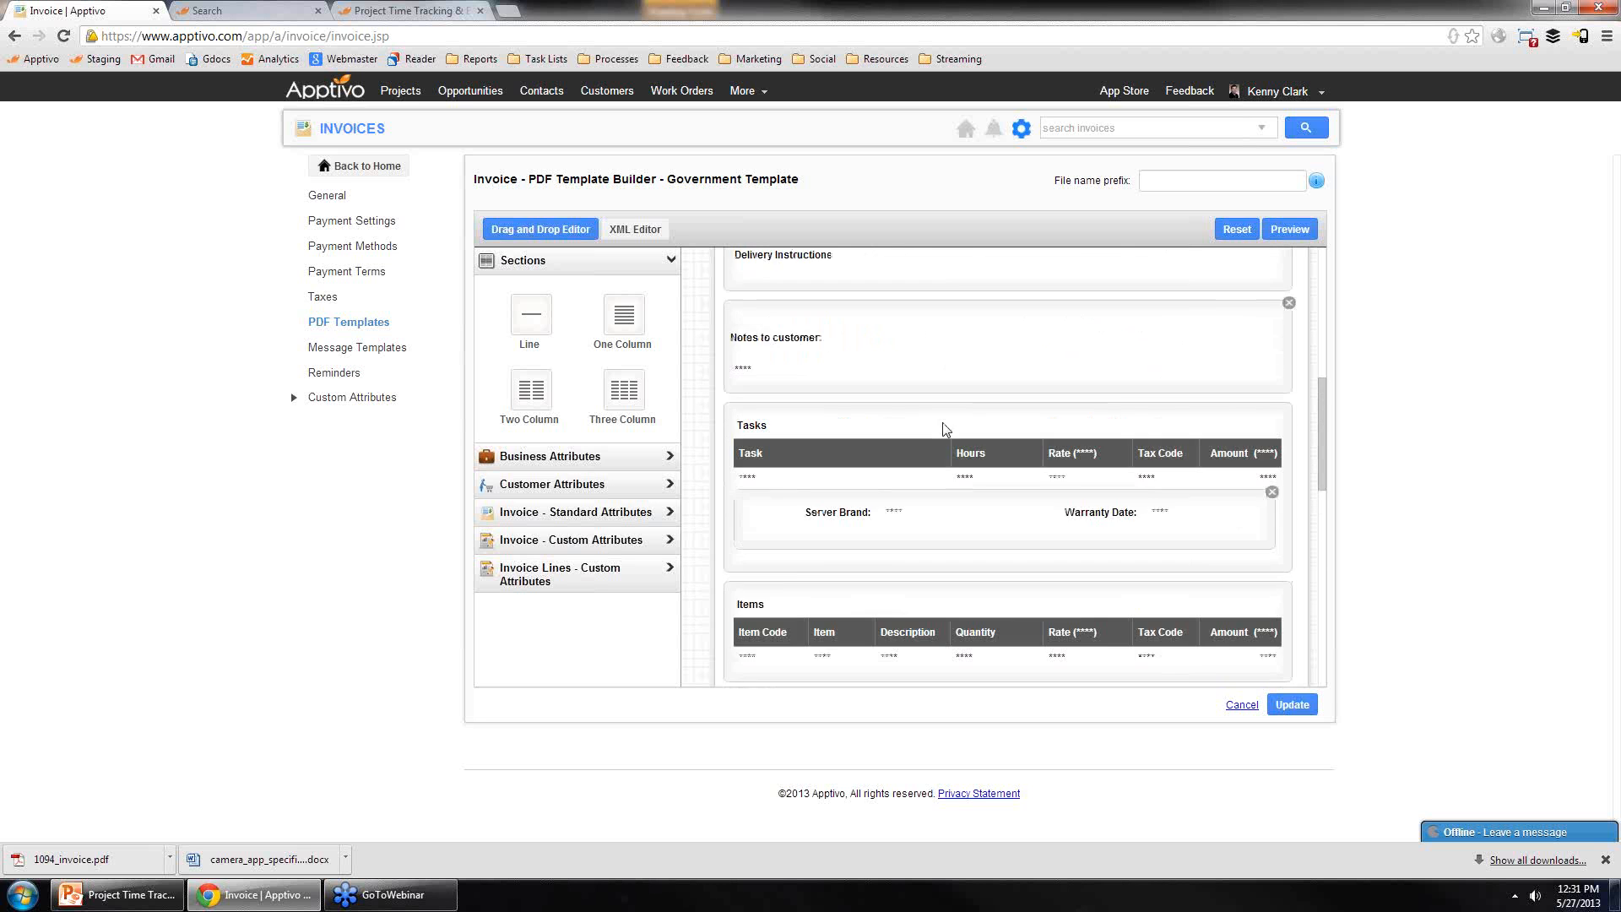
scroll(945, 432, down, 3)
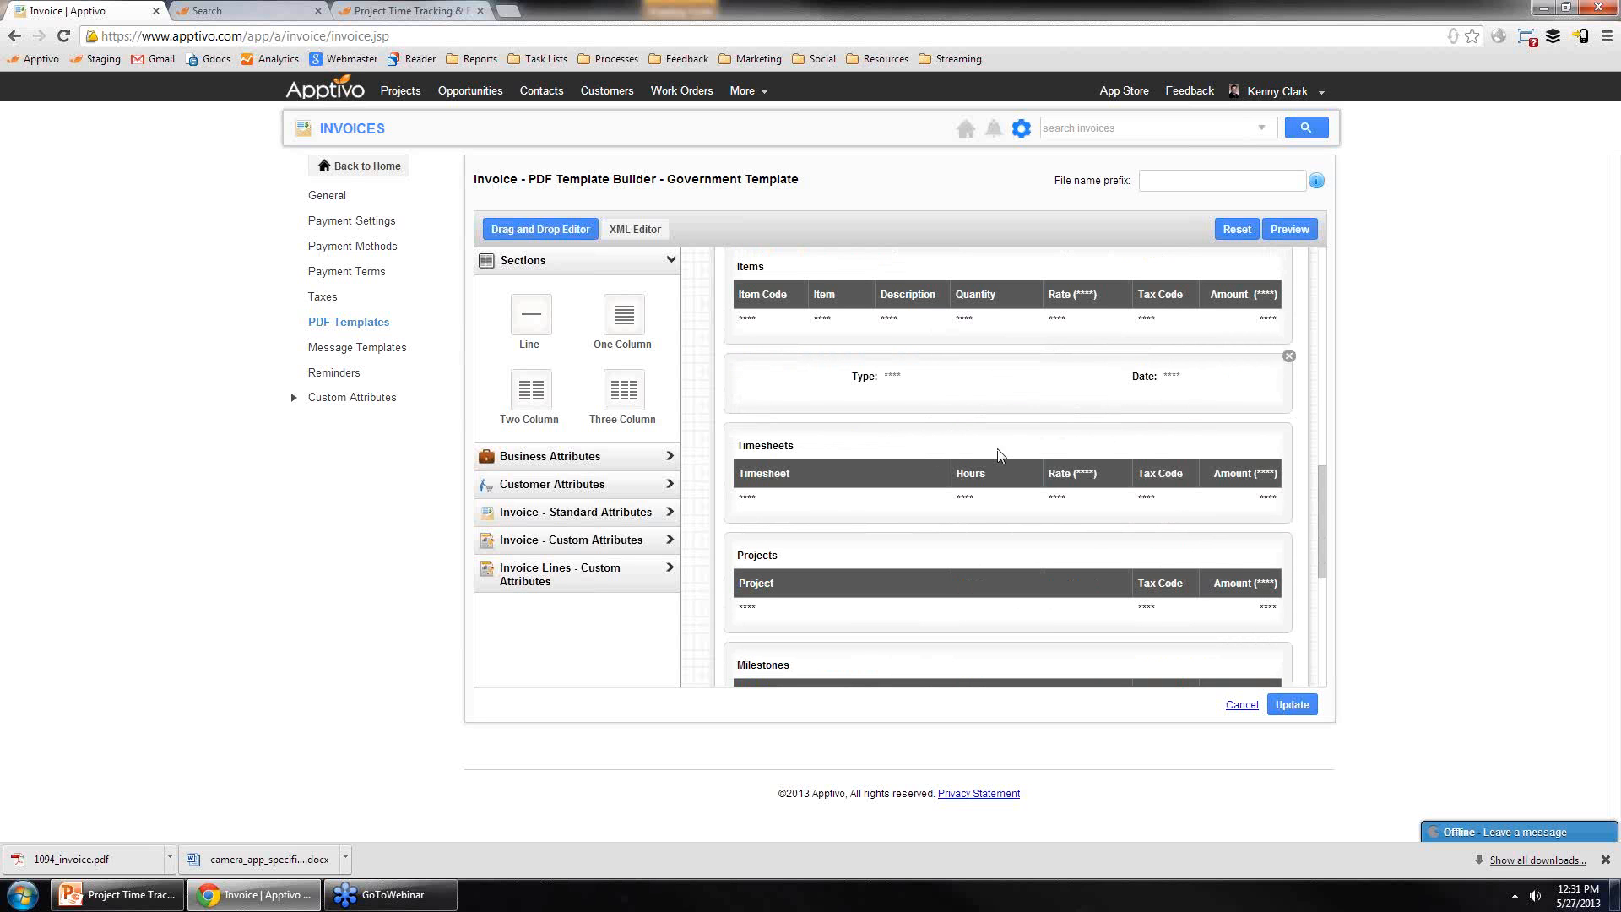
scroll(996, 449, up, 4)
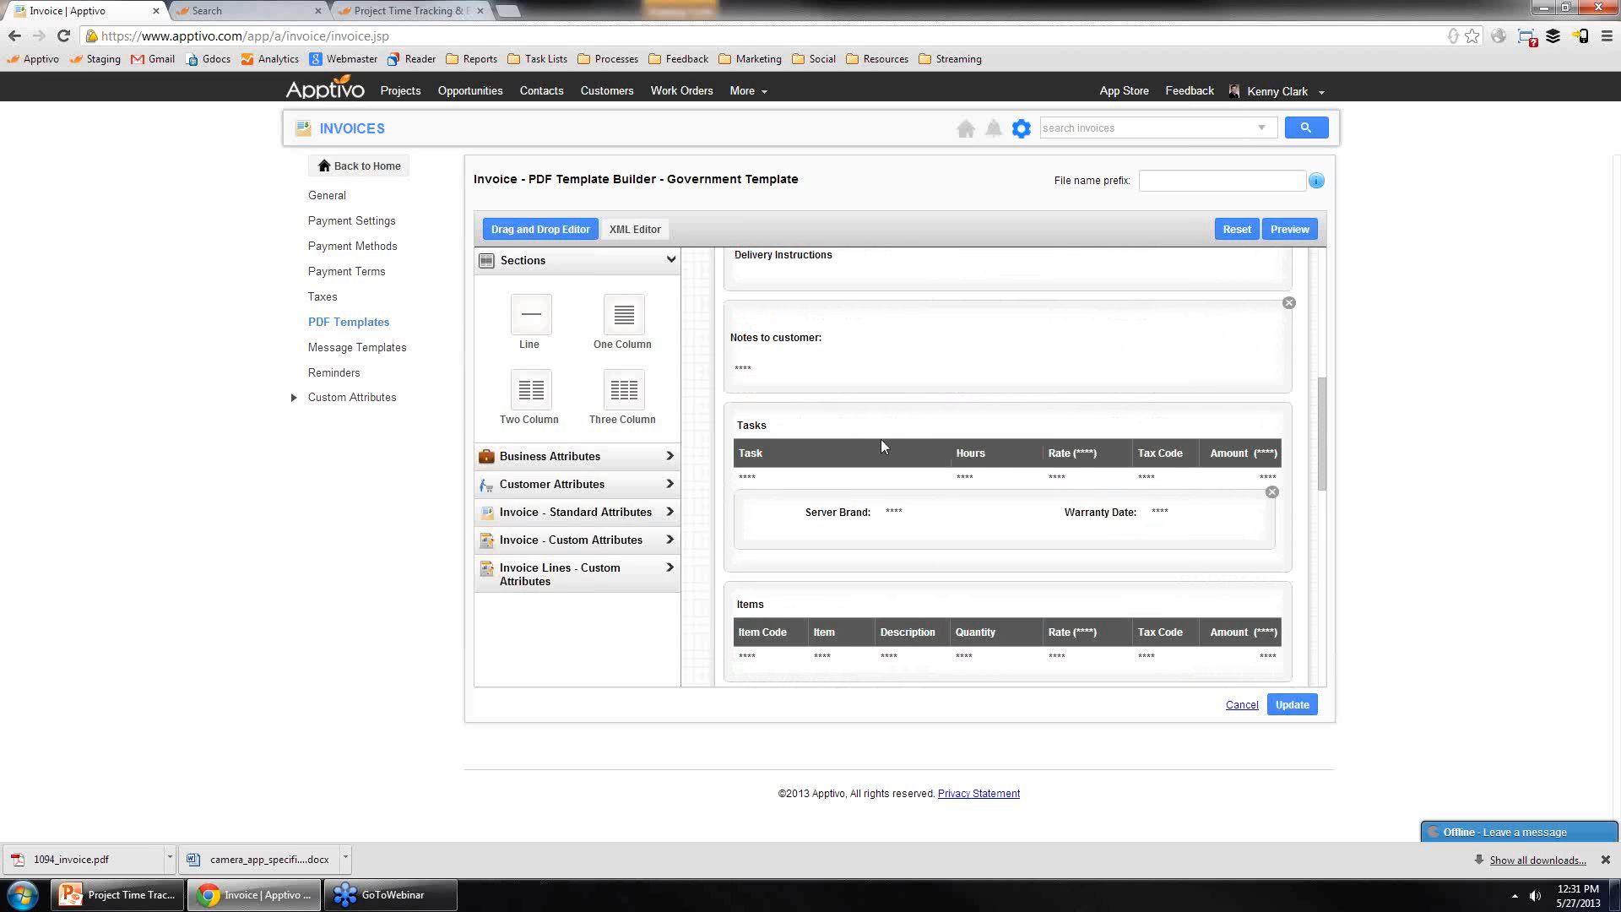
Step: Rename the Hours column header in the Tasks table to Pages
click(979, 450)
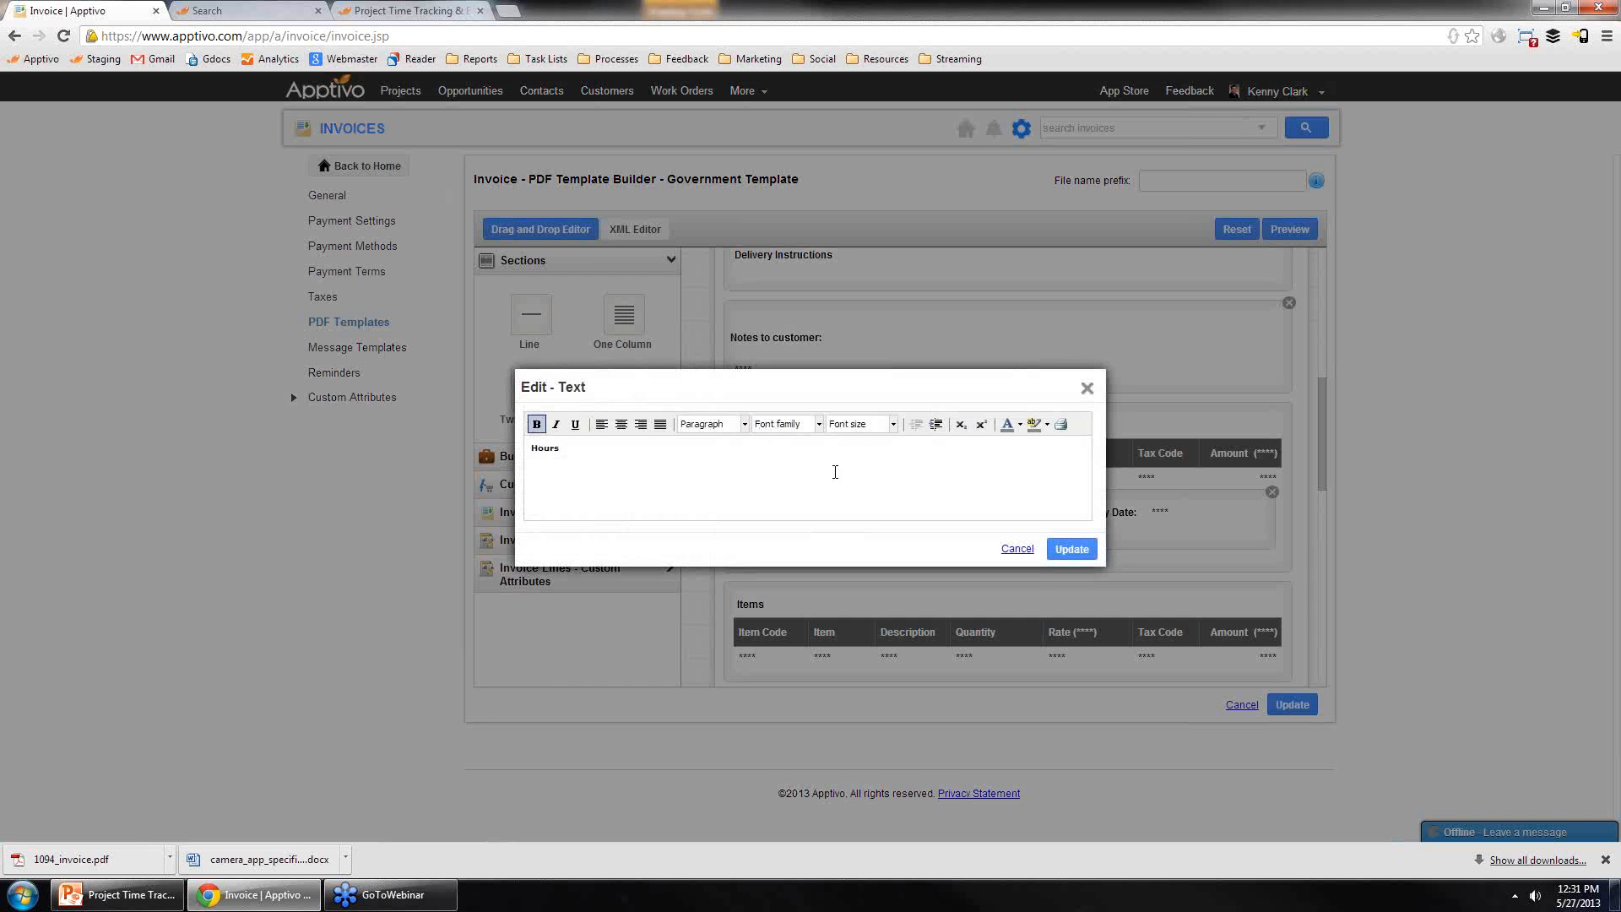
key(ctrl+a)
text(Pages)
click(1071, 549)
Step: Rename the Hours column header in the Timesheets table to Pages
scroll(1086, 558, down, 3)
scroll(971, 550, down, 1)
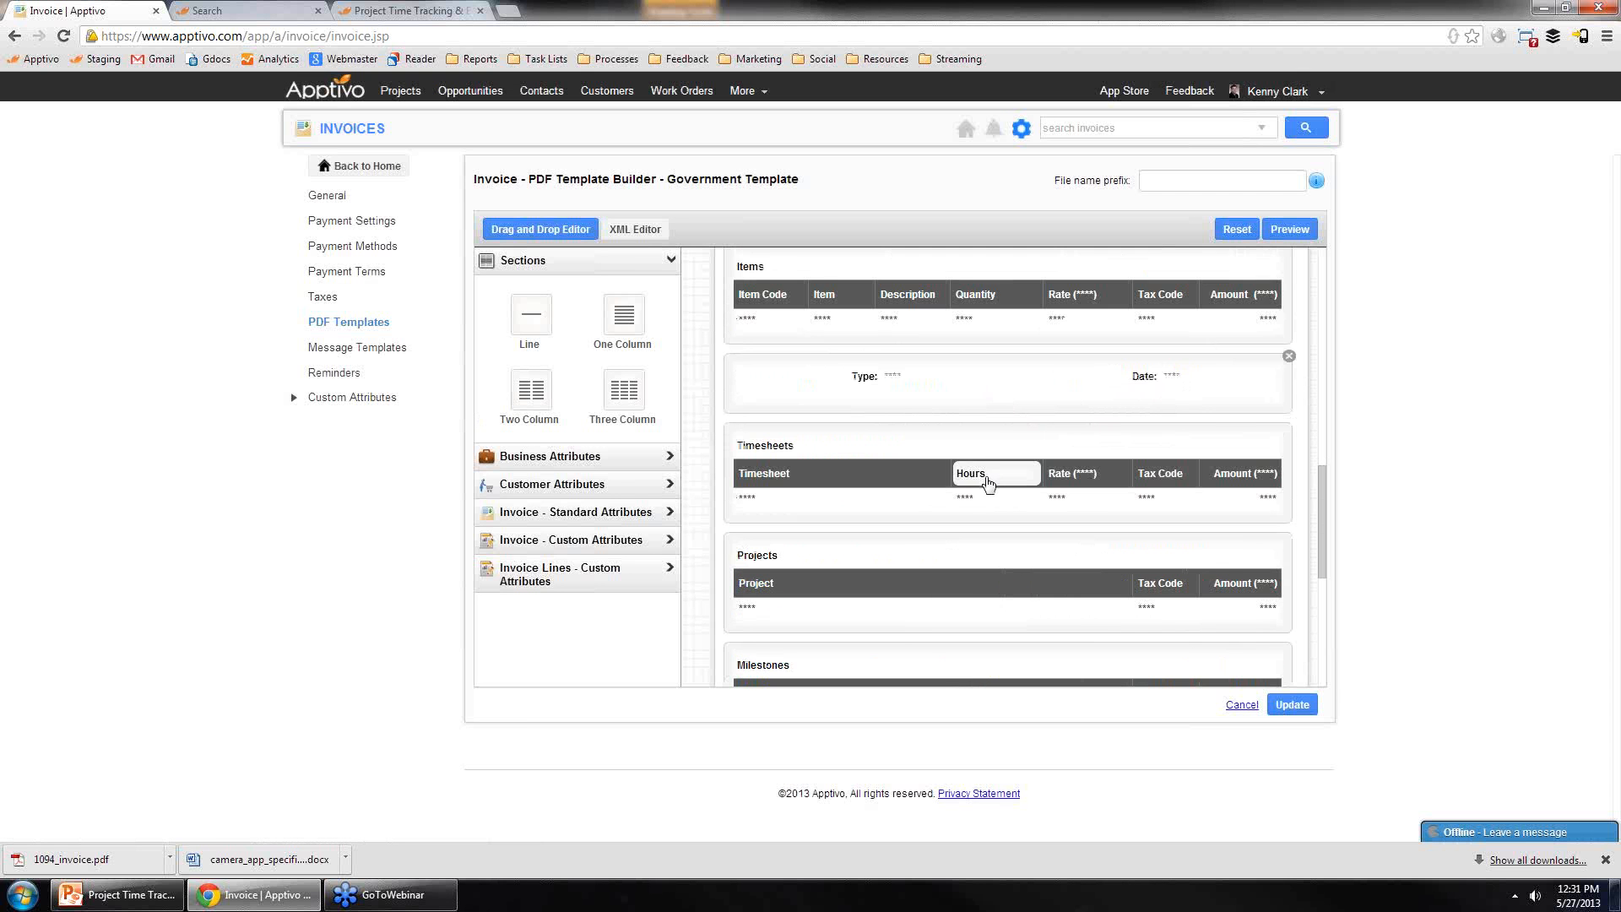
click(982, 477)
key(ctrl+a)
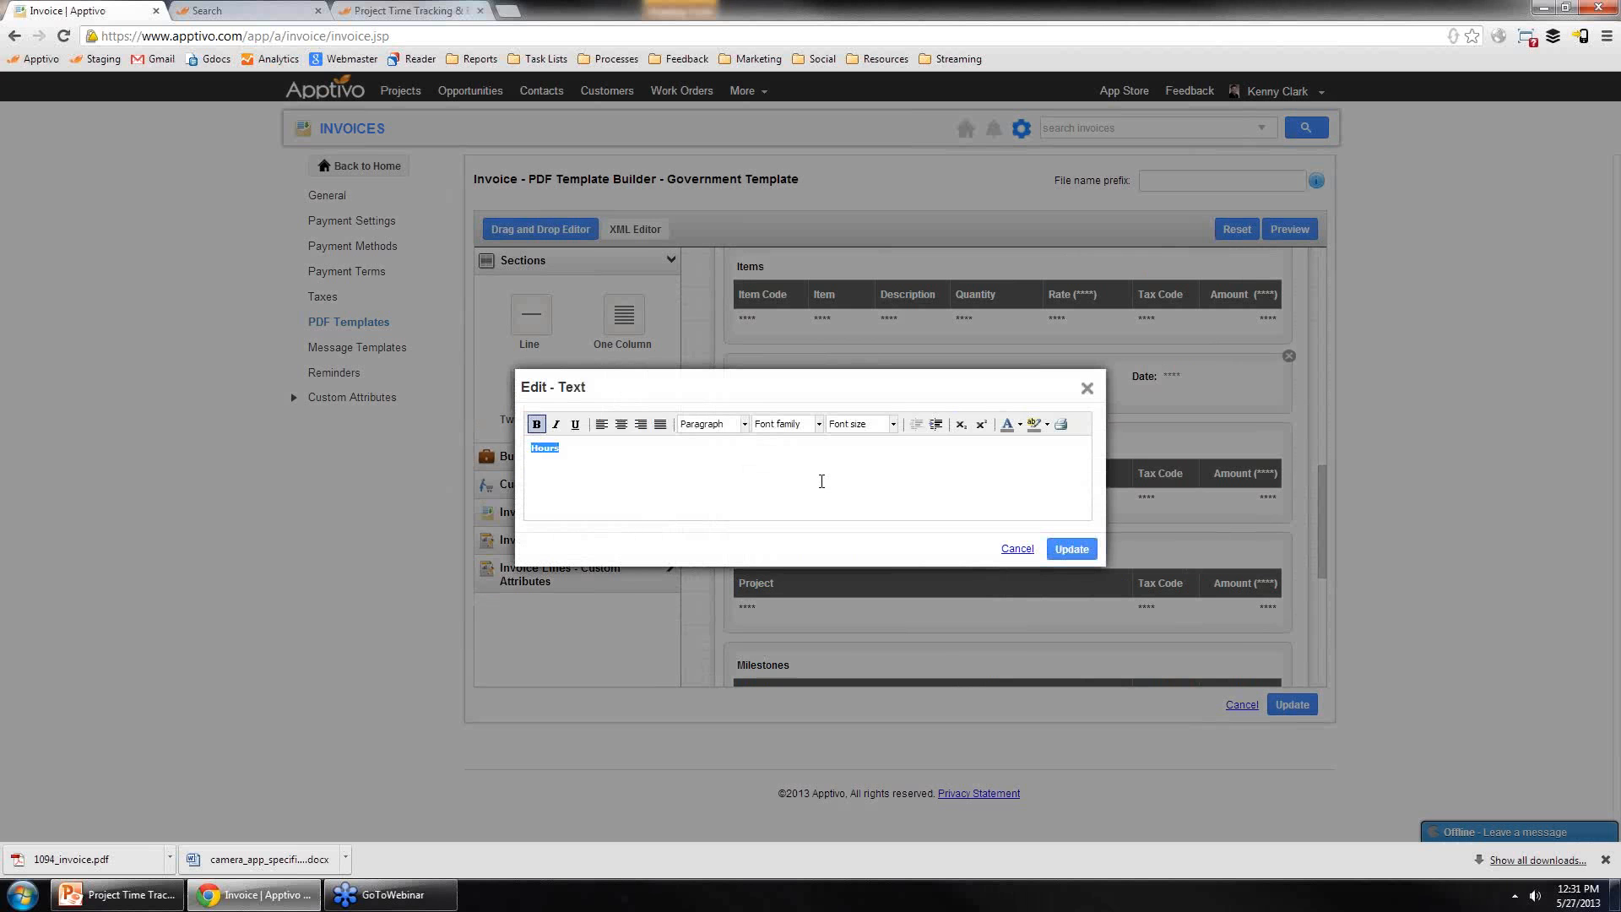
text(Pages)
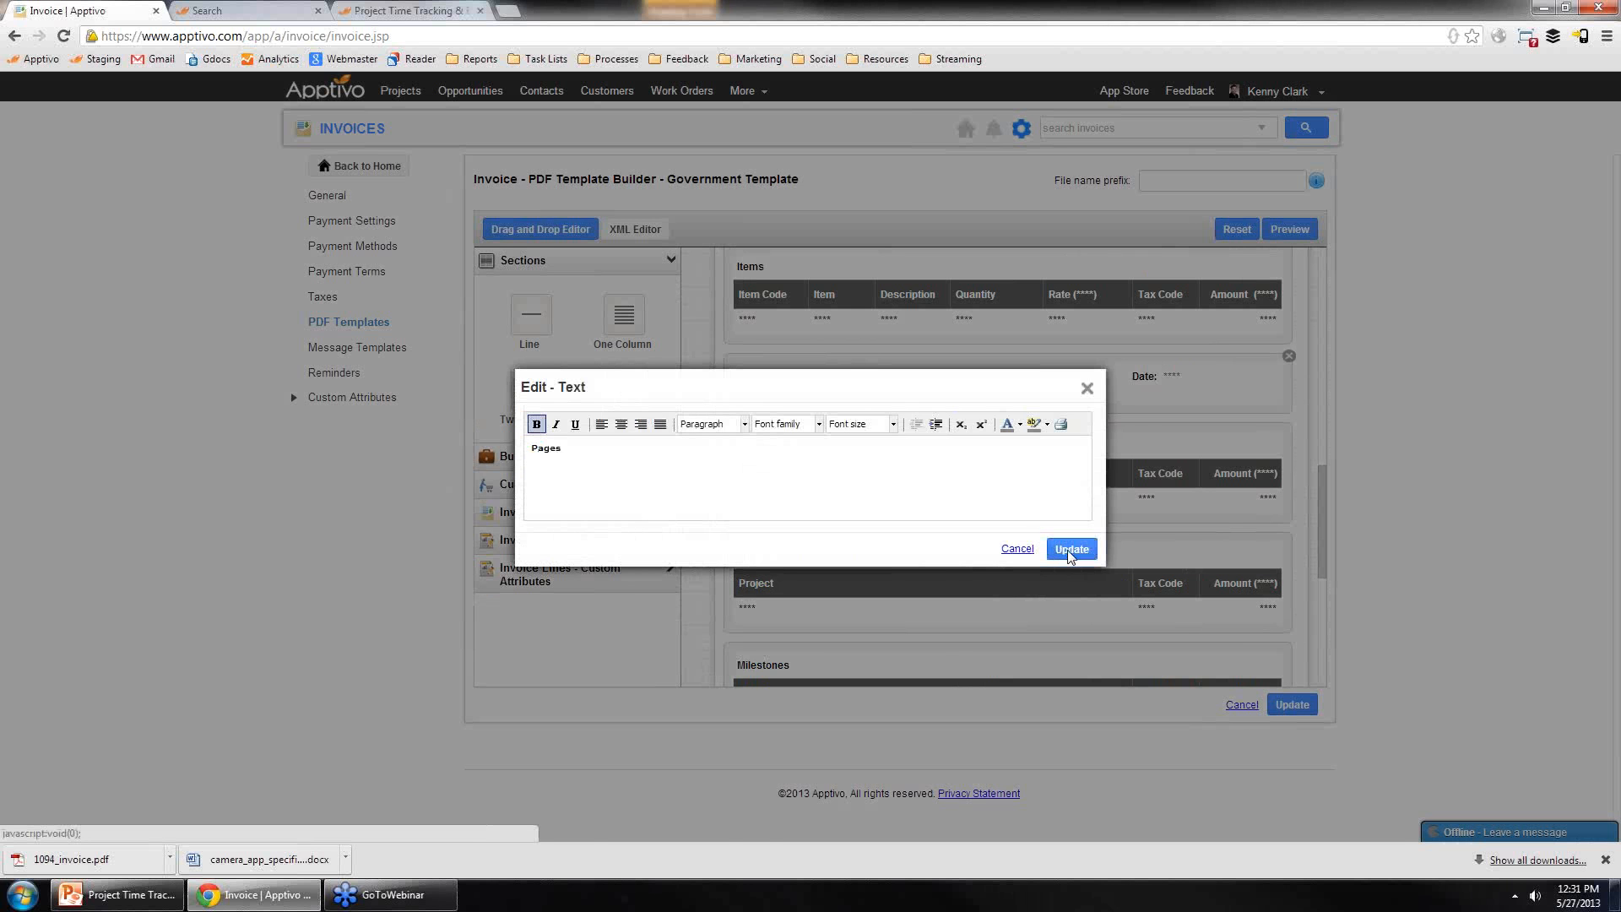
click(1066, 551)
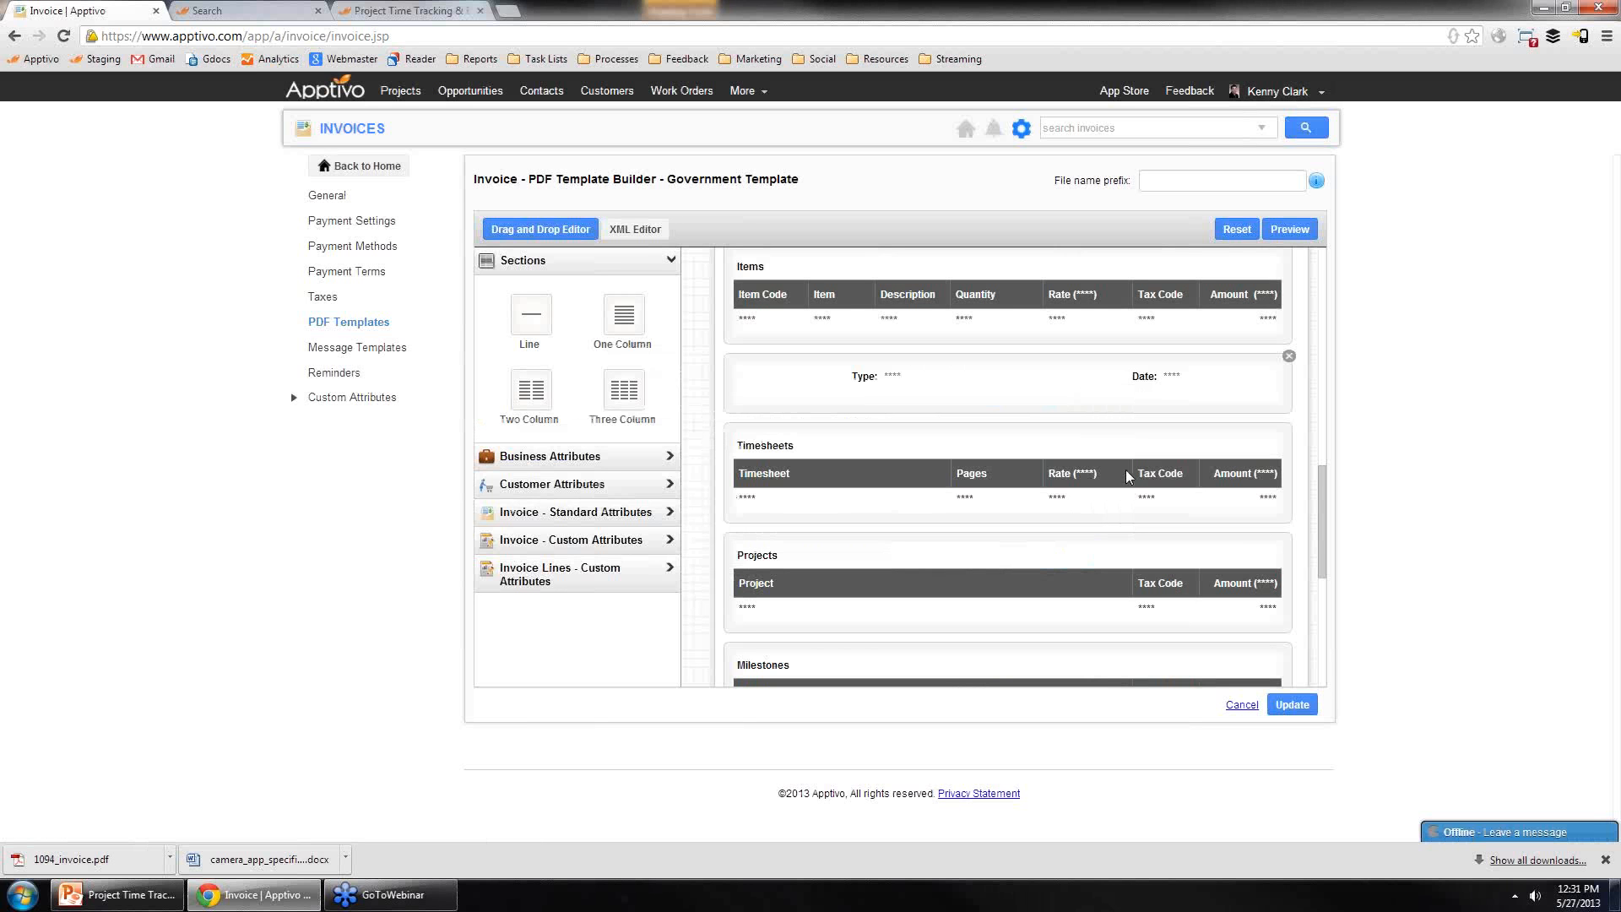
Step: Preview the edited Government Template PDF and review its sections
click(1290, 229)
scroll(959, 372, down, 4)
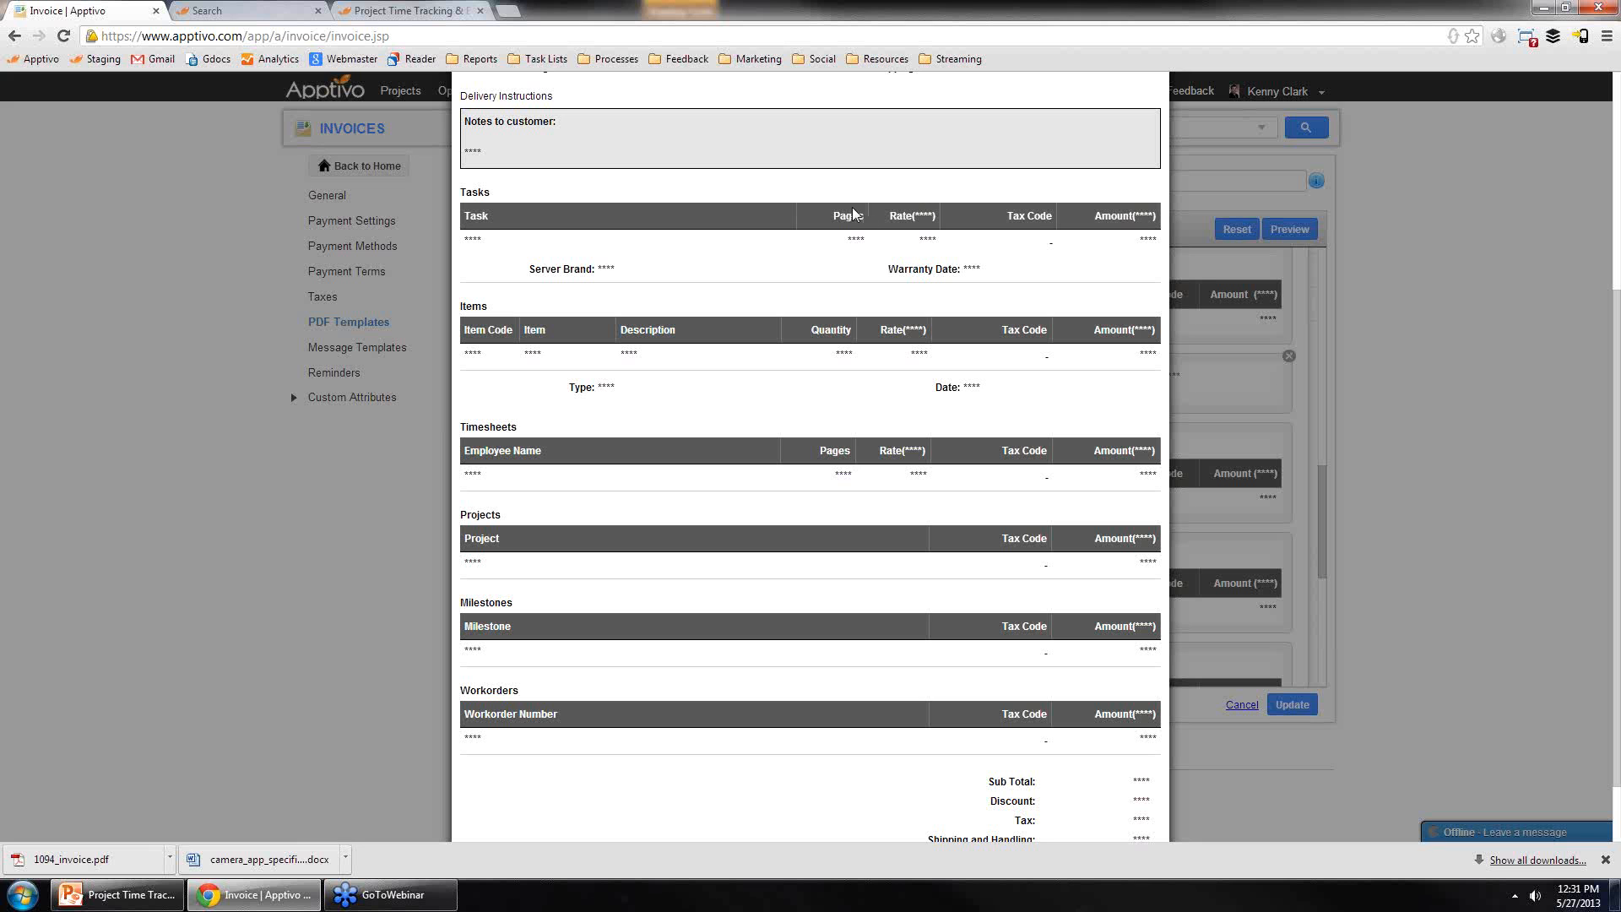
double_click(849, 216)
click(850, 445)
scroll(853, 434, up, 4)
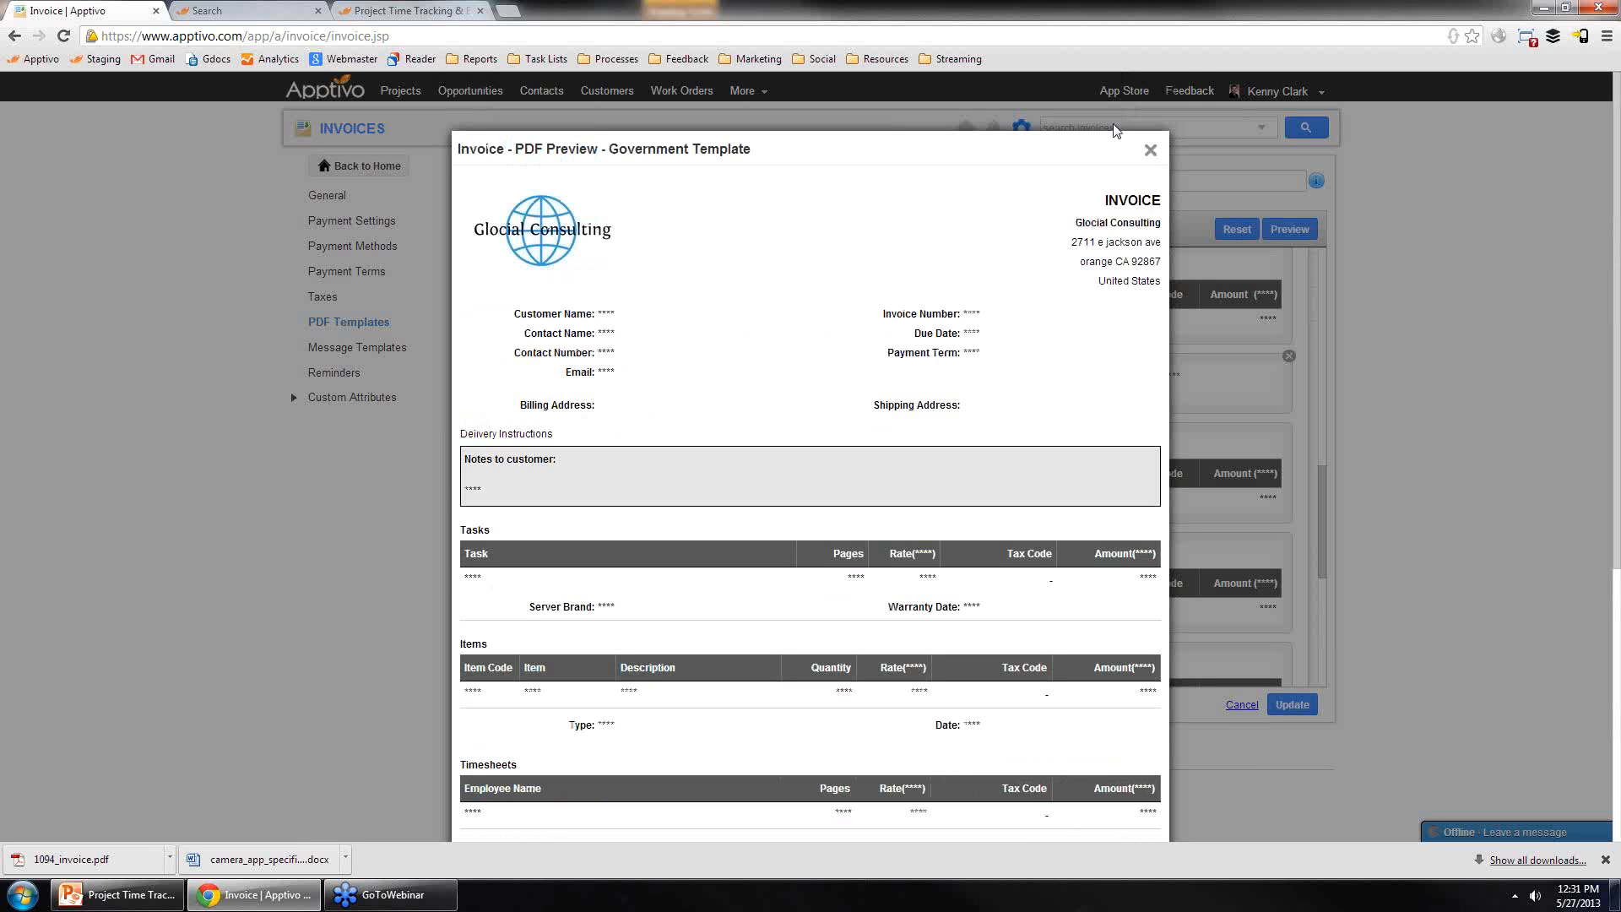